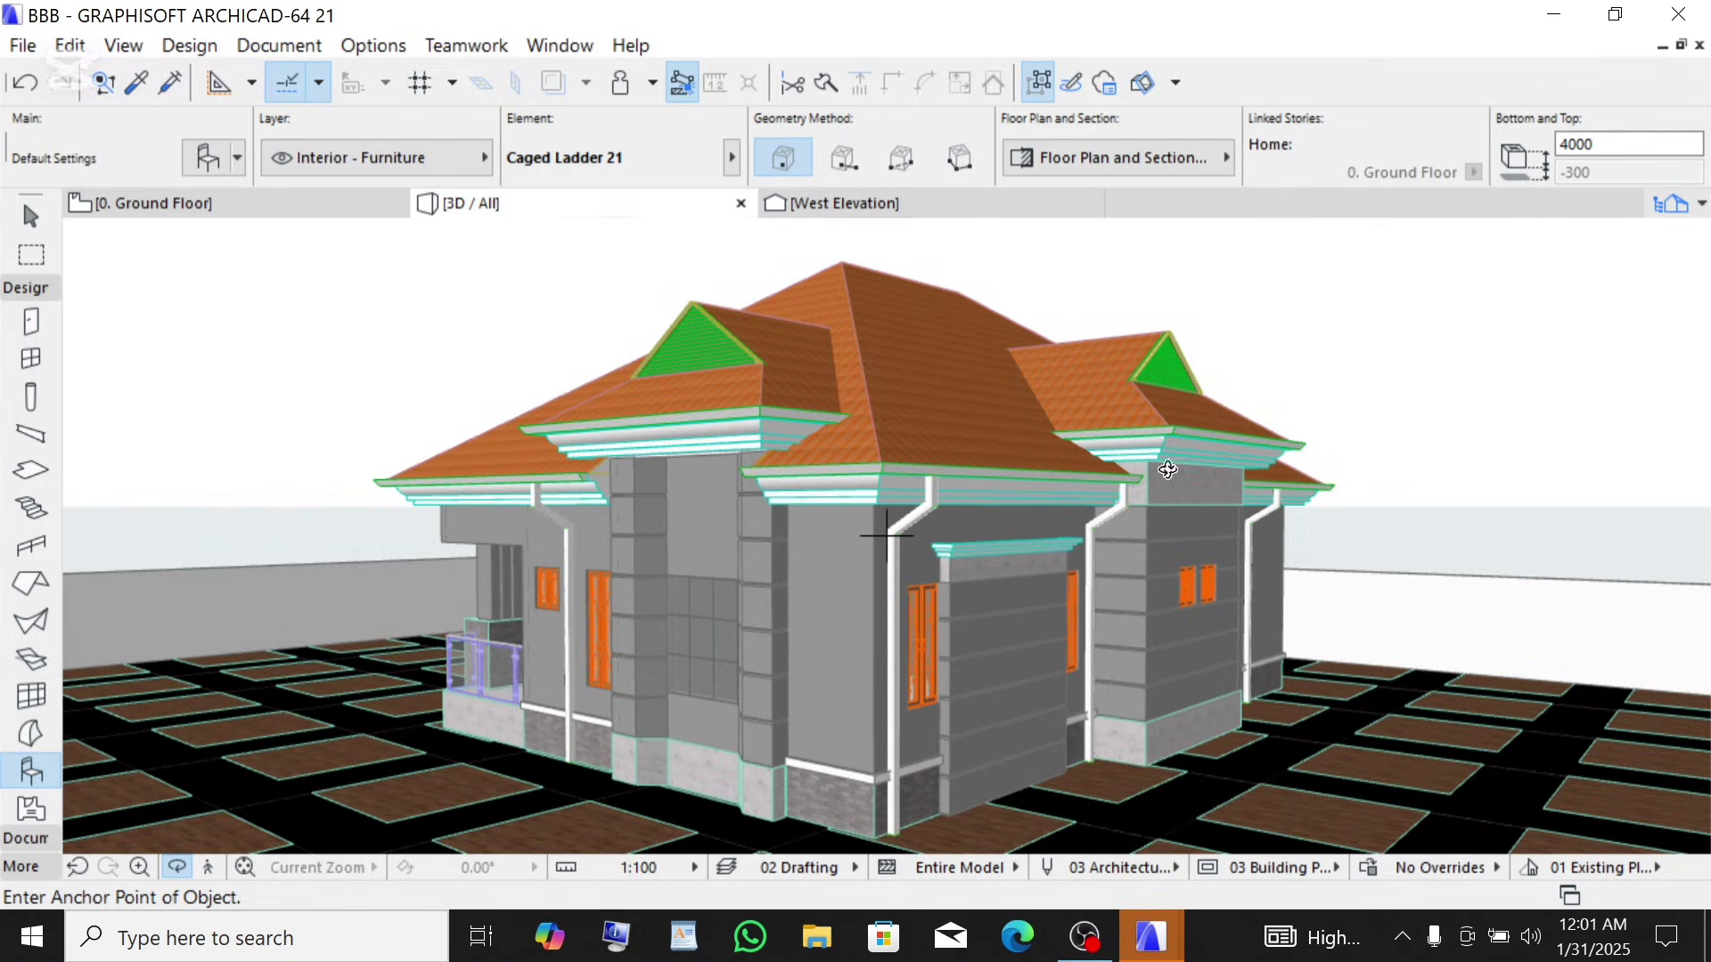
# - Examine the eaves, gutters and downspouts around the house corner in the 3D view
pyautogui.keyDown('shift'); pyautogui.moveTo(1031, 464); pyautogui.dragTo(674, 499, button='middle'); pyautogui.keyUp('shift')
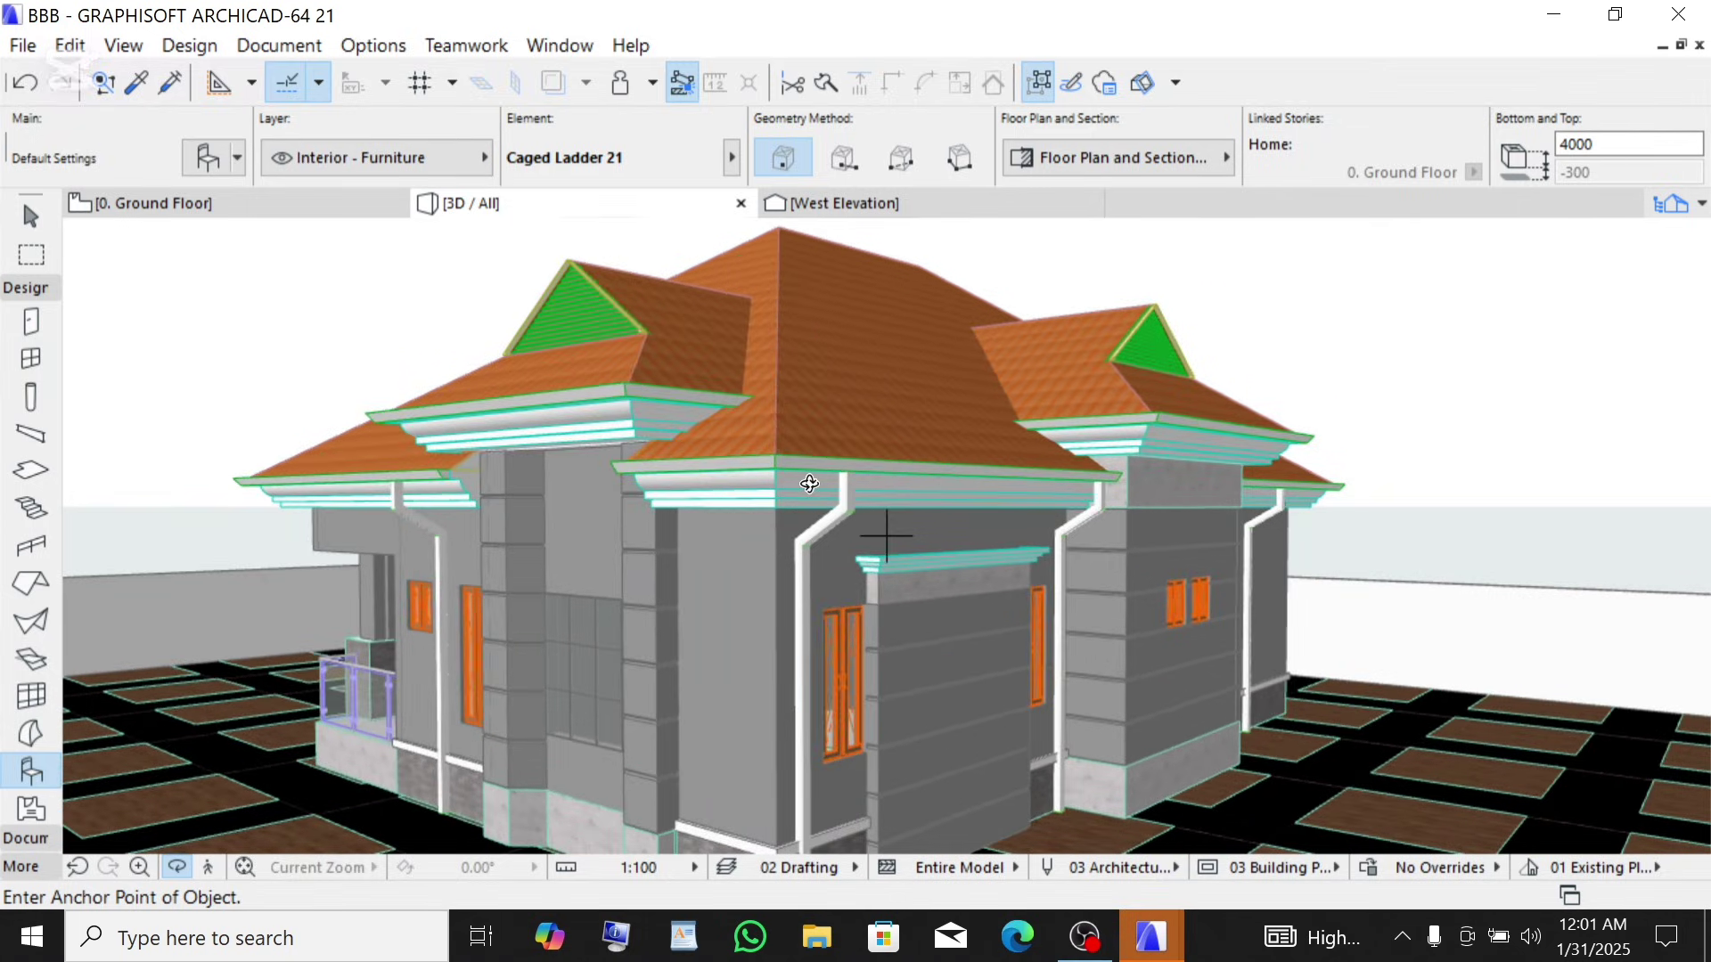
pyautogui.scroll(5, 850, 495)
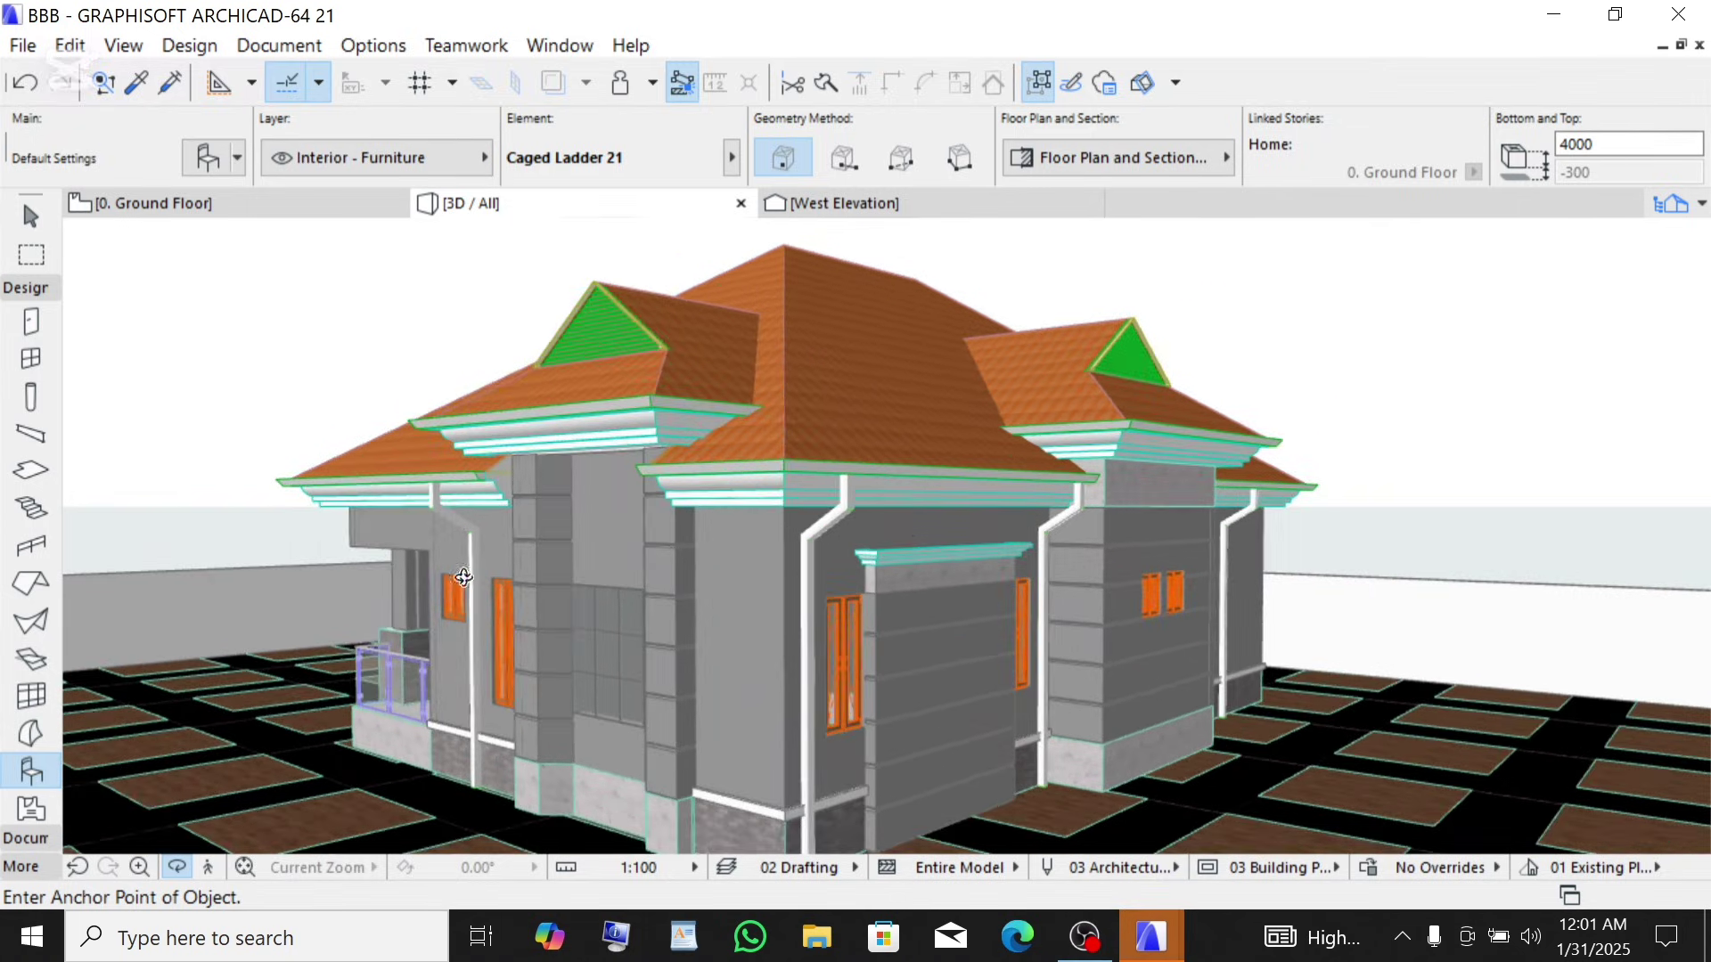
pyautogui.scroll(-4, 1174, 566)
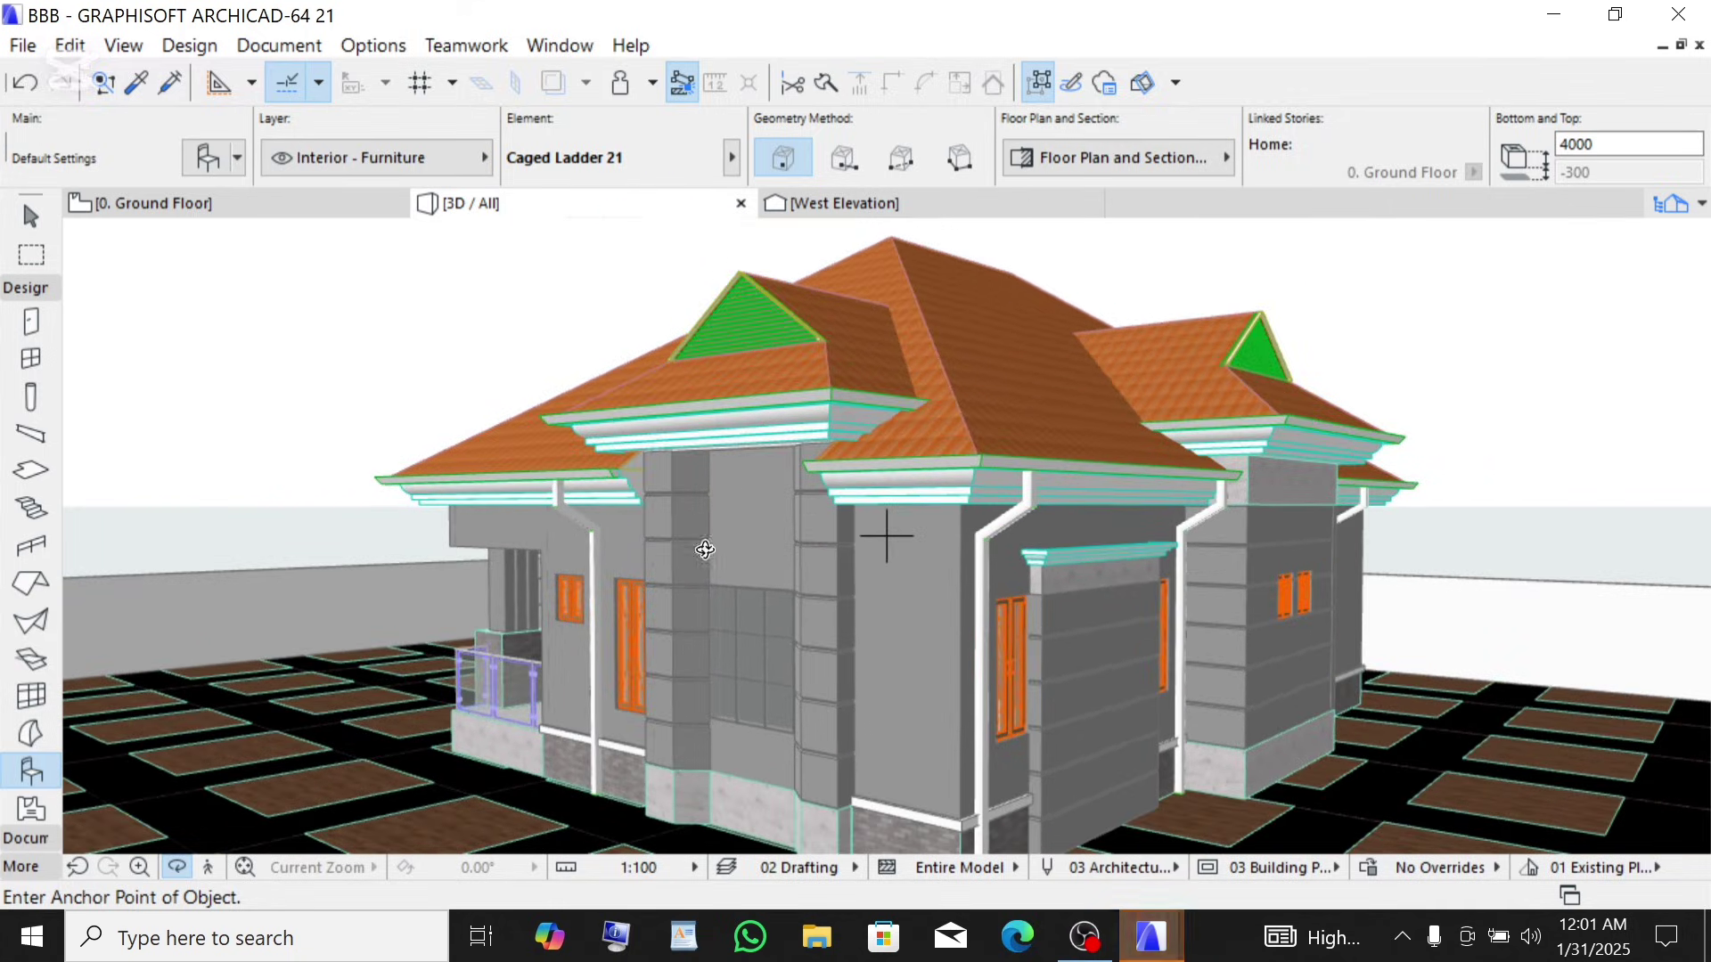
pyautogui.scroll(2, 620, 504)
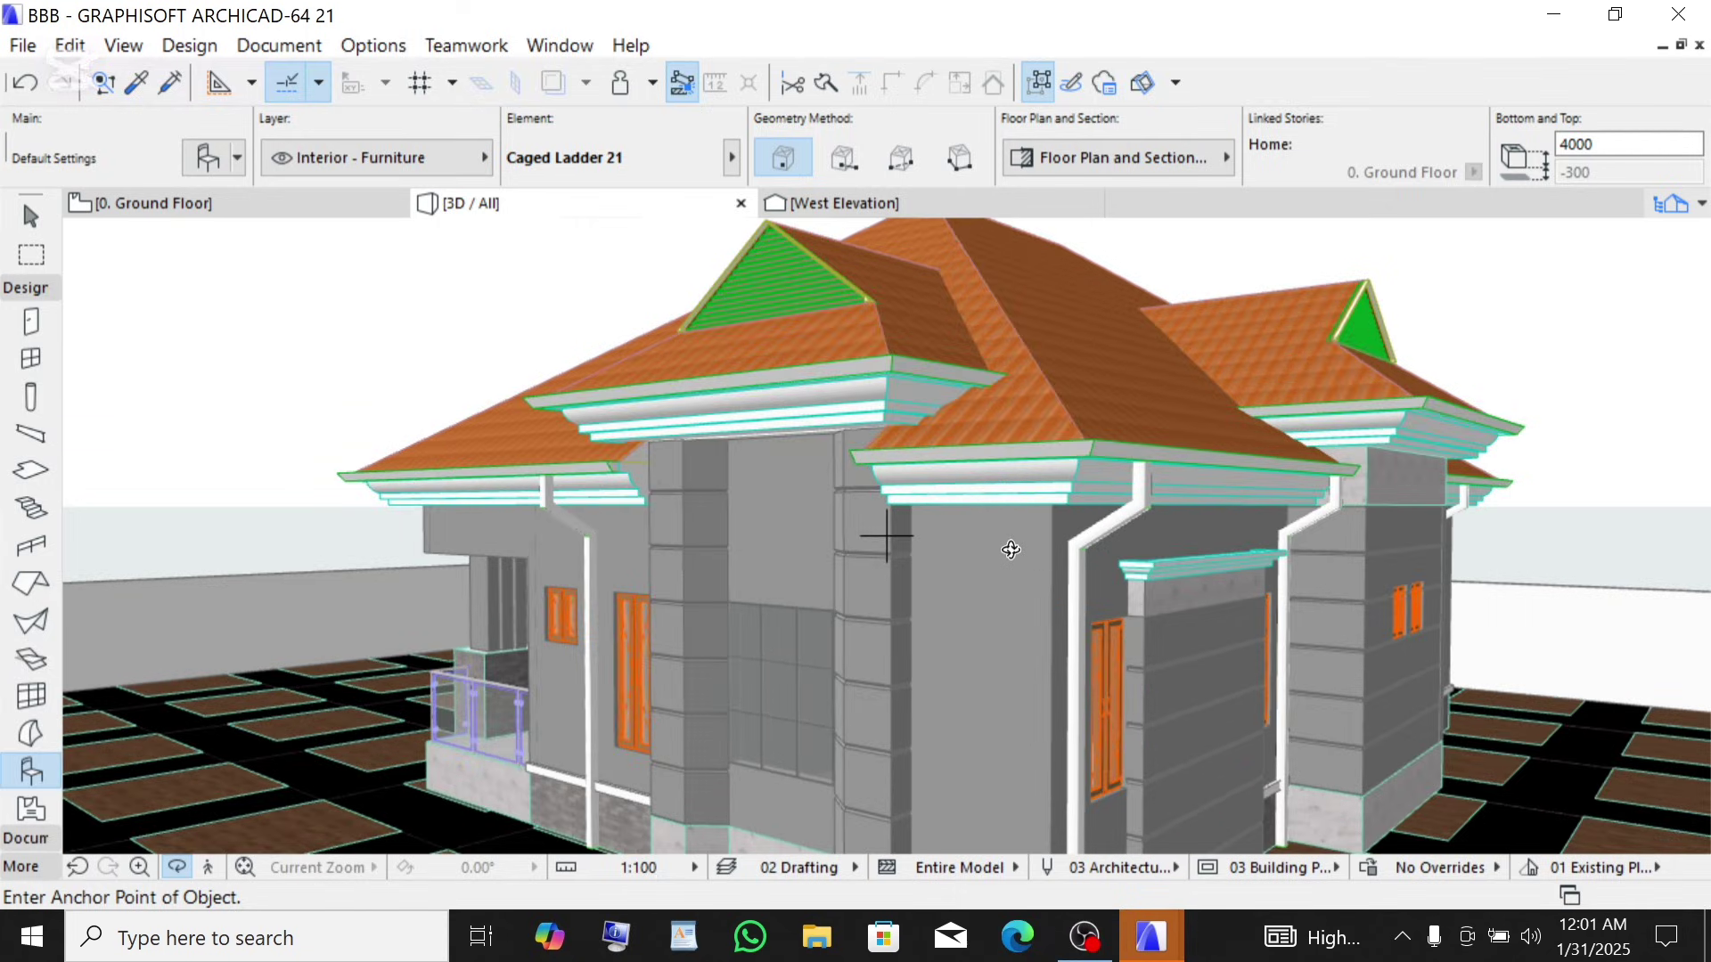
pyautogui.scroll(1, 995, 550)
pyautogui.scroll(1, 996, 550)
pyautogui.scroll(-2, 996, 561)
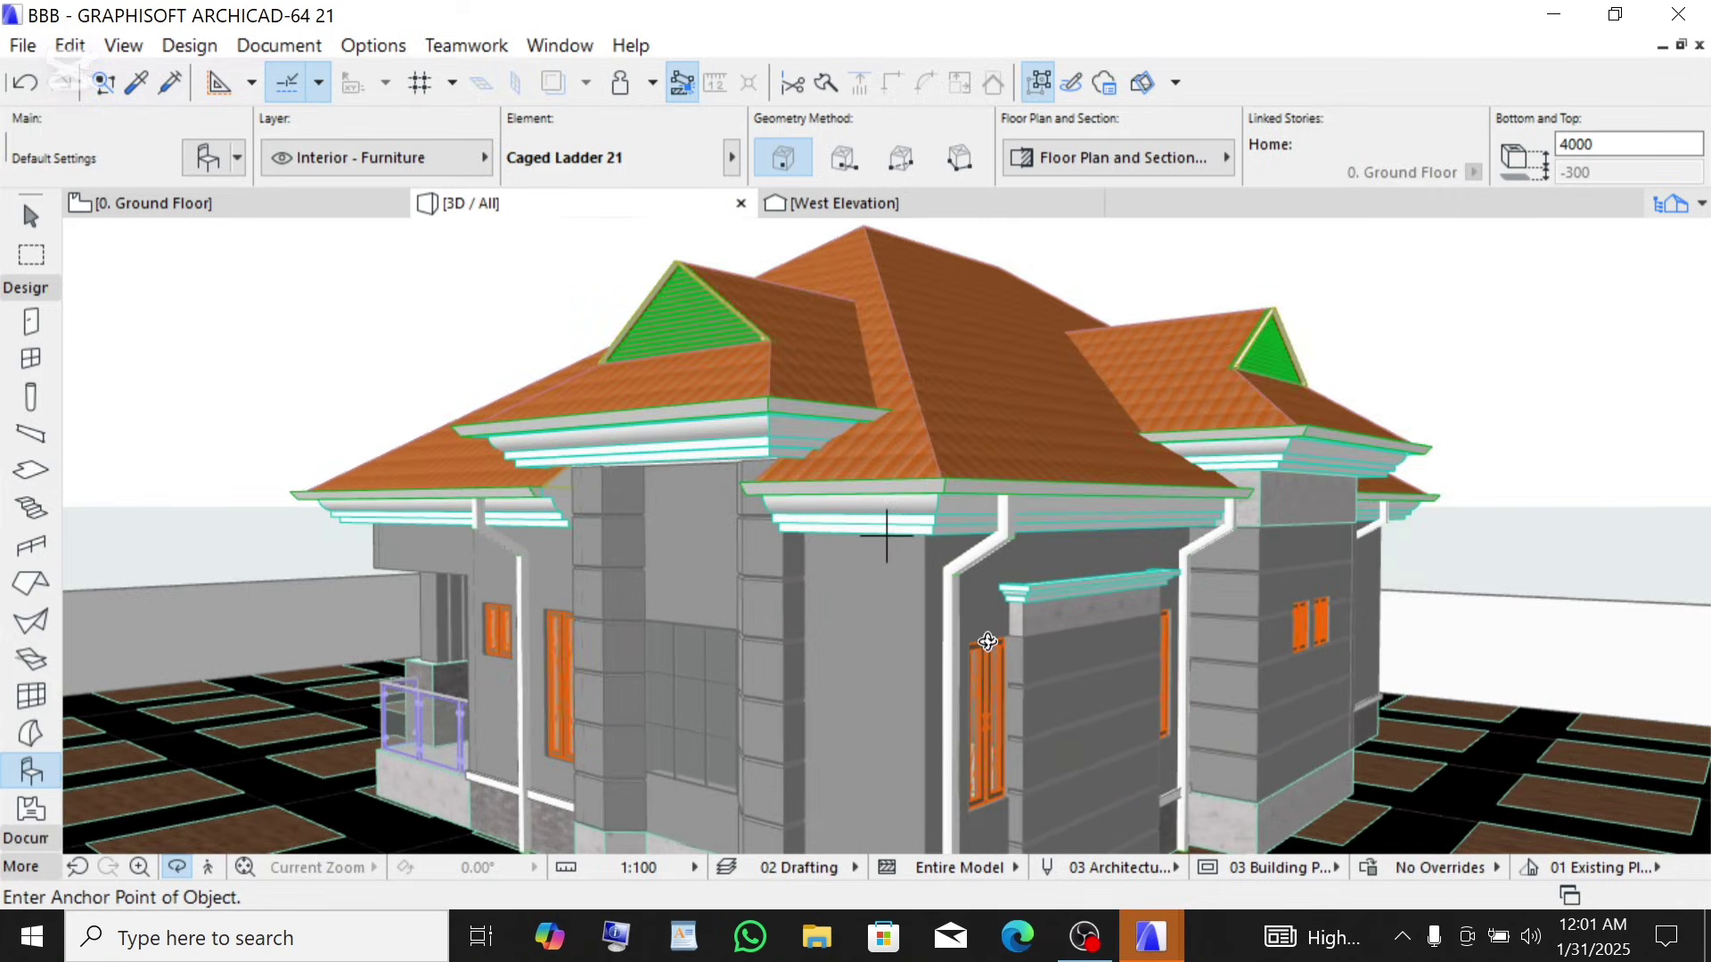
pyautogui.scroll(2, 991, 624)
pyautogui.scroll(2, 991, 624)
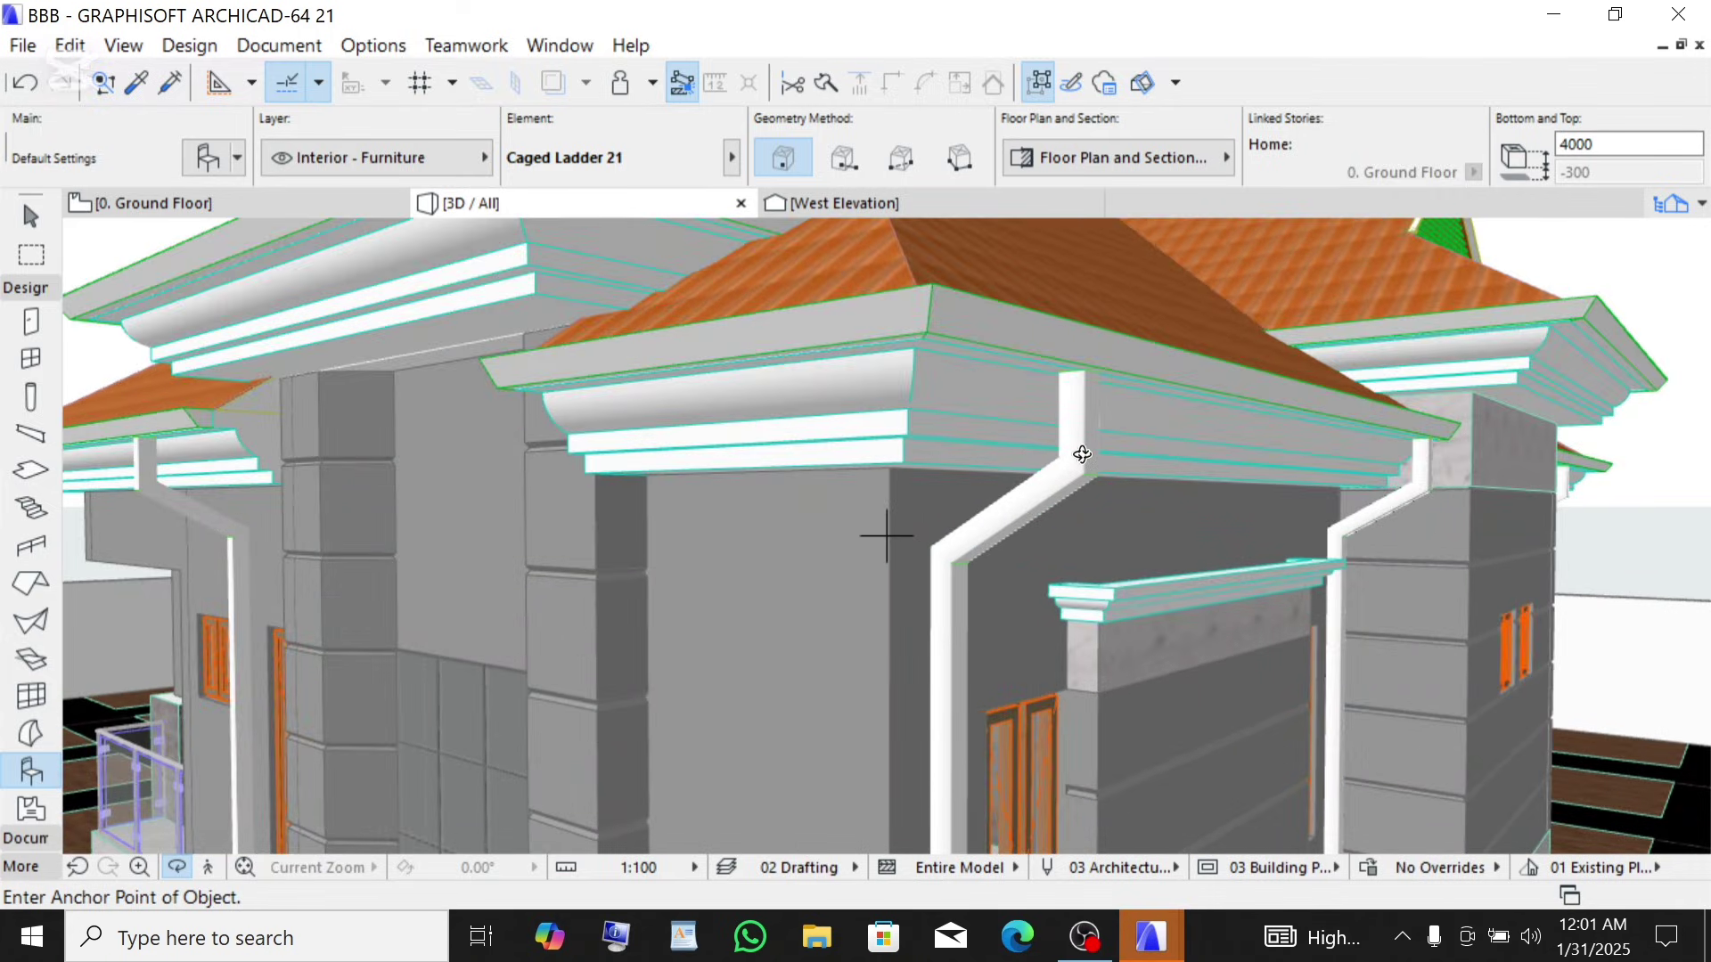
pyautogui.moveTo(932, 771); pyautogui.dragTo(678, 497)
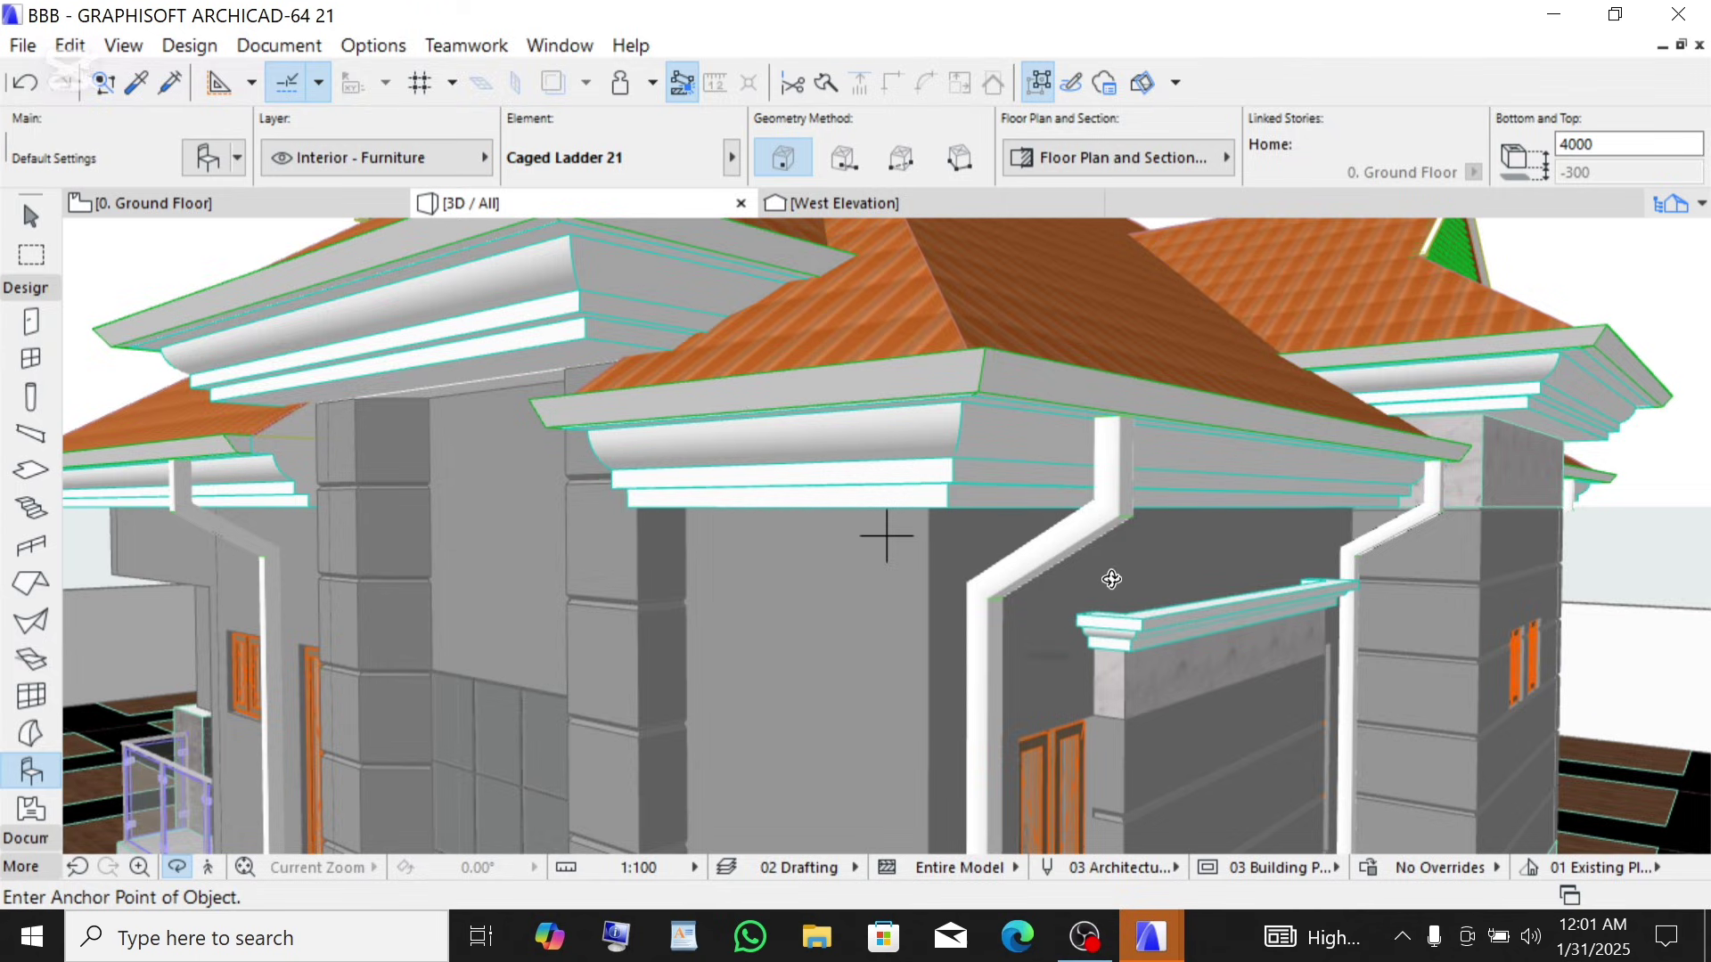
pyautogui.scroll(-2, 1119, 575)
pyautogui.scroll(-3, 1126, 565)
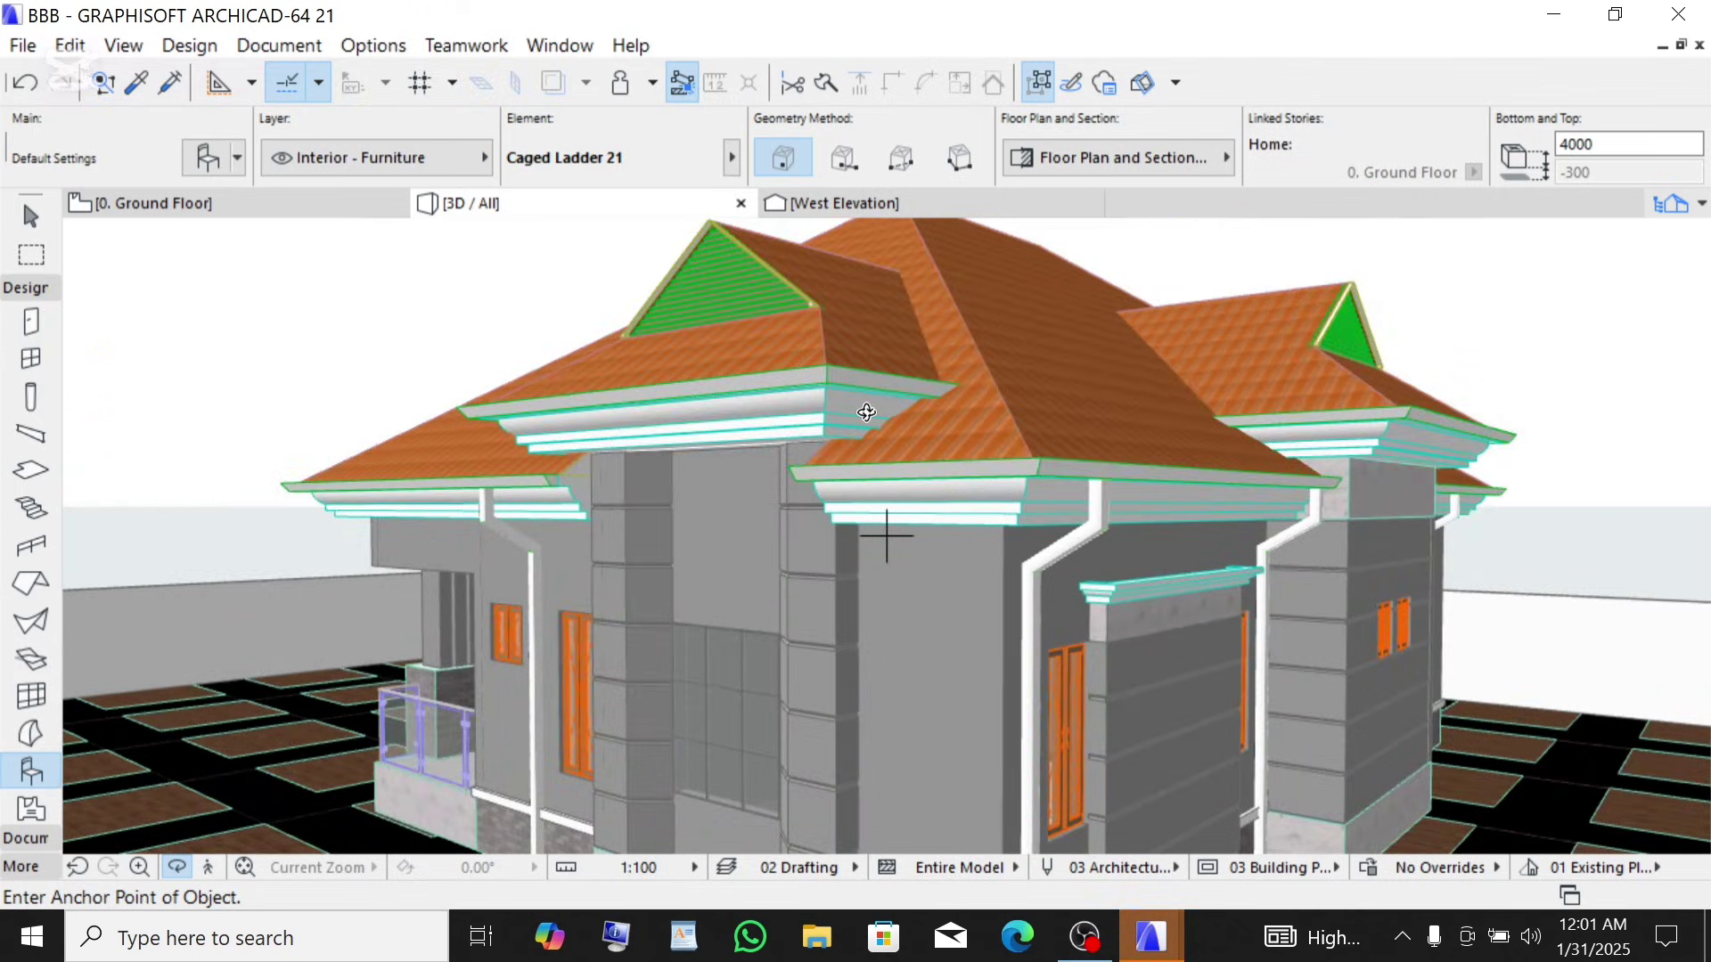
pyautogui.scroll(2, 866, 412)
pyautogui.scroll(1, 1029, 599)
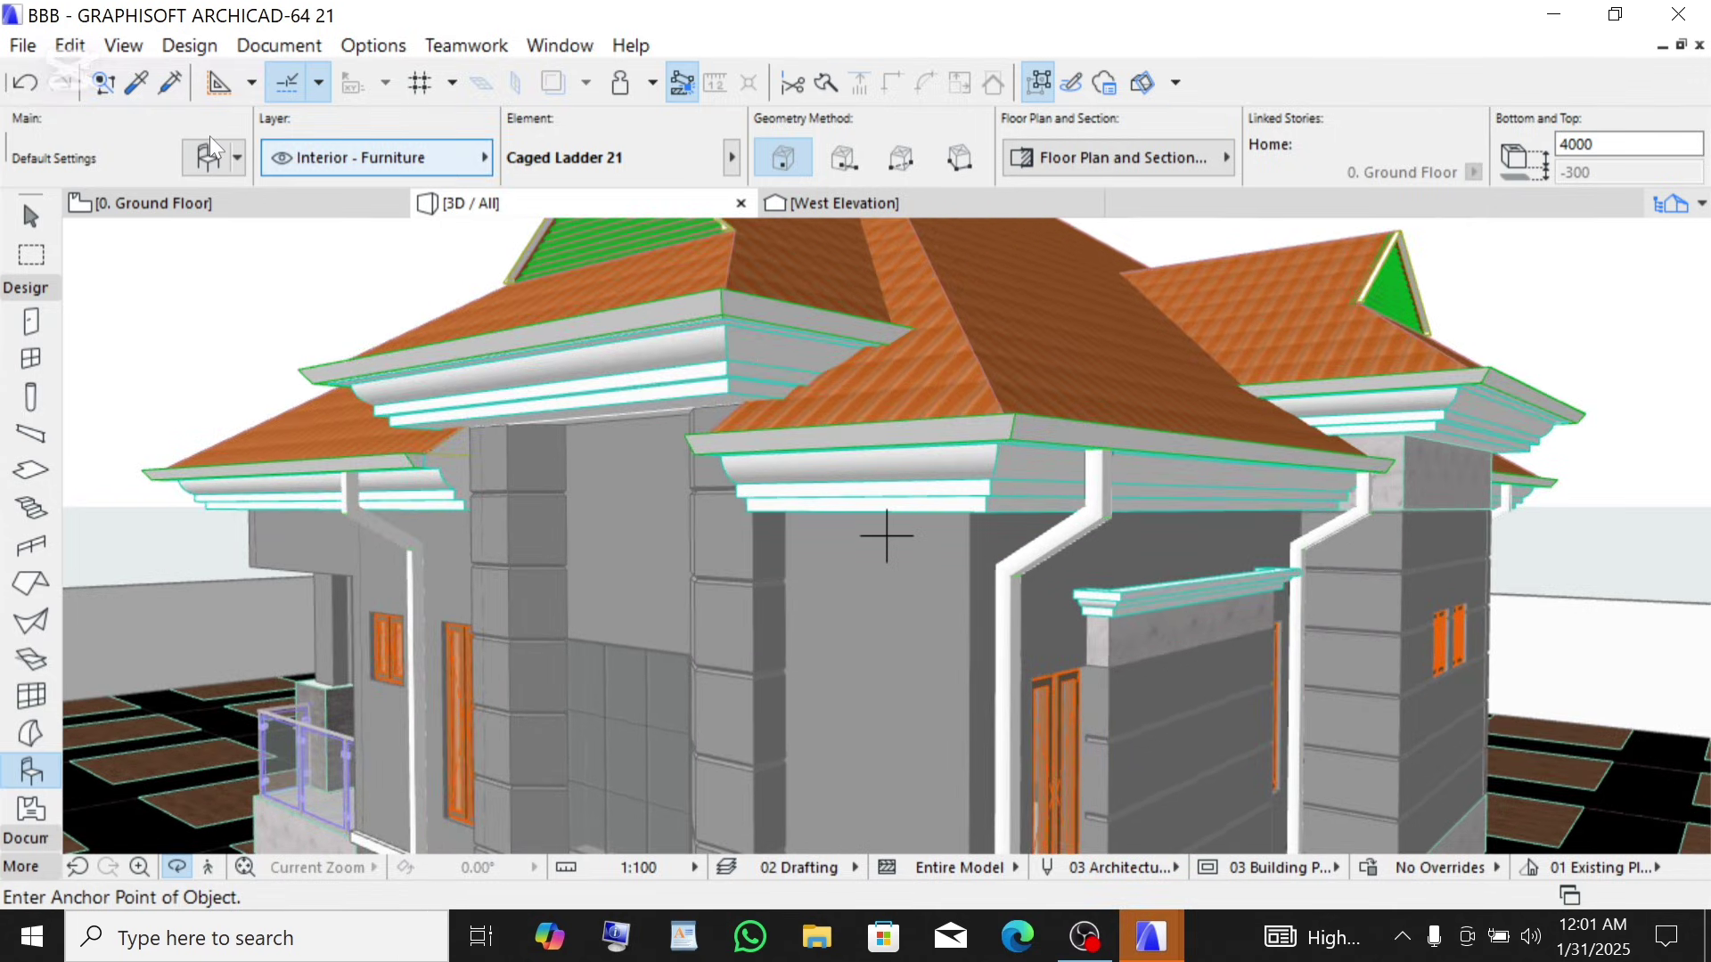
# - Delete the two Downspout Offset 21 objects outside the bedroom's window wall on the ground floor plan
pyautogui.click(178, 203)
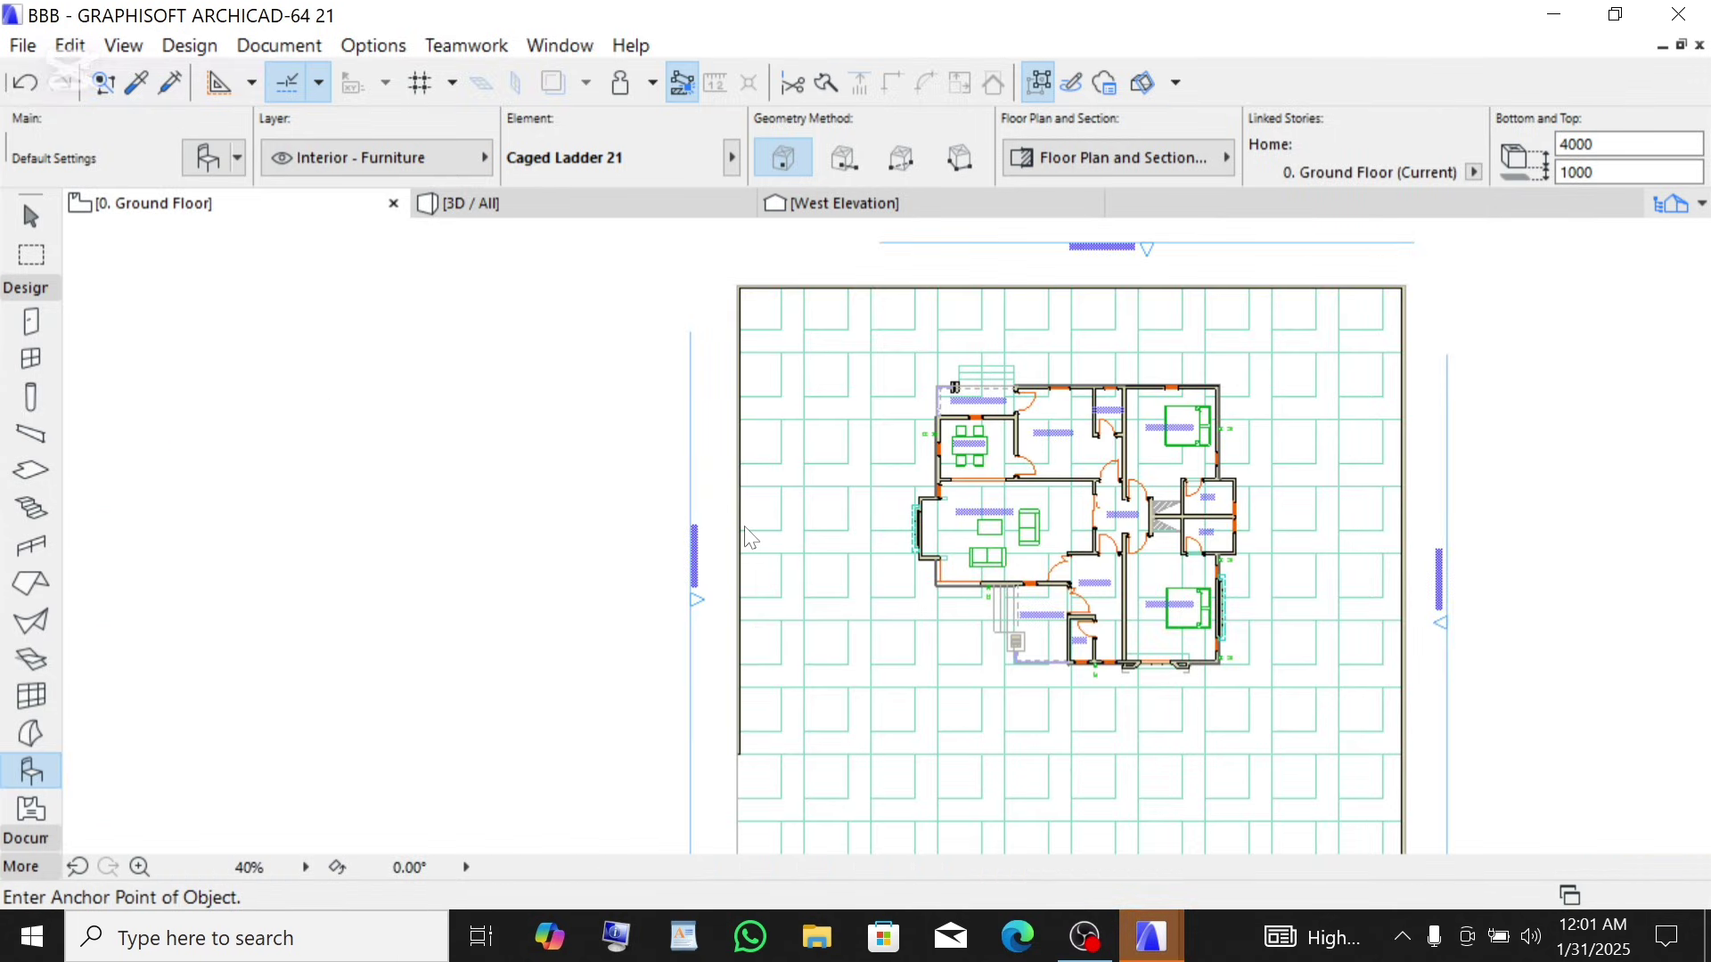
pyautogui.scroll(5, 1256, 631)
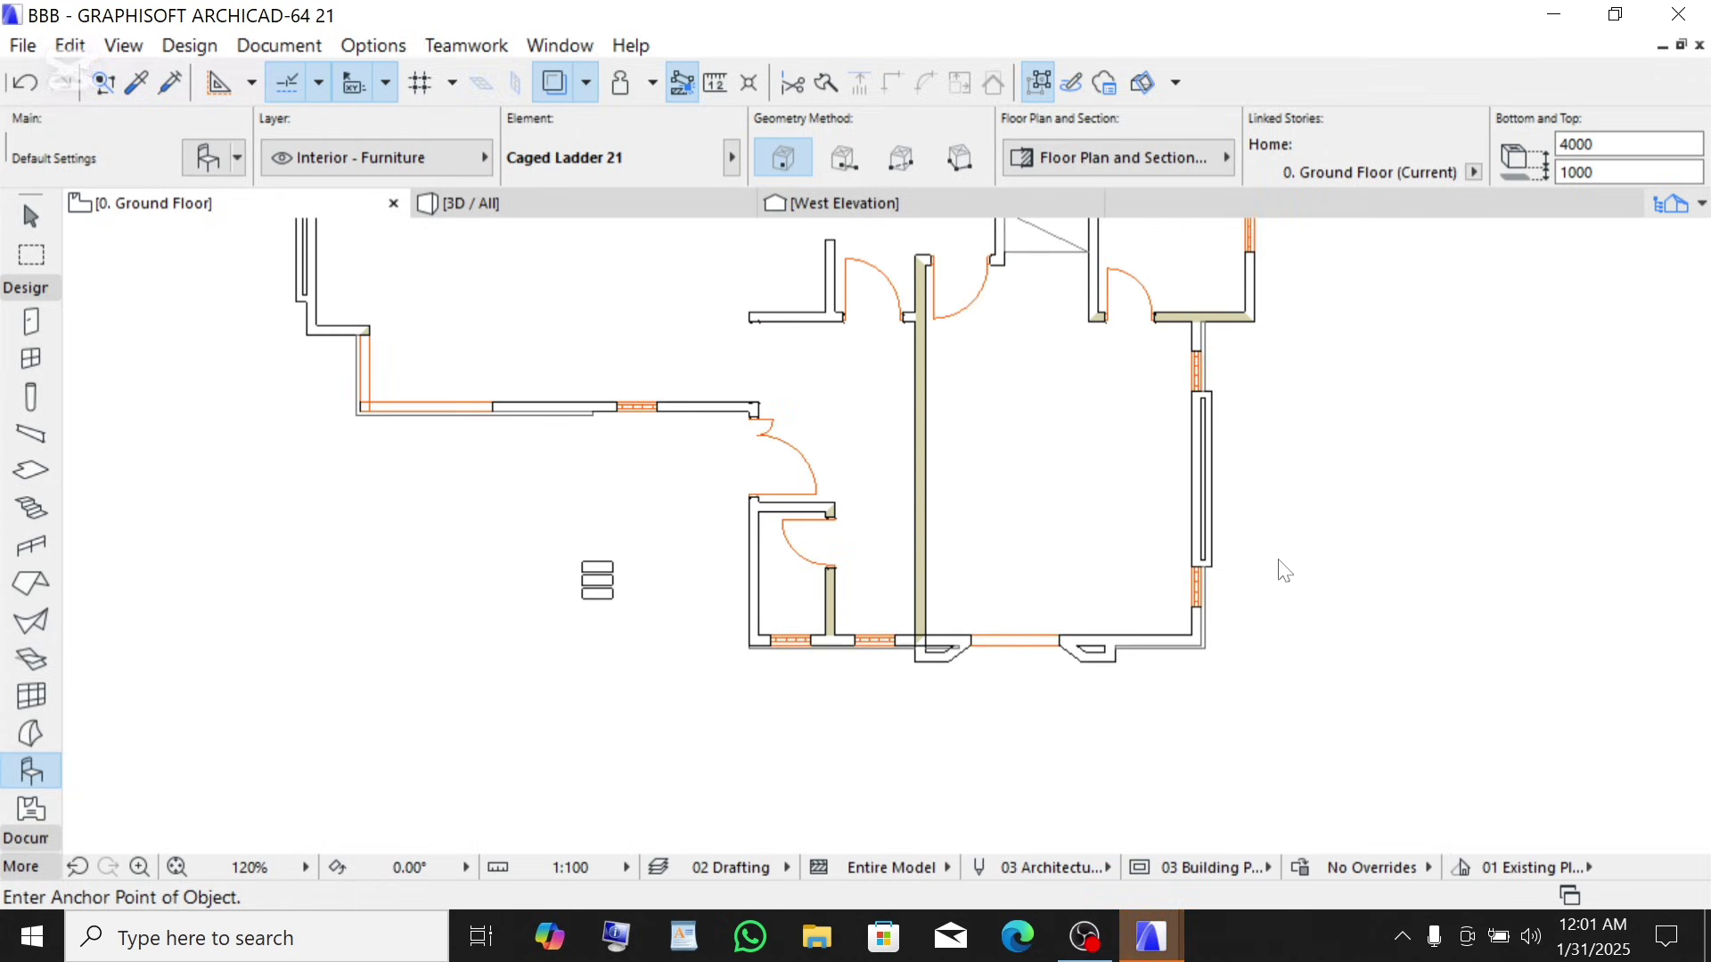
pyautogui.scroll(3, 1276, 428)
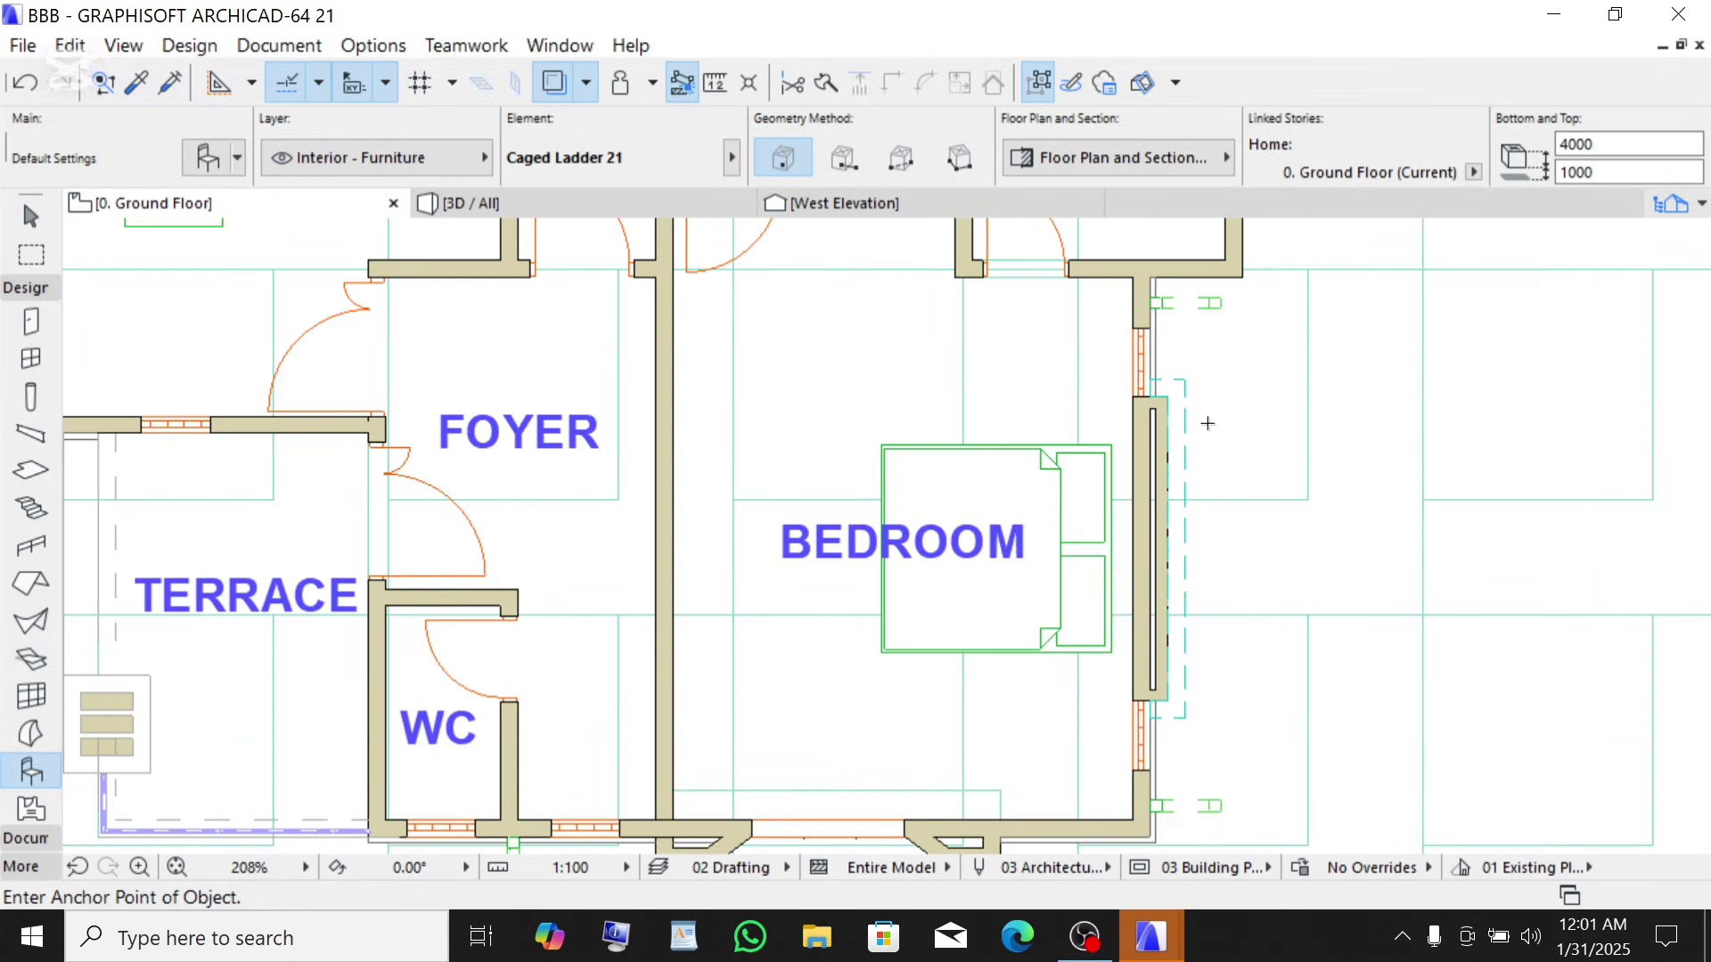
pyautogui.keyDown('shift'); pyautogui.click(1214, 807); pyautogui.keyUp('shift')
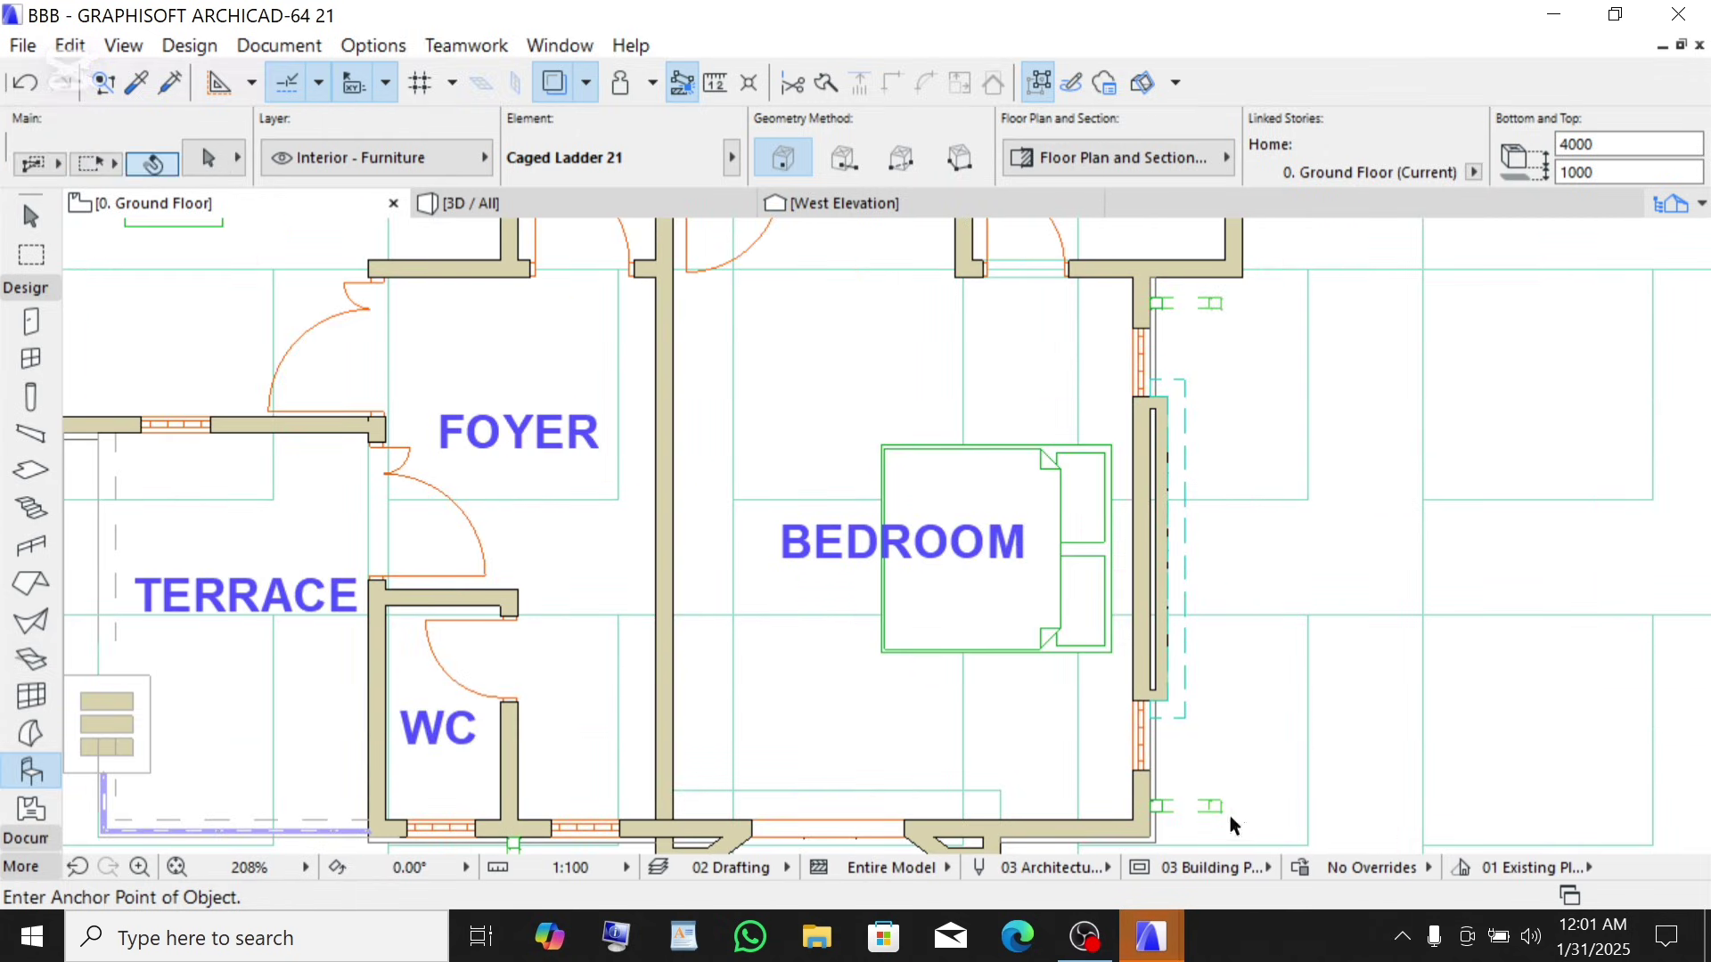
pyautogui.keyDown('shift'); pyautogui.click(1212, 303); pyautogui.keyUp('shift')
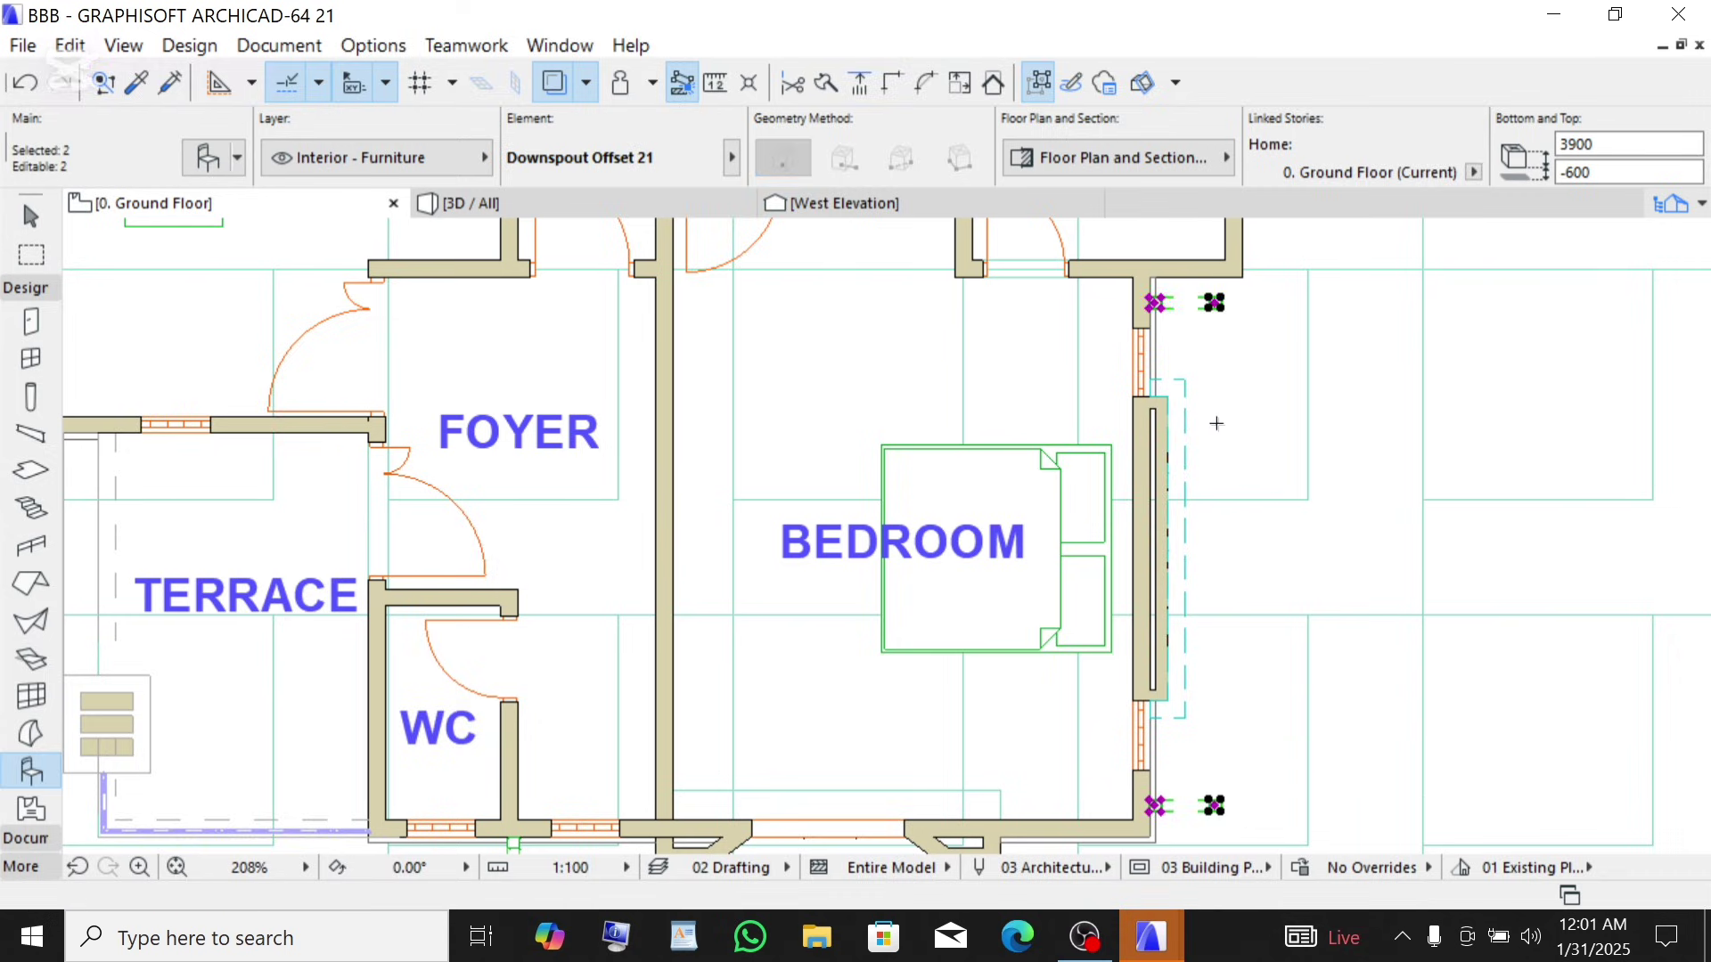
pyautogui.press('Delete')
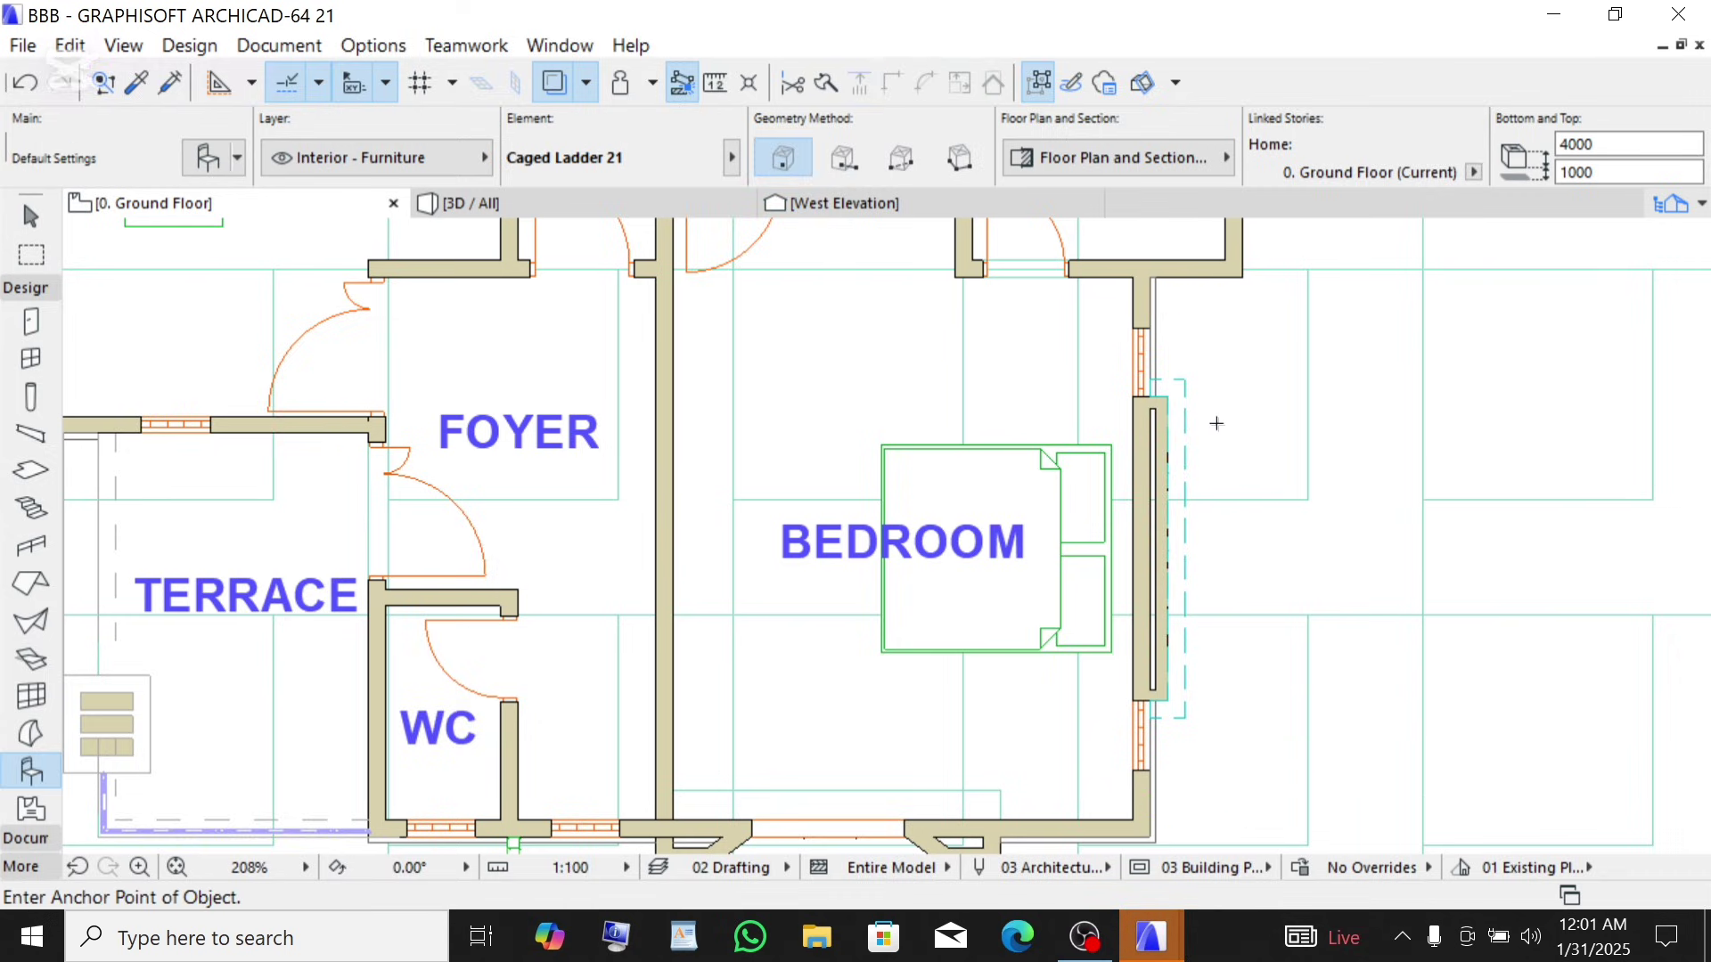
# - Check the eave corner without downspouts in 3D, and open the 1. Story floor plan
pyautogui.click(623, 204)
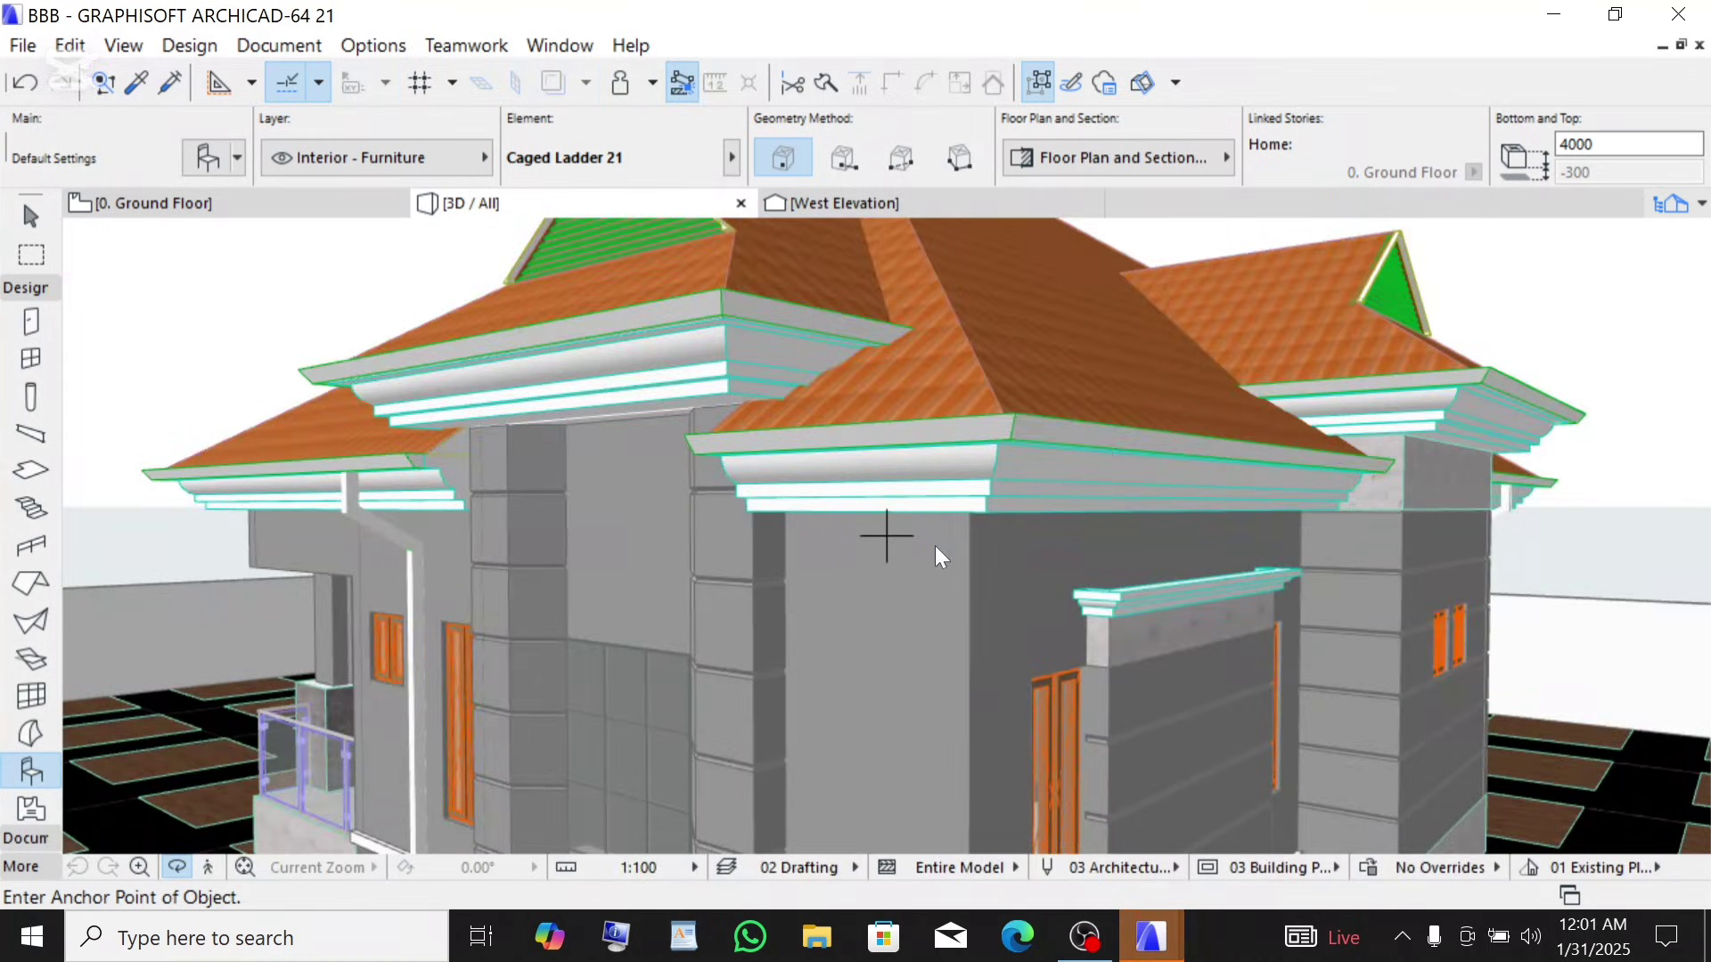
pyautogui.scroll(5, 1133, 603)
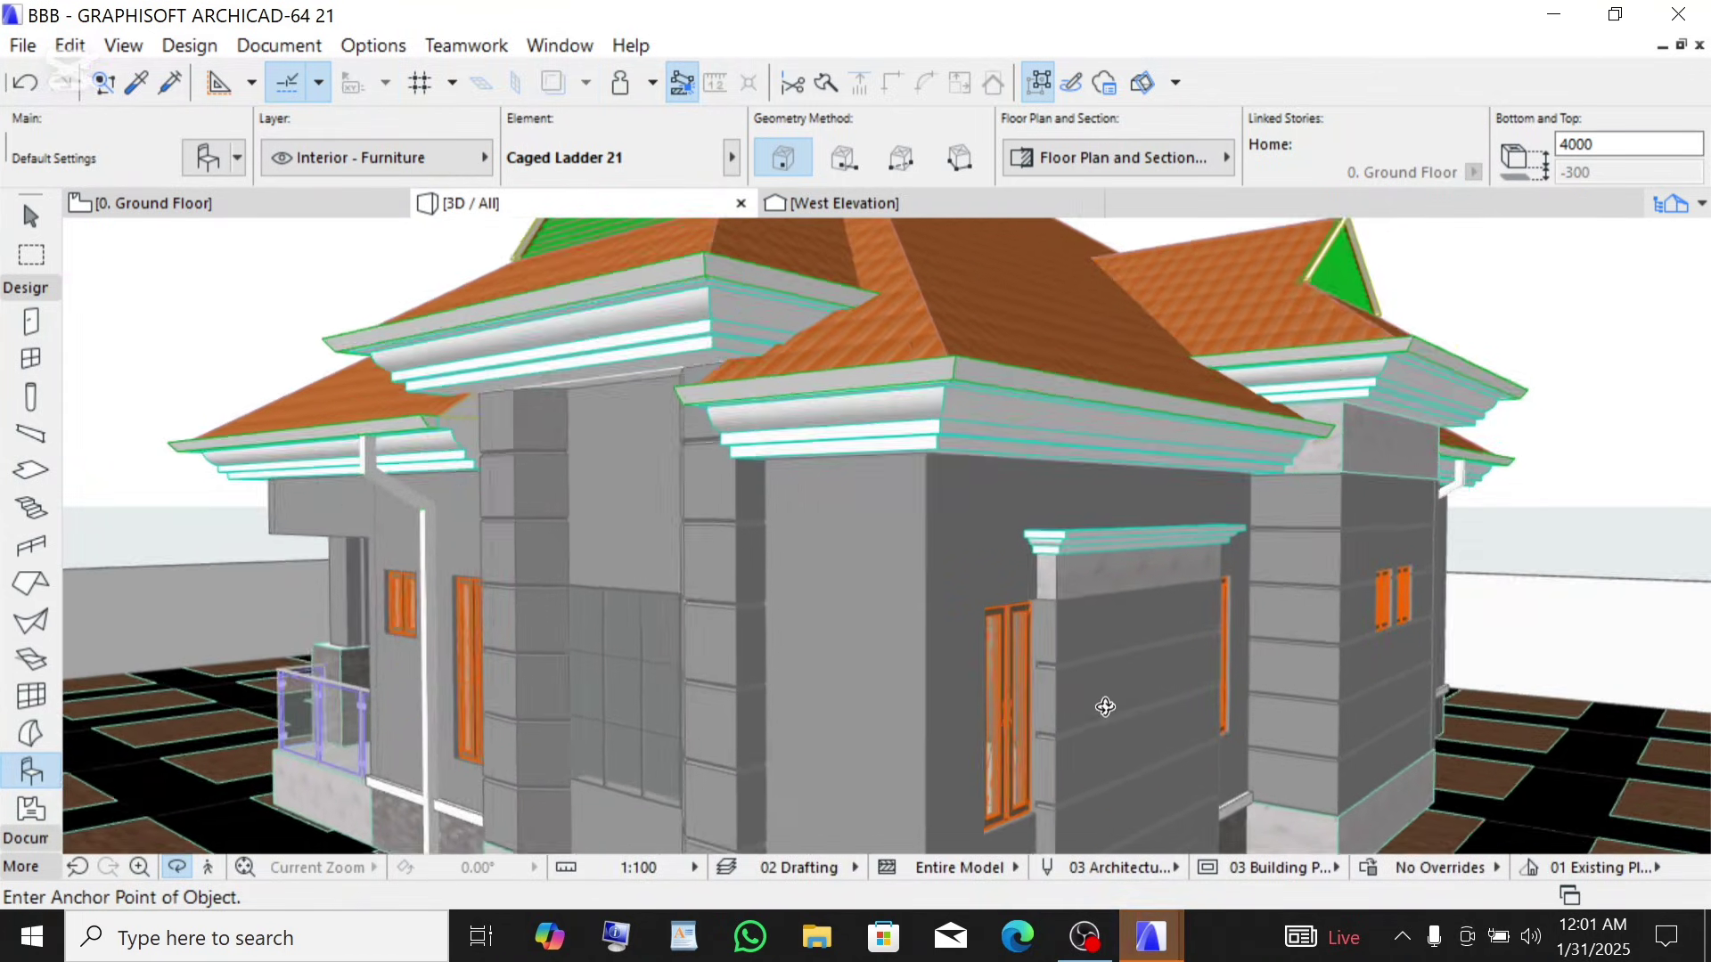
pyautogui.scroll(8, 889, 406)
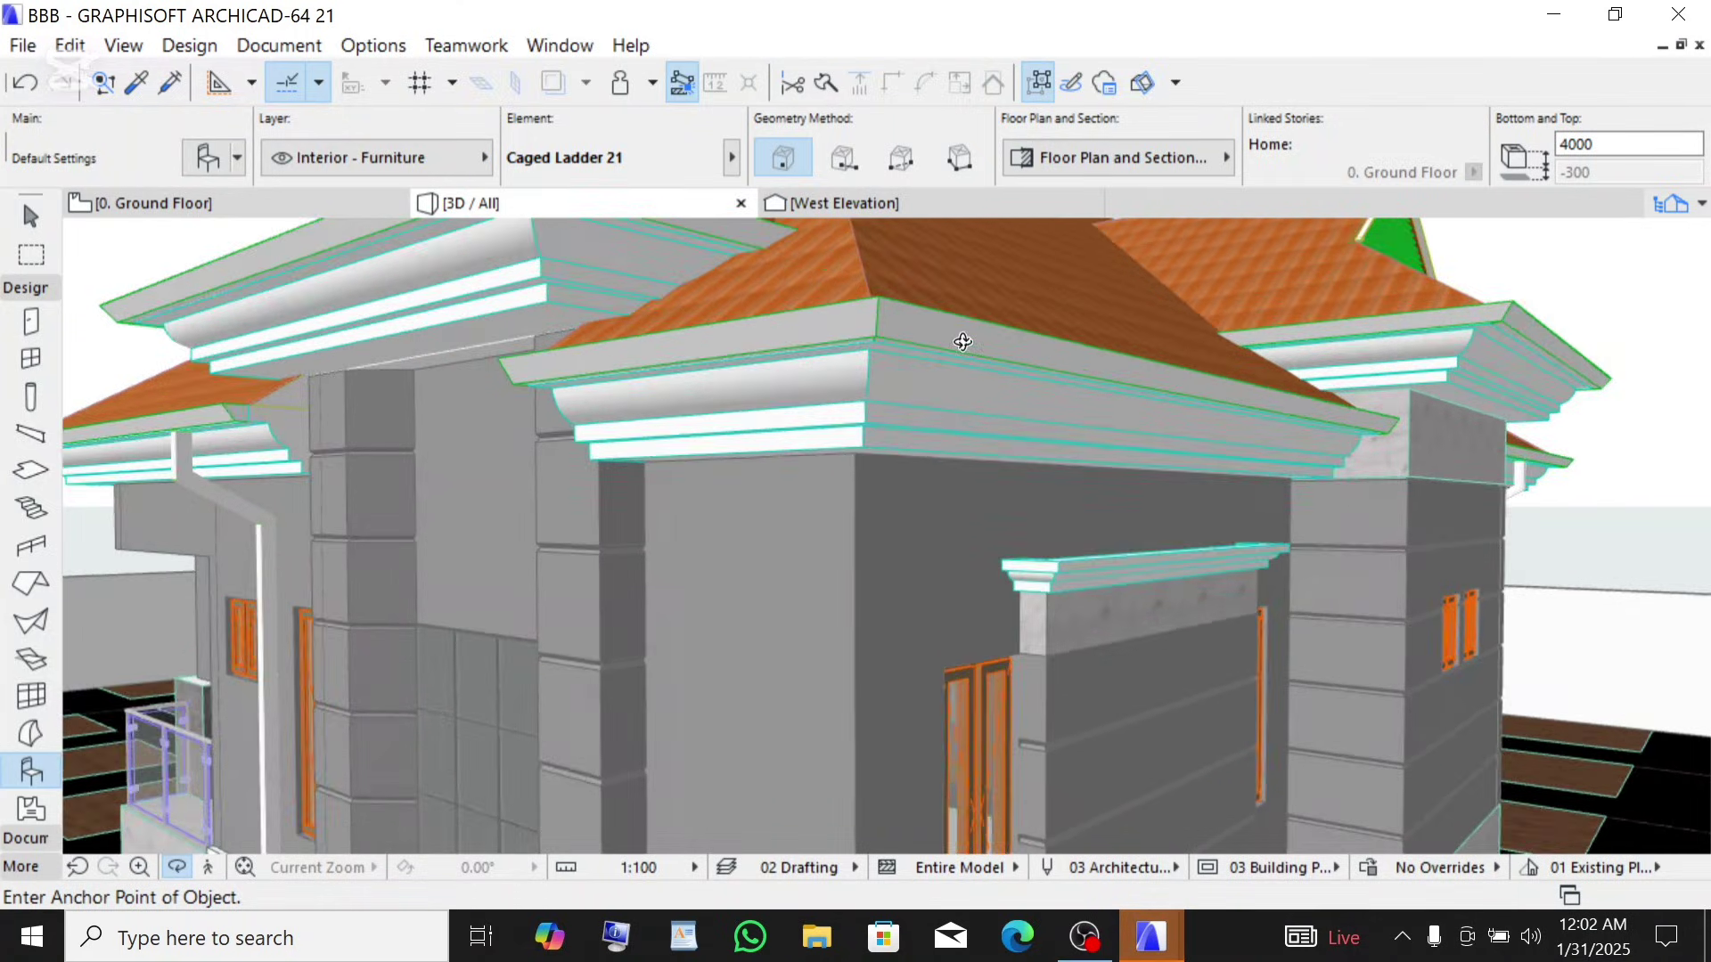
pyautogui.scroll(-4, 829, 329)
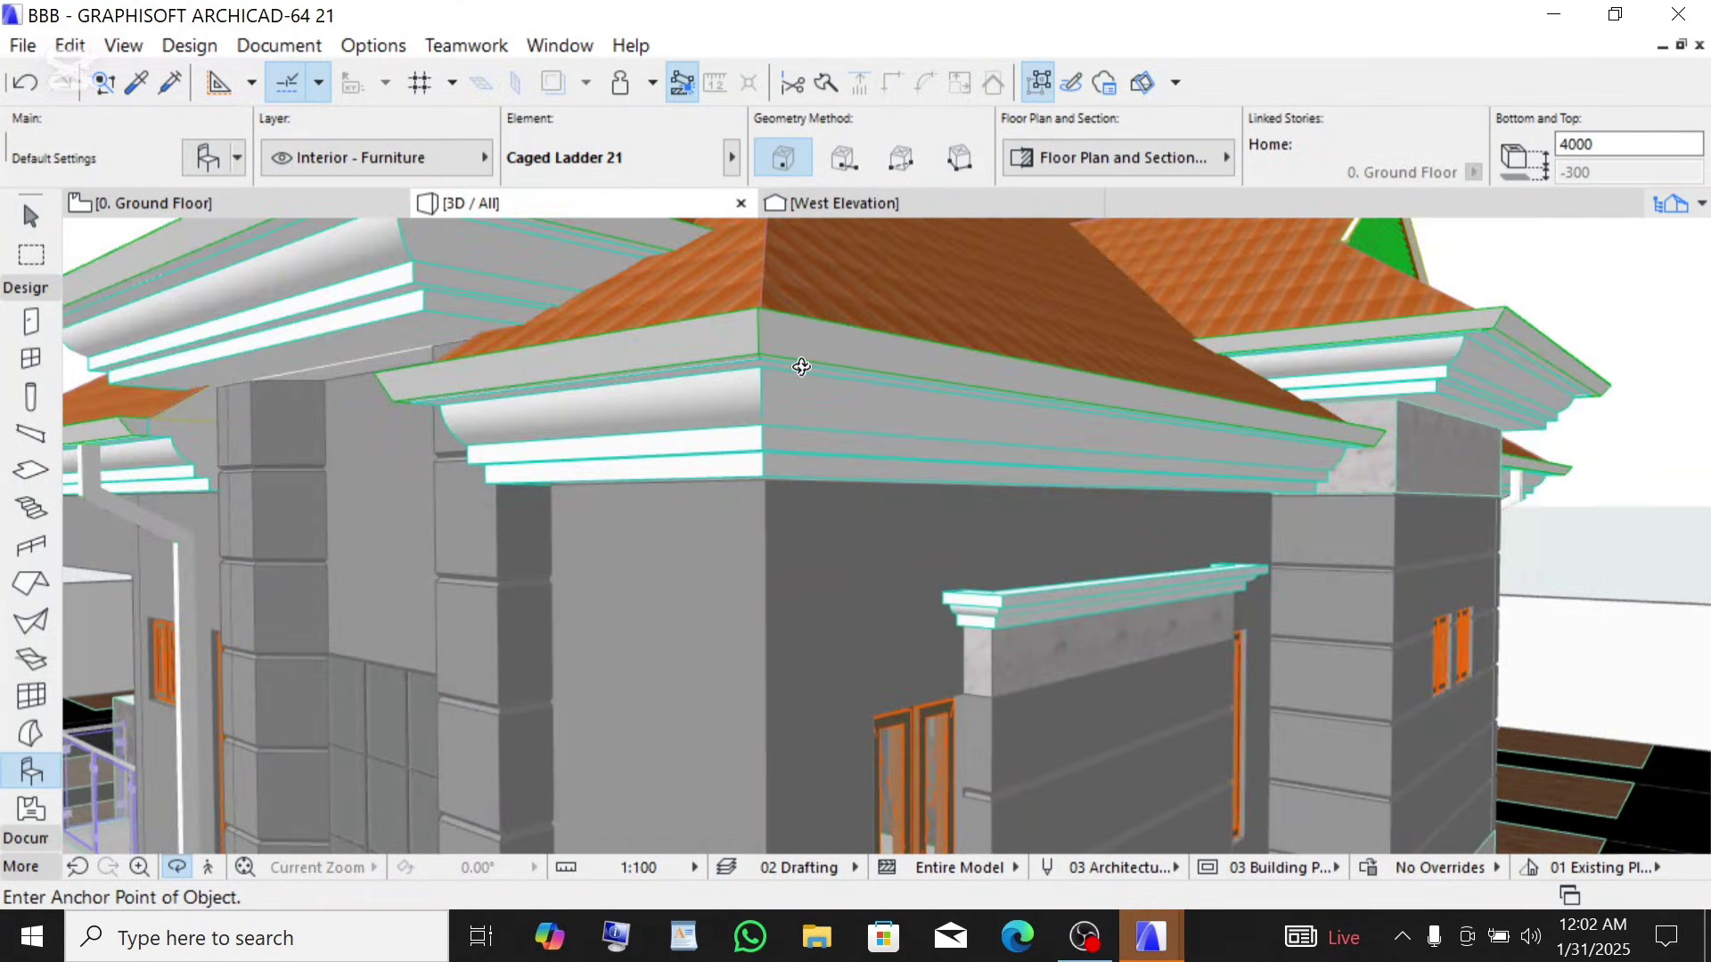
pyautogui.scroll(2, 717, 331)
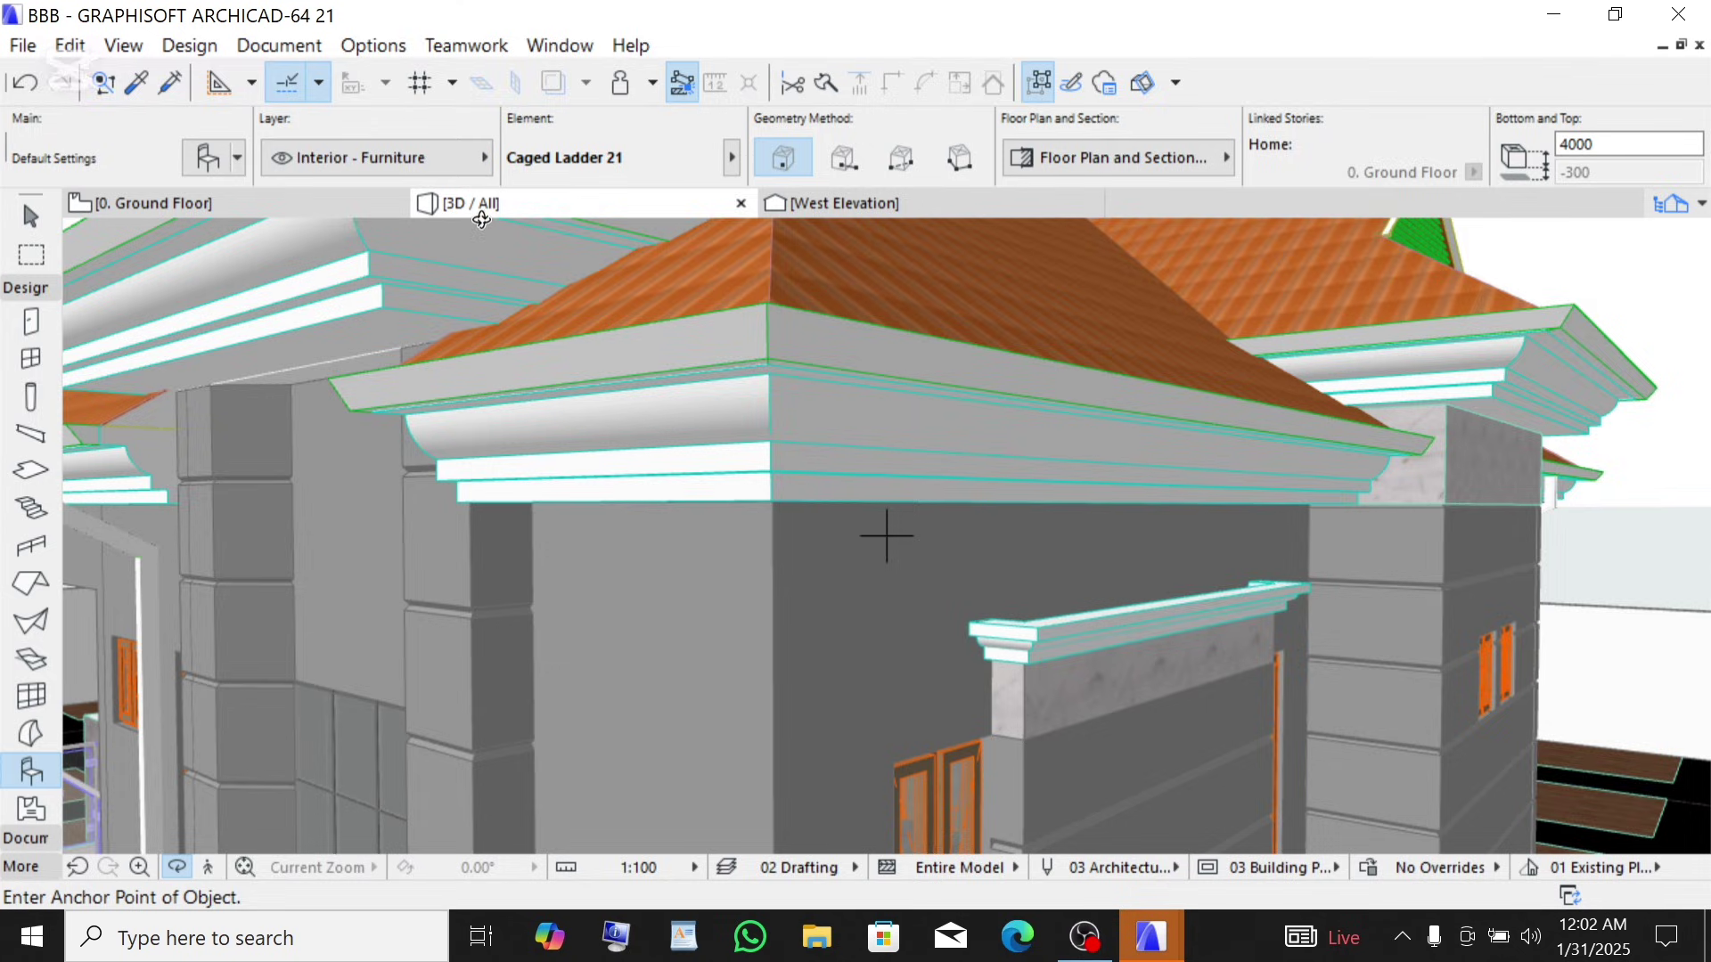
pyautogui.press('F2')
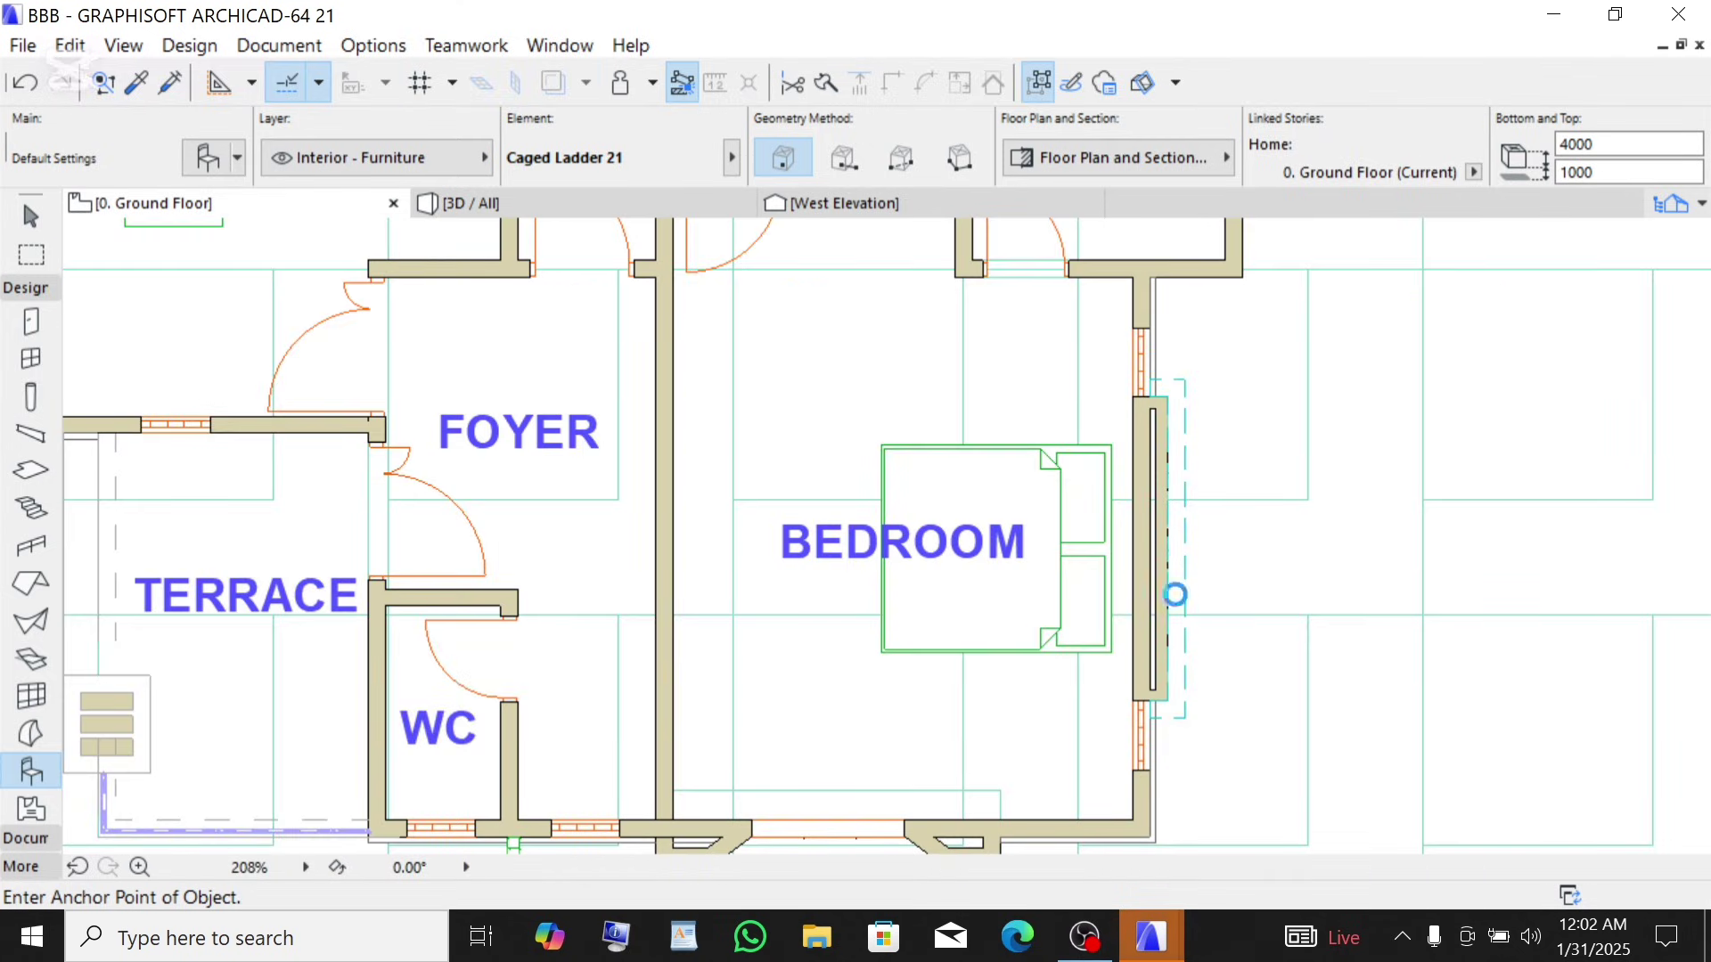
pyautogui.scroll(2, 1185, 595)
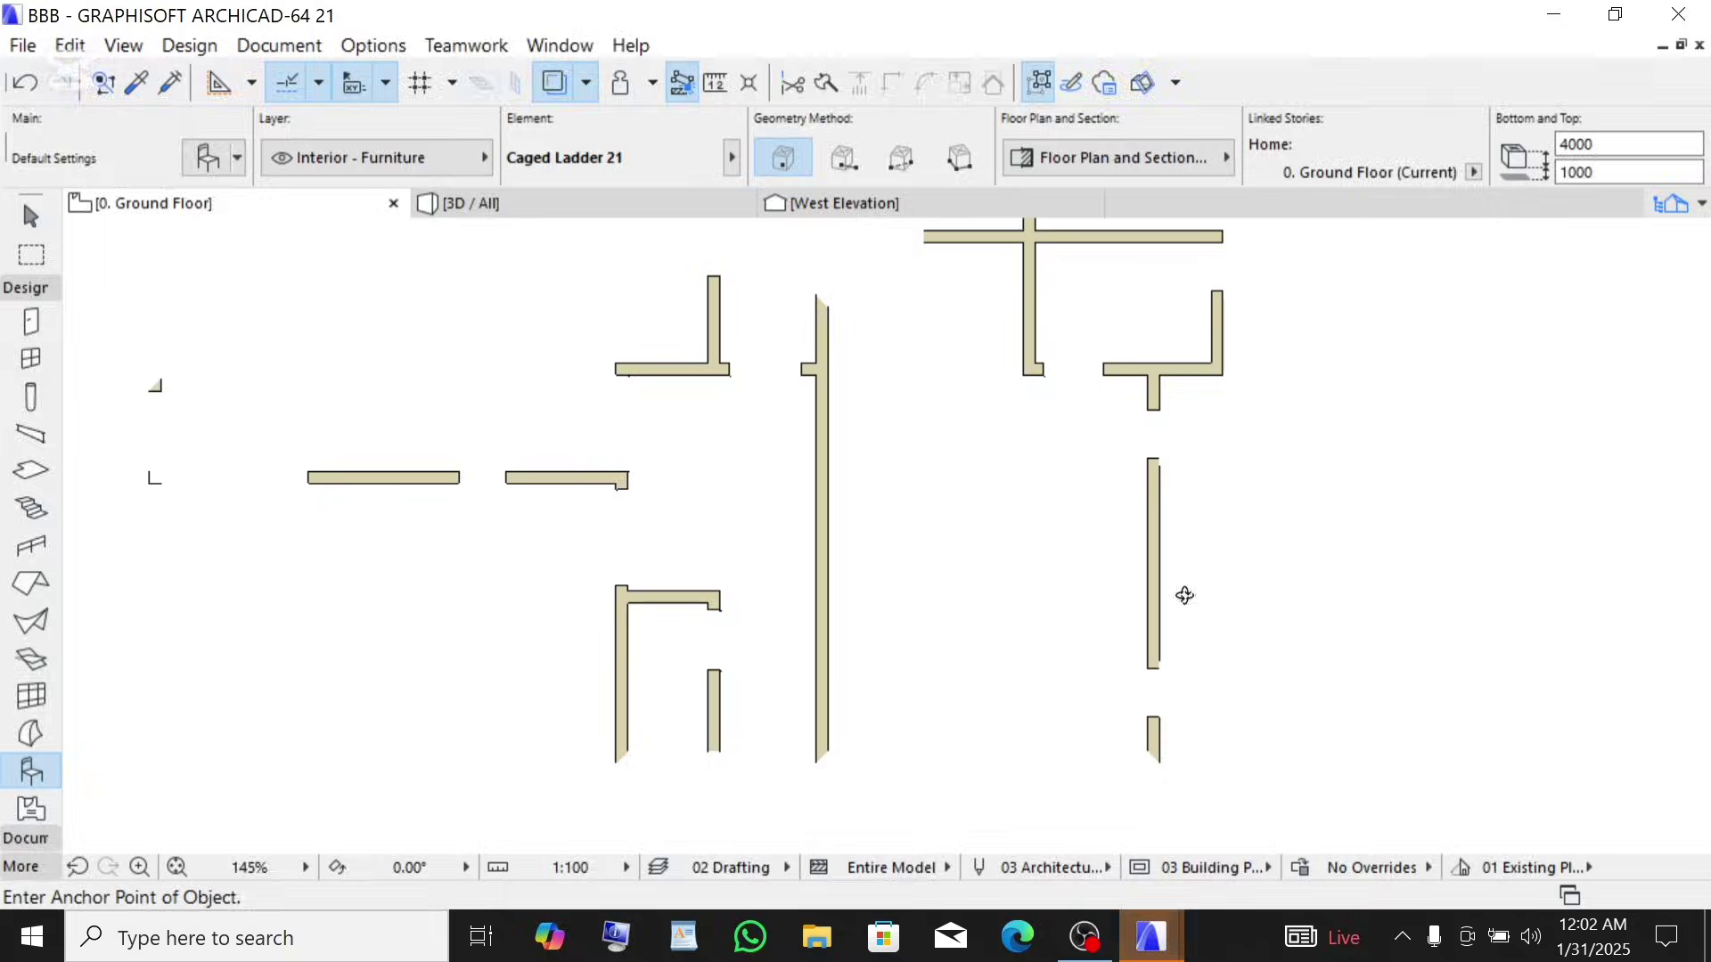
pyautogui.click(1677, 210)
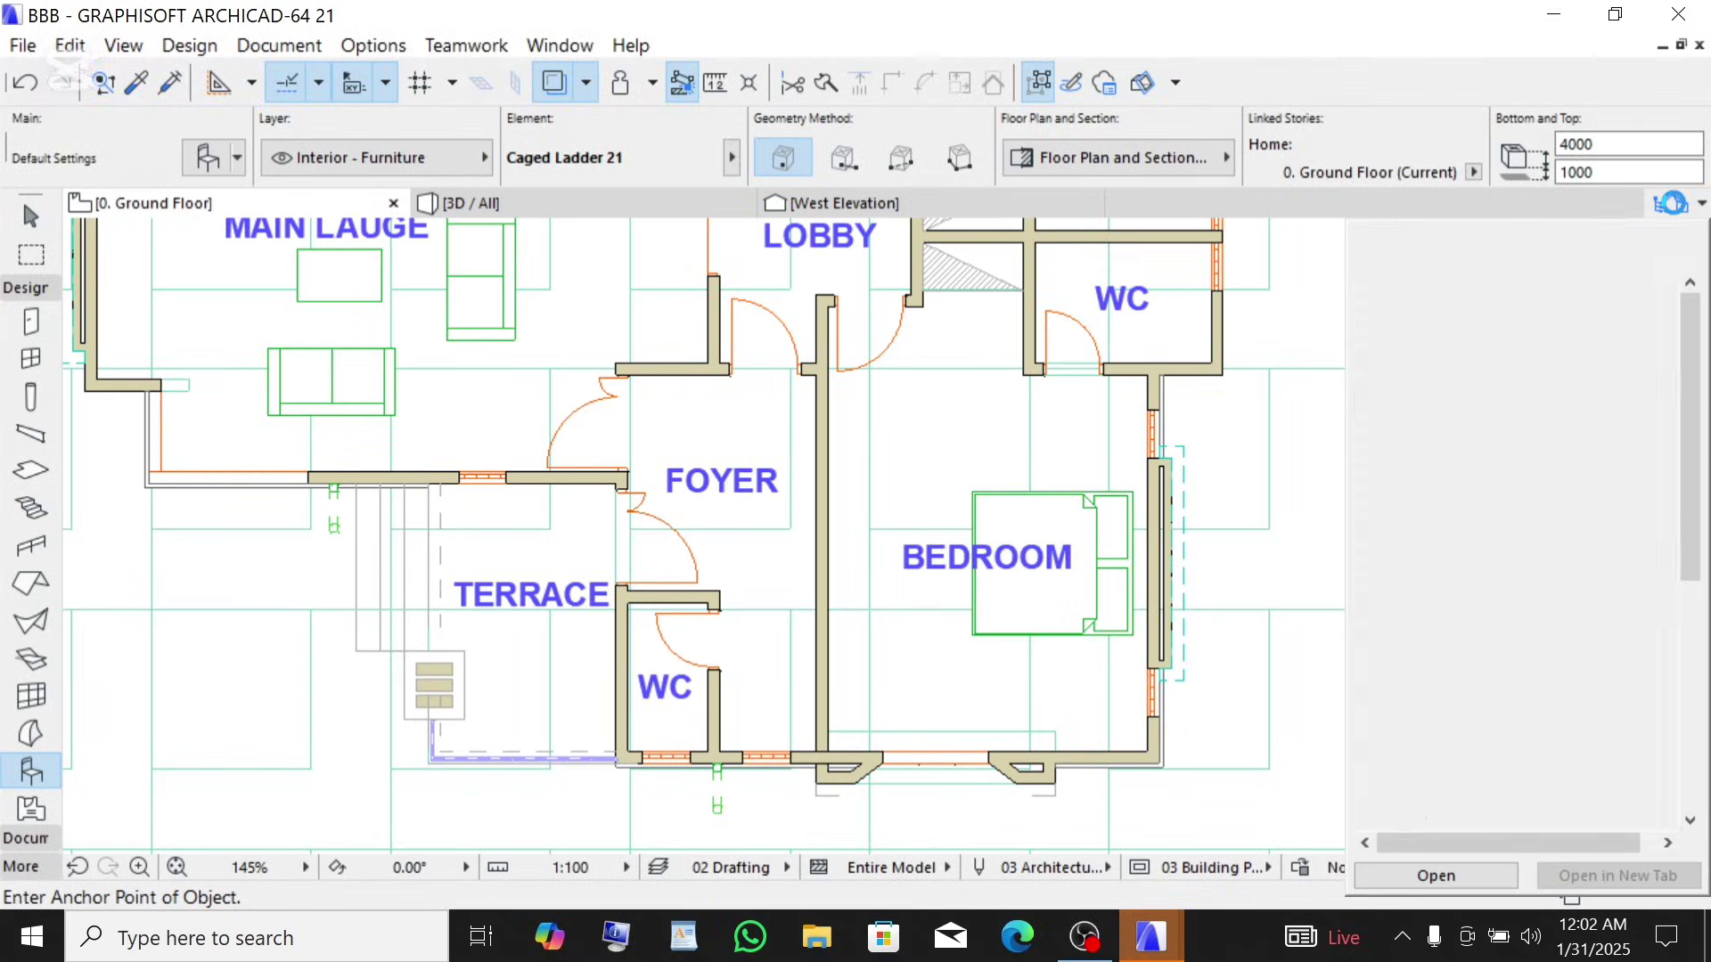
pyautogui.doubleClick(1450, 374)
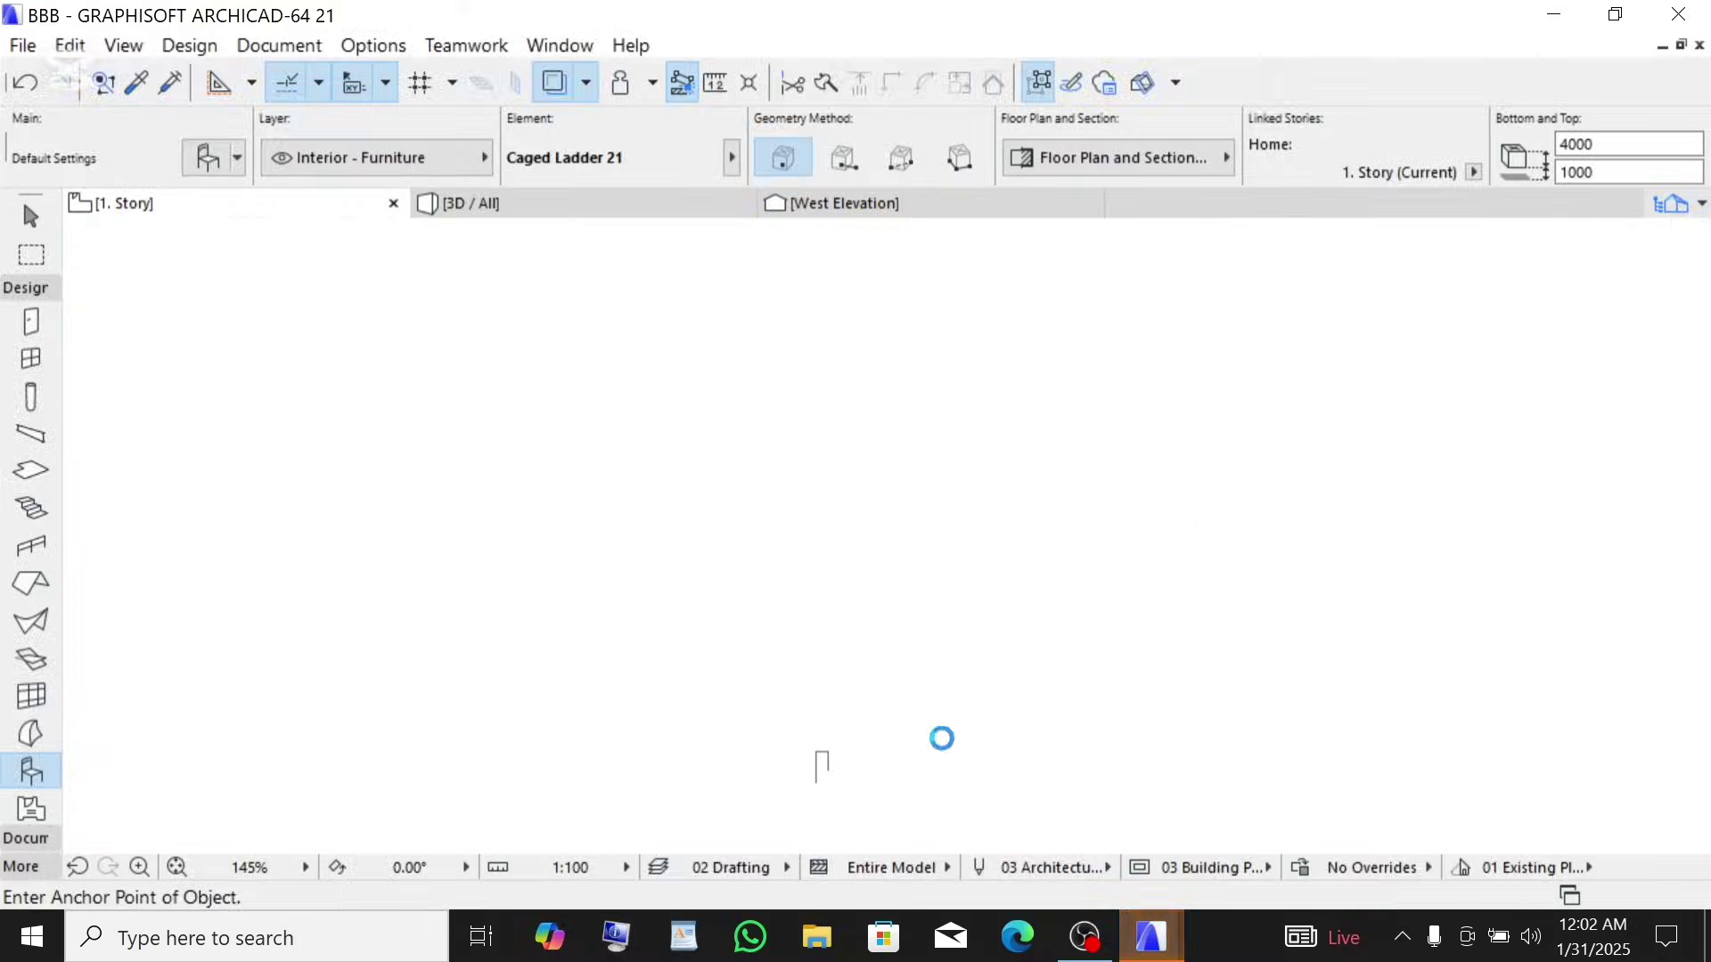
# - Delete the two Gutter 21 objects that meet at the roof corner beside the bedroom on the 1. Story plan
pyautogui.scroll(-2, 949, 537)
pyautogui.scroll(5, 1096, 725)
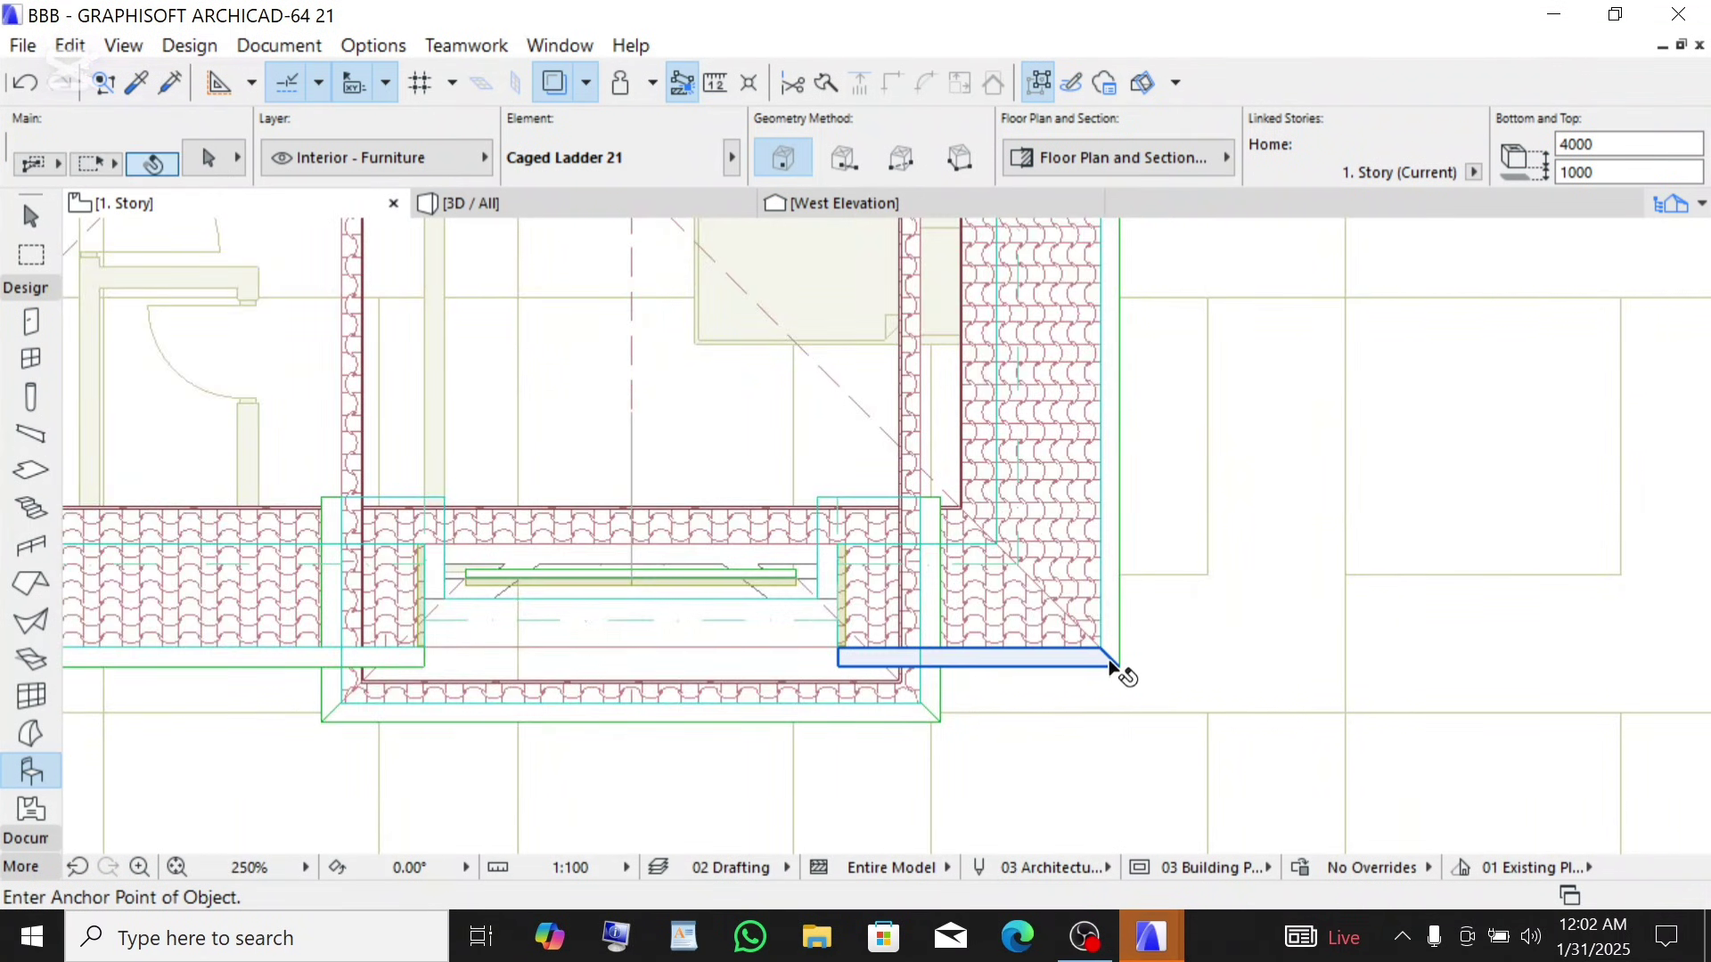
pyautogui.click(1111, 664)
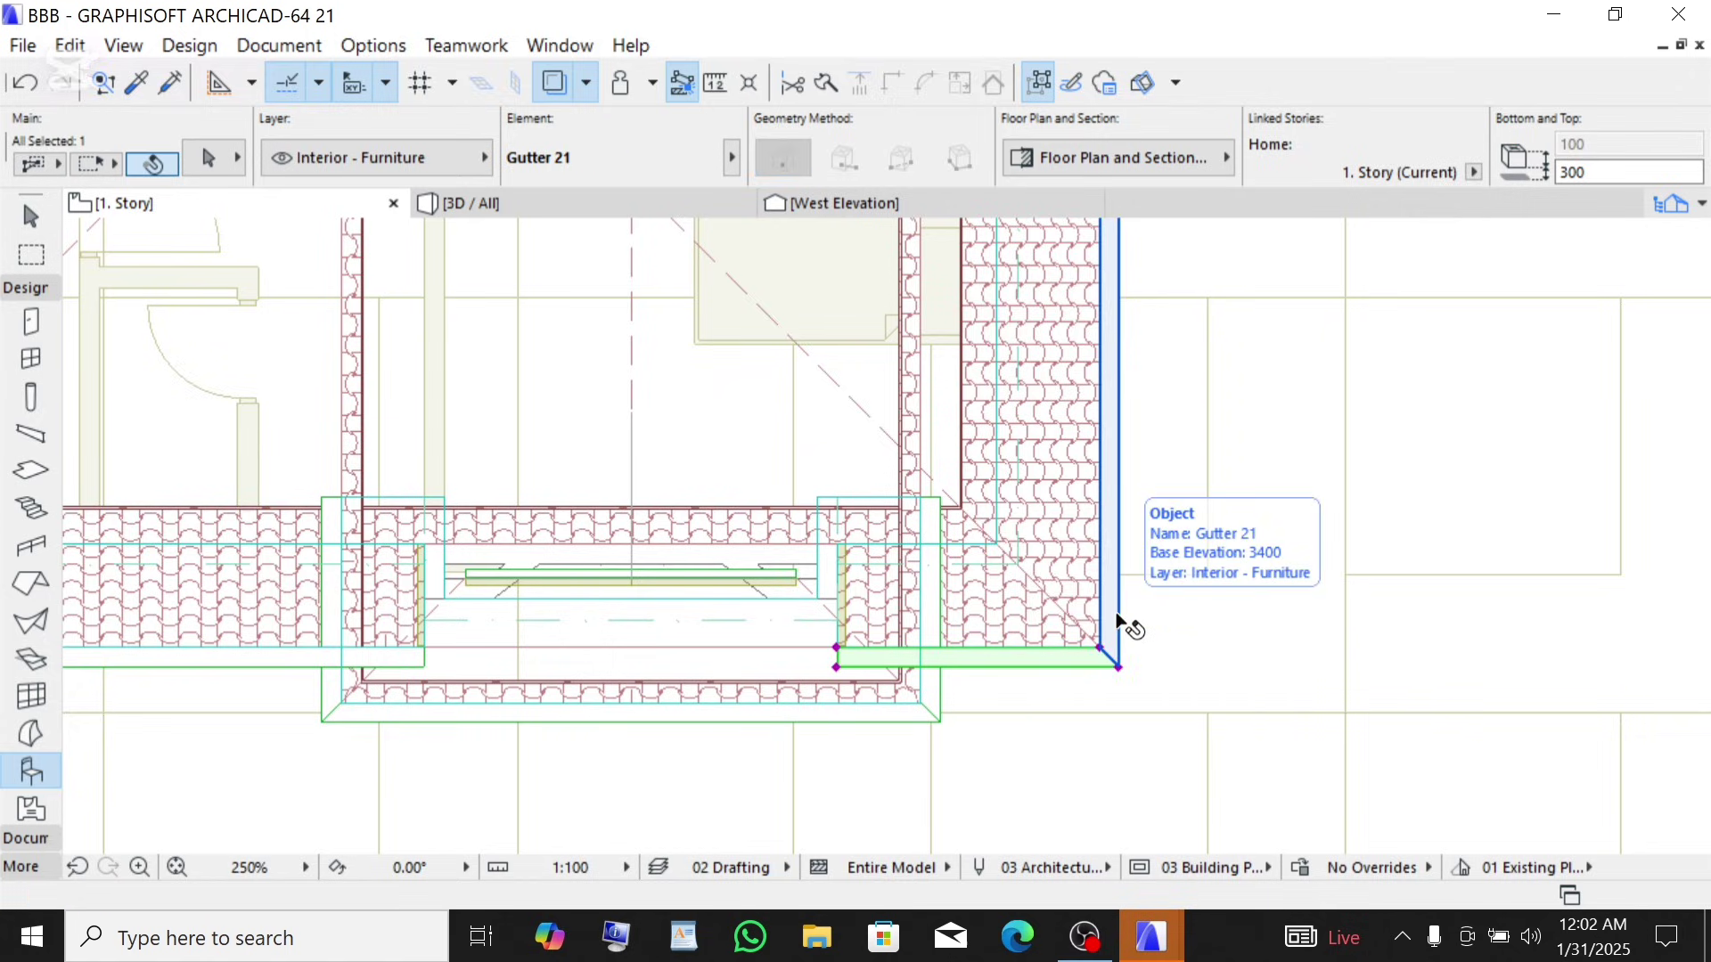
pyautogui.keyDown('shift'); pyautogui.click(1119, 618); pyautogui.keyUp('shift')
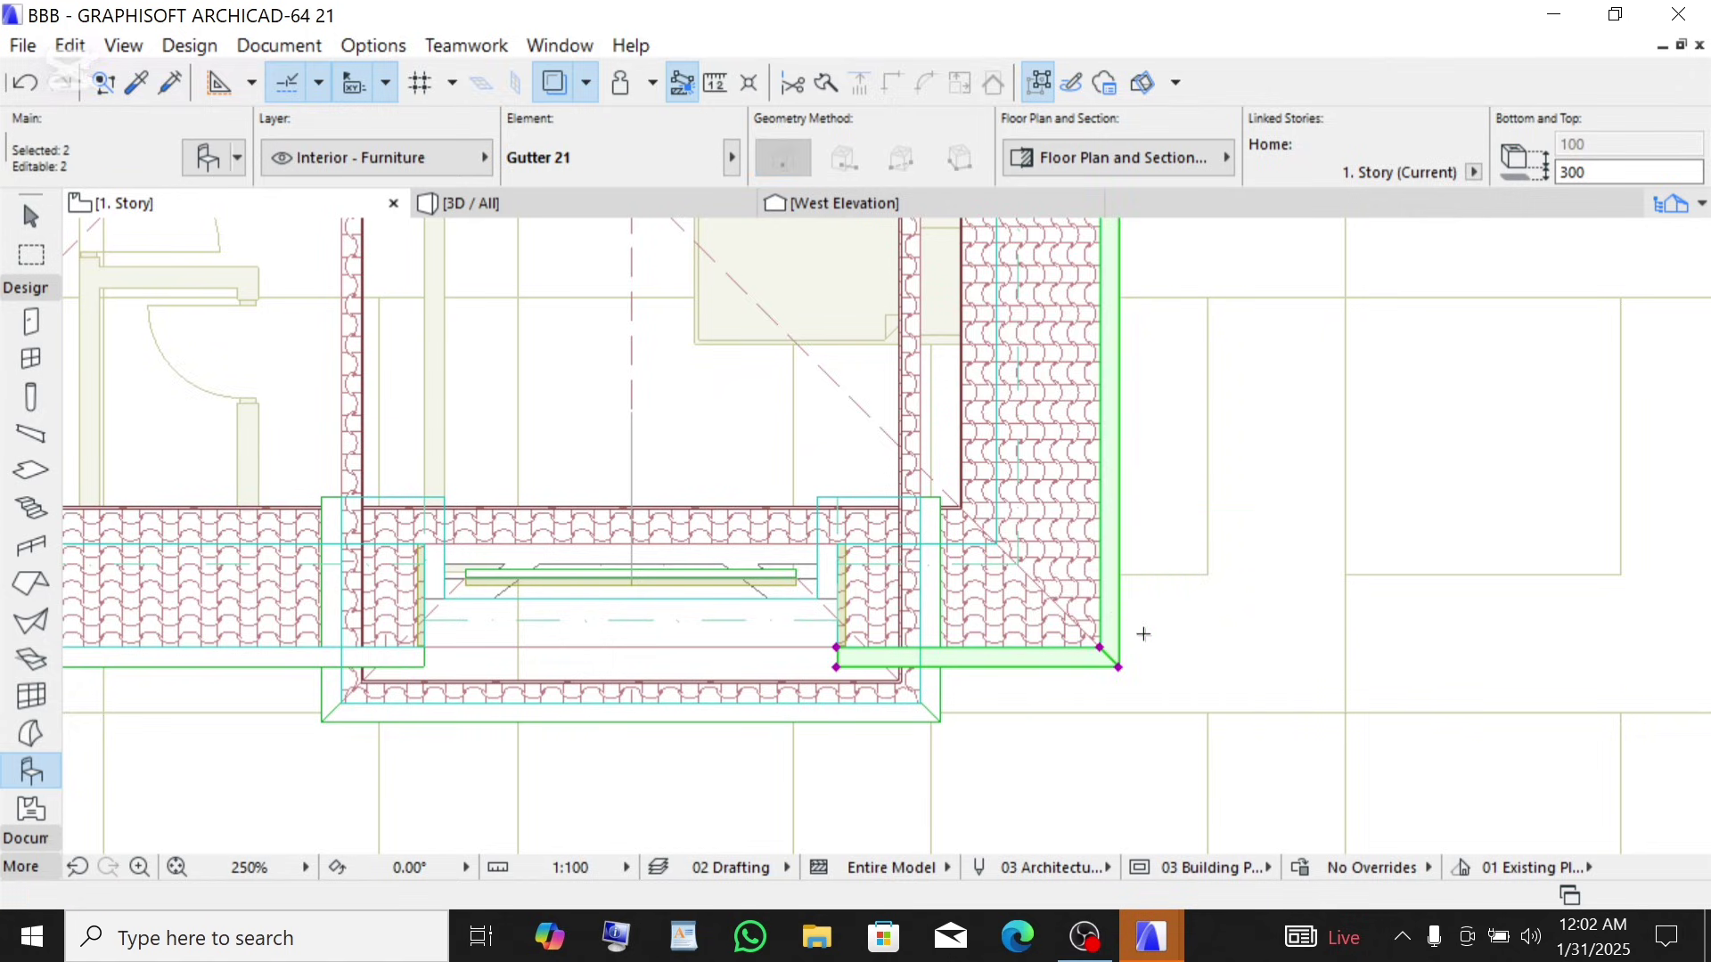
pyautogui.rightClick(1148, 642)
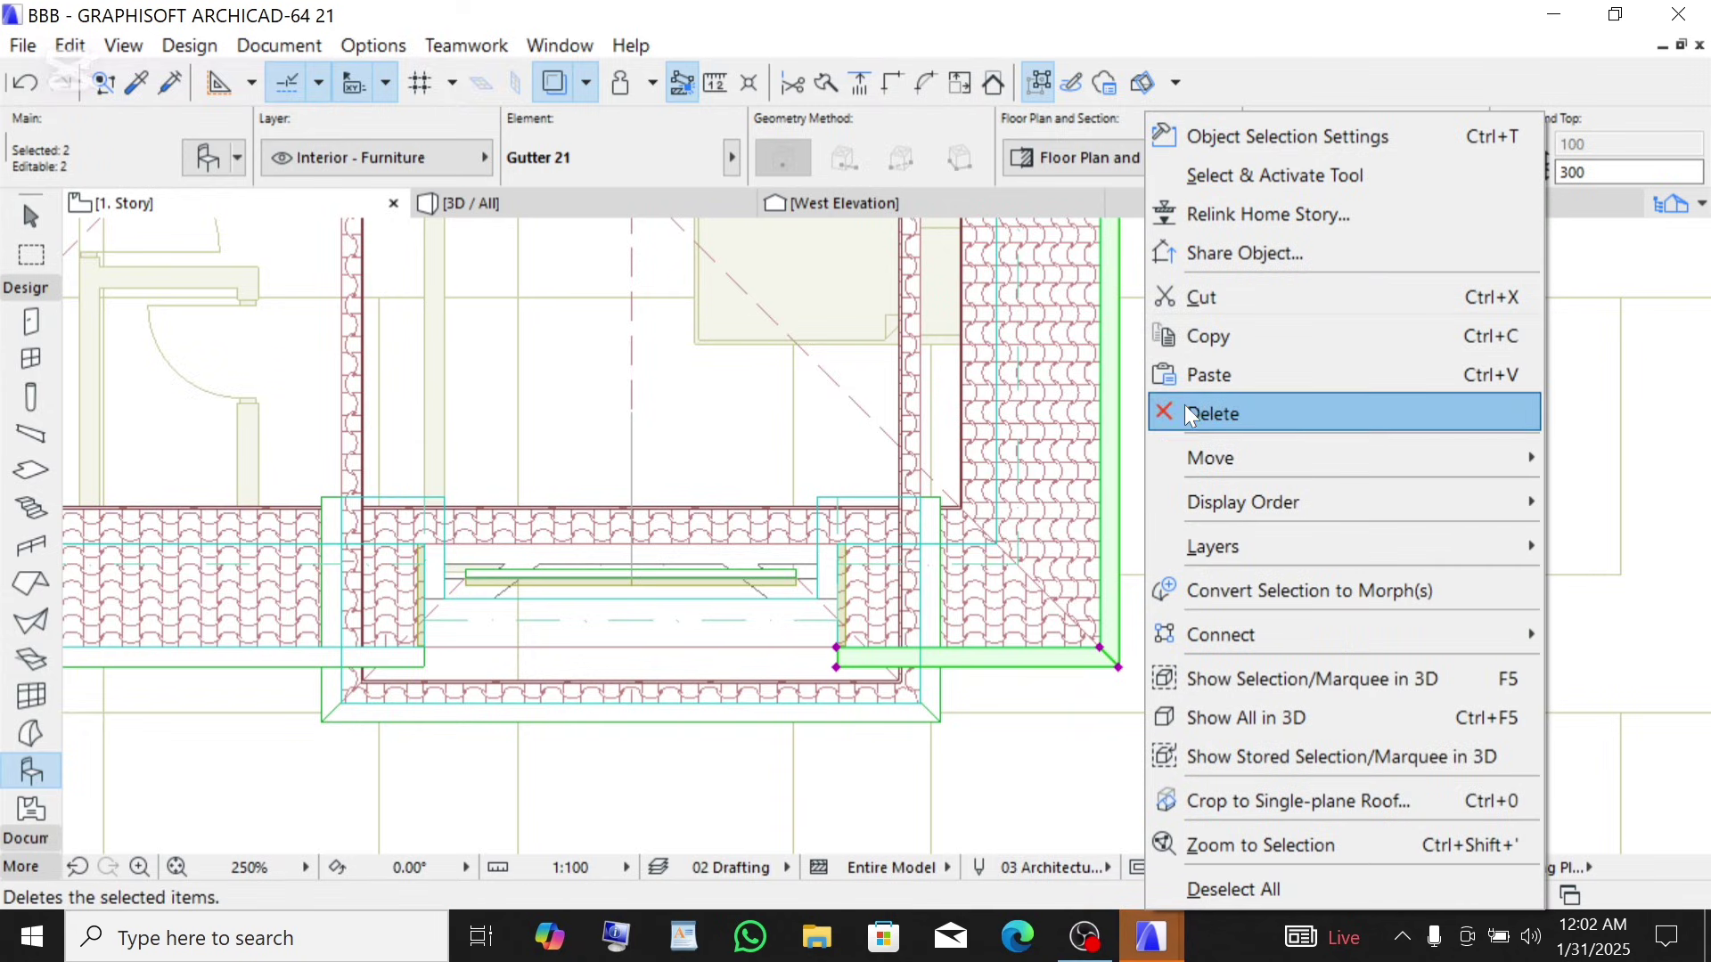
pyautogui.click(1185, 412)
pyautogui.scroll(-2, 1126, 752)
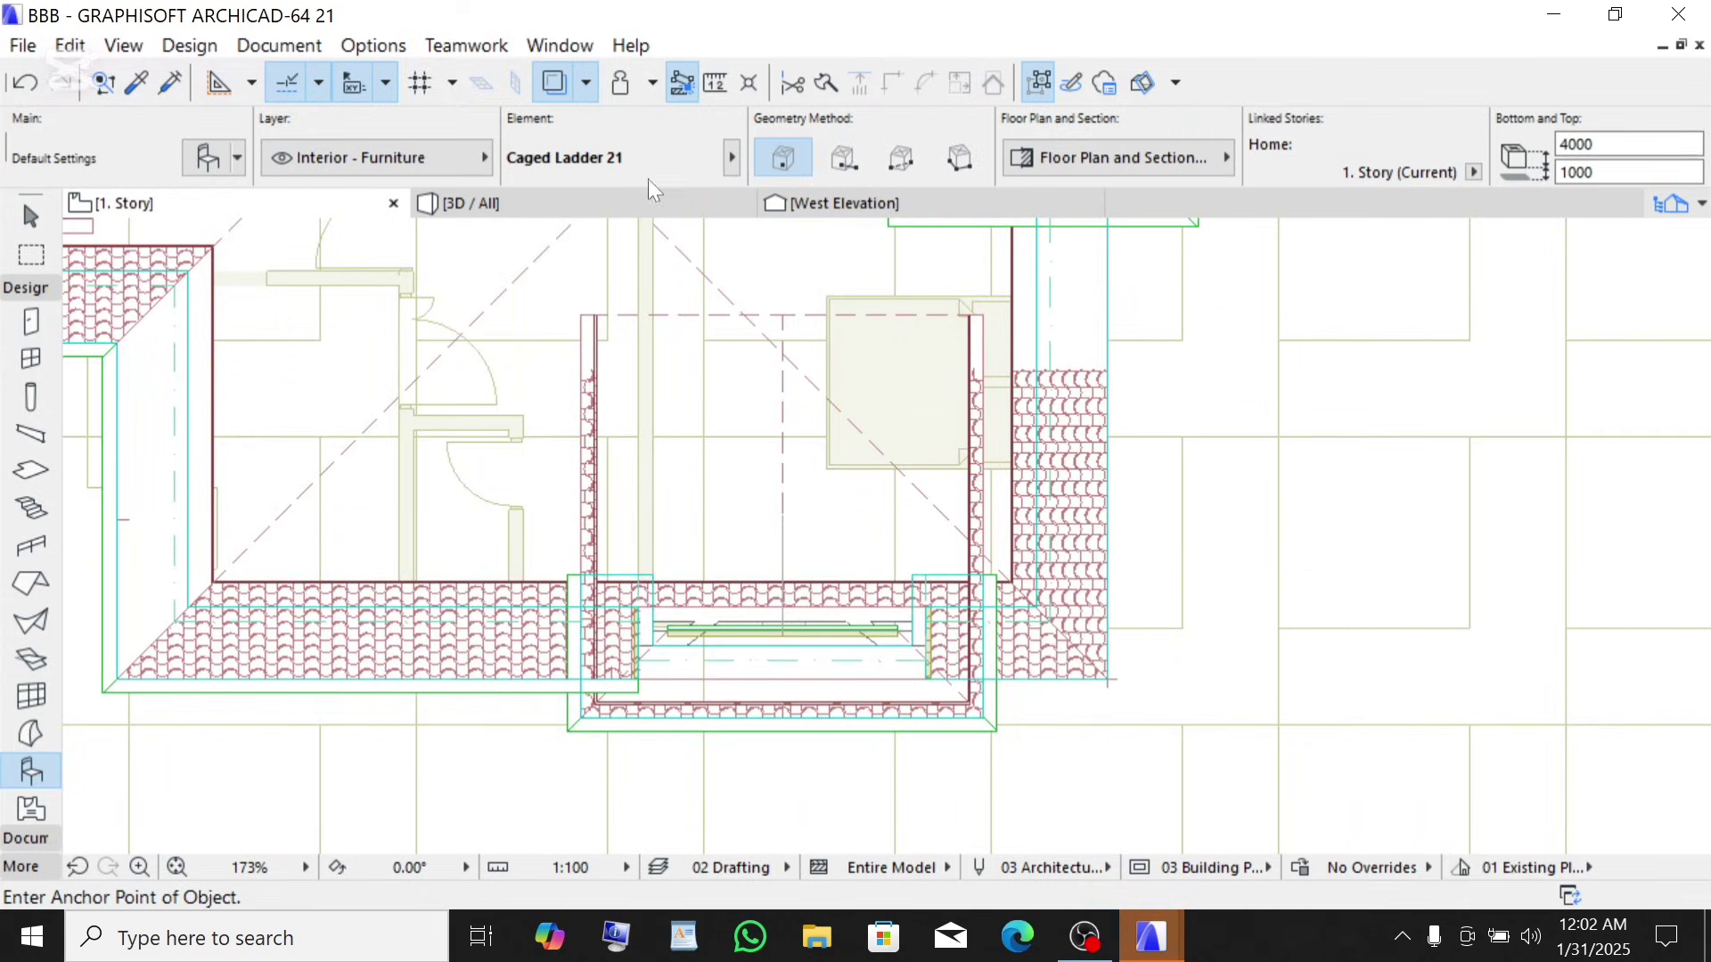
# - Inspect the fascia along the cleared roof corner in 3D, and return to the 1. Story floor plan
pyautogui.click(554, 205)
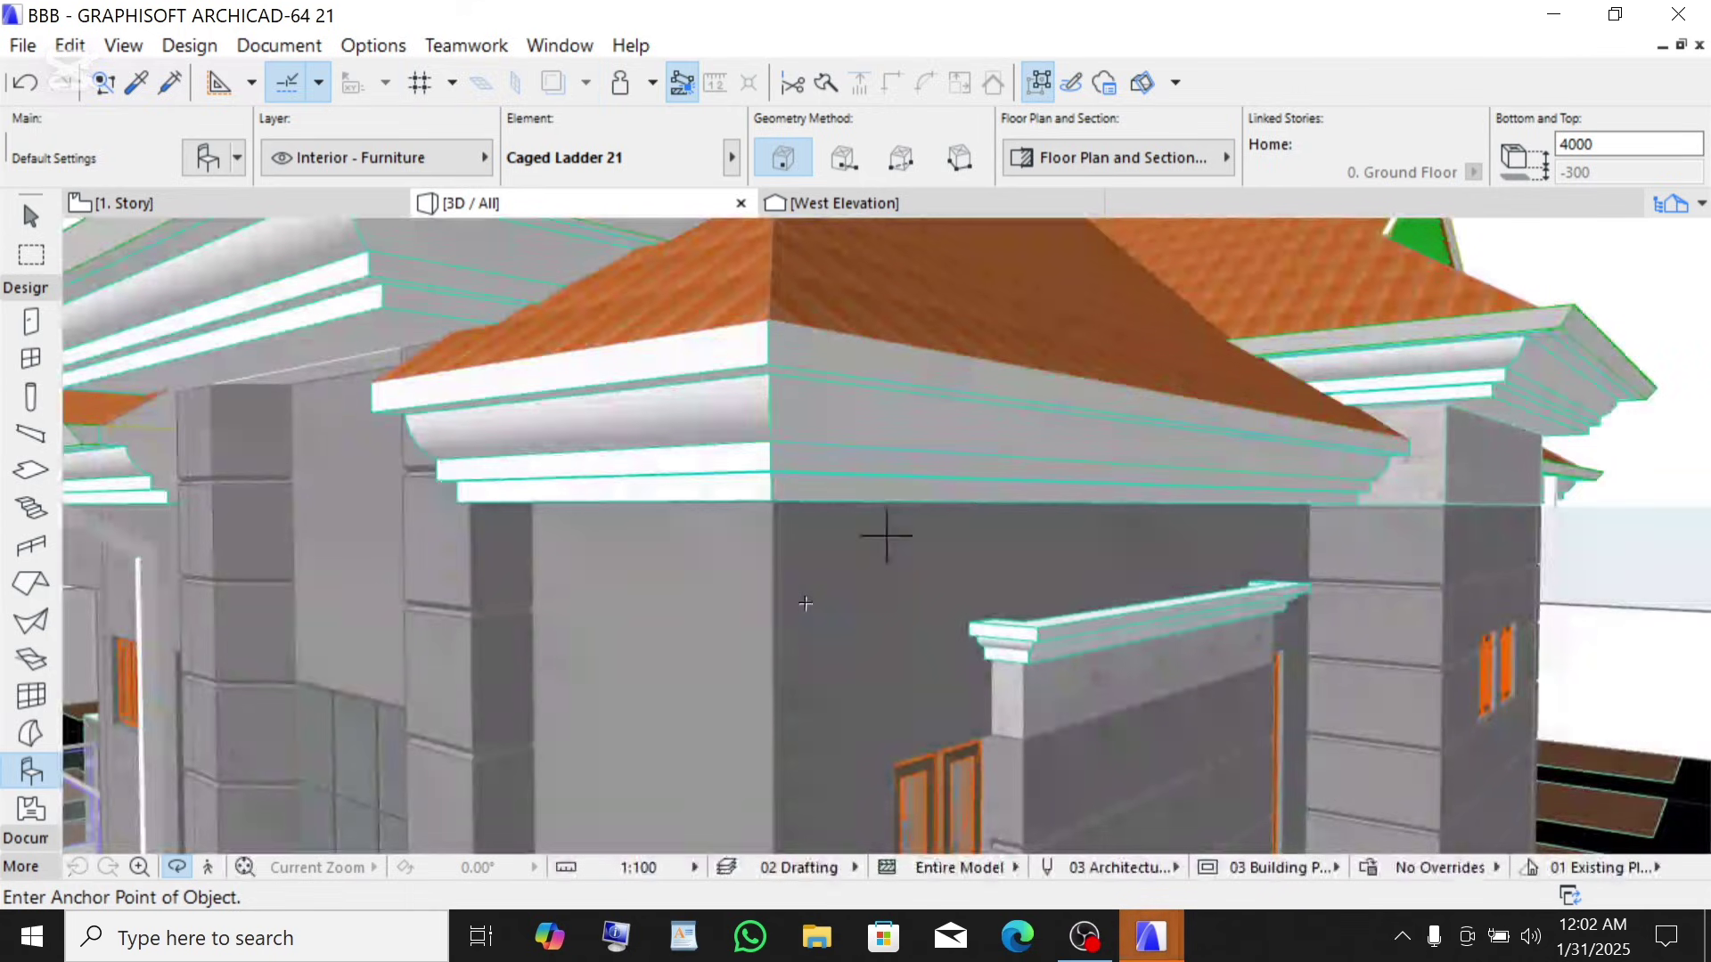
pyautogui.keyDown('shift'); pyautogui.moveTo(802, 603); pyautogui.dragTo(562, 379, button='middle'); pyautogui.keyUp('shift')
pyautogui.scroll(-1, 747, 420)
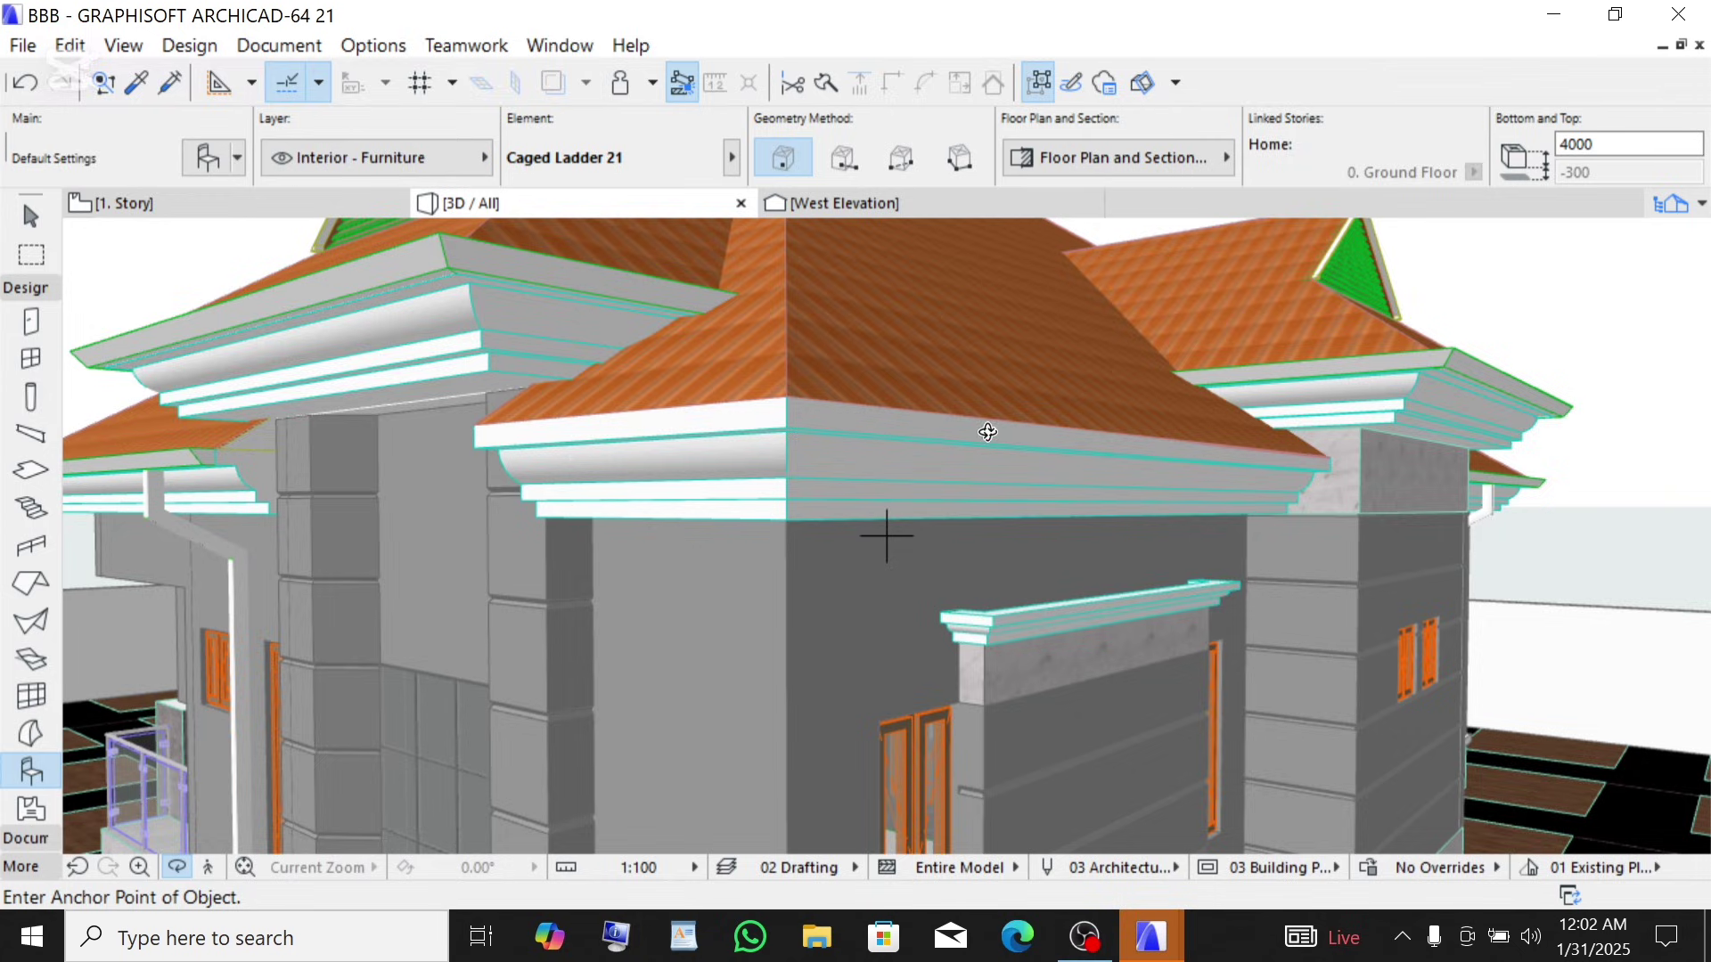
pyautogui.scroll(-2, 720, 548)
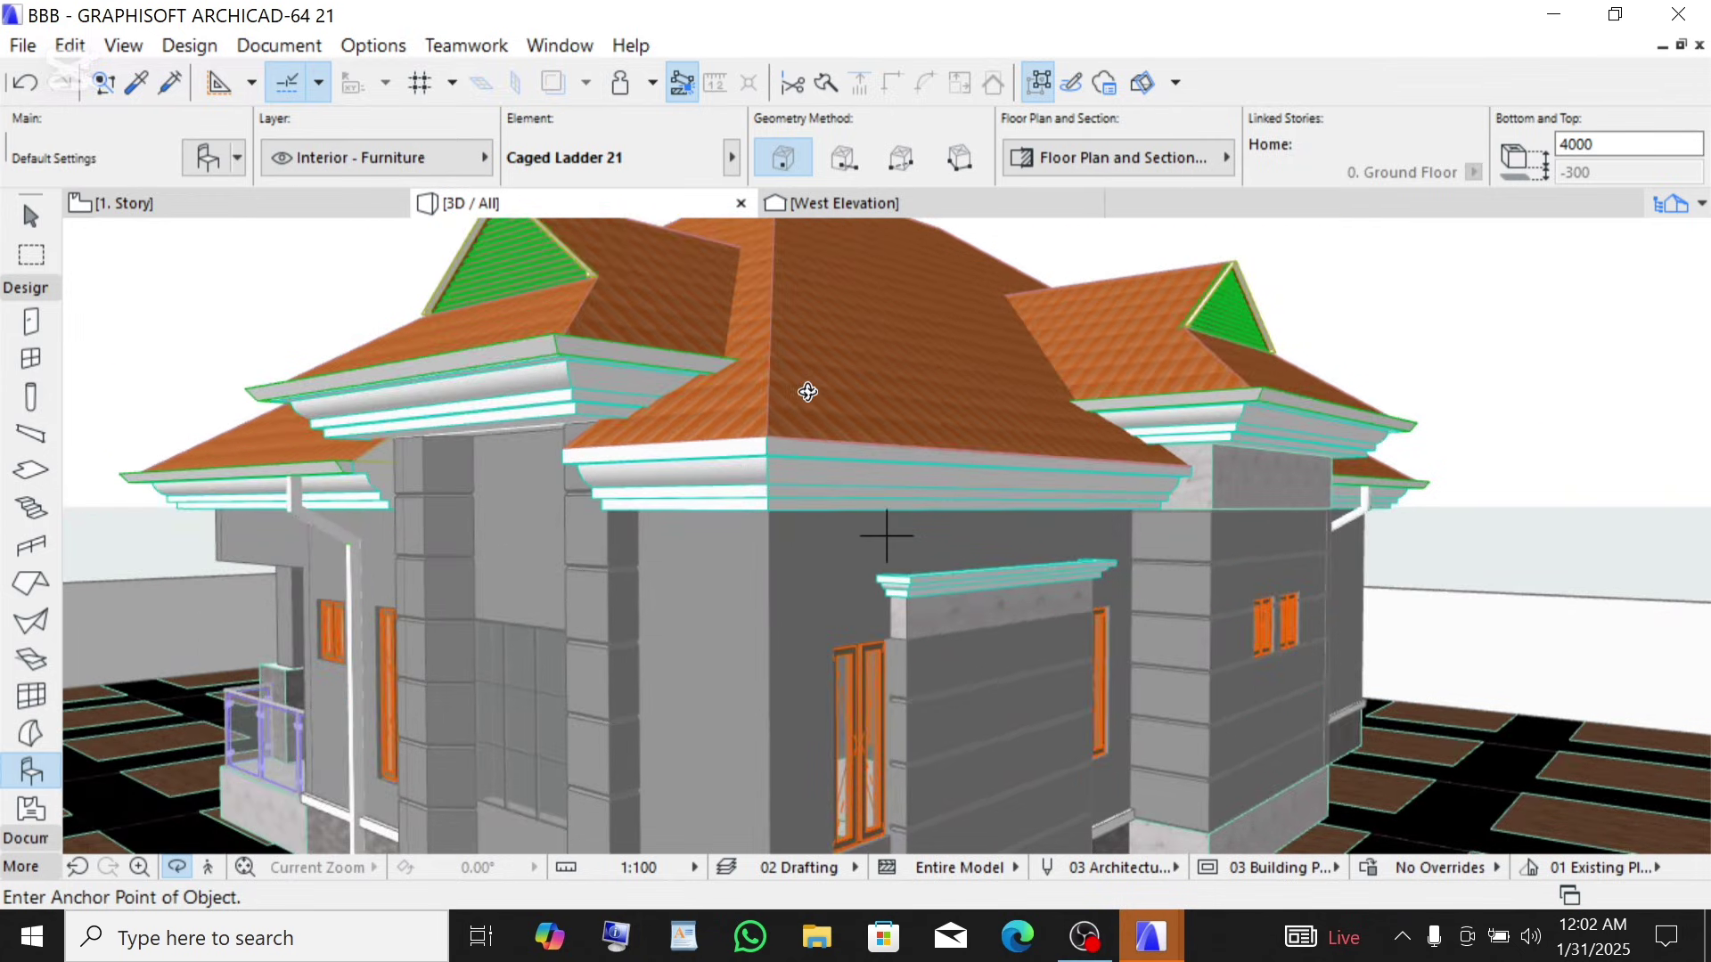
pyautogui.scroll(-1, 807, 392)
pyautogui.scroll(2, 744, 600)
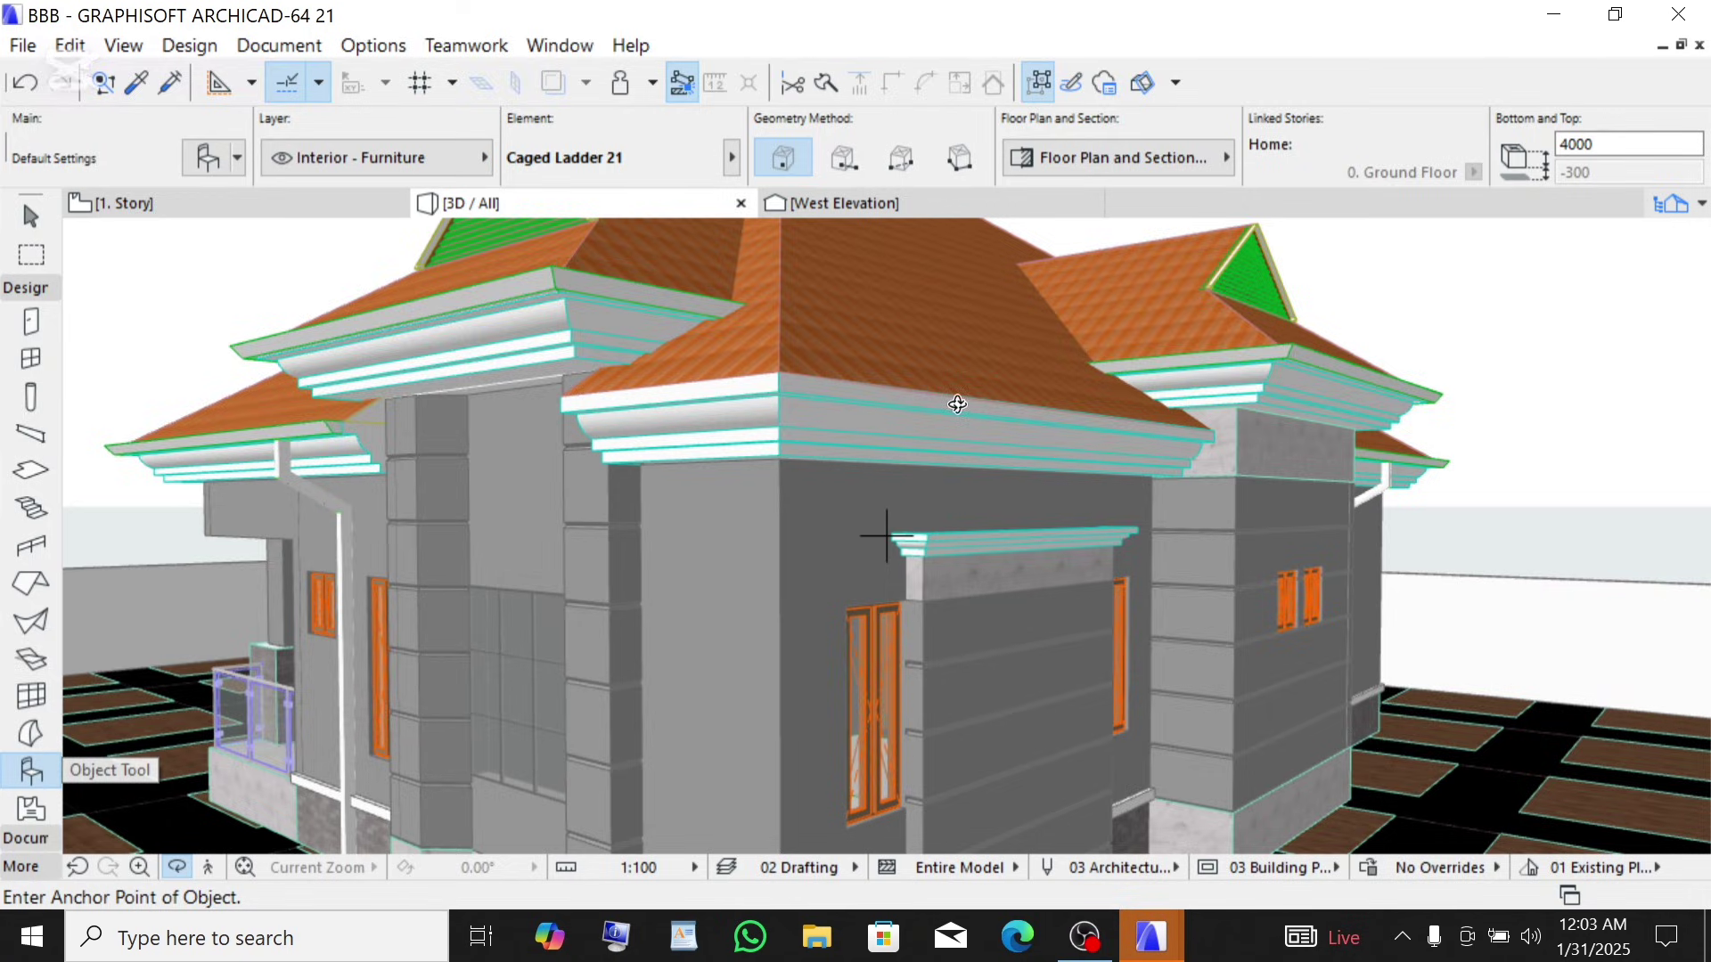
pyautogui.scroll(1, 745, 405)
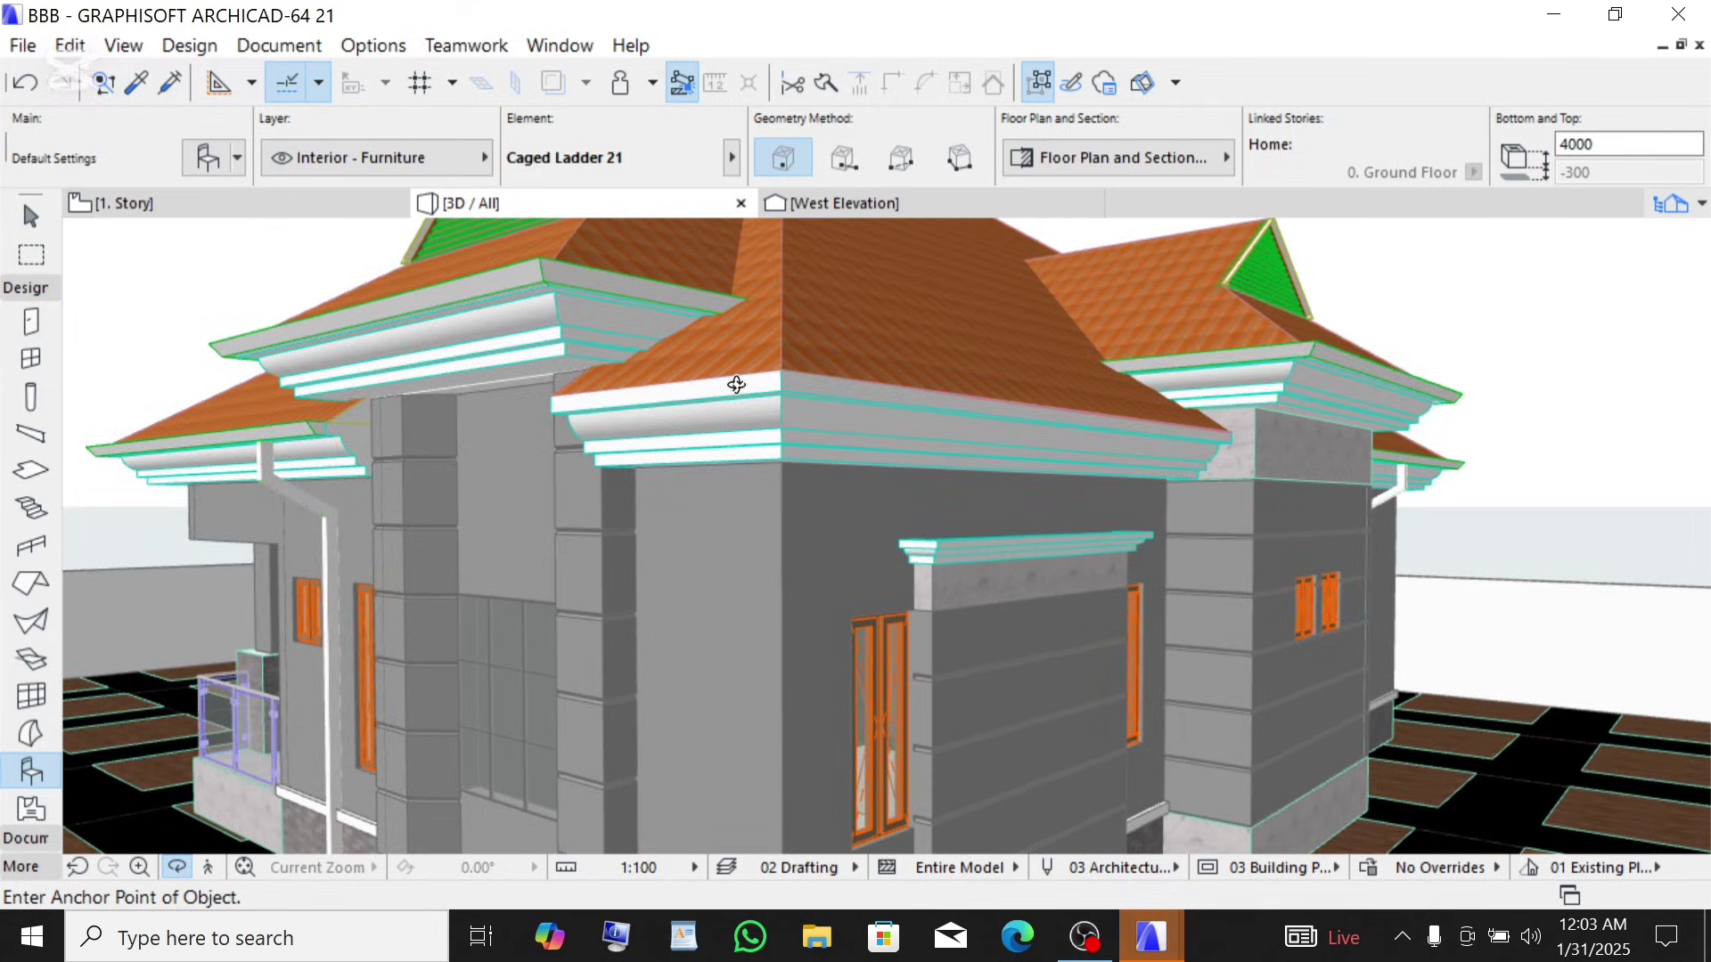
pyautogui.click(131, 207)
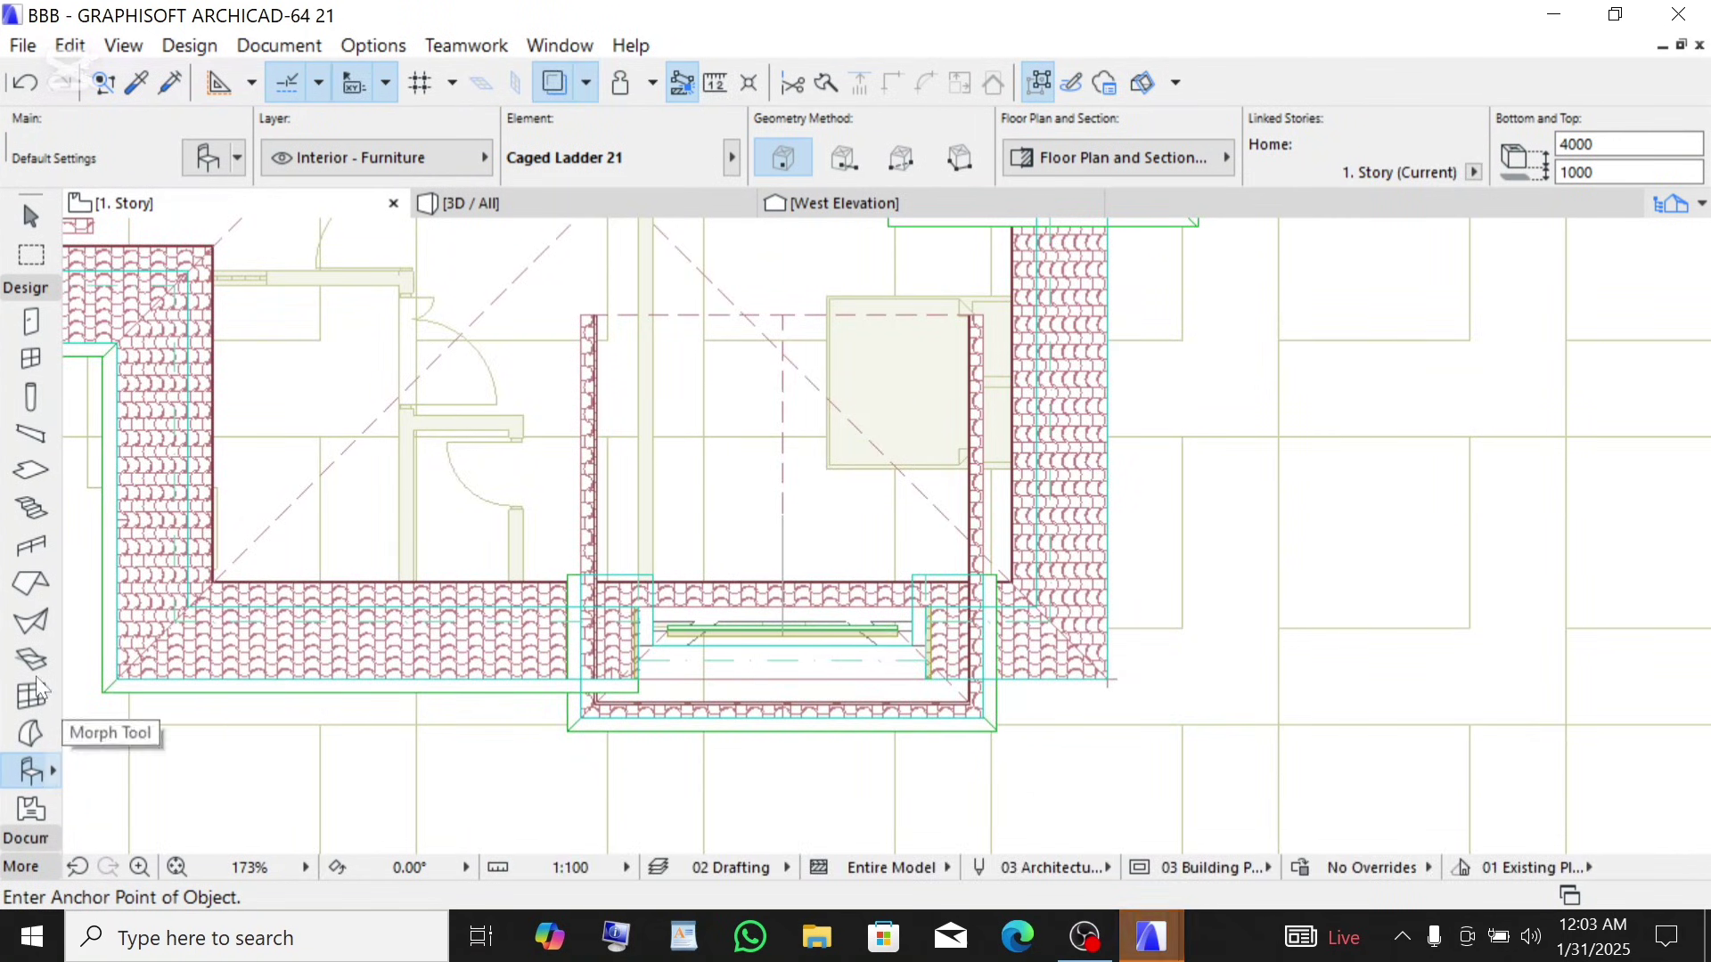
# - Choose Gutter 21 from the Accessory Elements 21 library folder as the default object
pyautogui.click(208, 166)
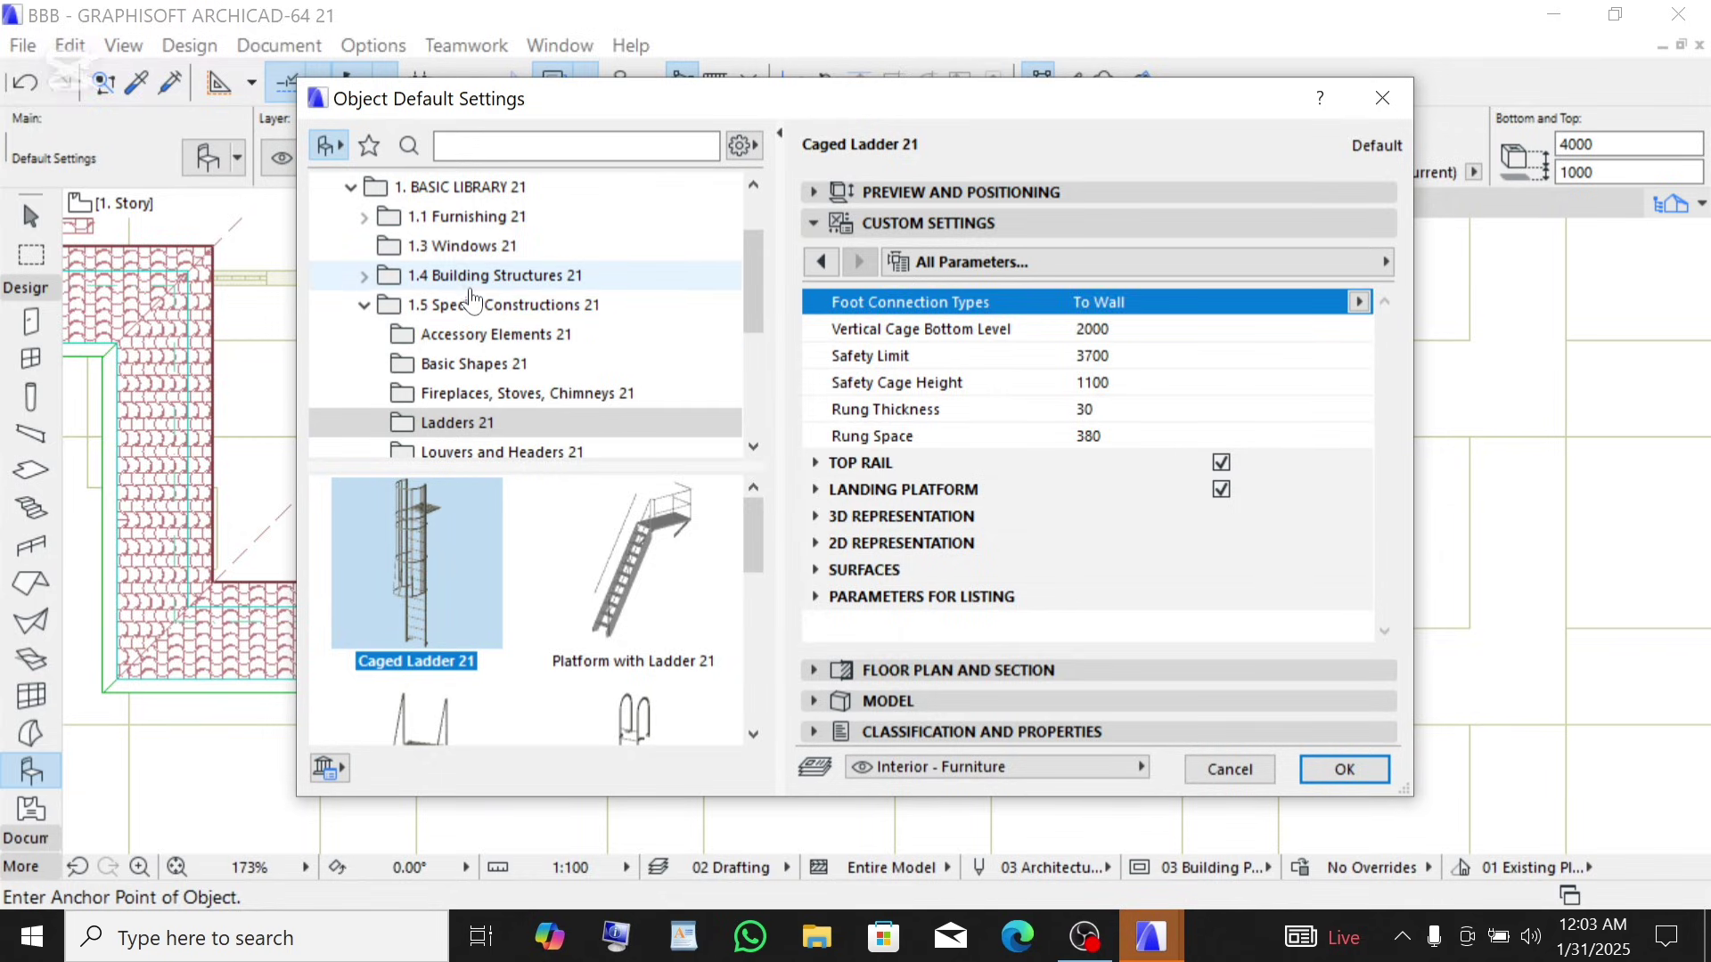
pyautogui.click(466, 338)
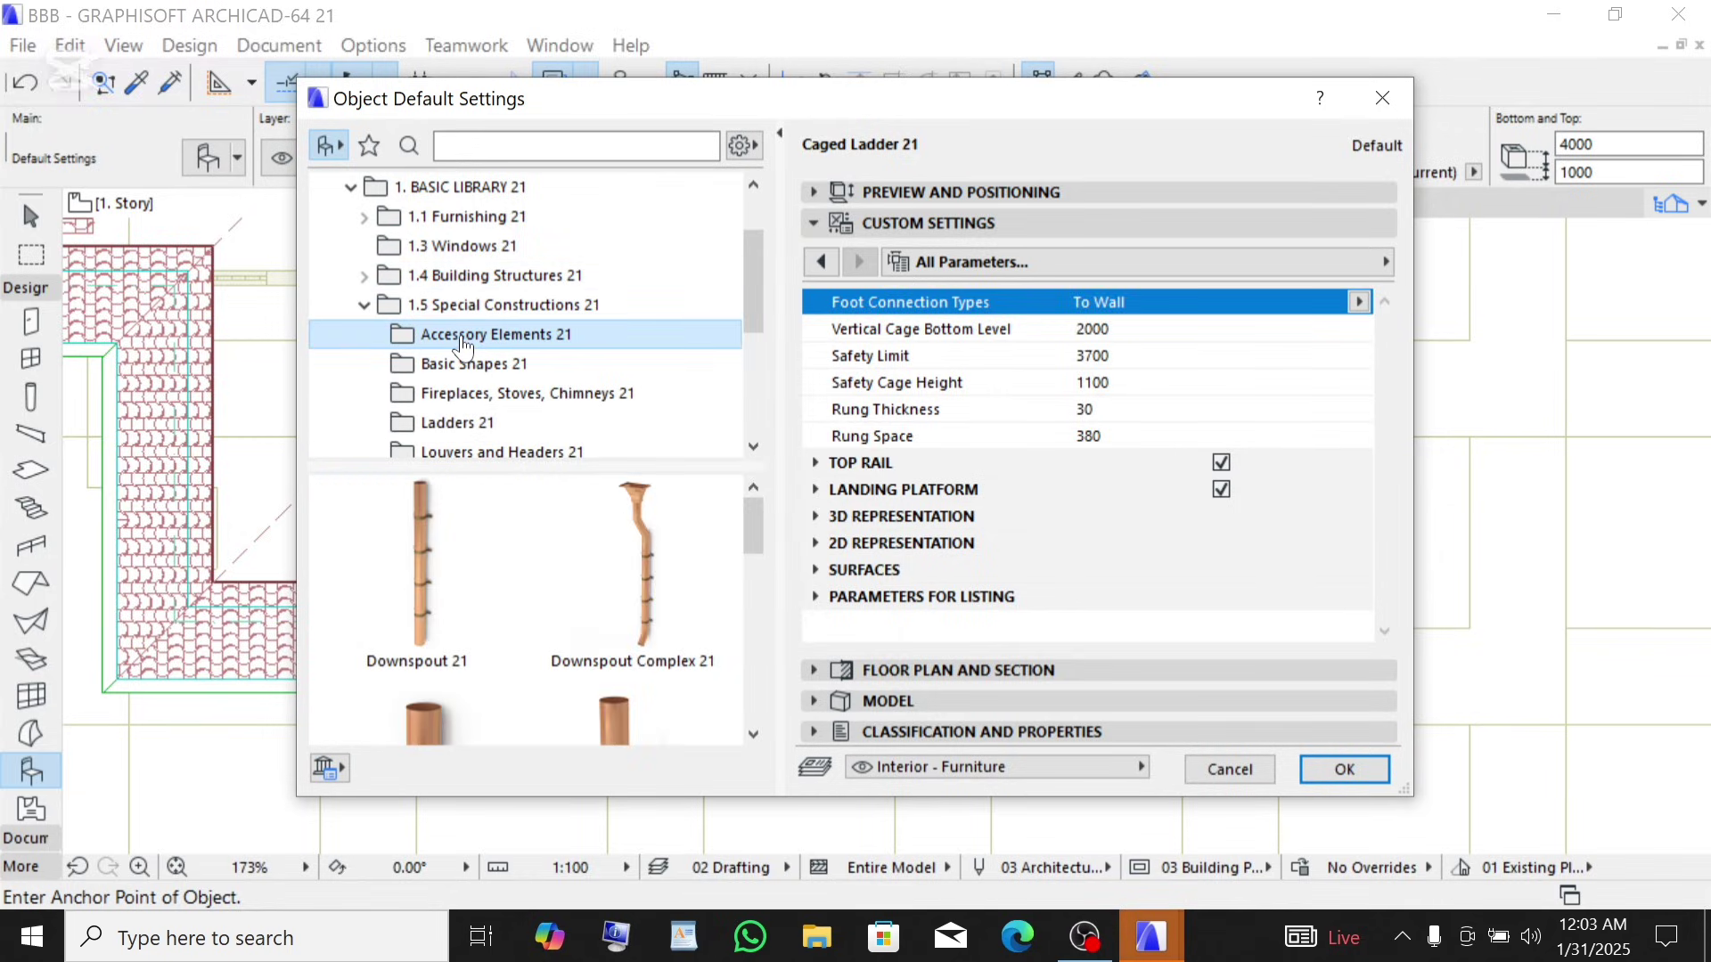
pyautogui.scroll(-1, 470, 589)
pyautogui.scroll(-5, 470, 588)
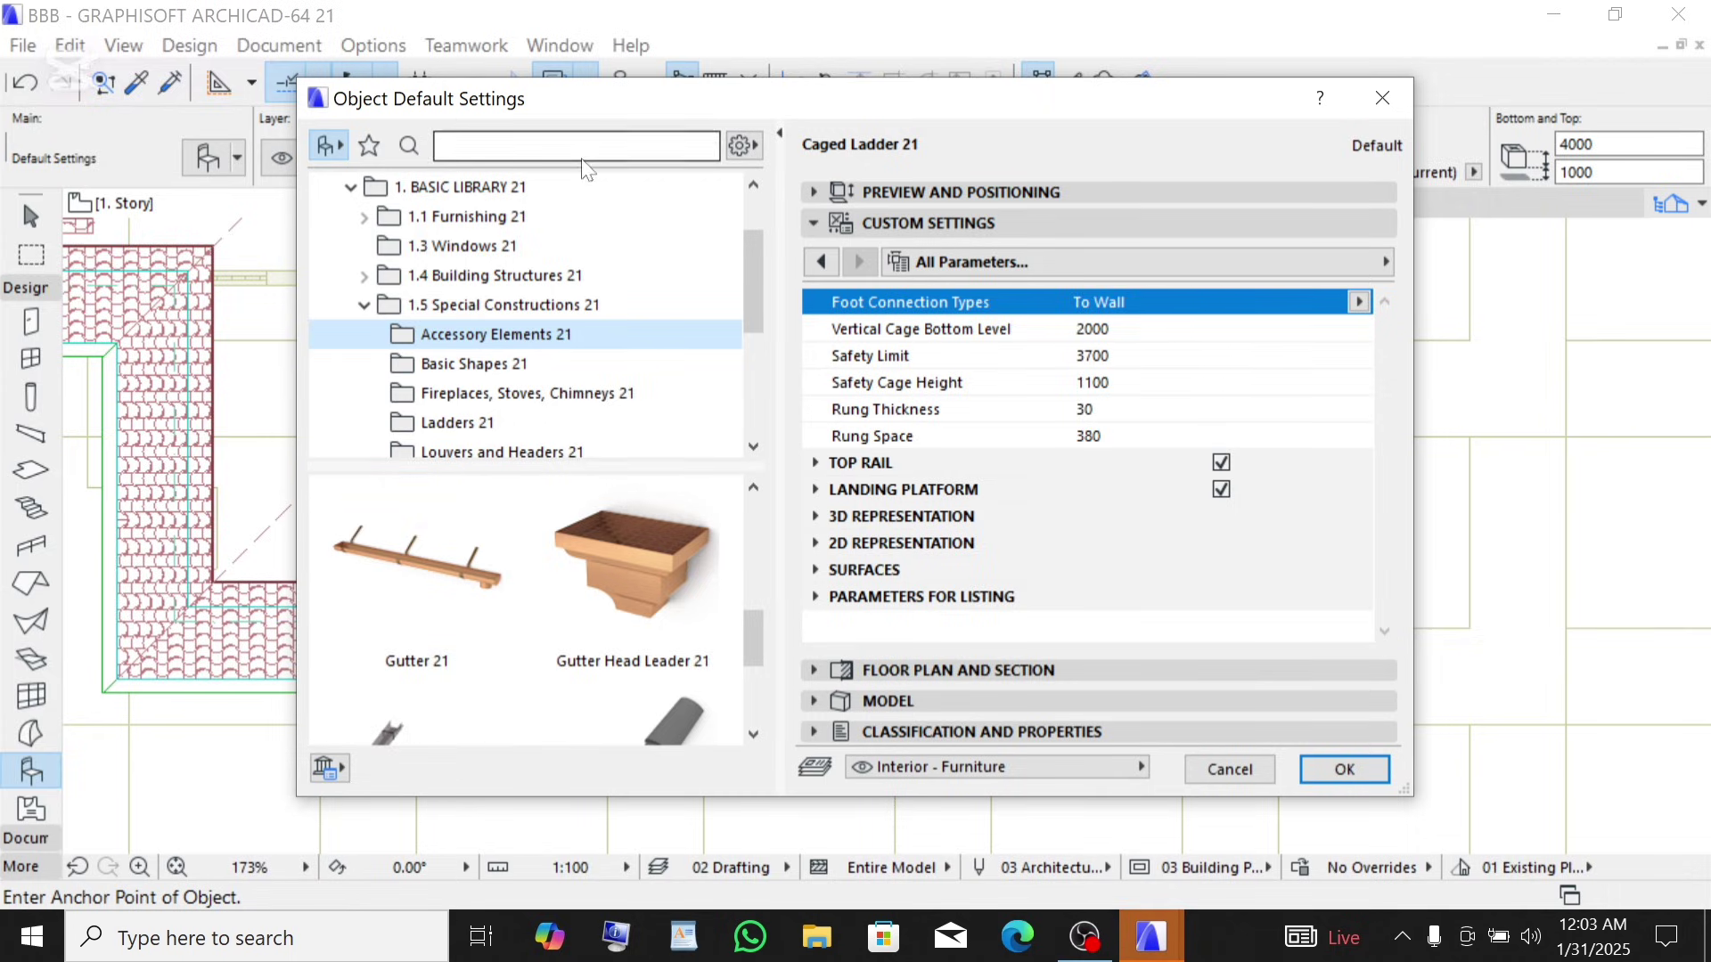
pyautogui.click(461, 615)
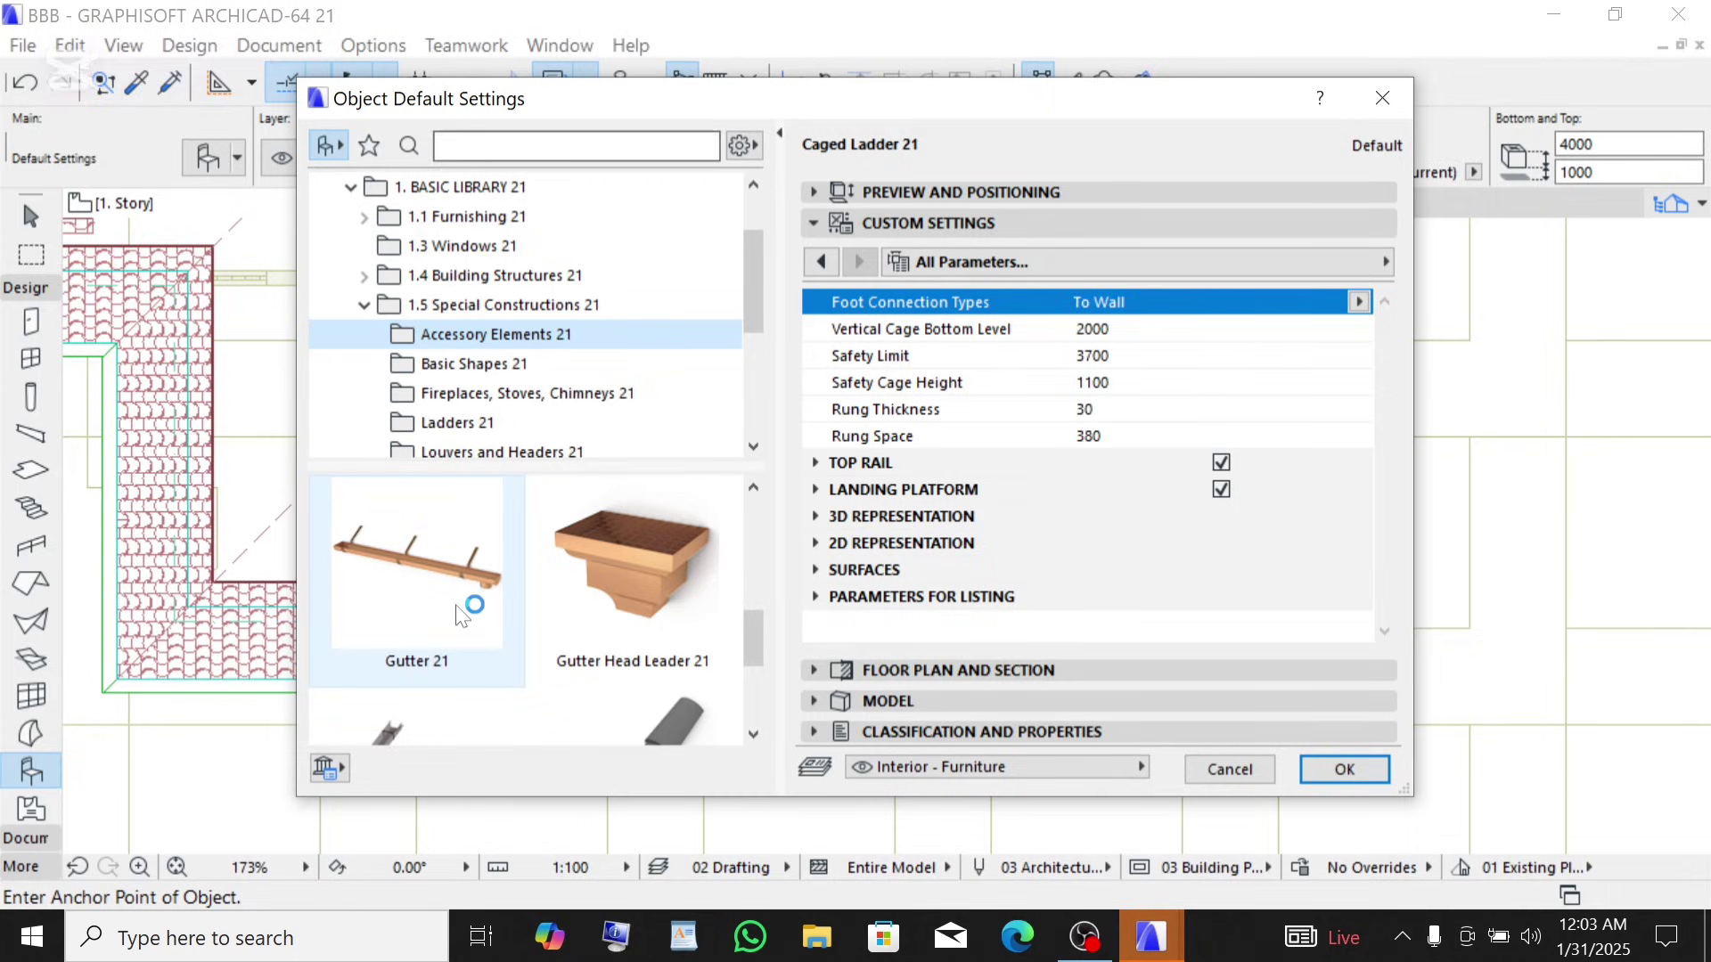
pyautogui.click(410, 603)
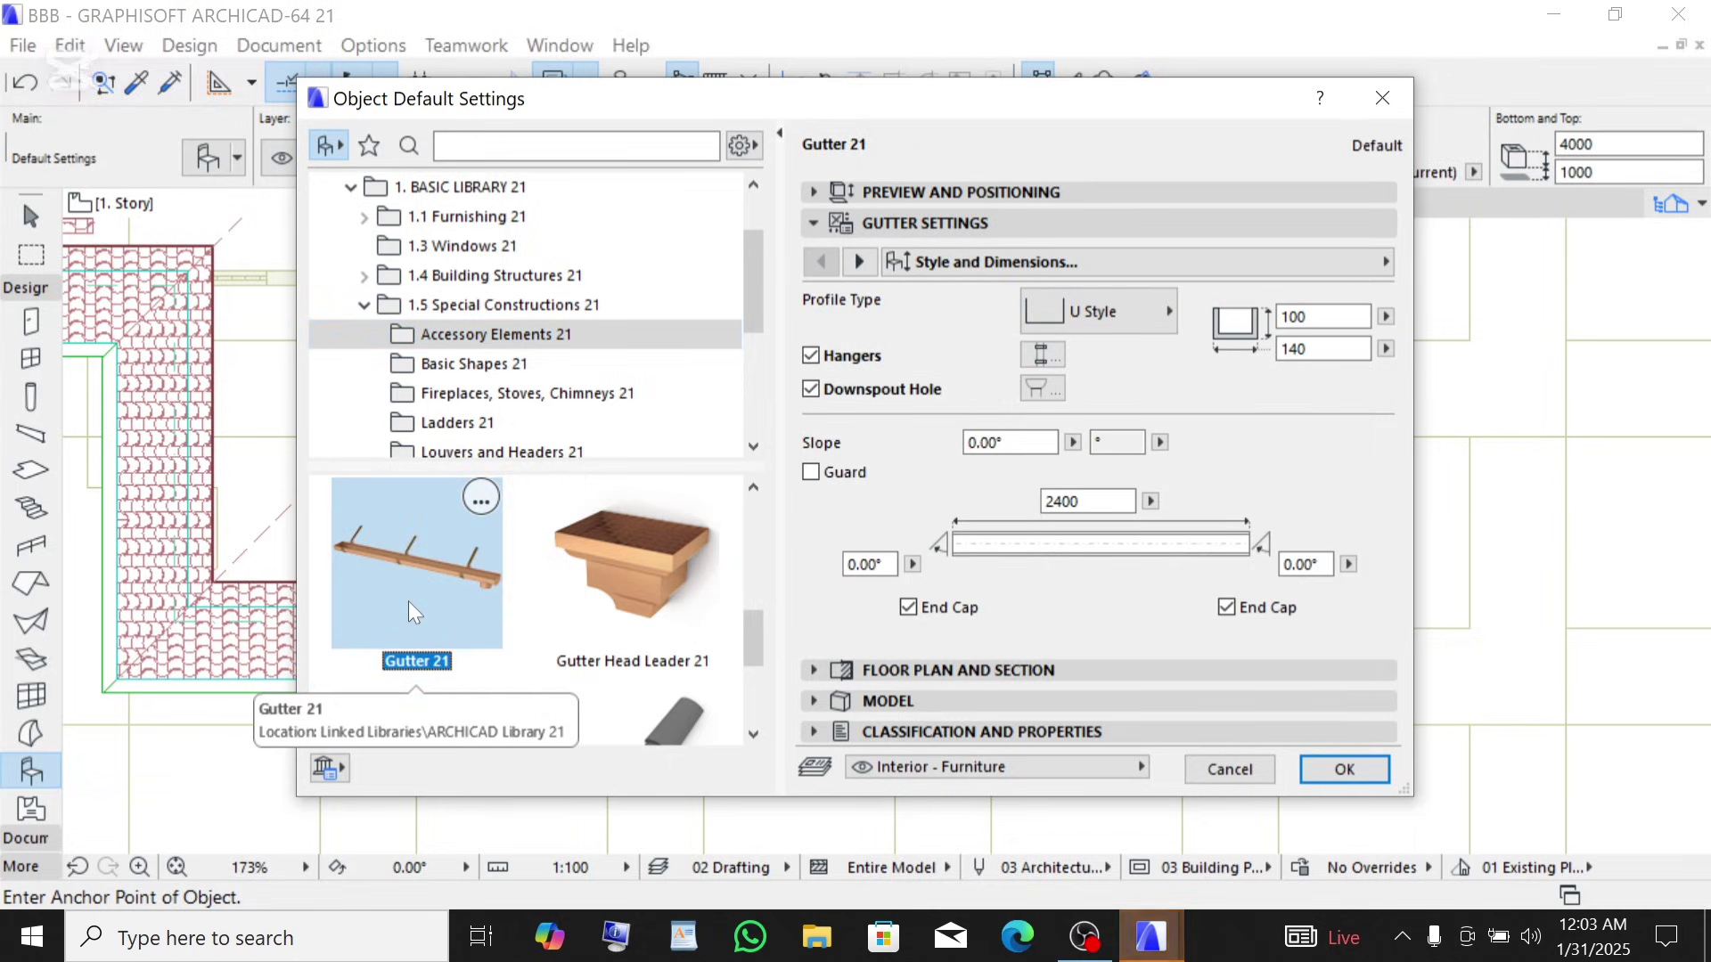
# - Set the gutter's profile type to K Style and disable its hangers and downspout hole
pyautogui.click(896, 225)
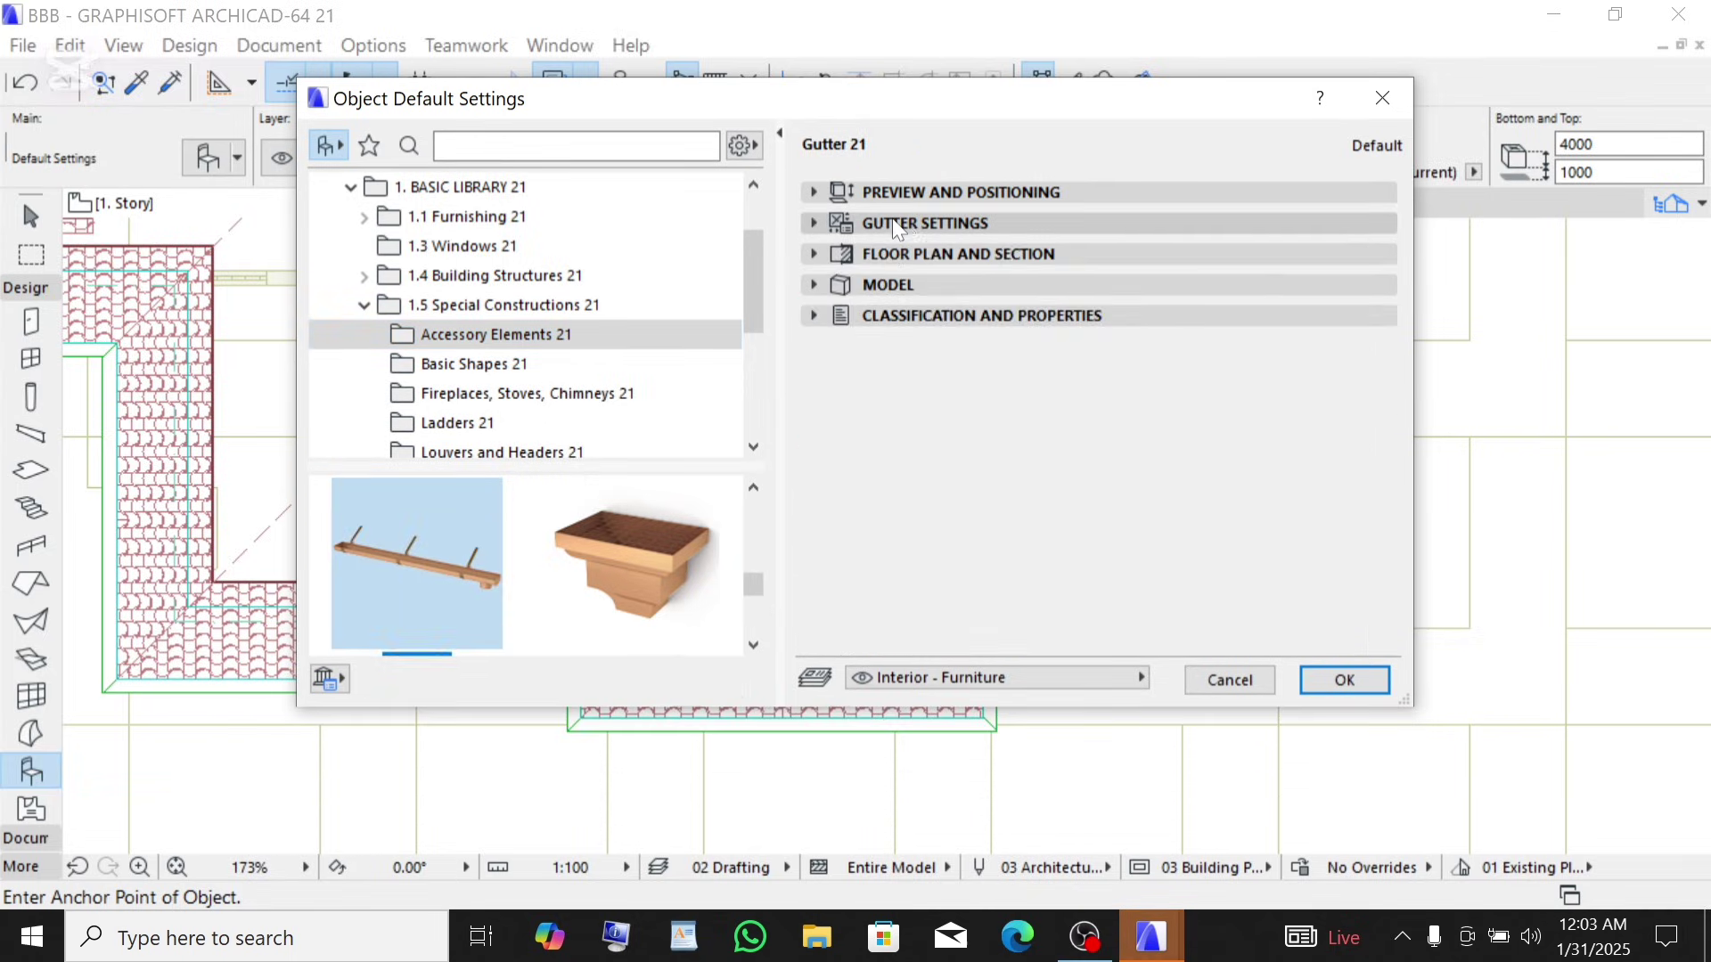
pyautogui.click(905, 218)
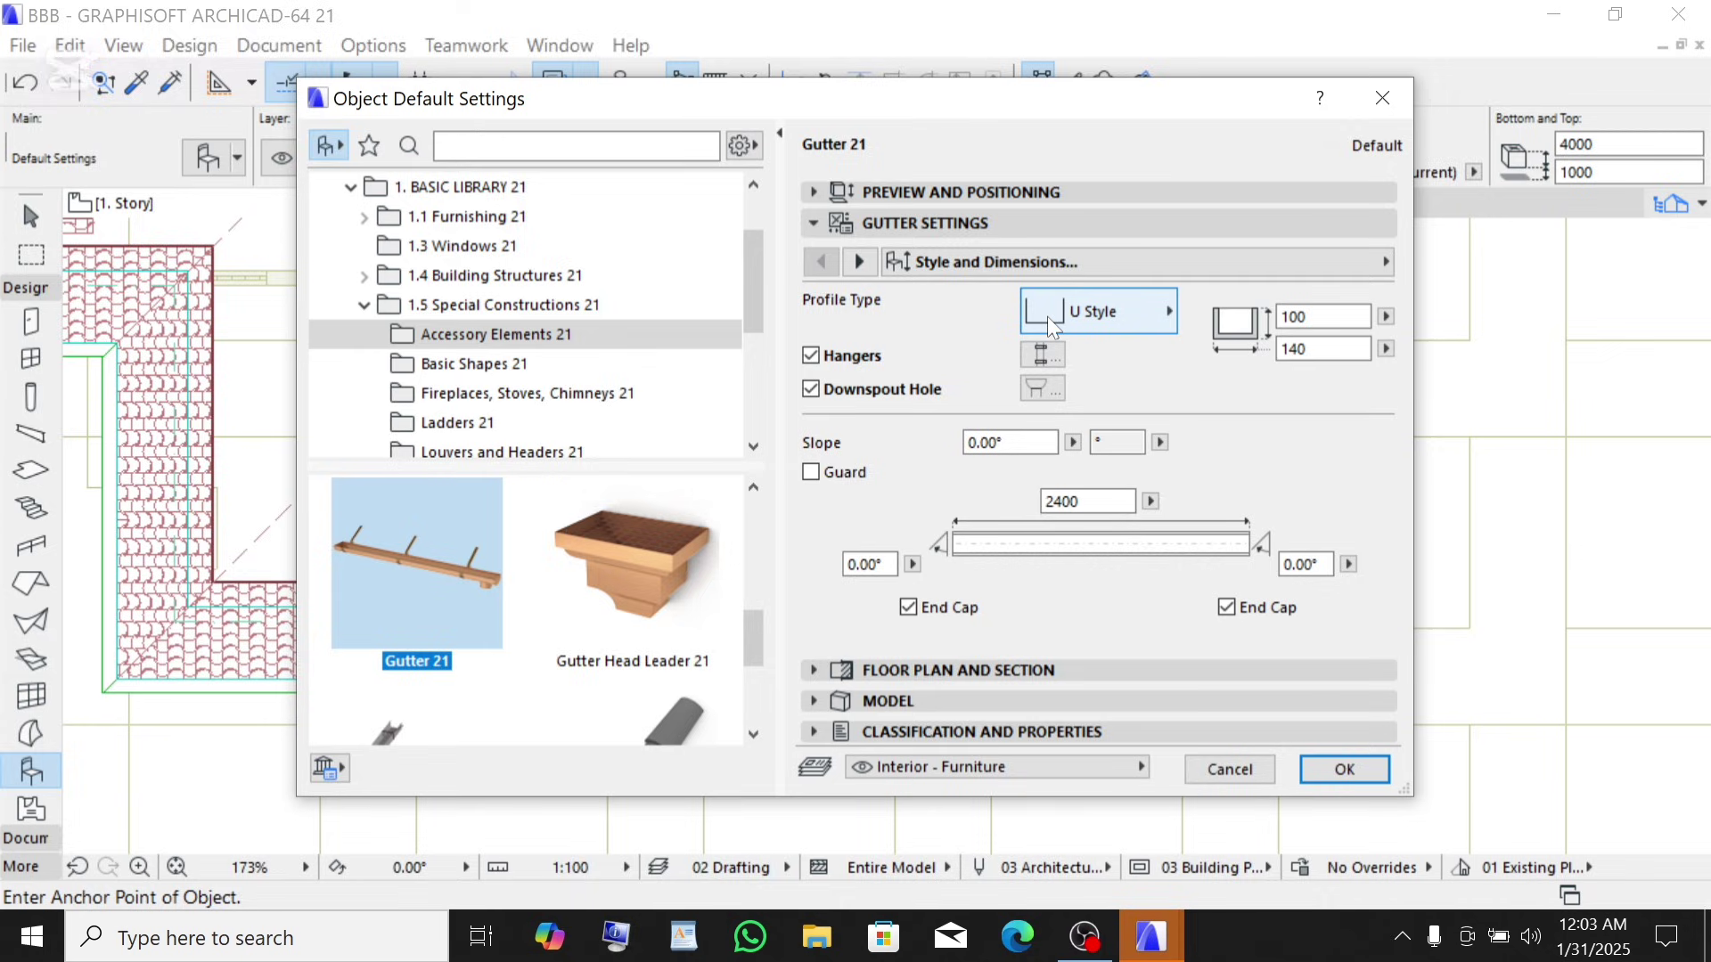
pyautogui.click(1089, 319)
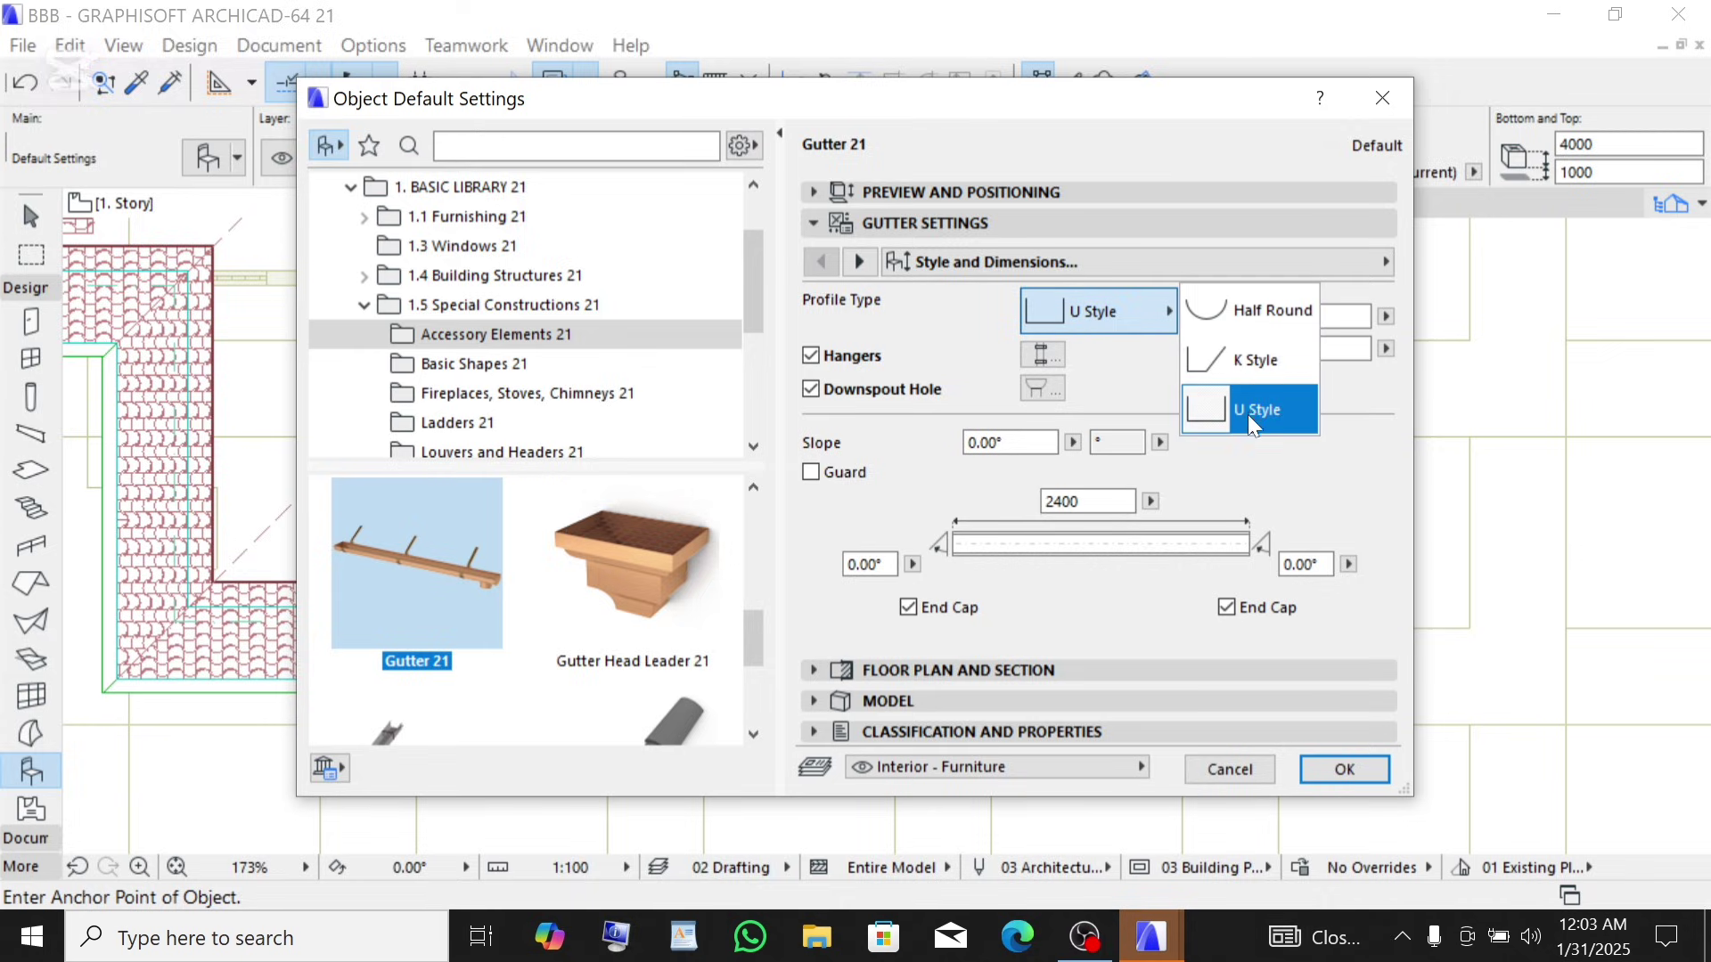
pyautogui.click(1242, 355)
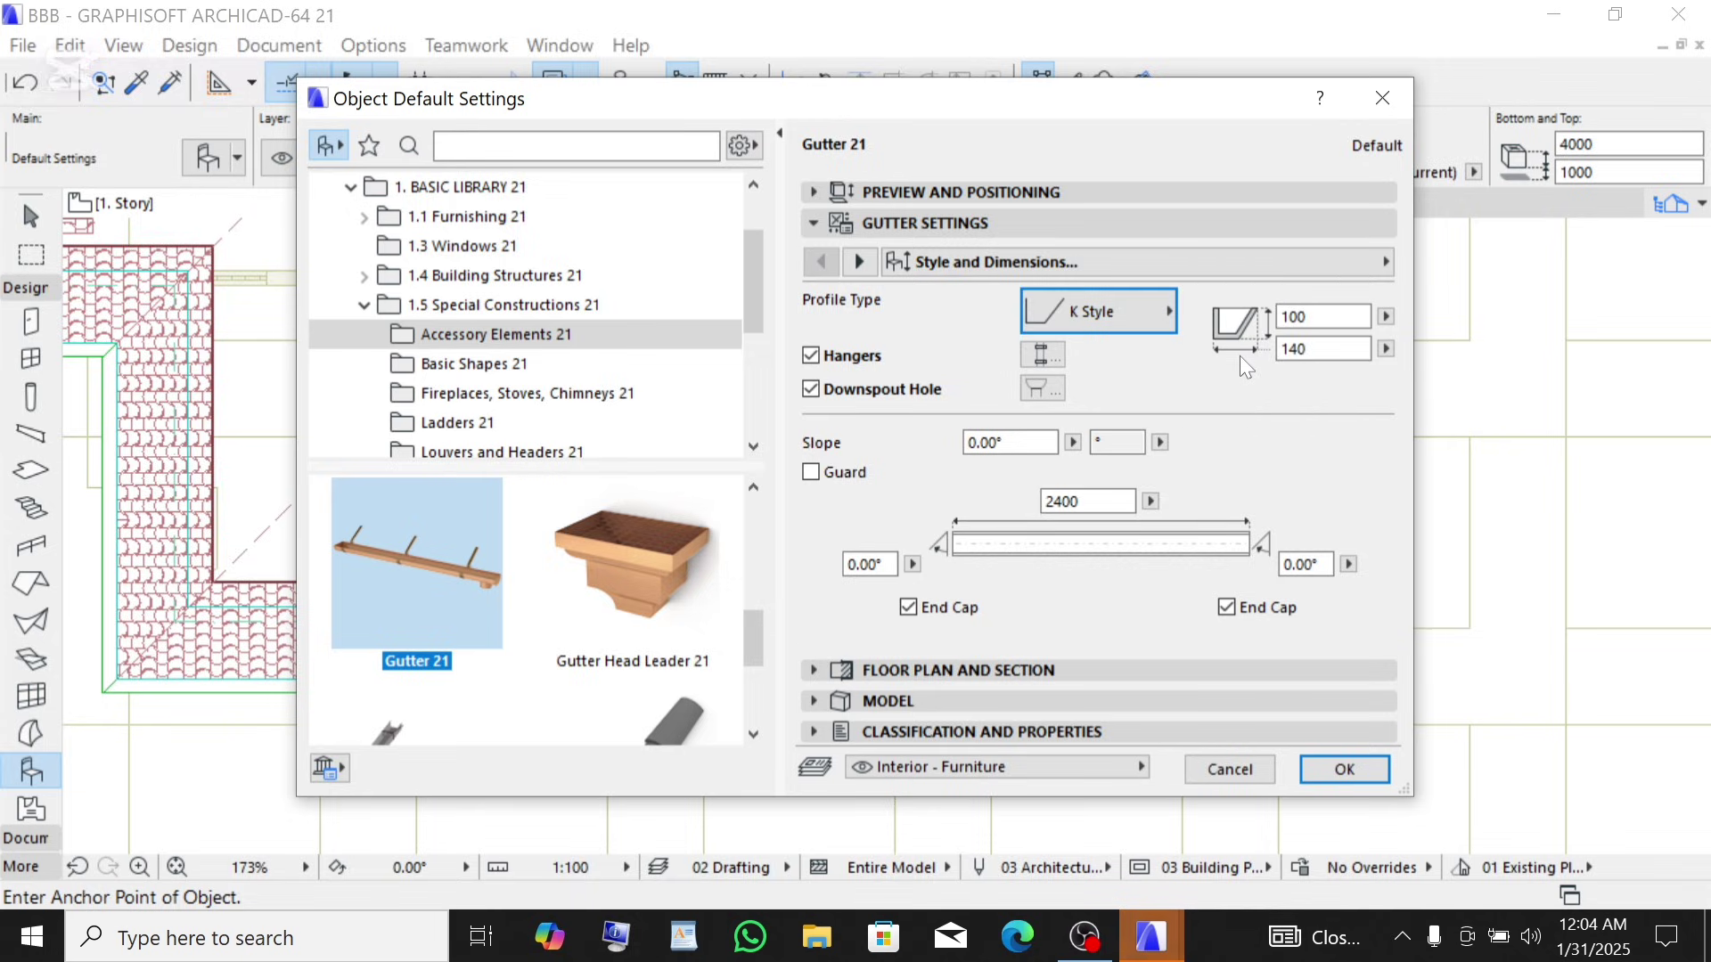
pyautogui.click(812, 356)
pyautogui.click(811, 355)
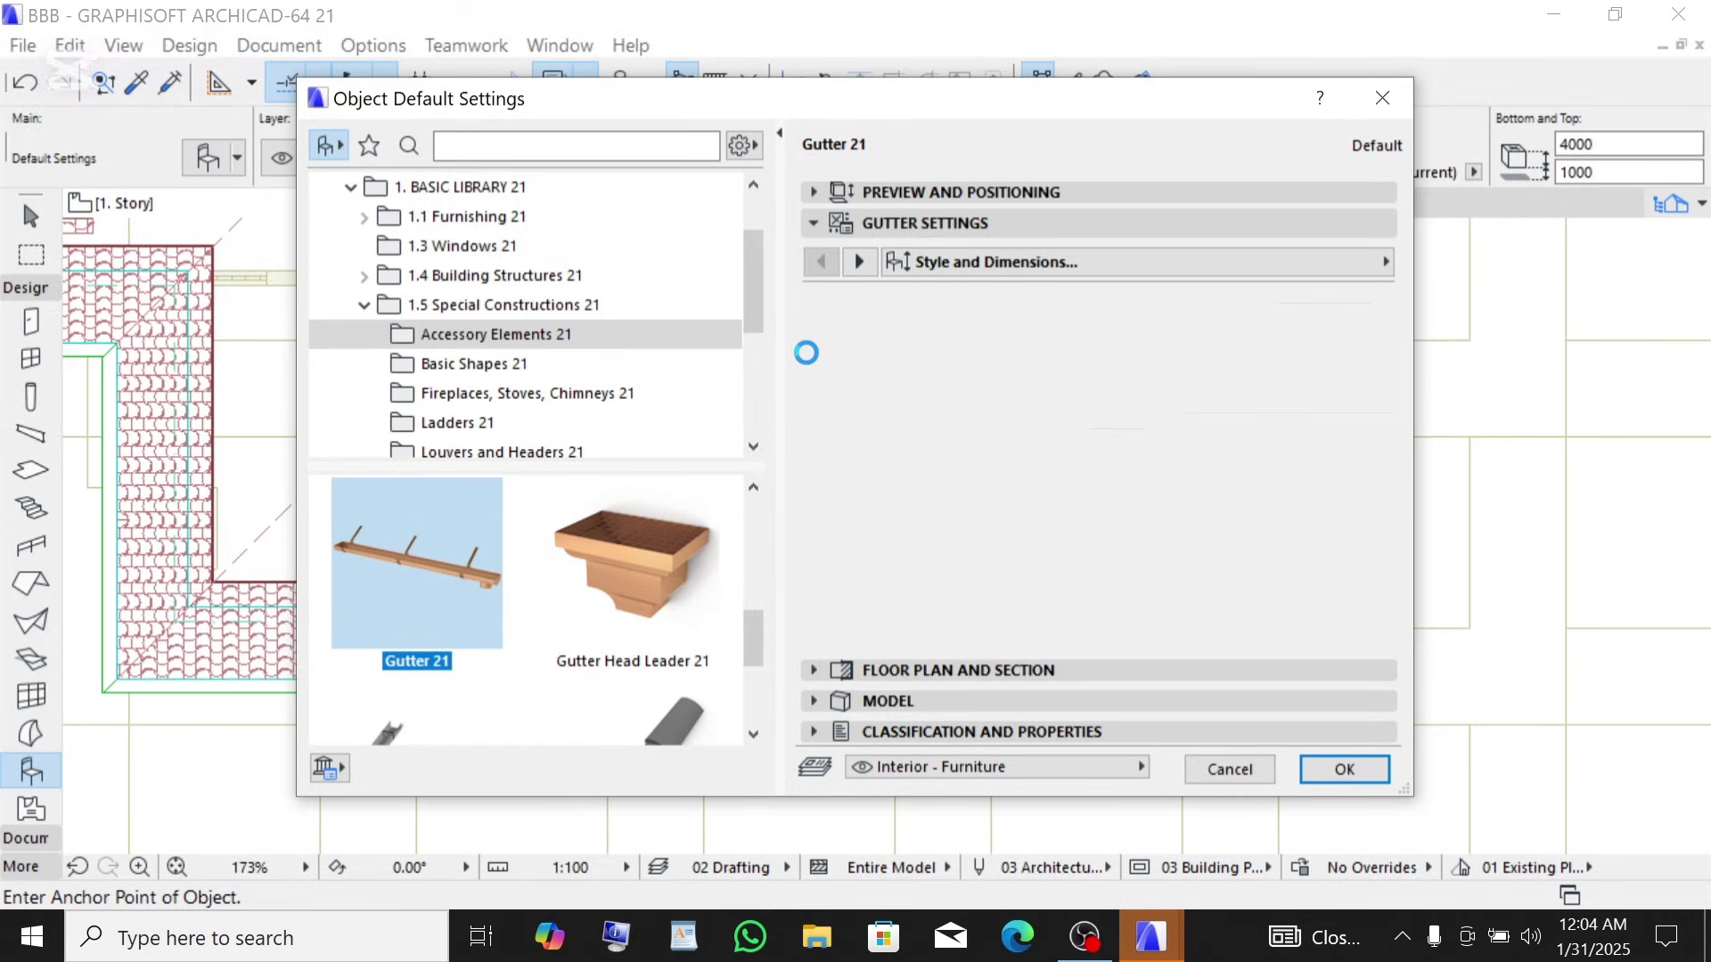
pyautogui.click(811, 389)
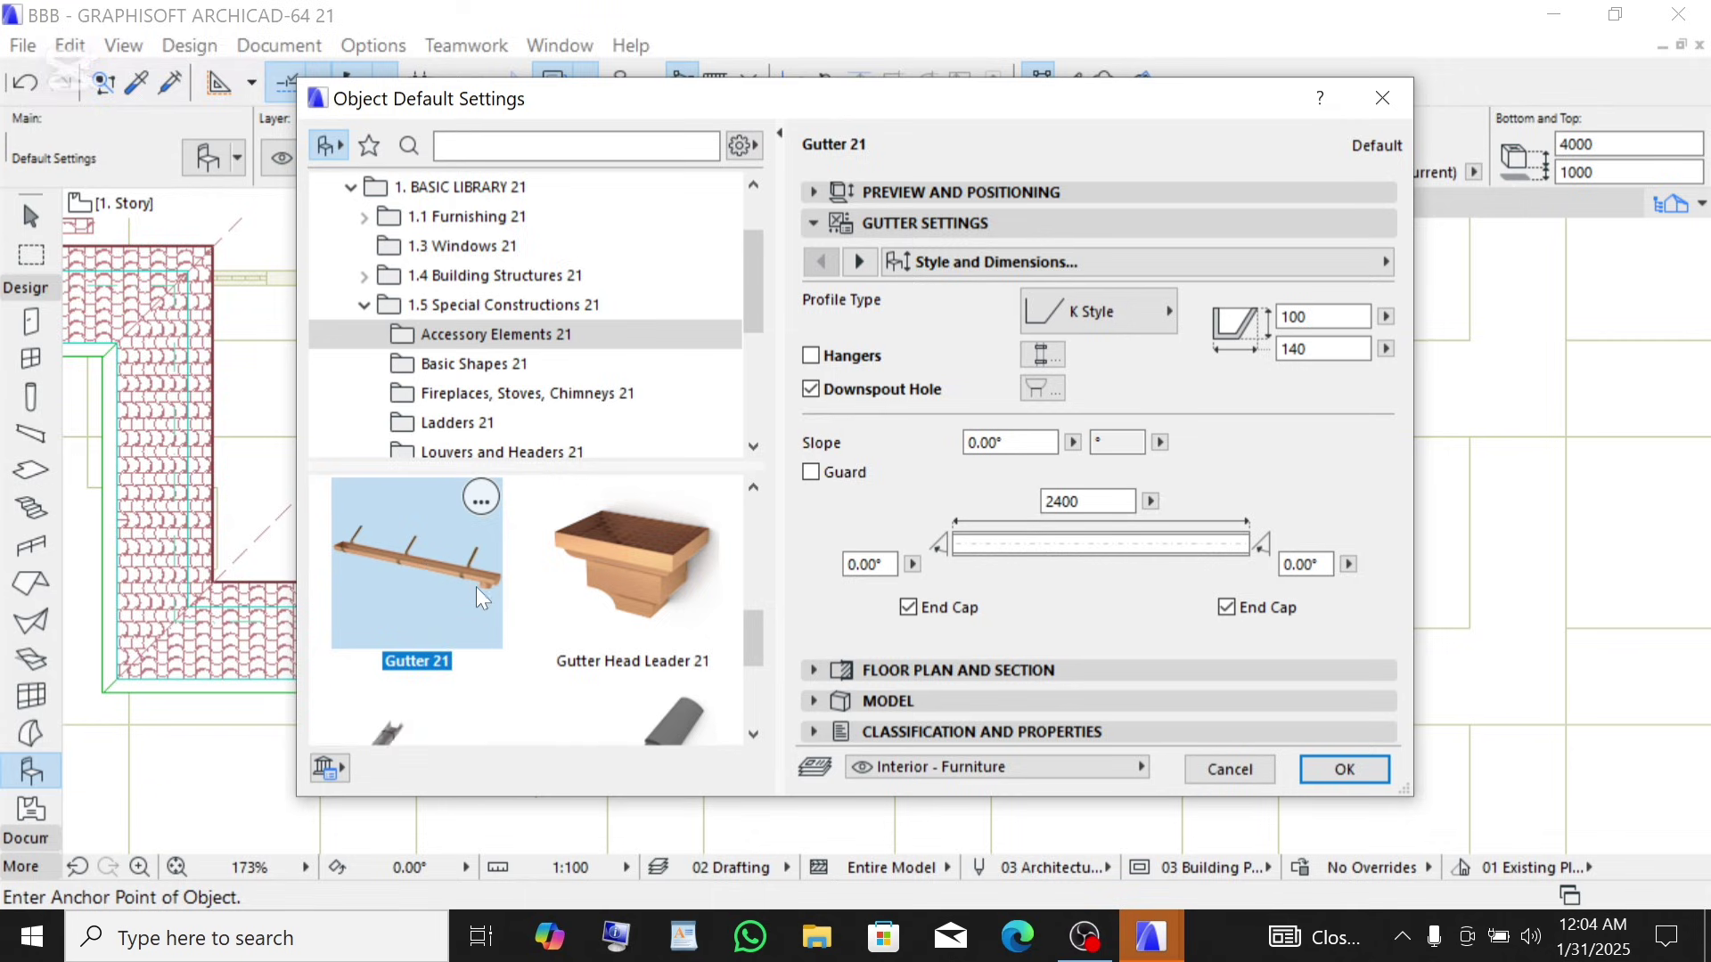
pyautogui.click(811, 388)
pyautogui.click(811, 389)
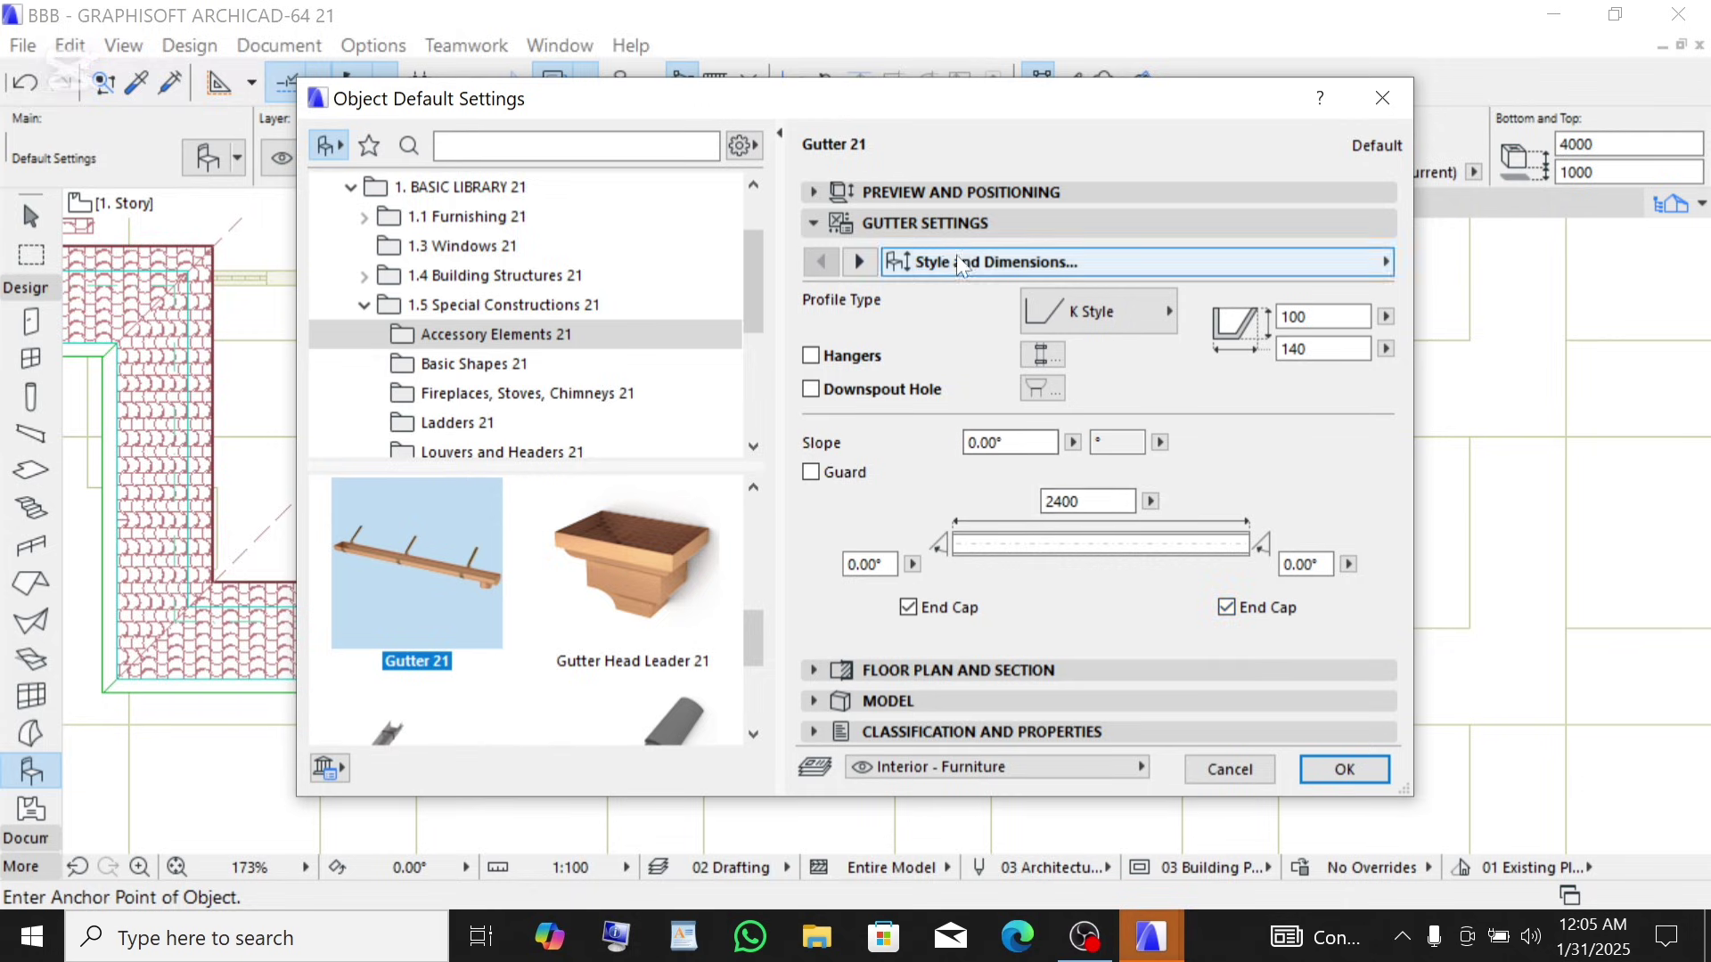
# - Set the gutter's override surface to Paint - Titanium White
pyautogui.click(955, 224)
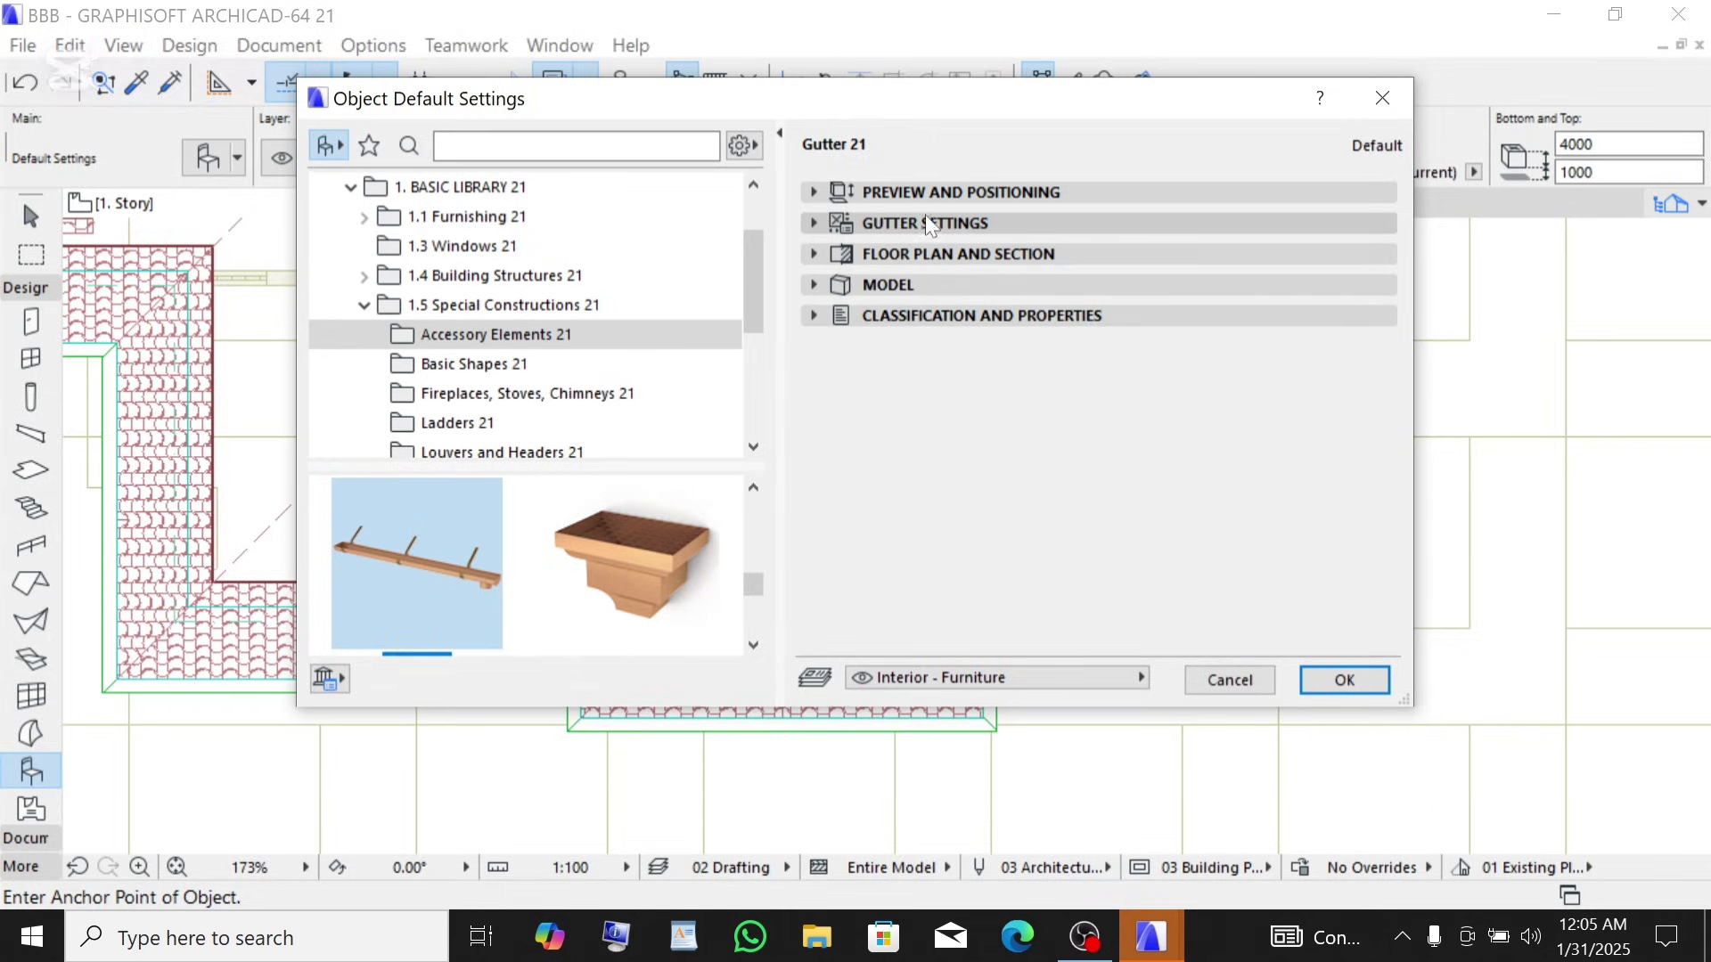
pyautogui.click(899, 281)
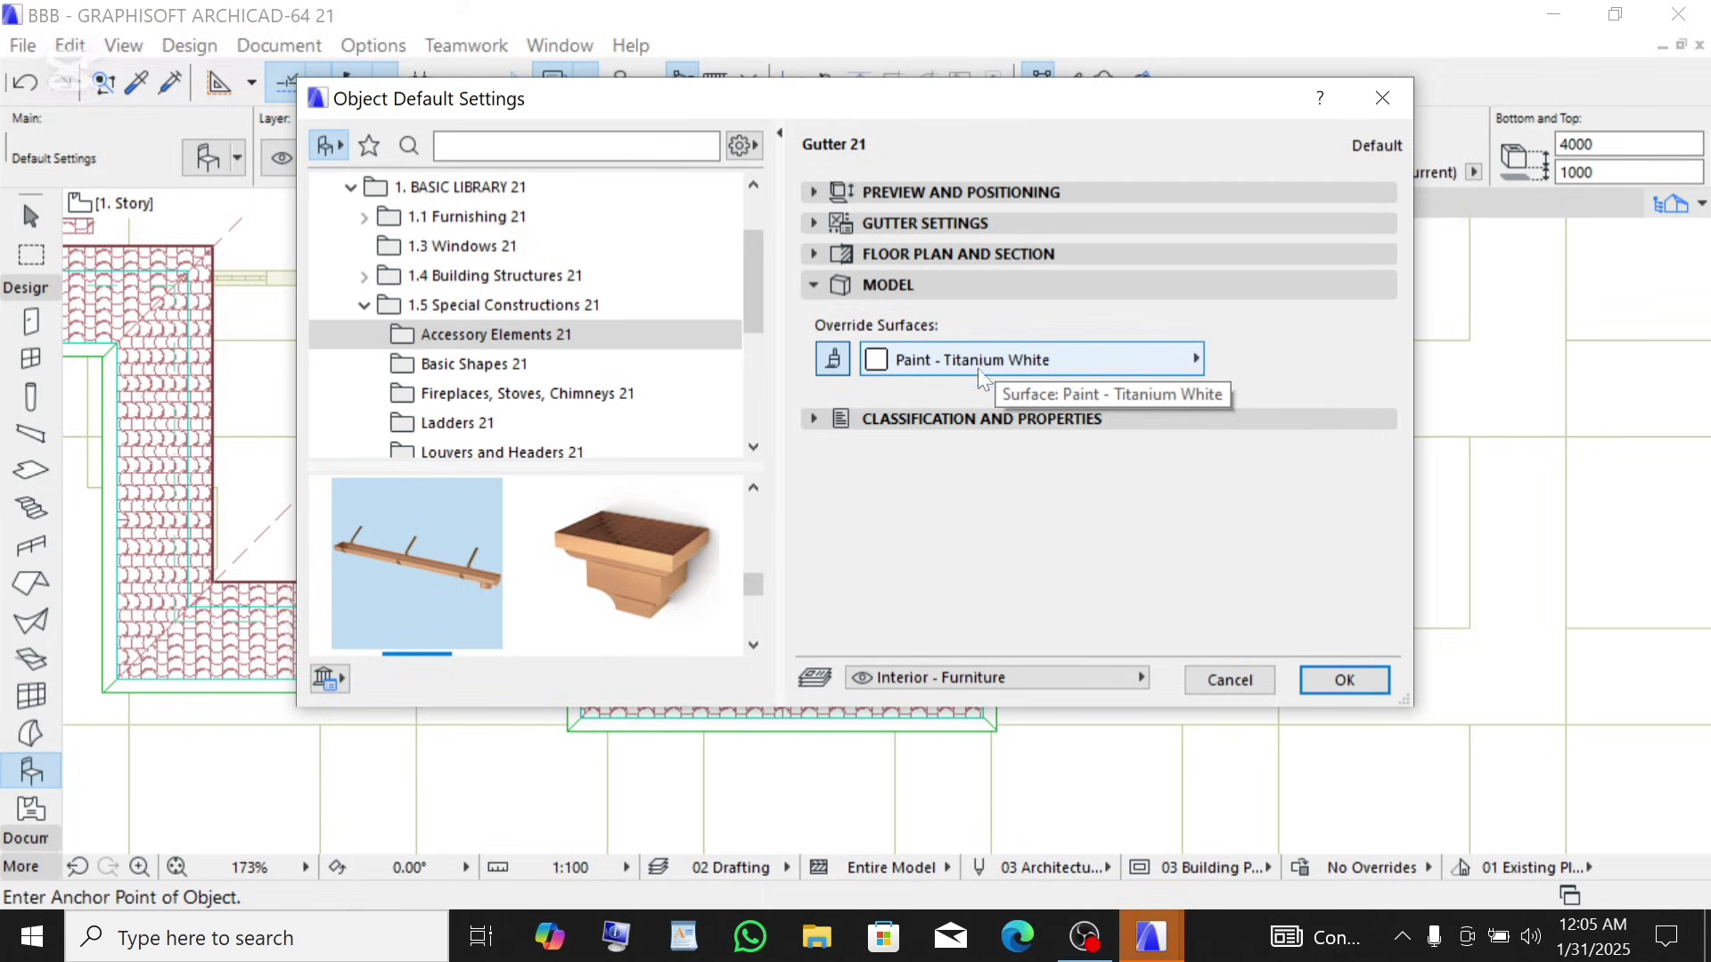
pyautogui.click(1007, 361)
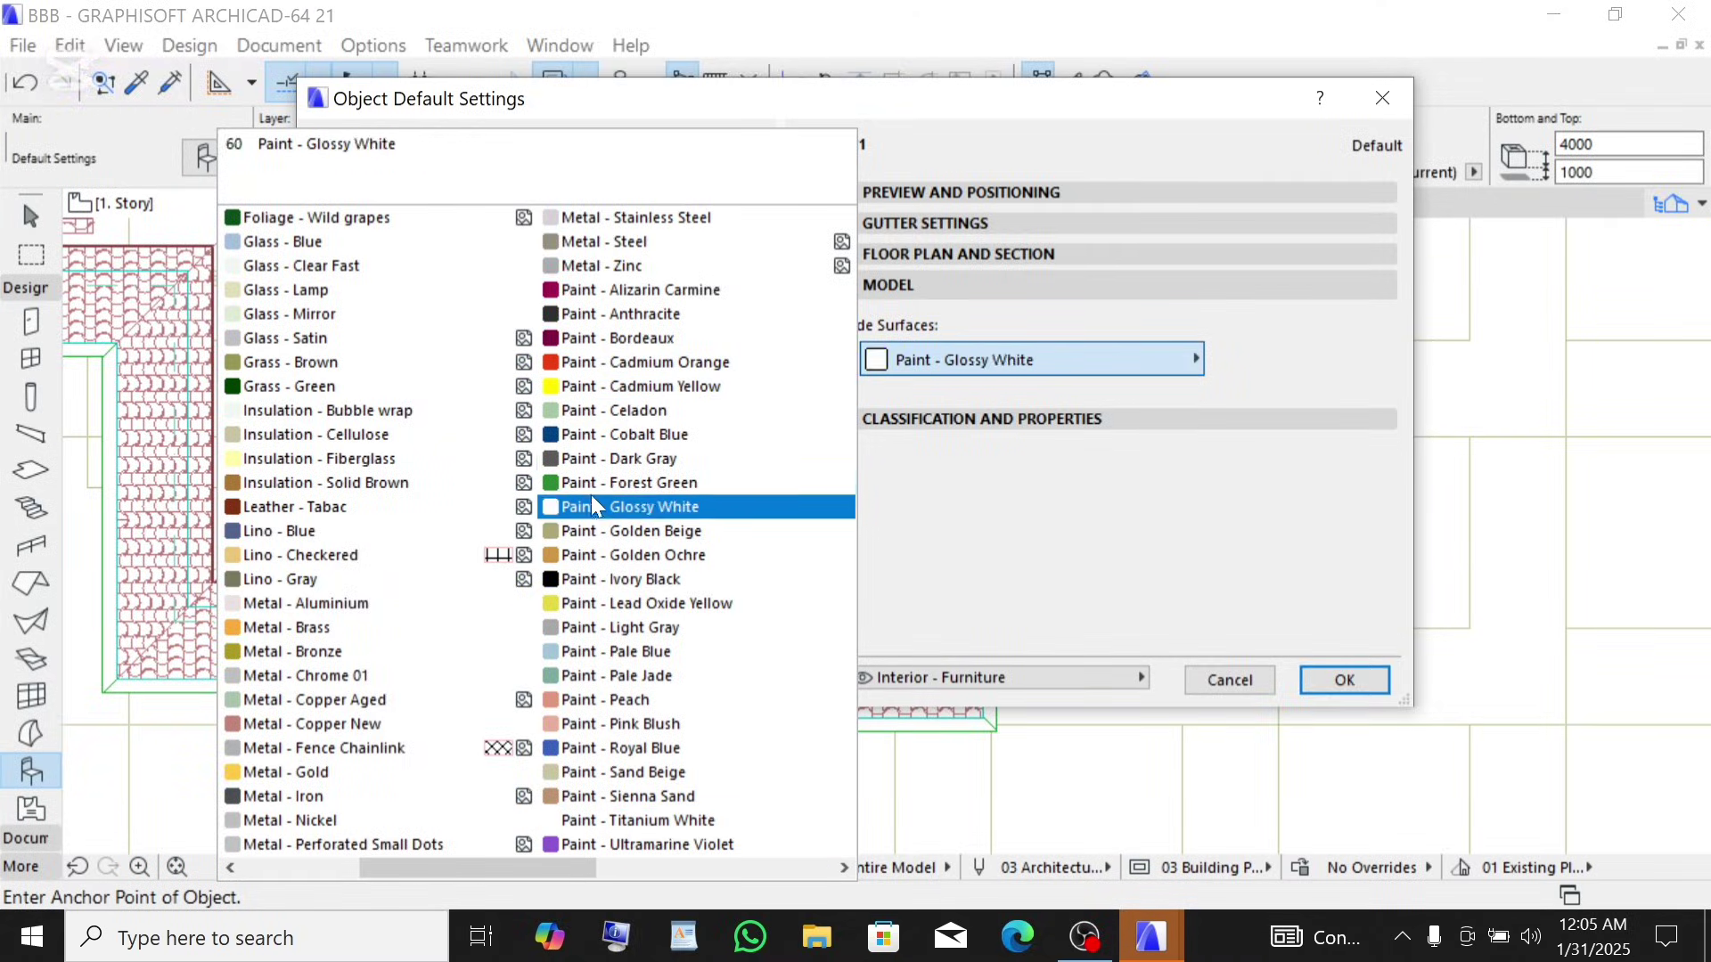
pyautogui.scroll(-2, 581, 483)
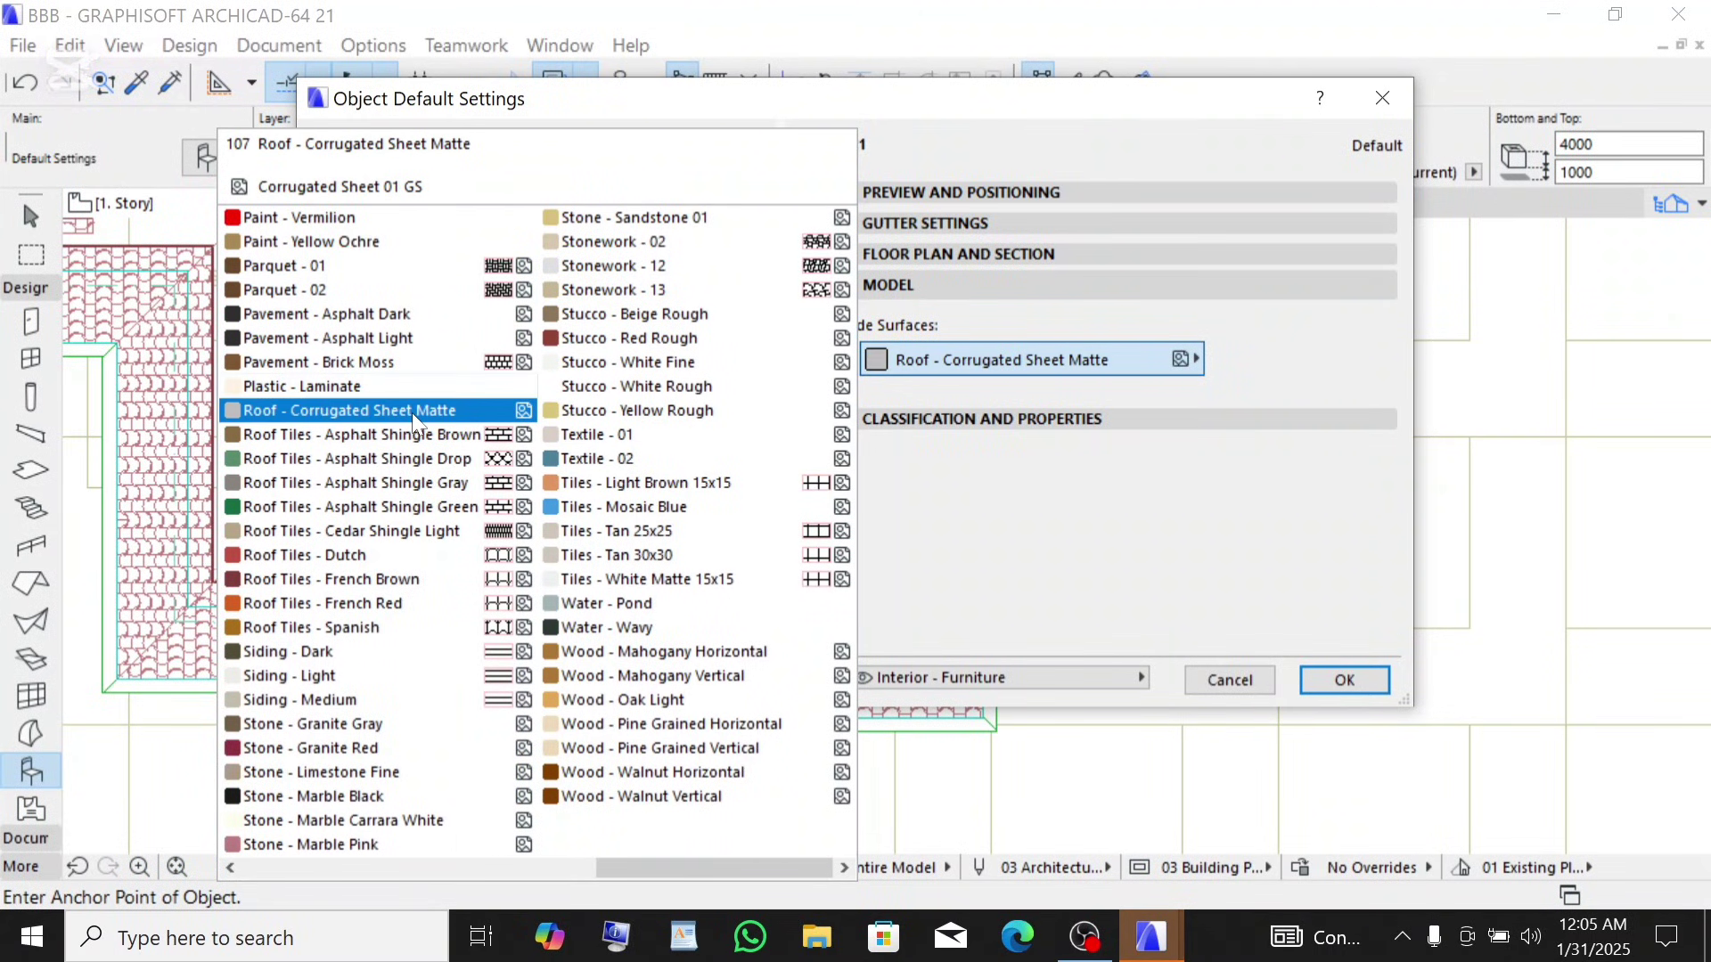
pyautogui.scroll(2, 412, 414)
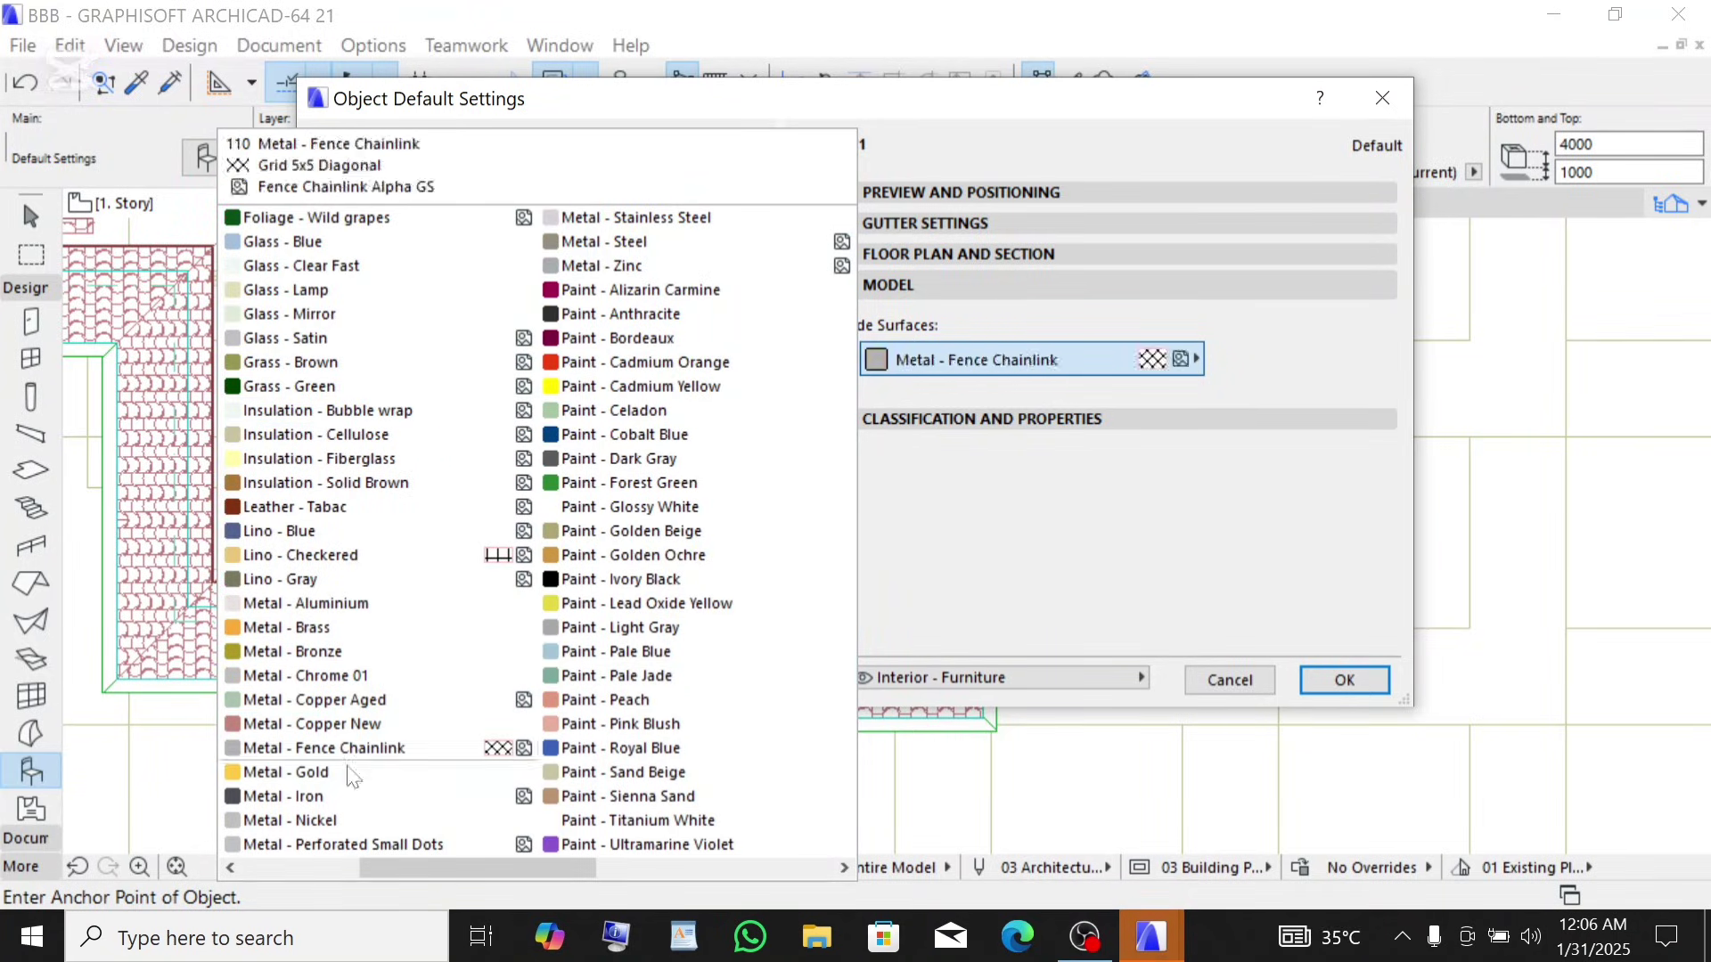
pyautogui.scroll(1, 321, 516)
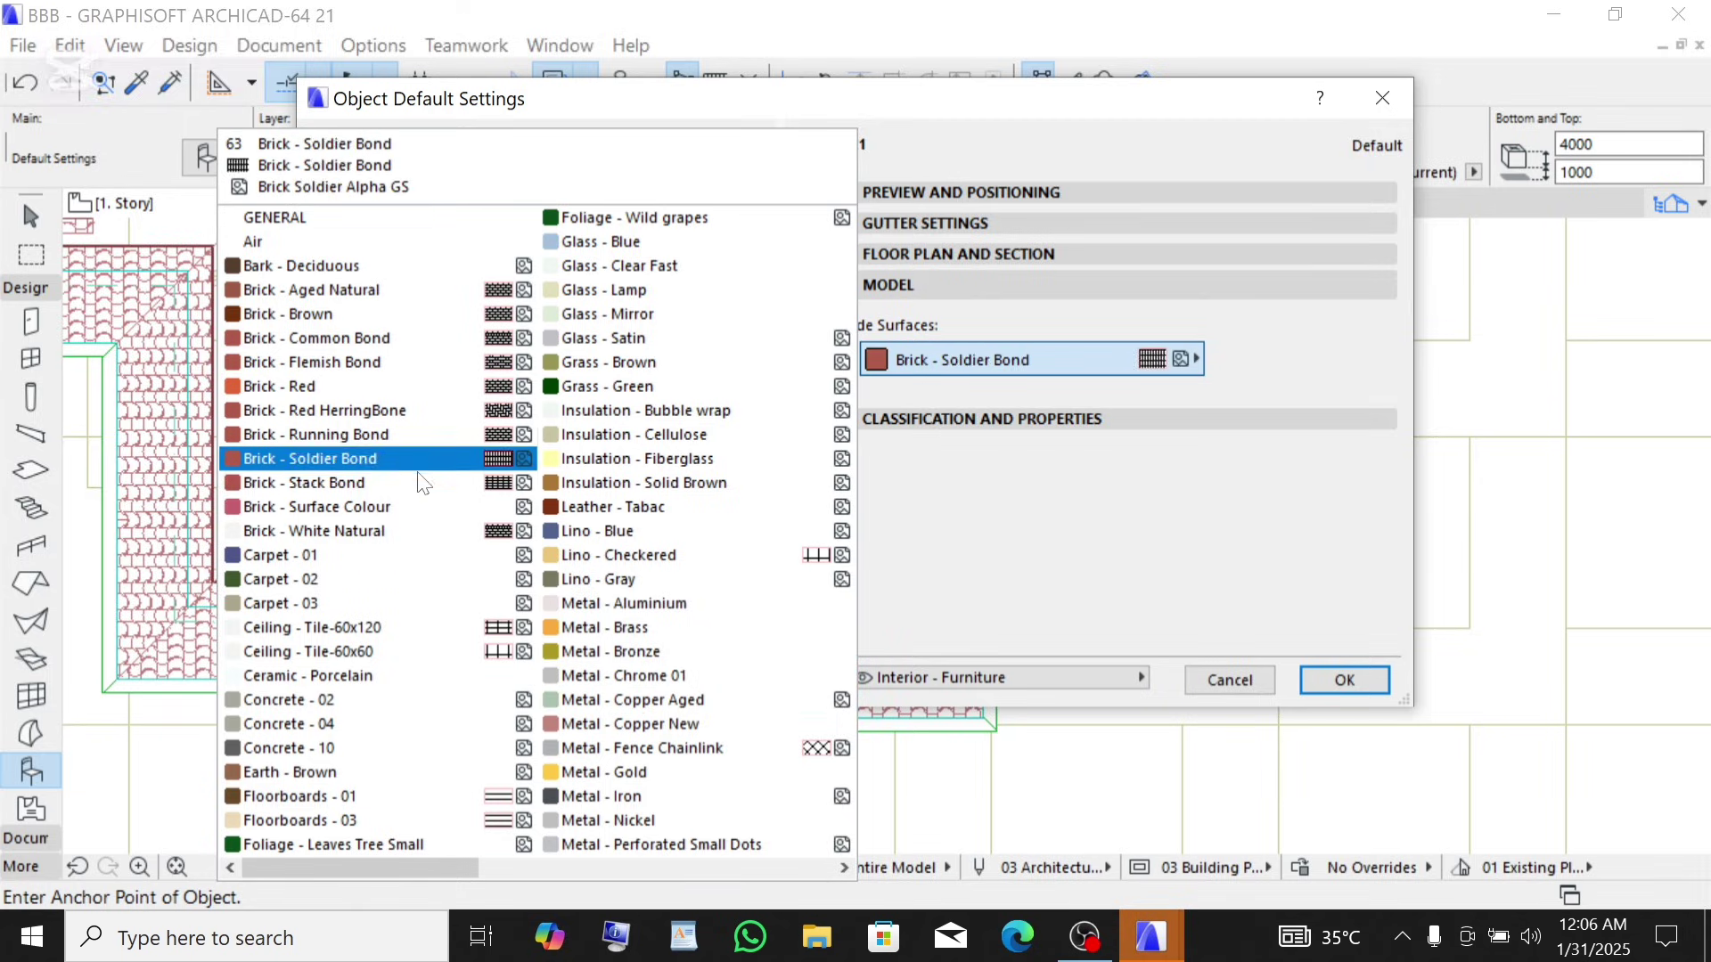
pyautogui.scroll(-1, 647, 691)
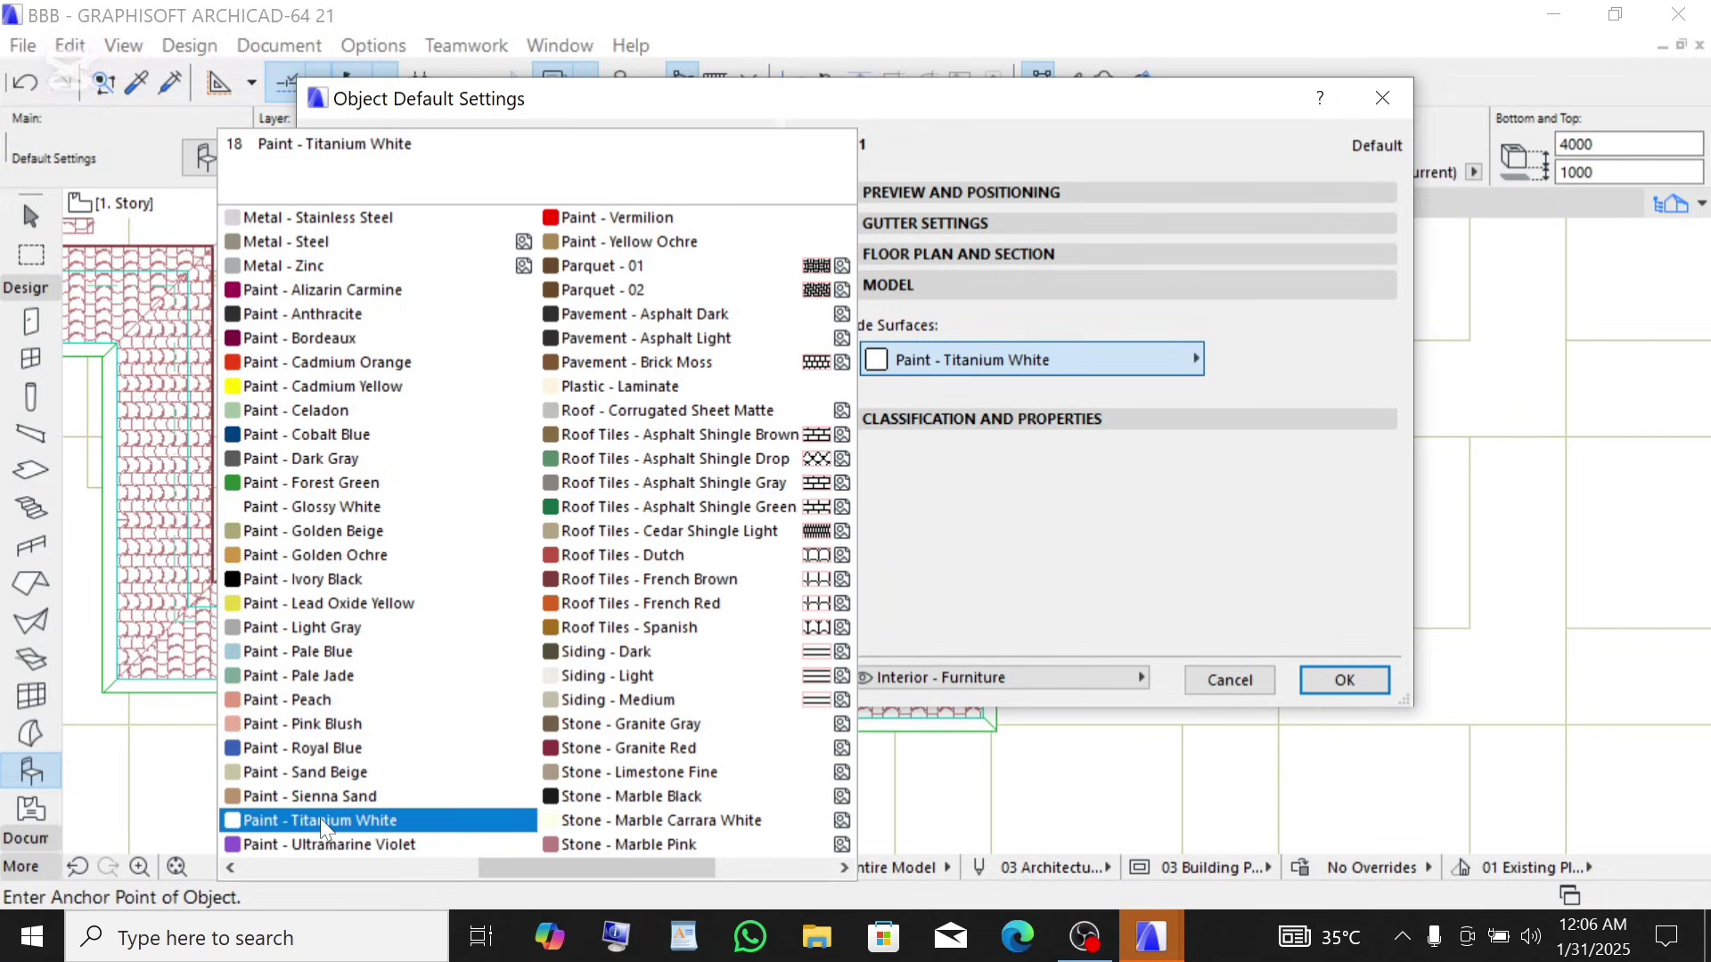
pyautogui.click(321, 820)
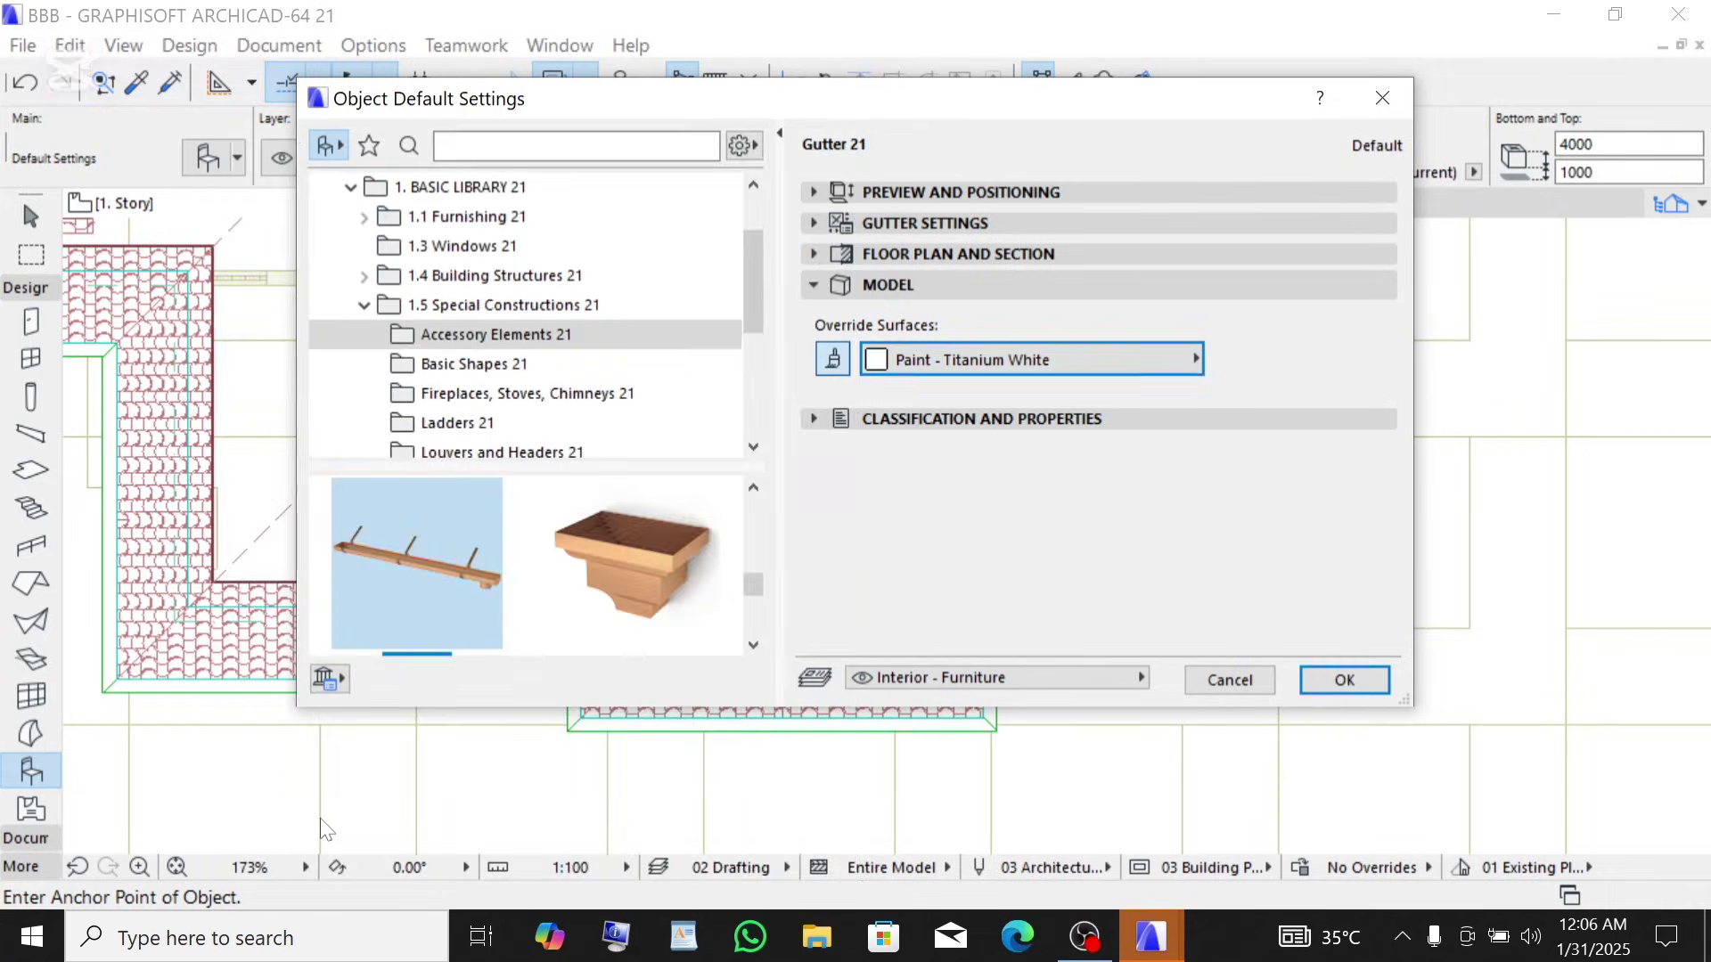
# - Set the gutter's elevation to 400 with 1. Story as its home story, and accept the default settings
pyautogui.click(897, 192)
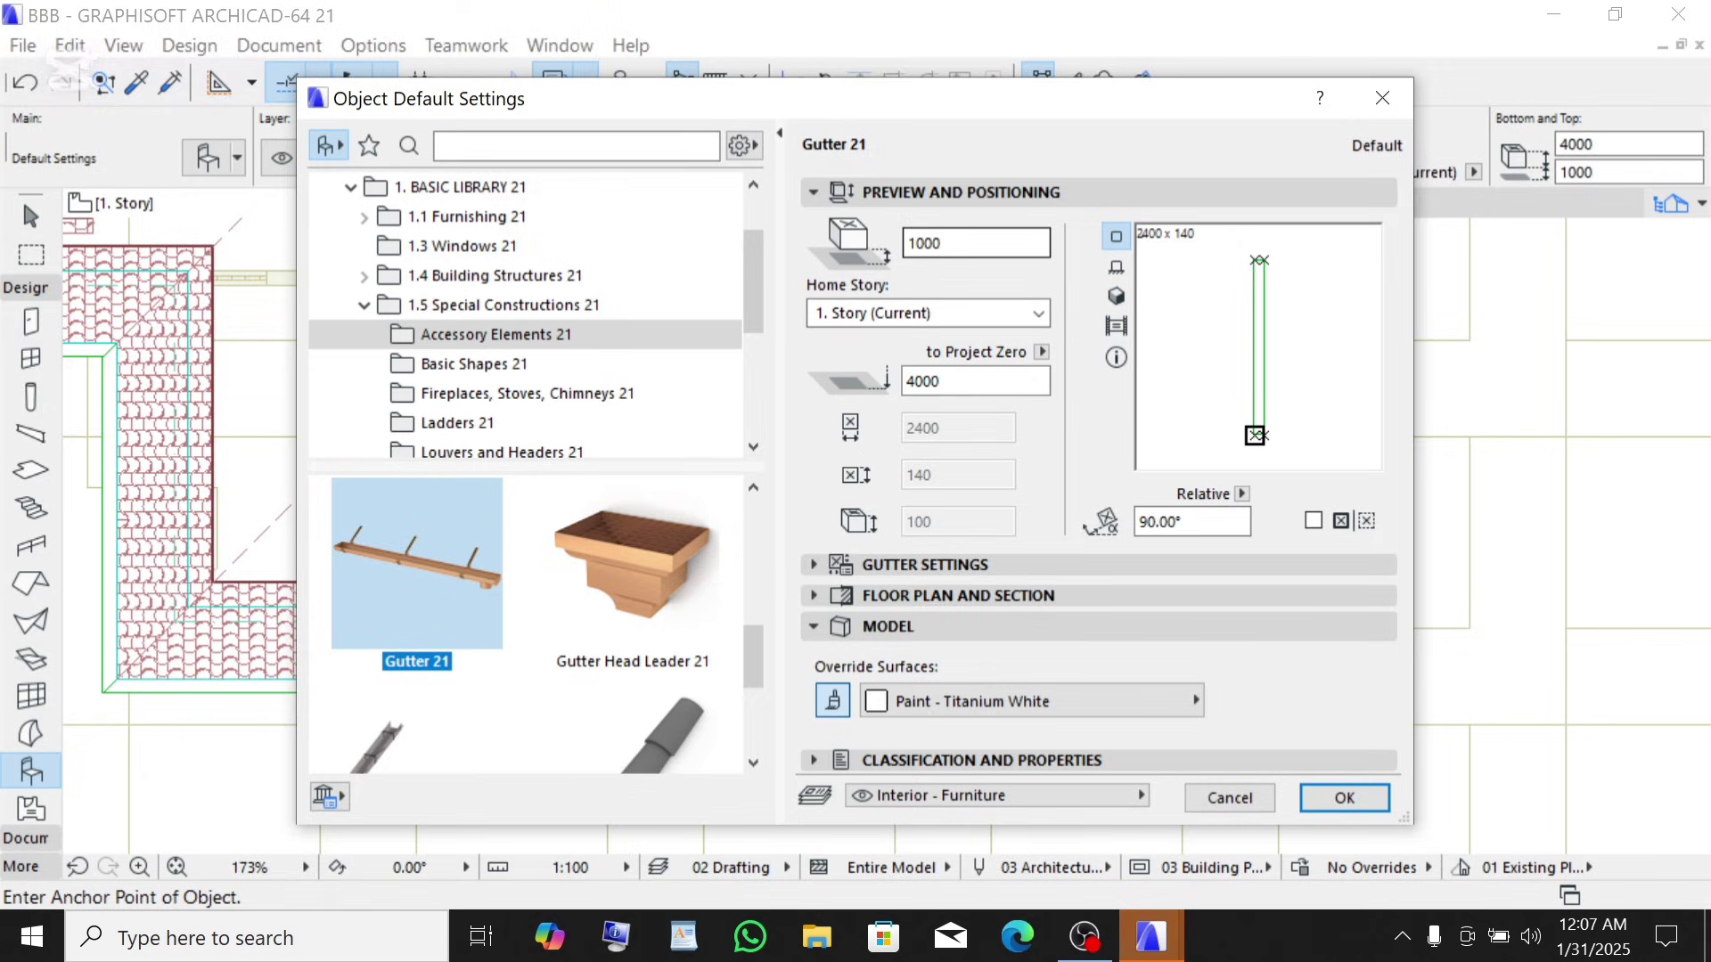
pyautogui.moveTo(943, 243); pyautogui.dragTo(884, 255)
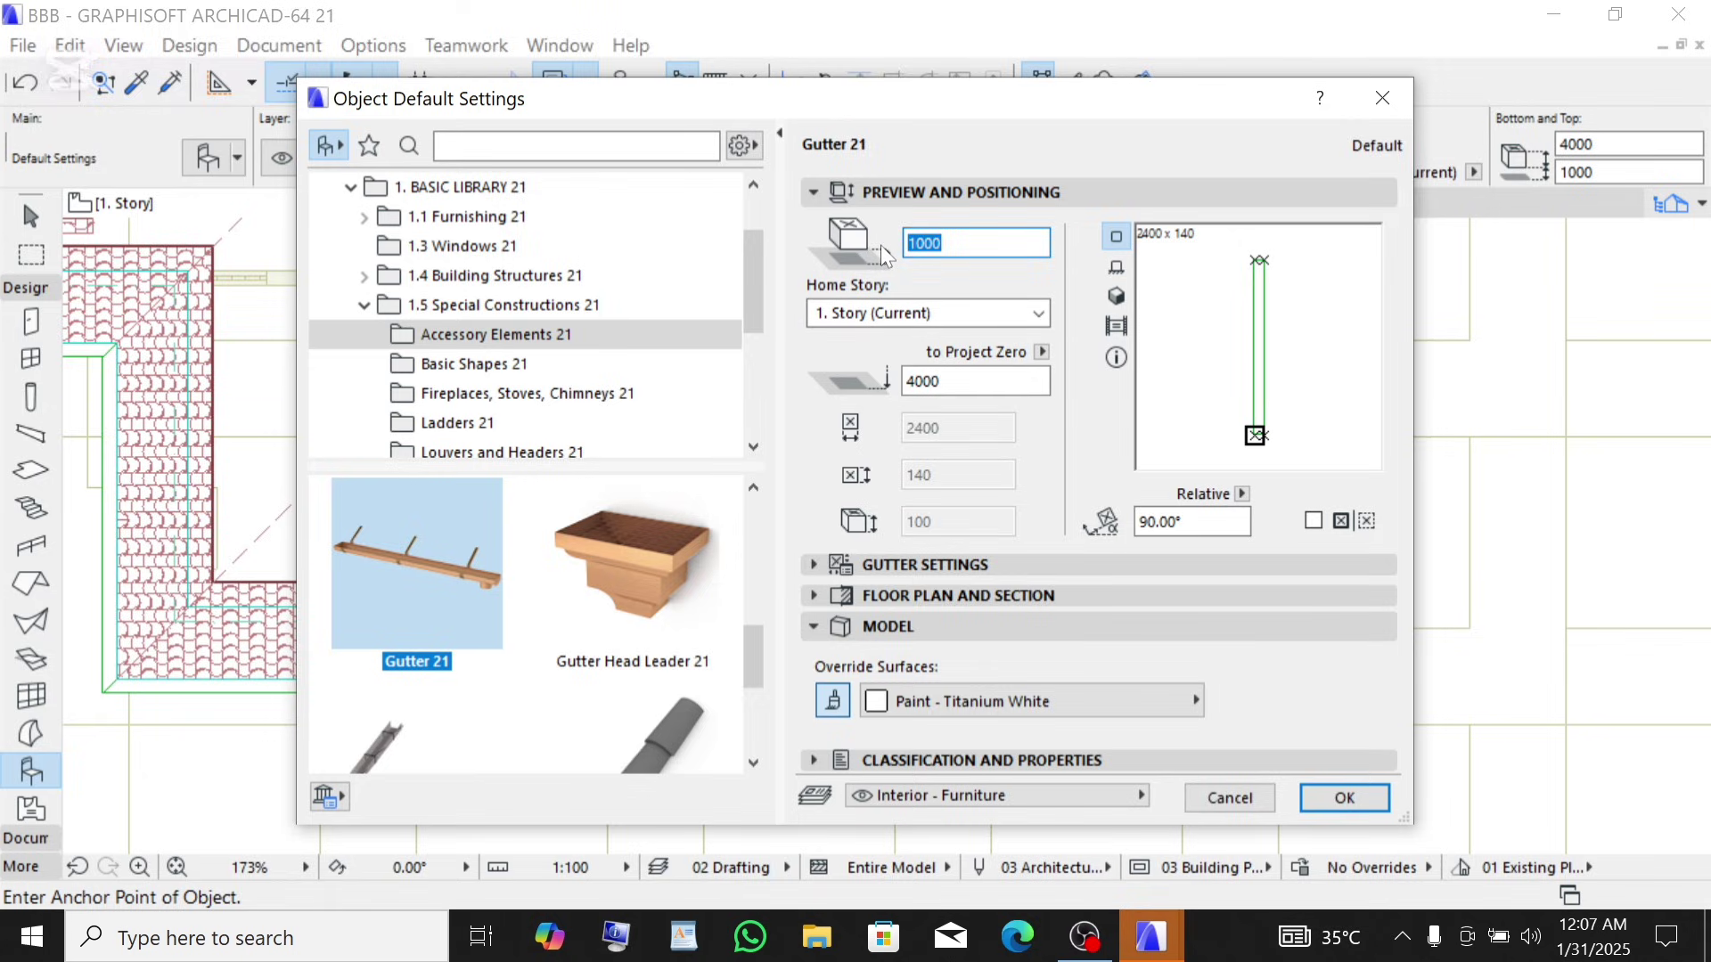
pyautogui.write('400')
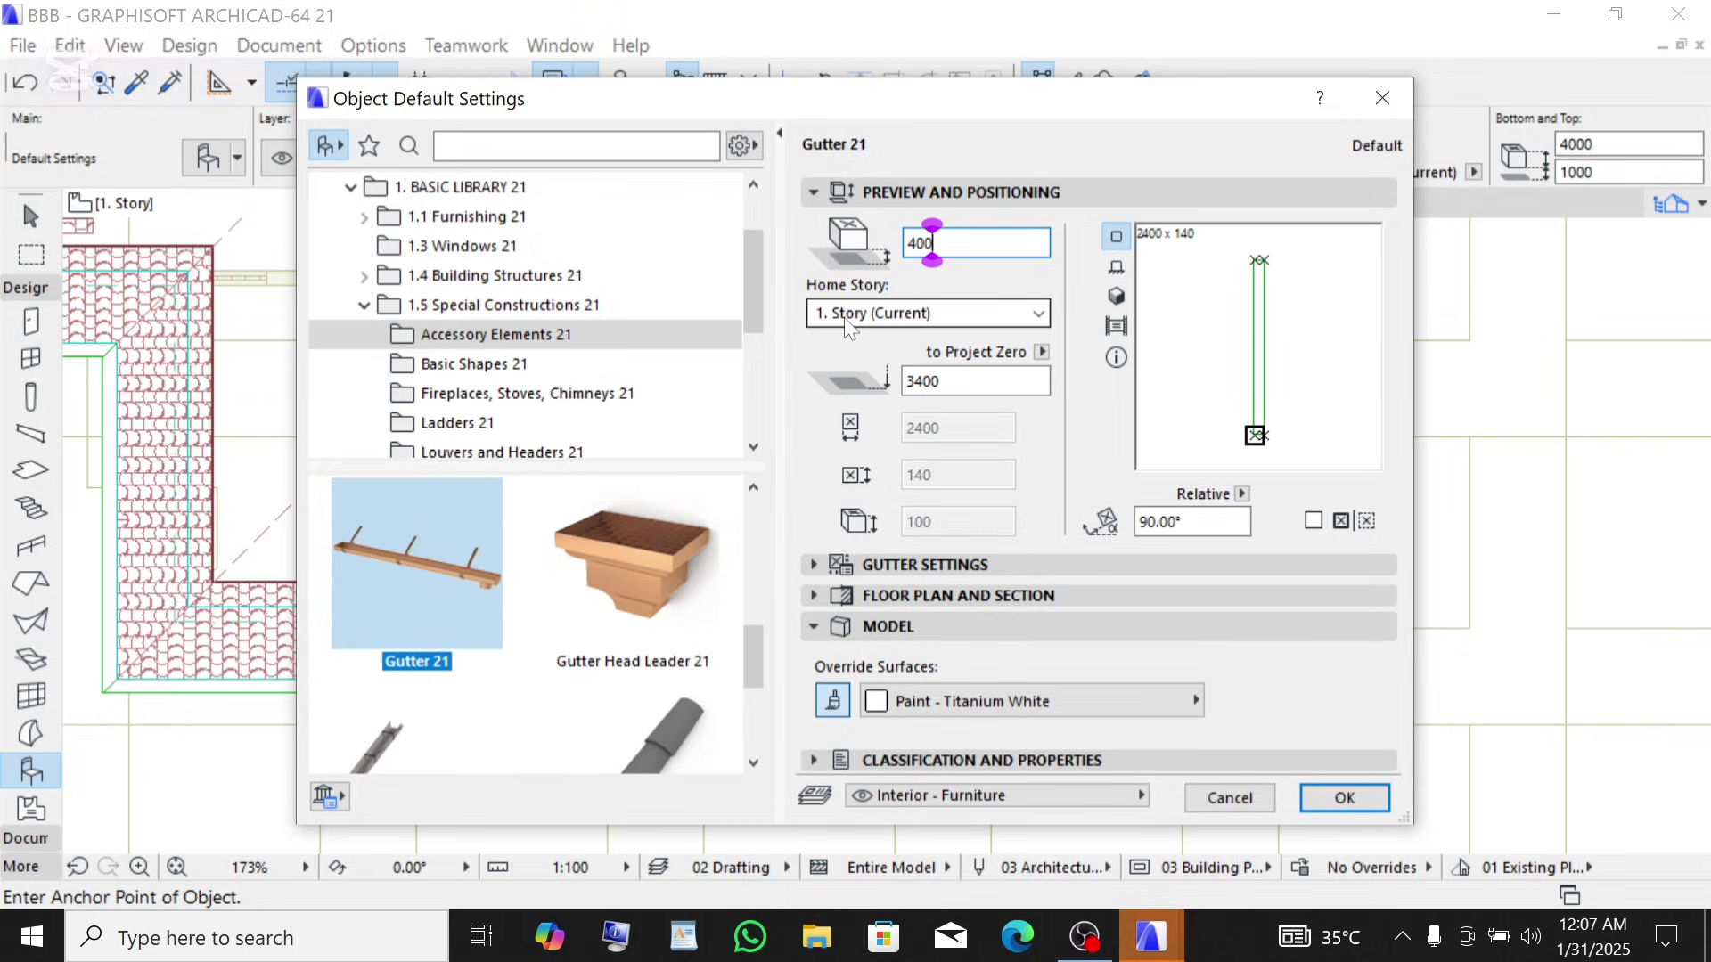
pyautogui.click(889, 319)
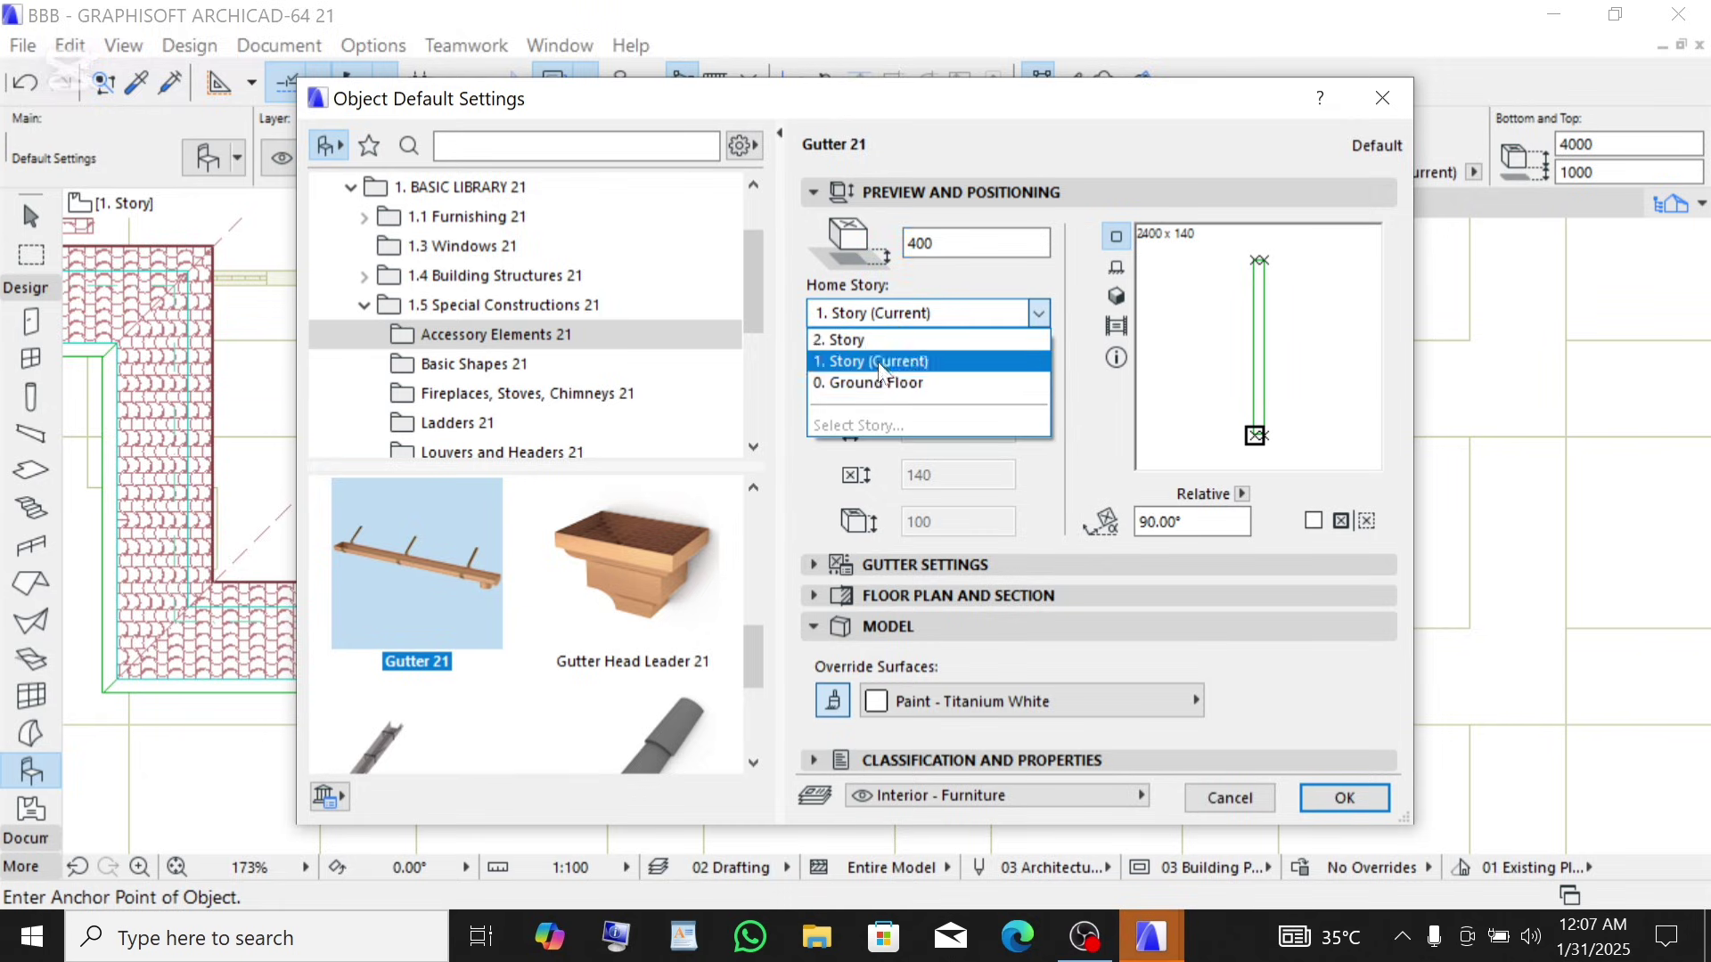
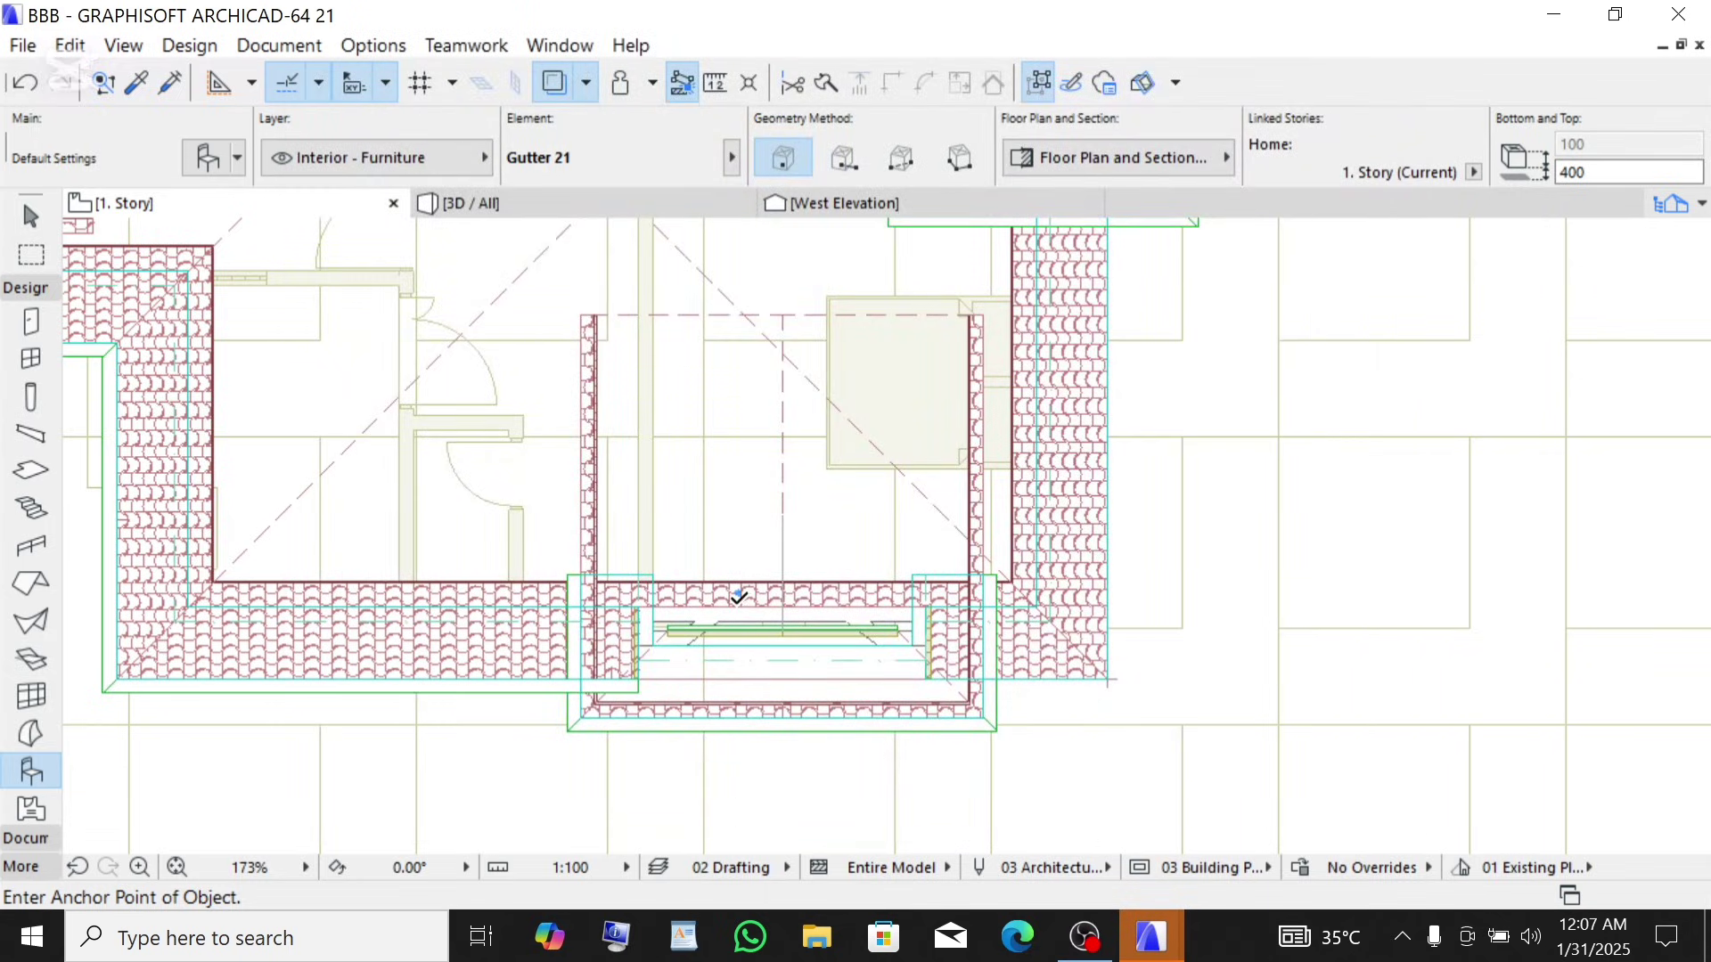
# - Place a vertical Gutter 21 just outside the cleared roof corner on the 1. Story plan
pyautogui.scroll(-3, 740, 597)
pyautogui.scroll(3, 810, 658)
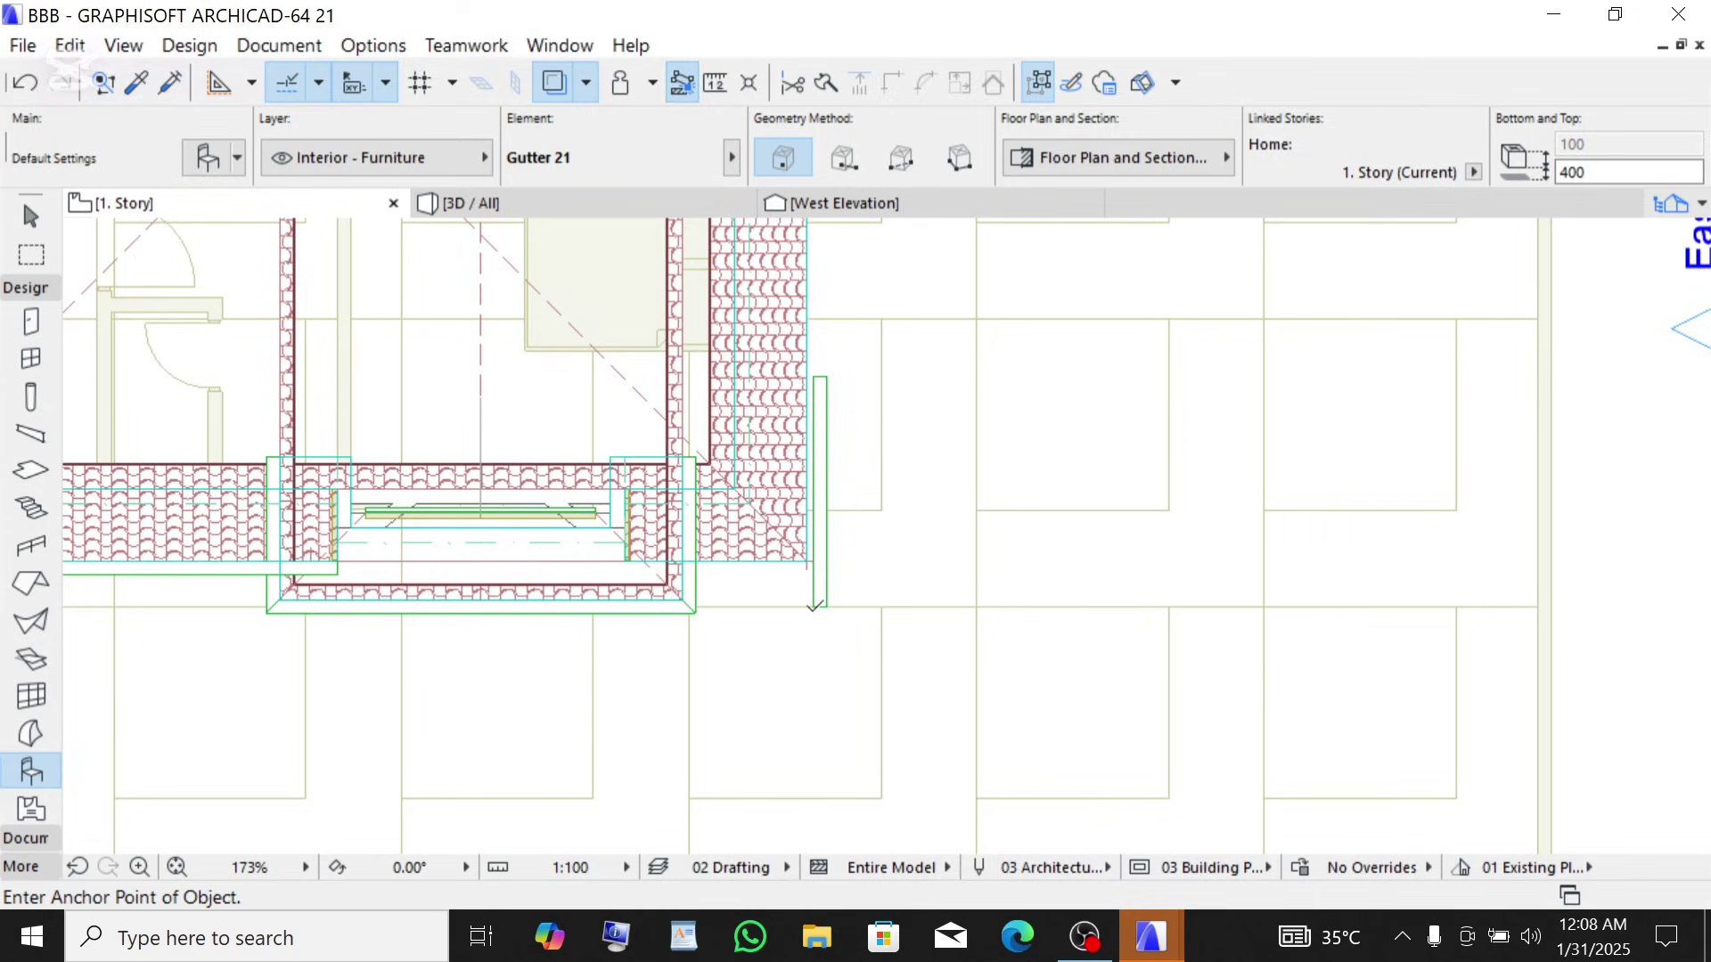
pyautogui.scroll(3, 813, 569)
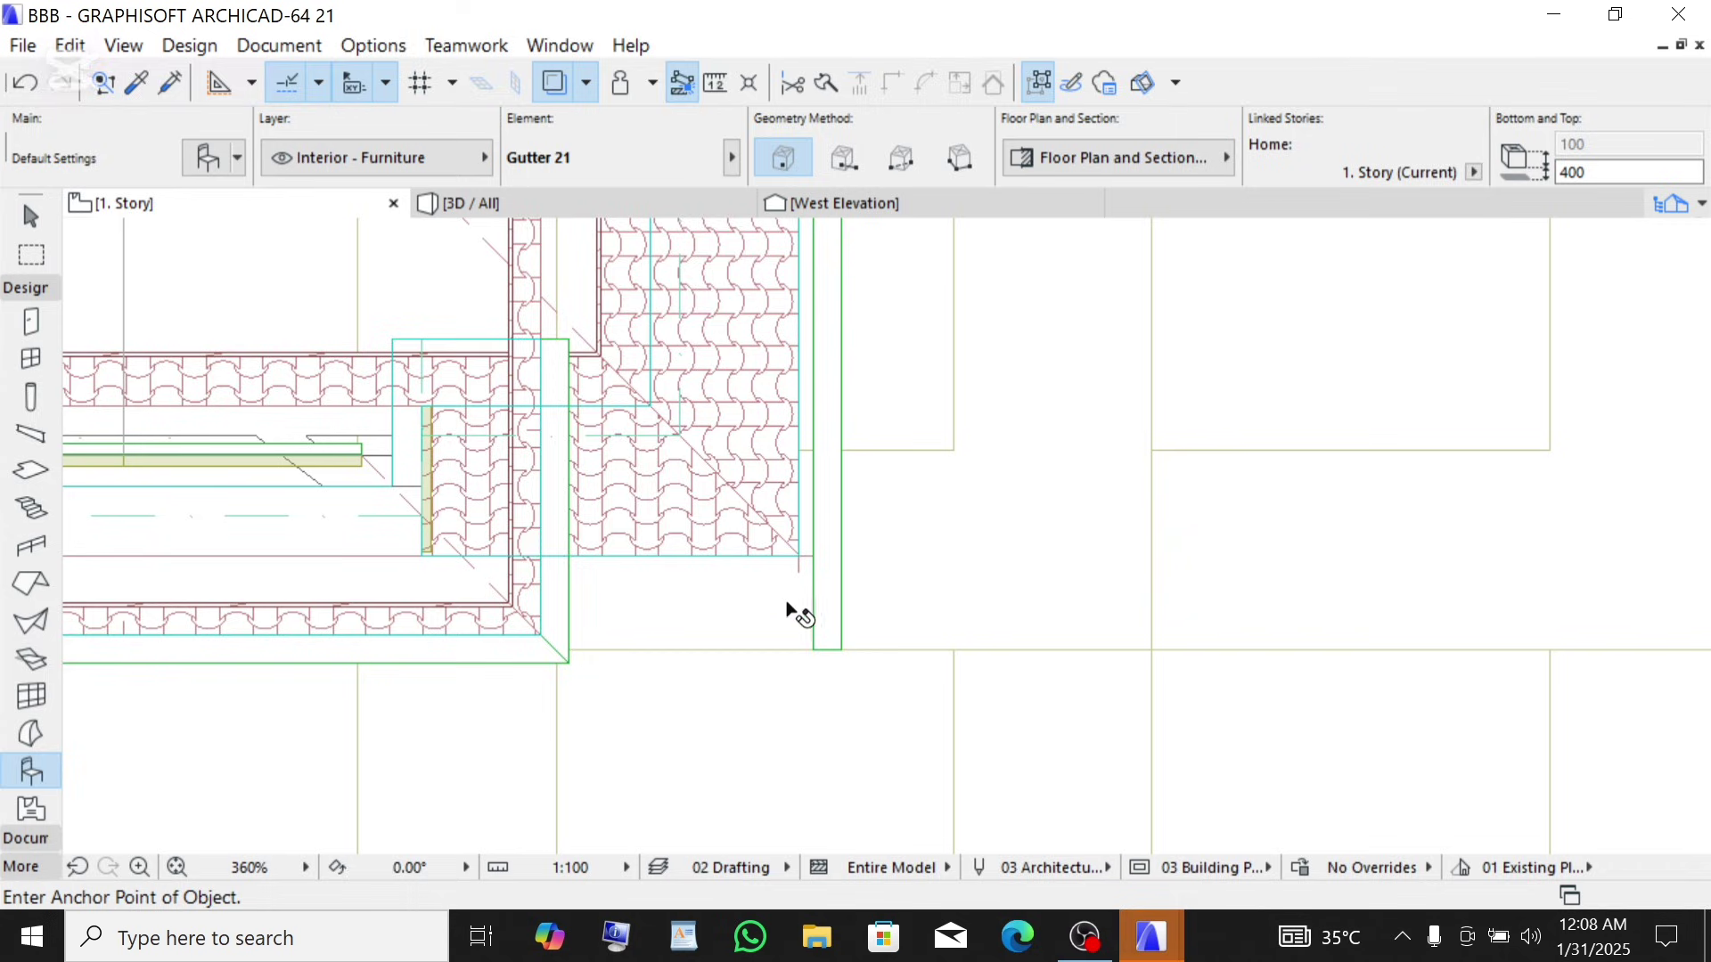
# - Rotate the new gutter 90° clockwise about its lower corner nearest the roof so it lies horizontally
pyautogui.press('shift')
pyautogui.keyDown('shift'); pyautogui.click(816, 657); pyautogui.keyUp('shift')
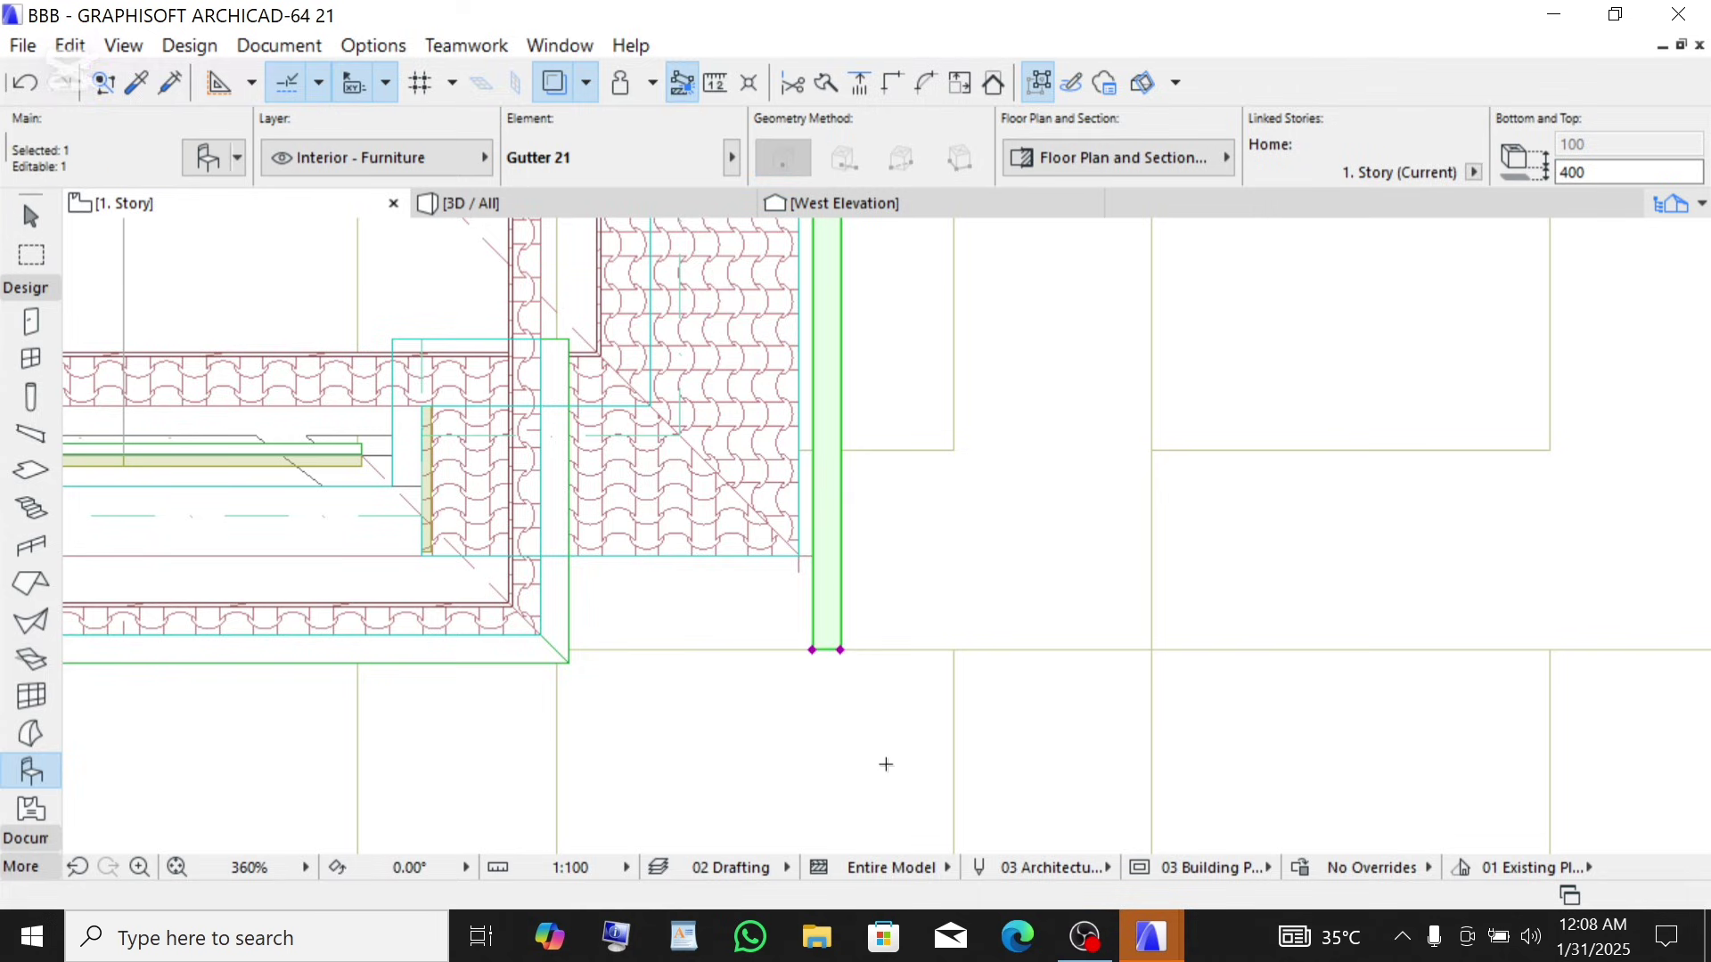
pyautogui.hotkey('ctrl', 'e')
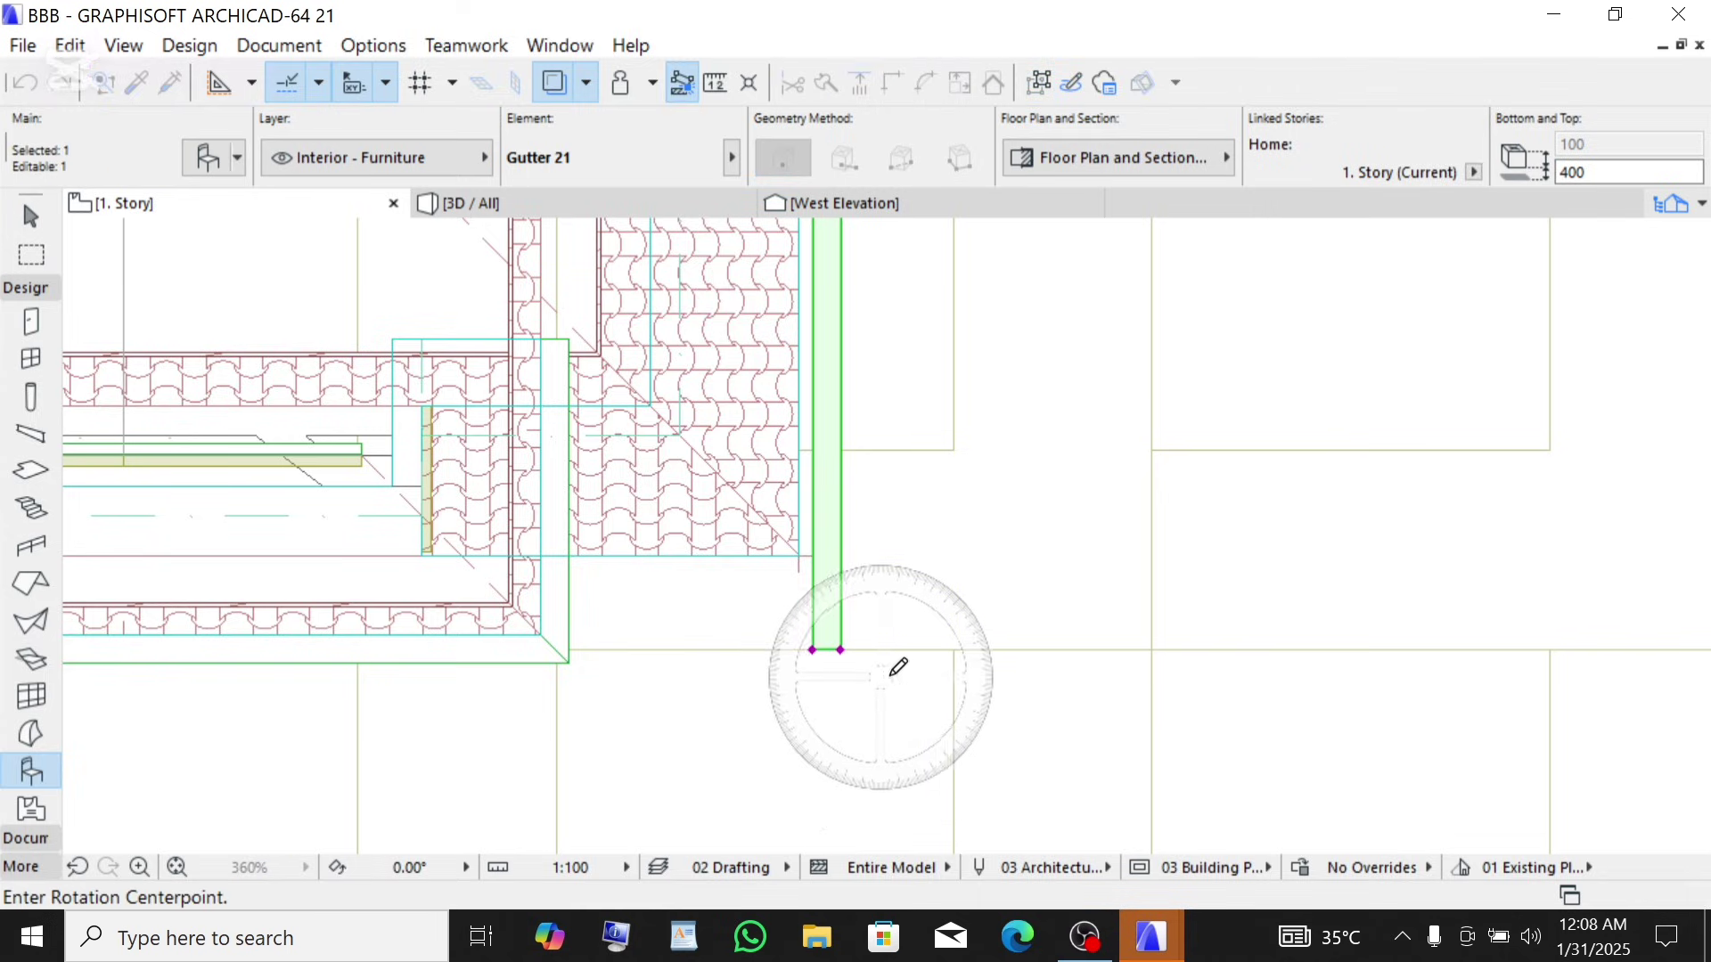
pyautogui.click(812, 650)
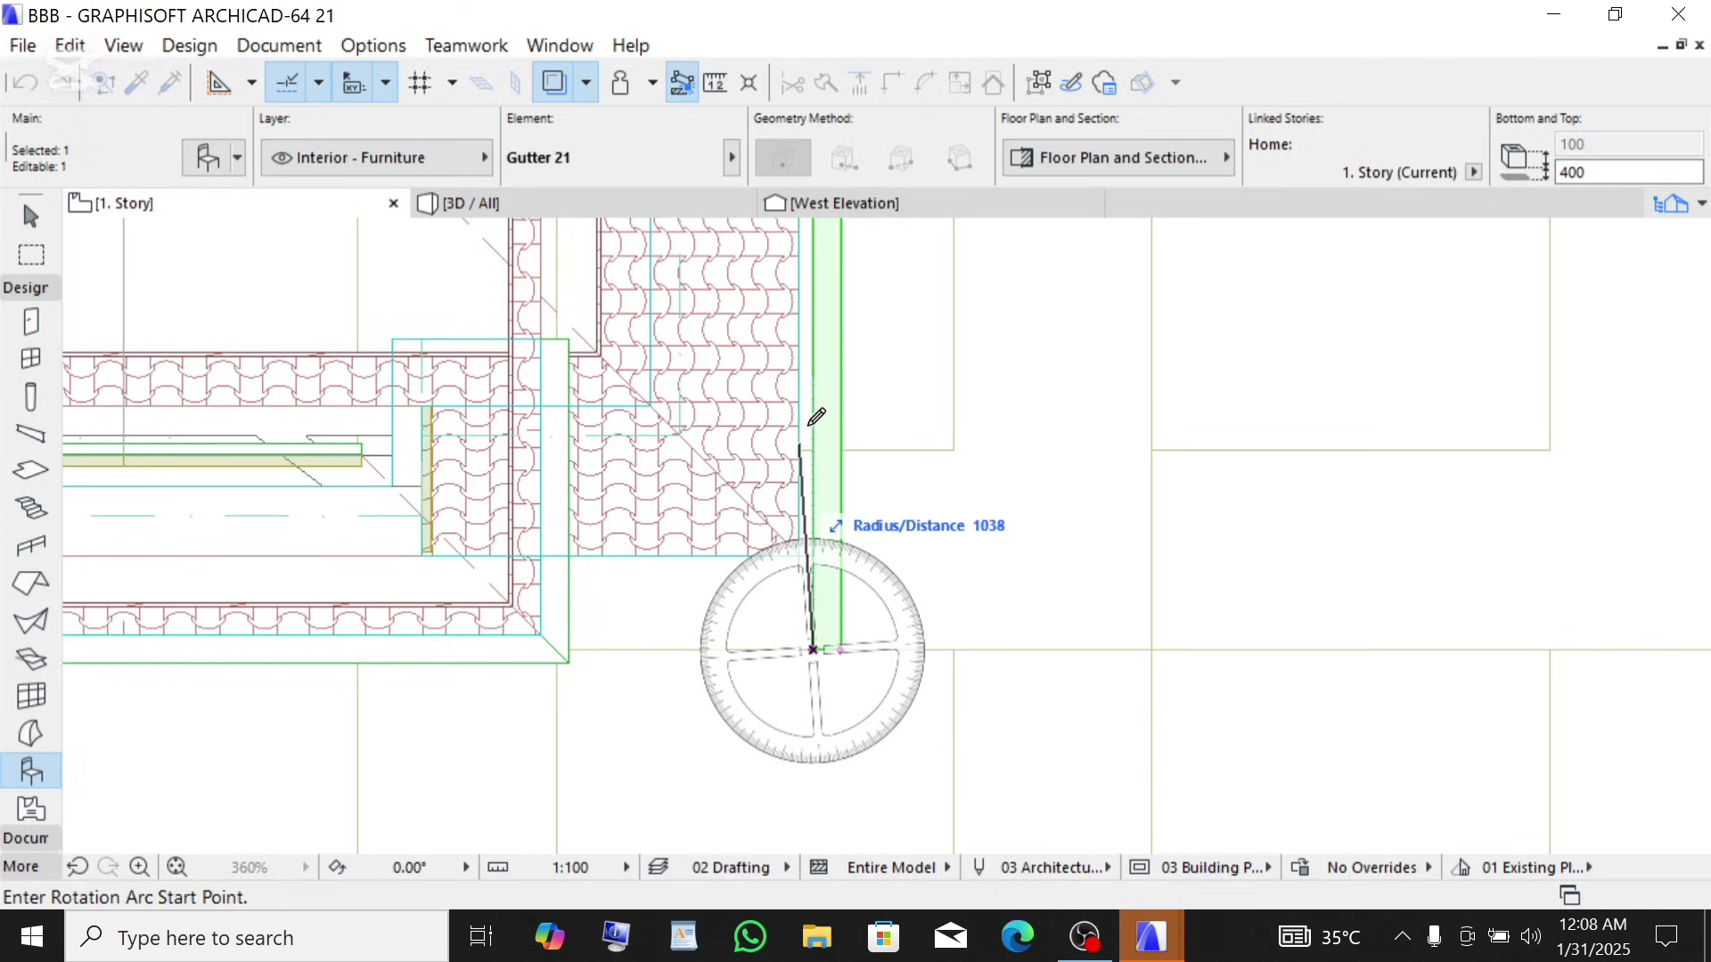
pyautogui.click(813, 411)
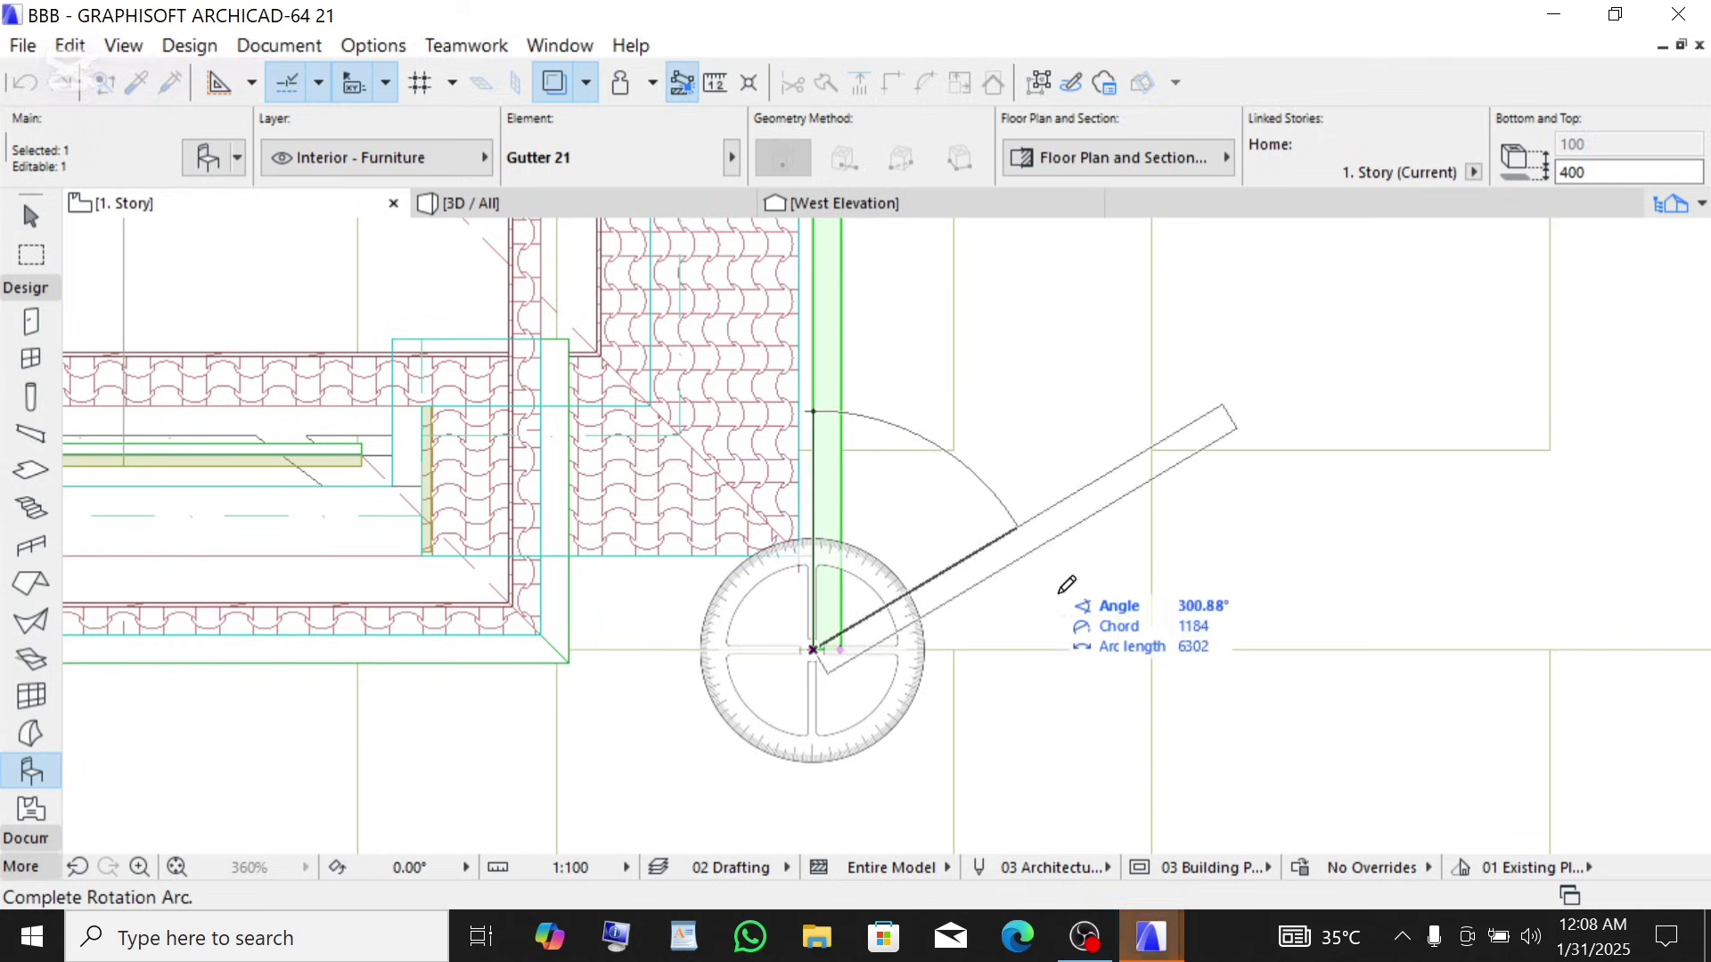
pyautogui.click(1130, 648)
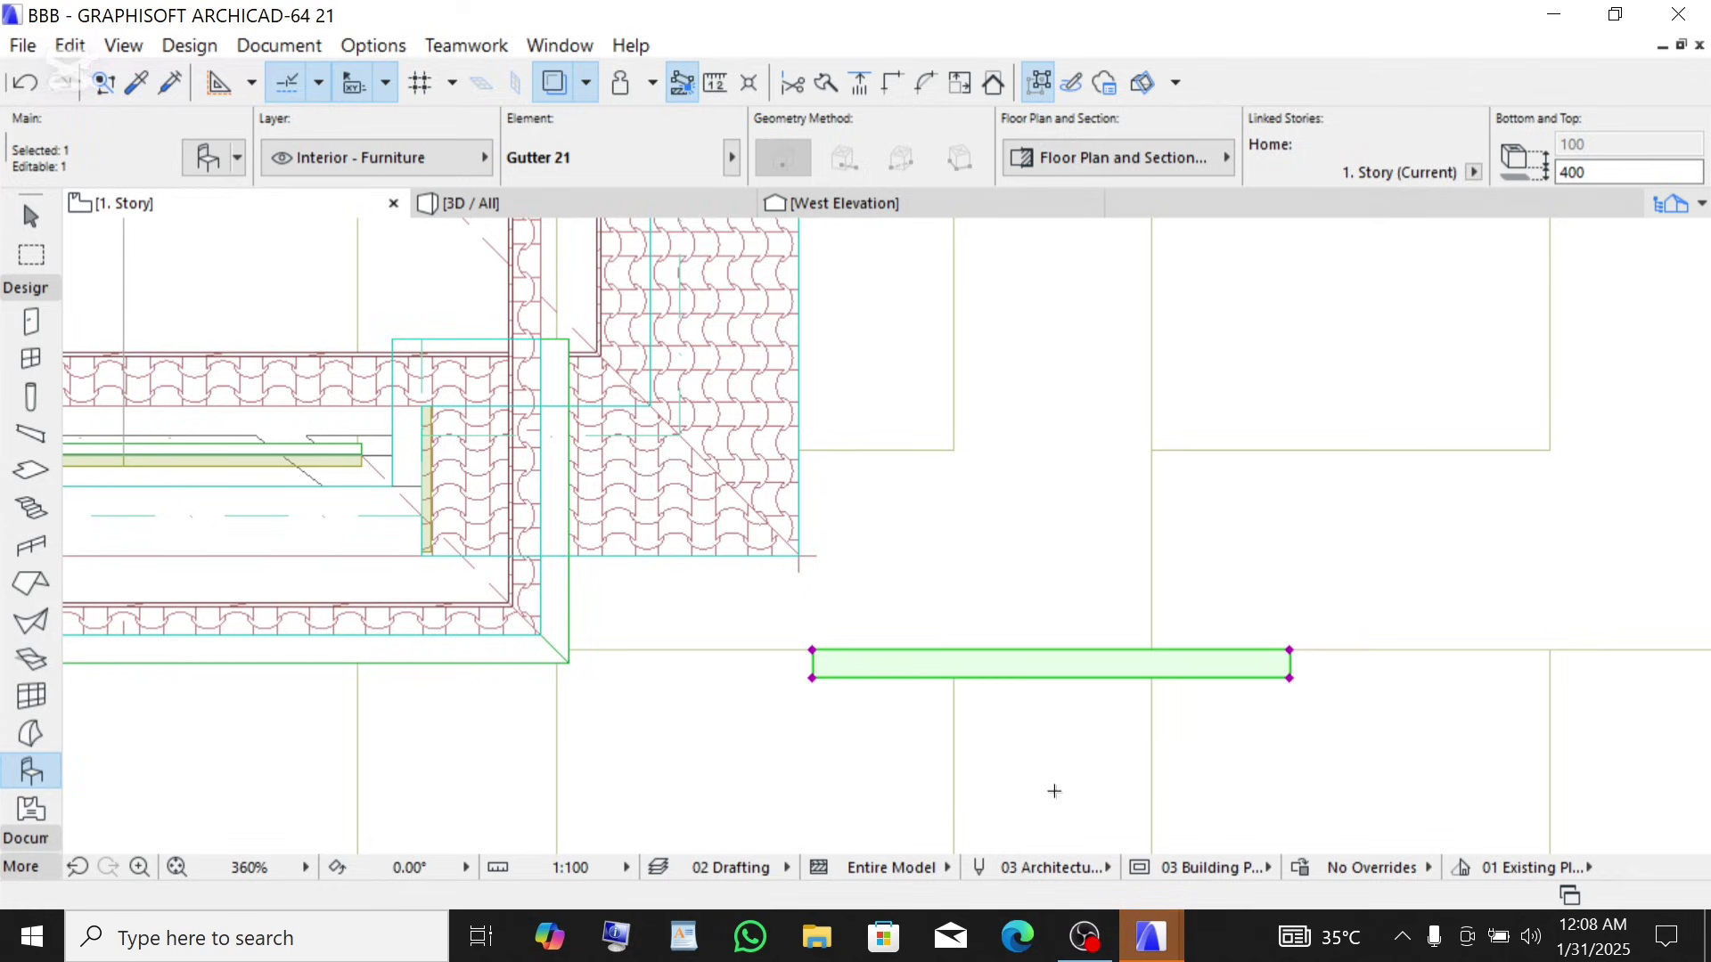
pyautogui.scroll(-1, 545, 627)
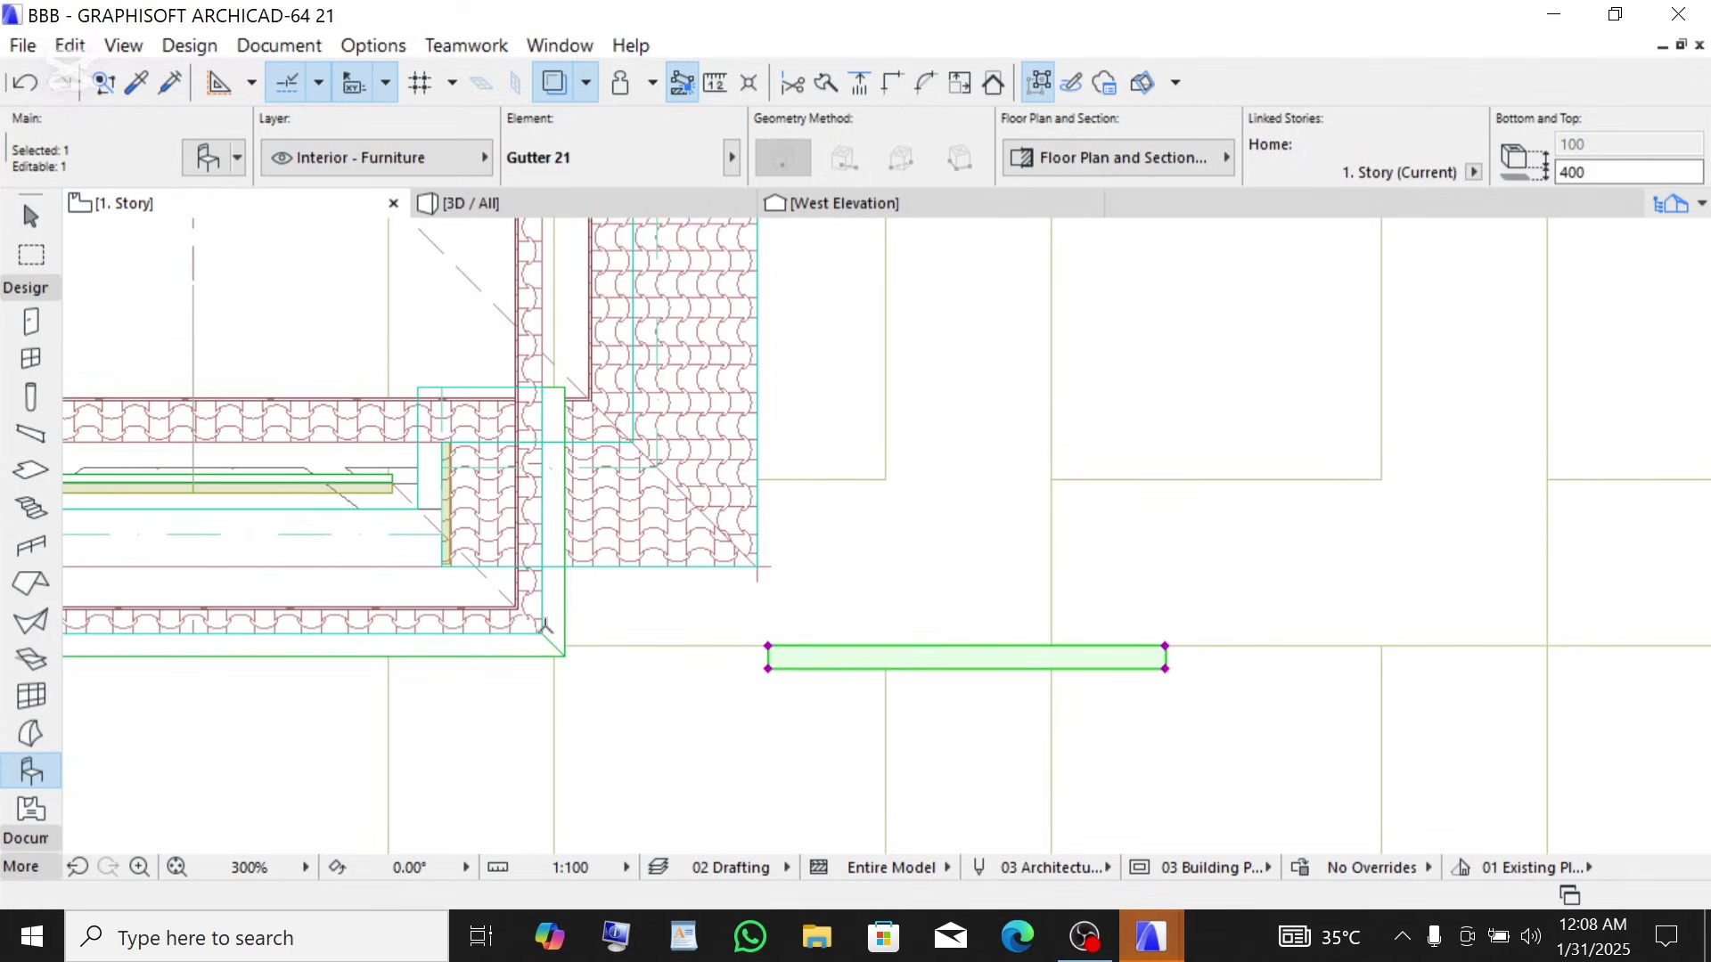
pyautogui.scroll(3, 1212, 670)
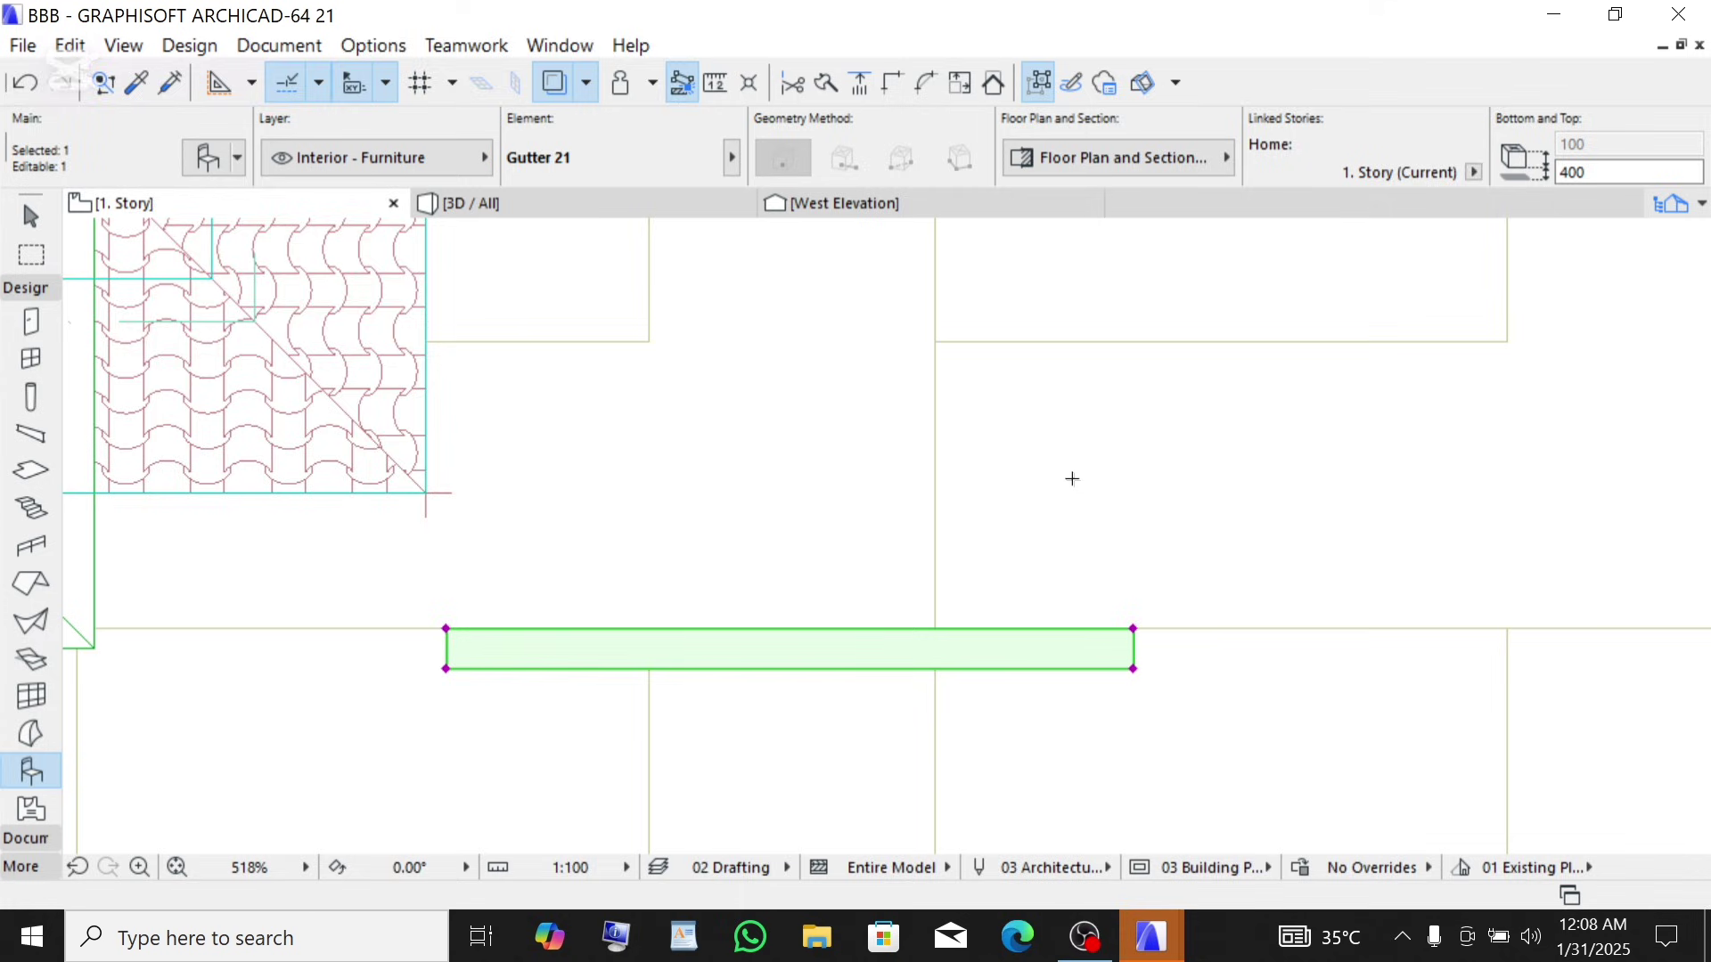
pyautogui.click(1133, 666)
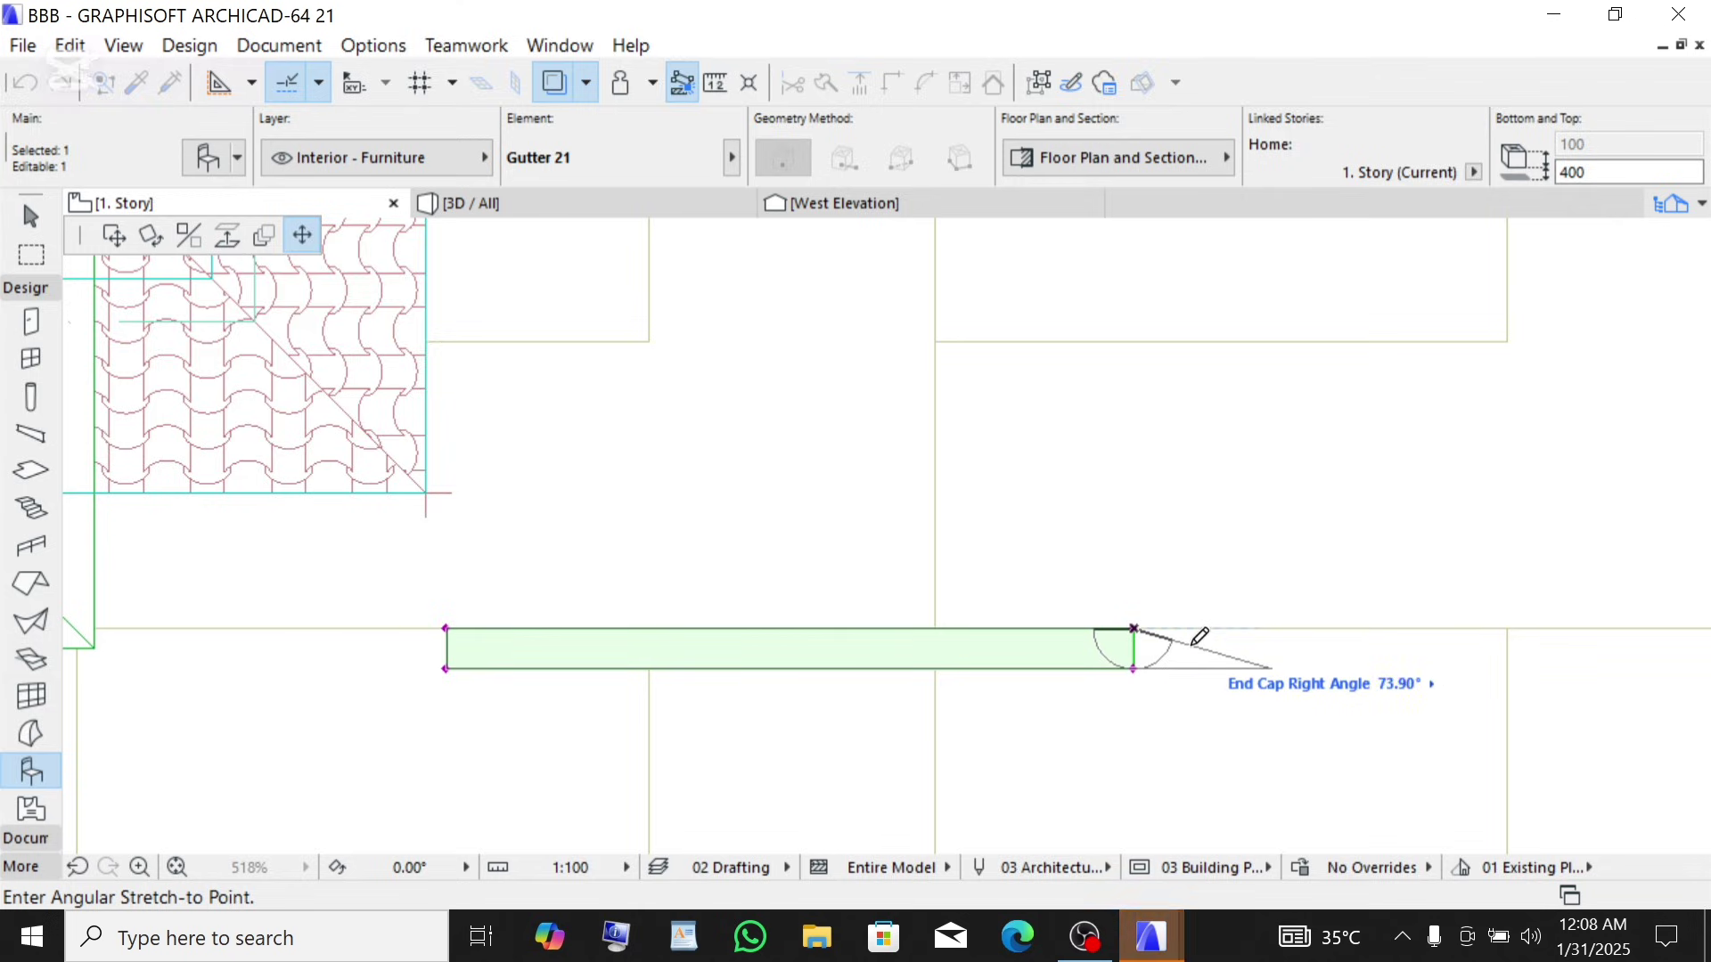
pyautogui.press('Escape')
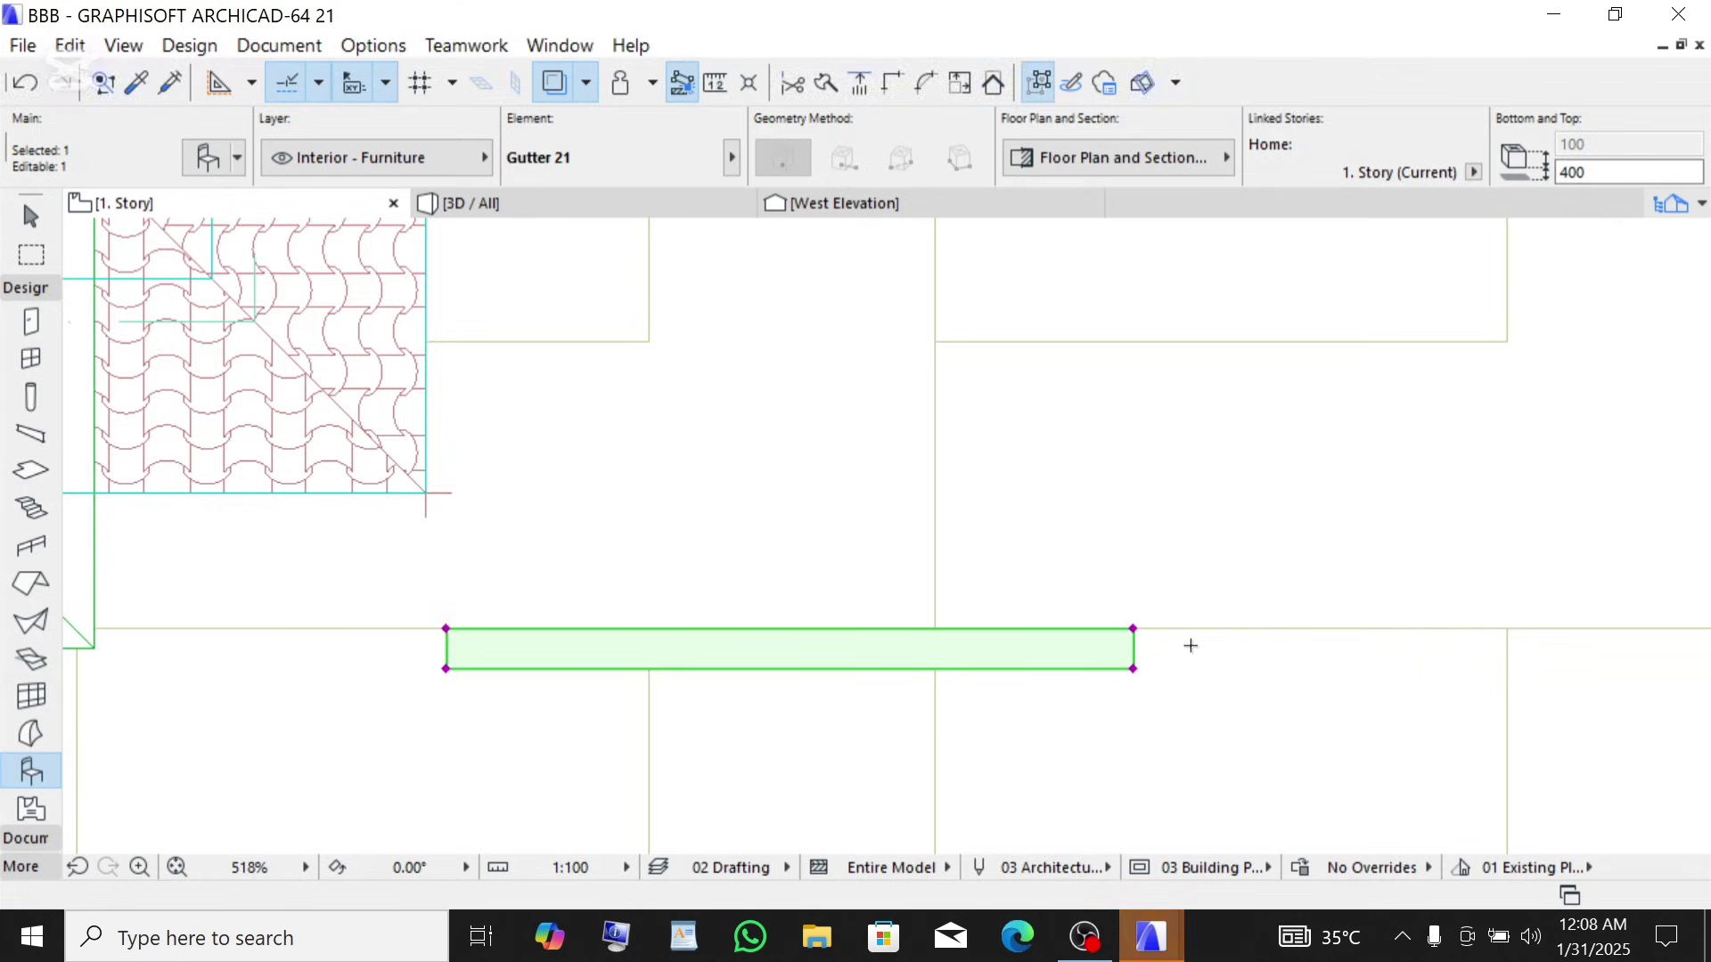
pyautogui.click(1134, 629)
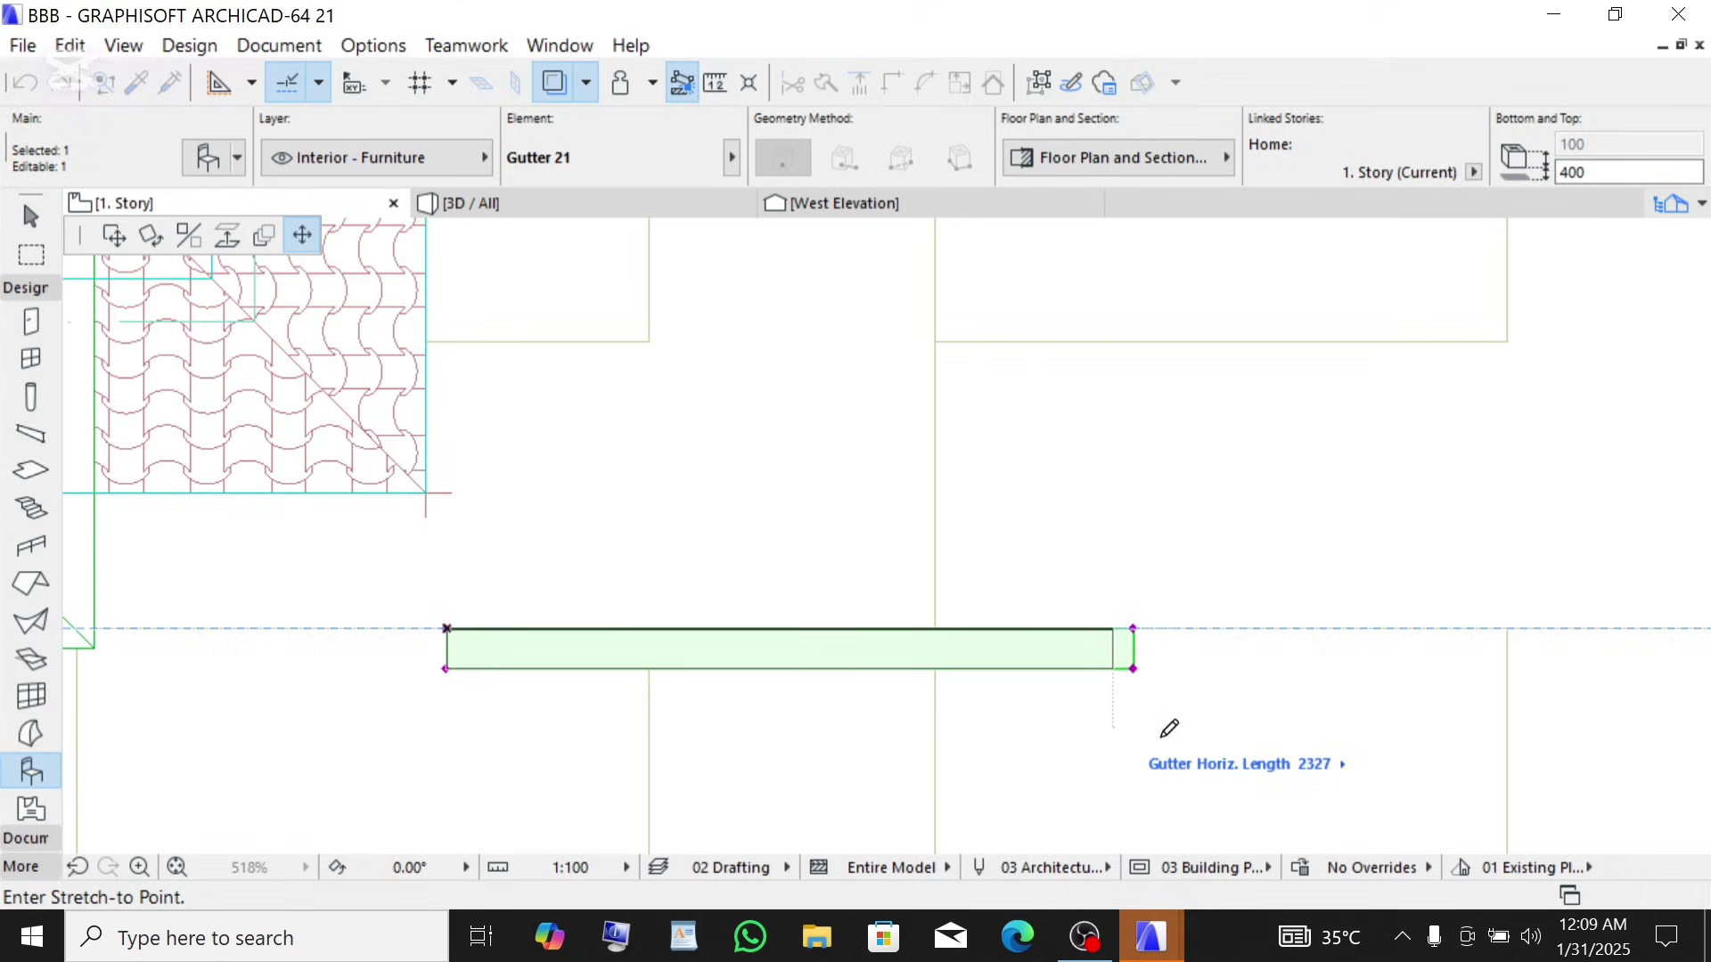
pyautogui.press('Escape')
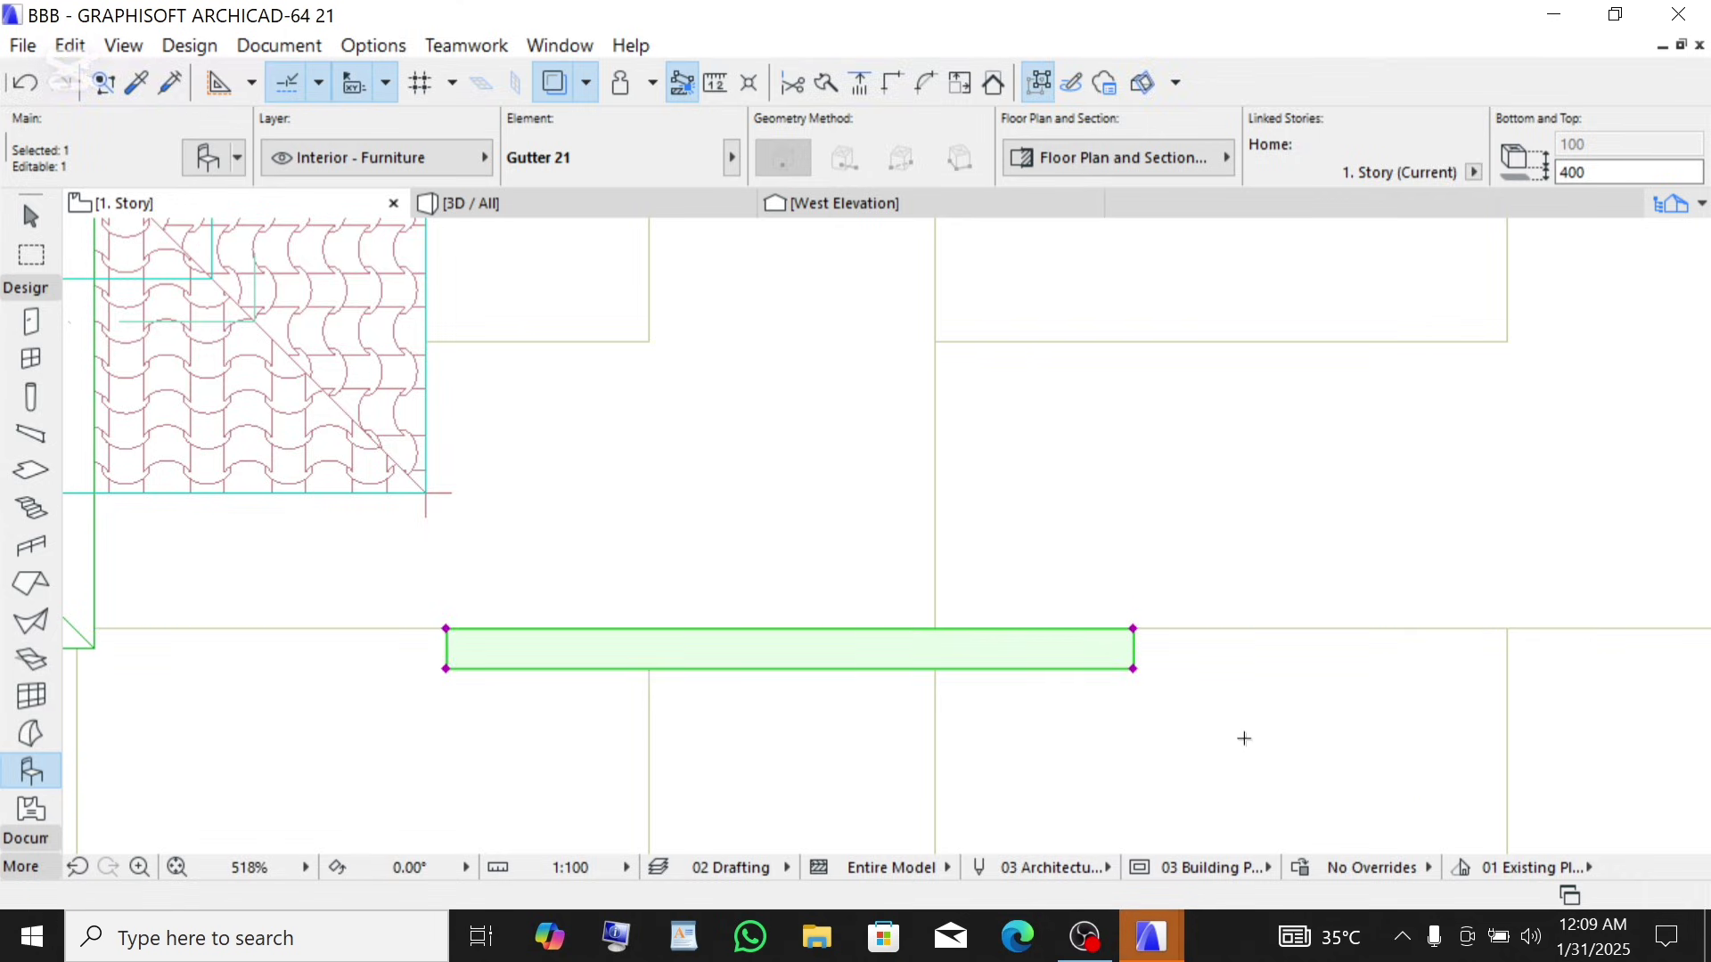
# - Move the horizontal gutter by its upper inner-end corner onto the roof's eave line, where it meets the edge beside the window bay
pyautogui.hotkey('ctrl', 'd')
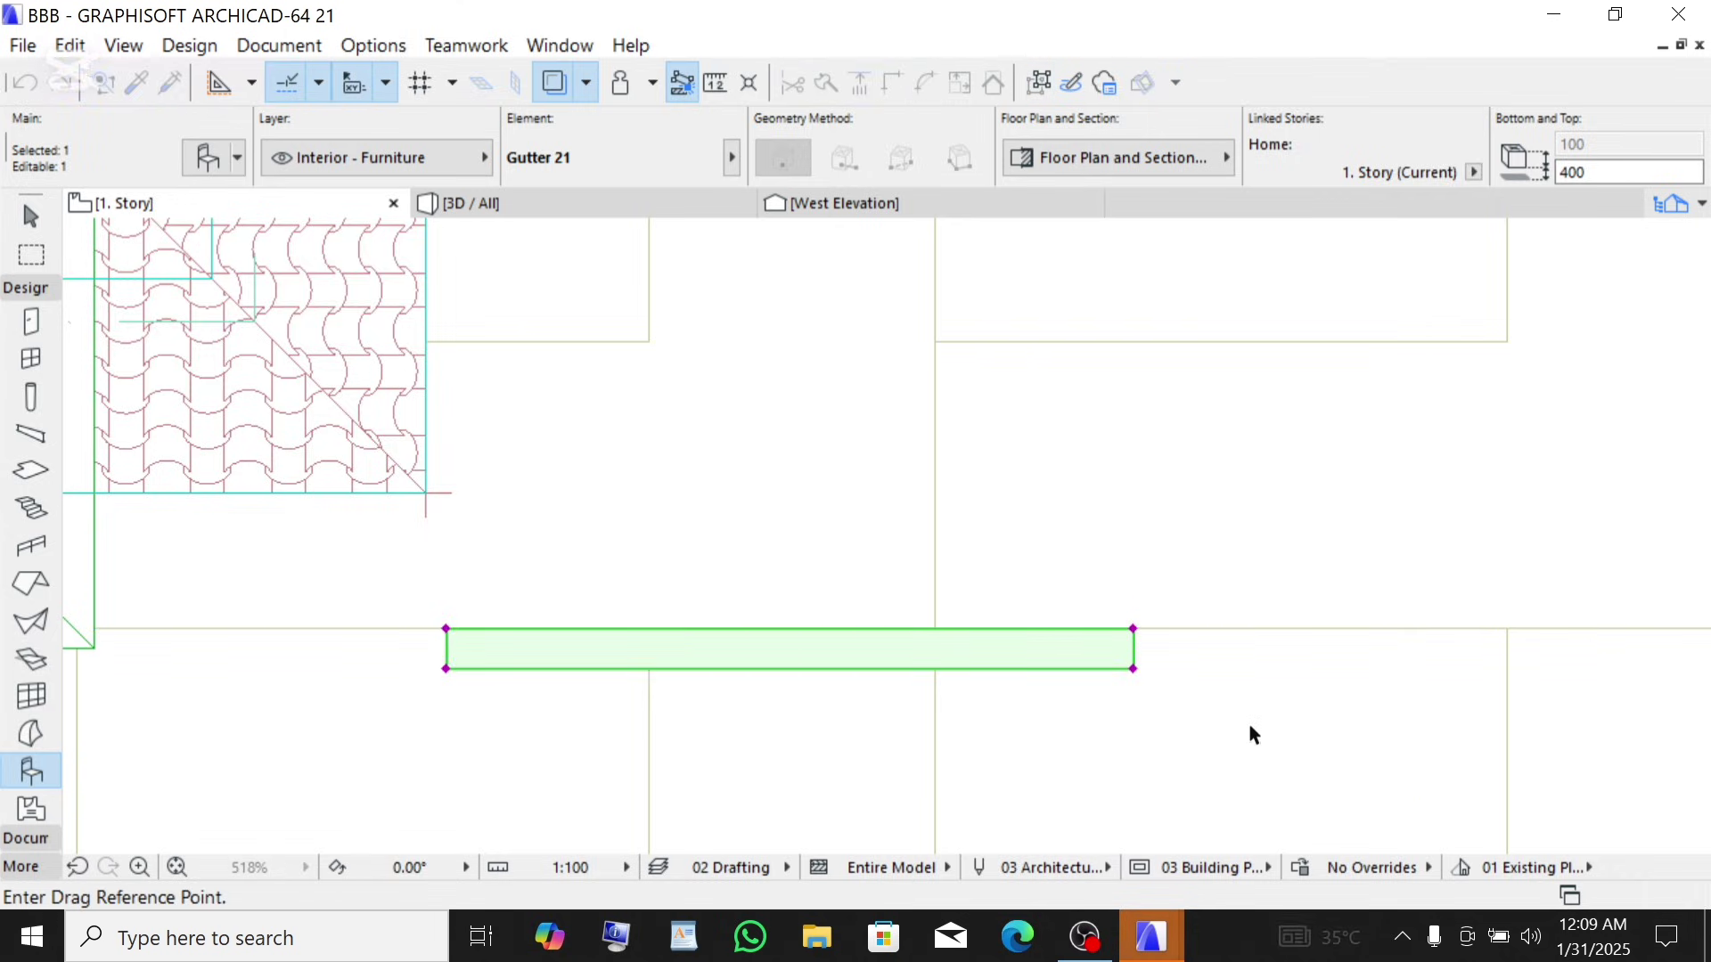
pyautogui.scroll(-2, 1298, 665)
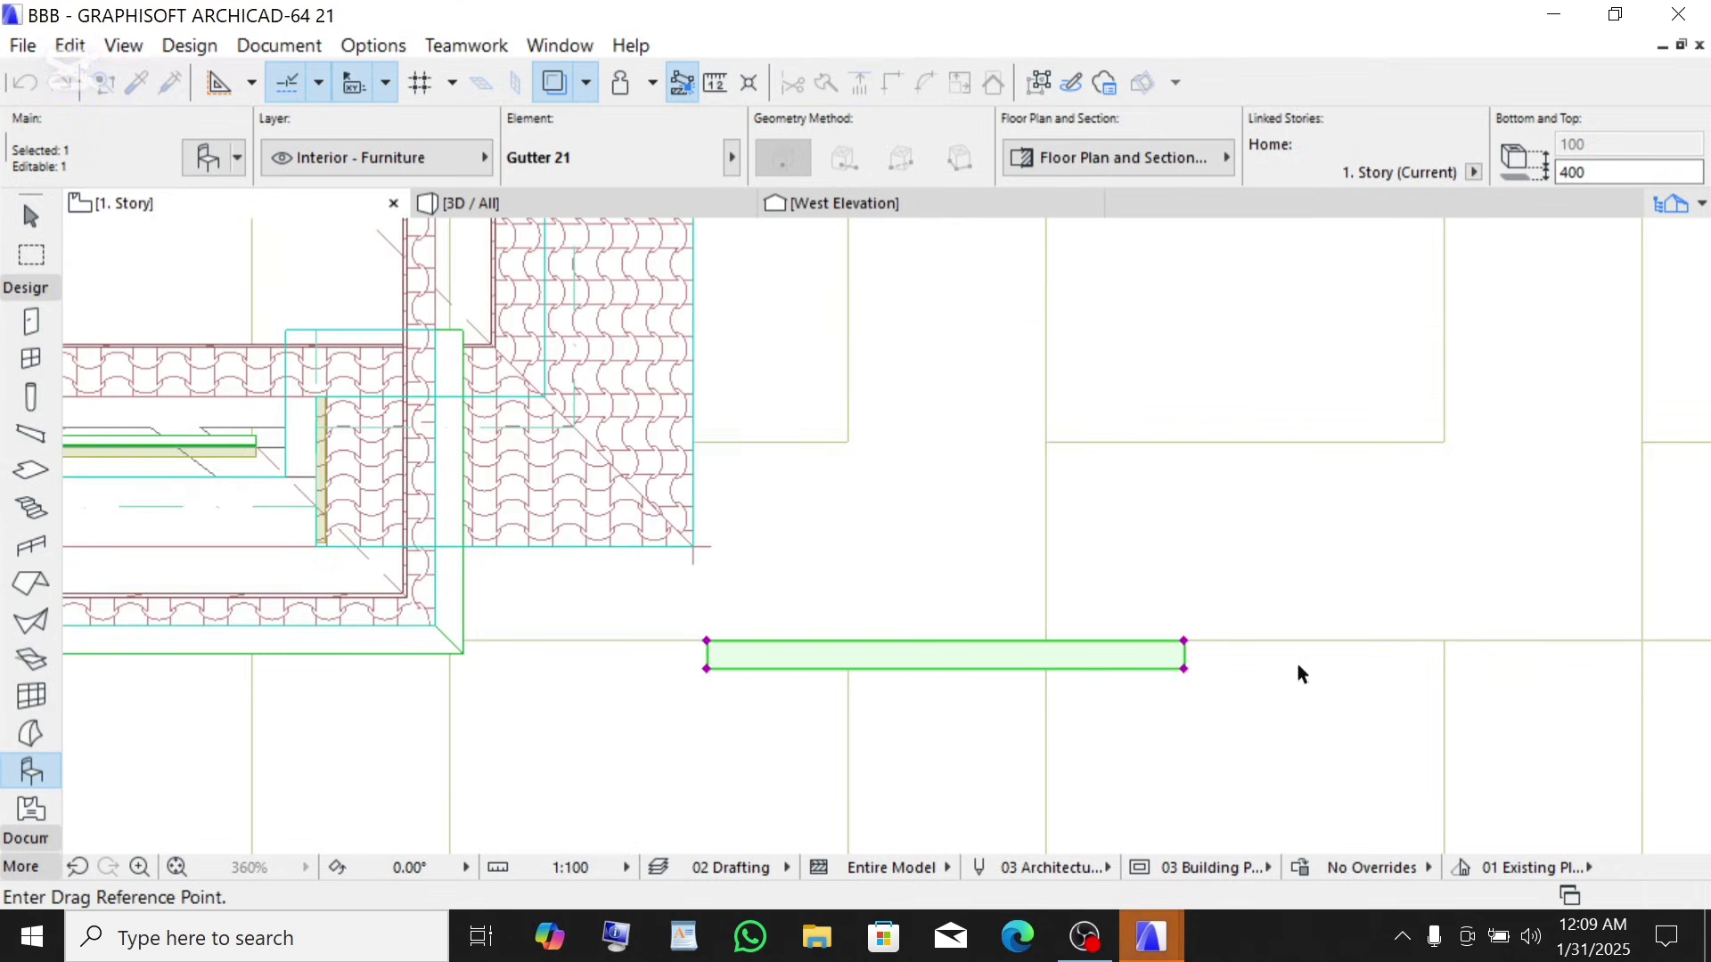
pyautogui.click(707, 645)
pyautogui.scroll(-2, 1013, 615)
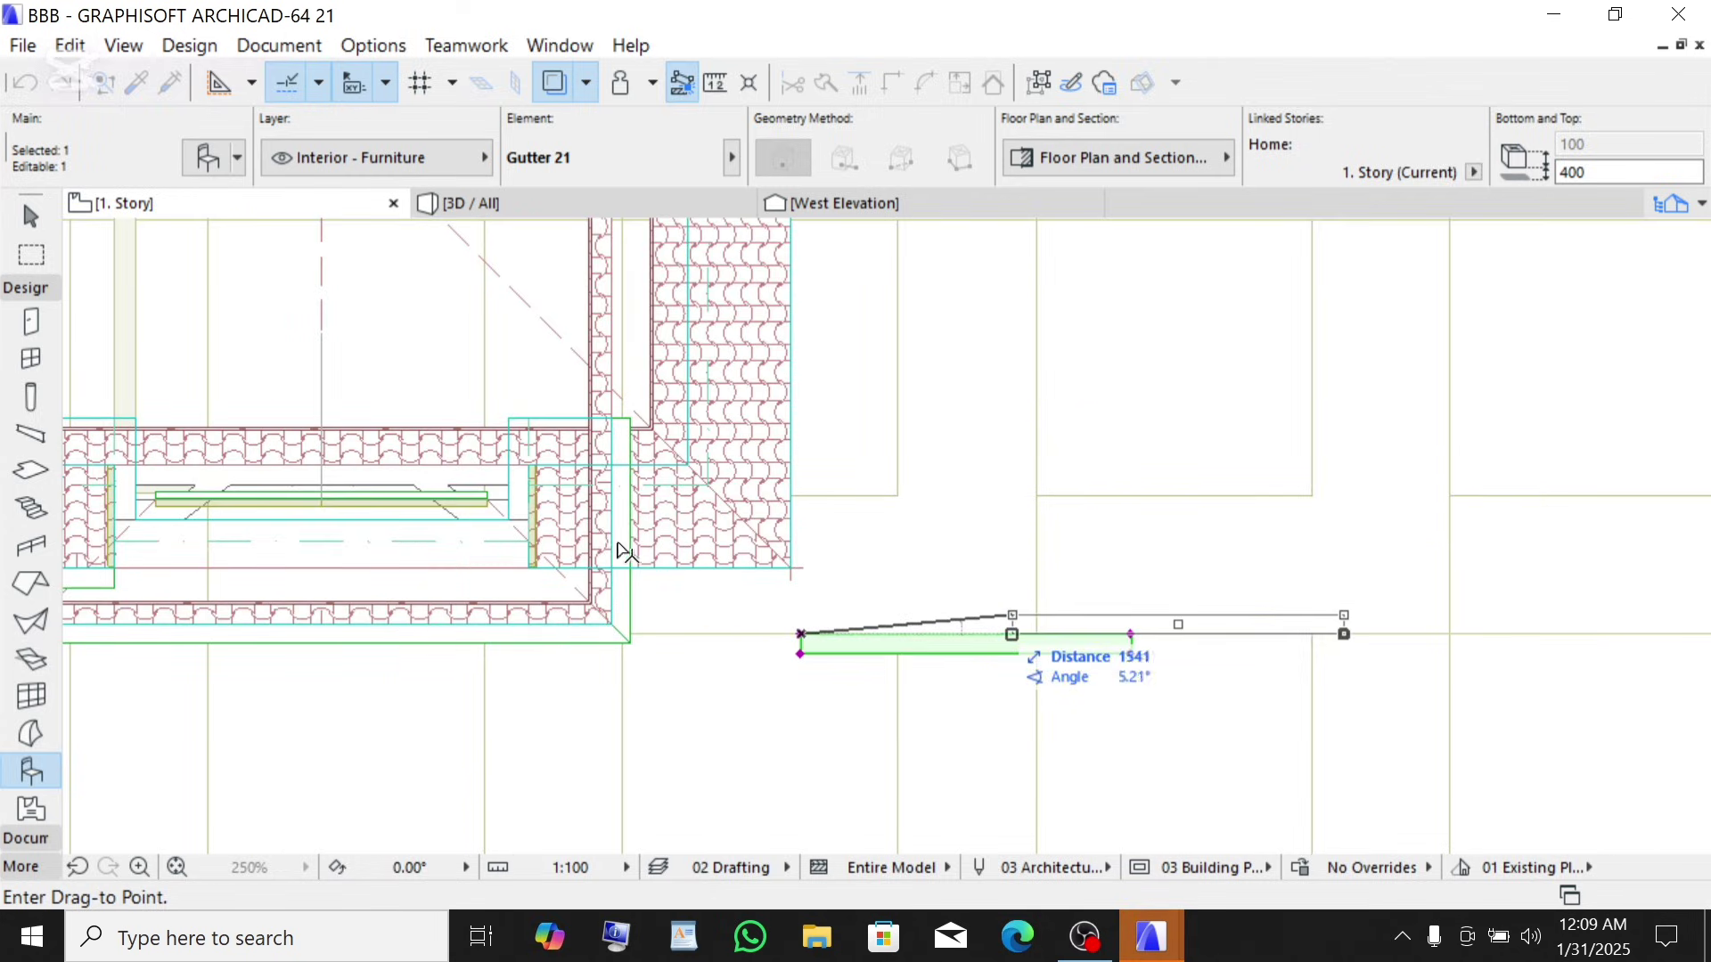
pyautogui.scroll(4, 560, 560)
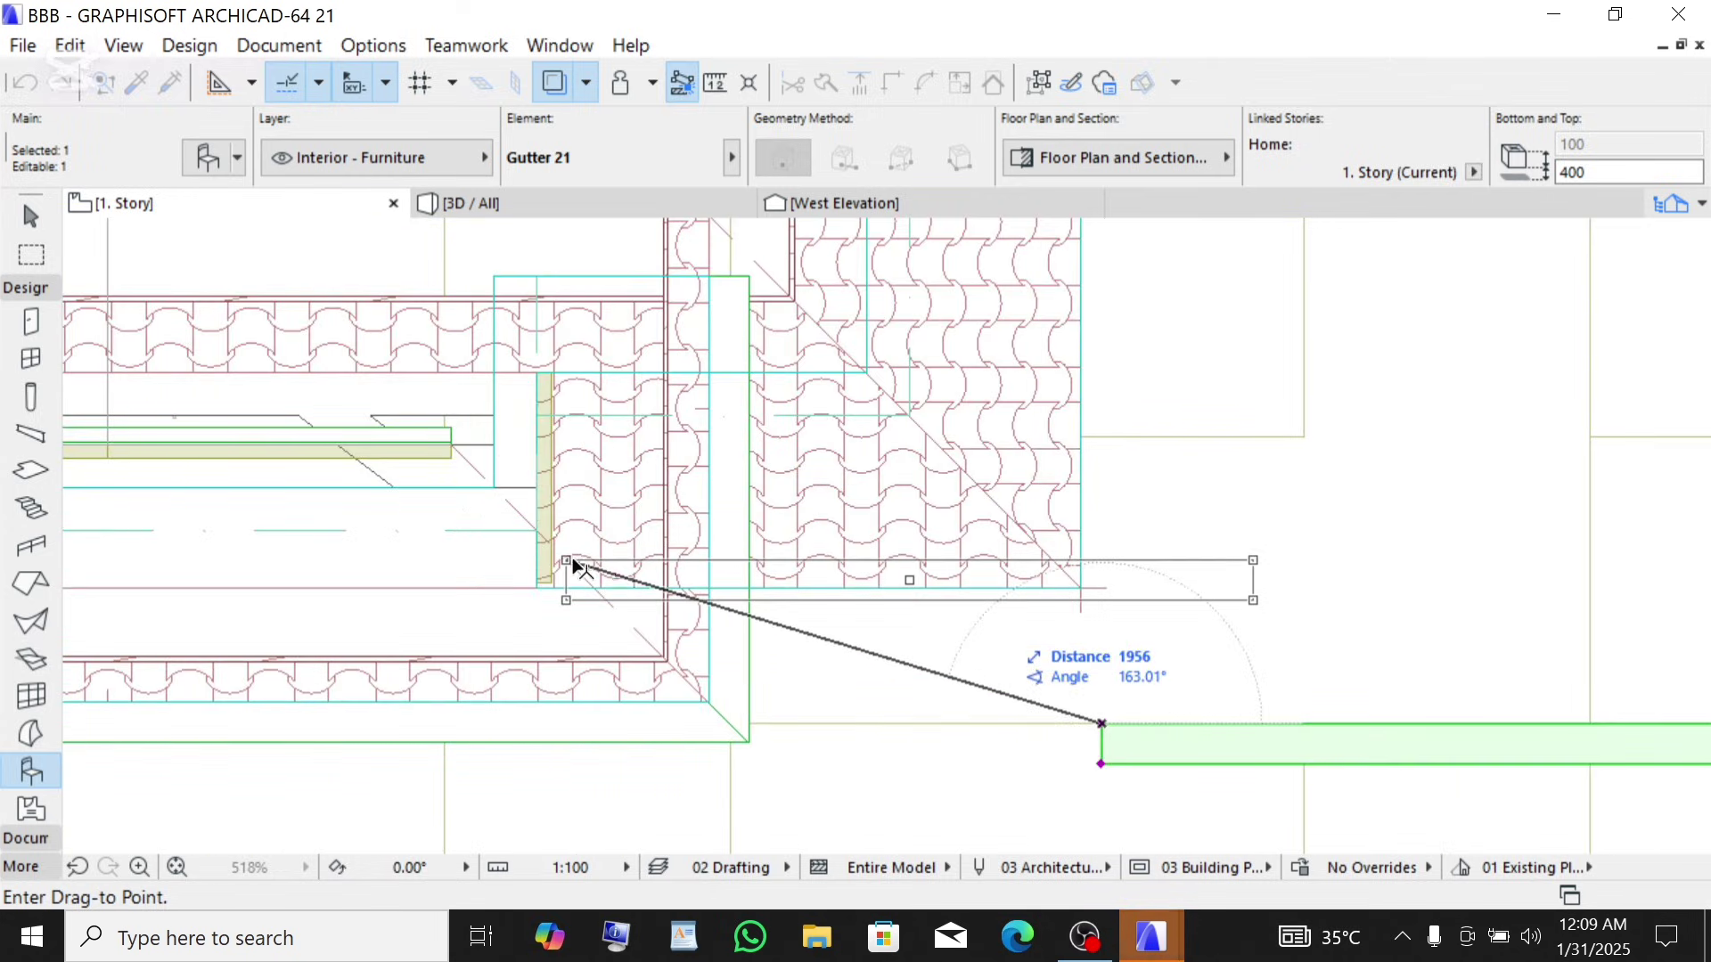
pyautogui.scroll(-2, 802, 700)
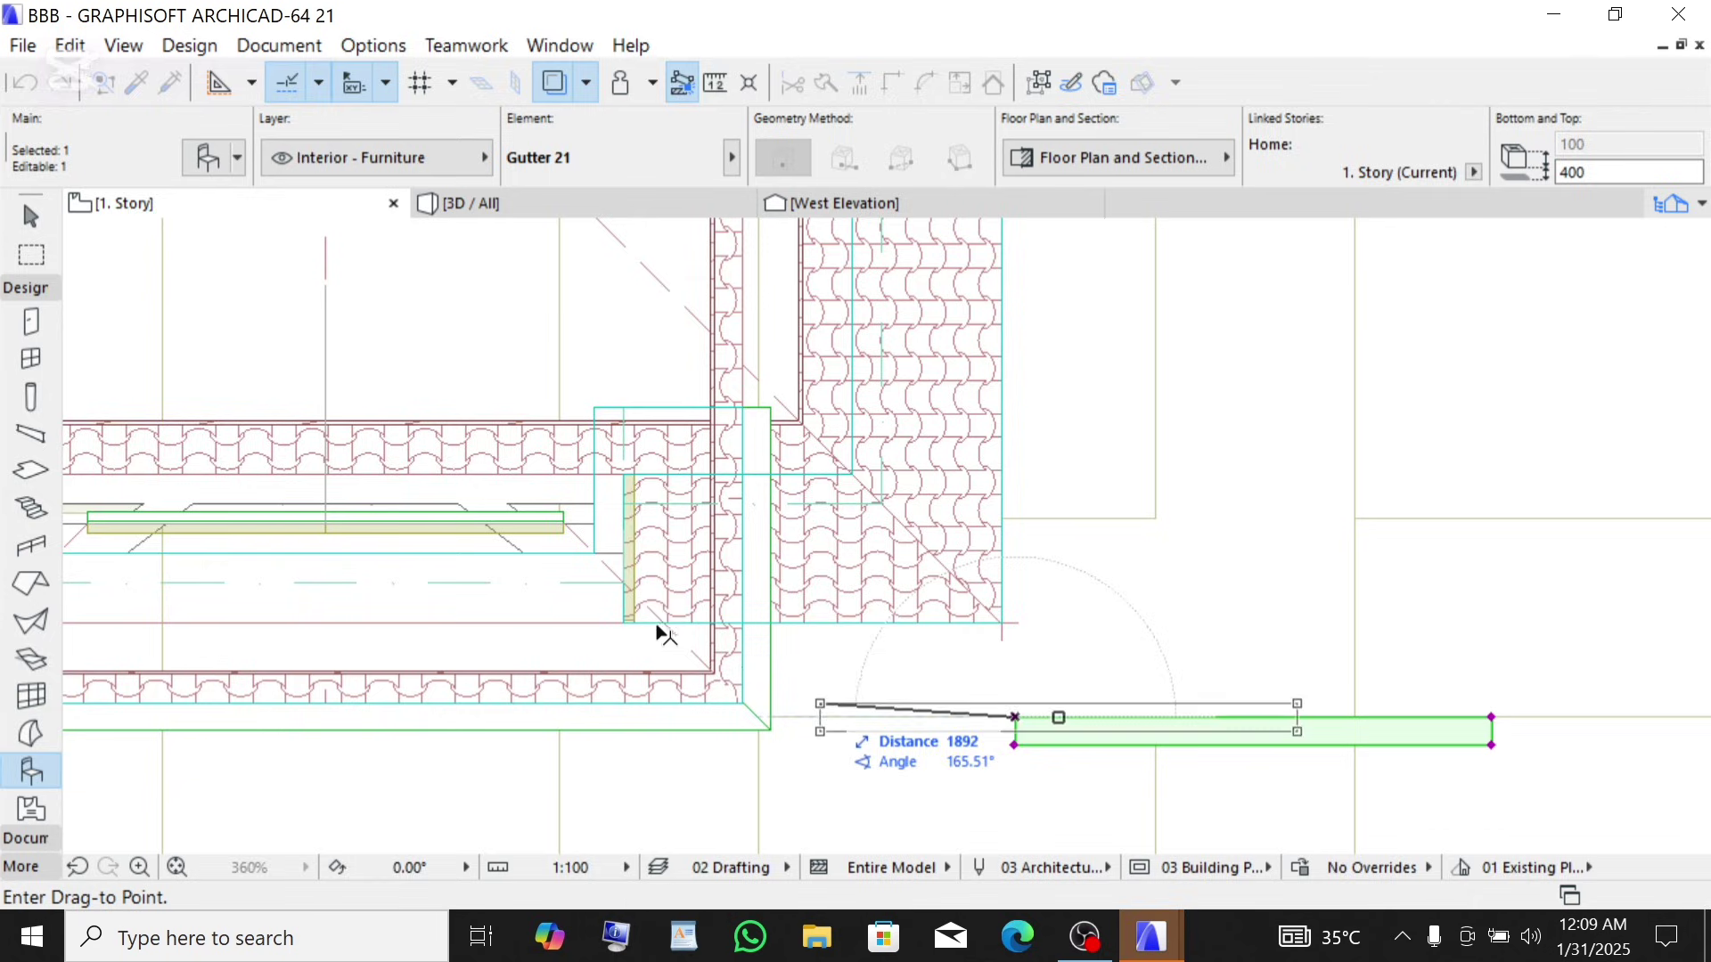
pyautogui.scroll(1, 675, 631)
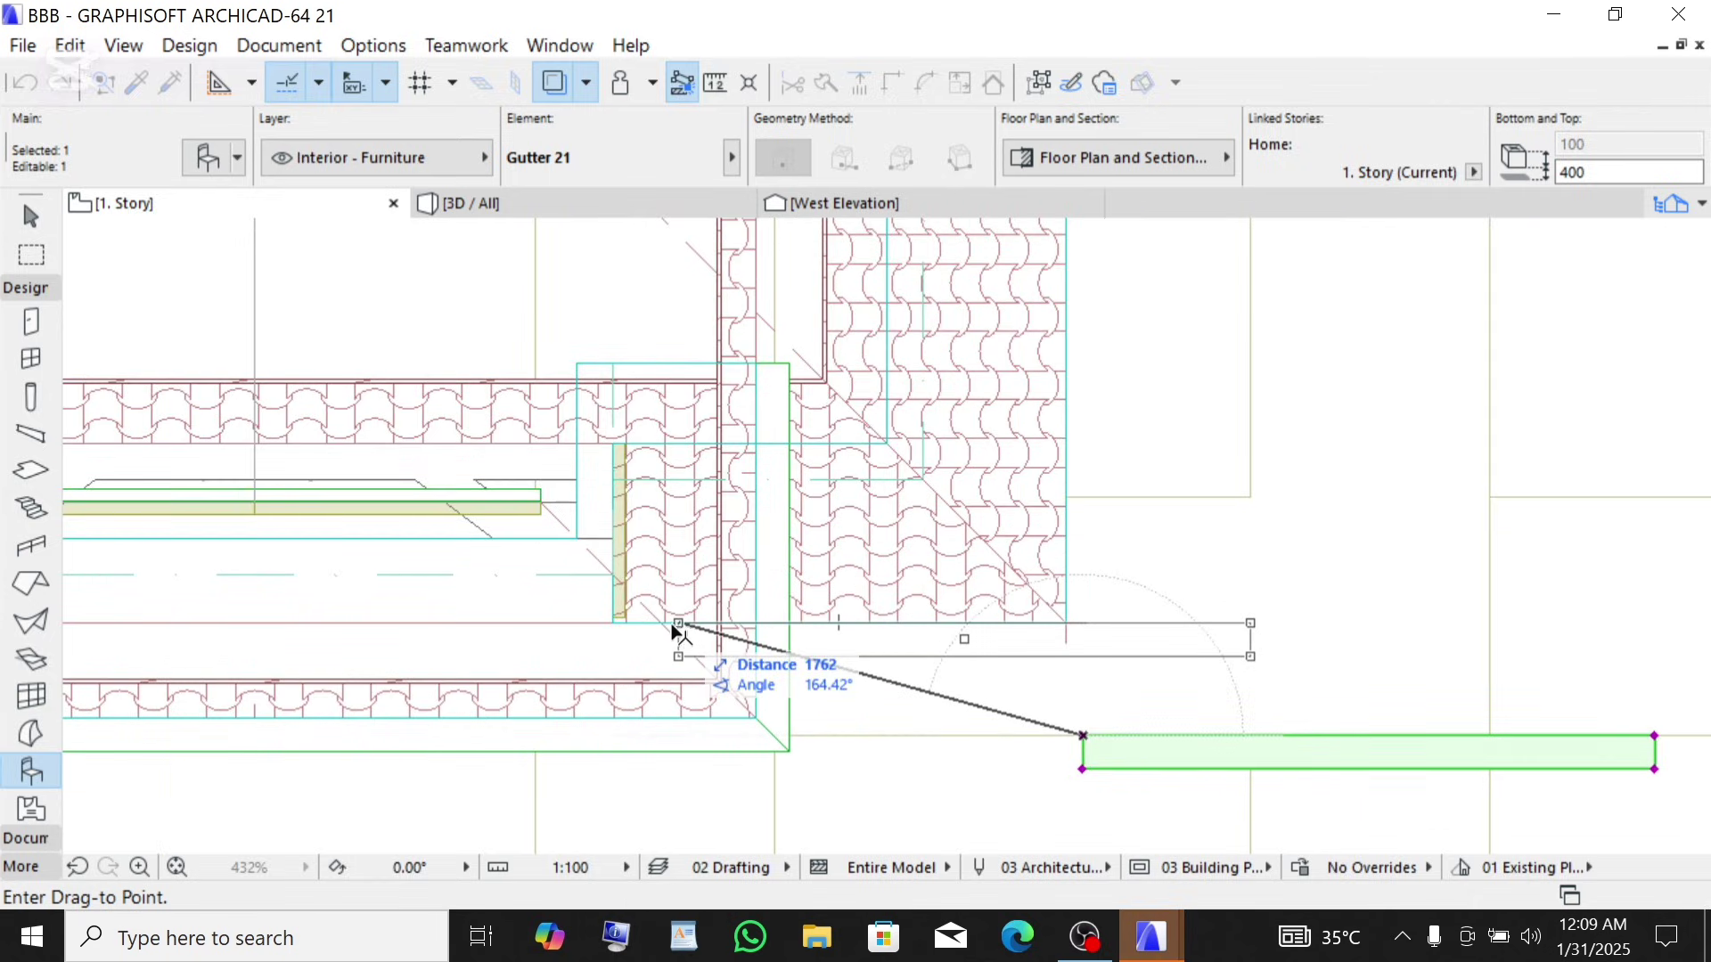
pyautogui.click(622, 631)
# - Shorten the gutter to a horizontal length of 1900 so its outer end meets the roof corner
pyautogui.scroll(4, 1241, 684)
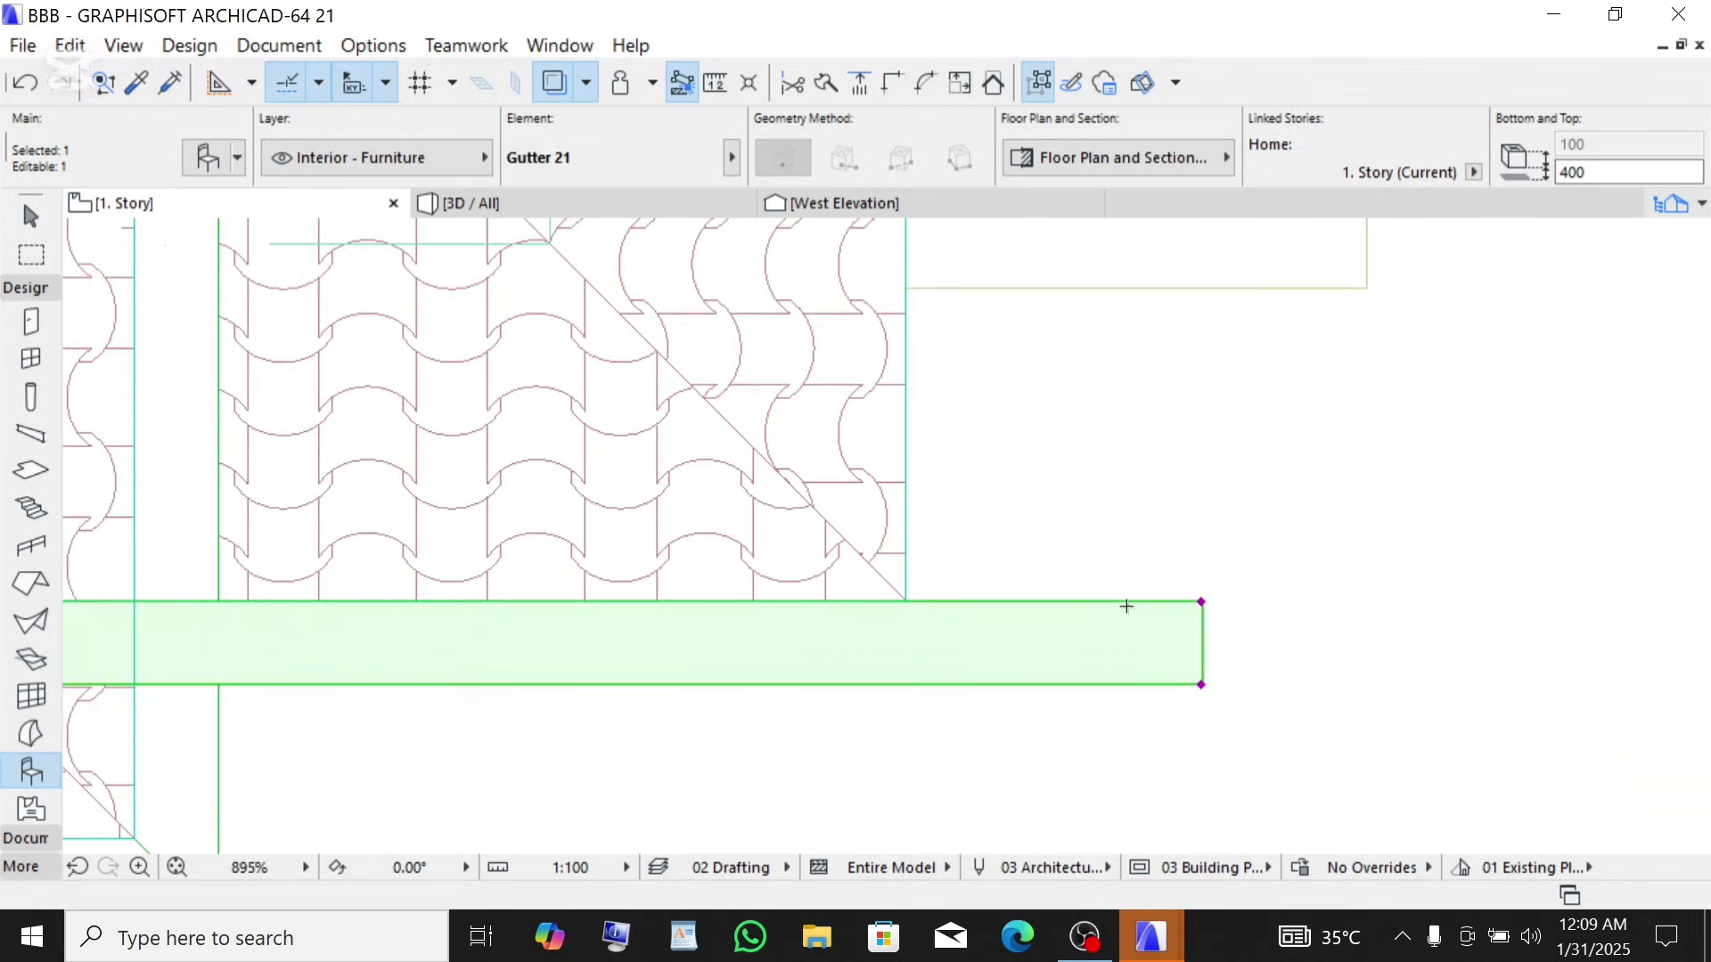
pyautogui.scroll(1, 1203, 590)
pyautogui.click(1202, 602)
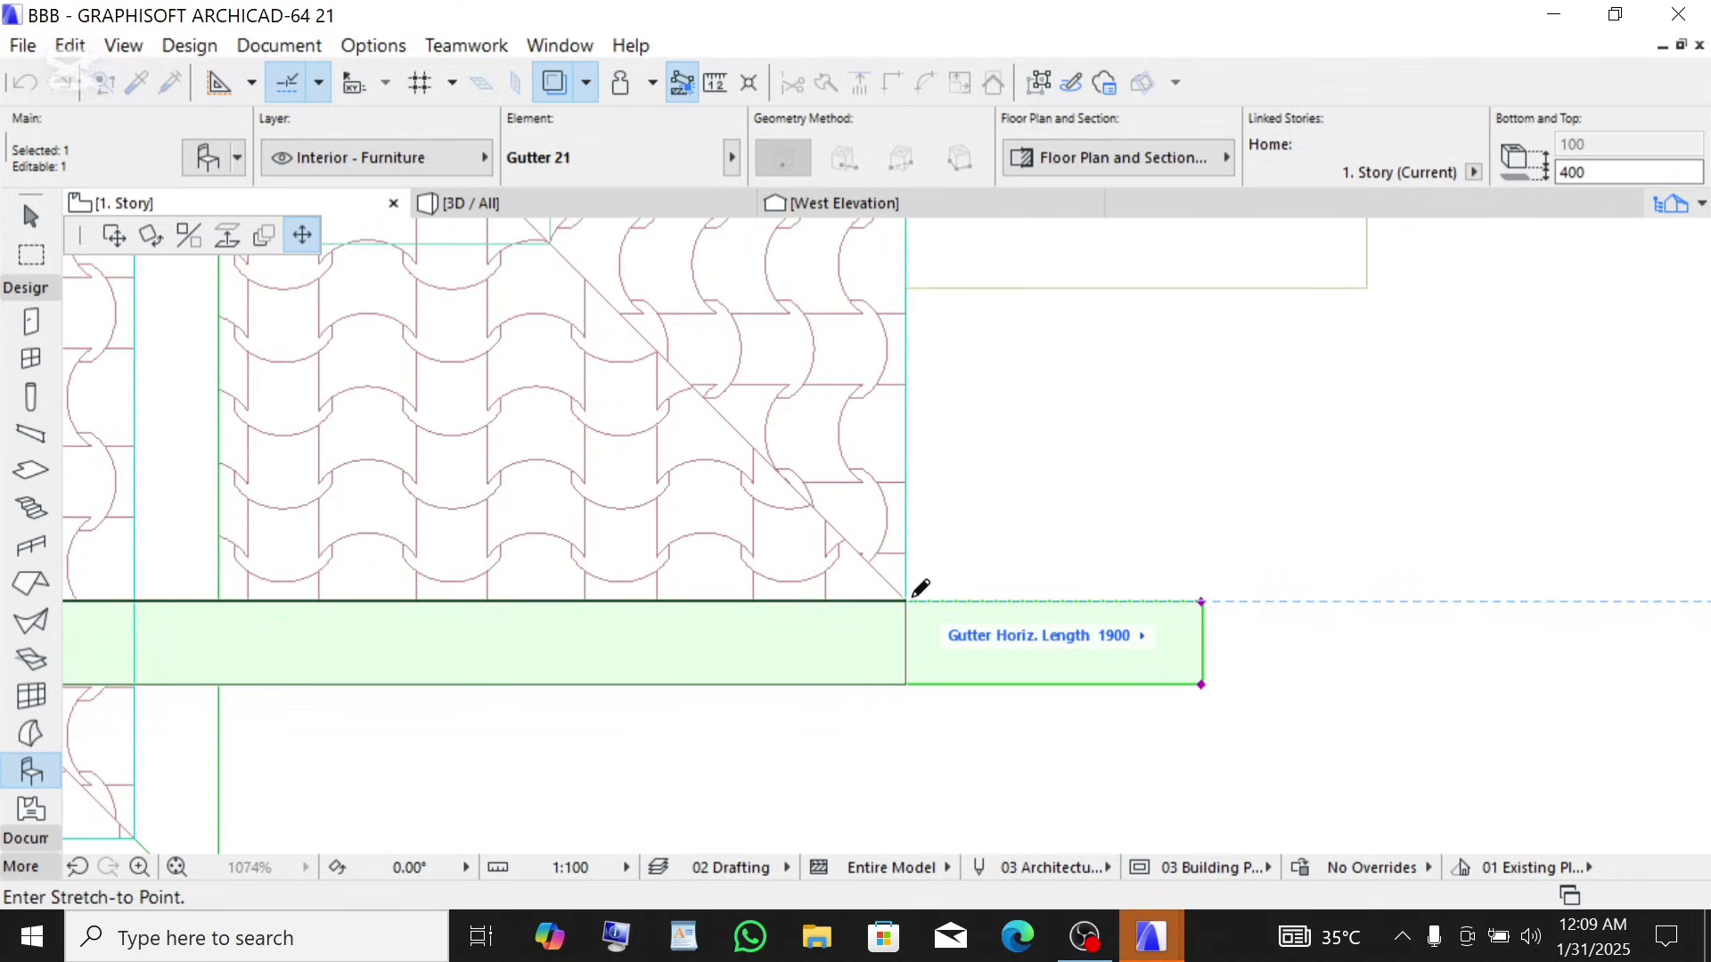
pyautogui.click(919, 589)
# - Set the gutter's right end cap angle to 45° in line with the roof's hip line
pyautogui.scroll(-7, 1310, 619)
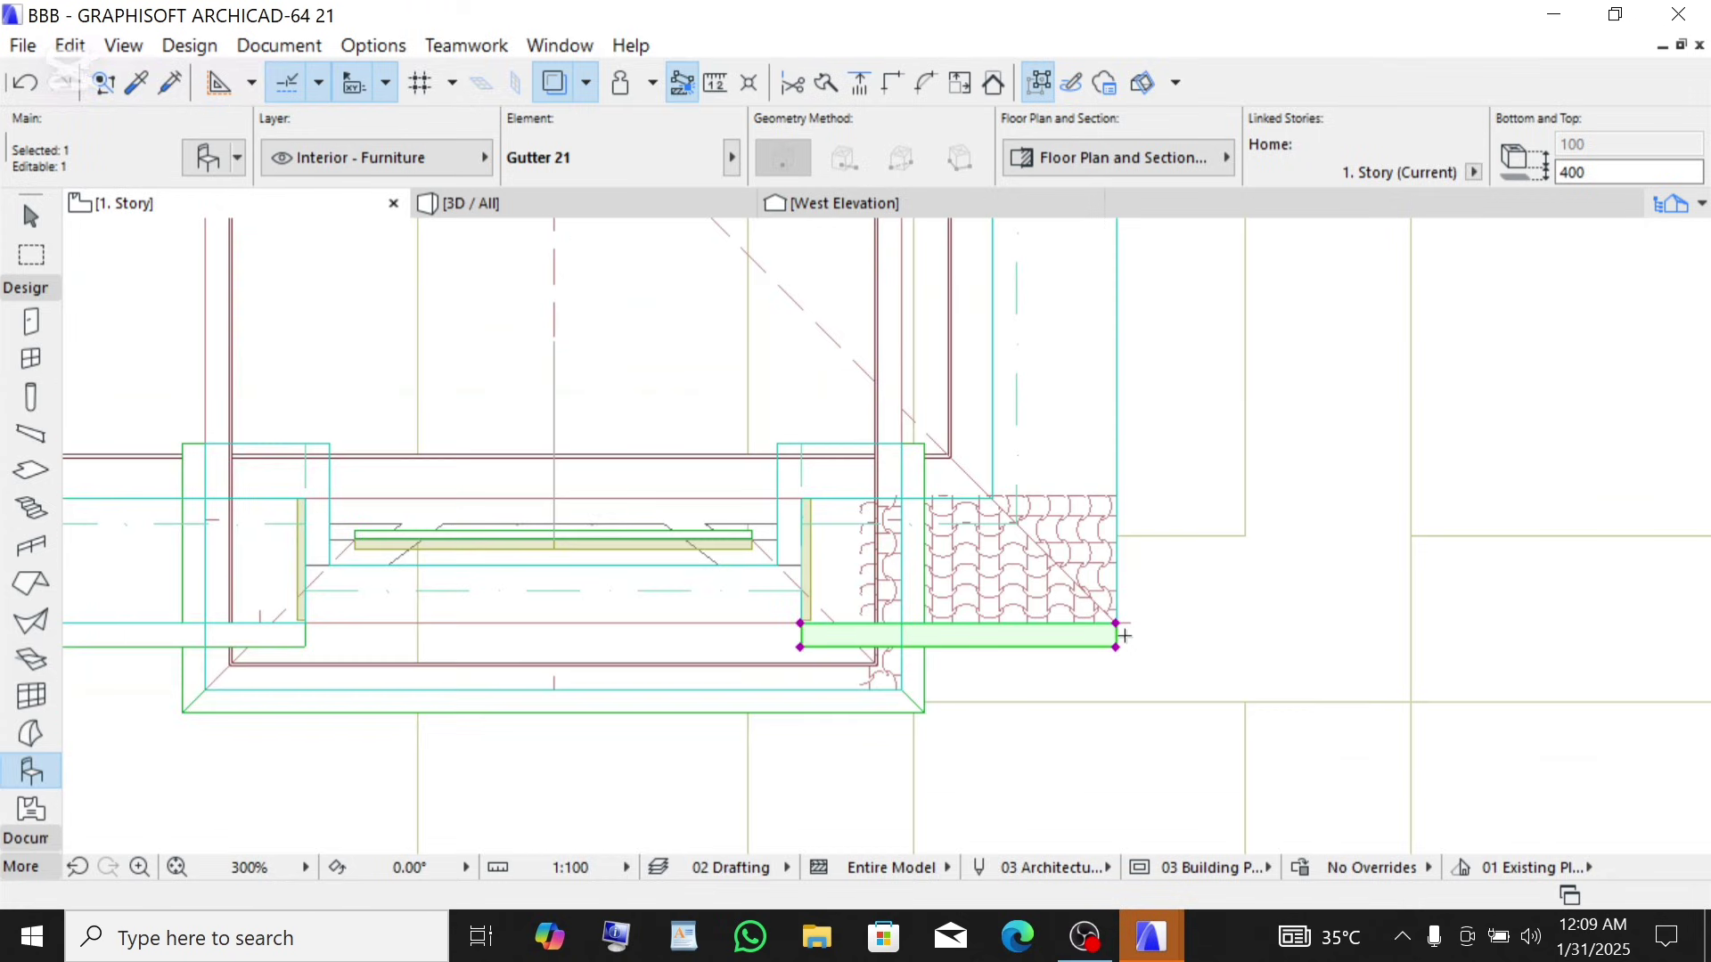
pyautogui.scroll(5, 1132, 620)
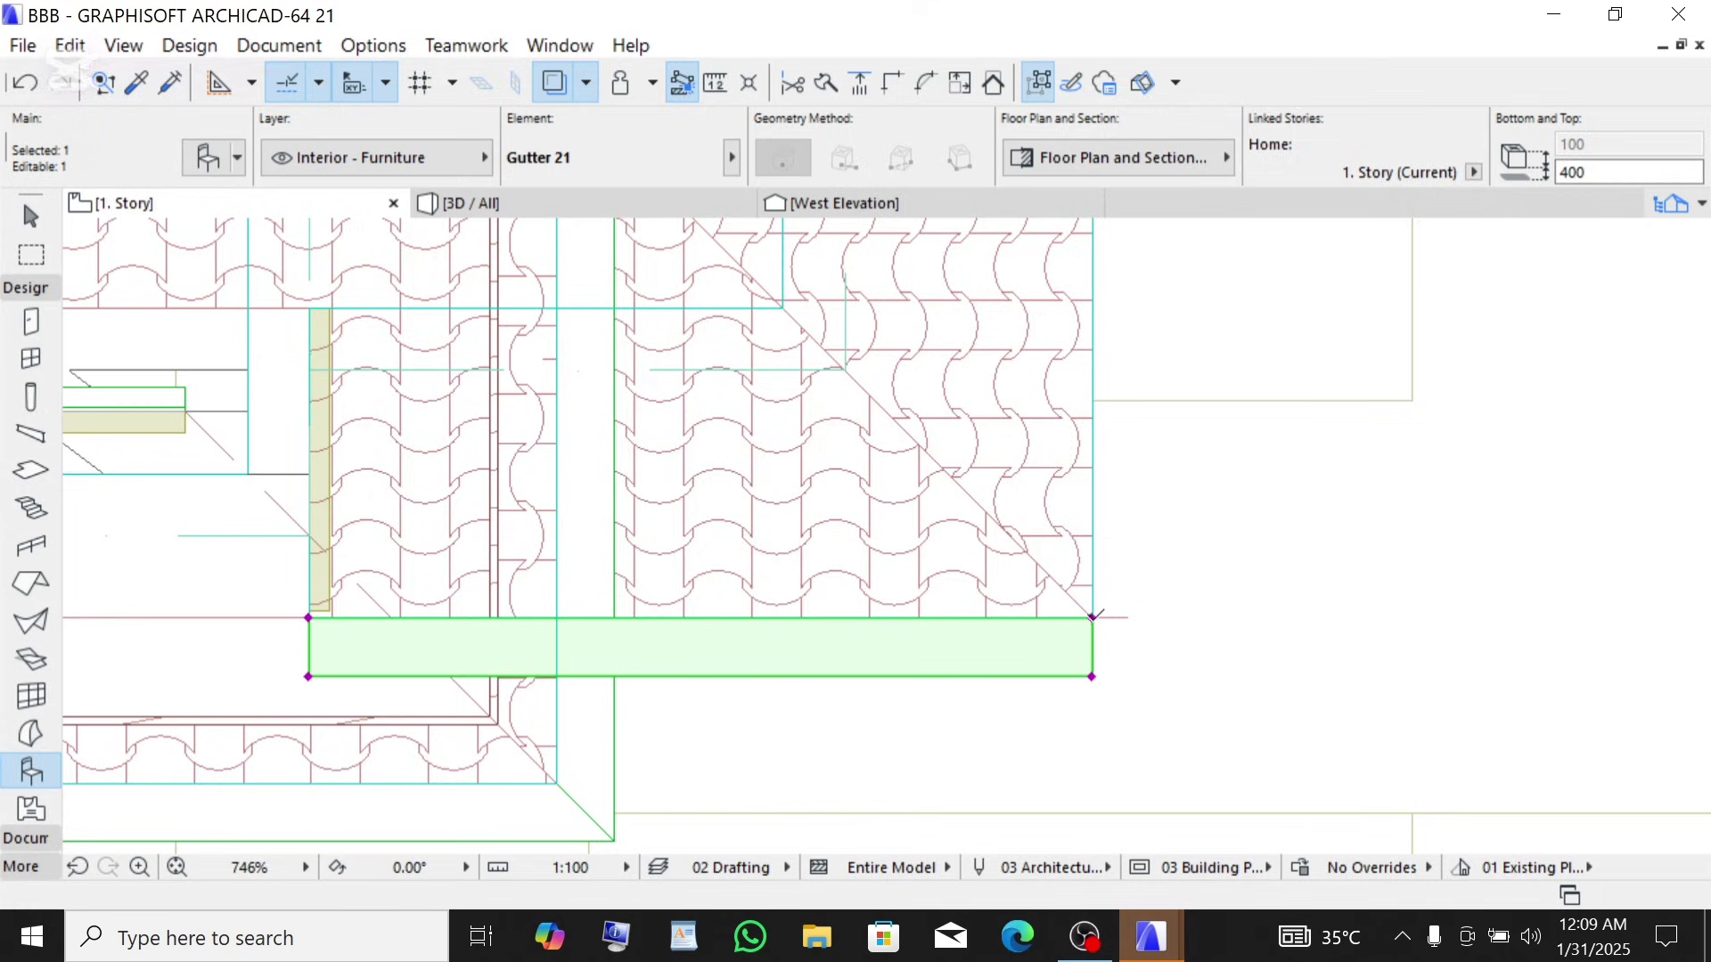
pyautogui.click(1092, 676)
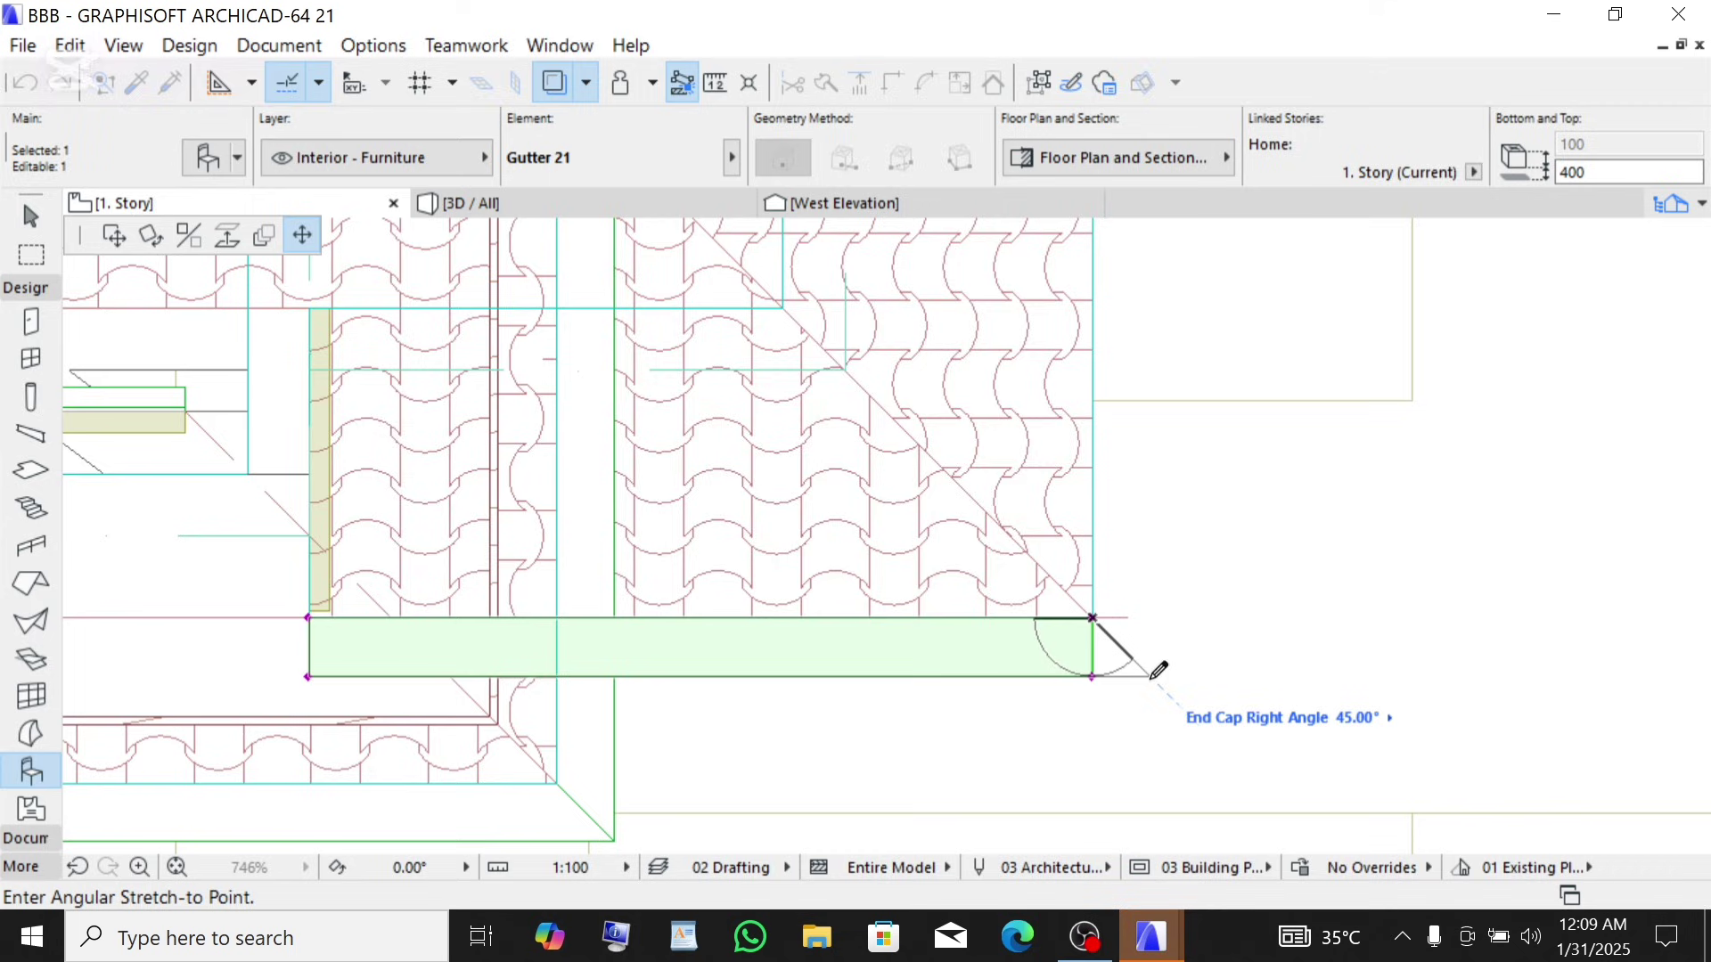
pyautogui.click(1157, 671)
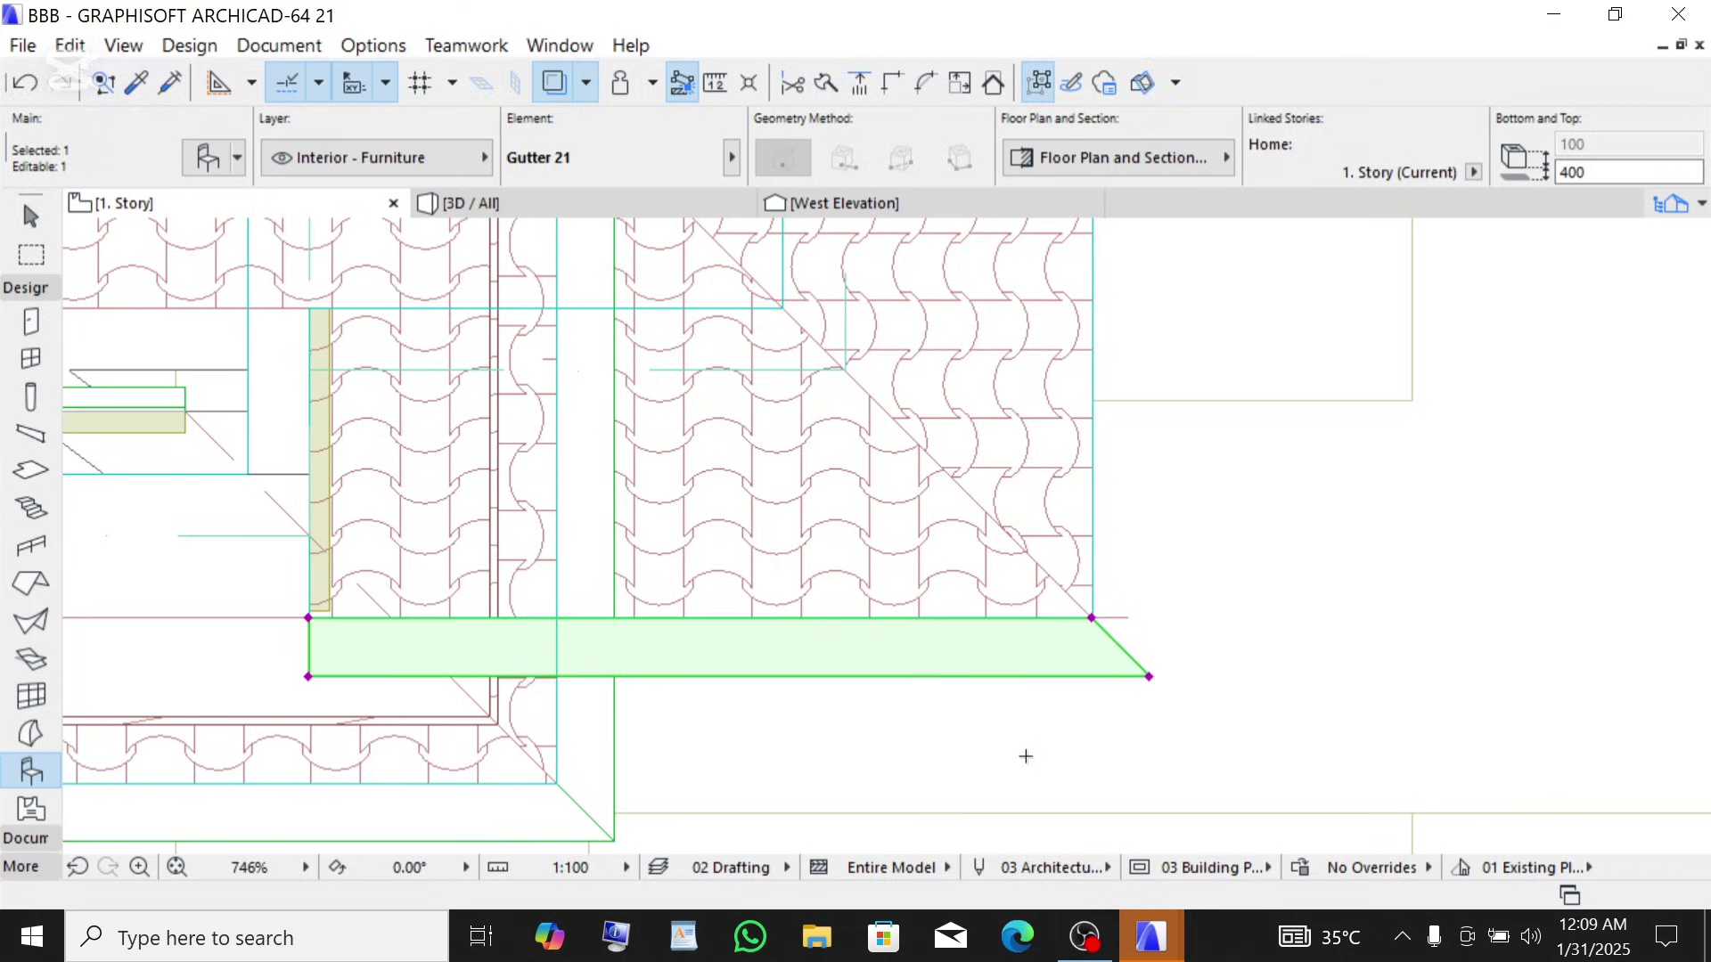
# - Mirror a copy of the gutter about its 45° mitred end so the copy runs along the roof's adjacent vertical eave
pyautogui.scroll(-3, 1019, 733)
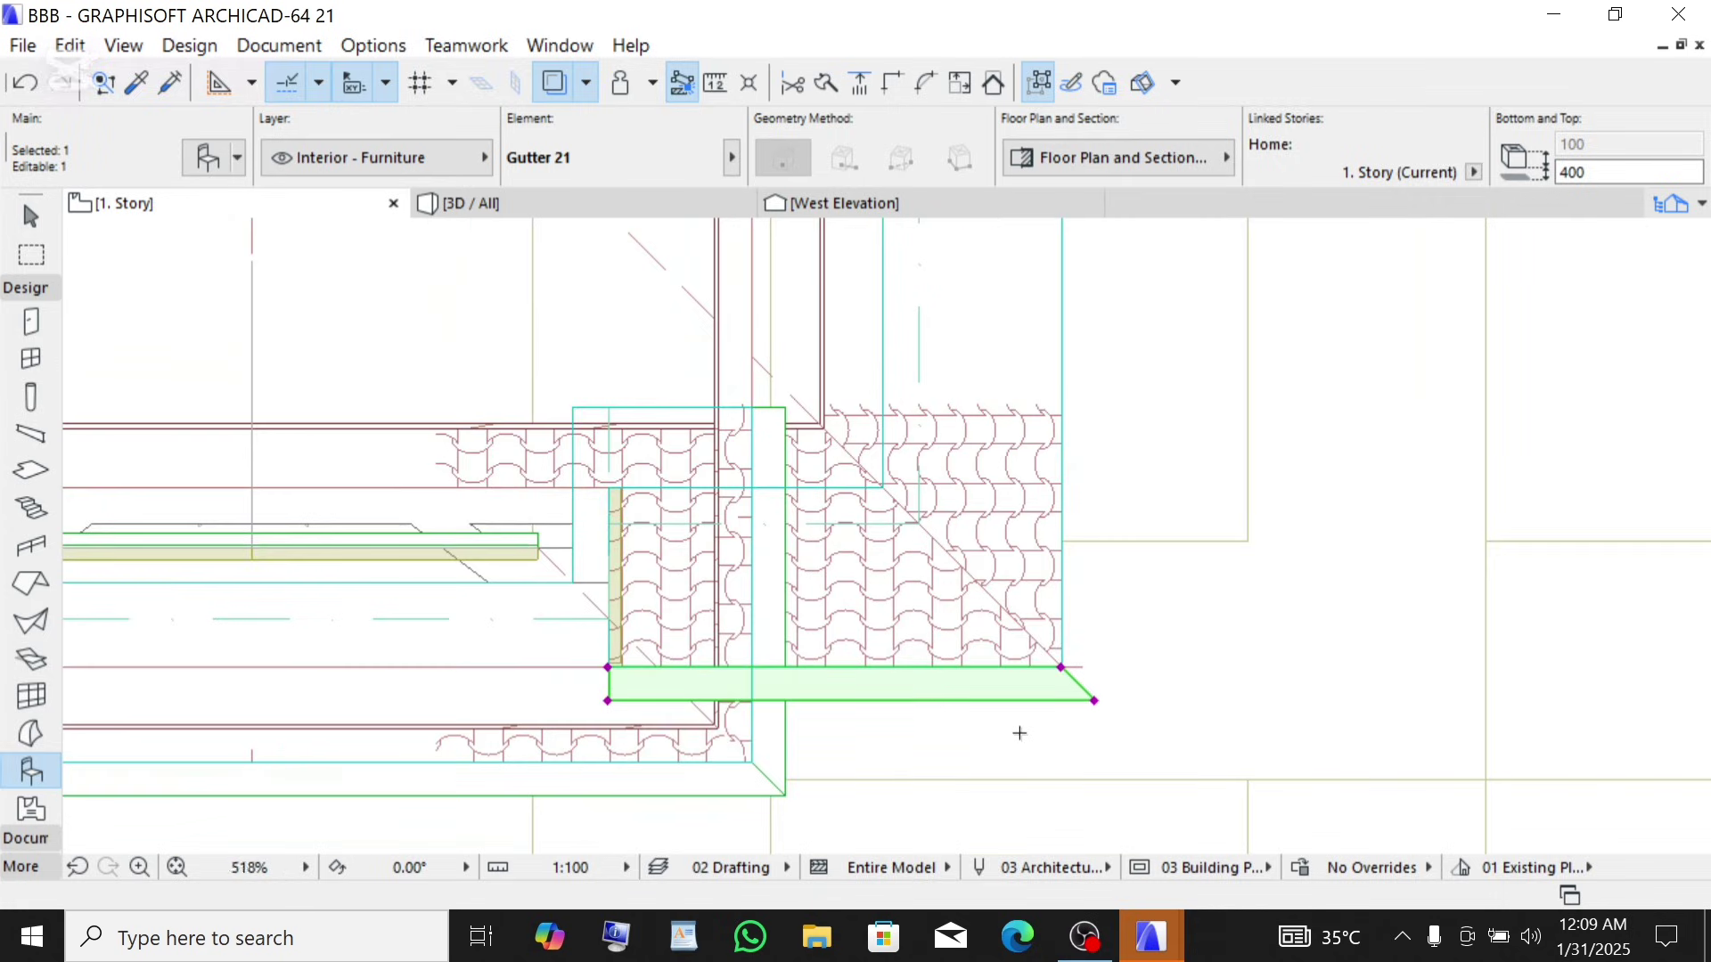
pyautogui.scroll(4, 1054, 668)
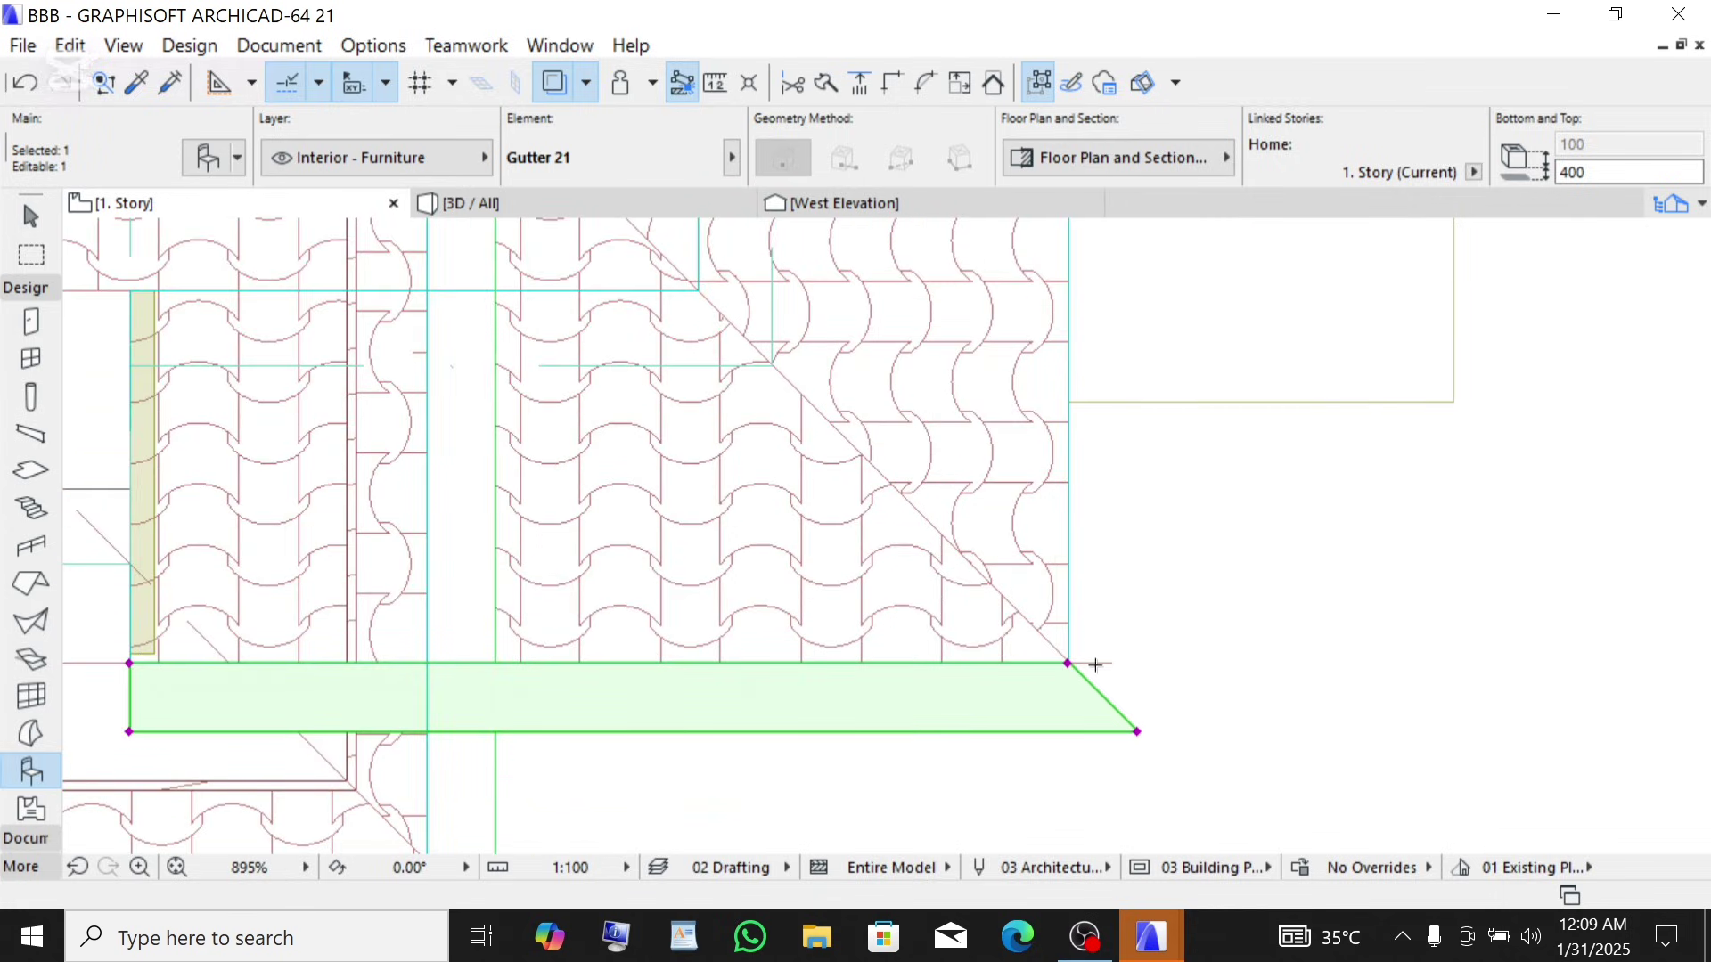
pyautogui.scroll(-1, 1095, 664)
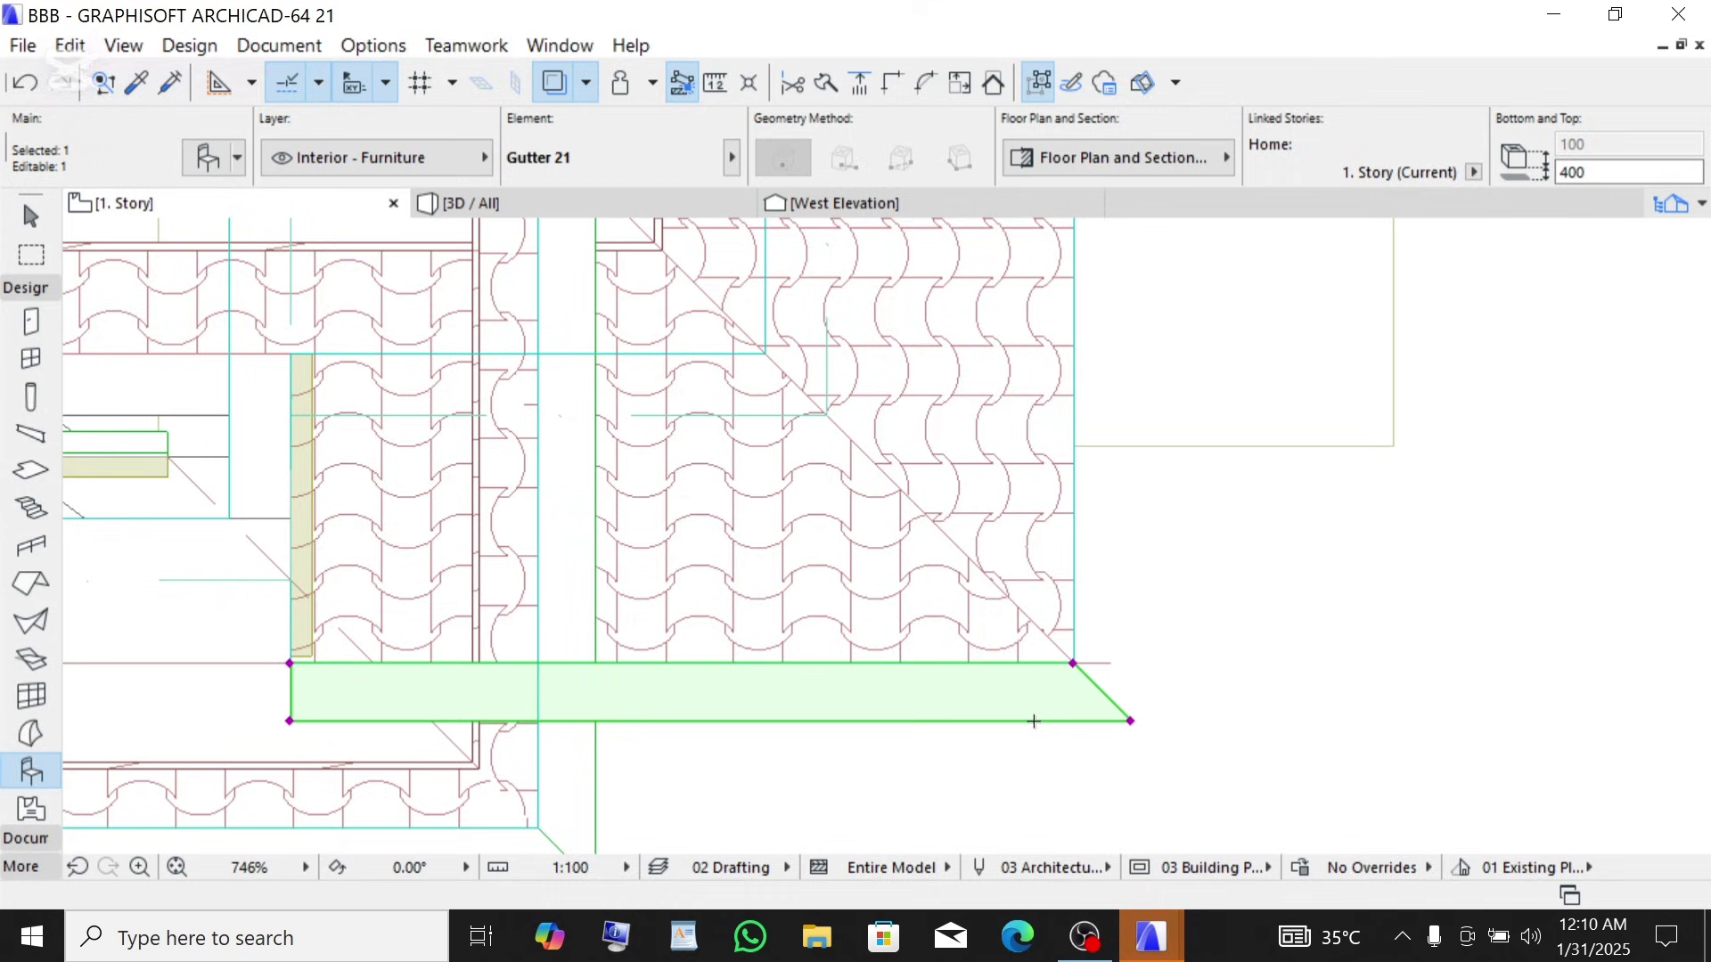
pyautogui.press('shift')
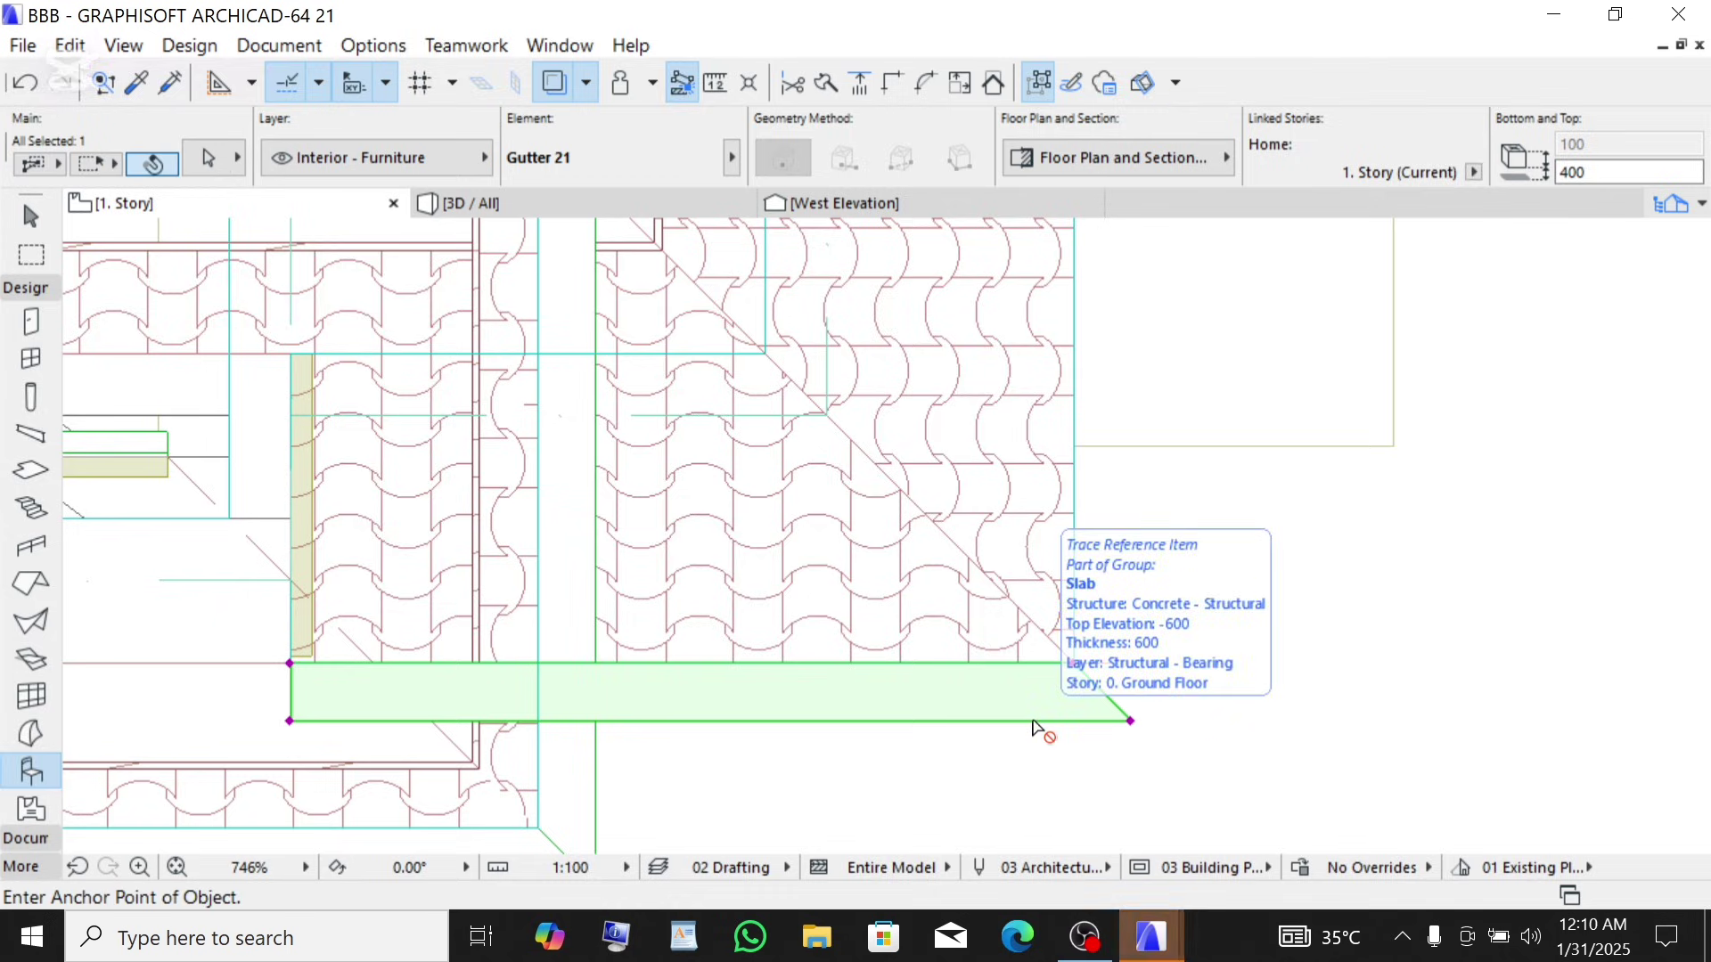
pyautogui.hotkey('ctrl', 'alt', 'm')
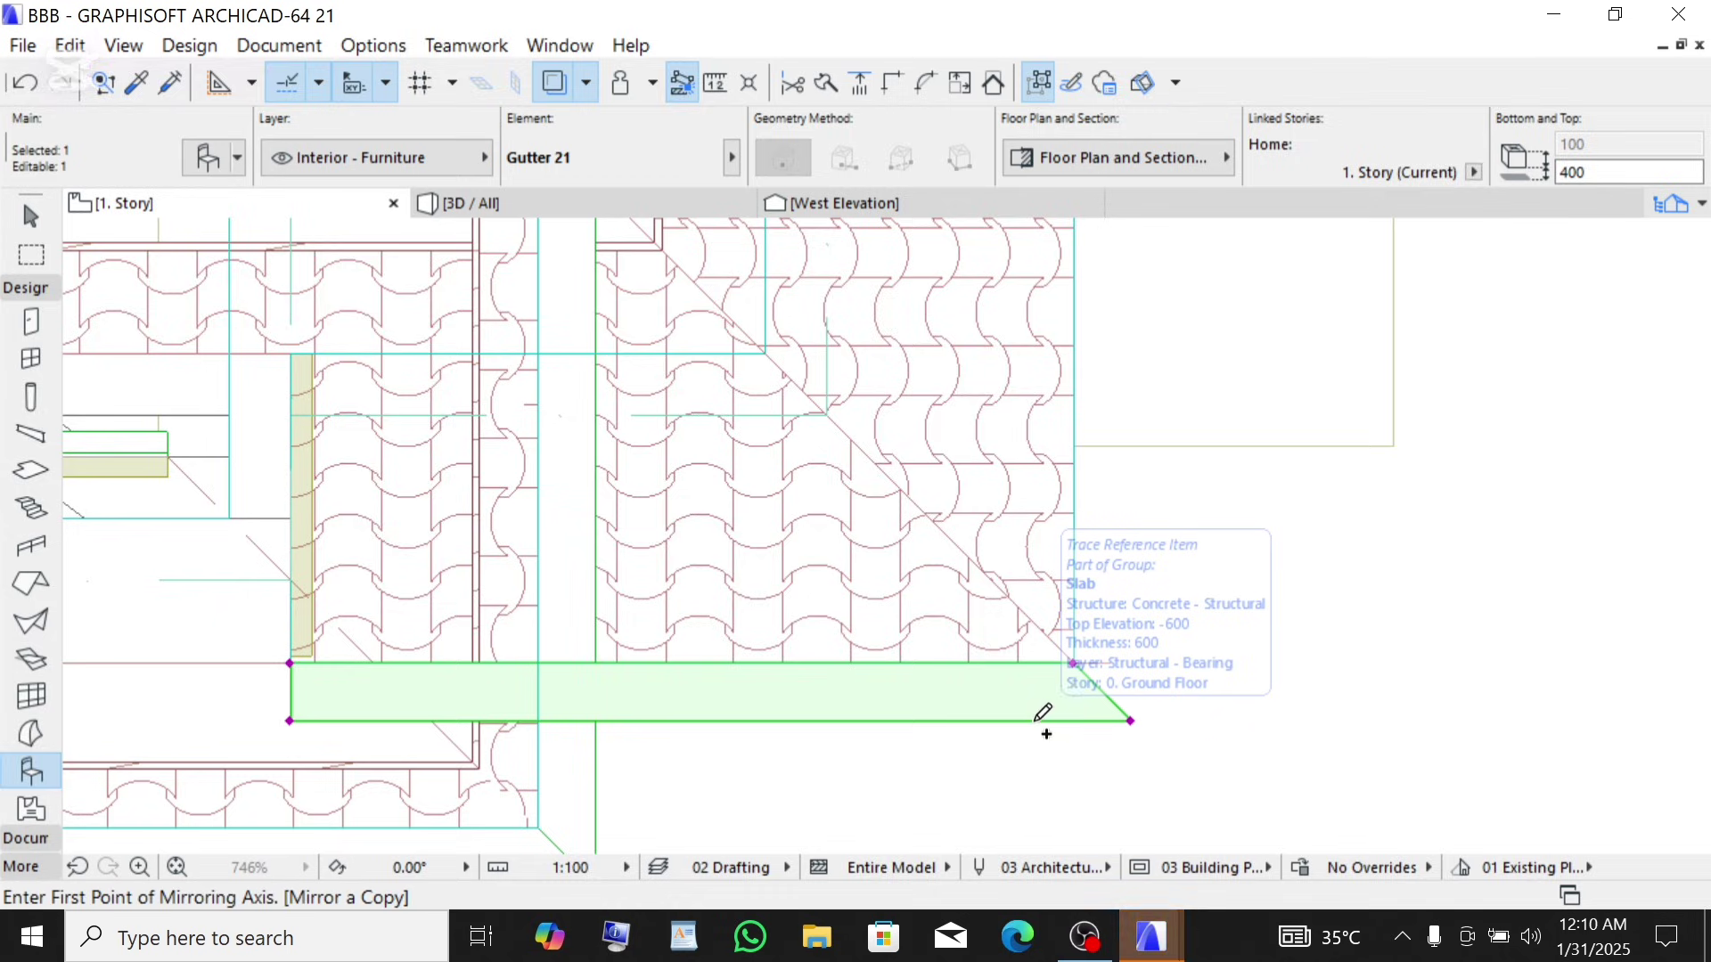
pyautogui.click(1129, 720)
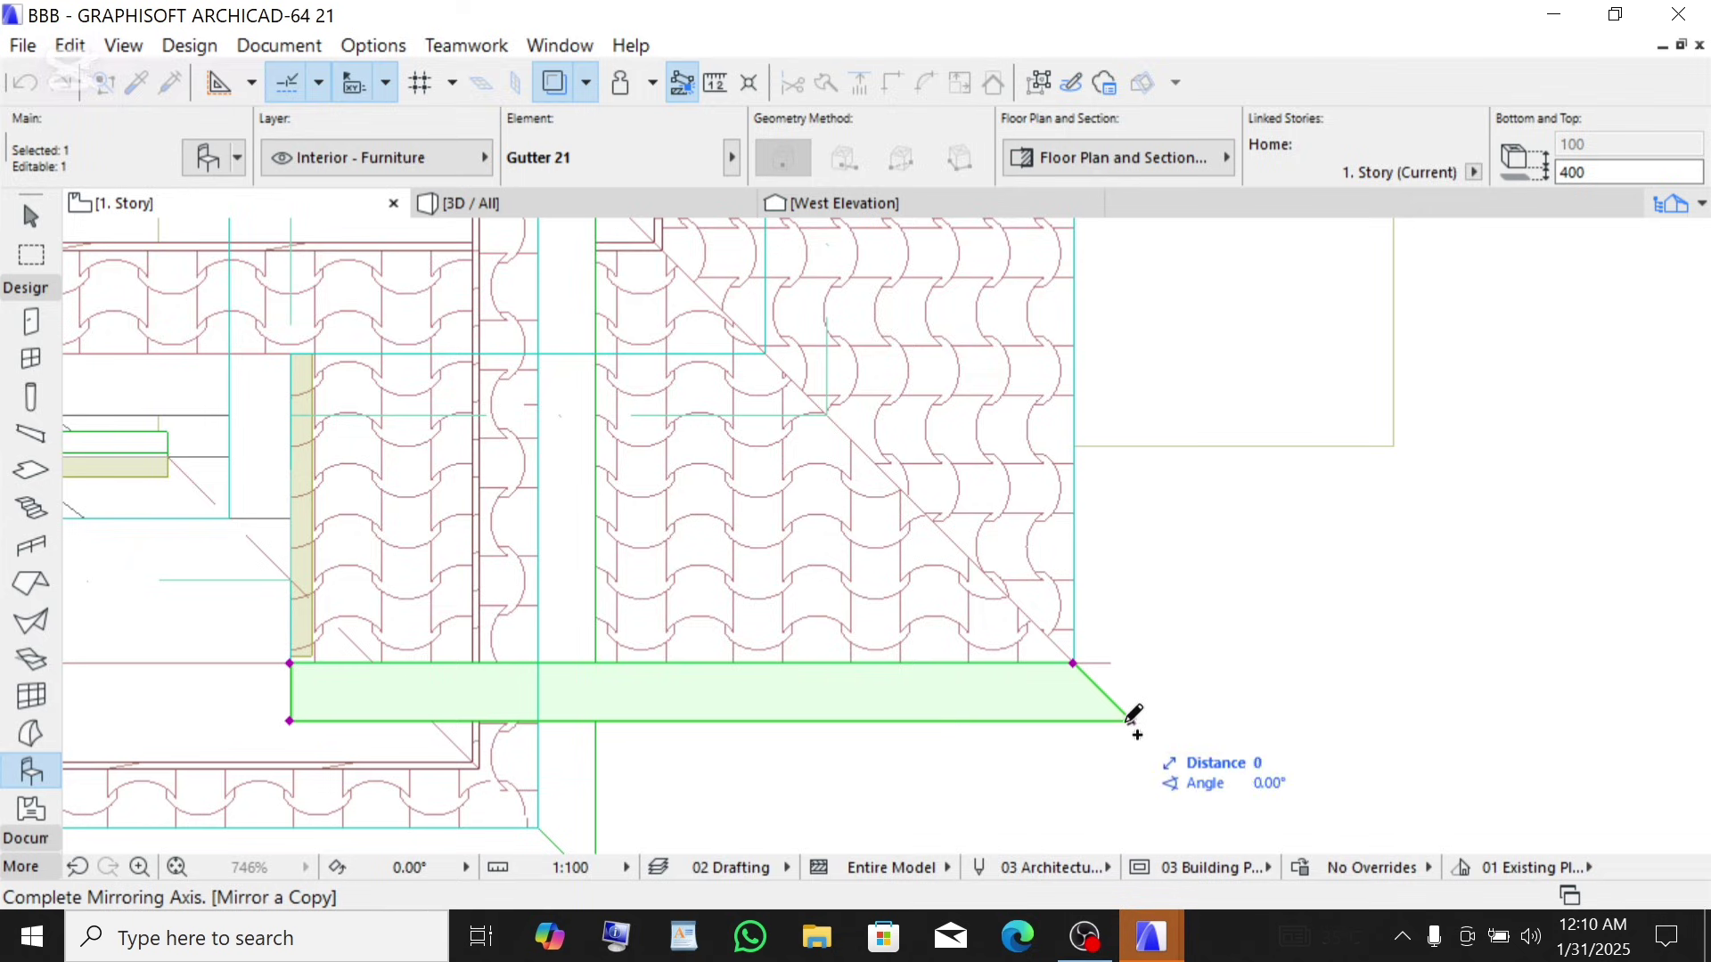
pyautogui.click(1076, 663)
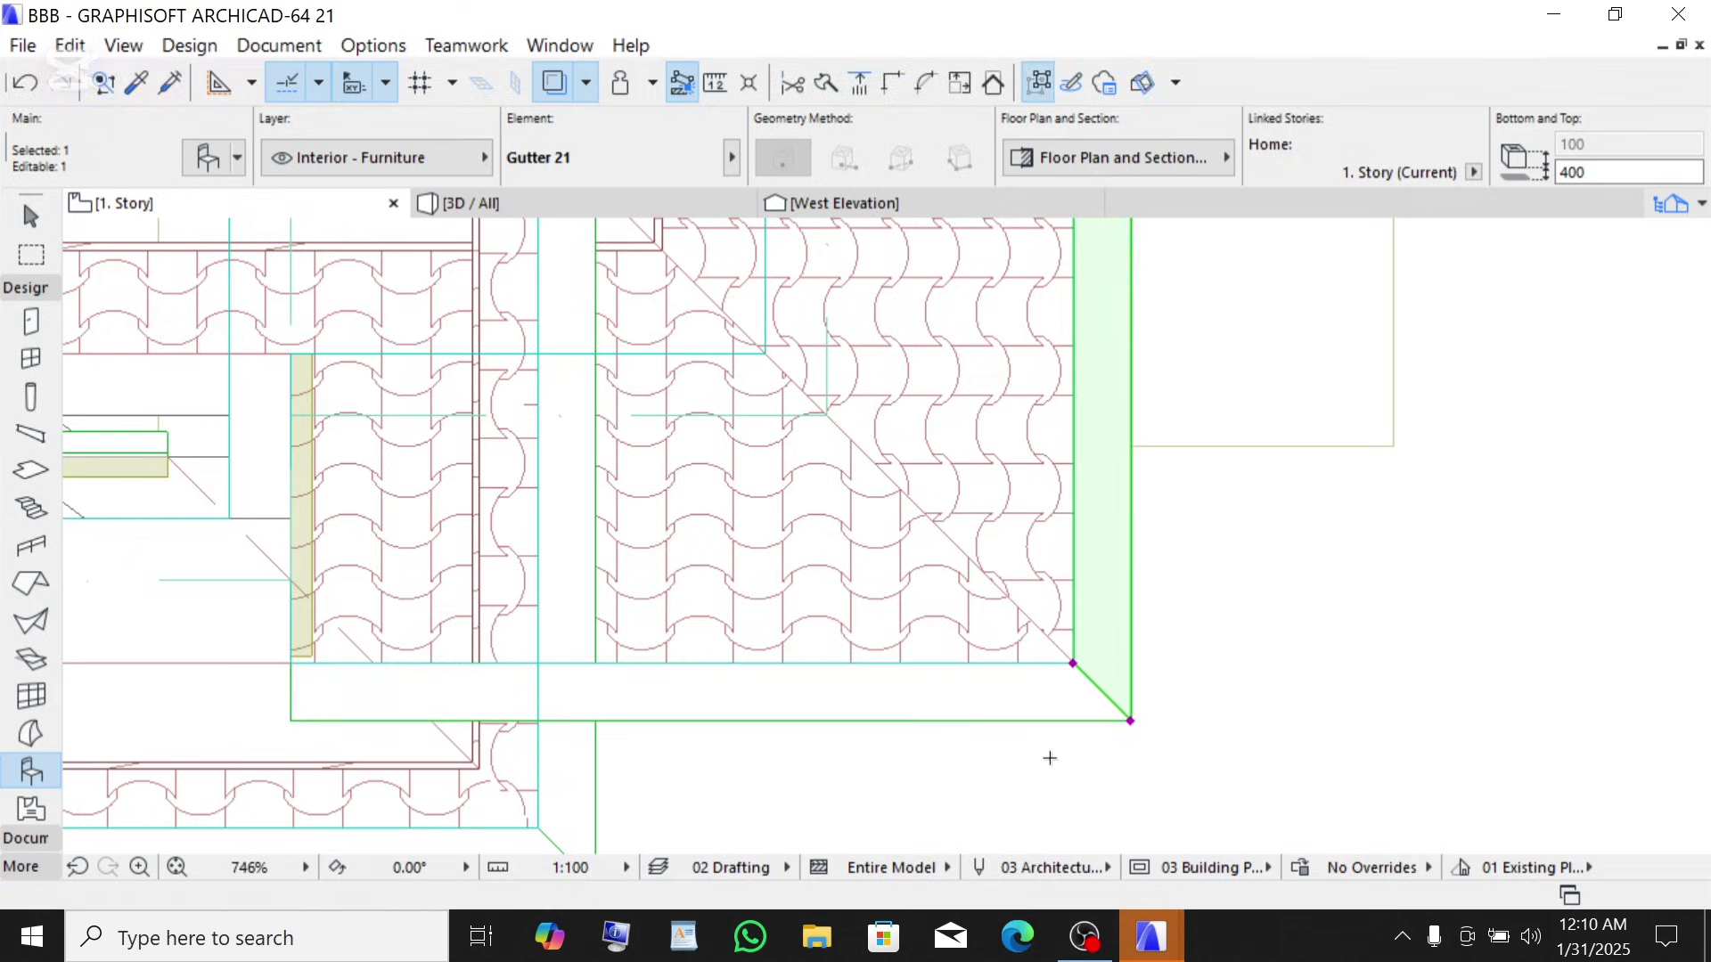
# - Stretch the mirrored gutter's far end along the eave to the inner corner of the projecting roof's gutter, and deselect it
pyautogui.scroll(-5, 1056, 744)
pyautogui.scroll(-3, 1105, 588)
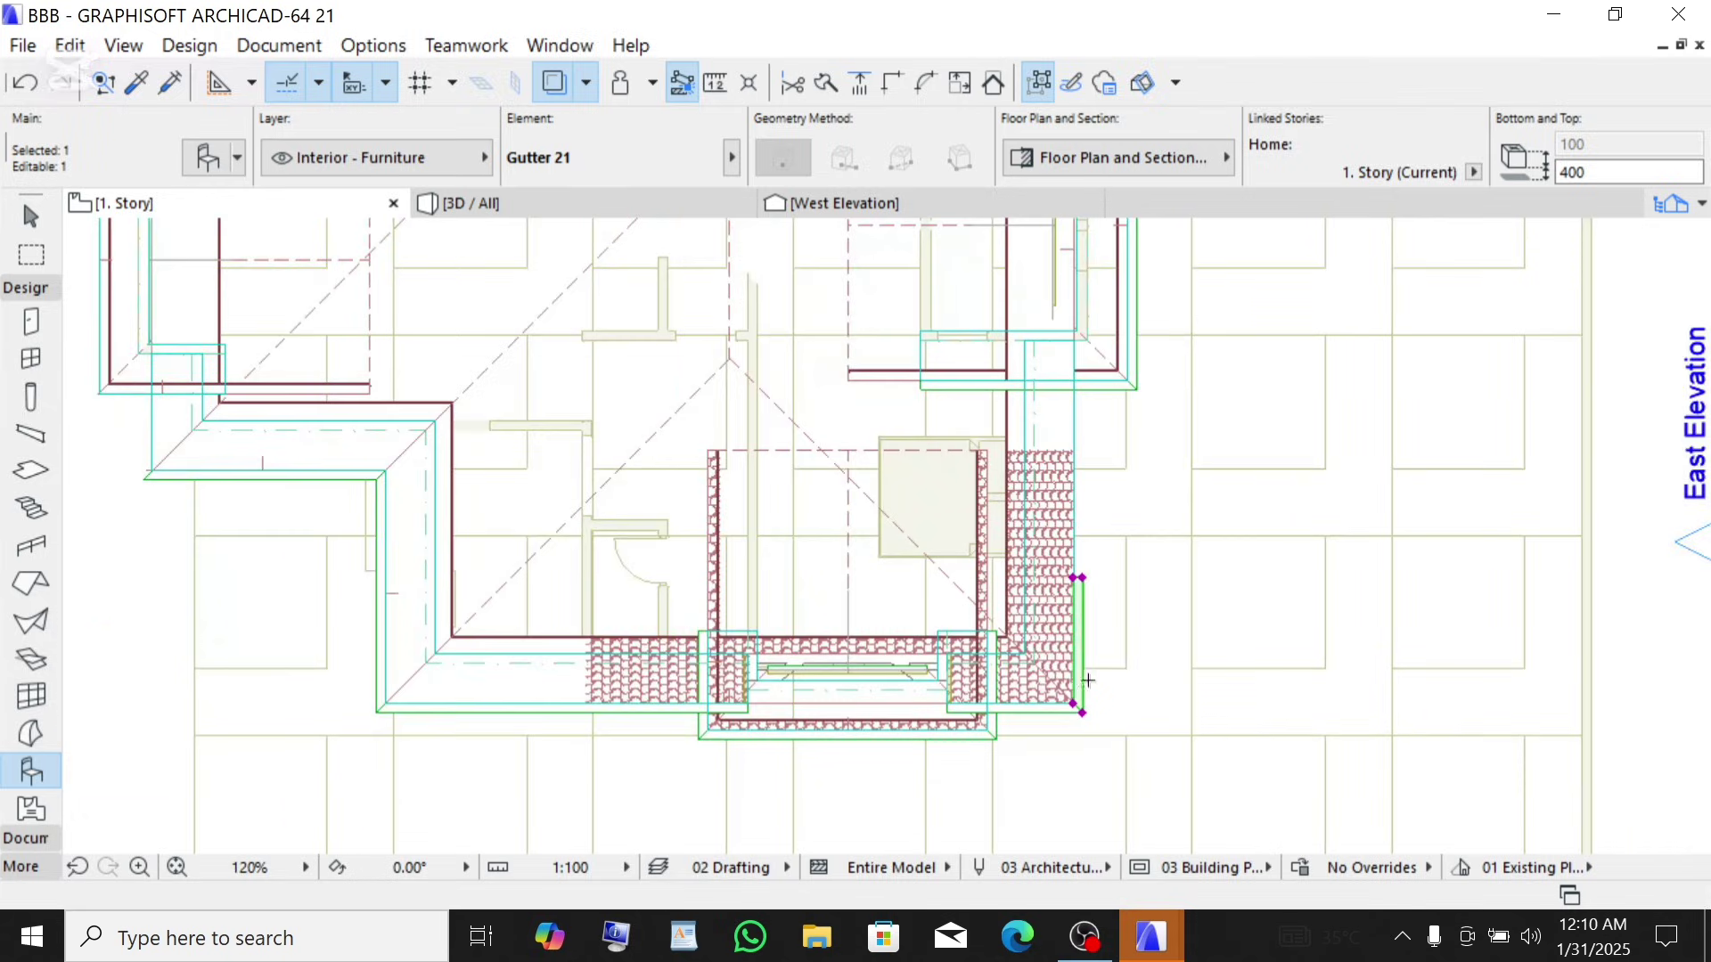
pyautogui.scroll(3, 1081, 458)
pyautogui.scroll(-1, 1089, 462)
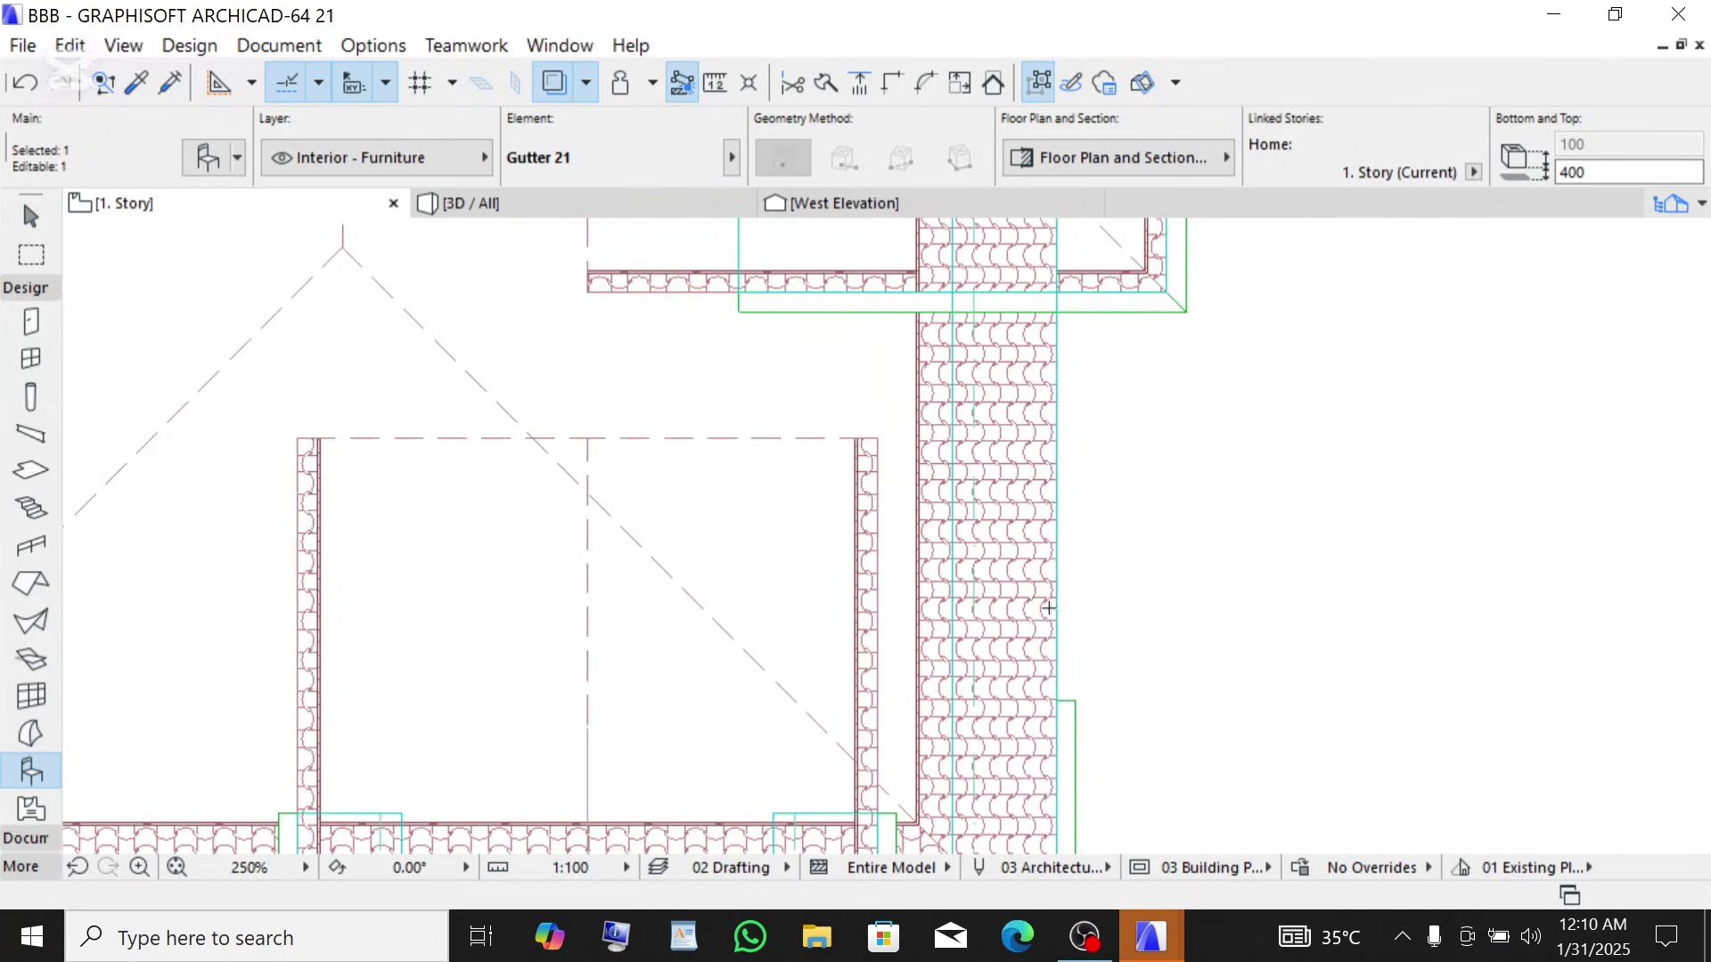
pyautogui.click(1056, 698)
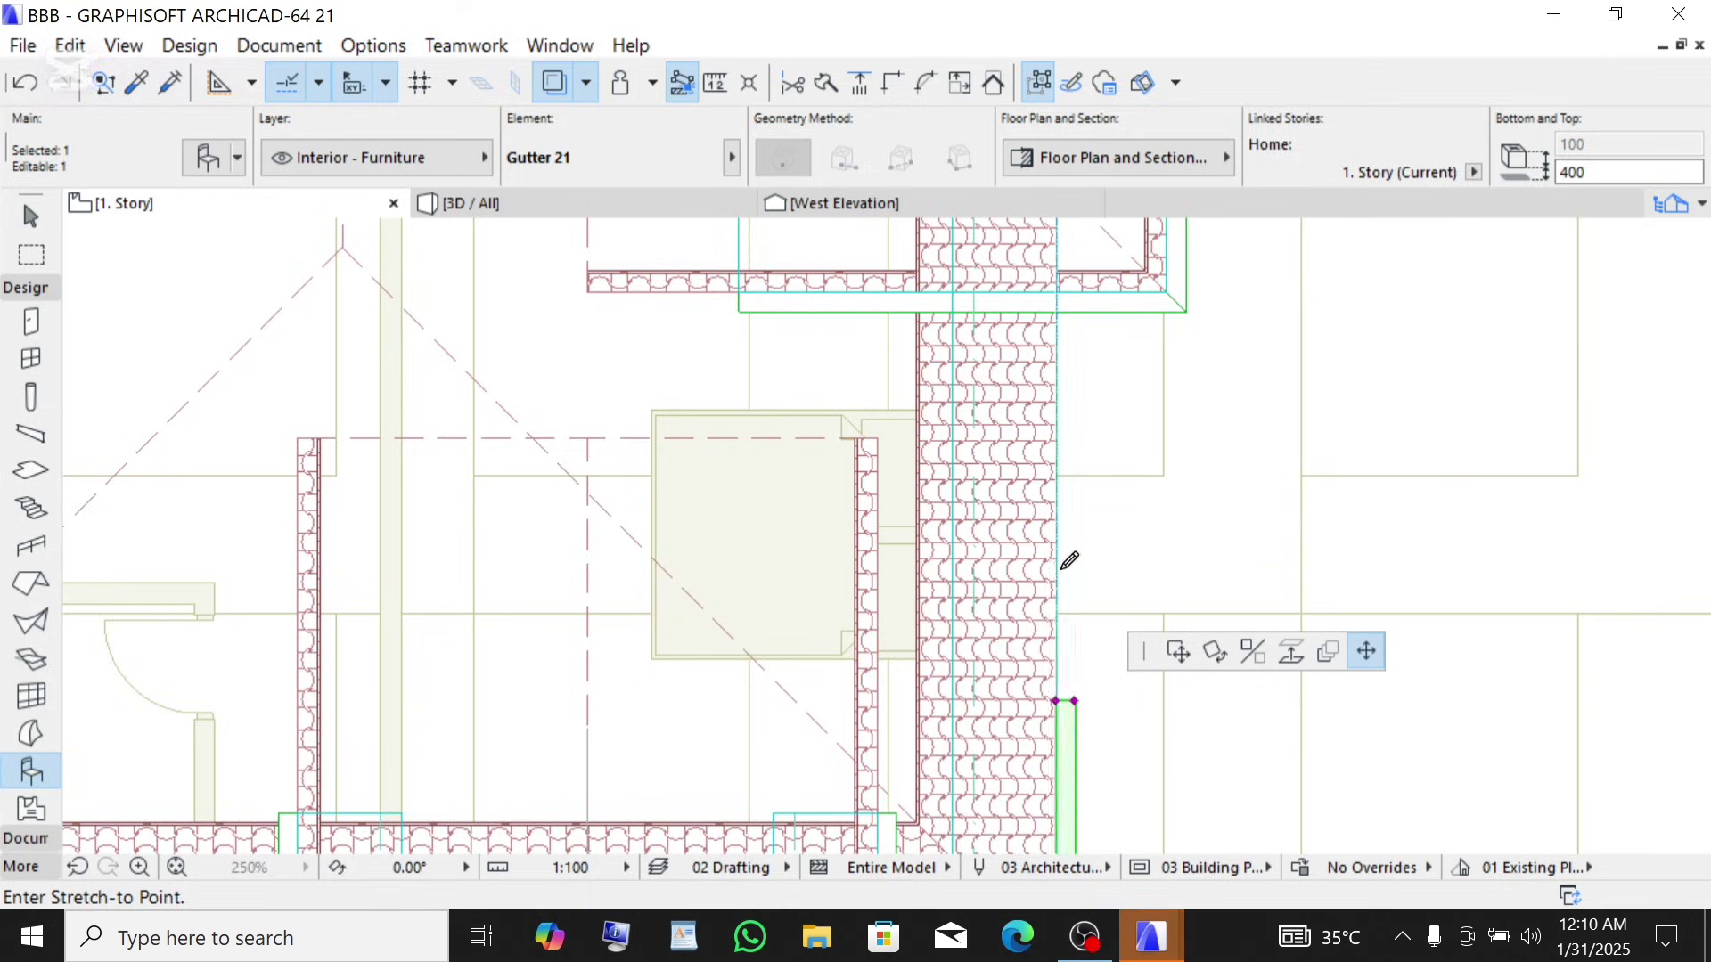
pyautogui.scroll(-3, 1070, 559)
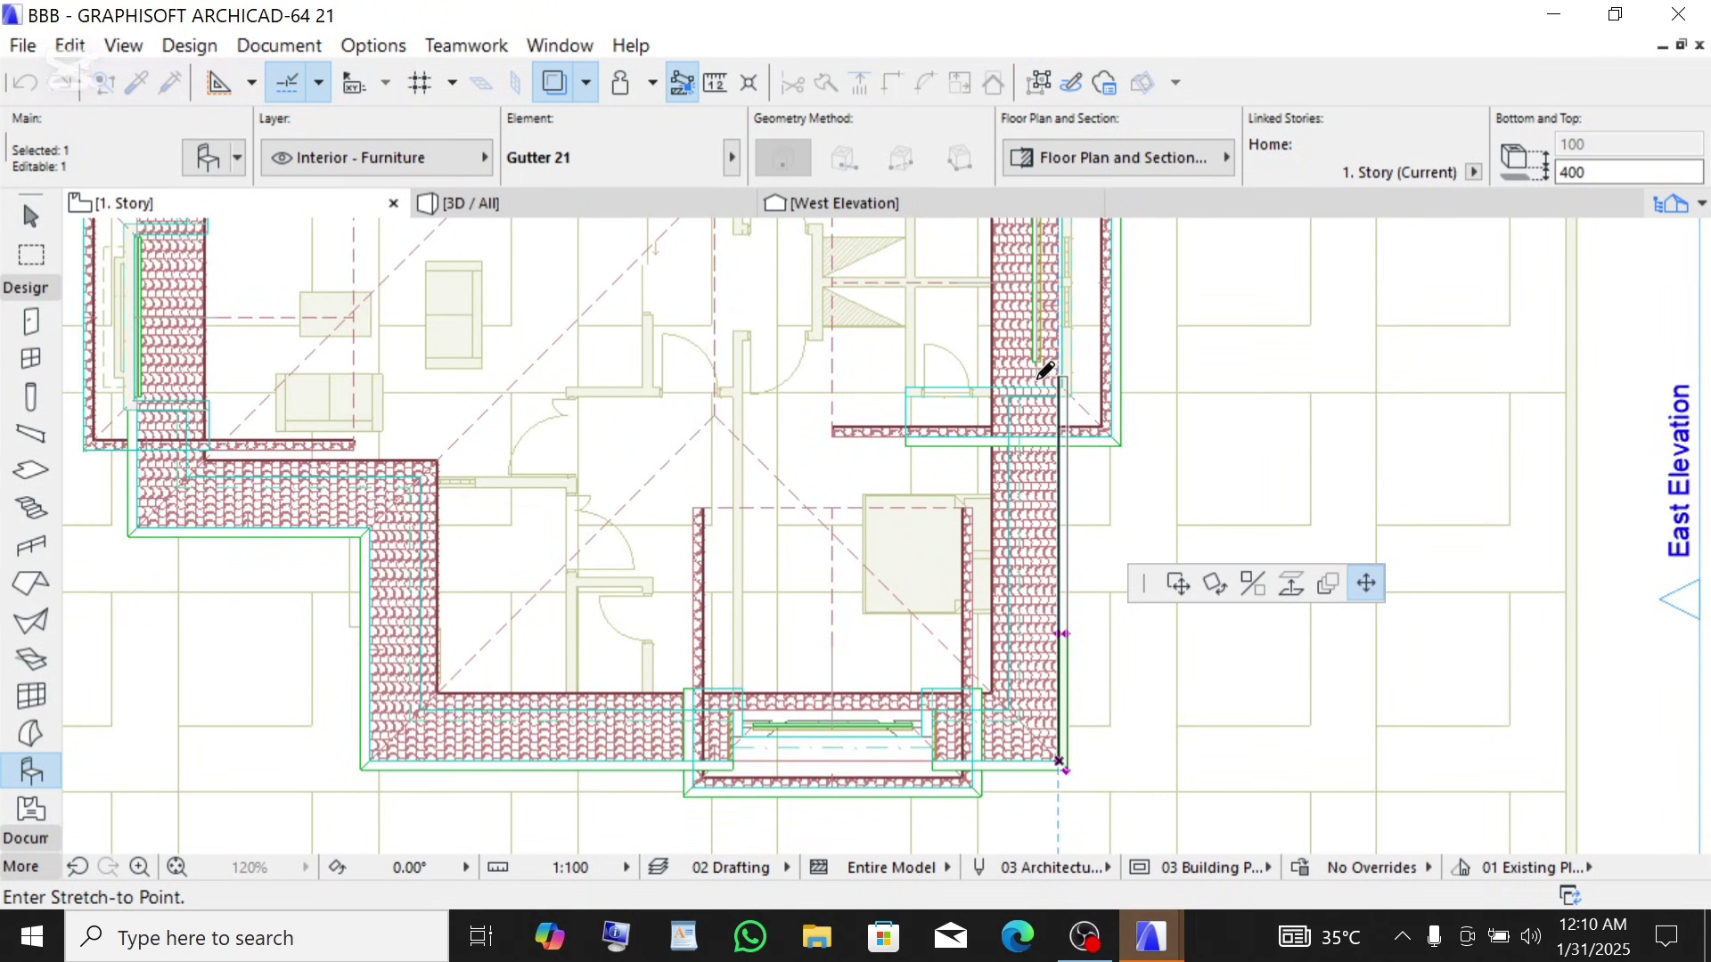
pyautogui.scroll(3, 1045, 370)
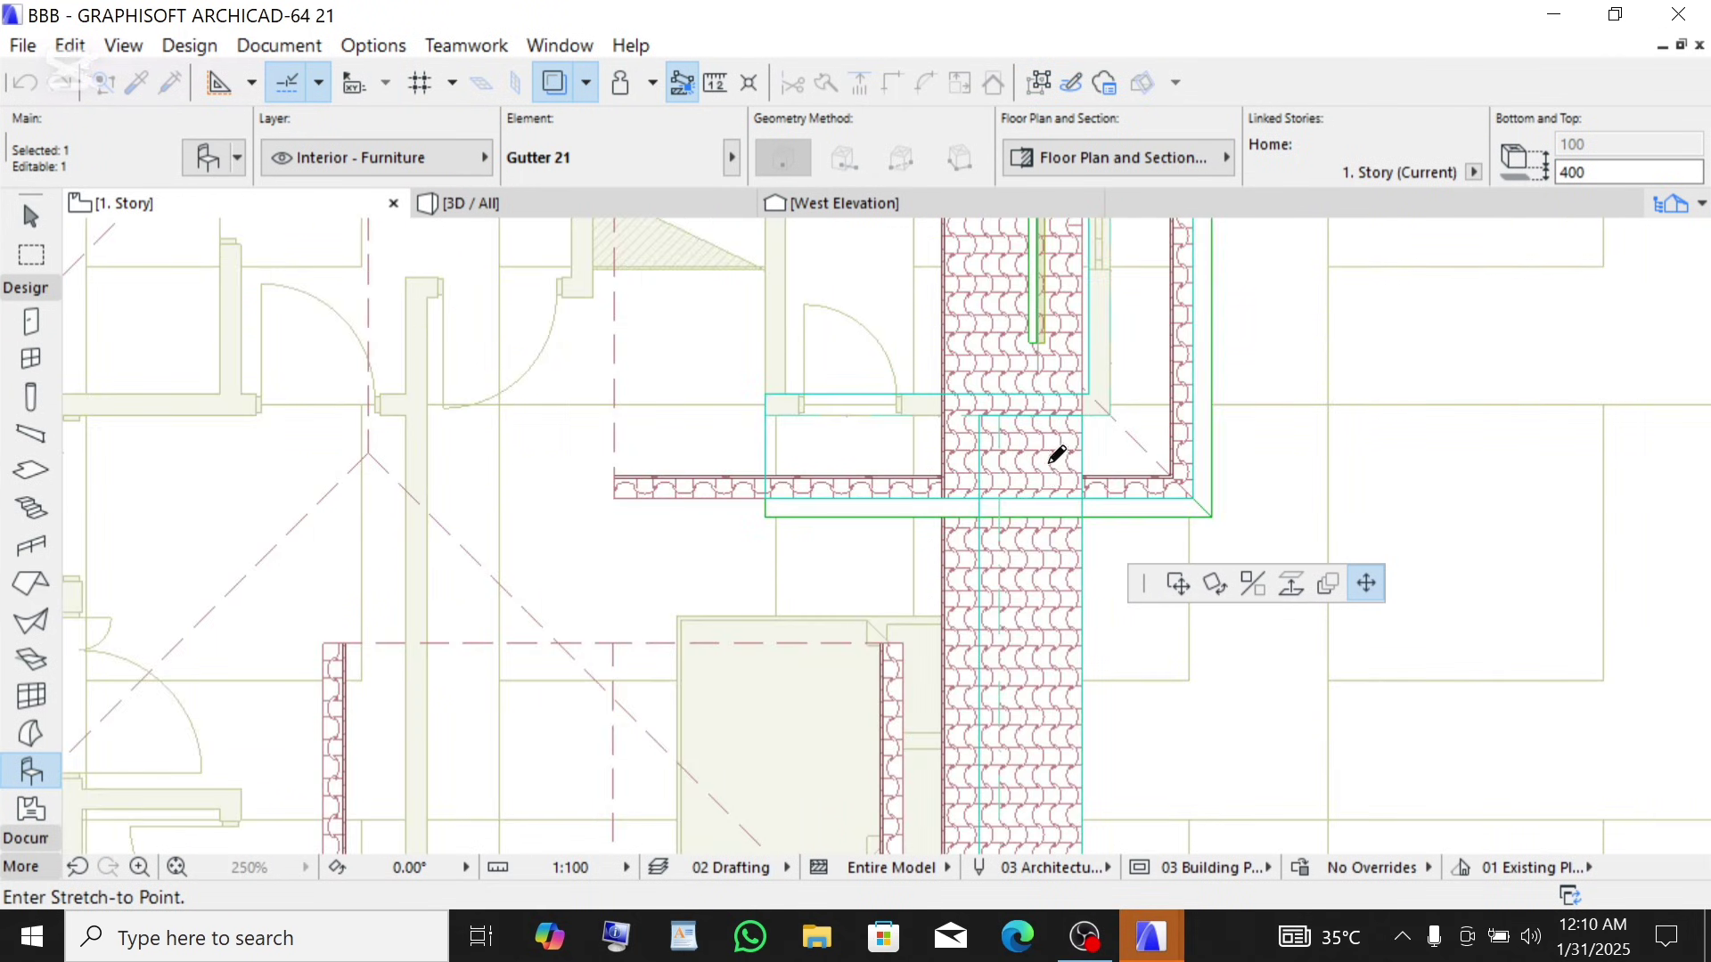
pyautogui.click(1090, 405)
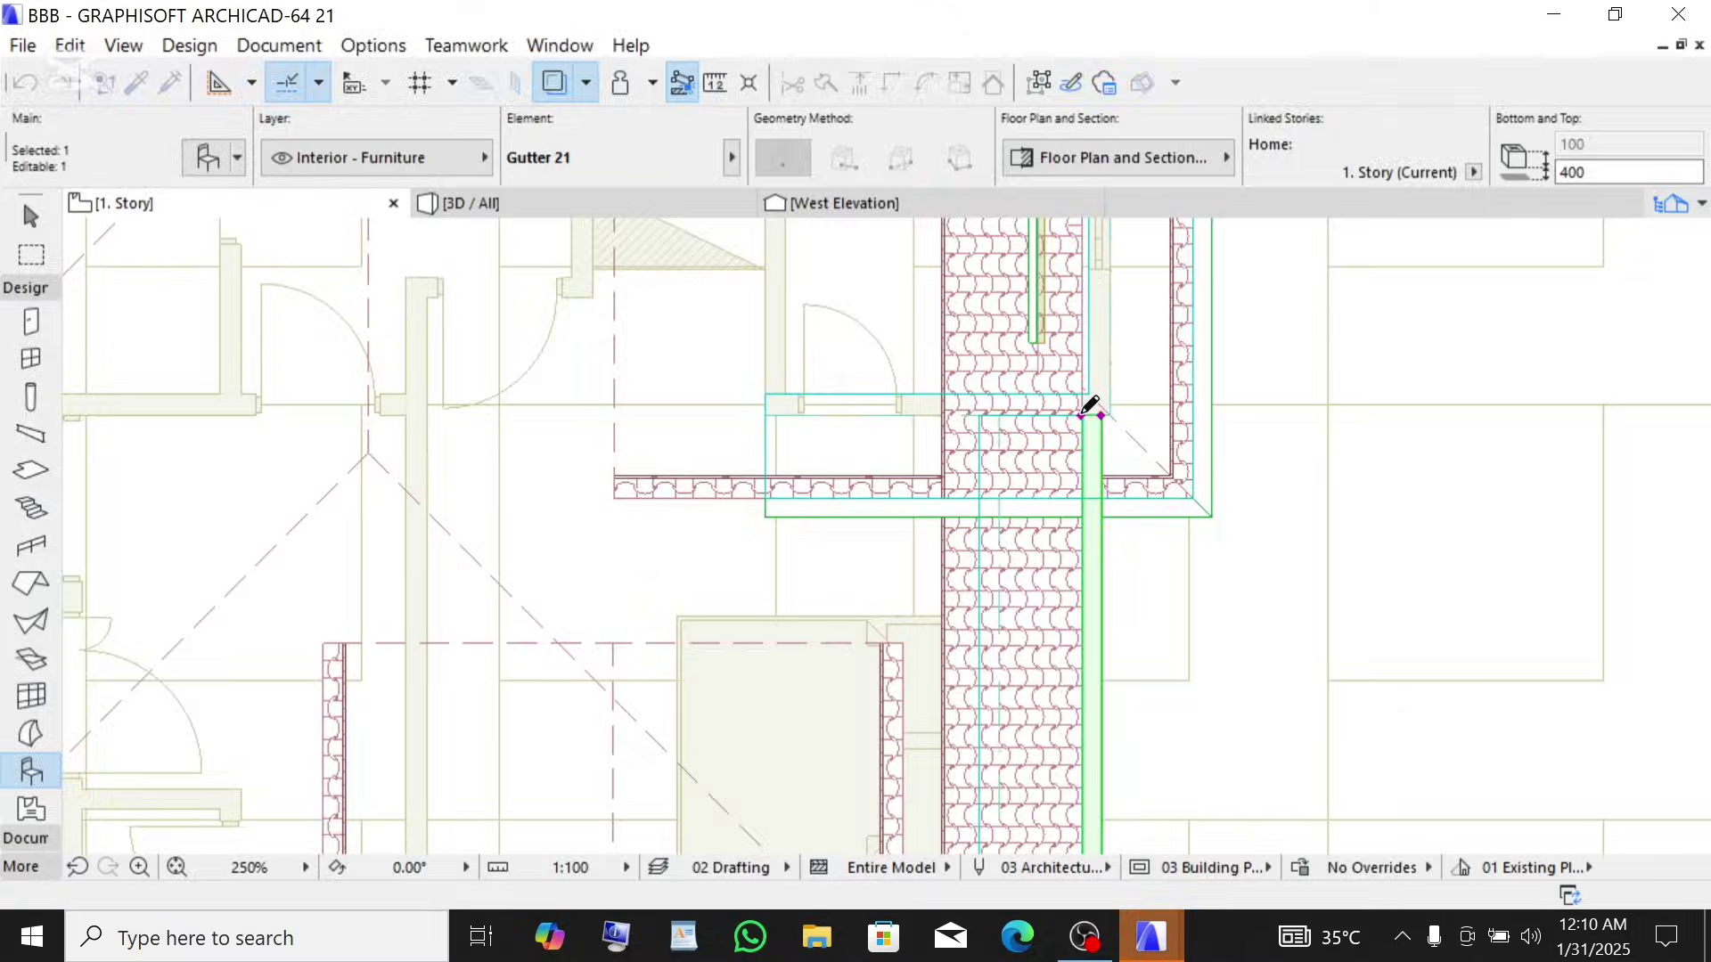
pyautogui.scroll(-3, 1045, 380)
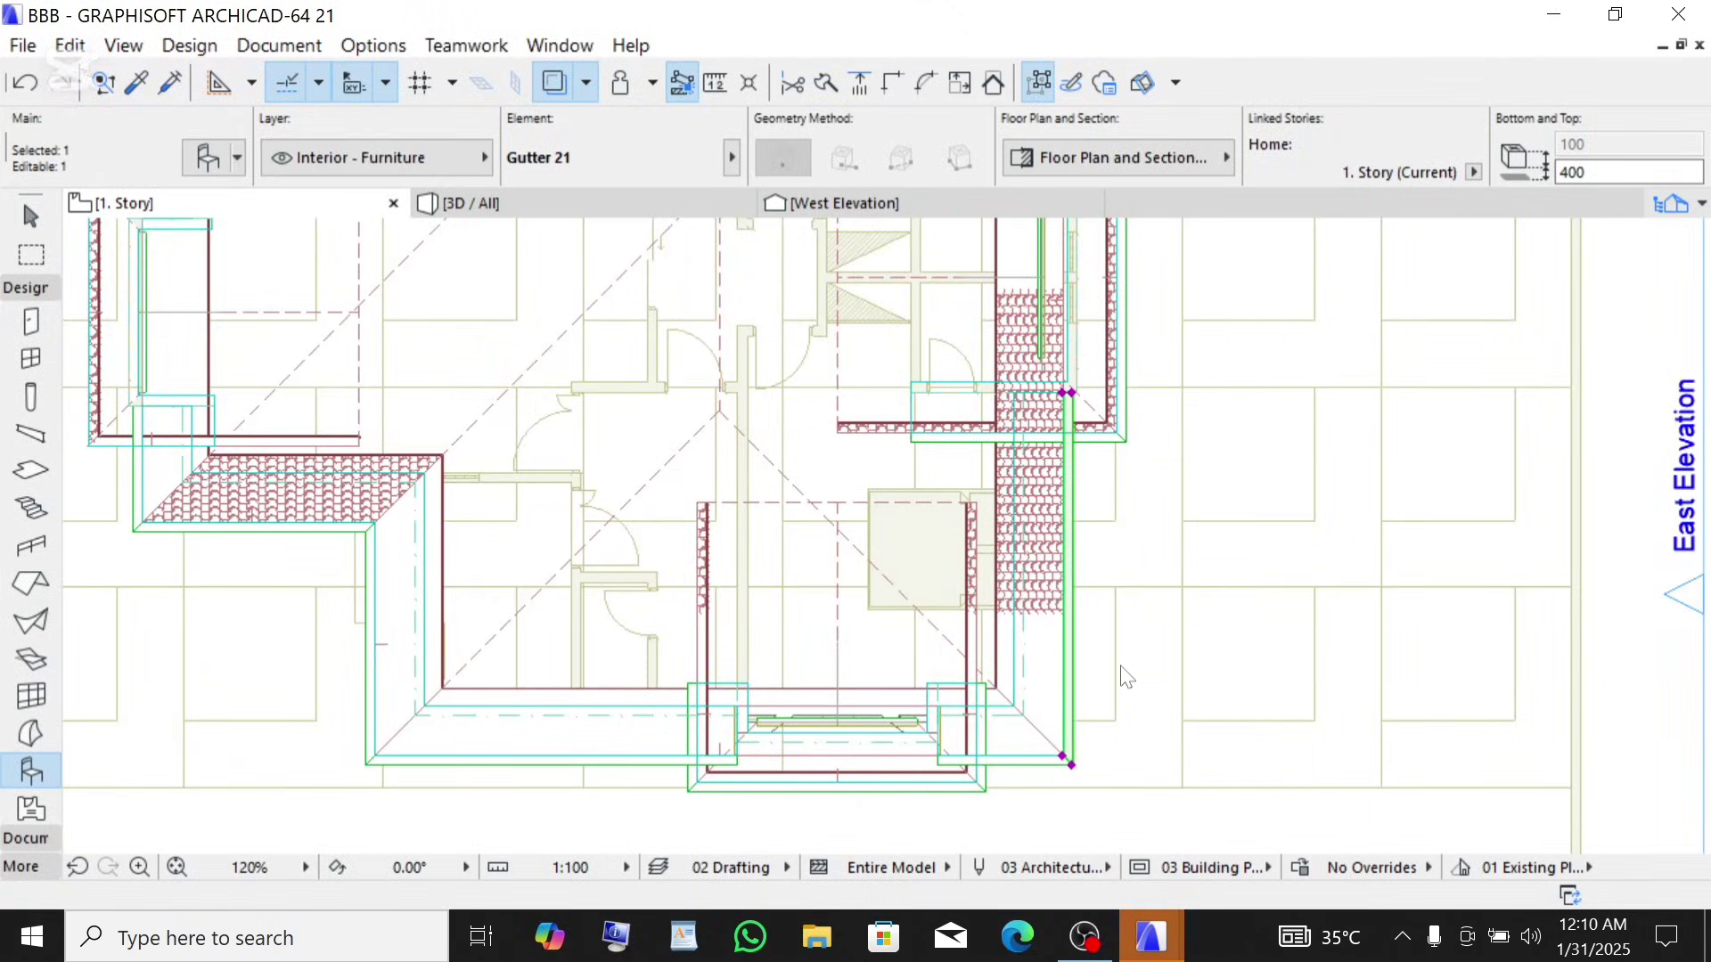
pyautogui.press('Escape')
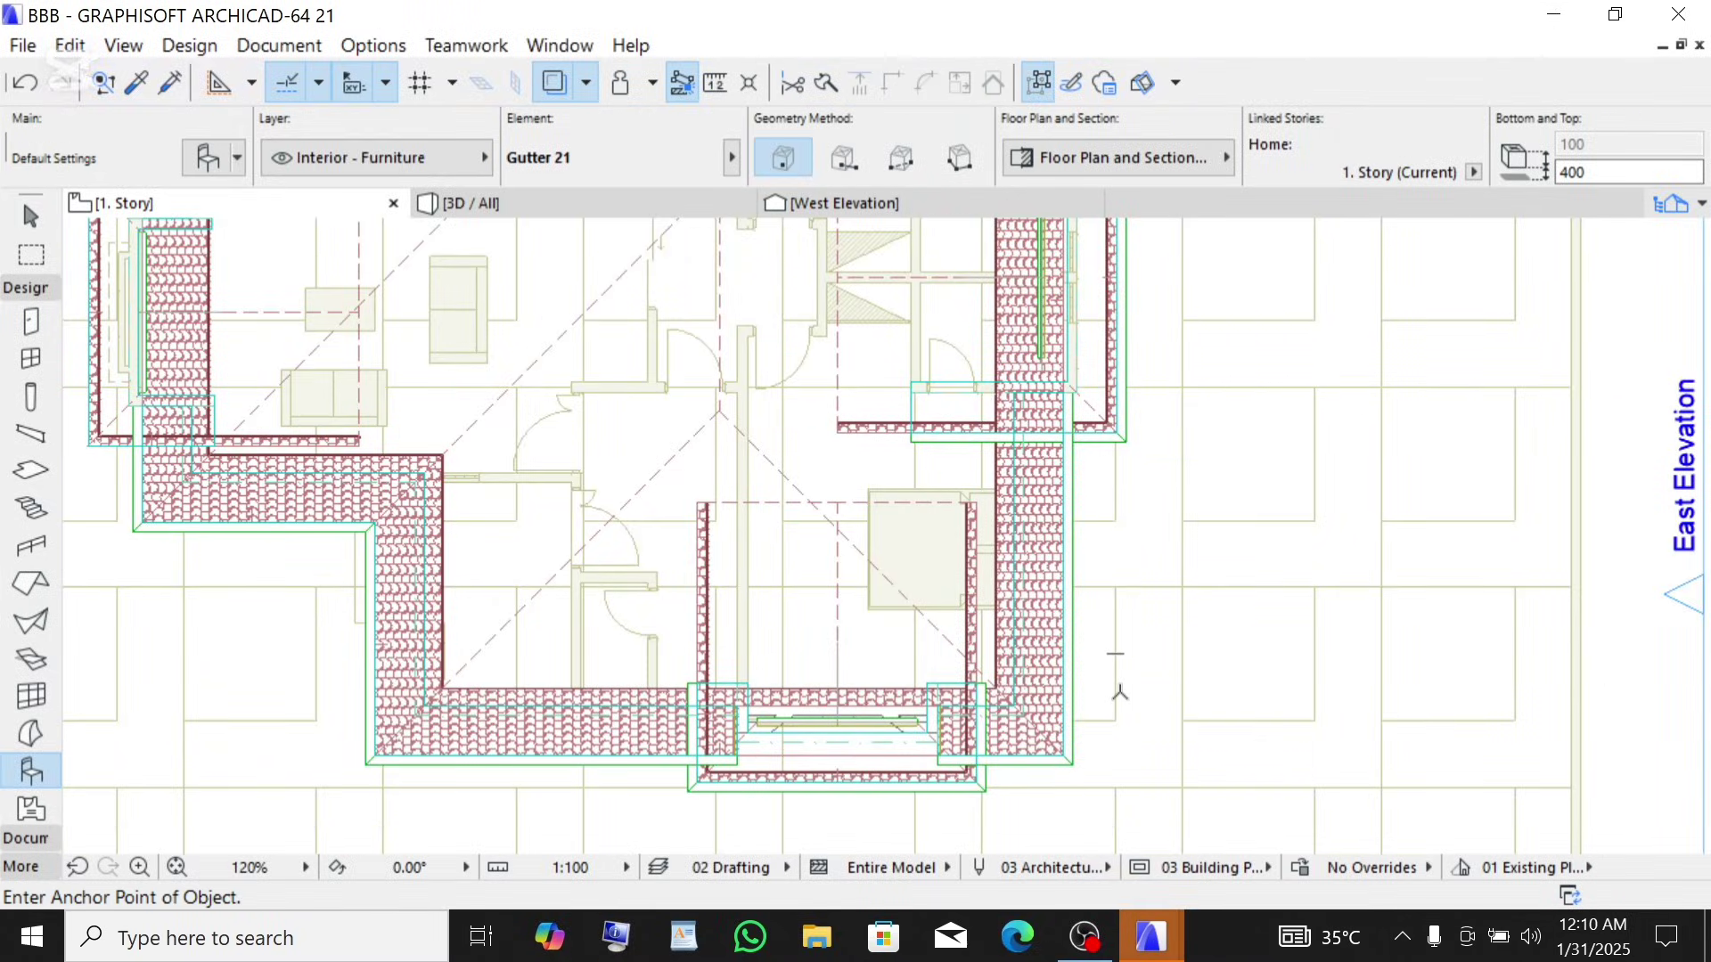
# - Examine in 3D how the new mitred gutters sit against the roof edge and fascia at the corner
pyautogui.click(551, 203)
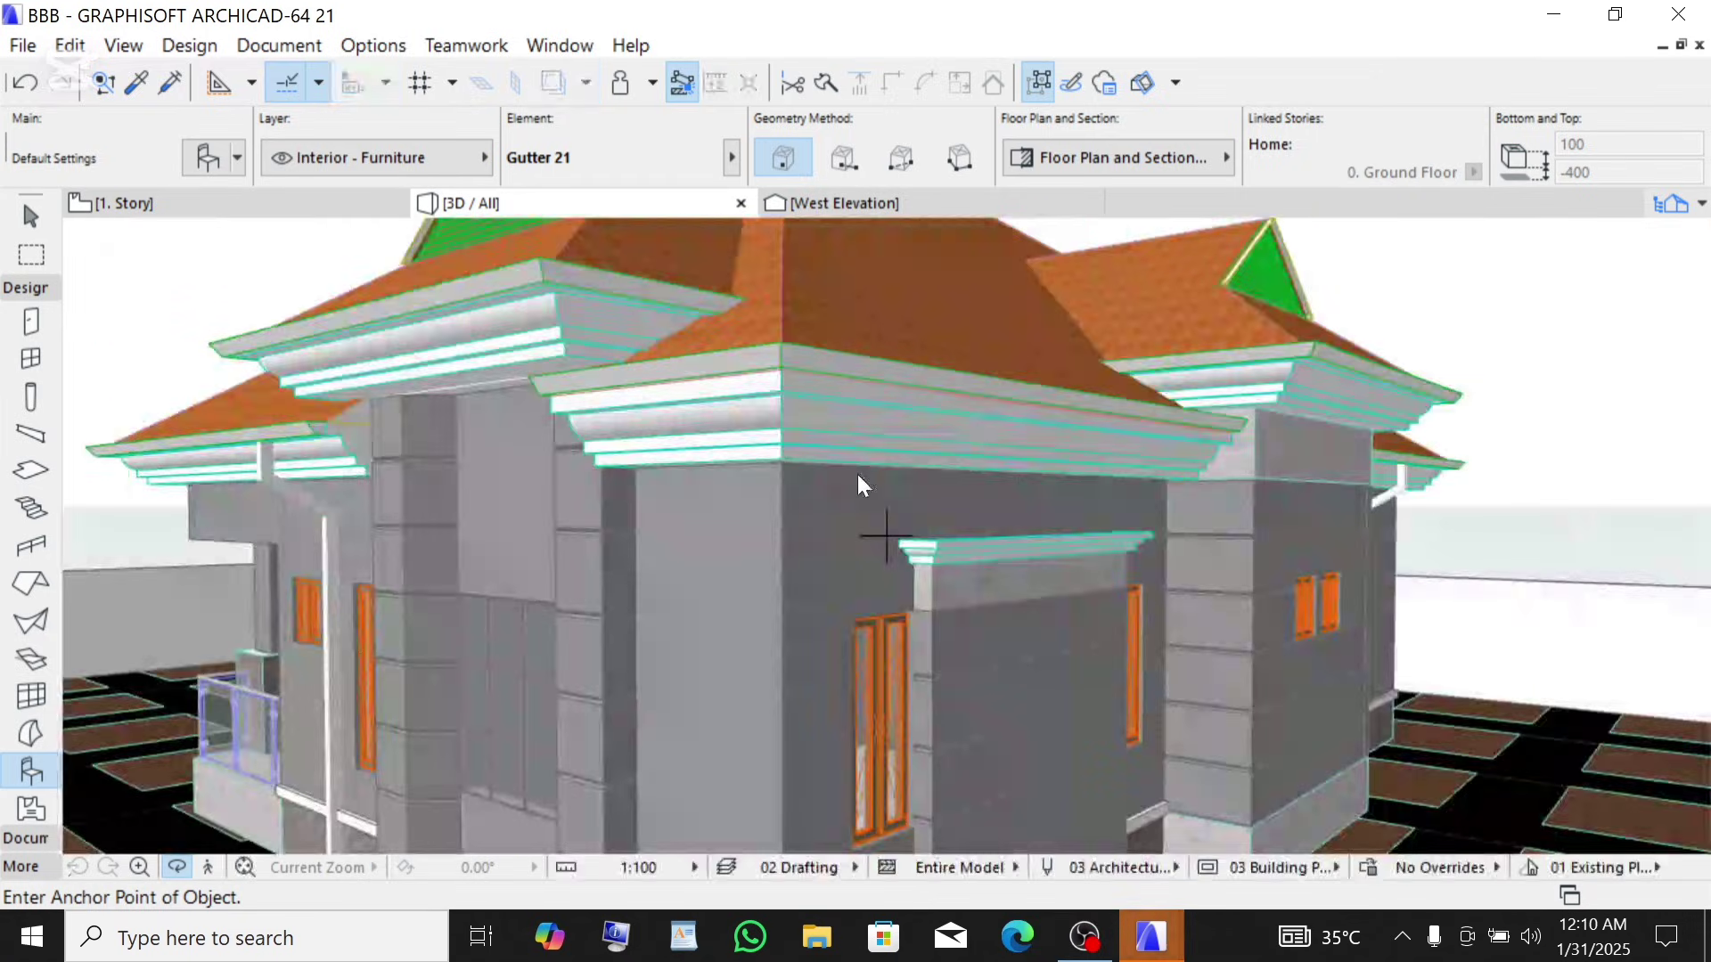
pyautogui.scroll(5, 836, 415)
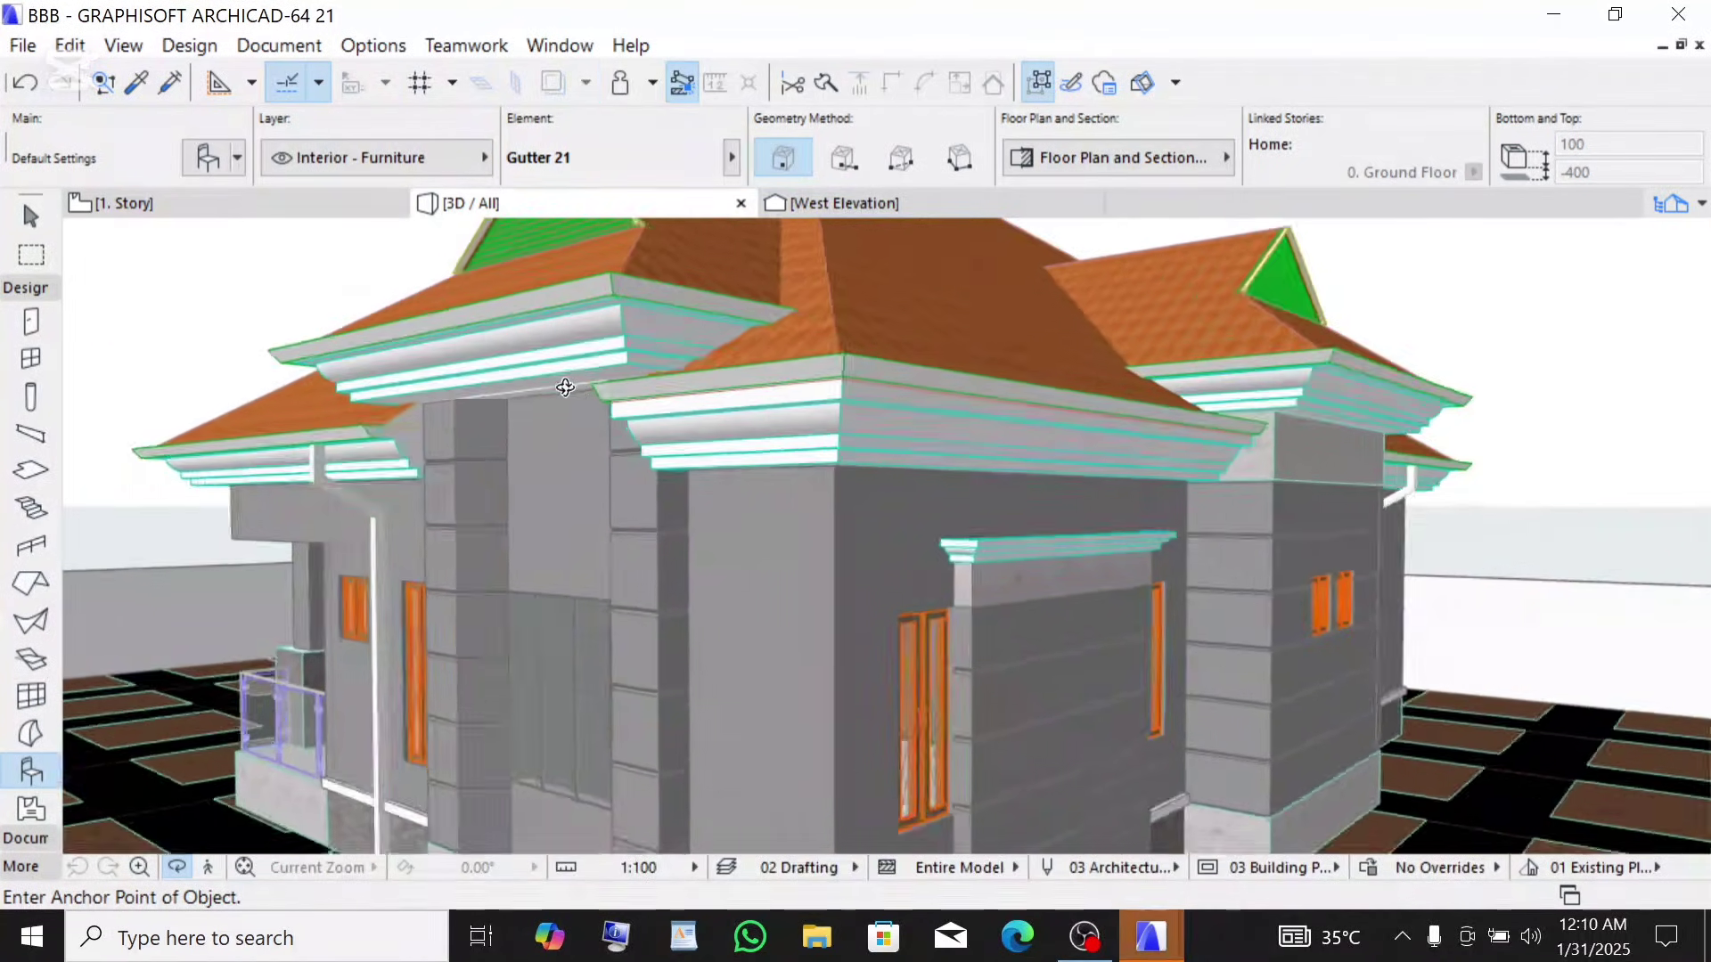
pyautogui.scroll(-1, 954, 393)
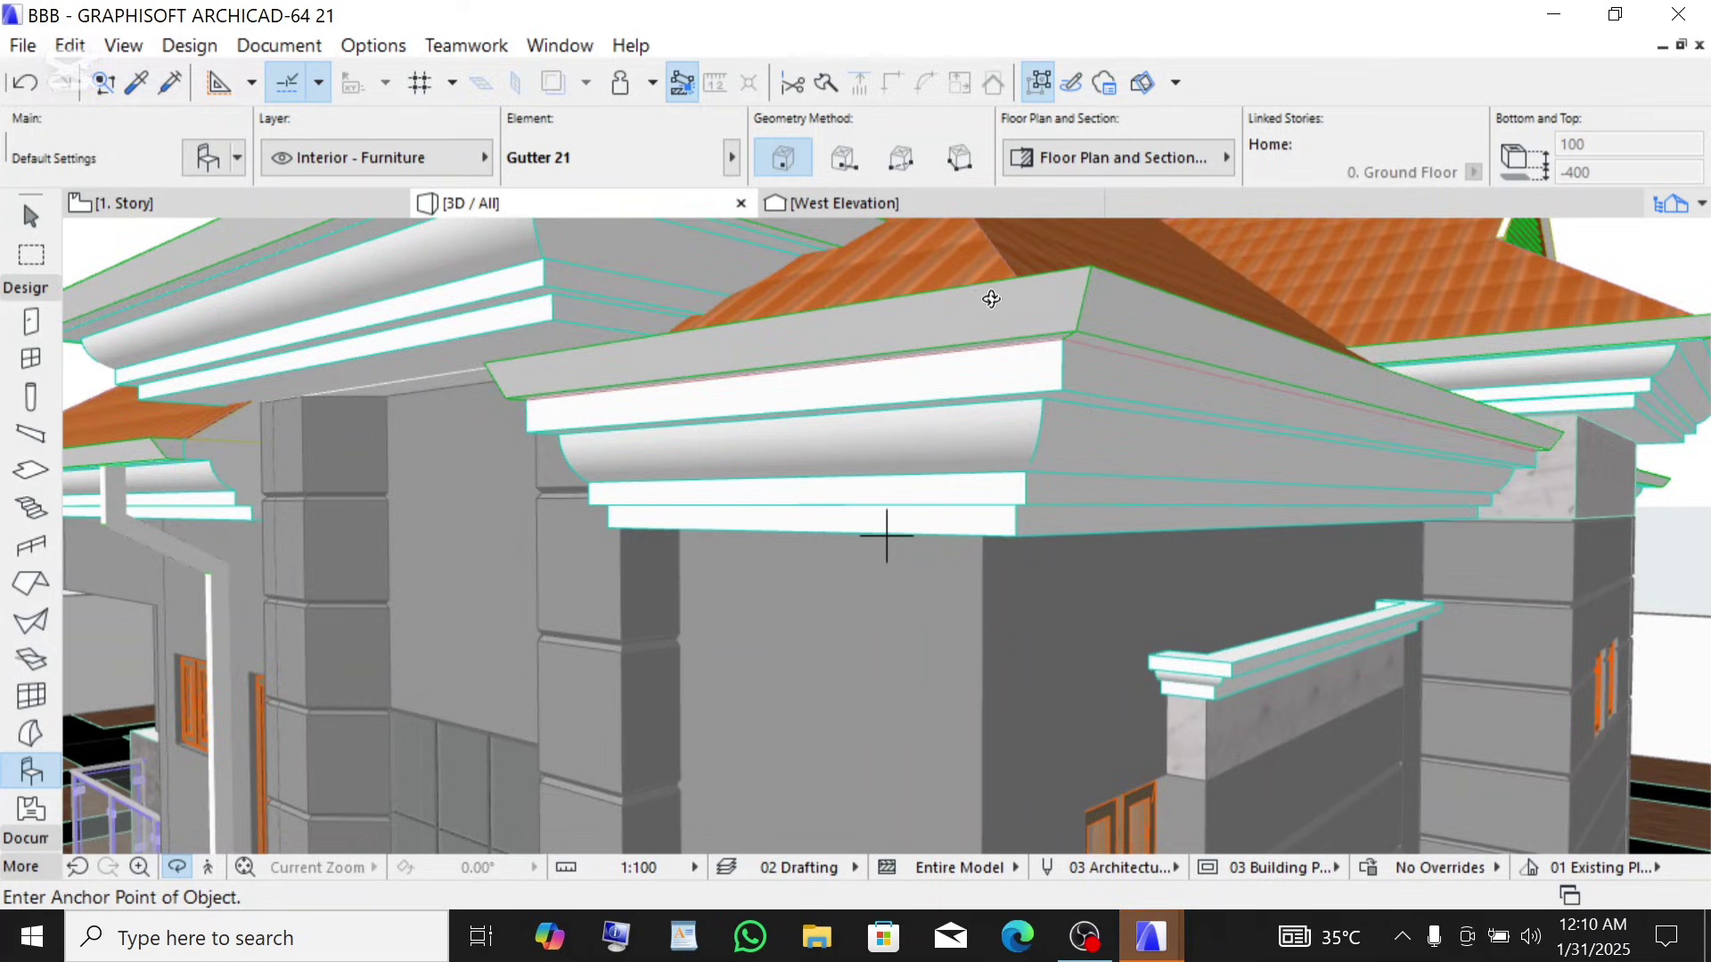
pyautogui.scroll(-3, 908, 410)
pyautogui.scroll(6, 1090, 346)
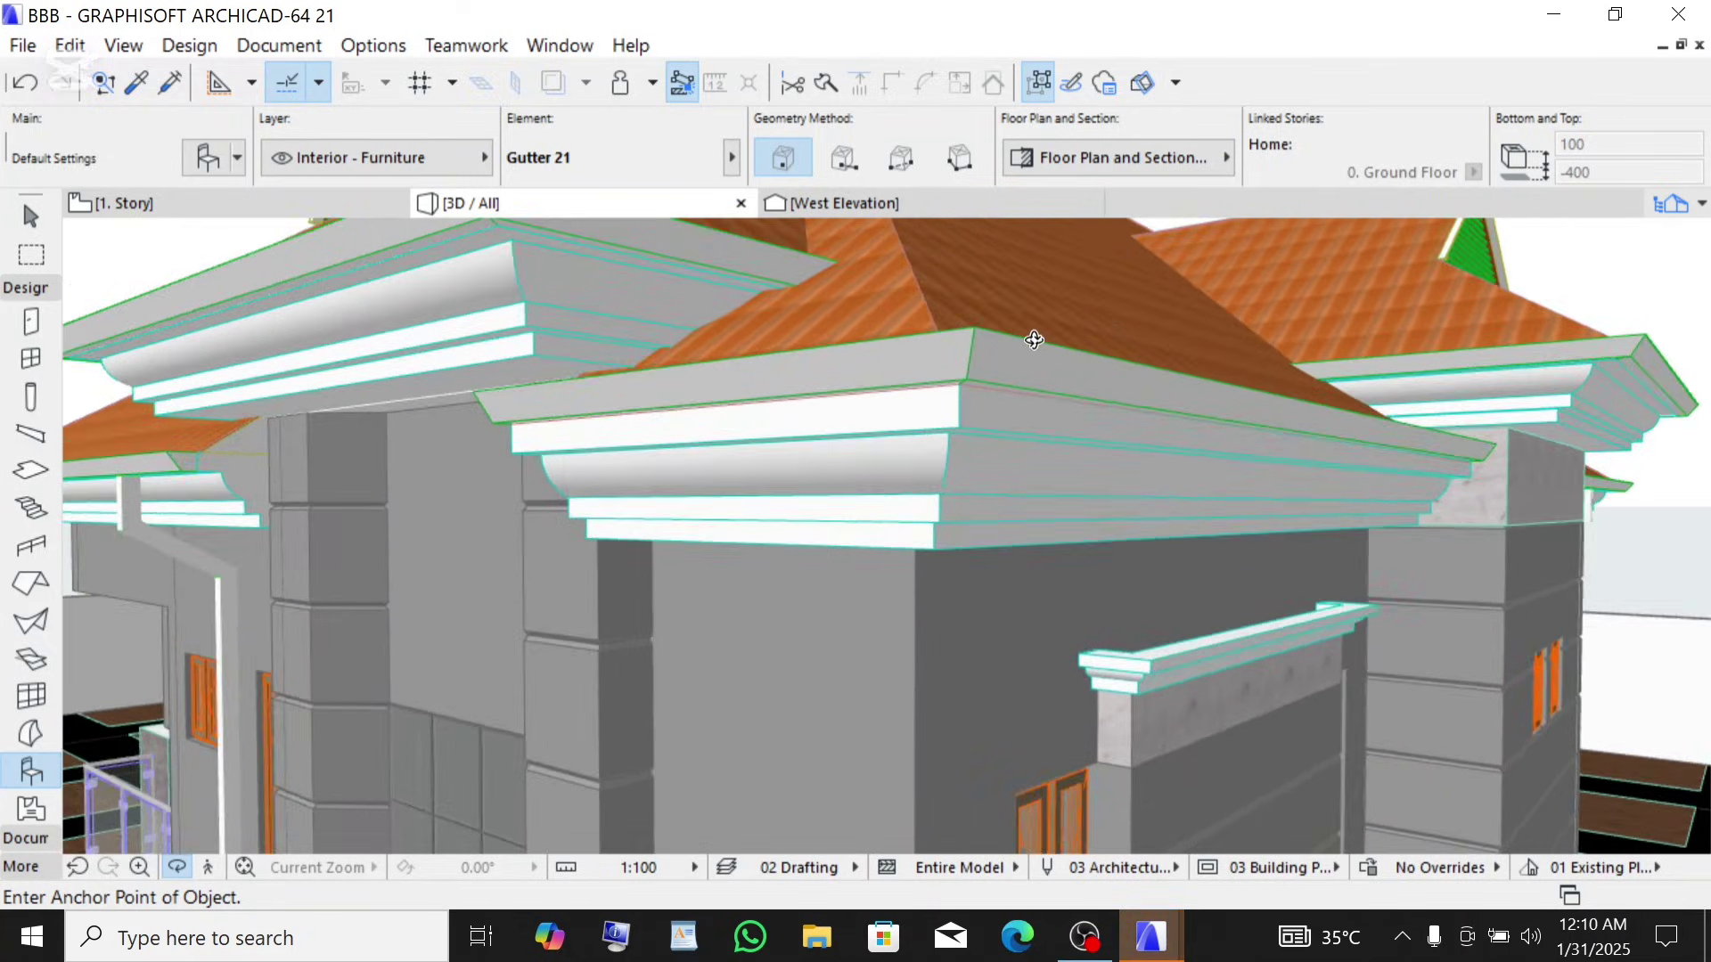
pyautogui.scroll(-5, 925, 371)
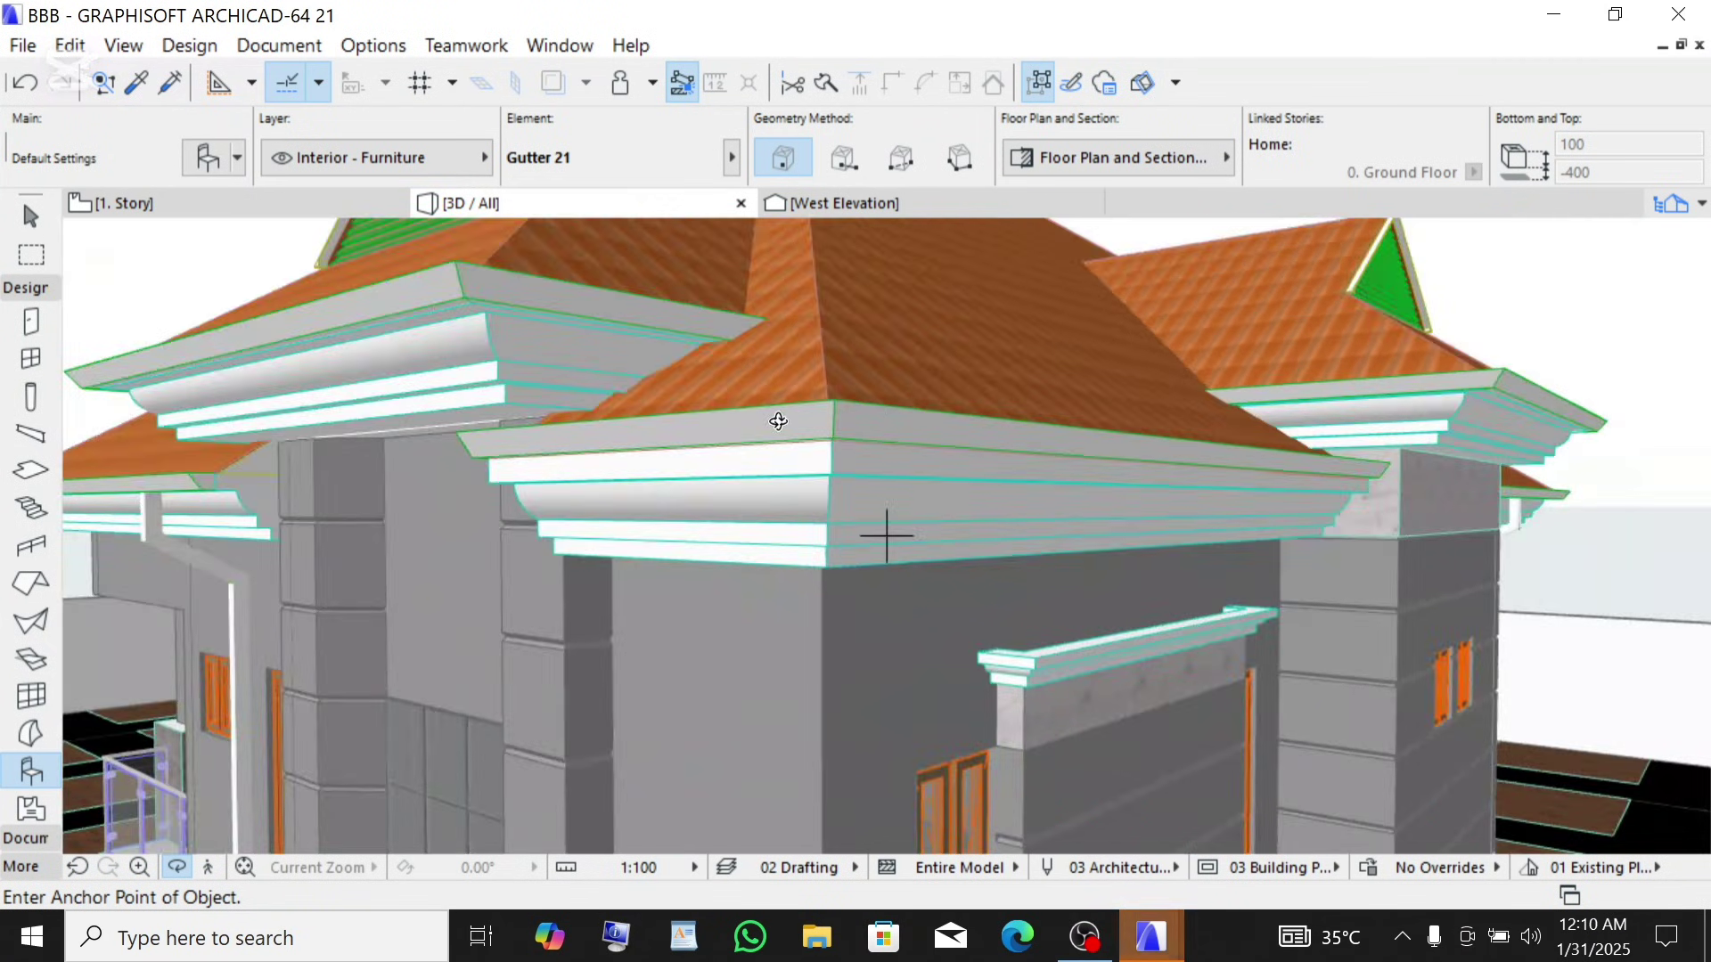
pyautogui.scroll(-1, 856, 499)
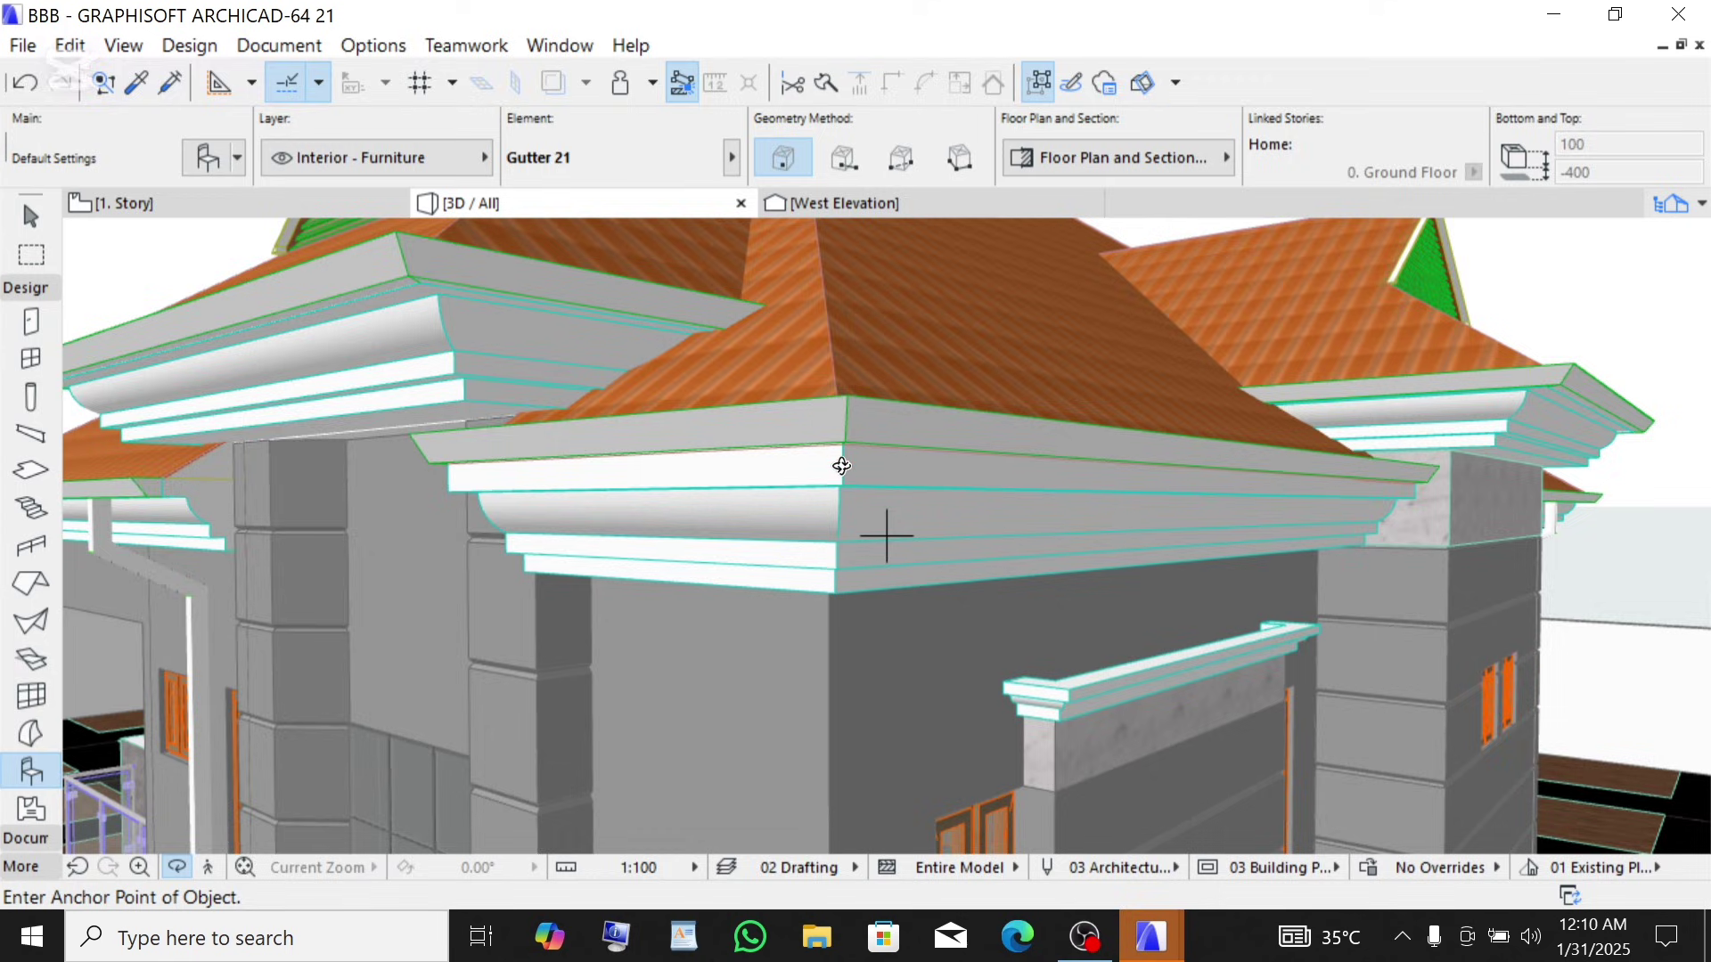
pyautogui.scroll(1, 841, 466)
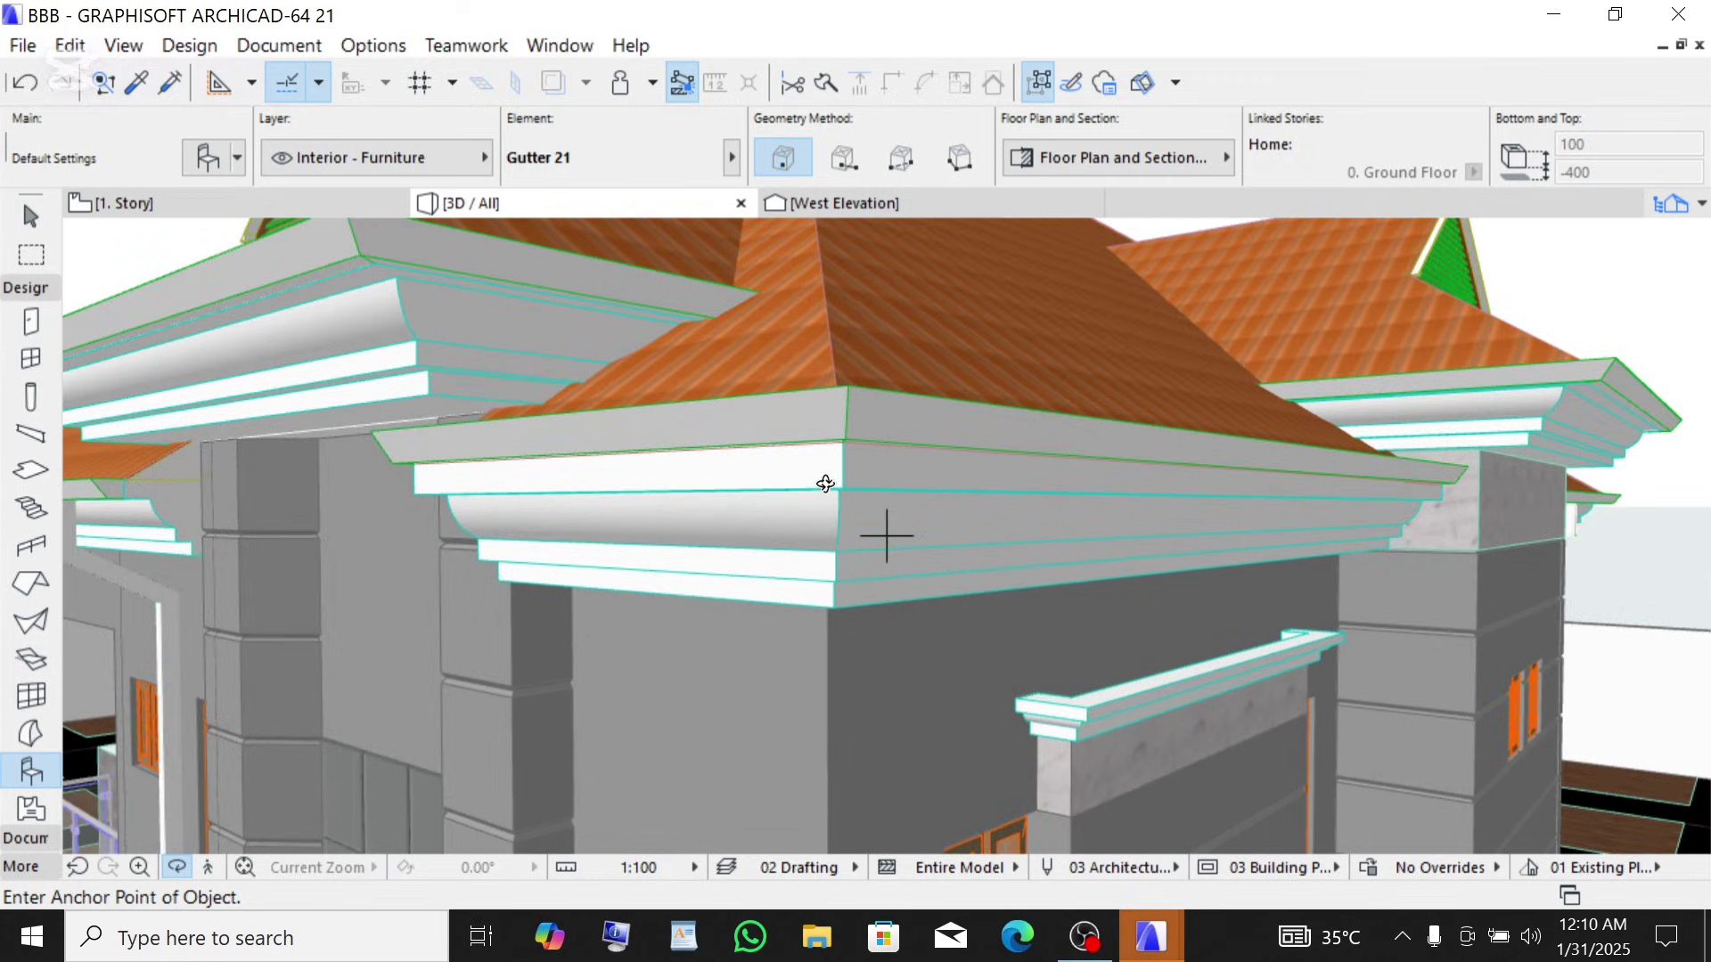
# - Return to the first-story floor plan and open the East Elevation from its marker with the current view settings
pyautogui.click(183, 209)
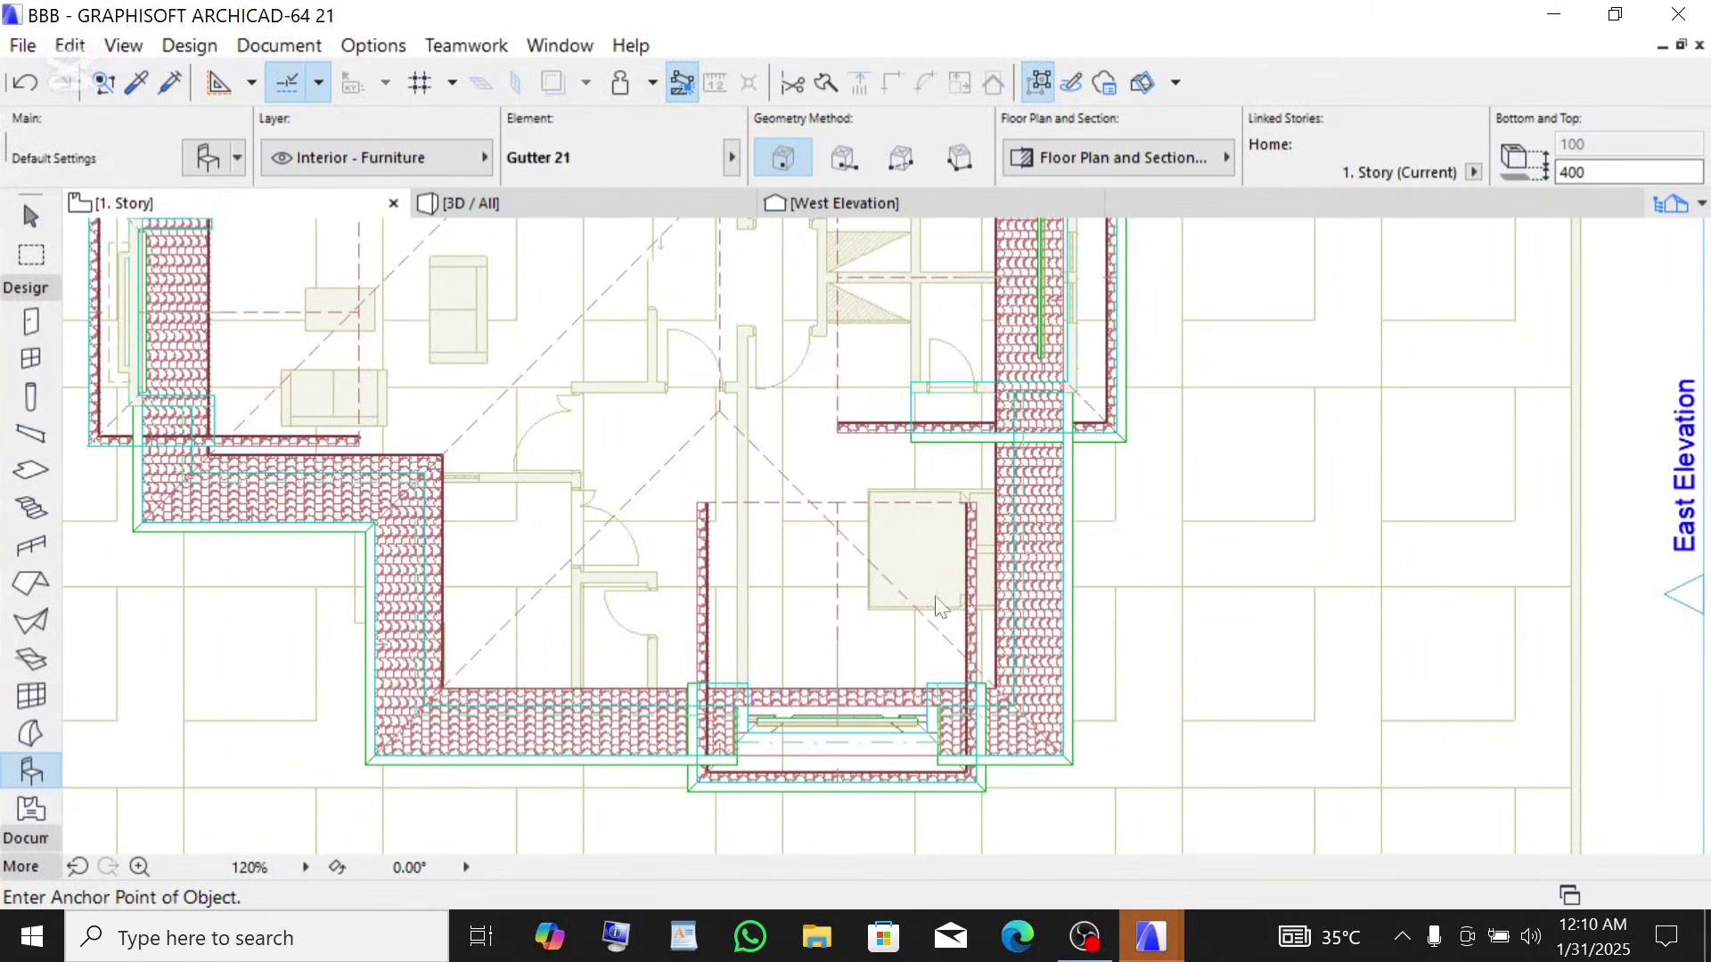
pyautogui.scroll(-2, 1125, 677)
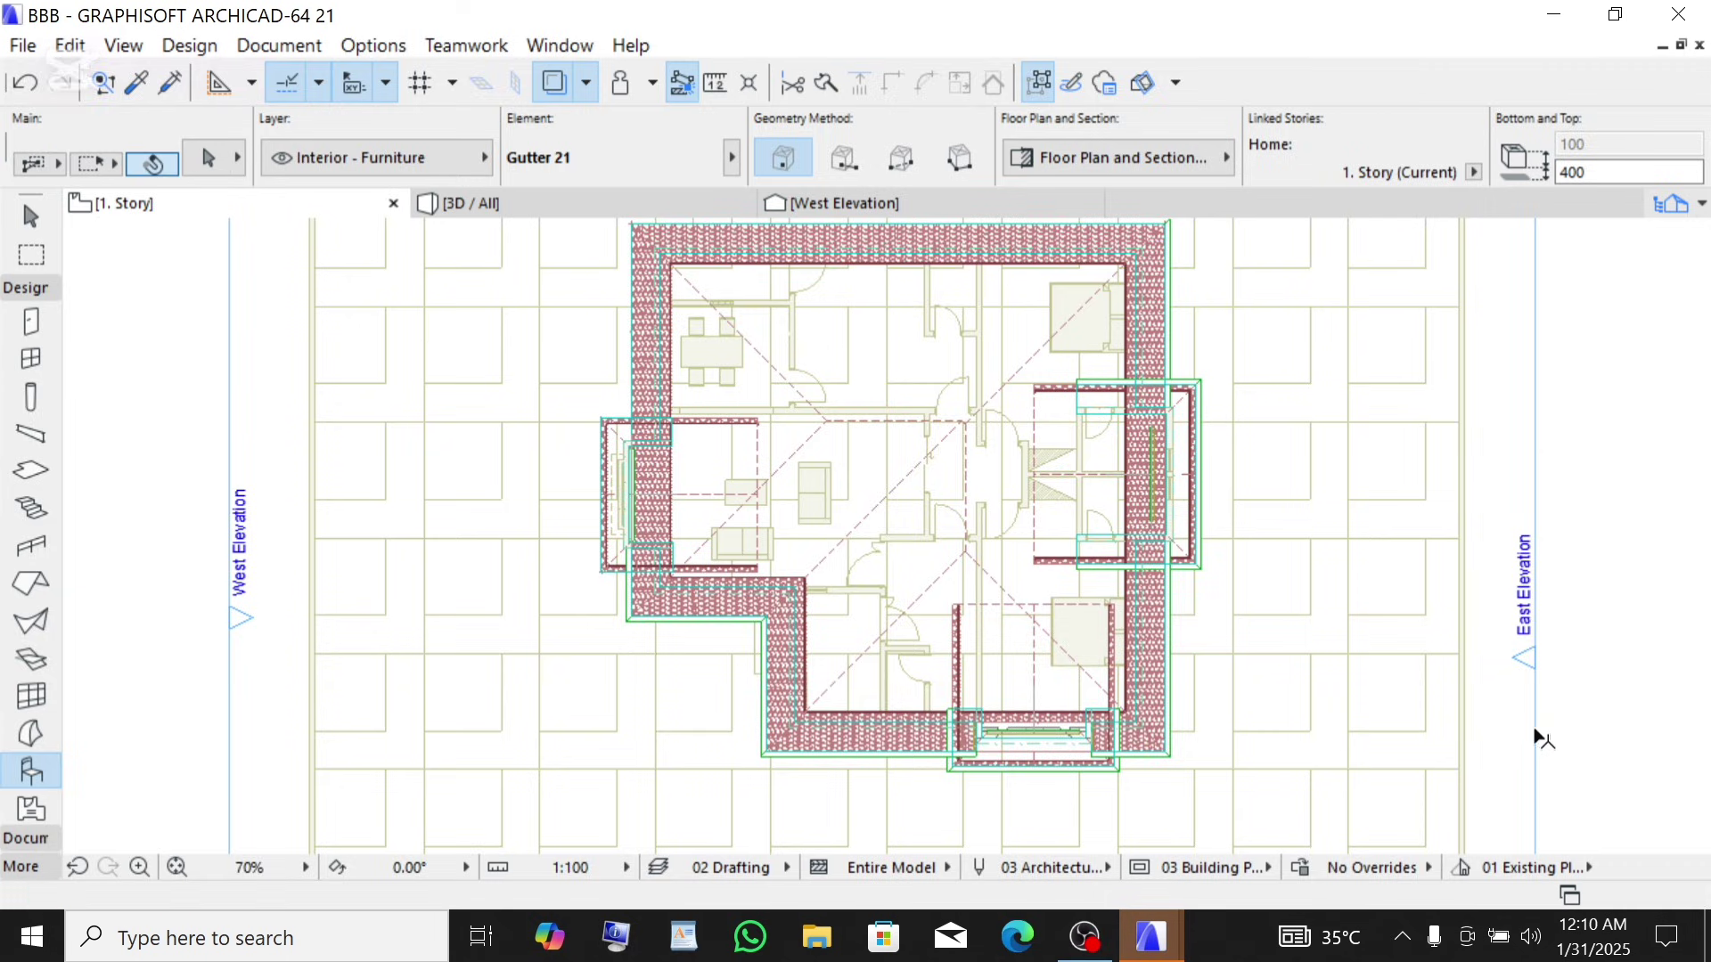
pyautogui.click(1535, 729)
pyautogui.doubleClick(1529, 664)
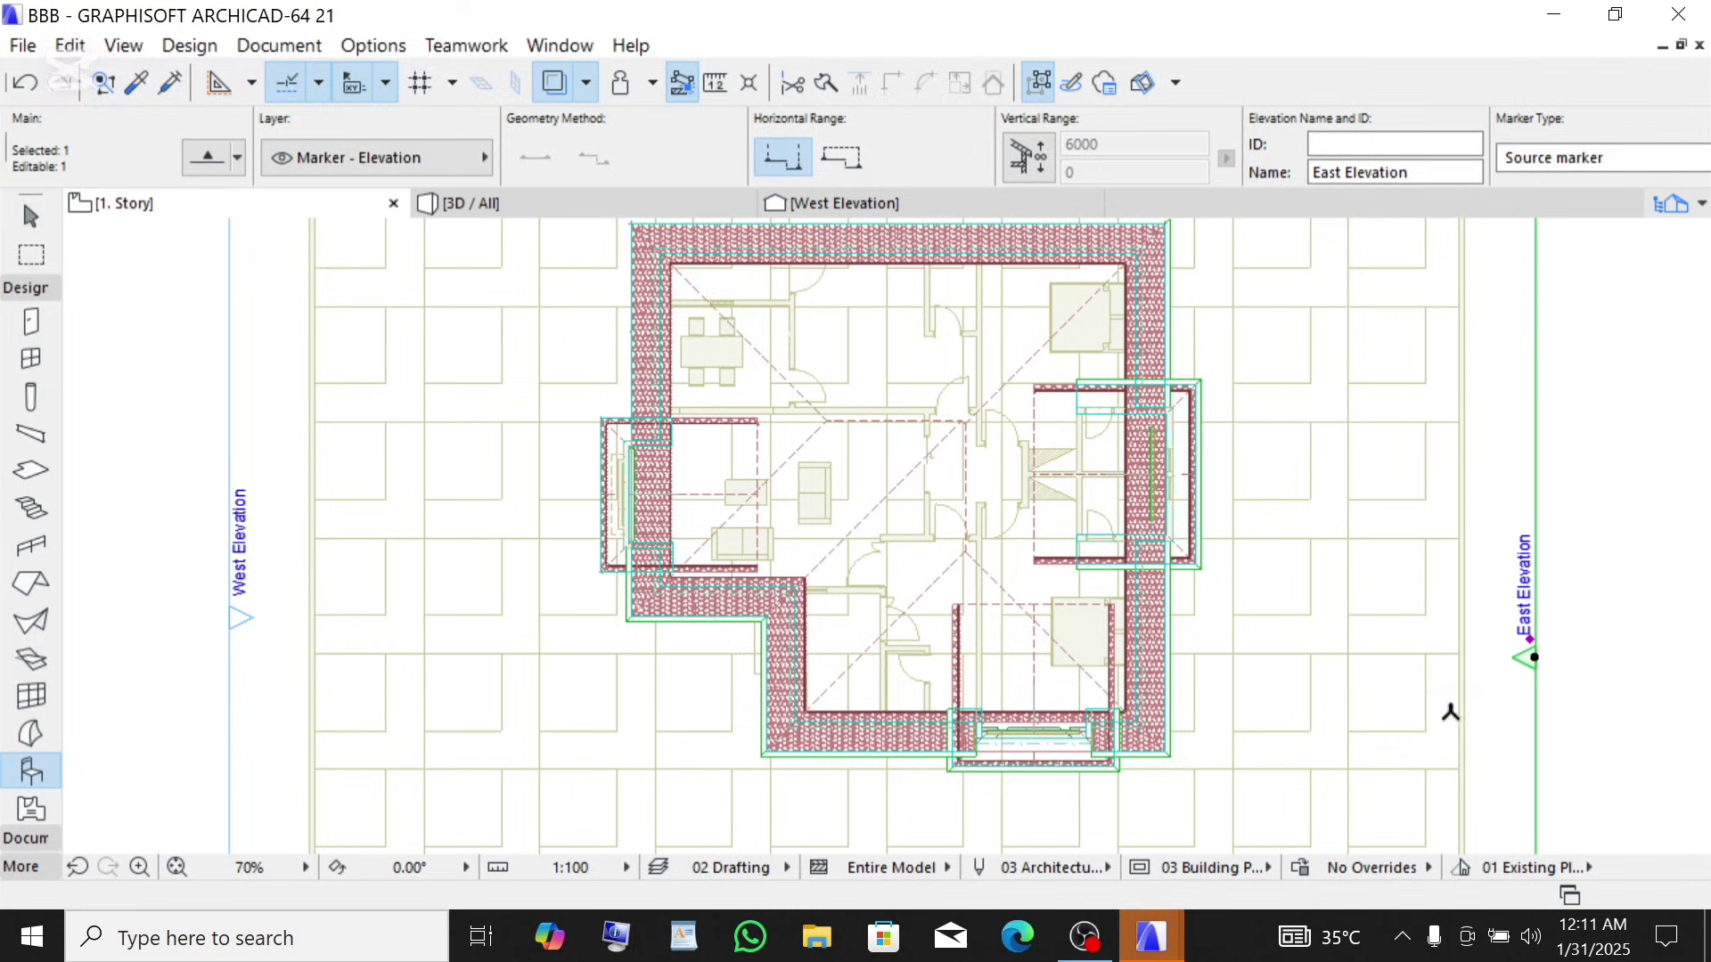
pyautogui.rightClick(1427, 705)
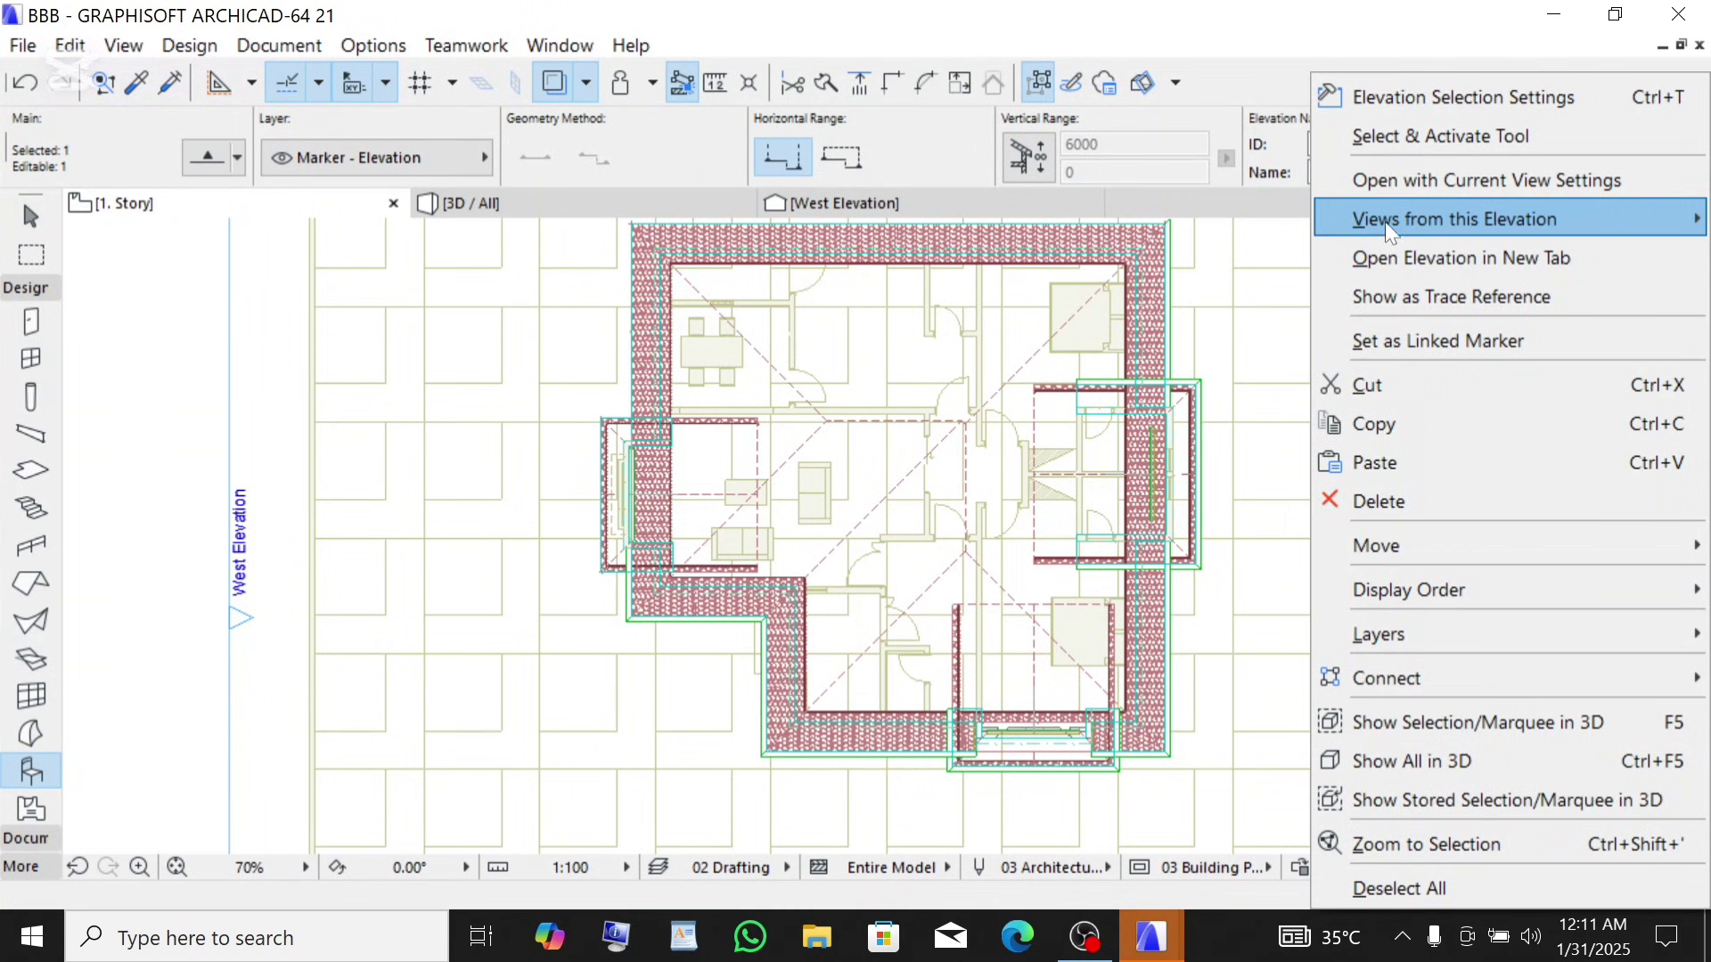
pyautogui.click(1395, 180)
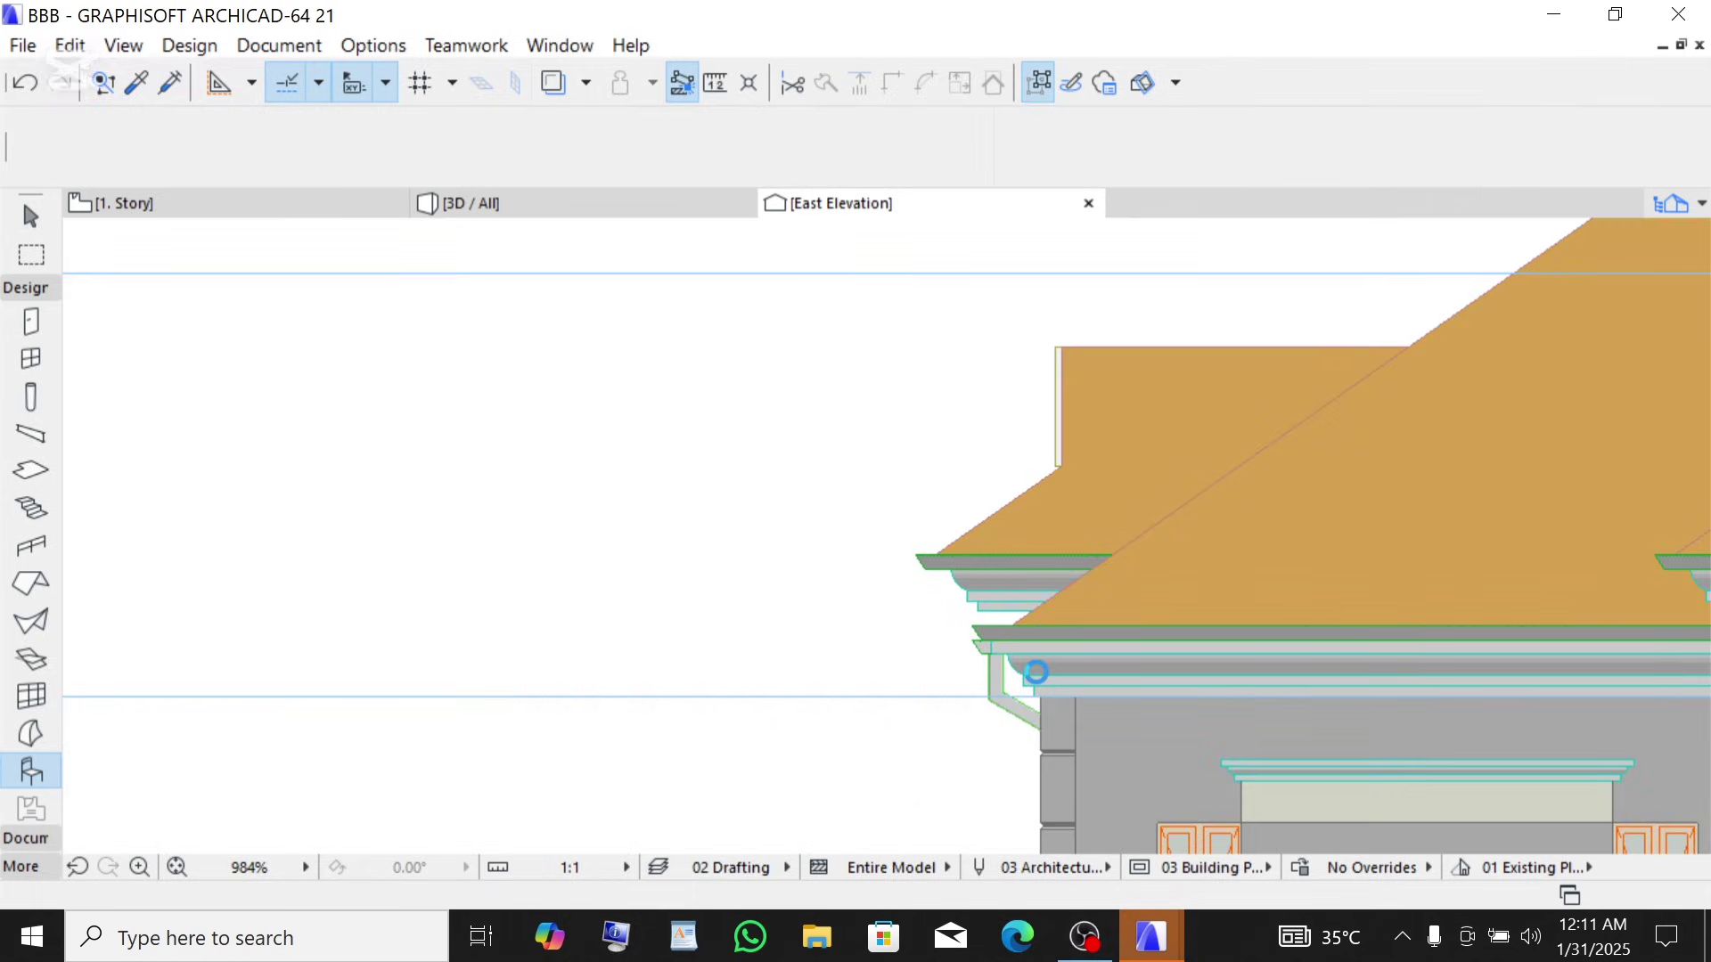
# - Move the long gutter along the east eave straight down by its own height onto the fascia, to elevation 300, and deselect it
pyautogui.scroll(3, 1035, 671)
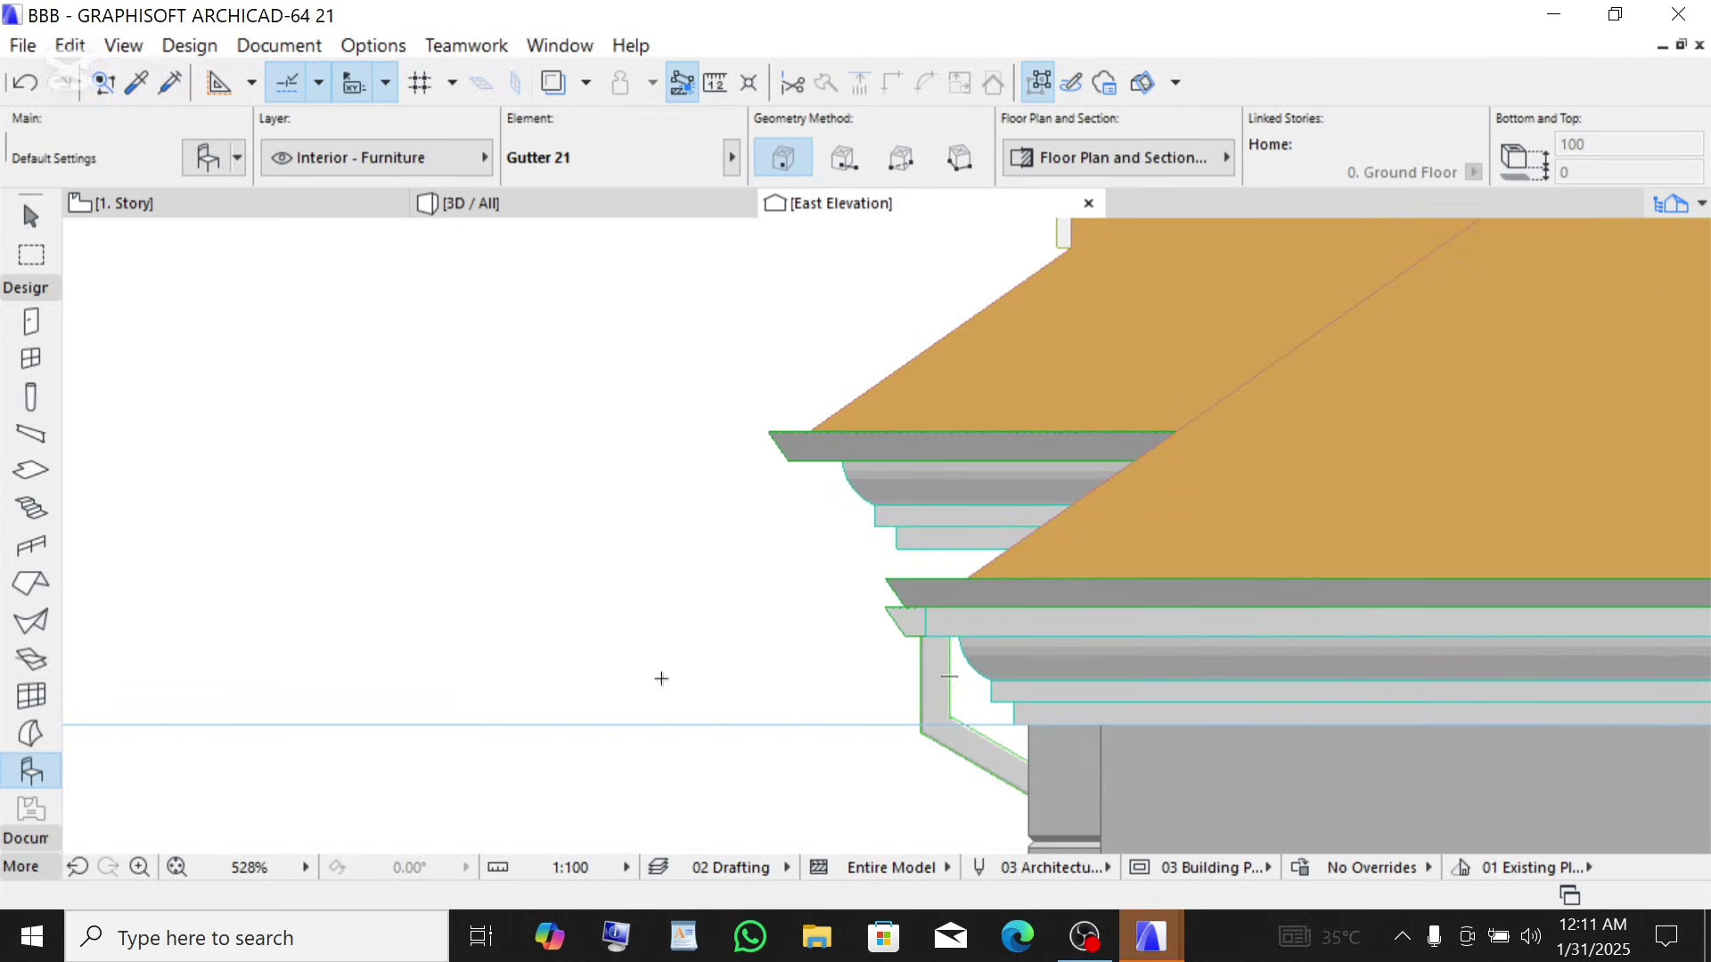
pyautogui.scroll(5, 849, 625)
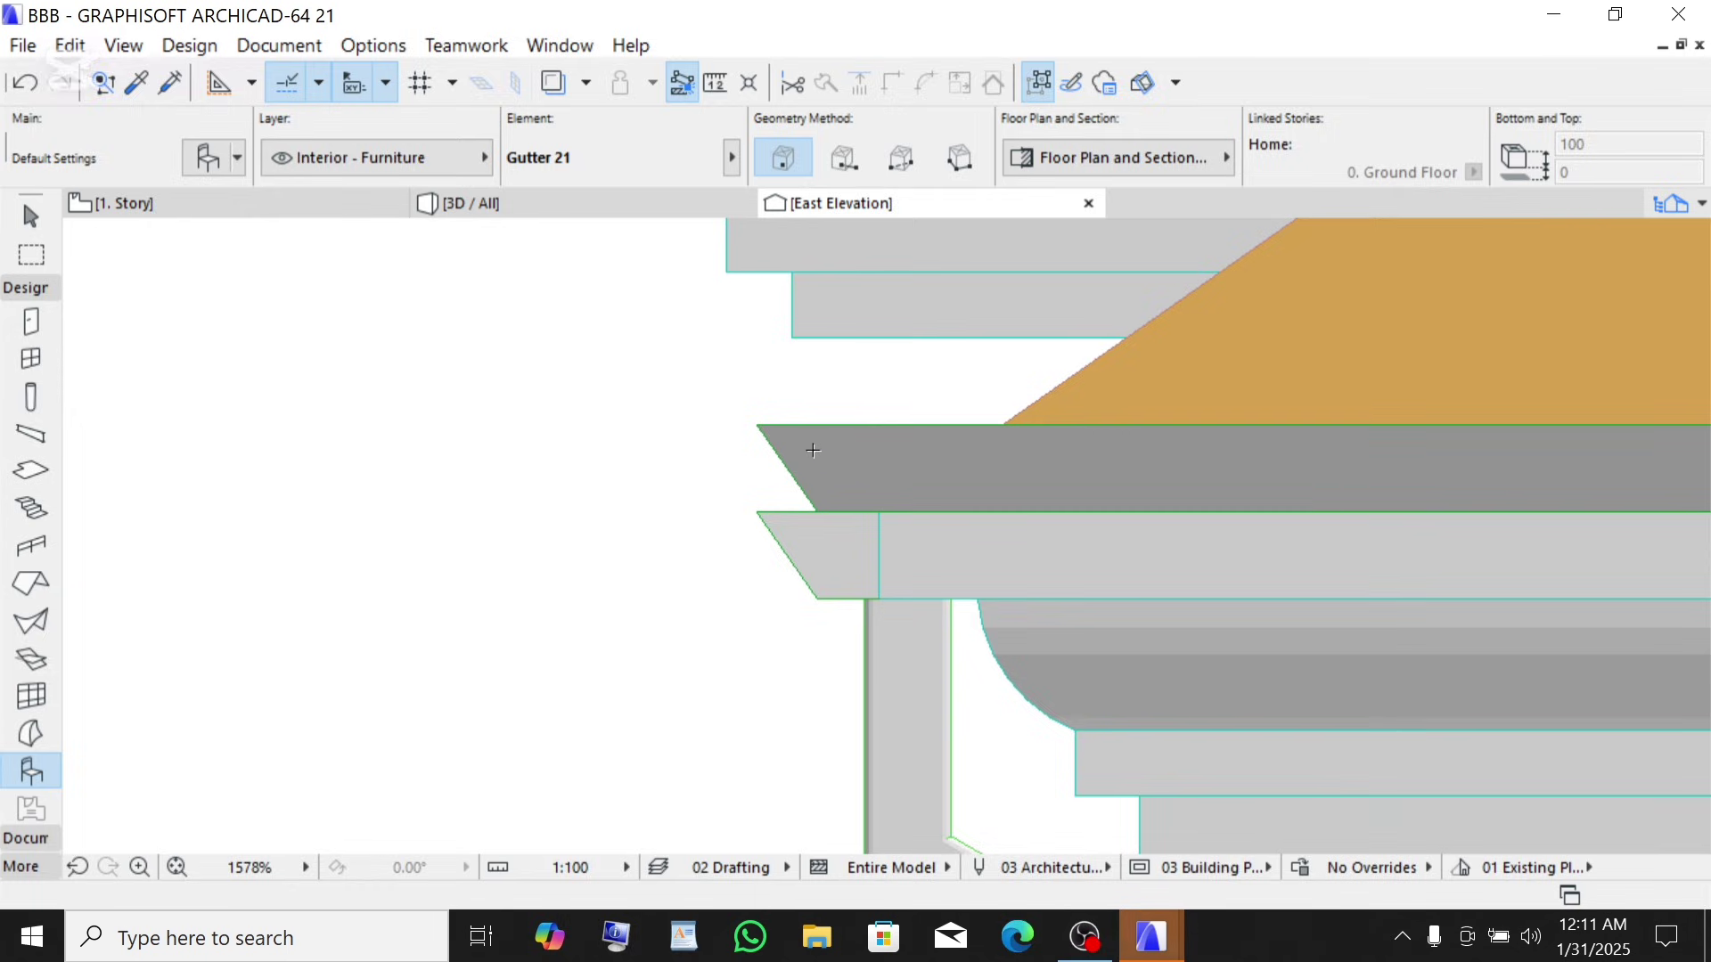
pyautogui.click(781, 450)
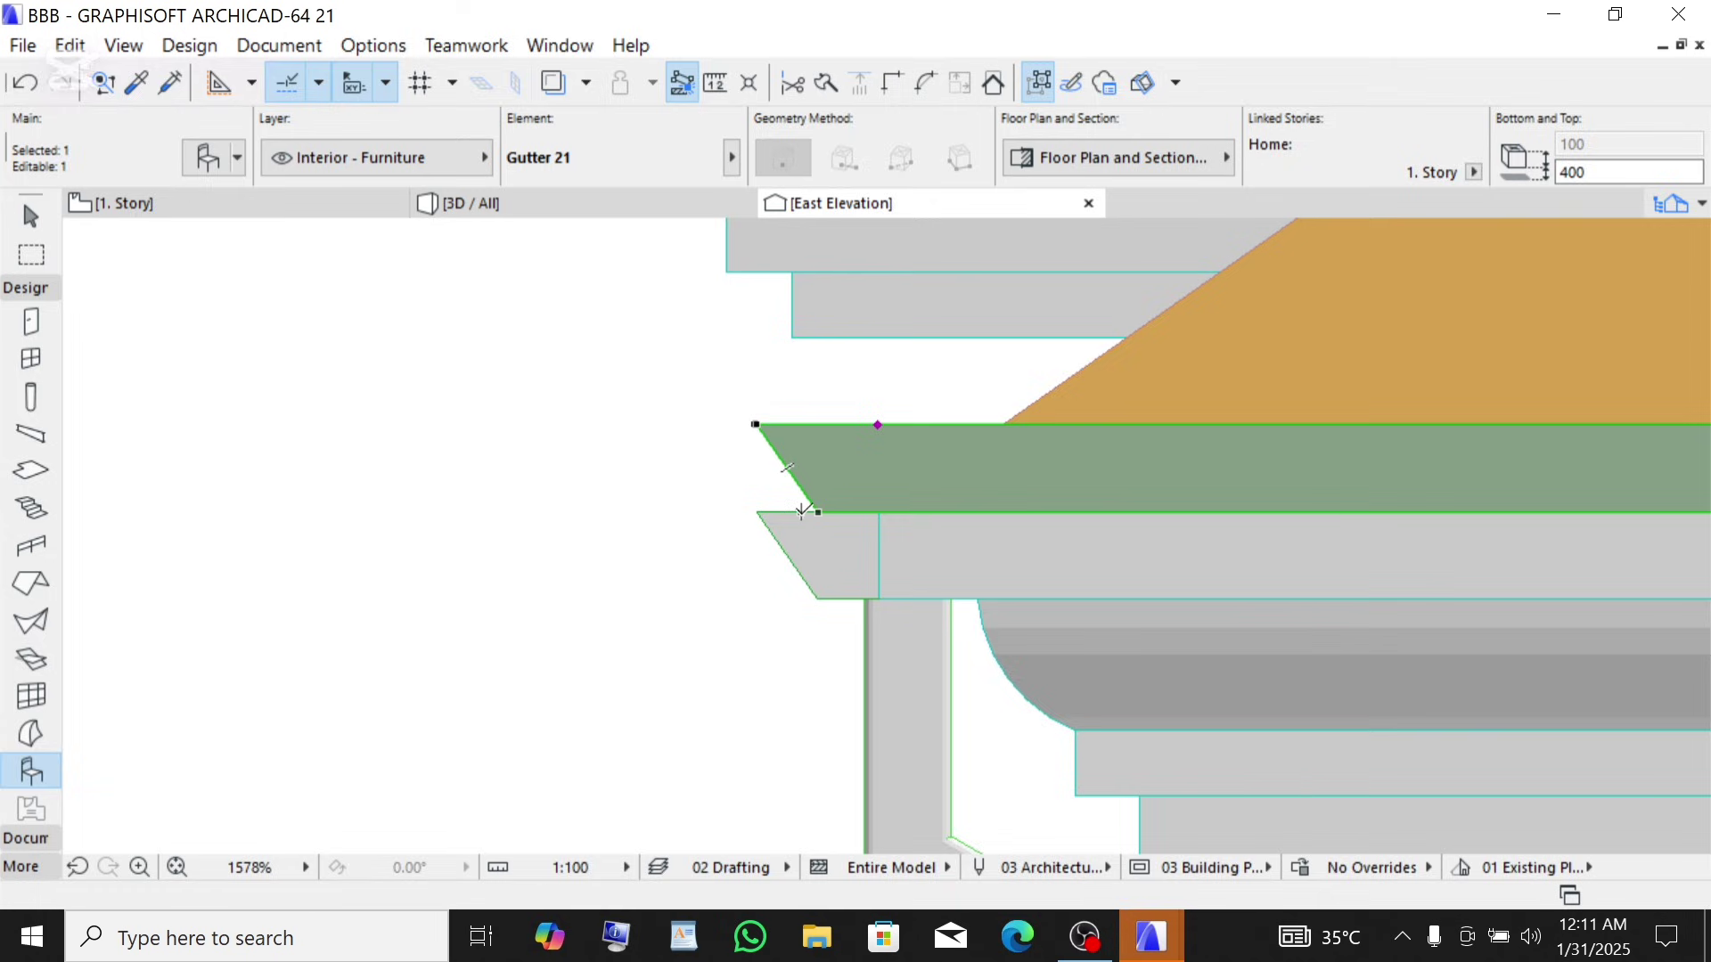
pyautogui.hotkey('ctrl', 'd')
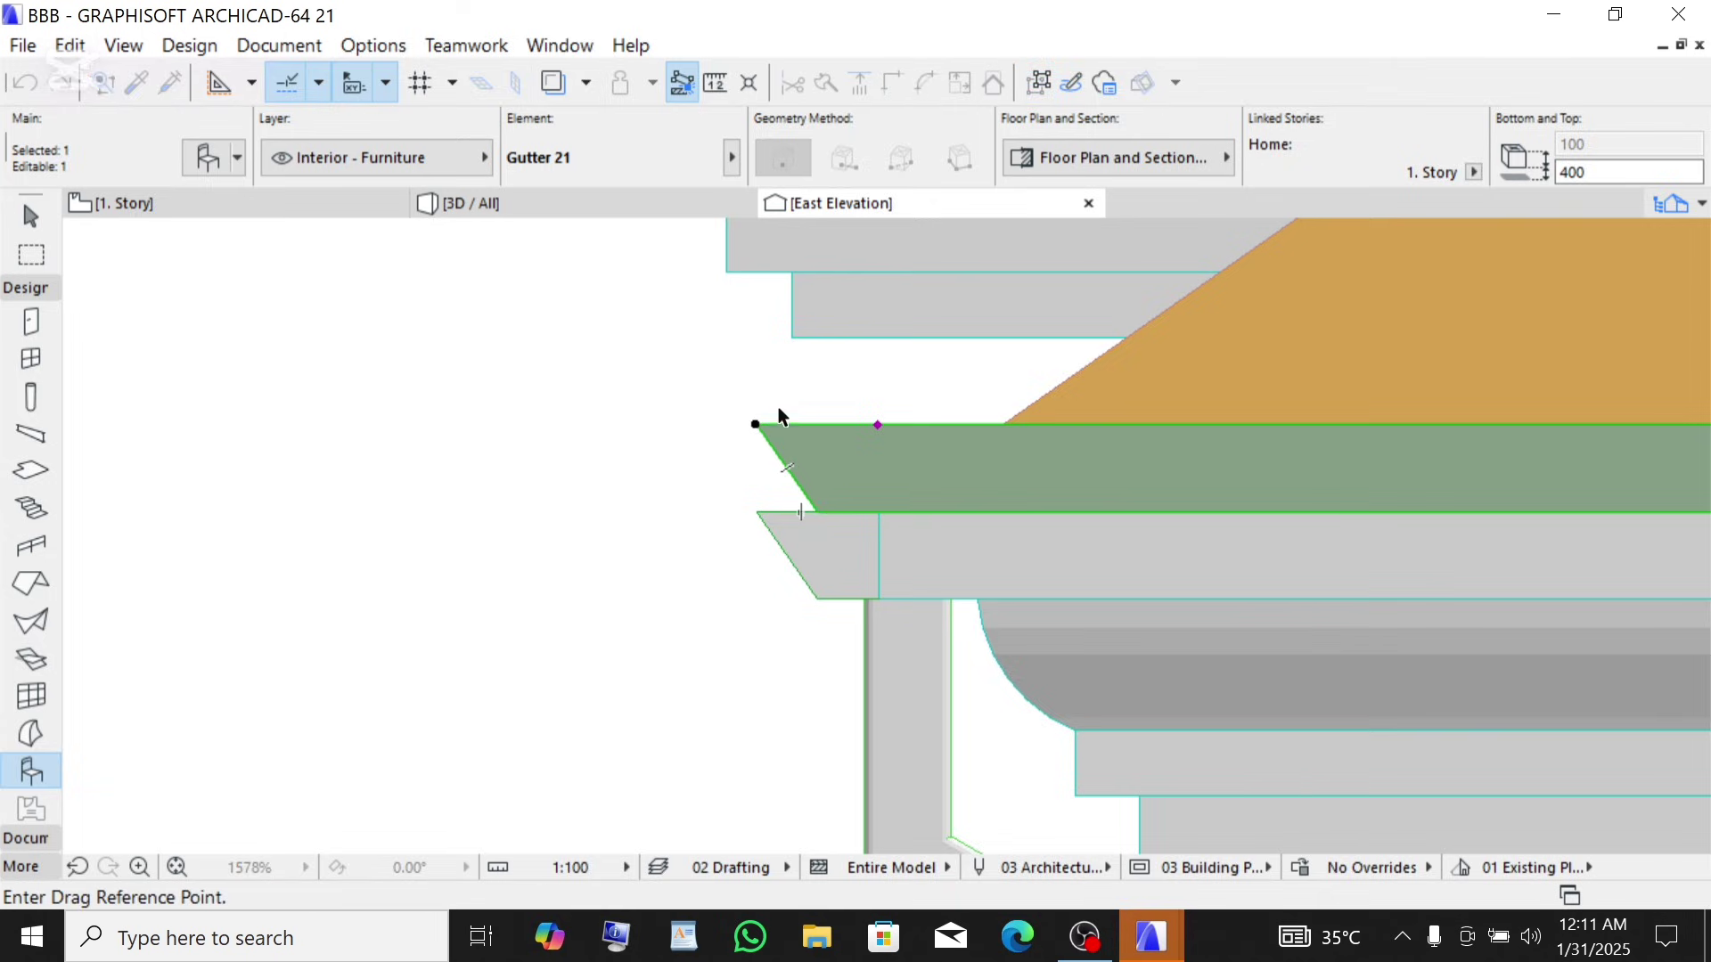
pyautogui.scroll(-5, 781, 423)
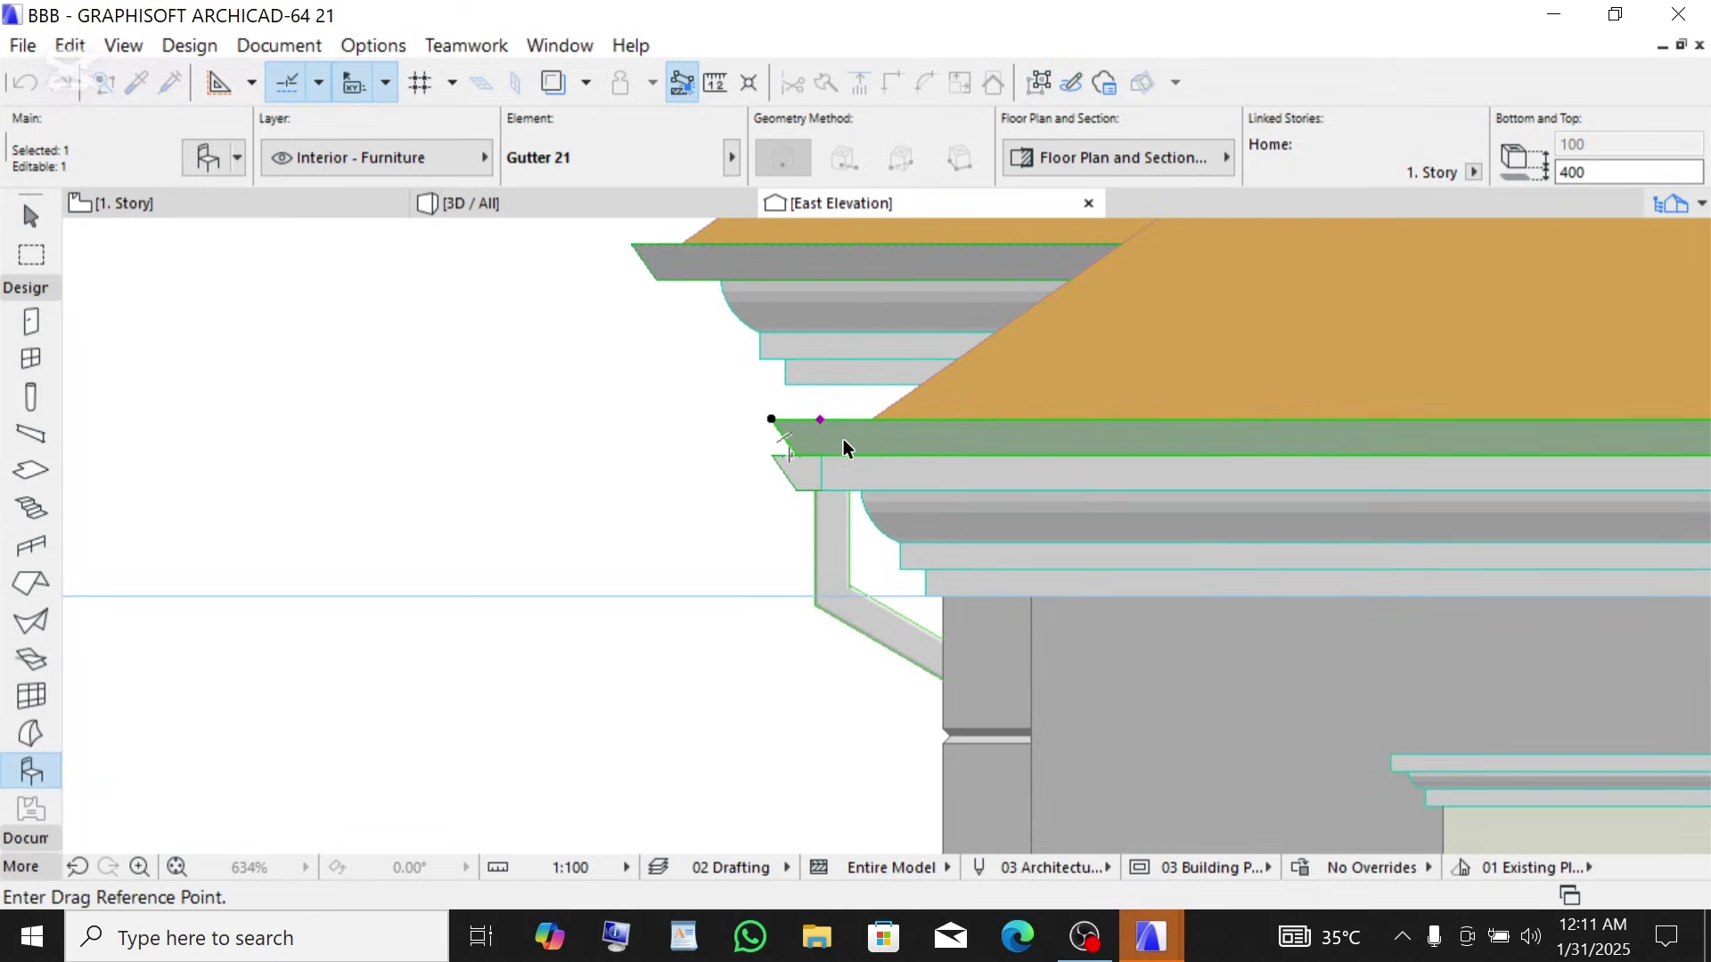
pyautogui.scroll(5, 862, 457)
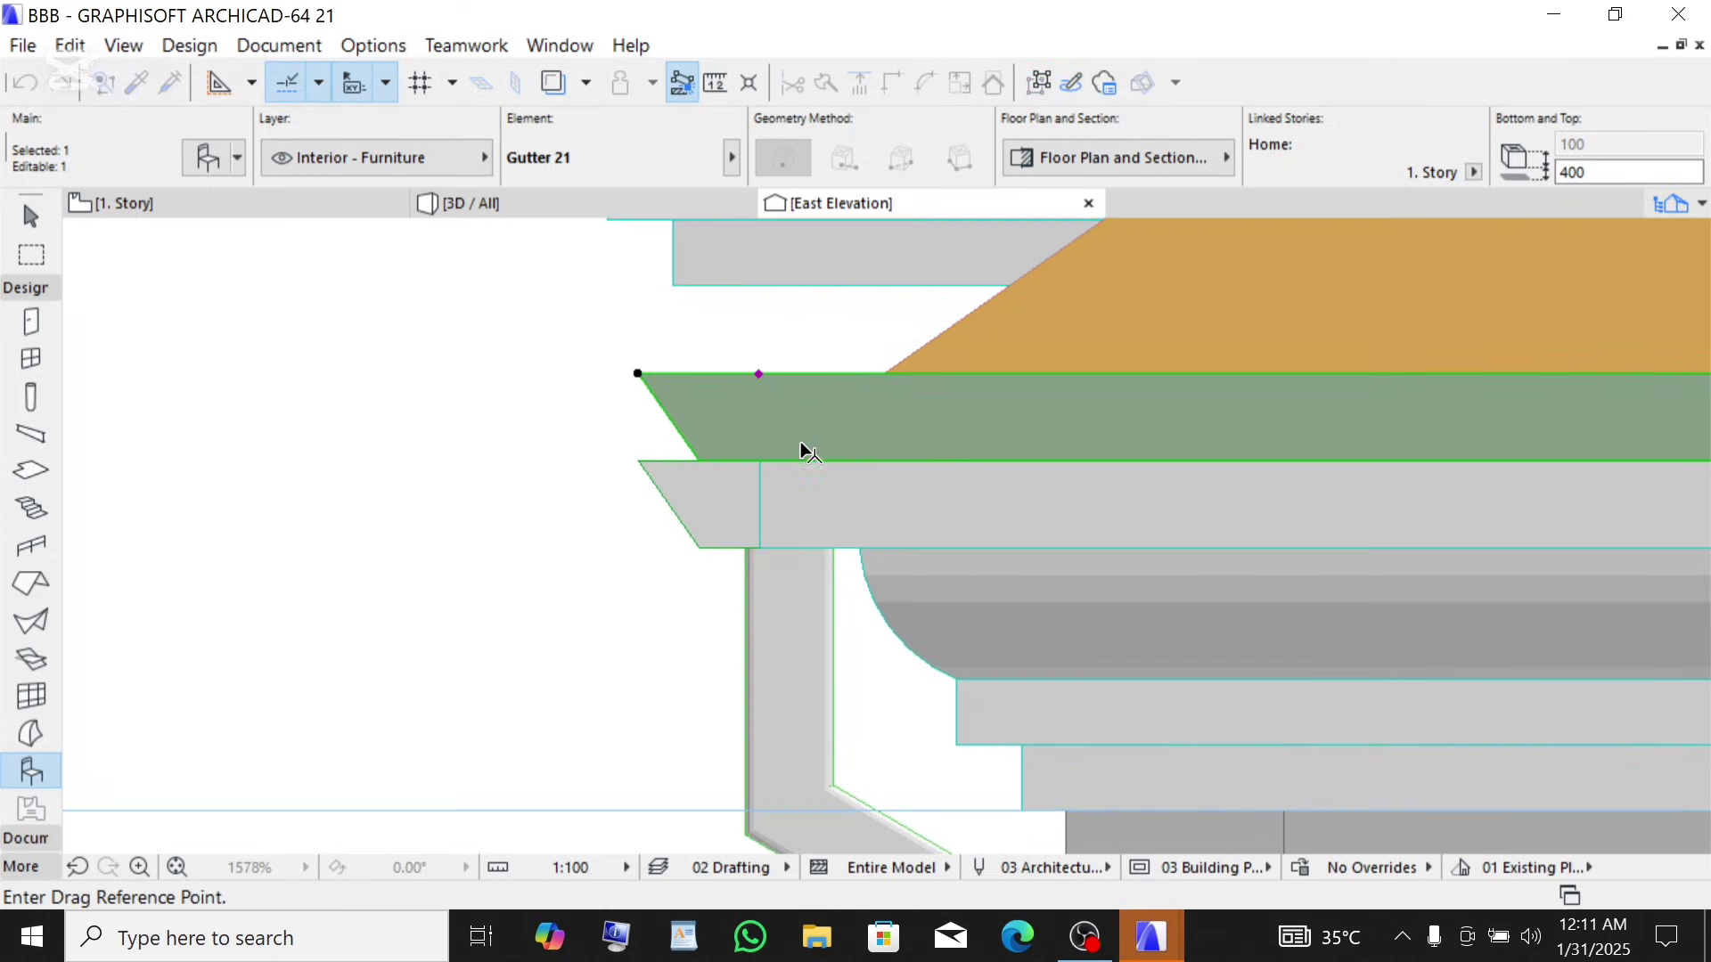
pyautogui.click(759, 461)
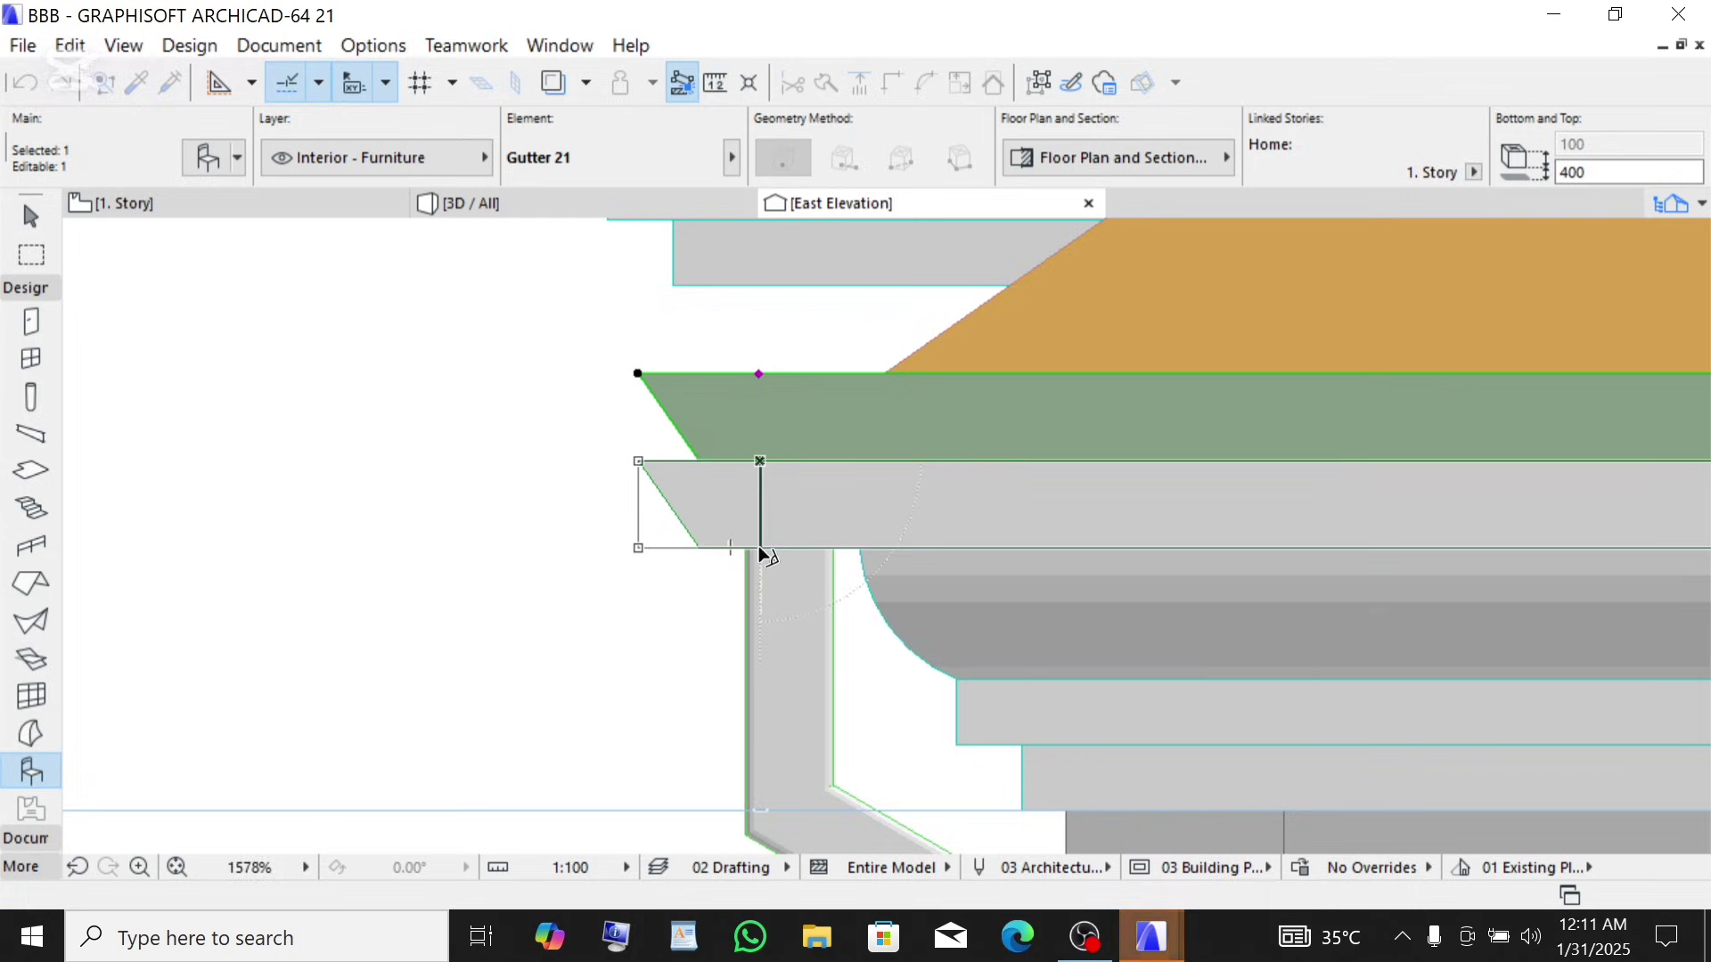
pyautogui.click(759, 548)
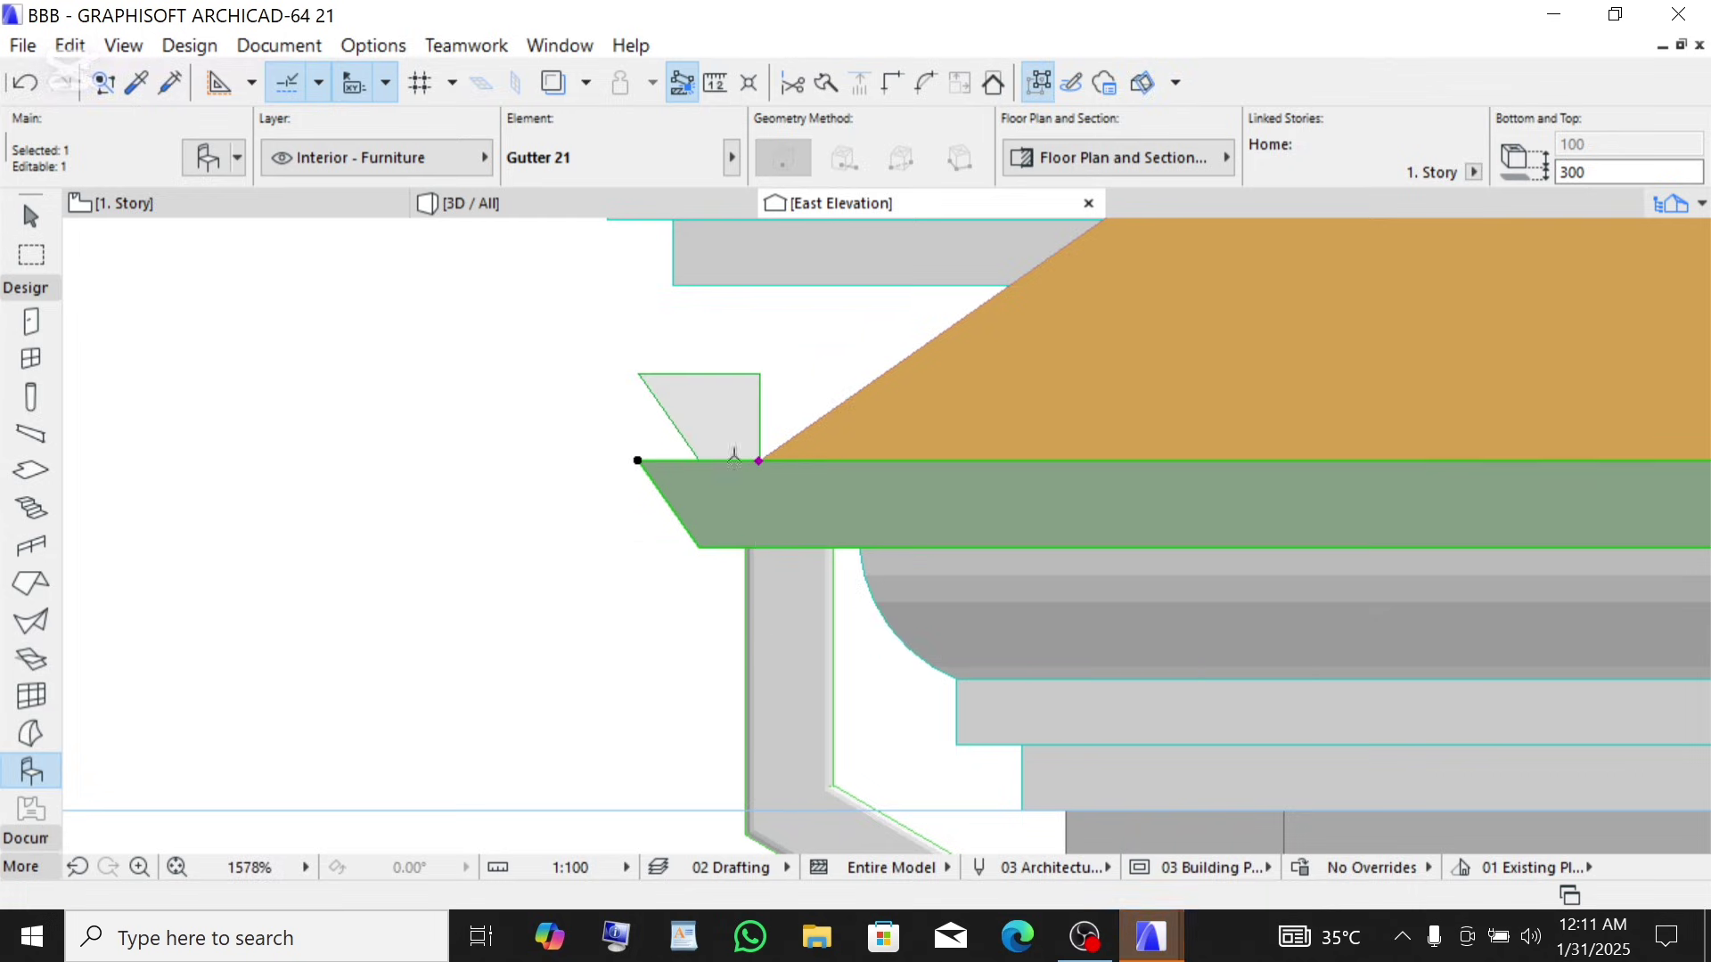
pyautogui.press('Escape')
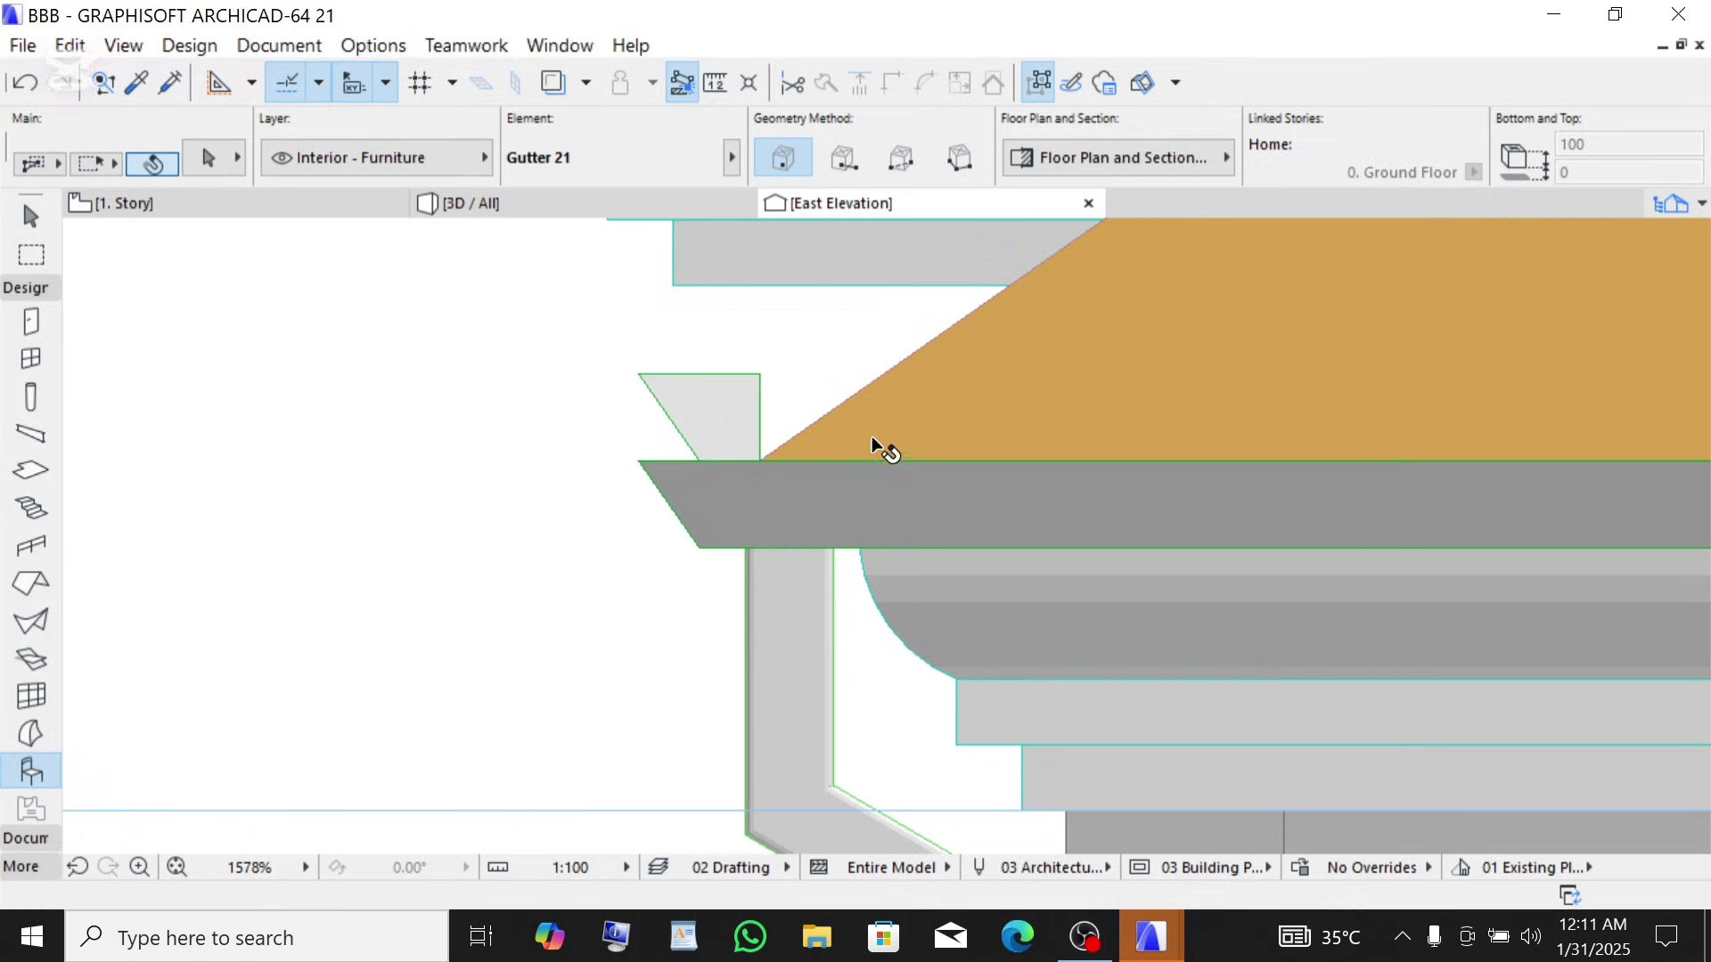
# - Move the adjoining gutter seen end-on straight down to elevation 300, level with the lowered east gutter
pyautogui.click(756, 394)
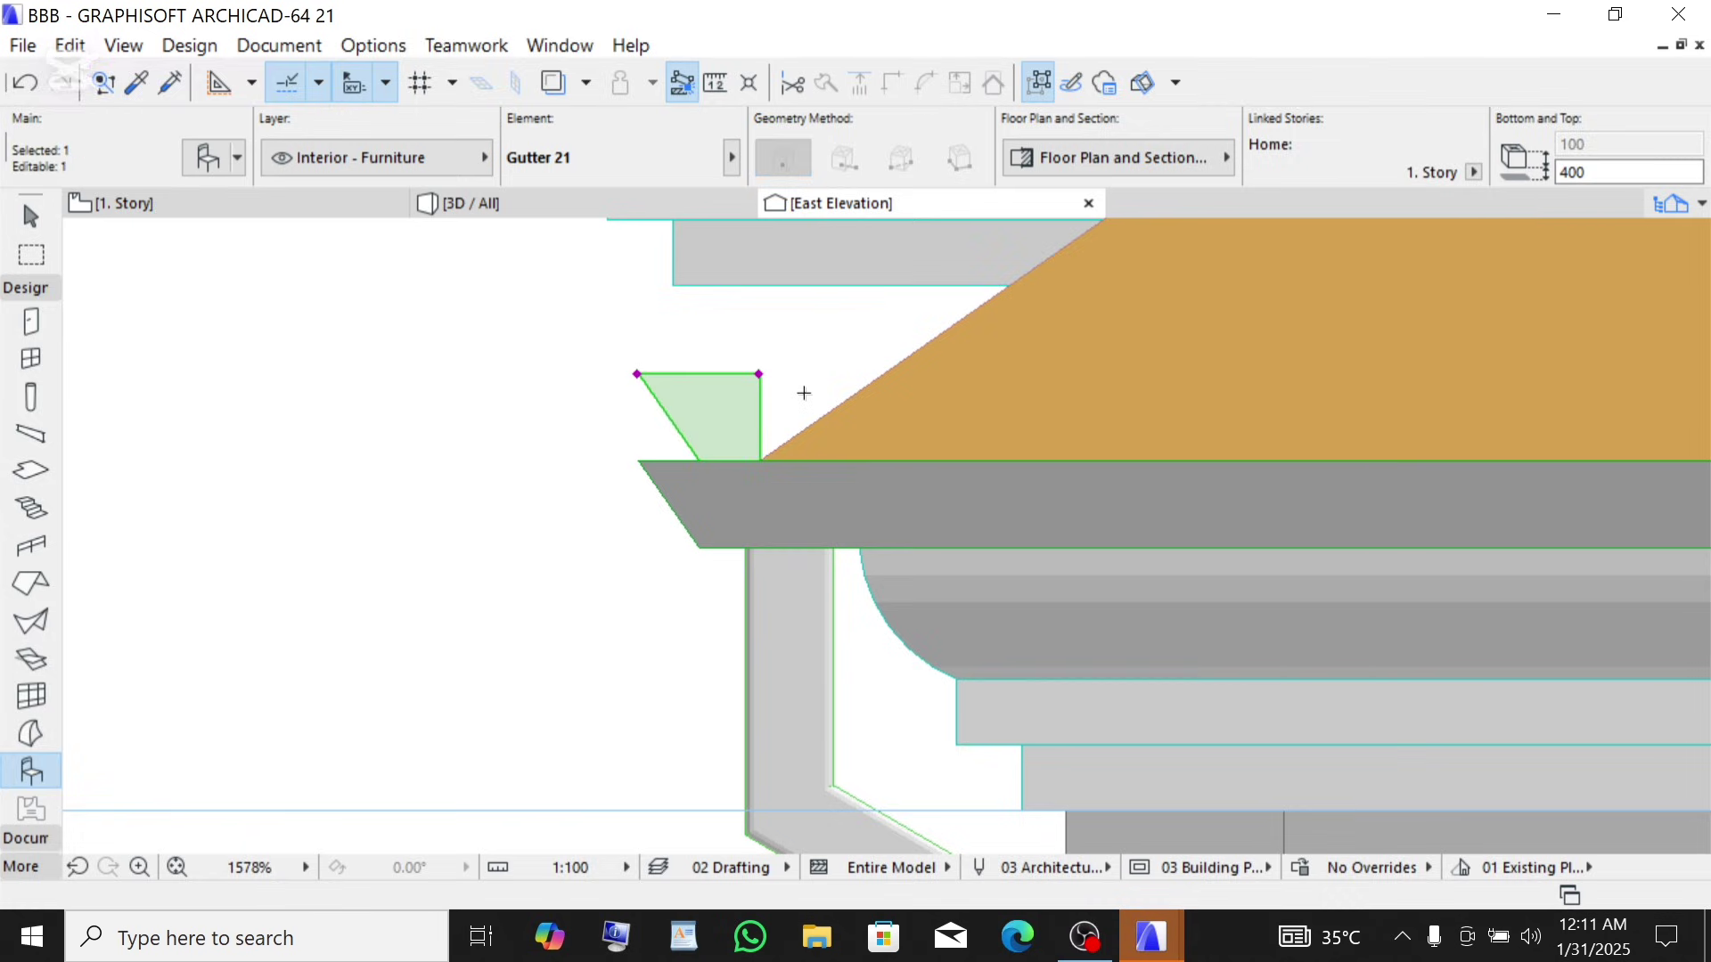
pyautogui.hotkey('ctrl', 'd')
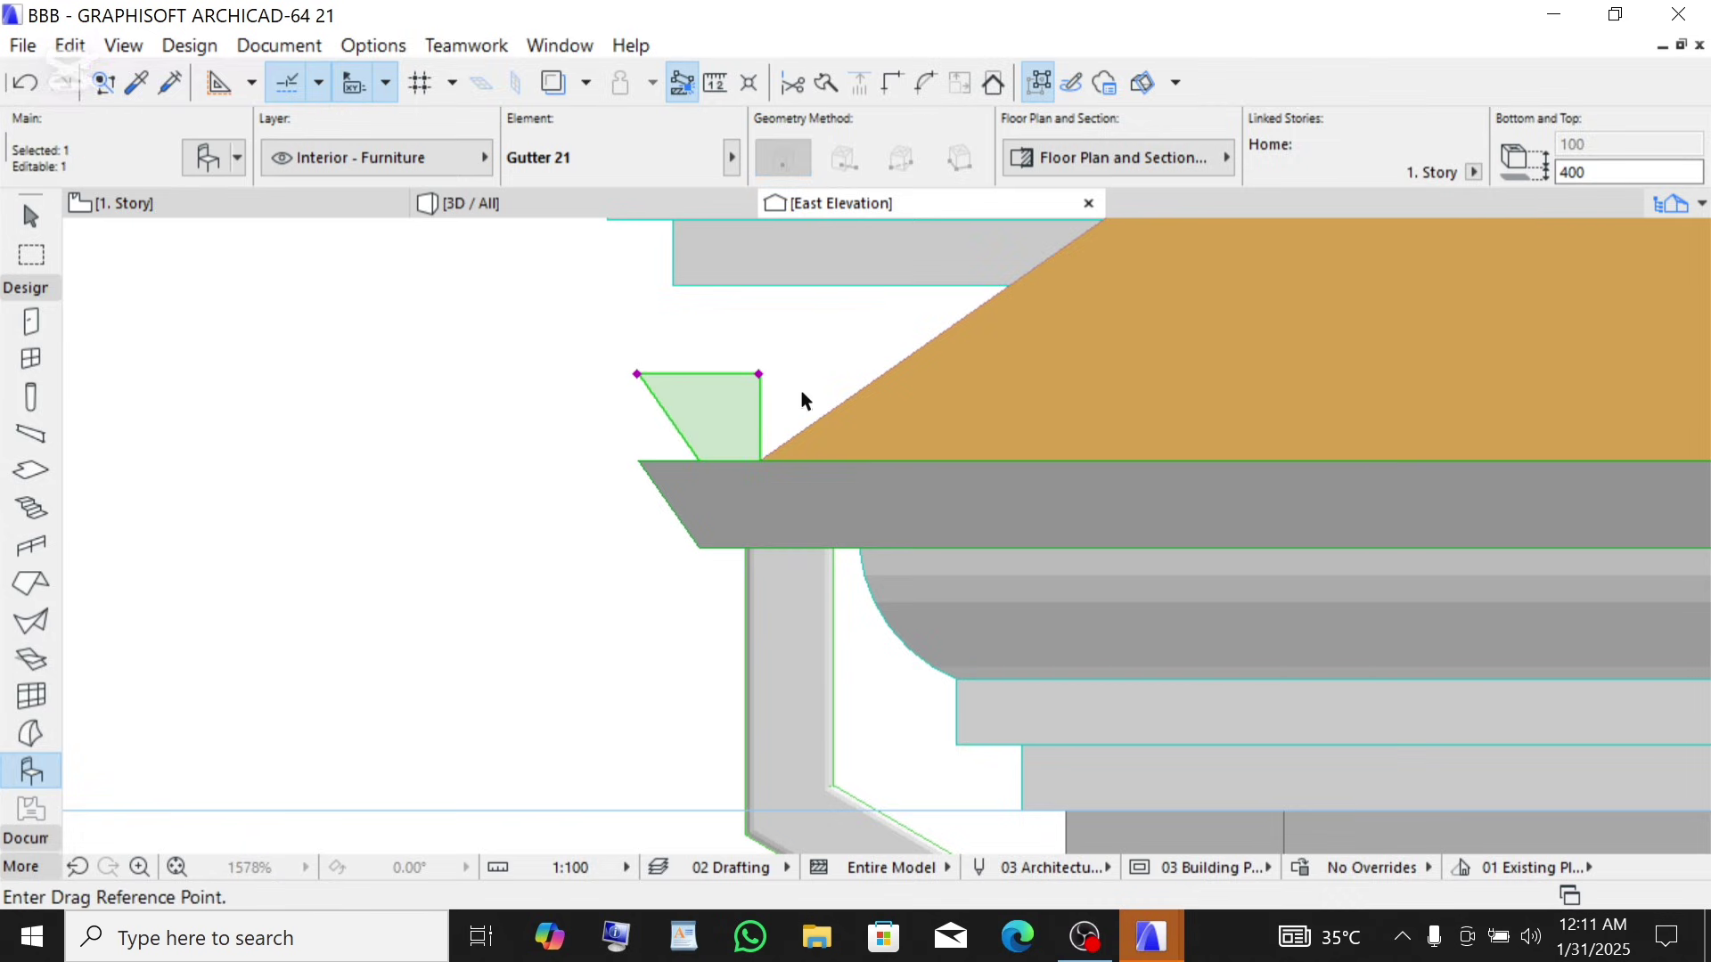
pyautogui.click(760, 374)
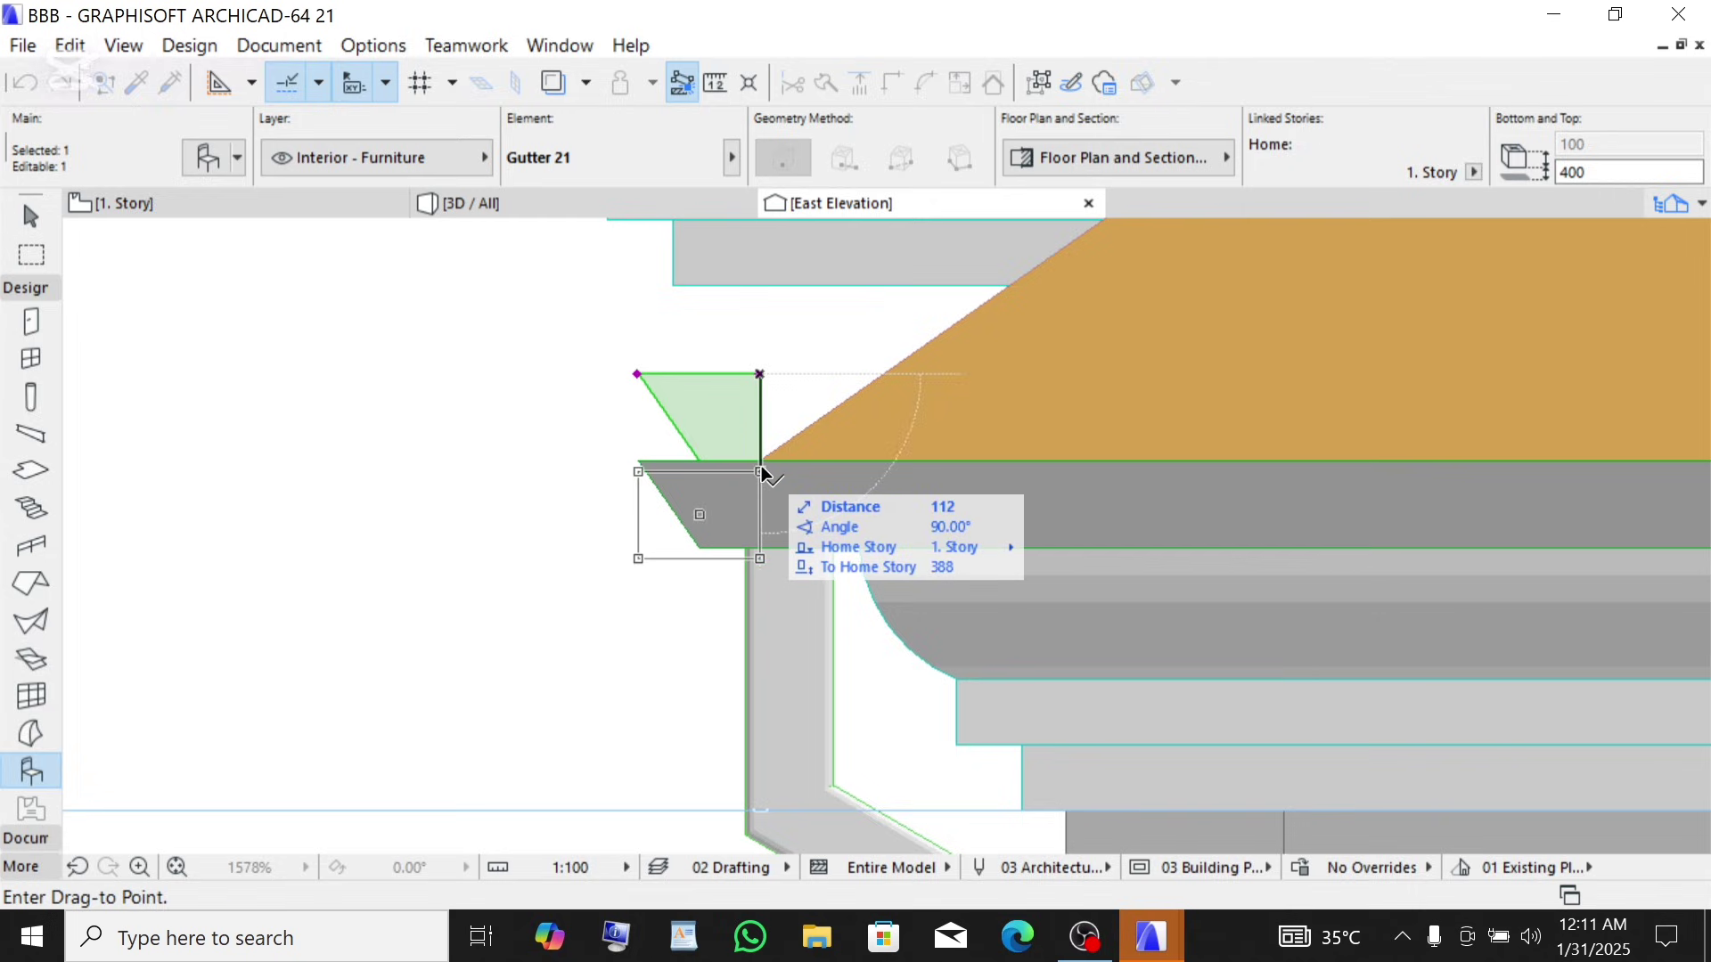
pyautogui.press('Escape')
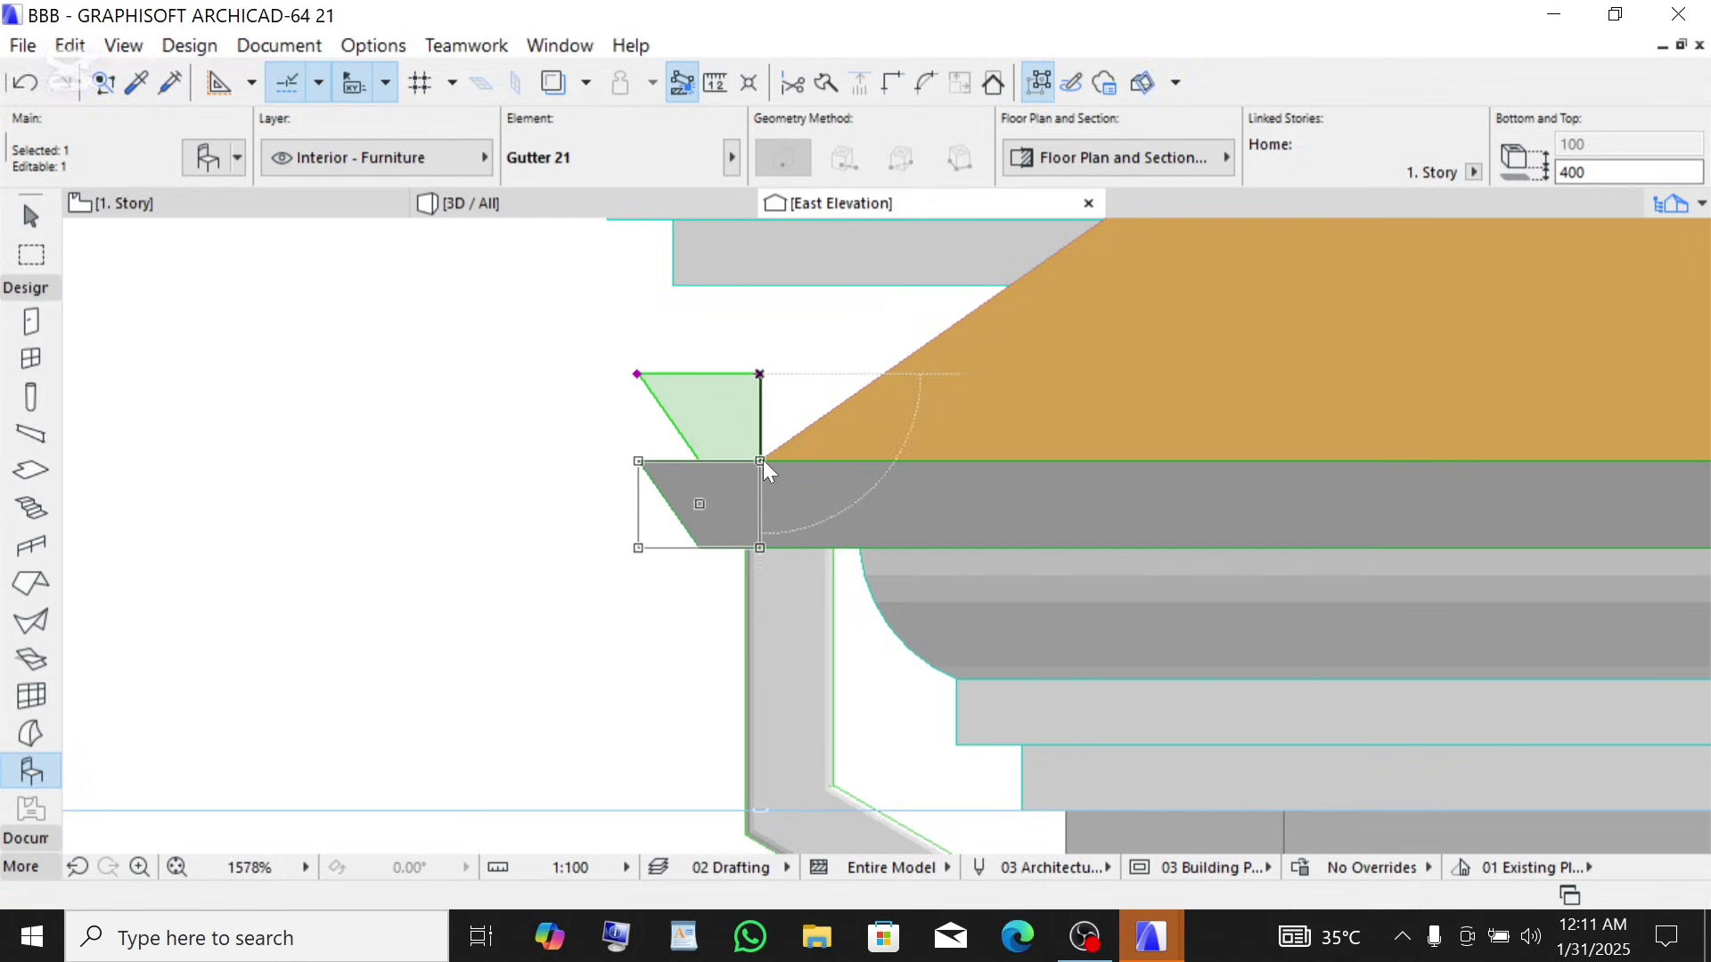
pyautogui.hotkey('ctrl', 'z')
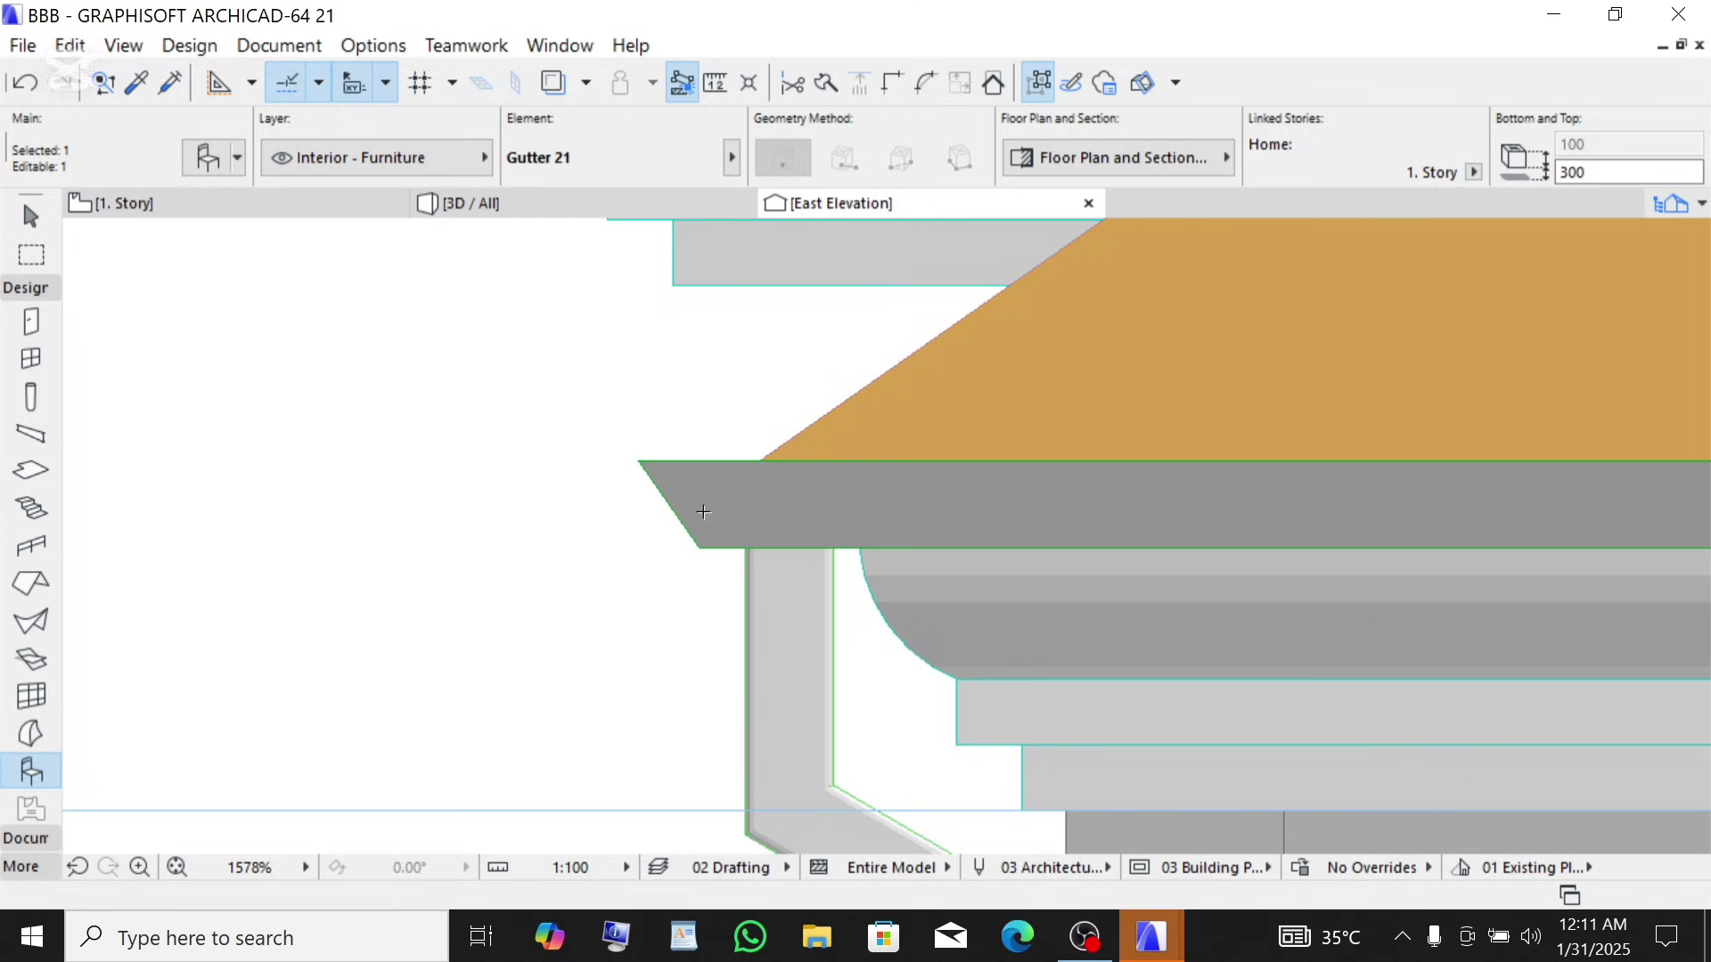
# - Inspect the lowered gutters in 3D from the side and from above, focusing on the mitred corner joint
pyautogui.scroll(-2, 709, 521)
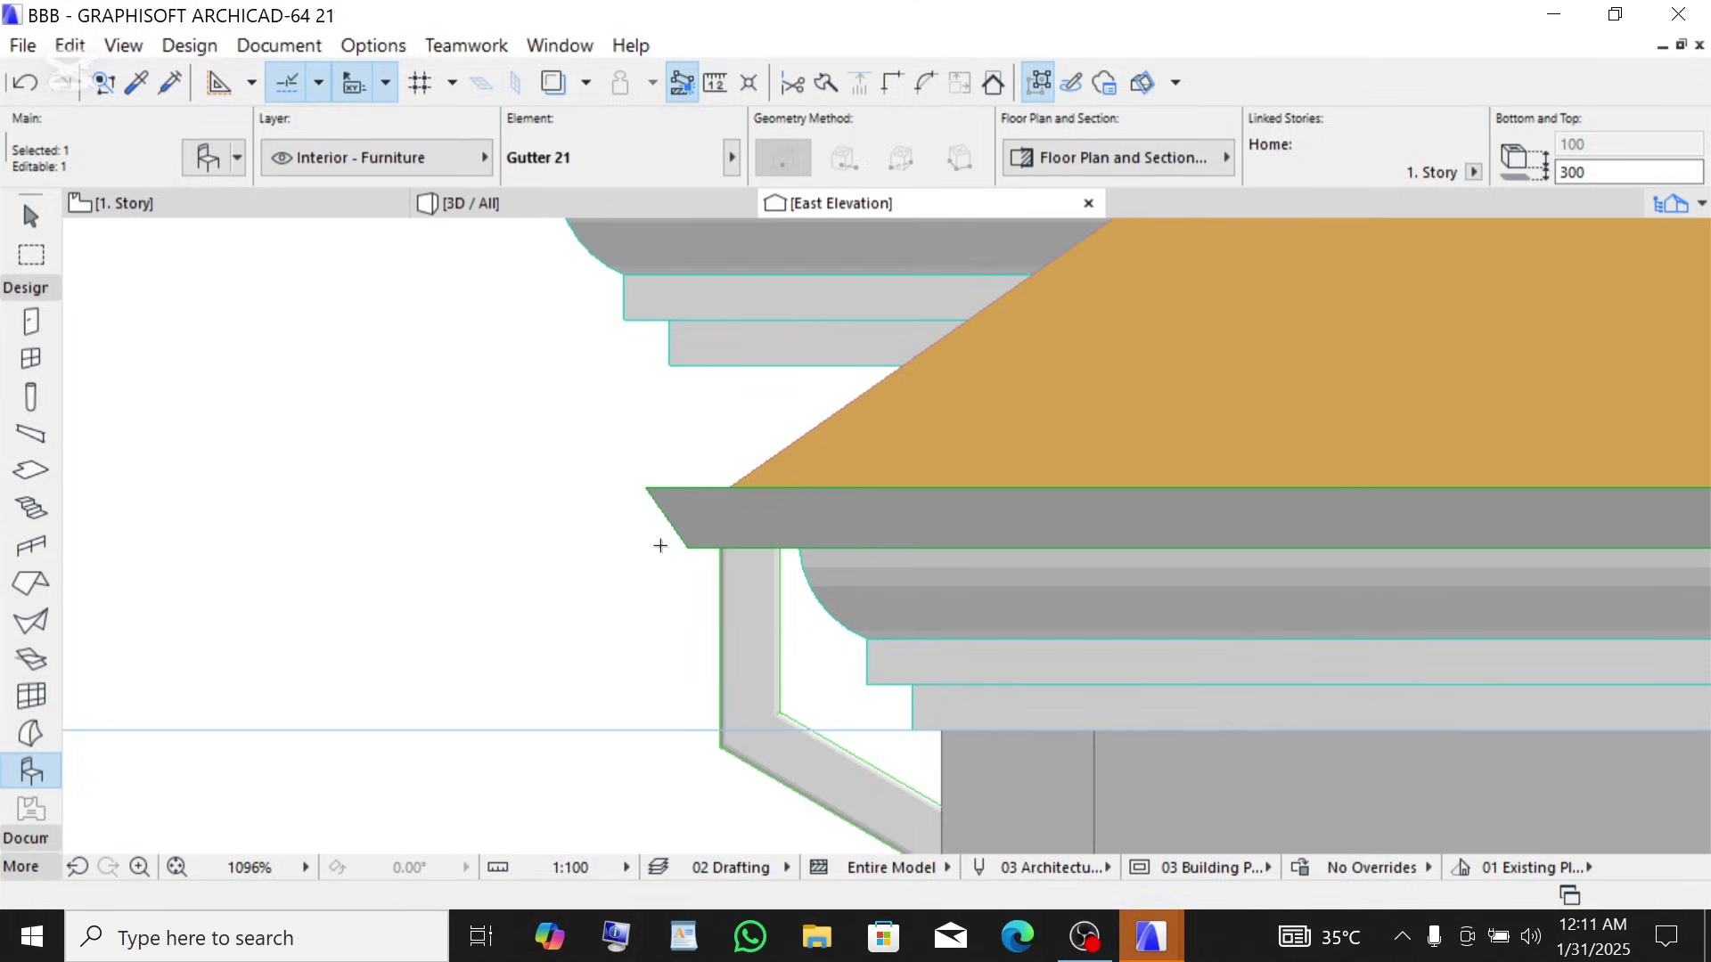
pyautogui.click(499, 203)
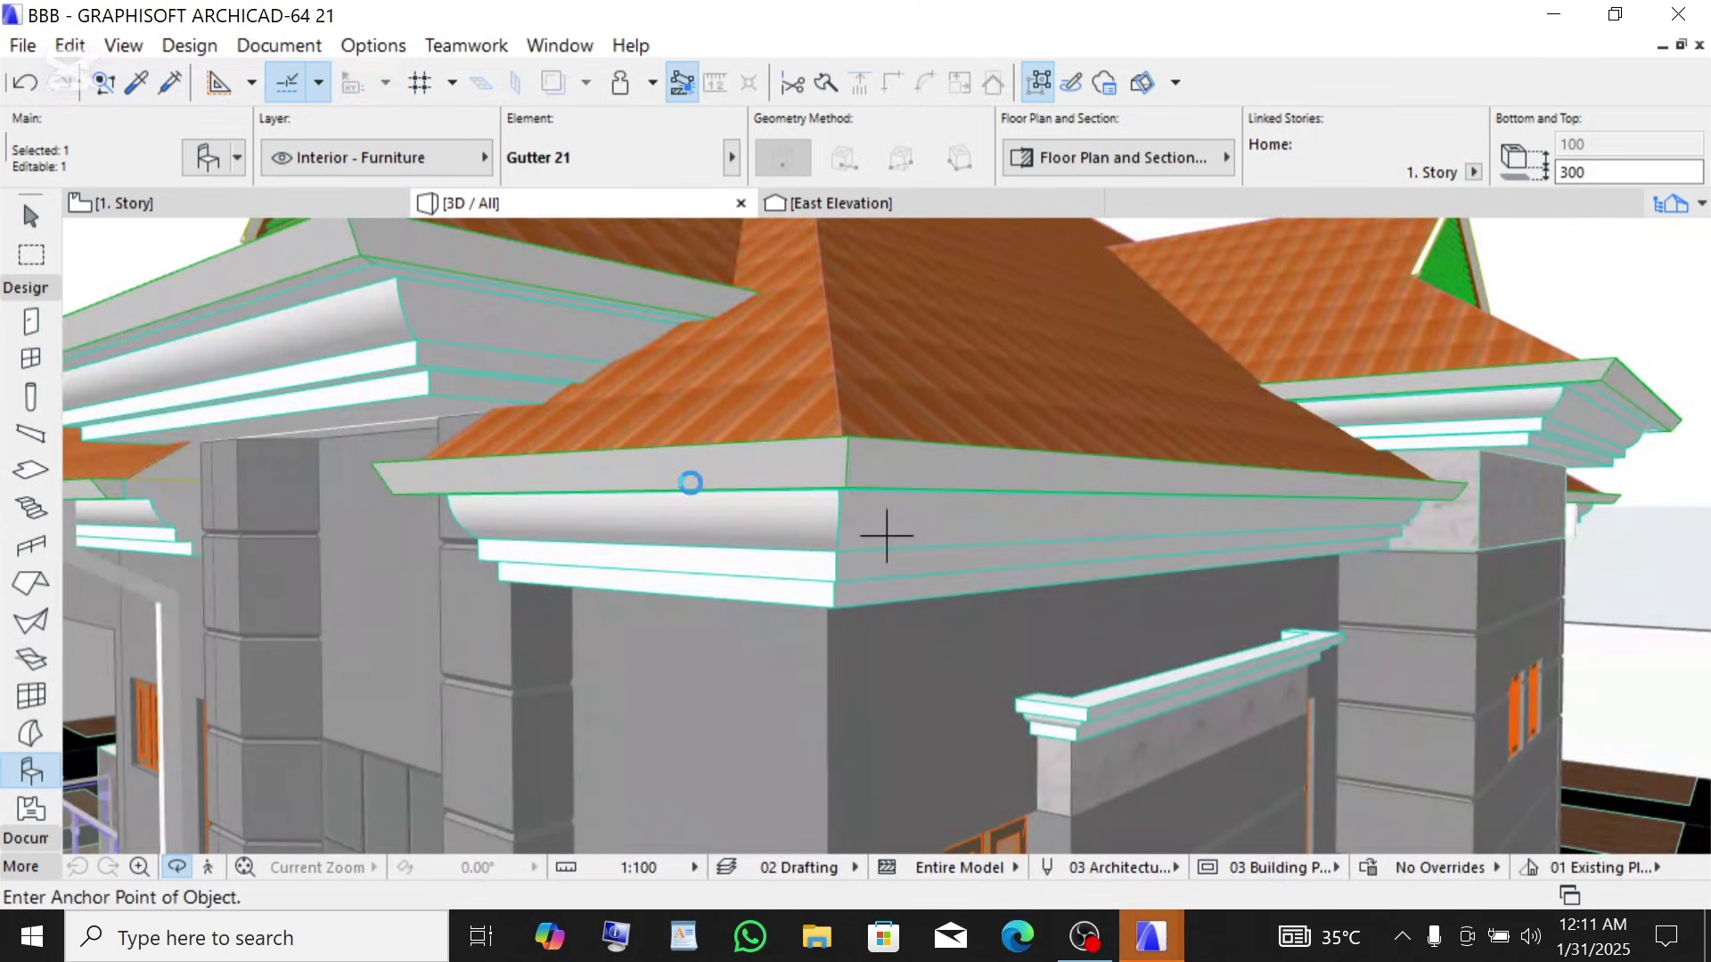
pyautogui.keyDown('shift'); pyautogui.moveTo(890, 466); pyautogui.dragTo(645, 462, button='middle'); pyautogui.keyUp('shift')
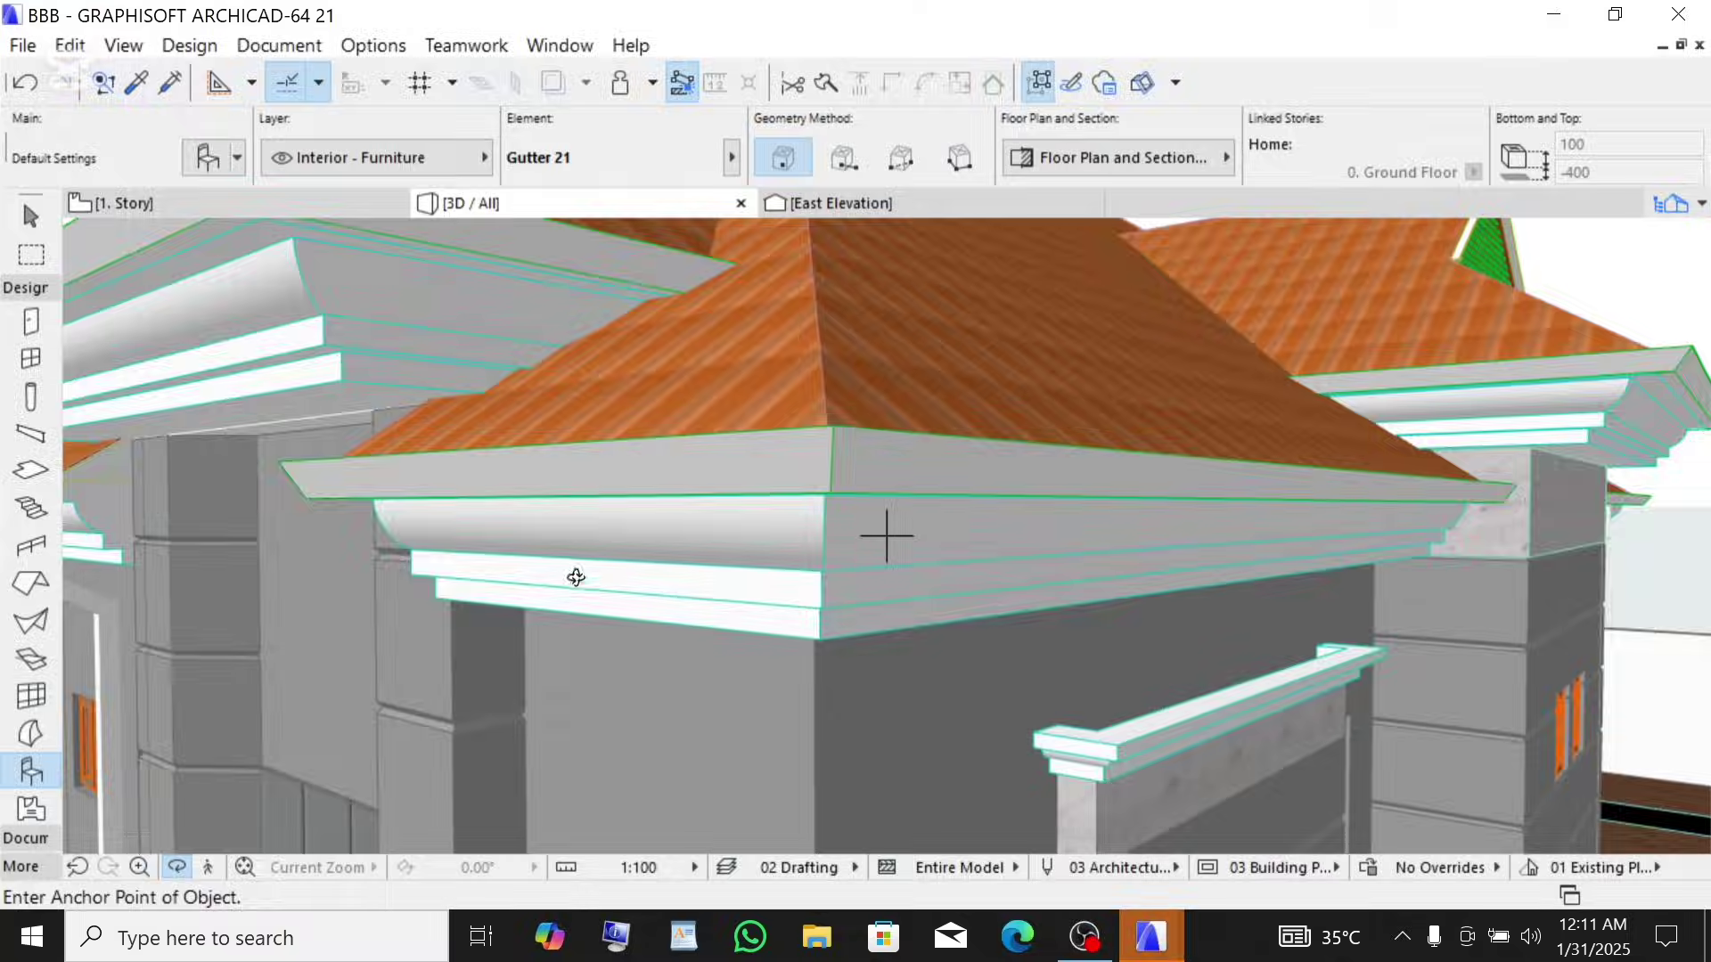
pyautogui.keyDown('shift'); pyautogui.moveTo(575, 577); pyautogui.dragTo(458, 397, button='middle'); pyautogui.keyUp('shift')
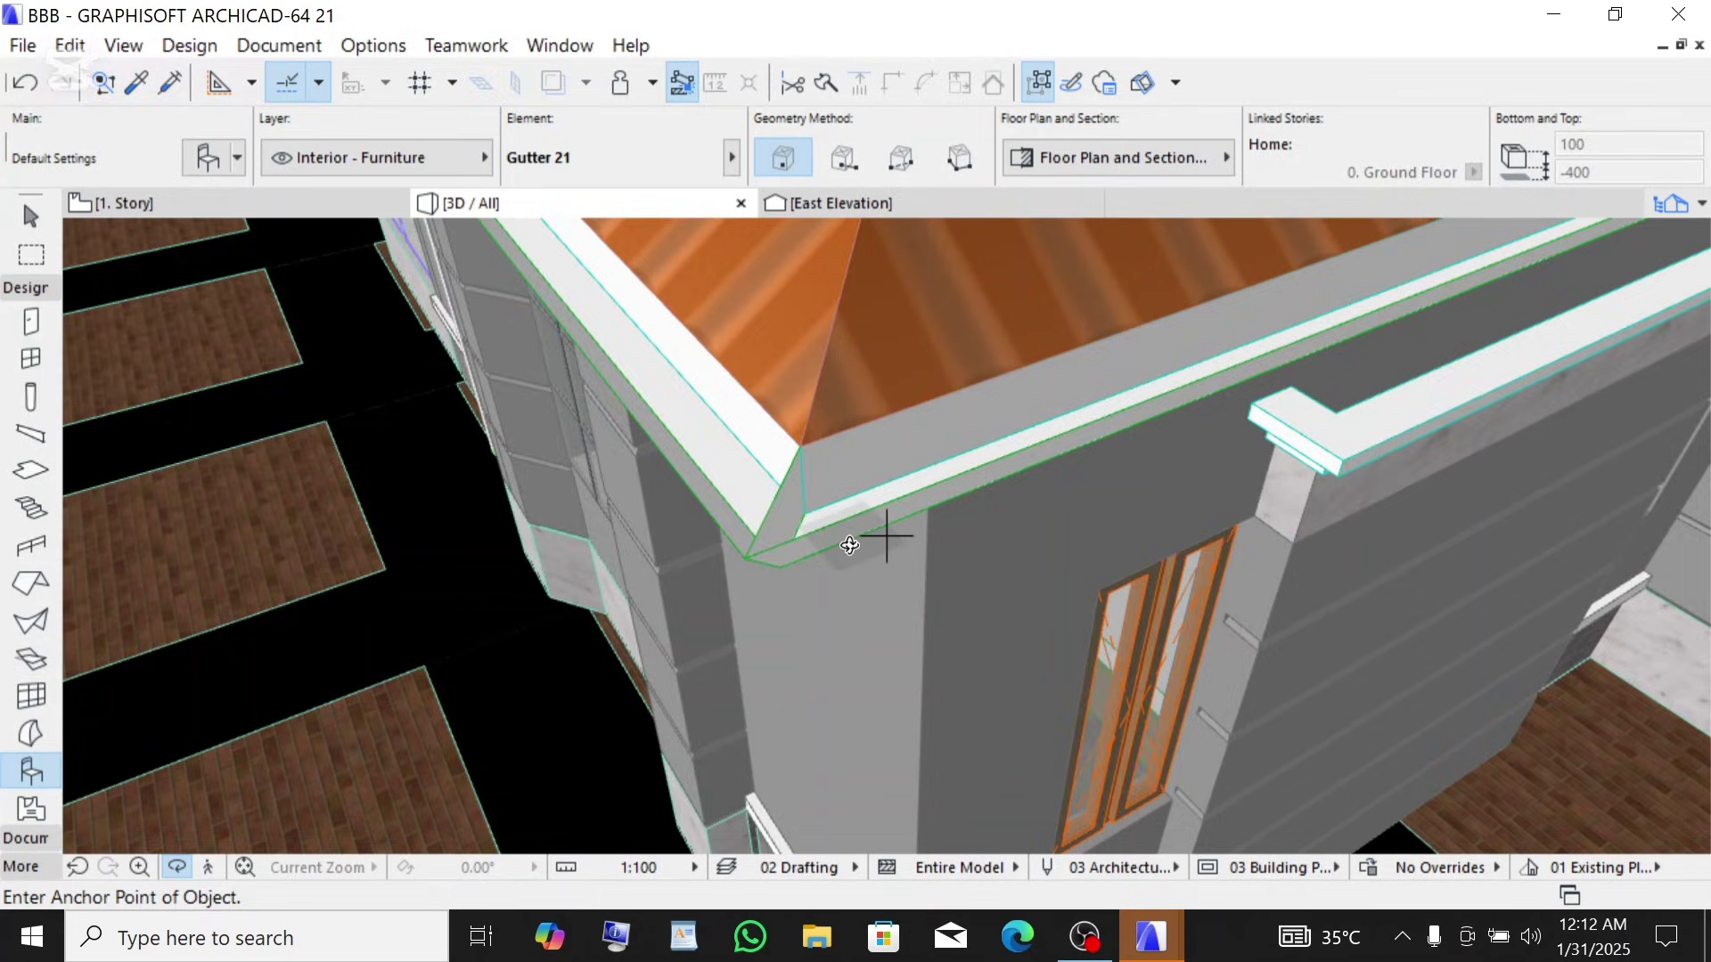
pyautogui.keyDown('shift'); pyautogui.moveTo(849, 545); pyautogui.dragTo(1253, 673, button='middle'); pyautogui.keyUp('shift')
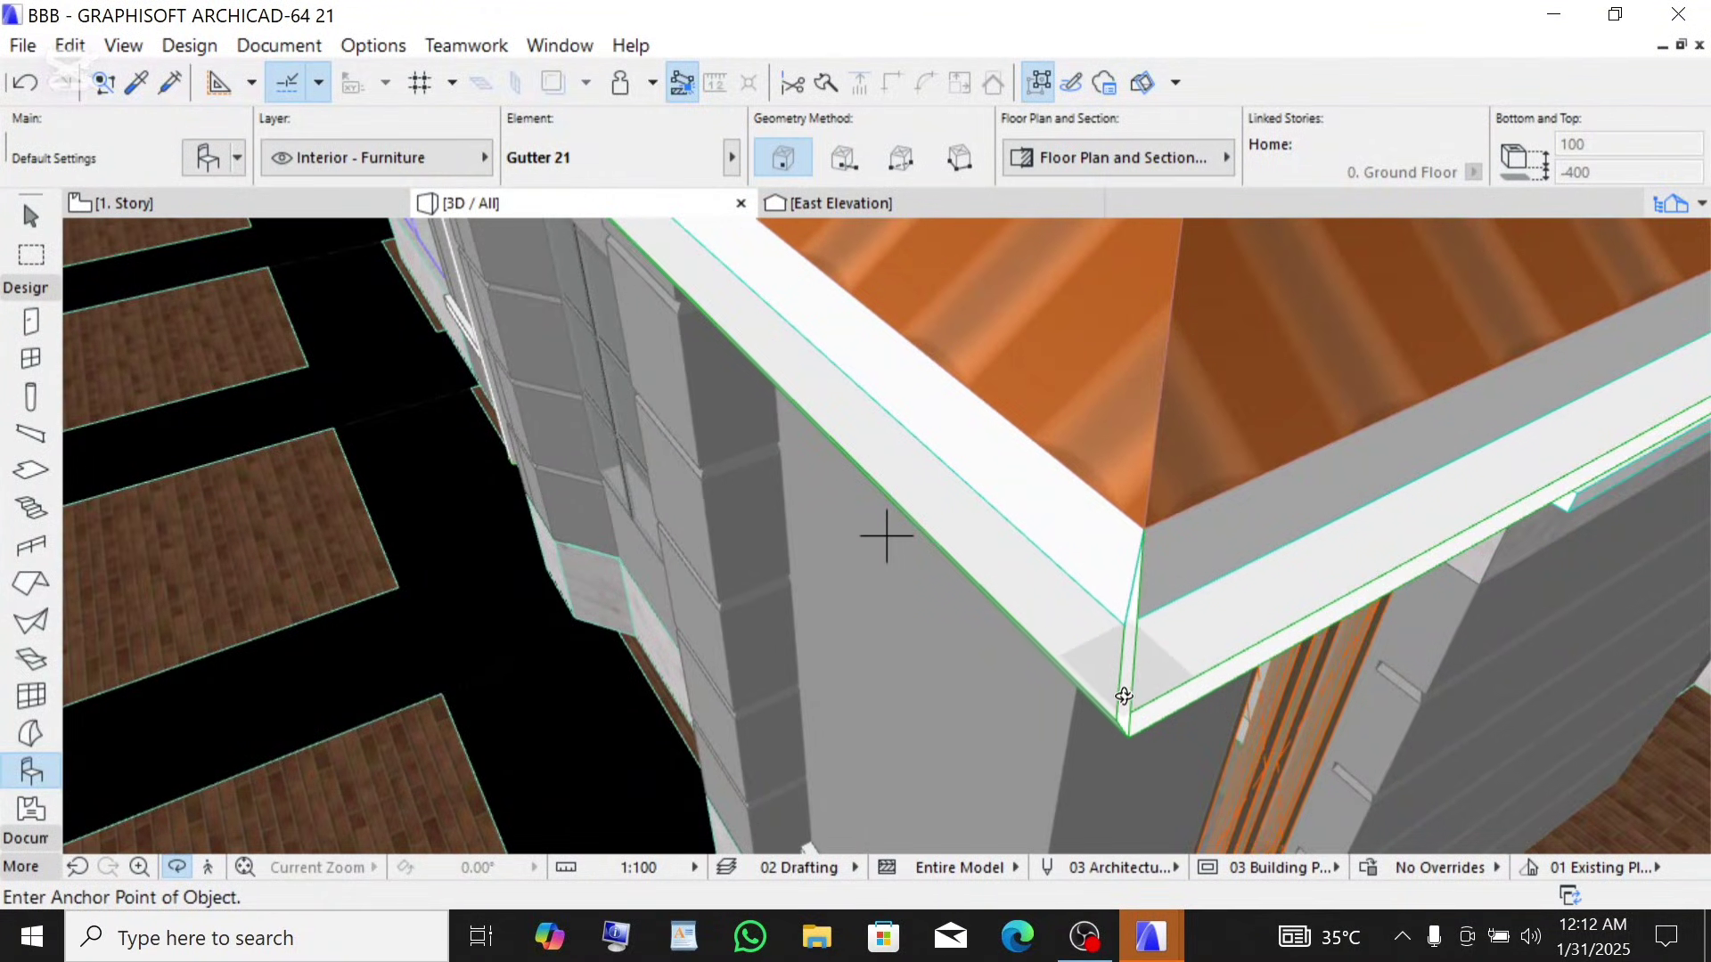
pyautogui.keyDown('shift'); pyautogui.moveTo(1046, 511); pyautogui.dragTo(1029, 517, button='middle'); pyautogui.keyUp('shift')
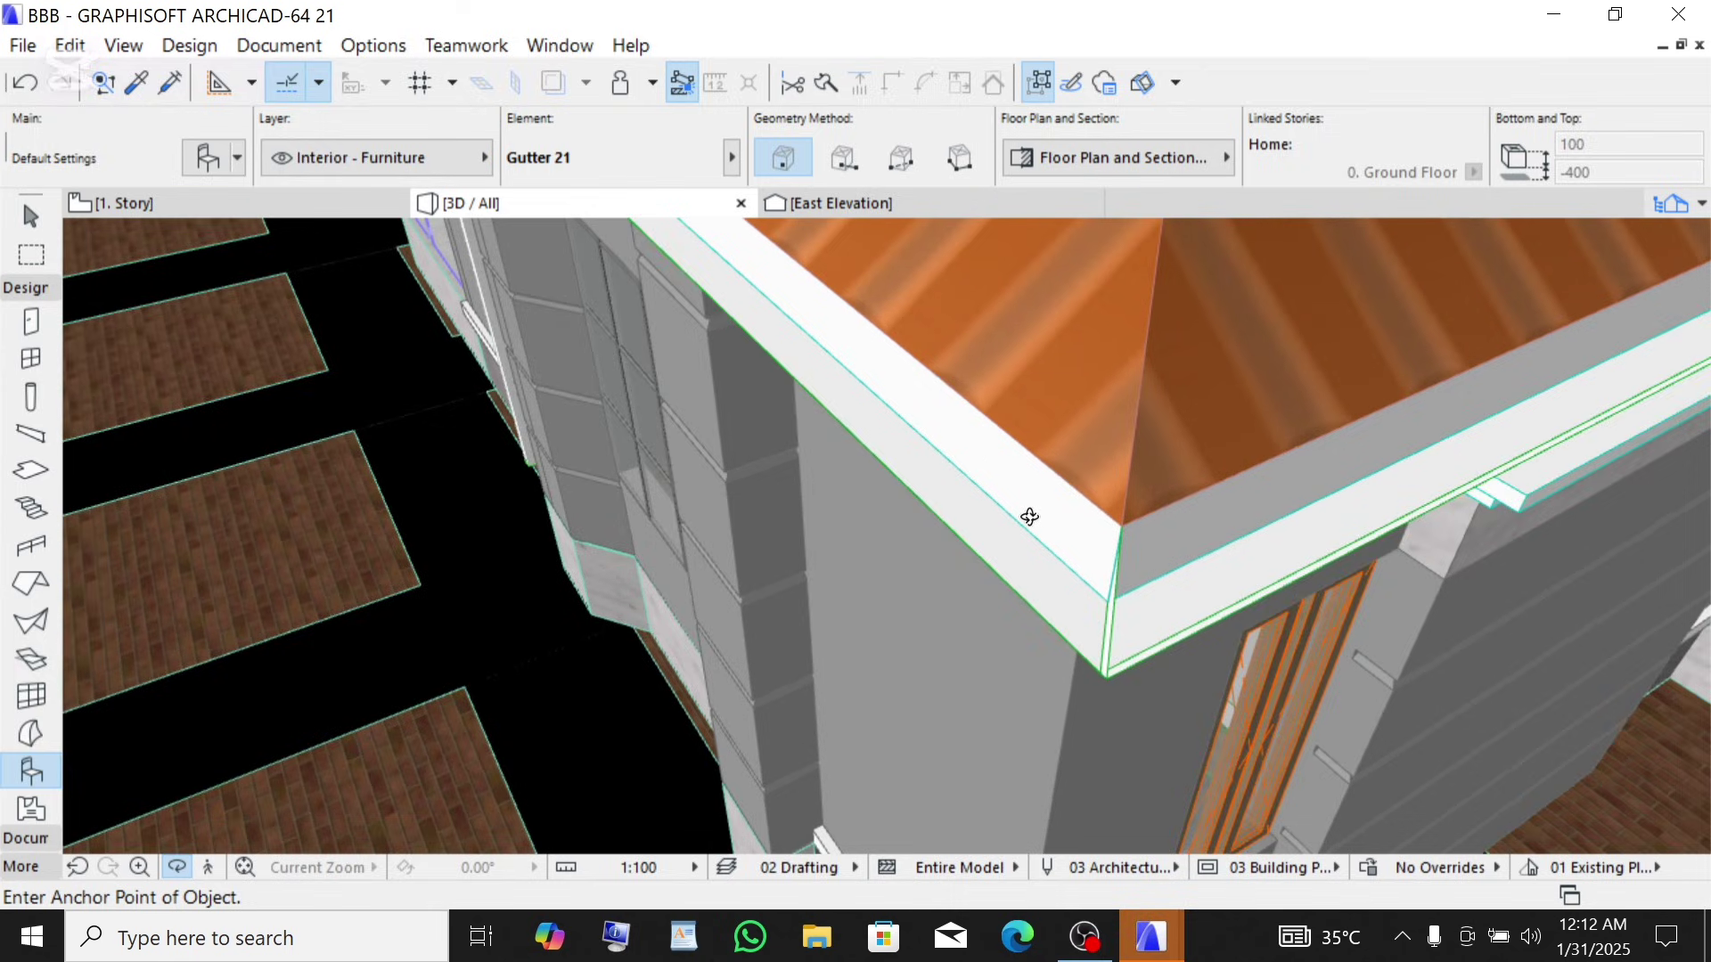
pyautogui.keyDown('shift'); pyautogui.moveTo(1119, 619); pyautogui.dragTo(1096, 618, button='middle'); pyautogui.keyUp('shift')
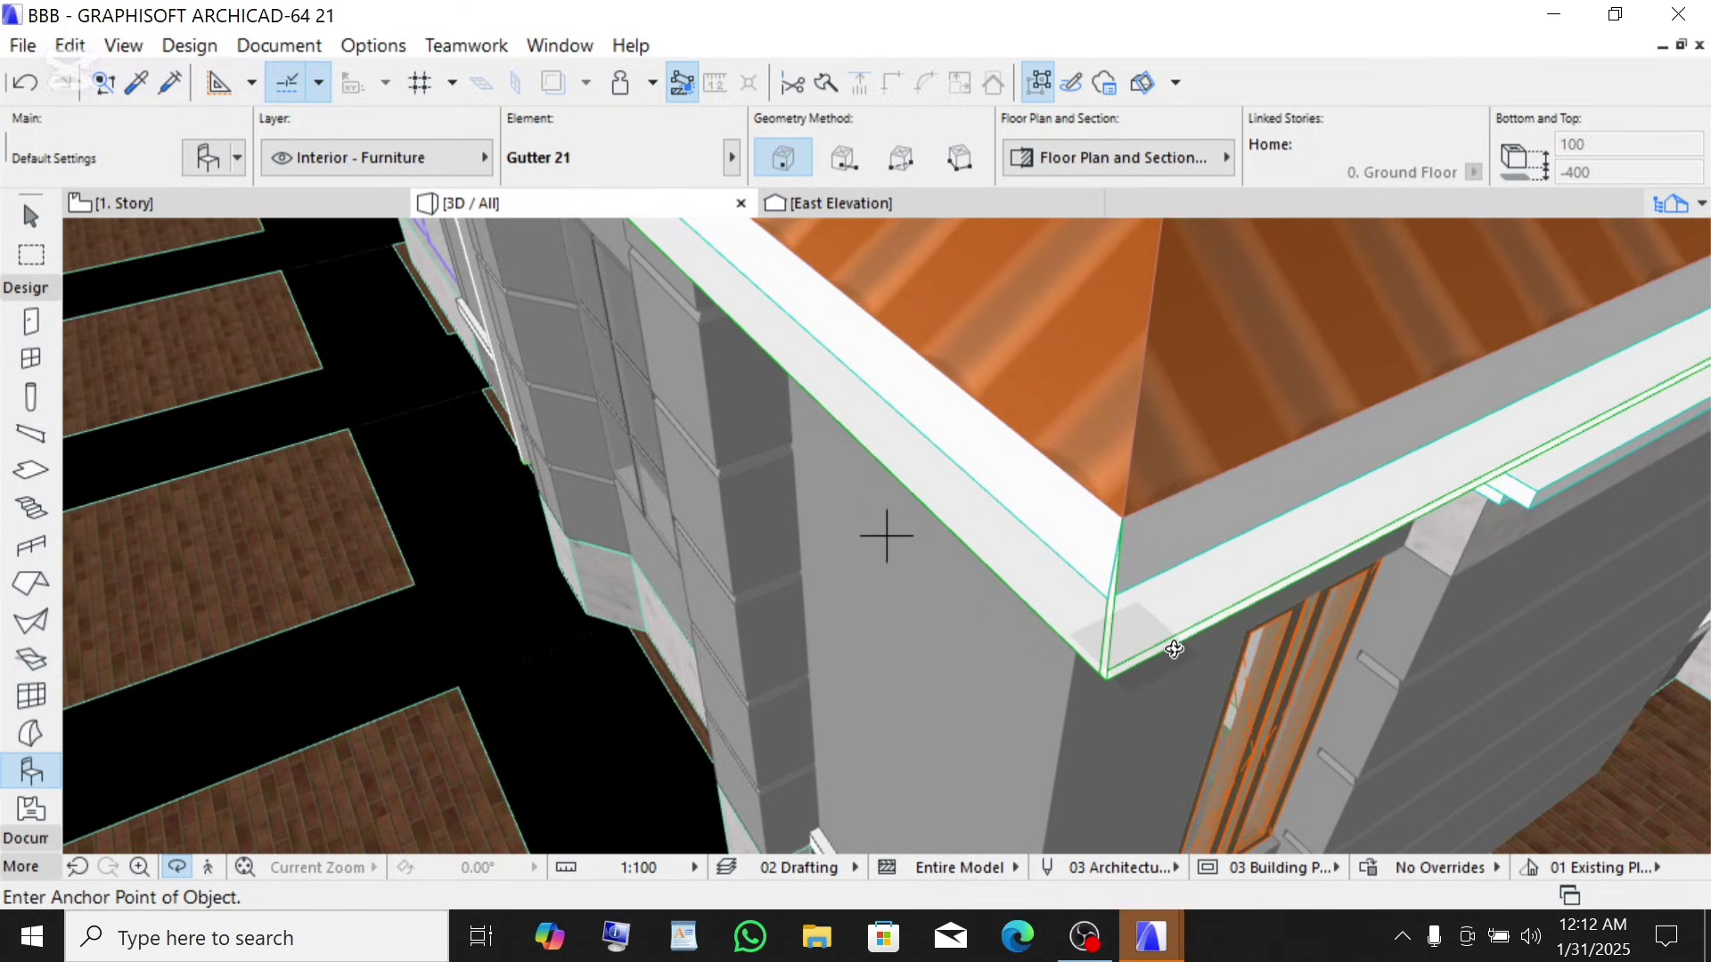
pyautogui.scroll(-3, 805, 516)
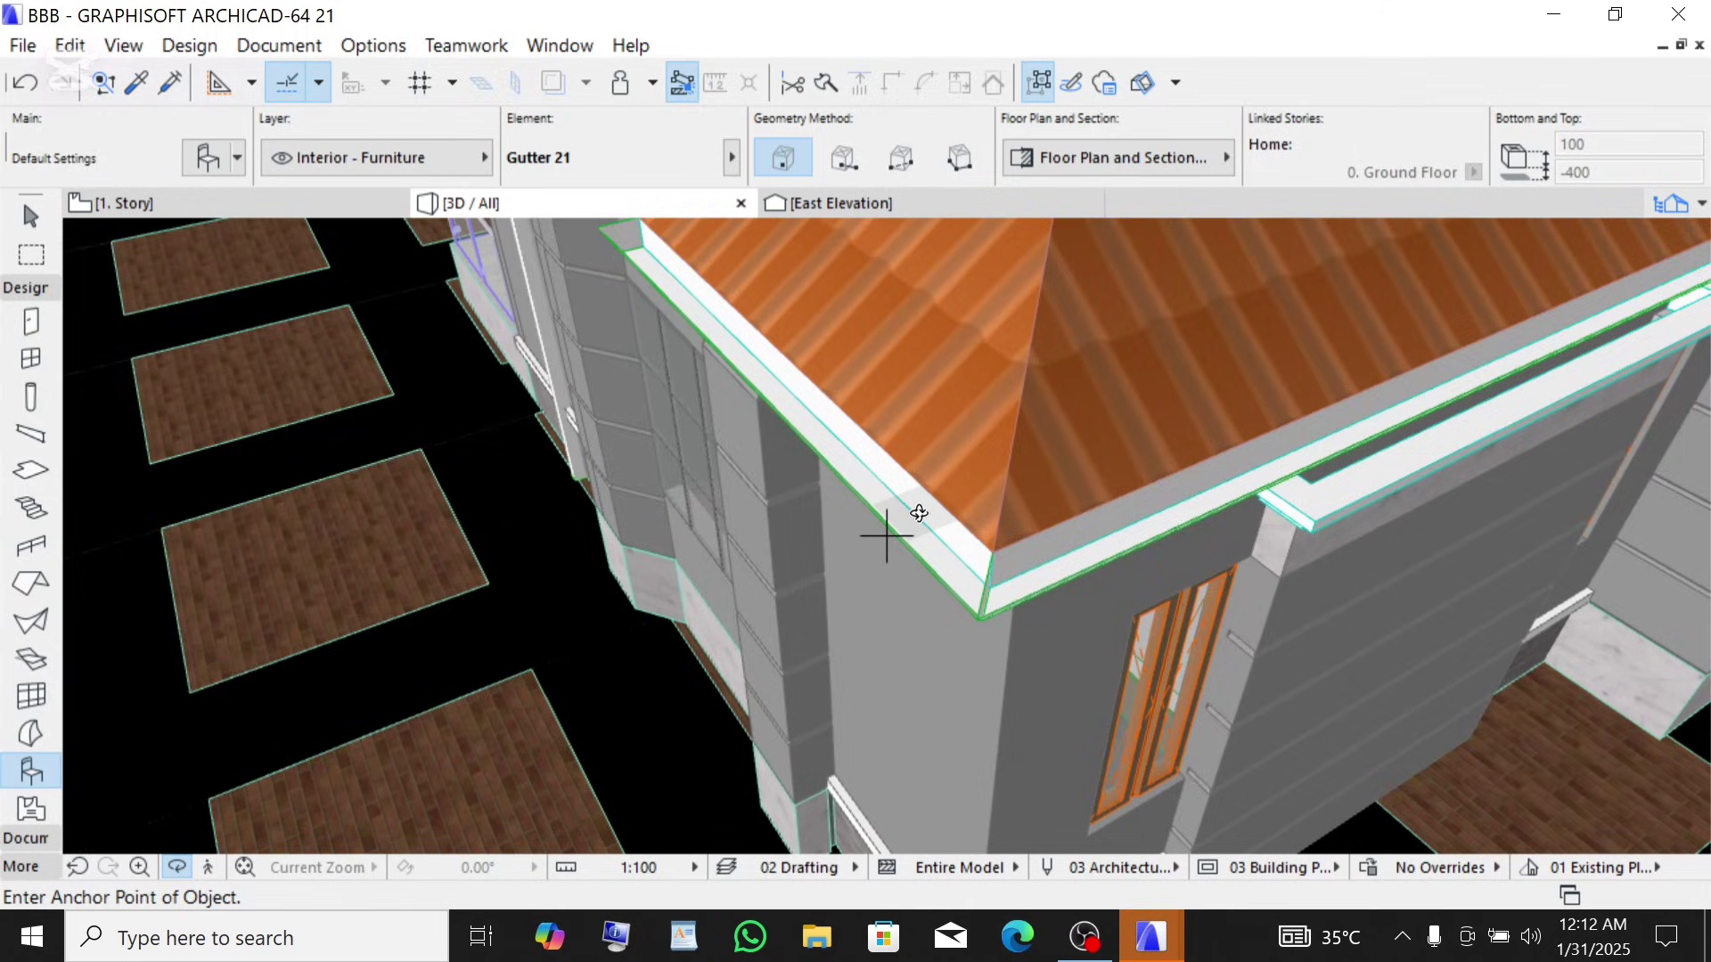
pyautogui.scroll(2, 917, 513)
pyautogui.keyDown('shift'); pyautogui.moveTo(1024, 658); pyautogui.dragTo(816, 417, button='middle'); pyautogui.keyUp('shift')
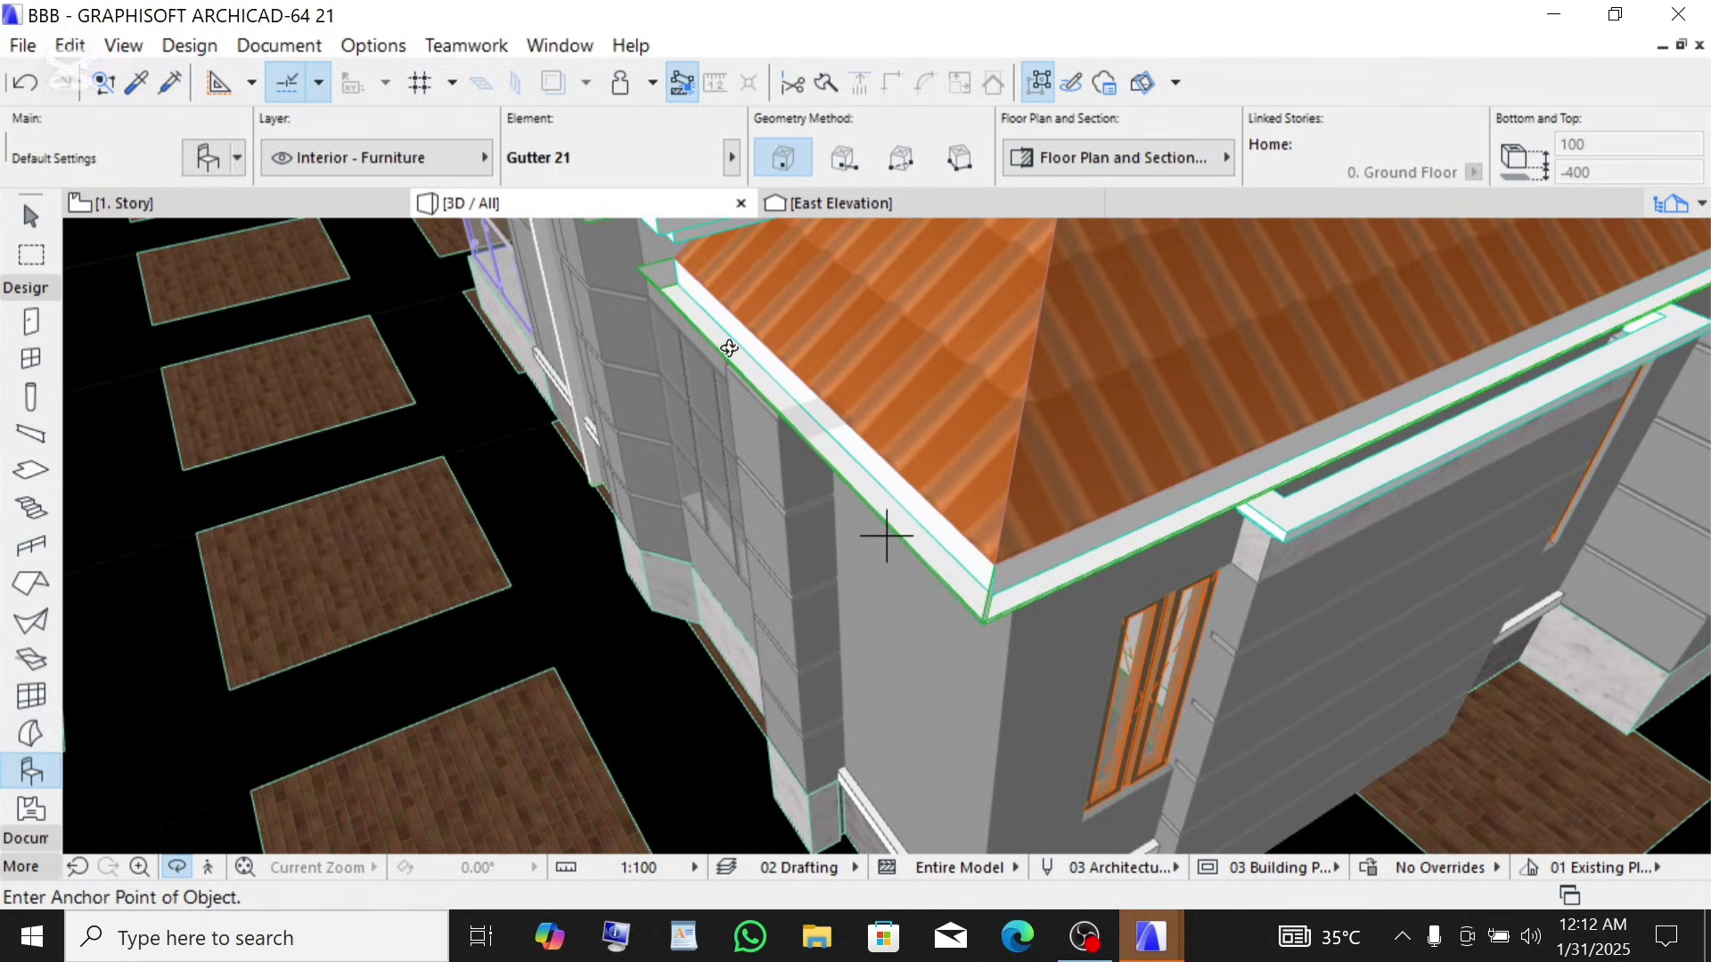
# - Examine the mitred gutter corner up close in 3D, and view the whole house from ground level around that corner
pyautogui.scroll(1, 729, 349)
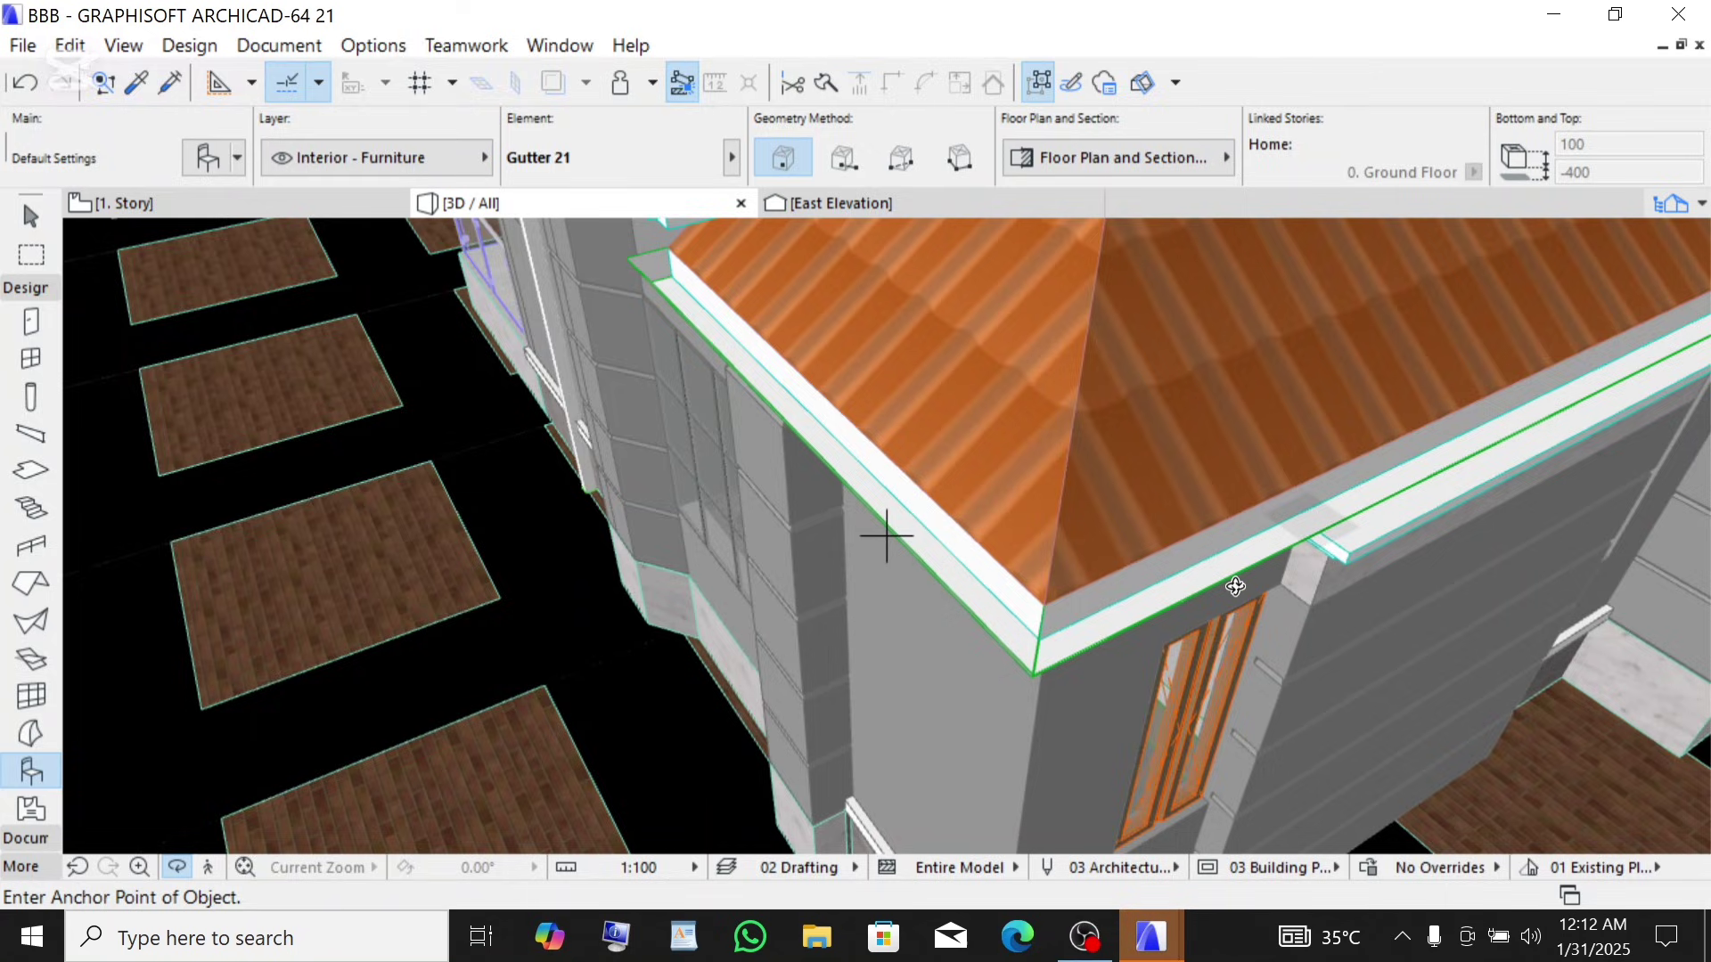
pyautogui.scroll(5, 945, 560)
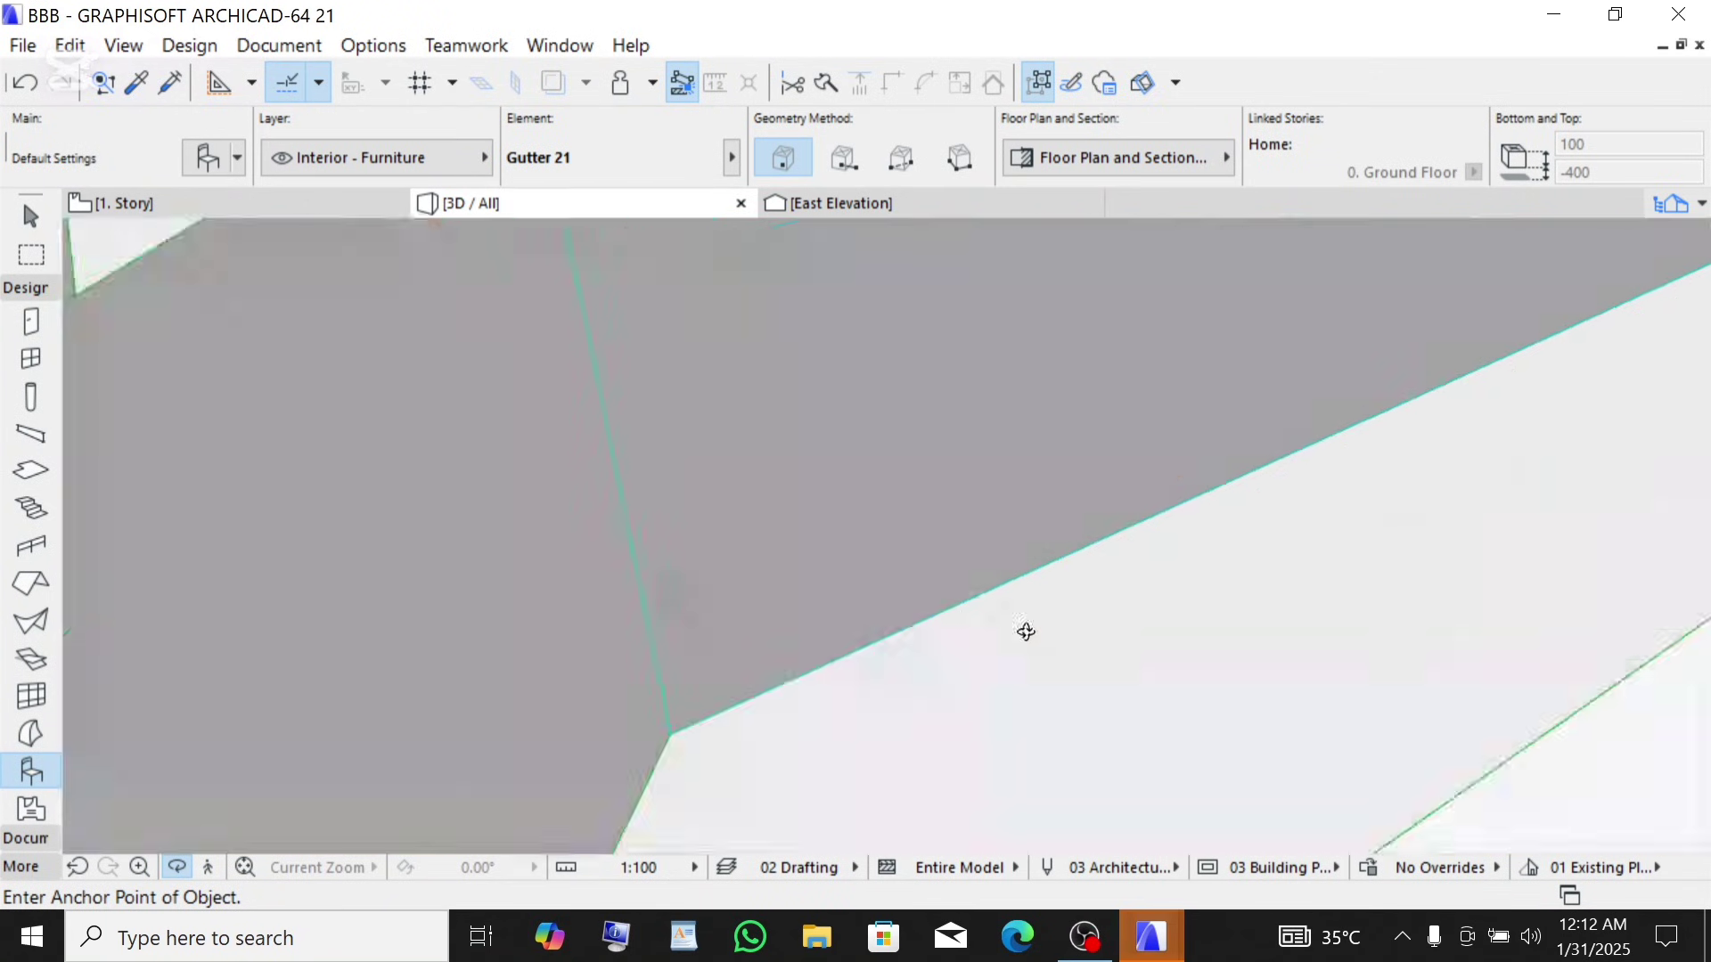
pyautogui.scroll(-4, 968, 642)
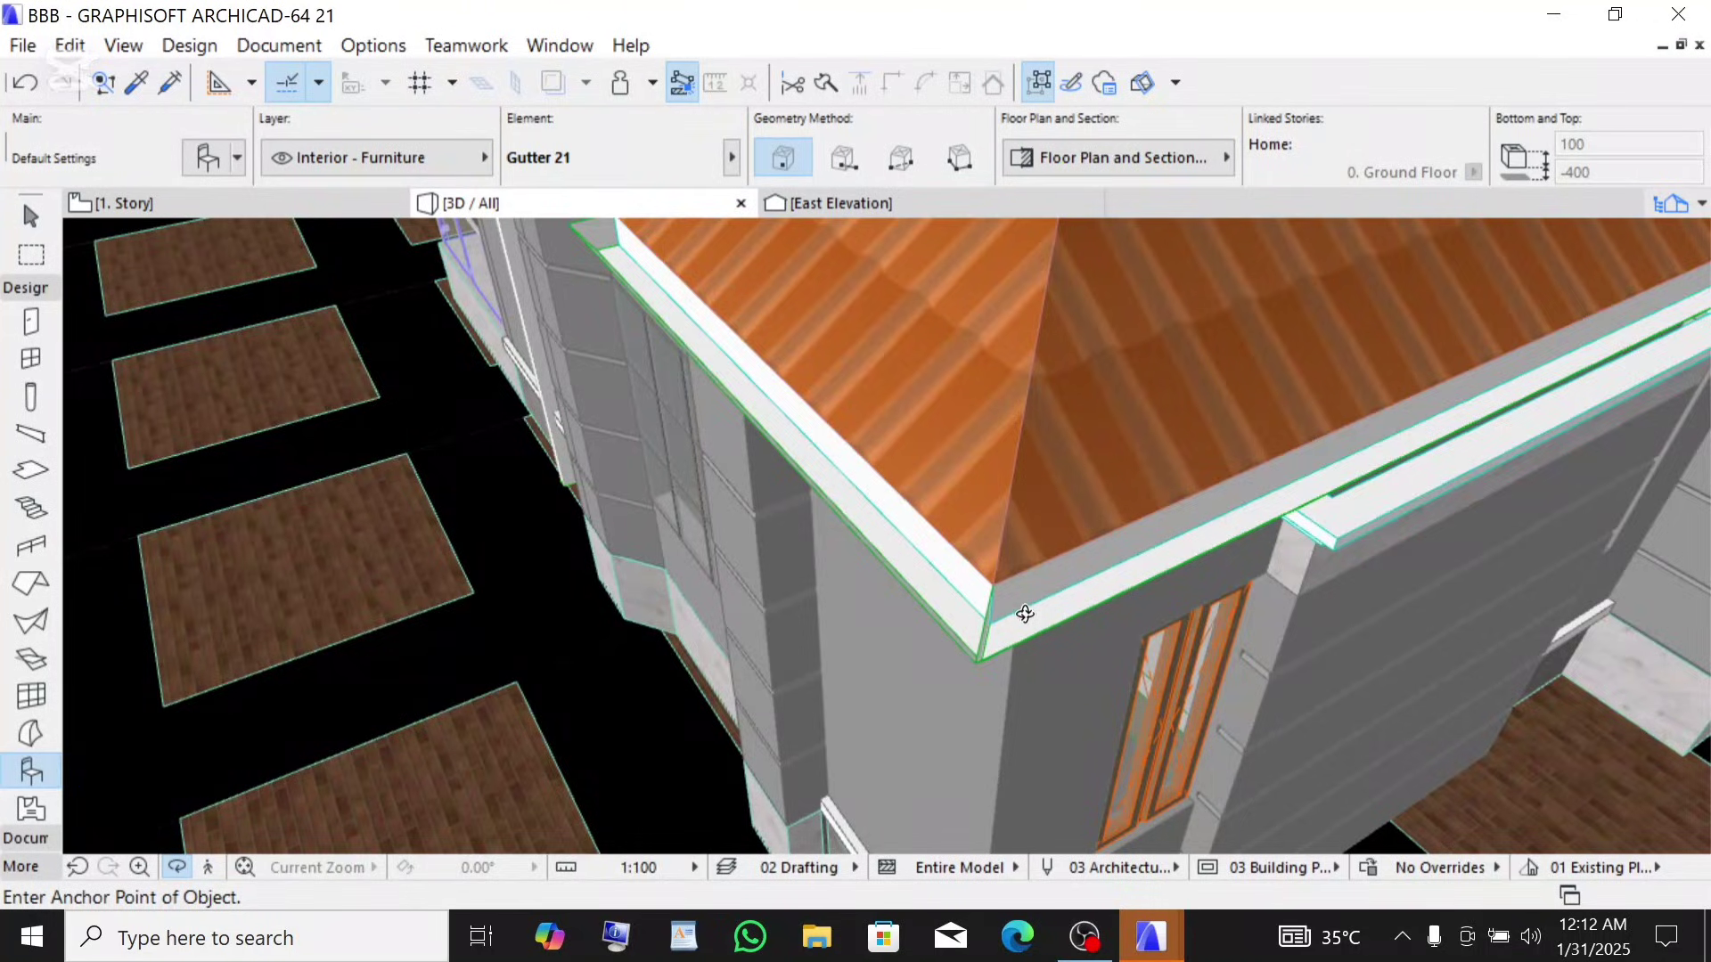
pyautogui.scroll(-2, 886, 534)
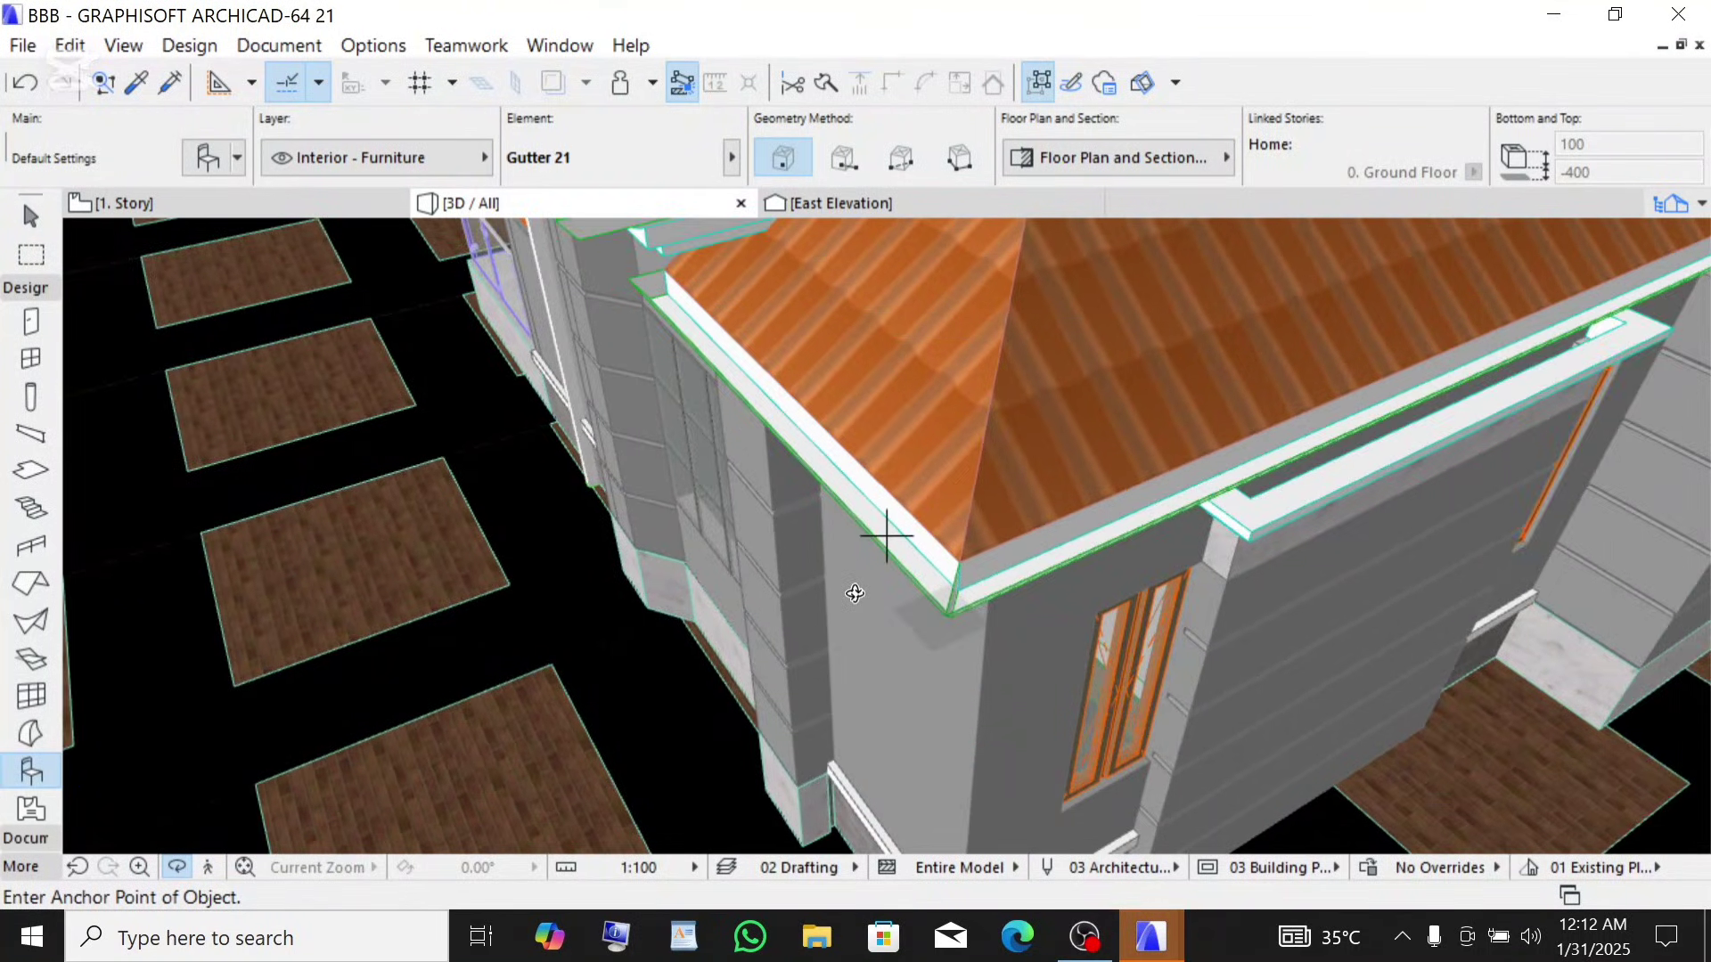
pyautogui.scroll(1, 887, 535)
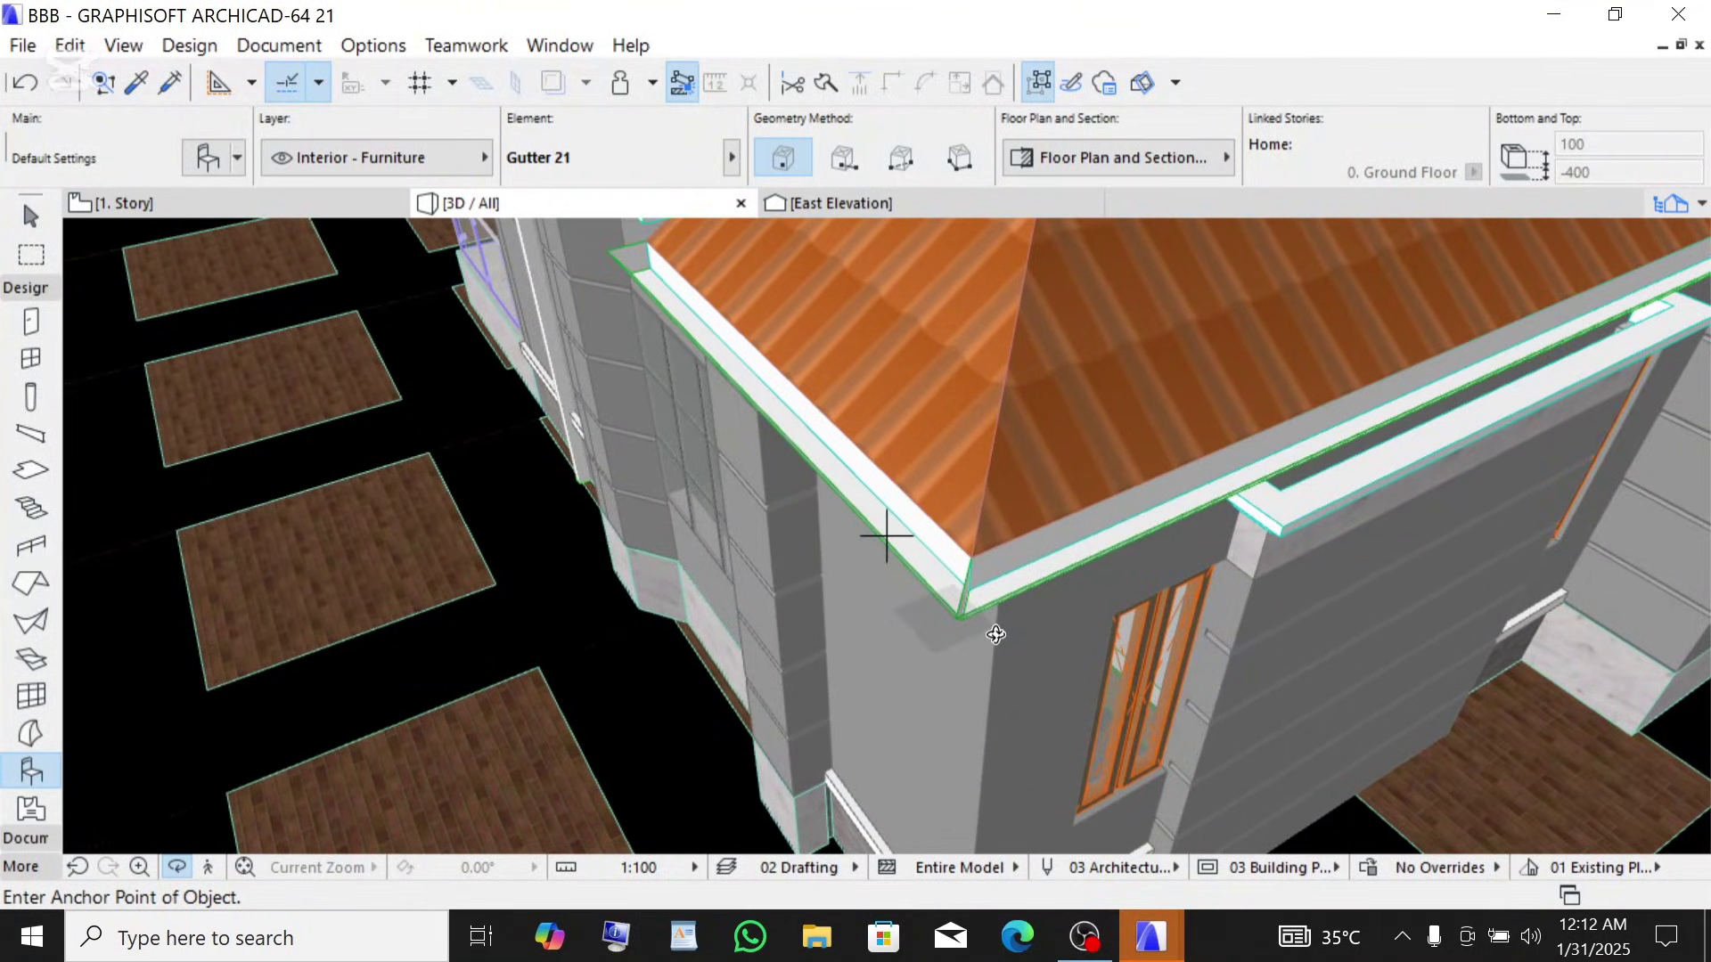
pyautogui.keyDown('shift'); pyautogui.moveTo(996, 634); pyautogui.dragTo(1014, 713, button='middle'); pyautogui.keyUp('shift')
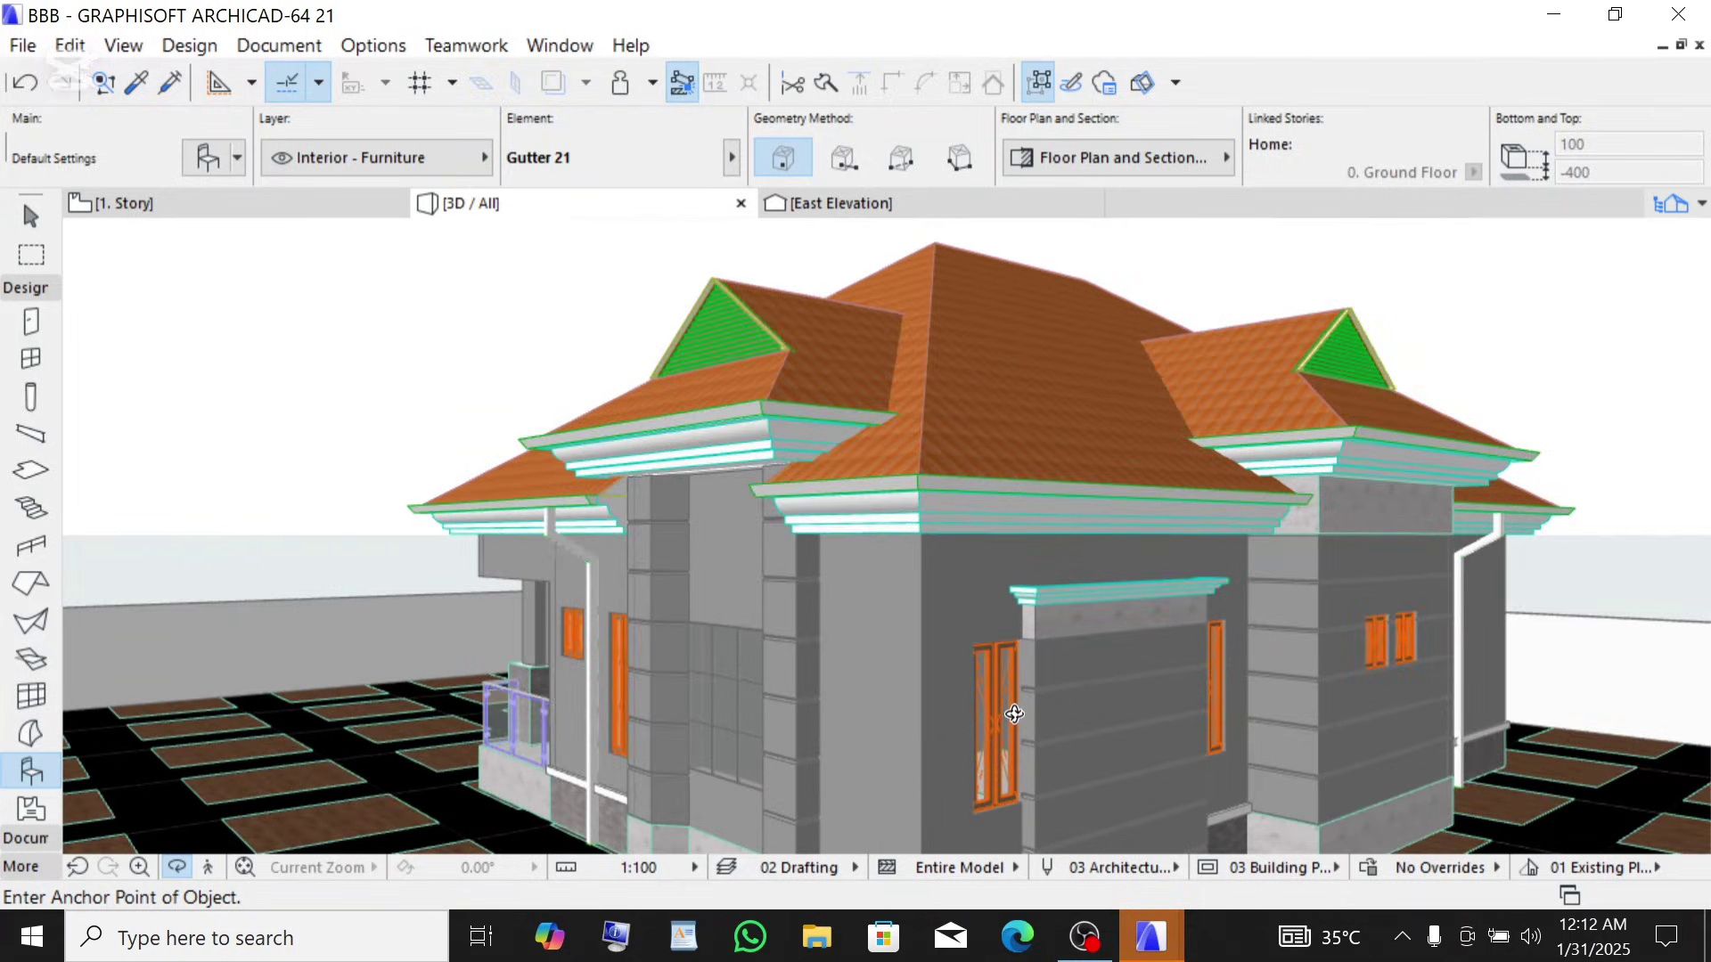
pyautogui.scroll(2, 885, 535)
pyautogui.keyDown('shift'); pyautogui.moveTo(885, 535); pyautogui.dragTo(767, 555, button='middle'); pyautogui.keyUp('shift')
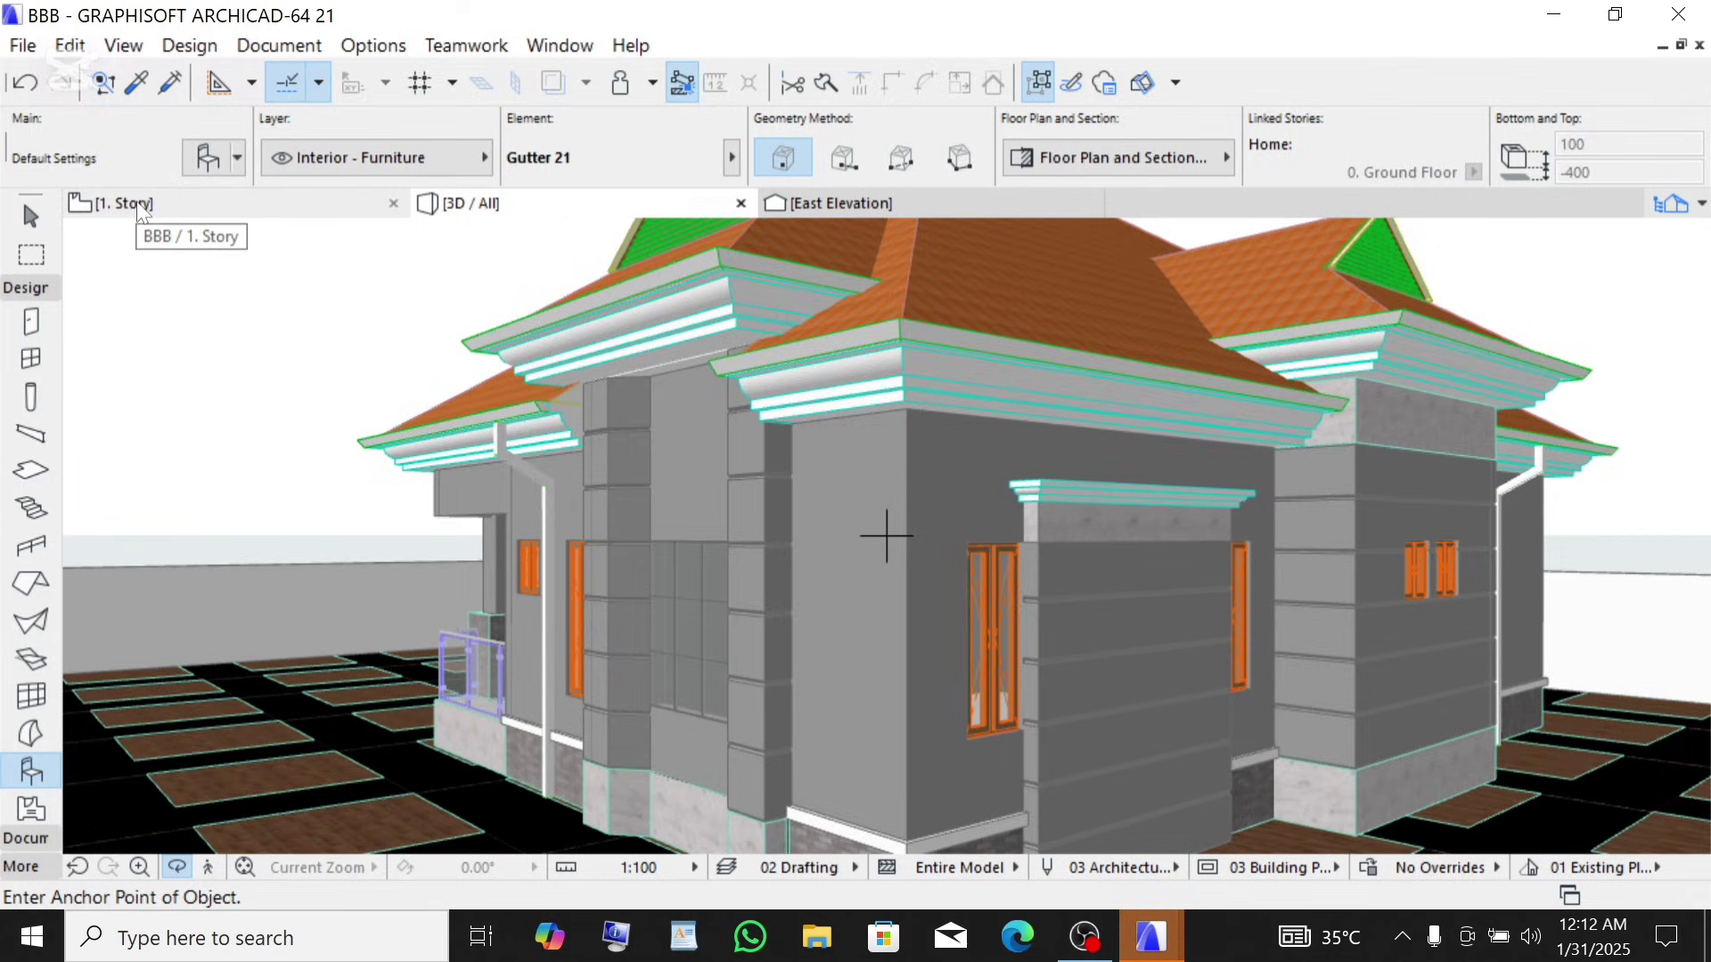
# - Open the ground-floor plan and focus on the bedroom's outer corner below the new gutters
pyautogui.click(1672, 205)
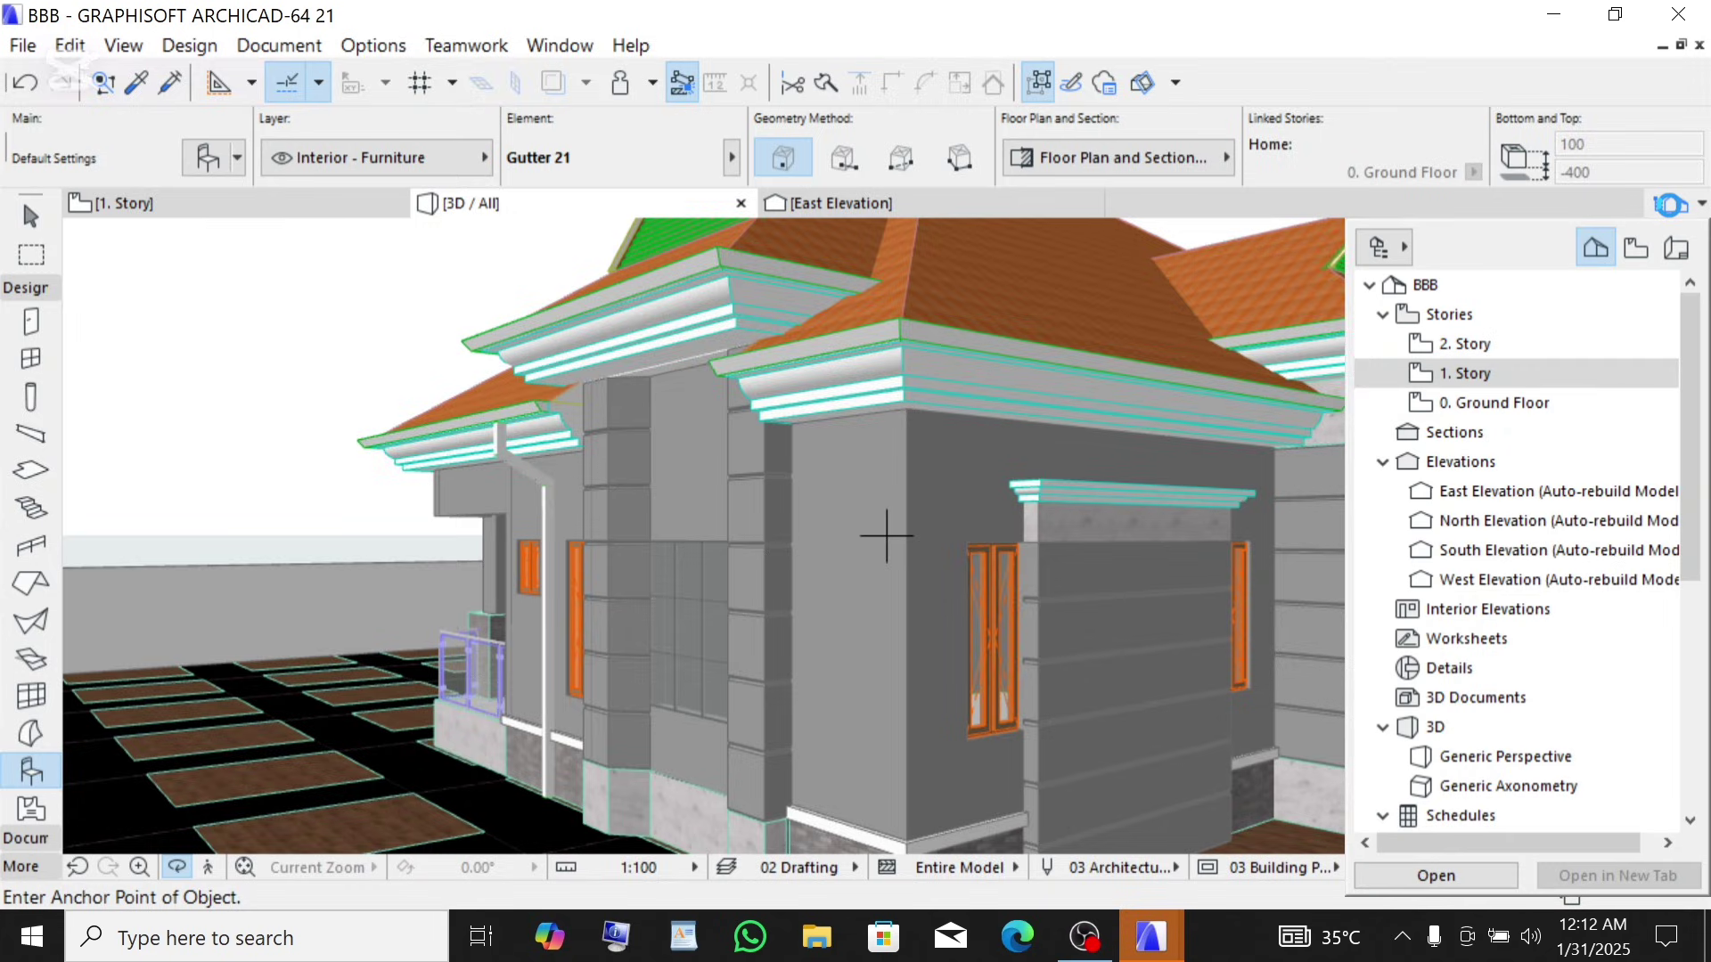
pyautogui.doubleClick(1479, 405)
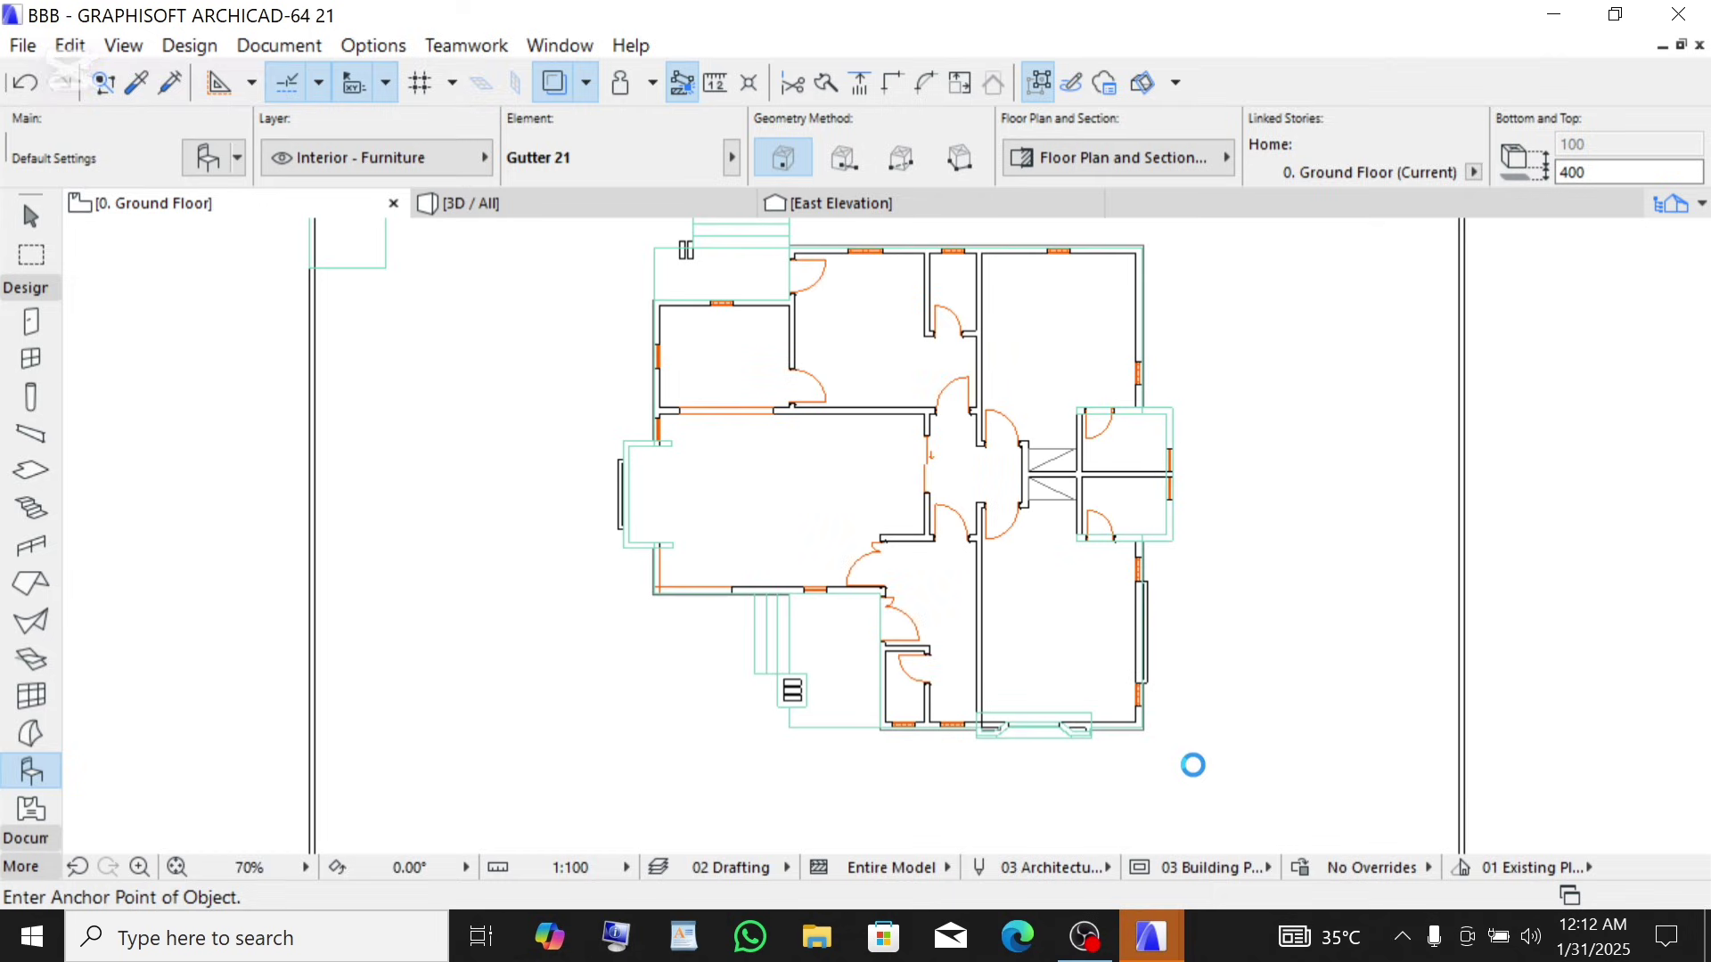
pyautogui.scroll(3, 1193, 765)
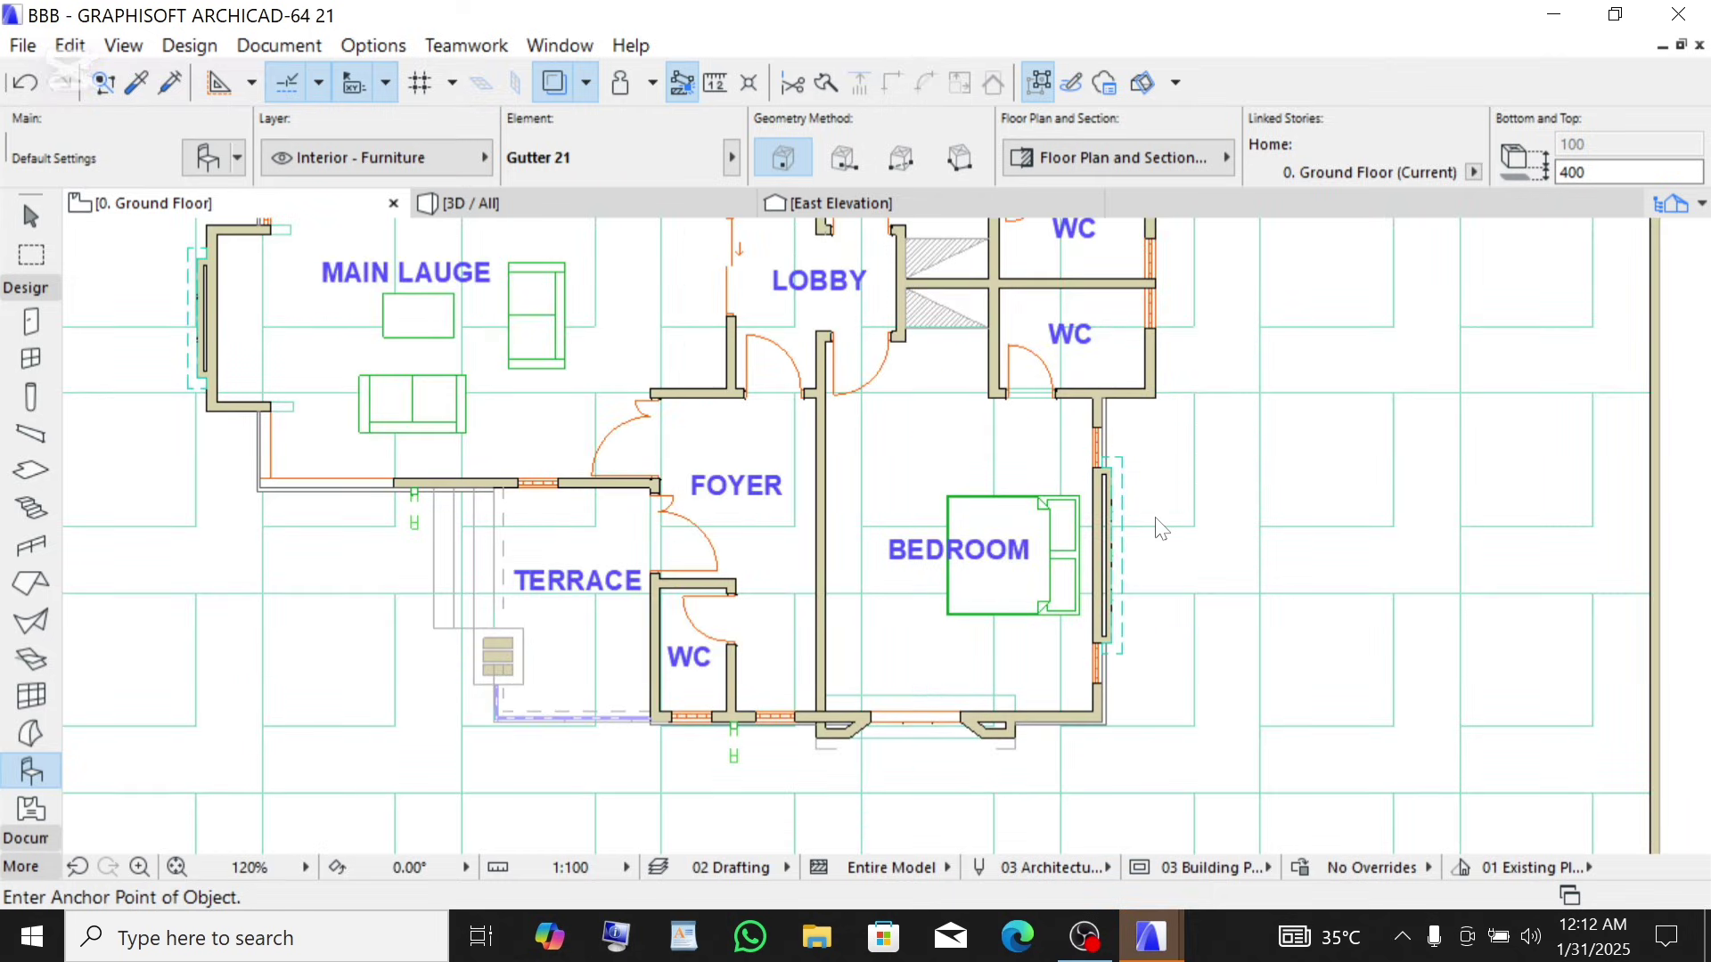
pyautogui.scroll(2, 1077, 695)
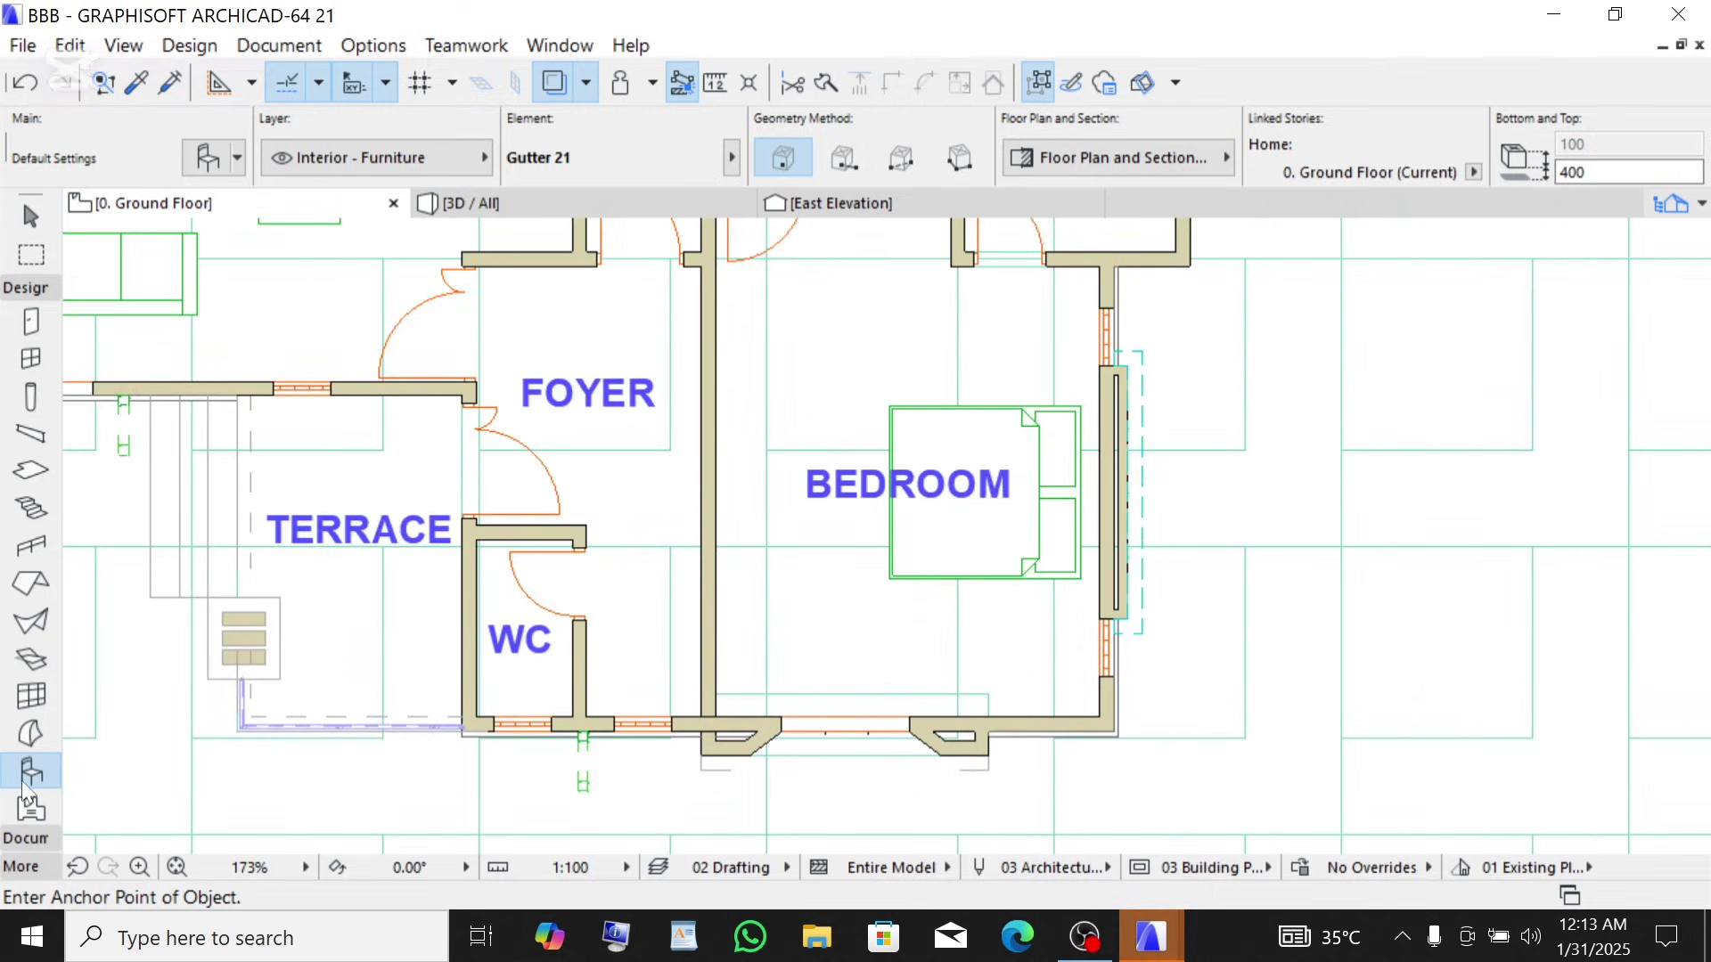
# - Browse the Accessory Elements 21 library in the object default settings and choose Downspout Offset 21
pyautogui.click(214, 158)
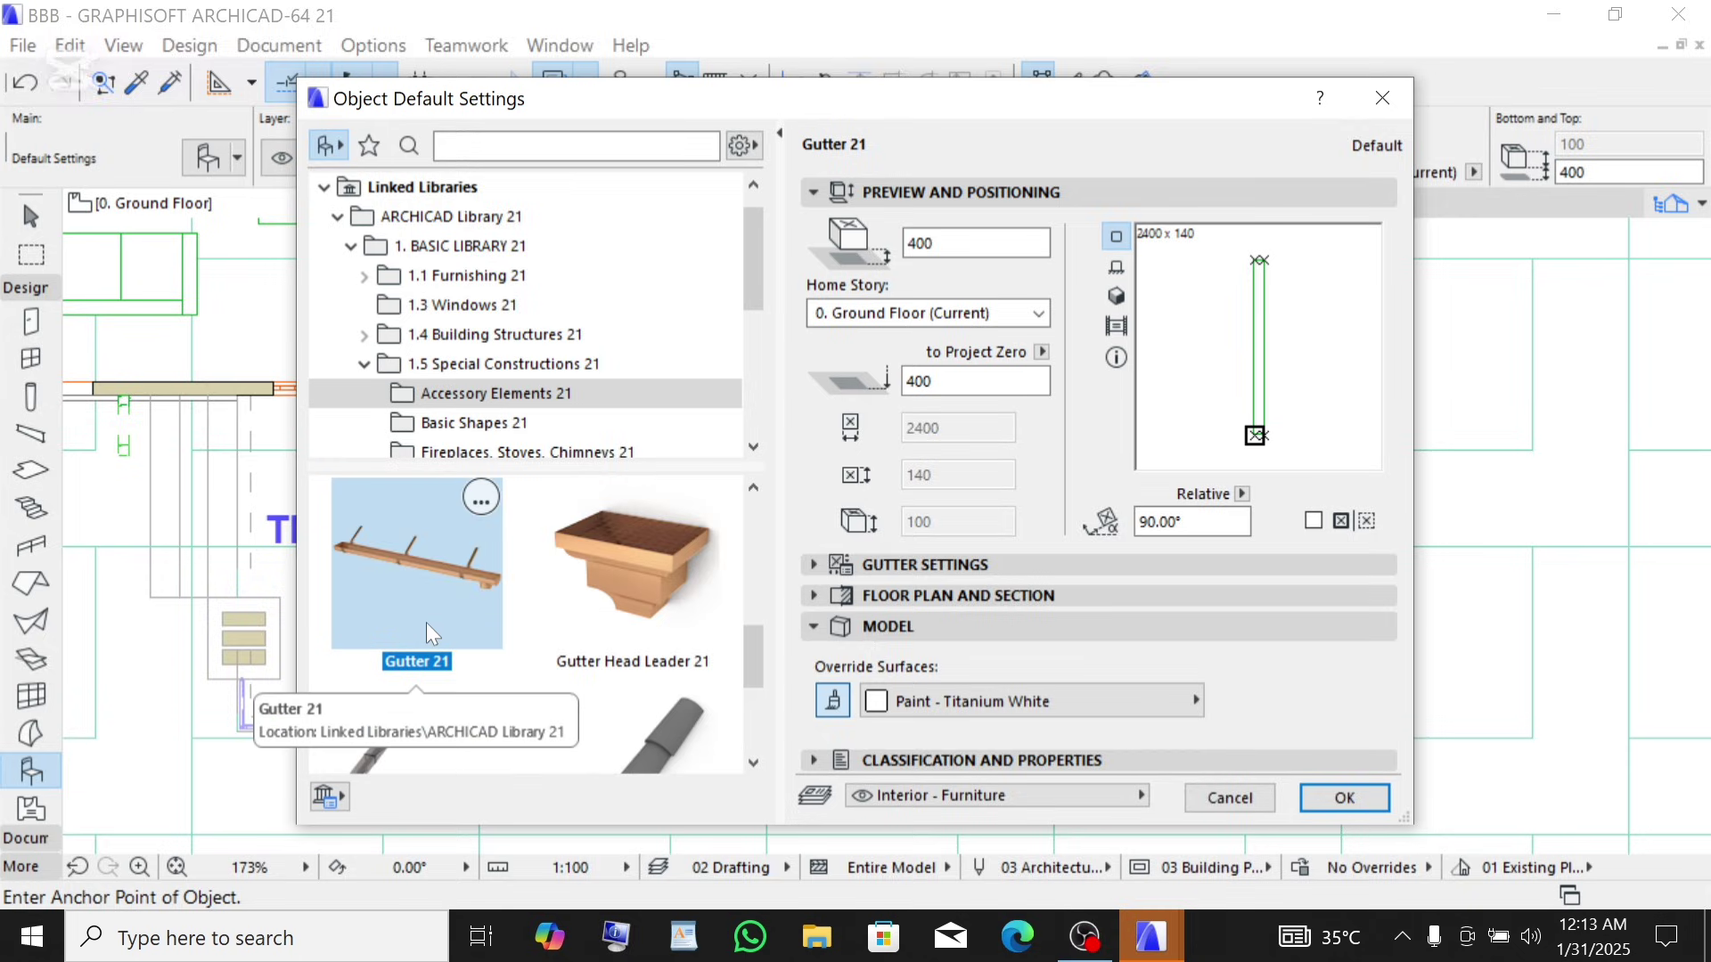
pyautogui.scroll(-3, 428, 624)
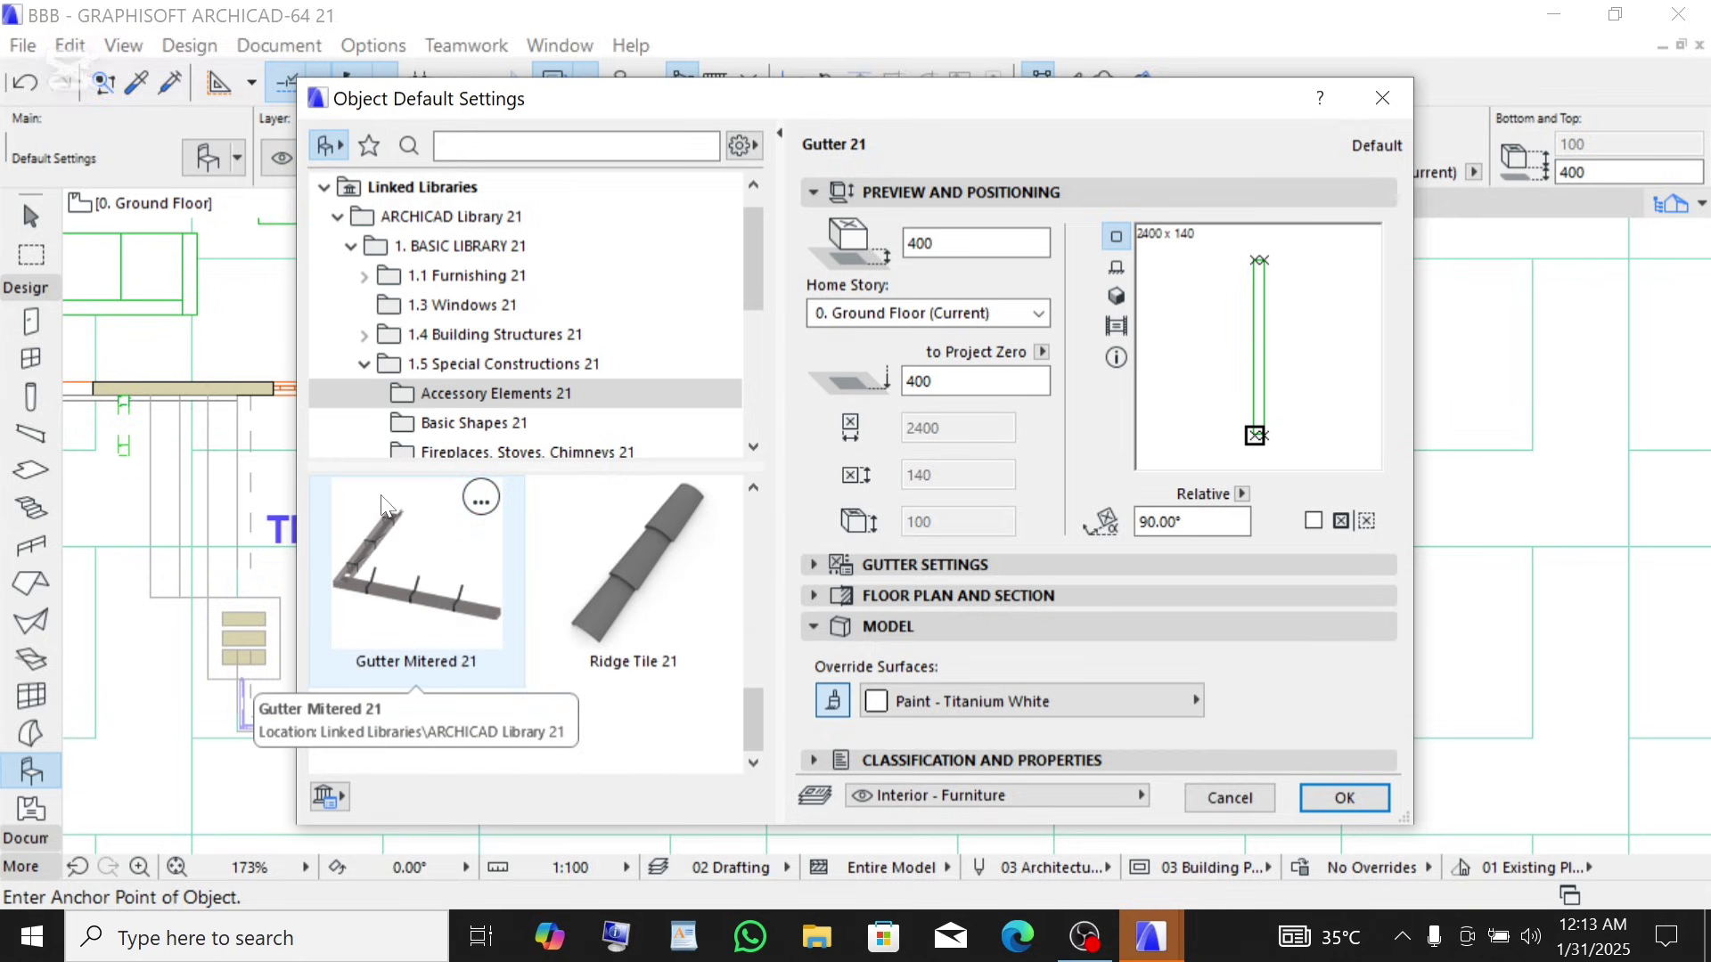
pyautogui.scroll(5, 553, 659)
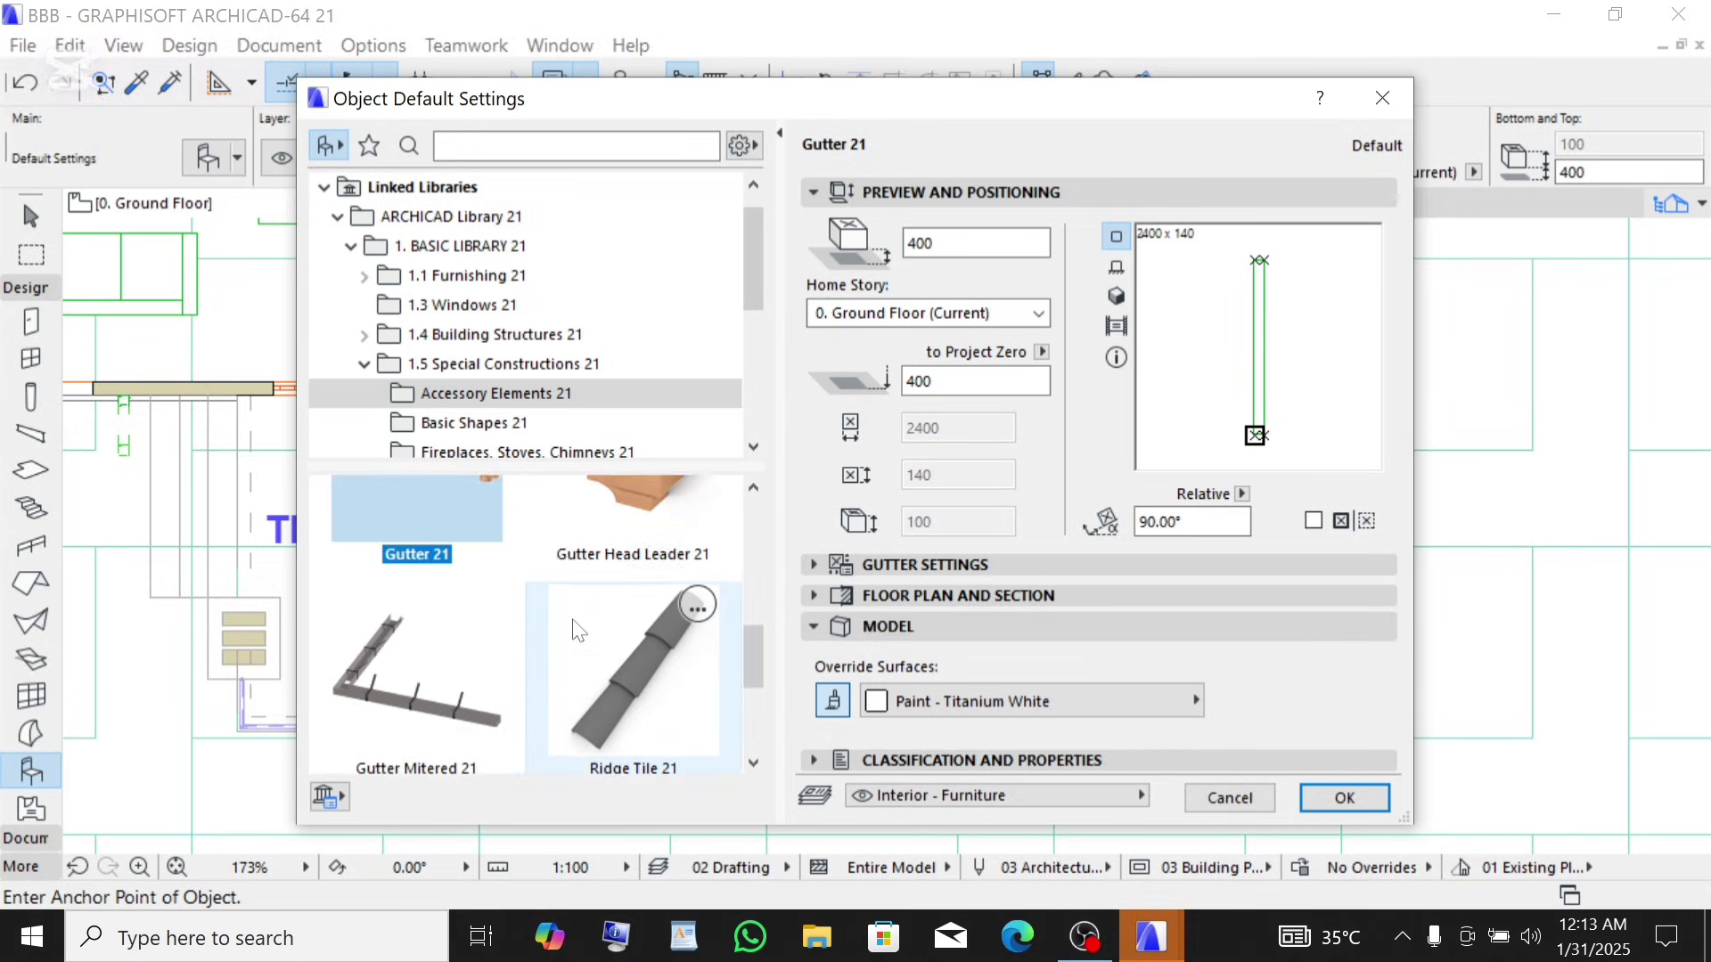
pyautogui.scroll(-3, 613, 635)
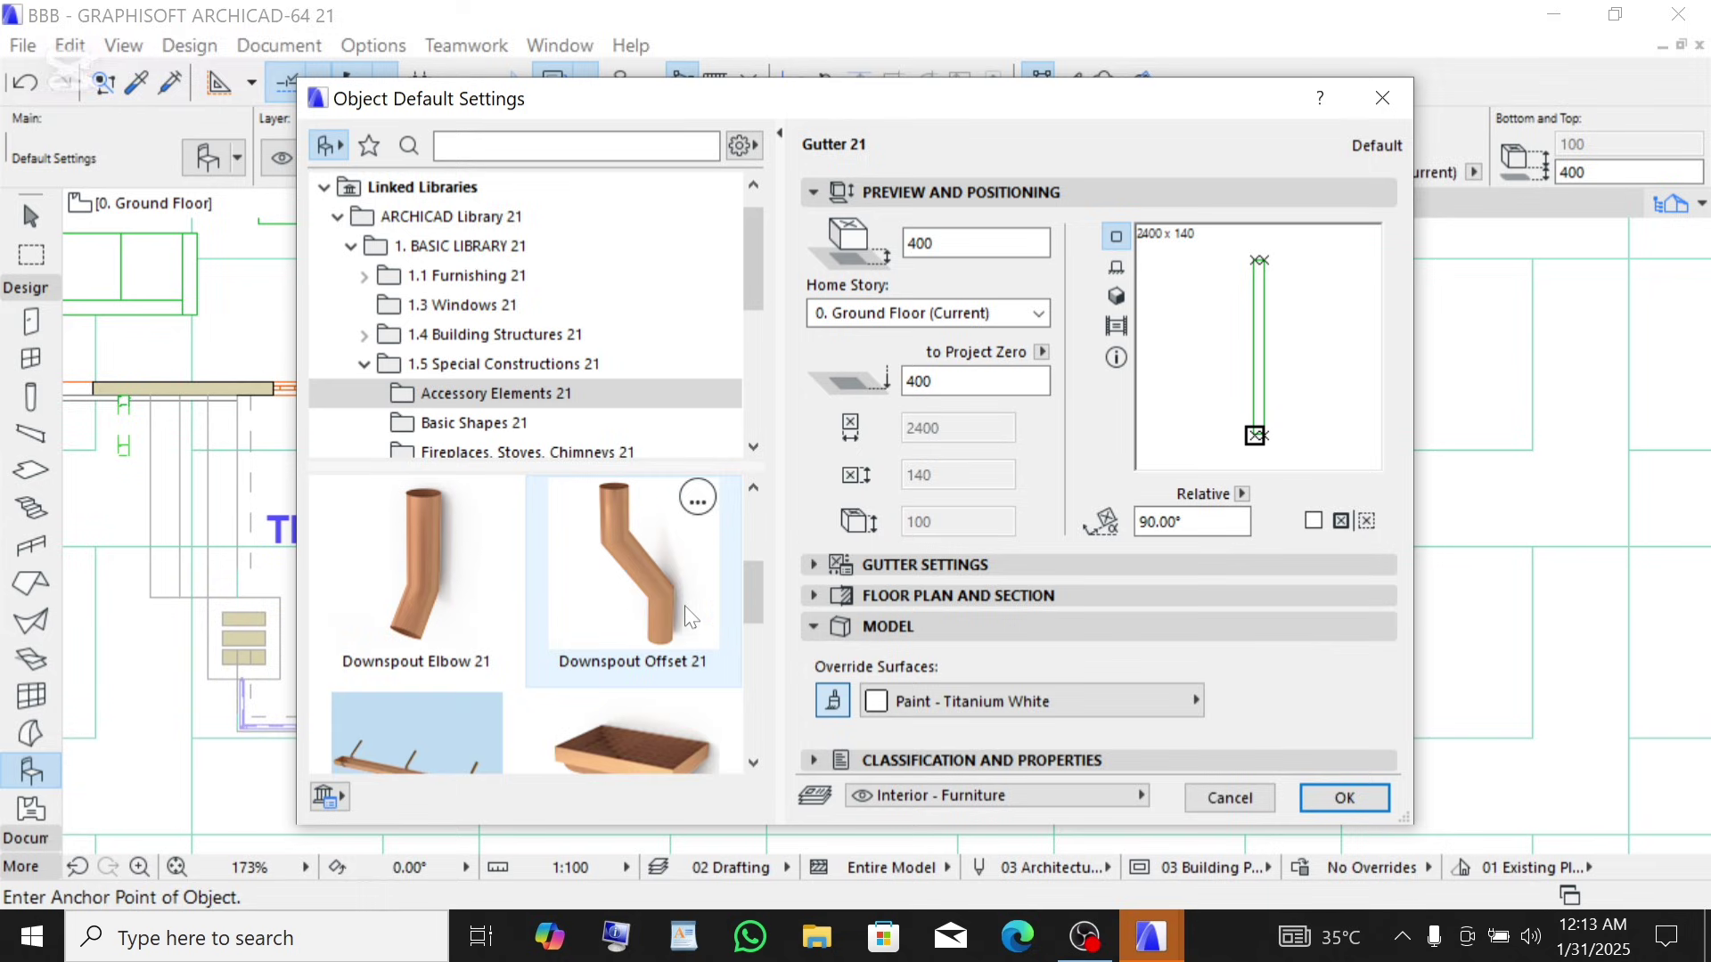
pyautogui.scroll(3, 592, 637)
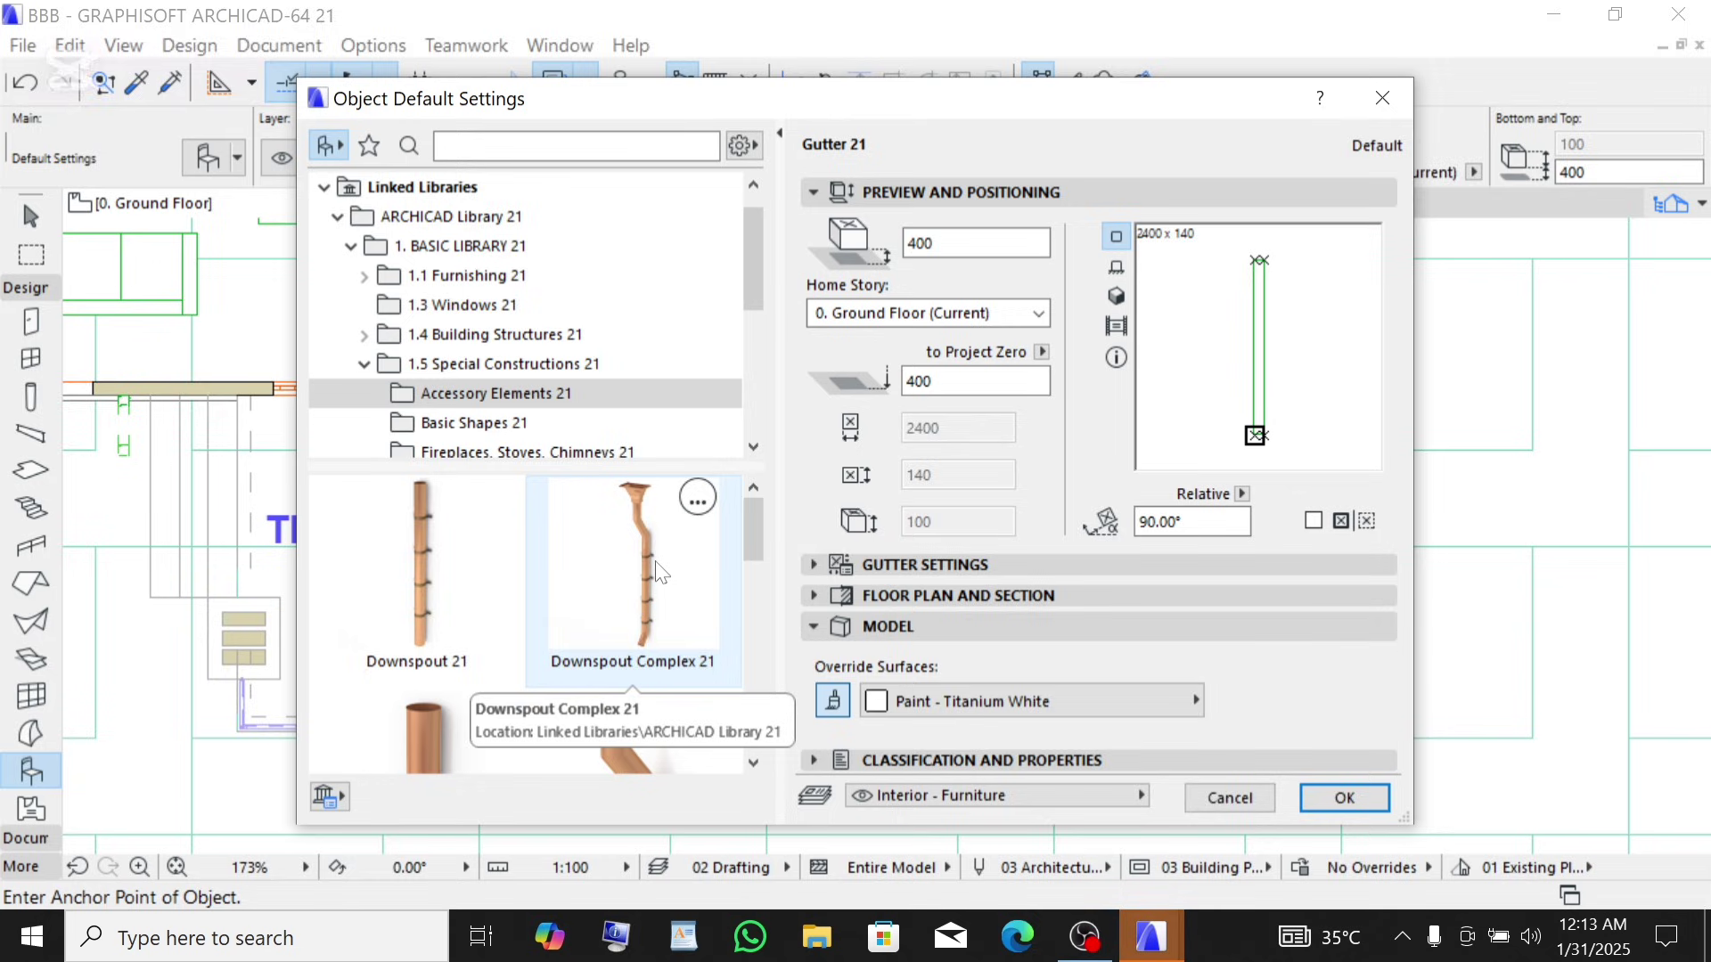
pyautogui.scroll(-2, 643, 565)
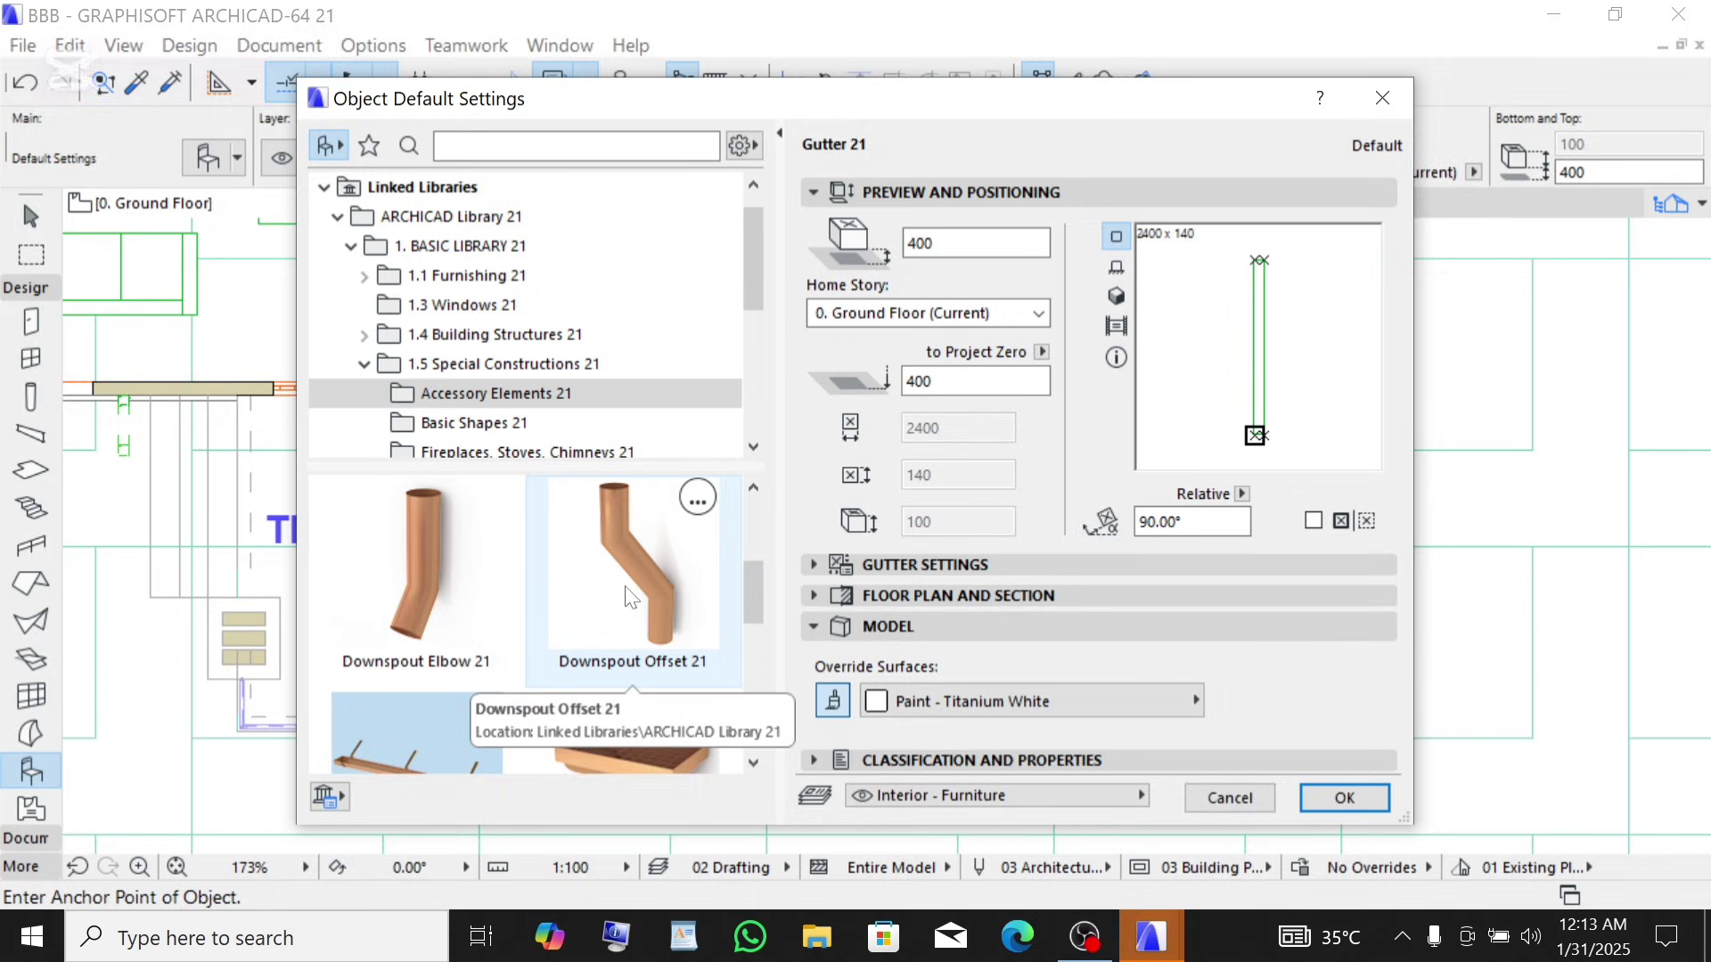
pyautogui.click(626, 616)
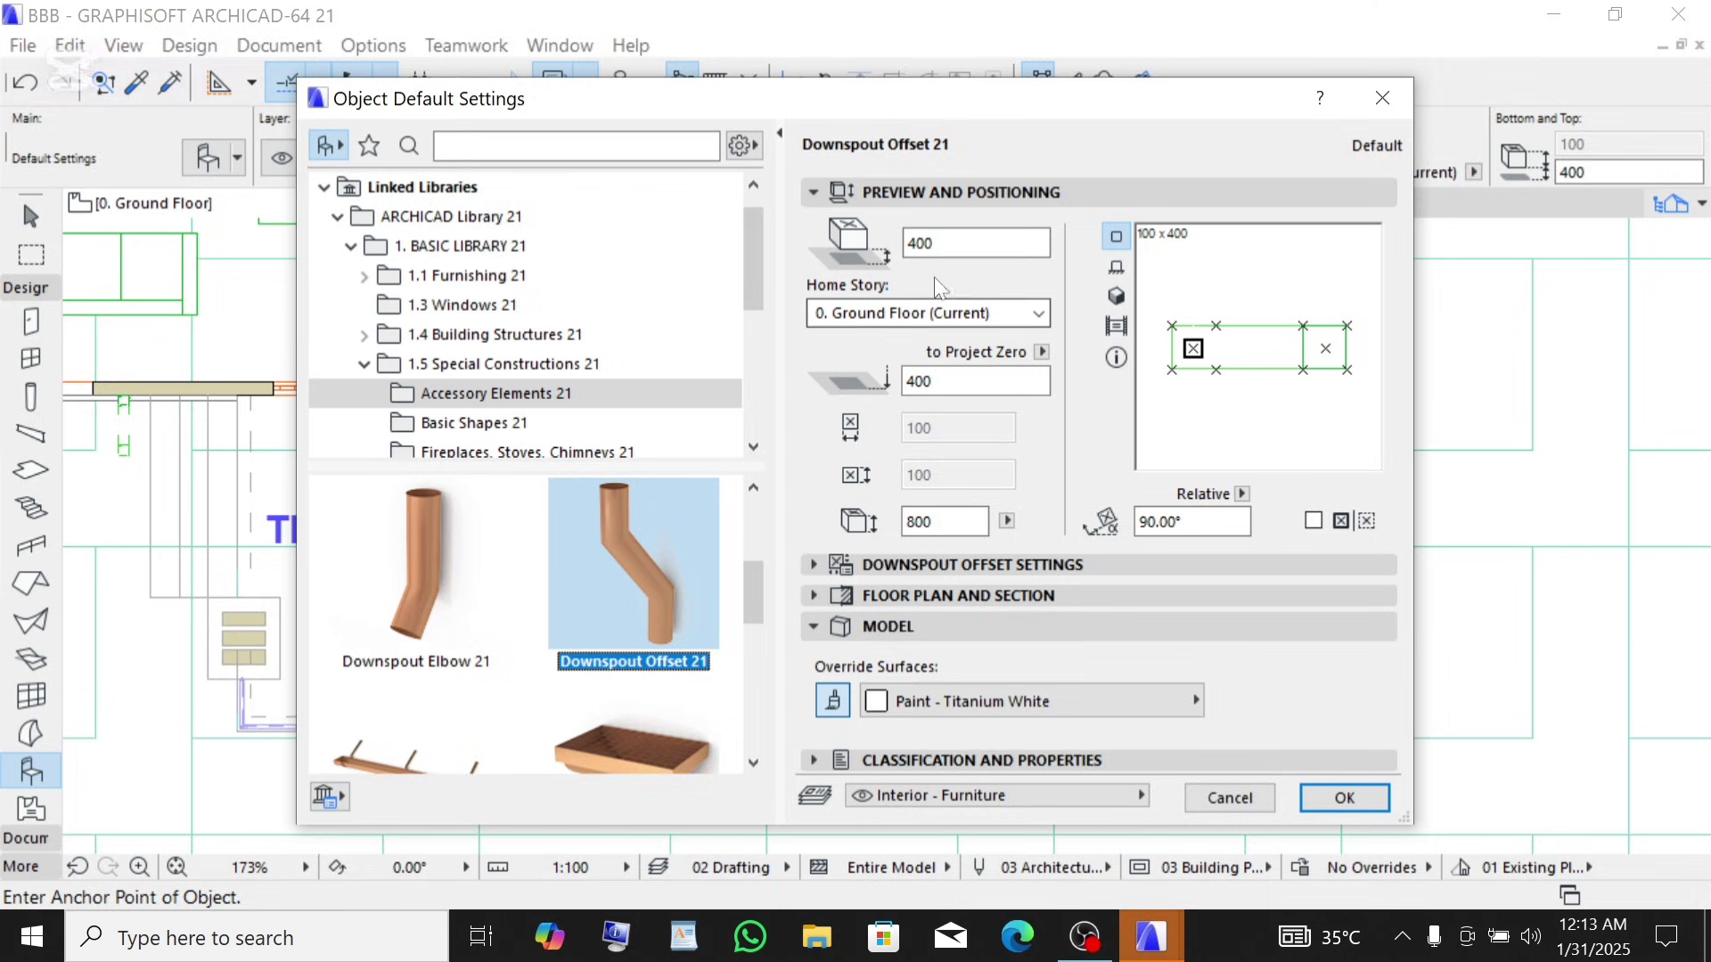
# - Set the downspout offset's elevation to its home story to -300
pyautogui.doubleClick(920, 242)
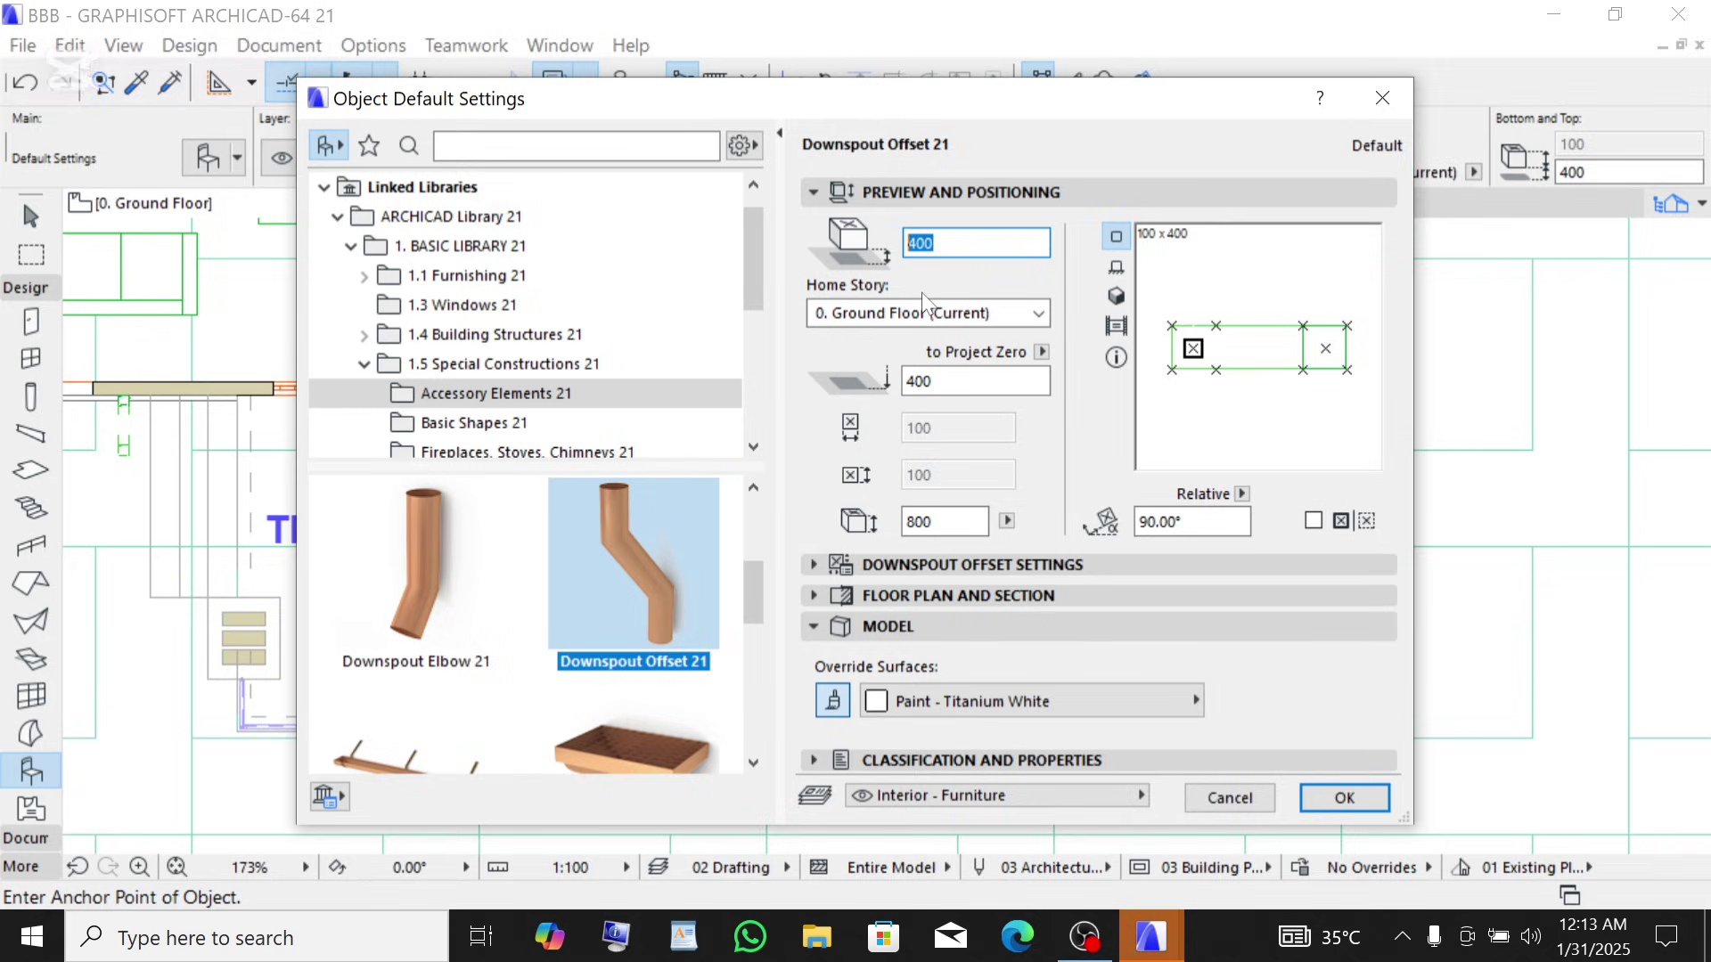
pyautogui.write('-3000')
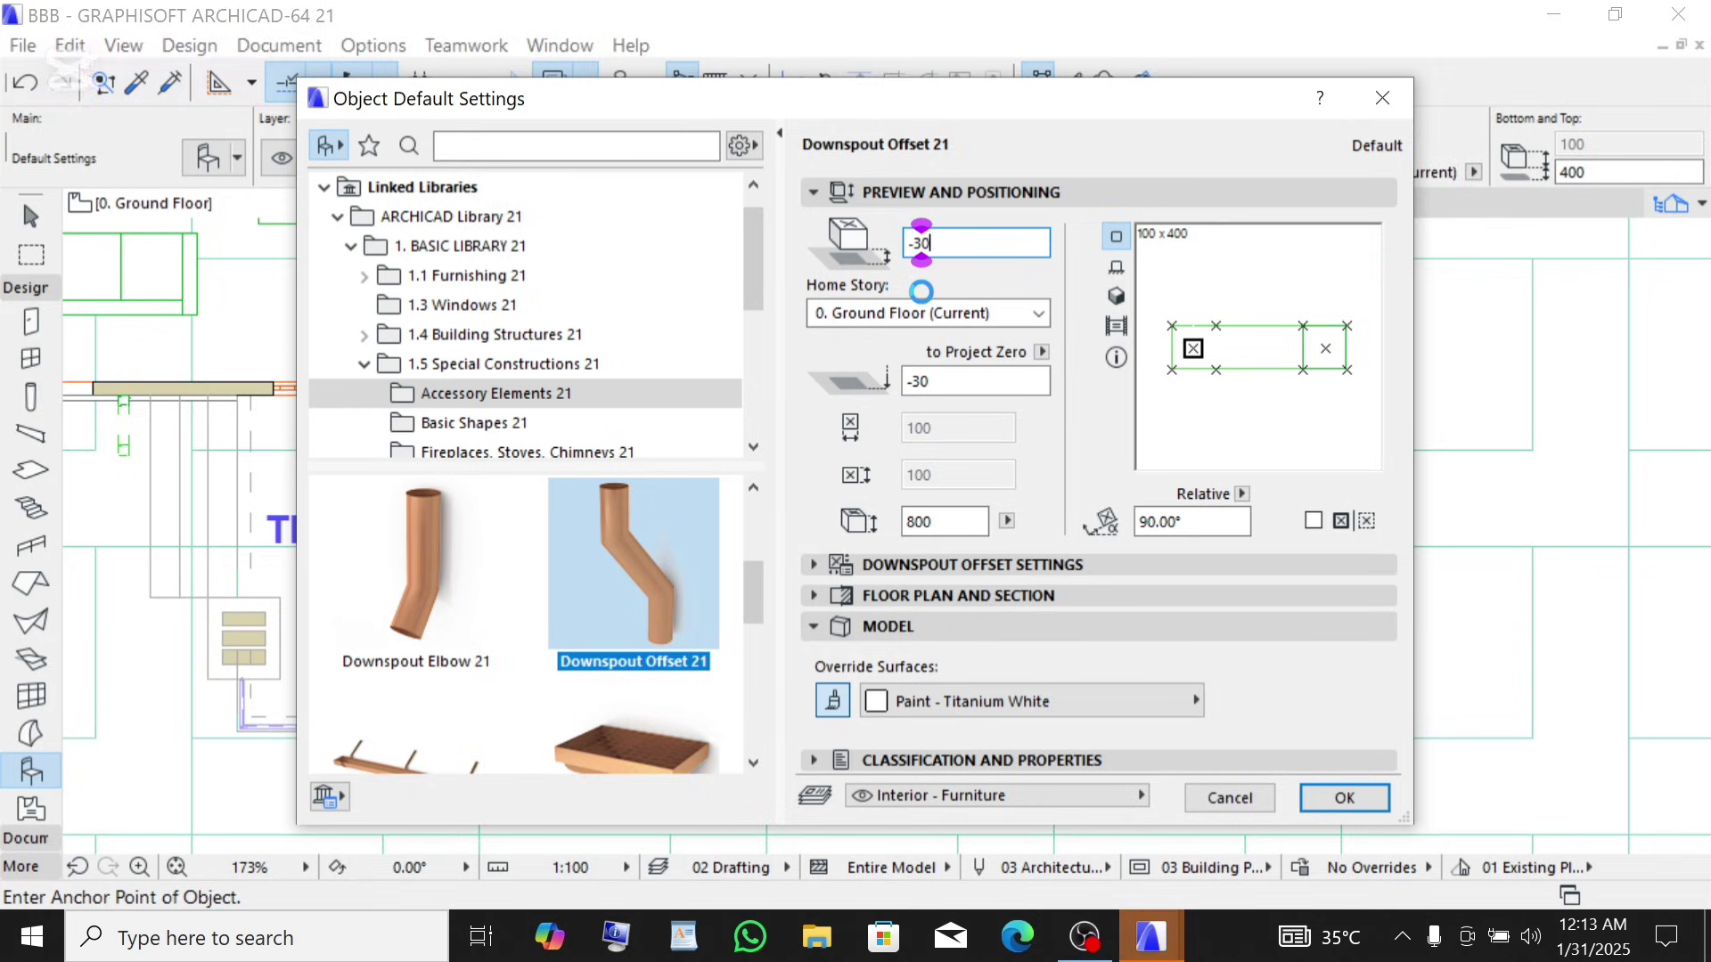
pyautogui.press('BackSpace')
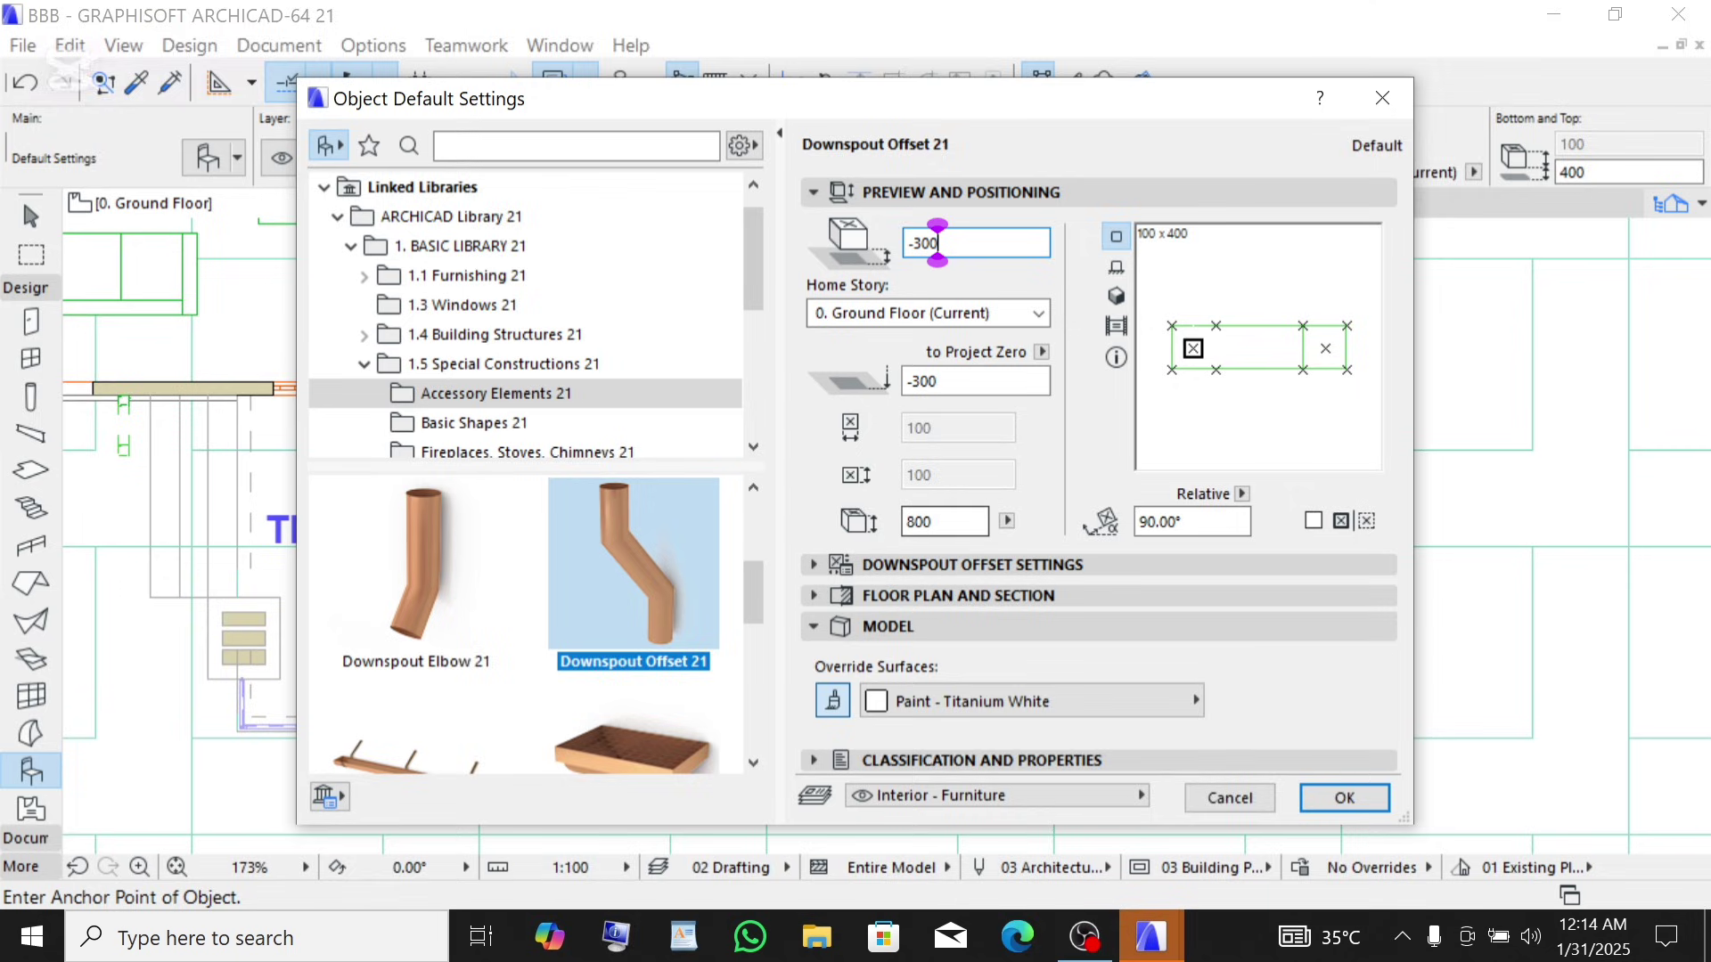
# - Set the downspout offset's profile type to Corrugated, check its surface override, and accept the default settings
pyautogui.click(932, 563)
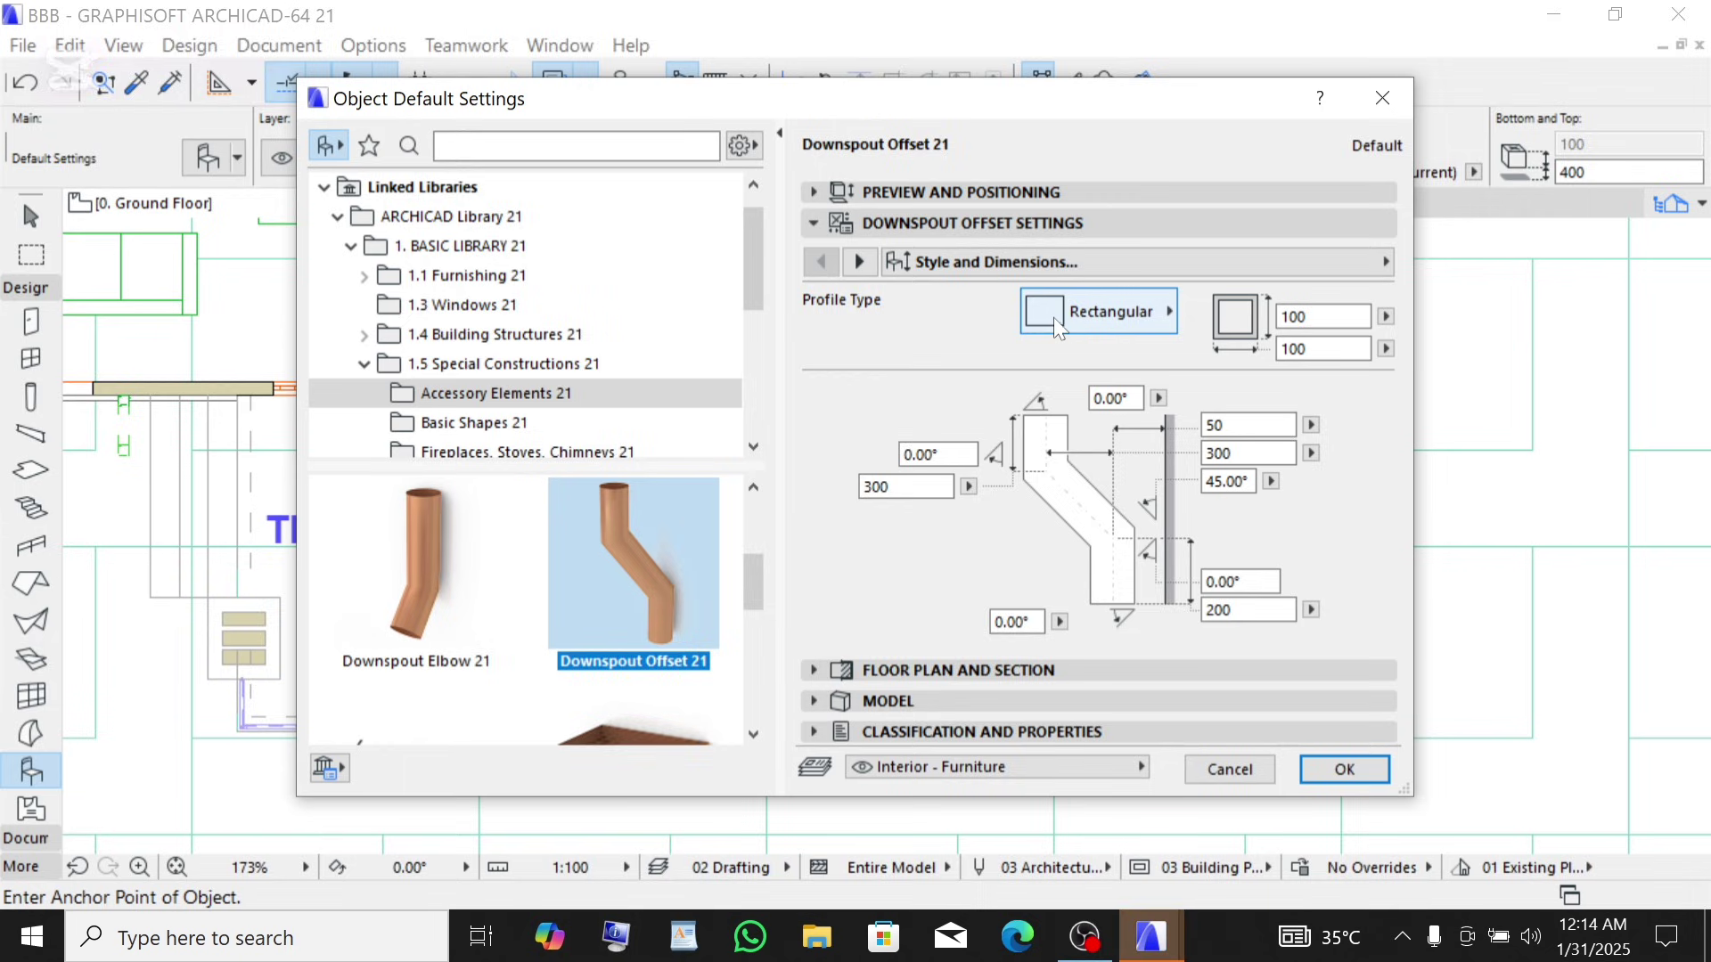
pyautogui.click(1056, 321)
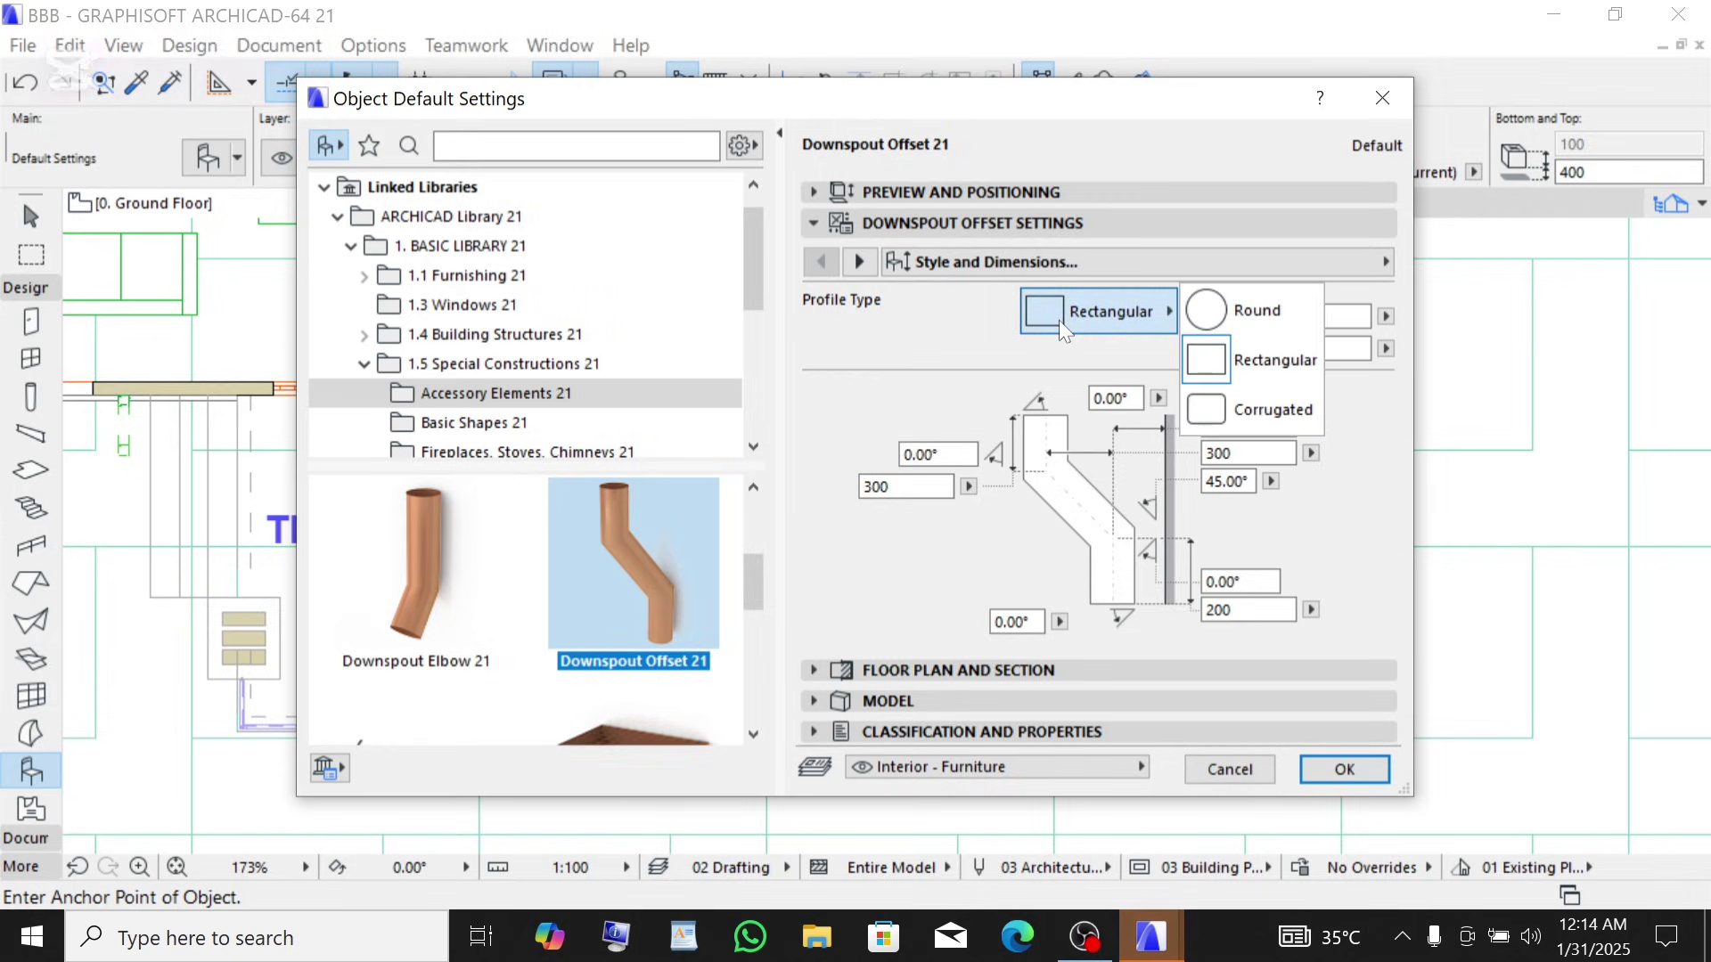
pyautogui.click(1254, 412)
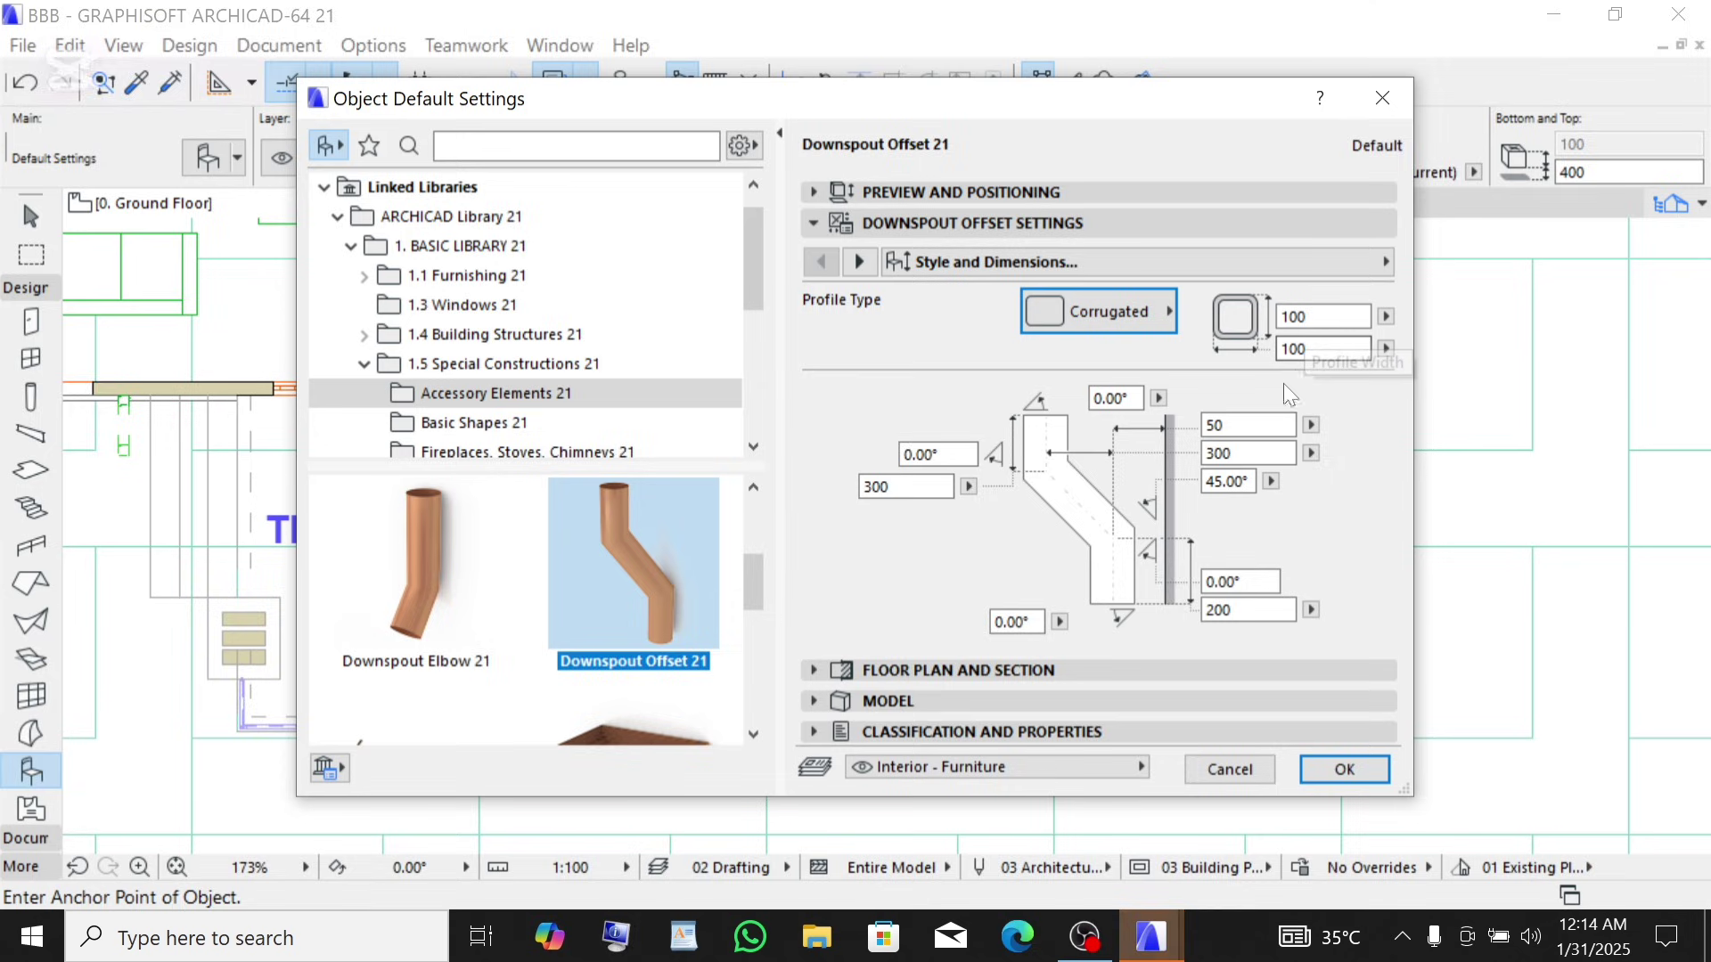
pyautogui.click(923, 700)
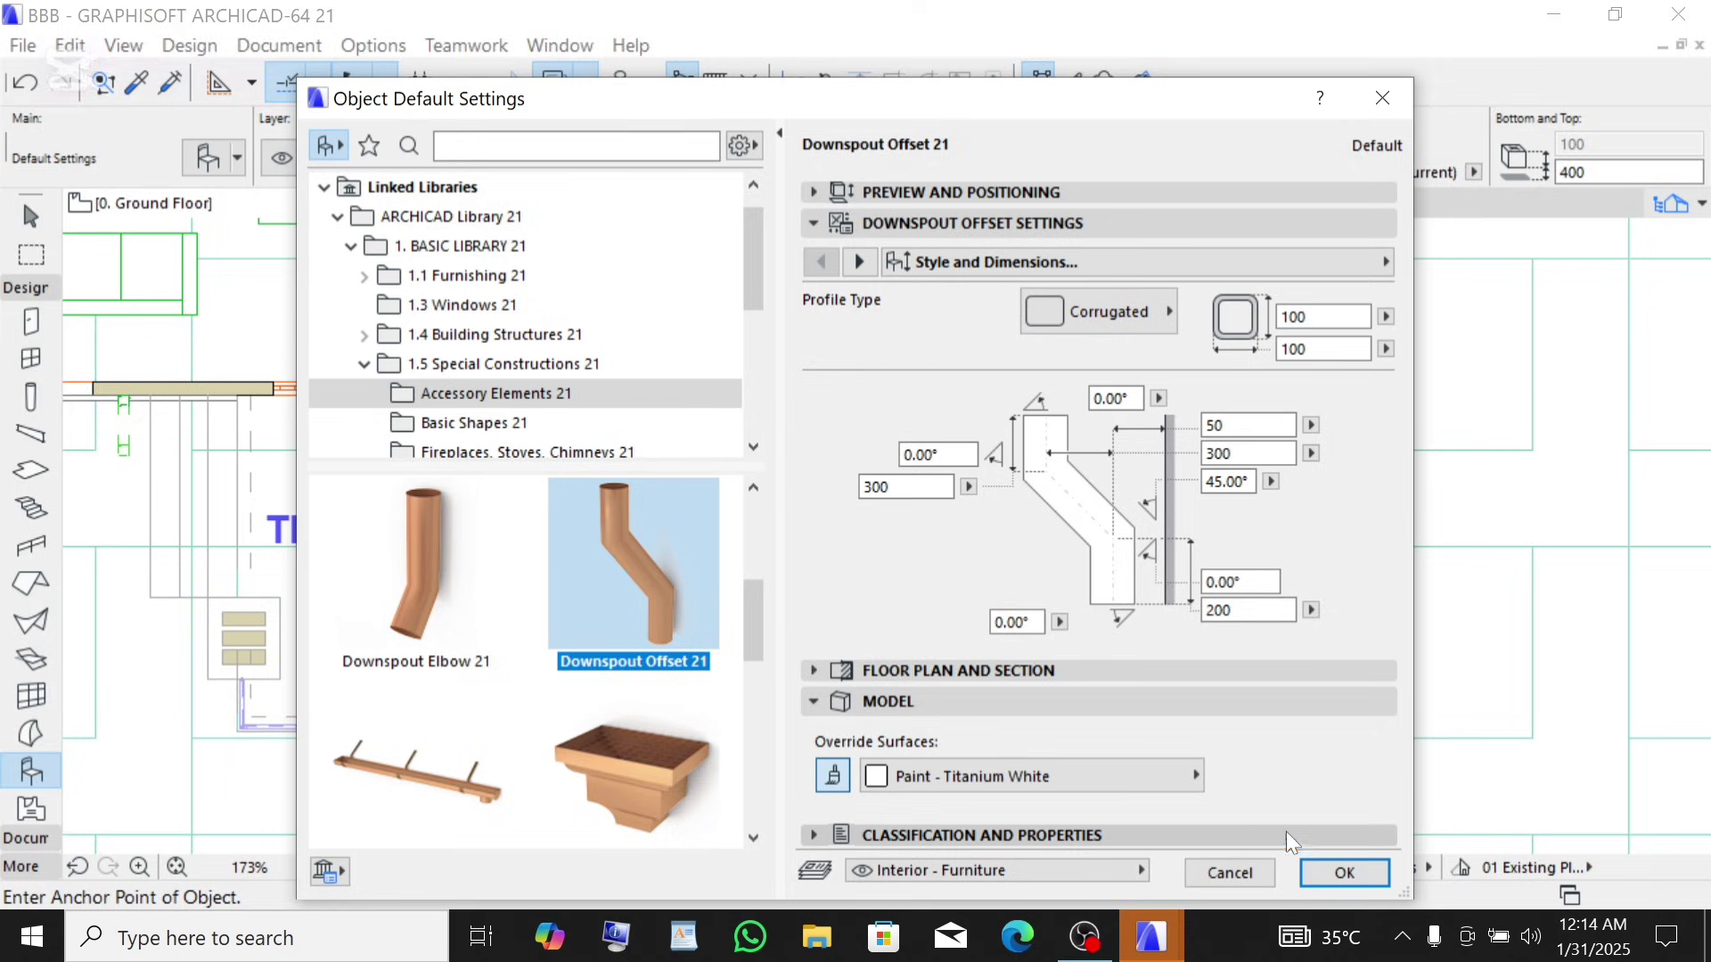
pyautogui.click(1343, 875)
# - Place the downspout offset in the open area just outside the bedroom's east wall, near the outer corner
pyautogui.scroll(1, 1058, 747)
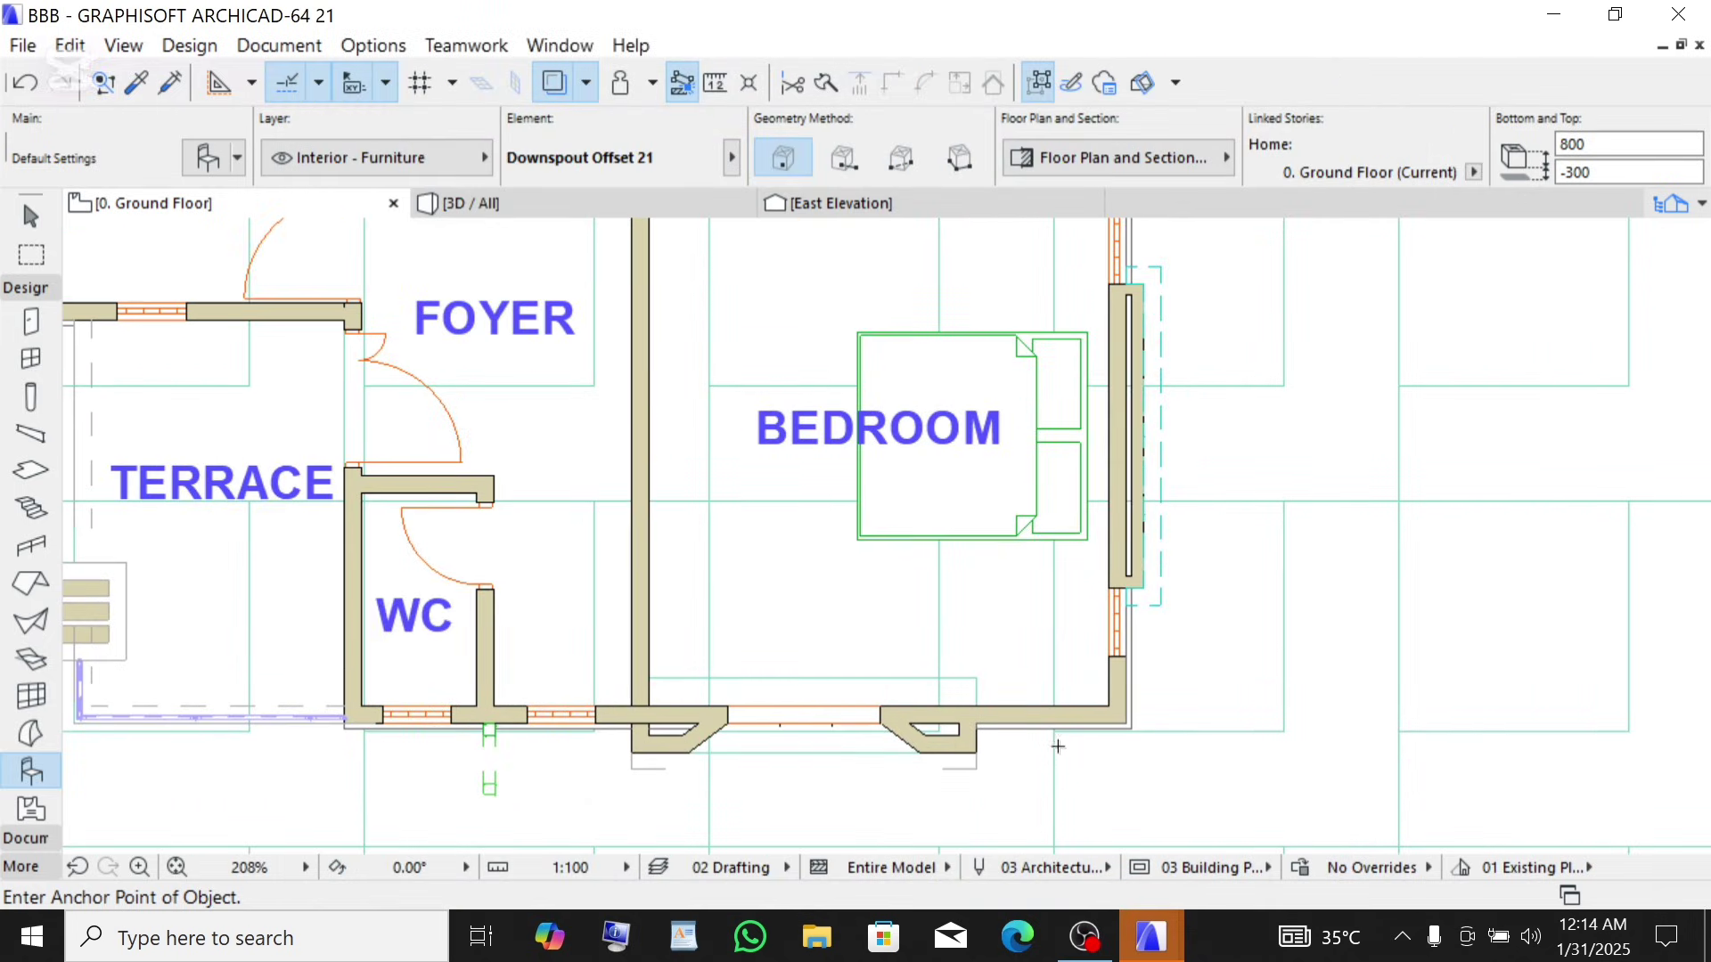
pyautogui.scroll(2, 1130, 681)
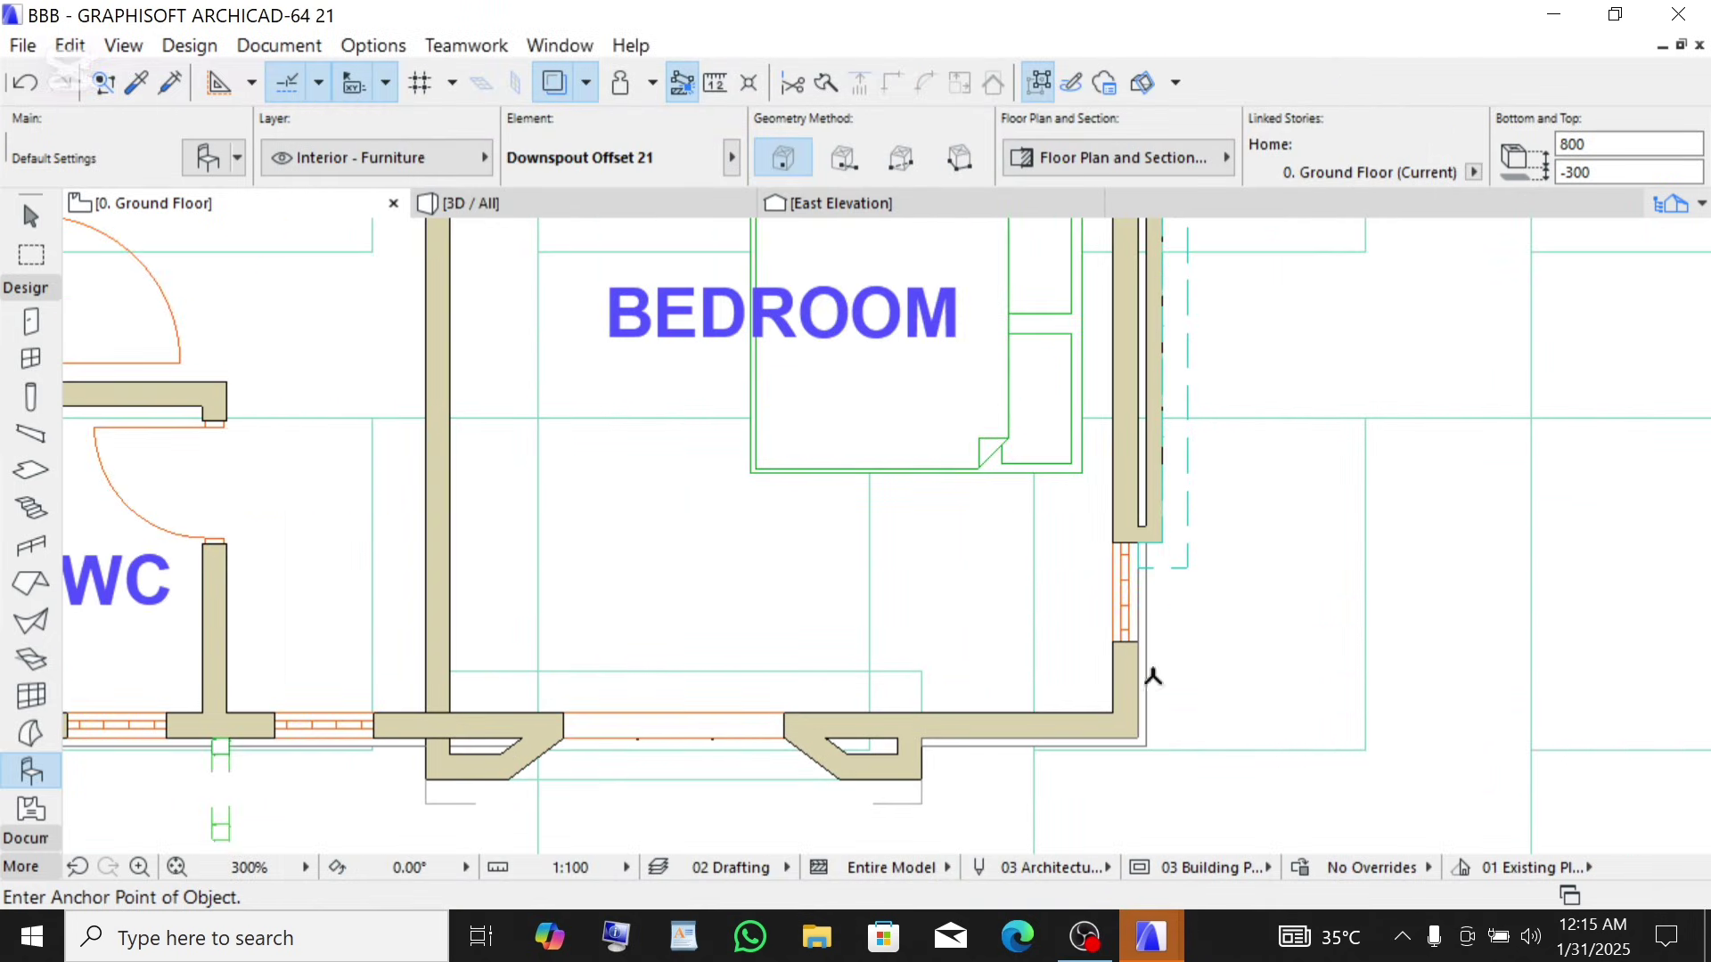
pyautogui.click(1226, 652)
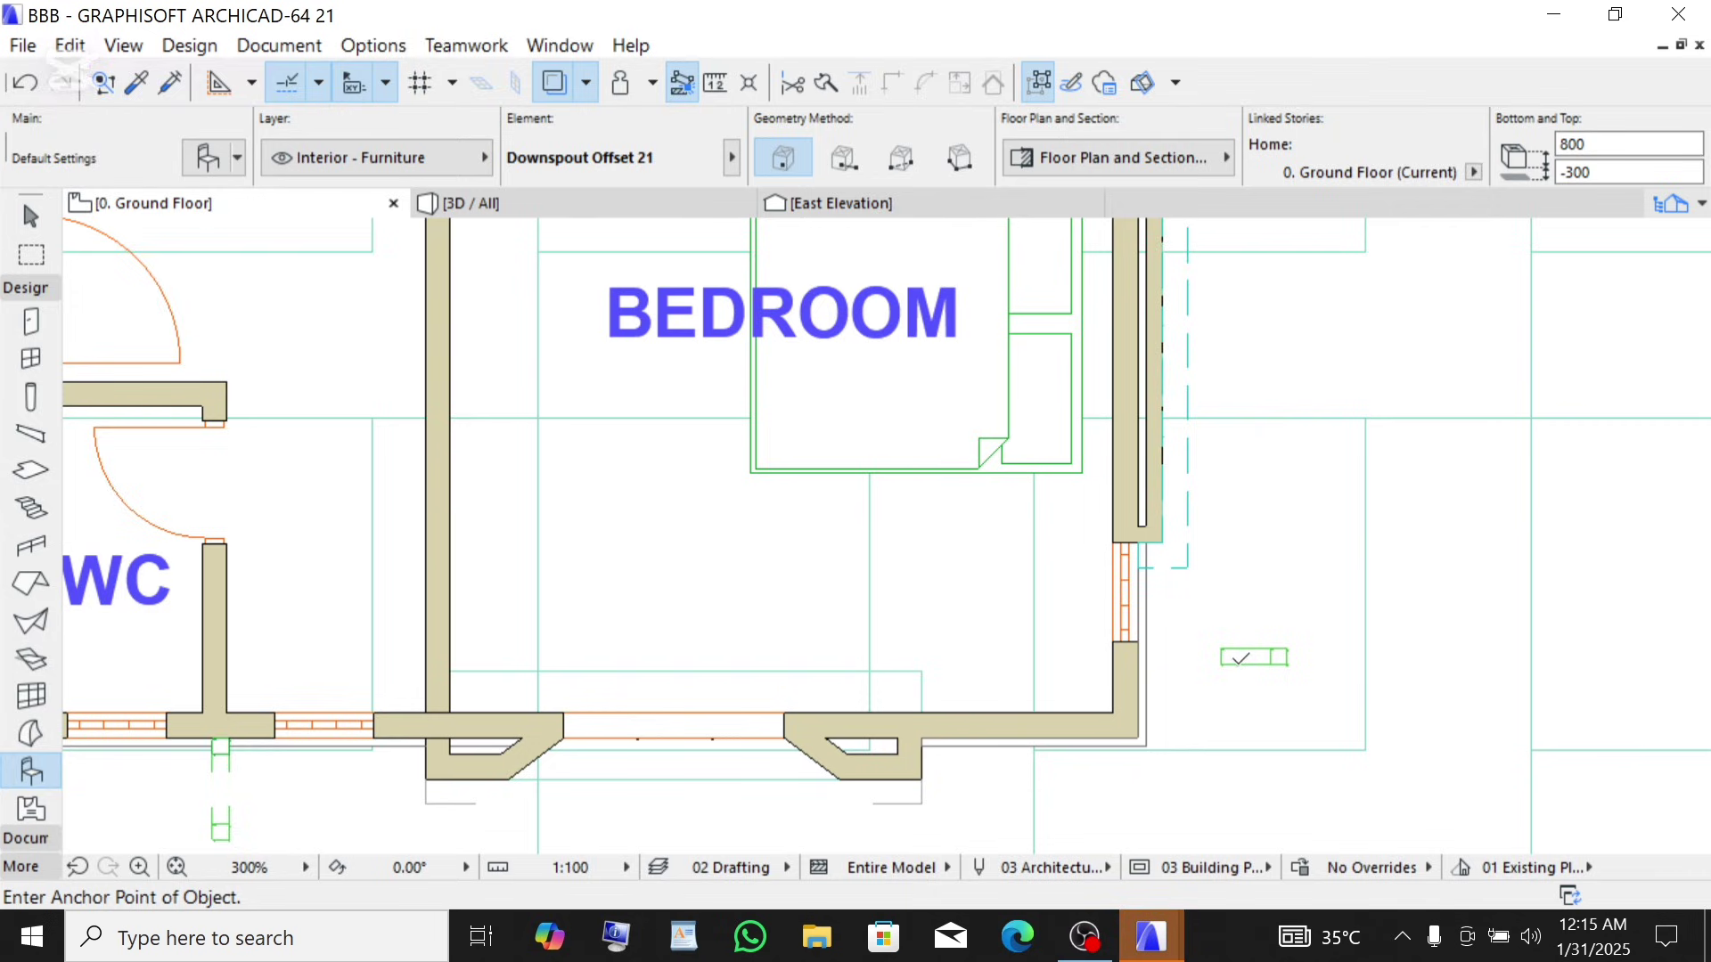
# - Check the placed downspout offset's height and orientation relative to the wall in 3D
pyautogui.click(525, 196)
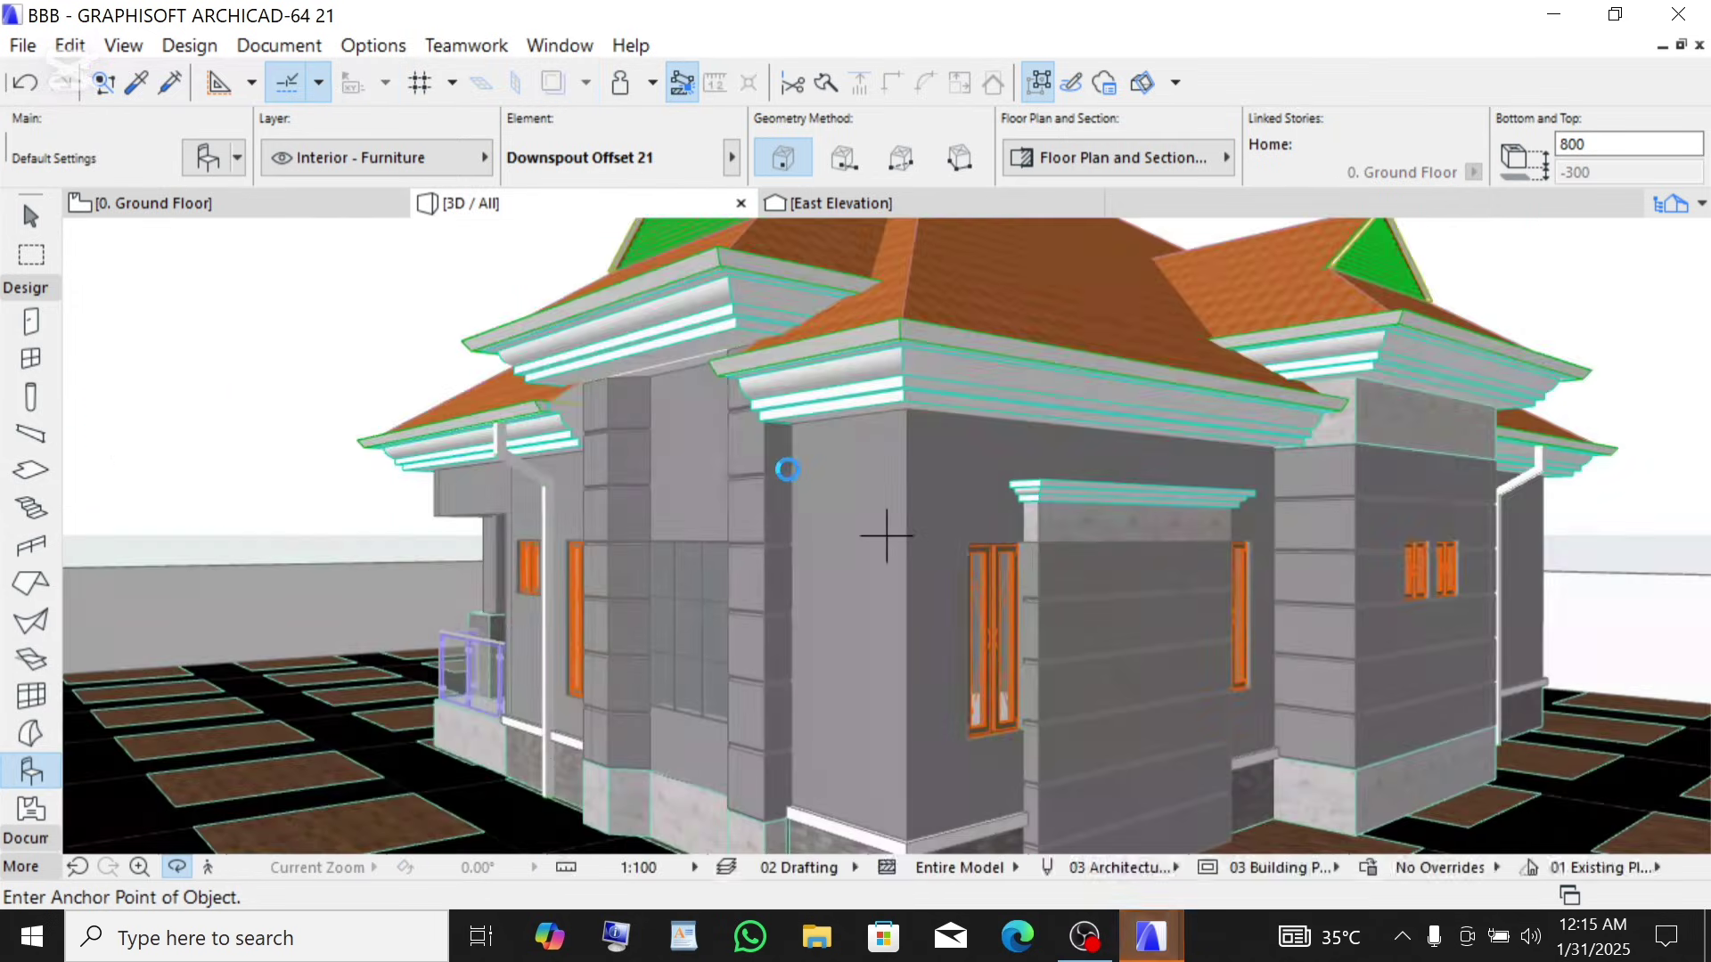
pyautogui.keyDown('shift'); pyautogui.moveTo(886, 535); pyautogui.dragTo(1037, 518, button='middle'); pyautogui.keyUp('shift')
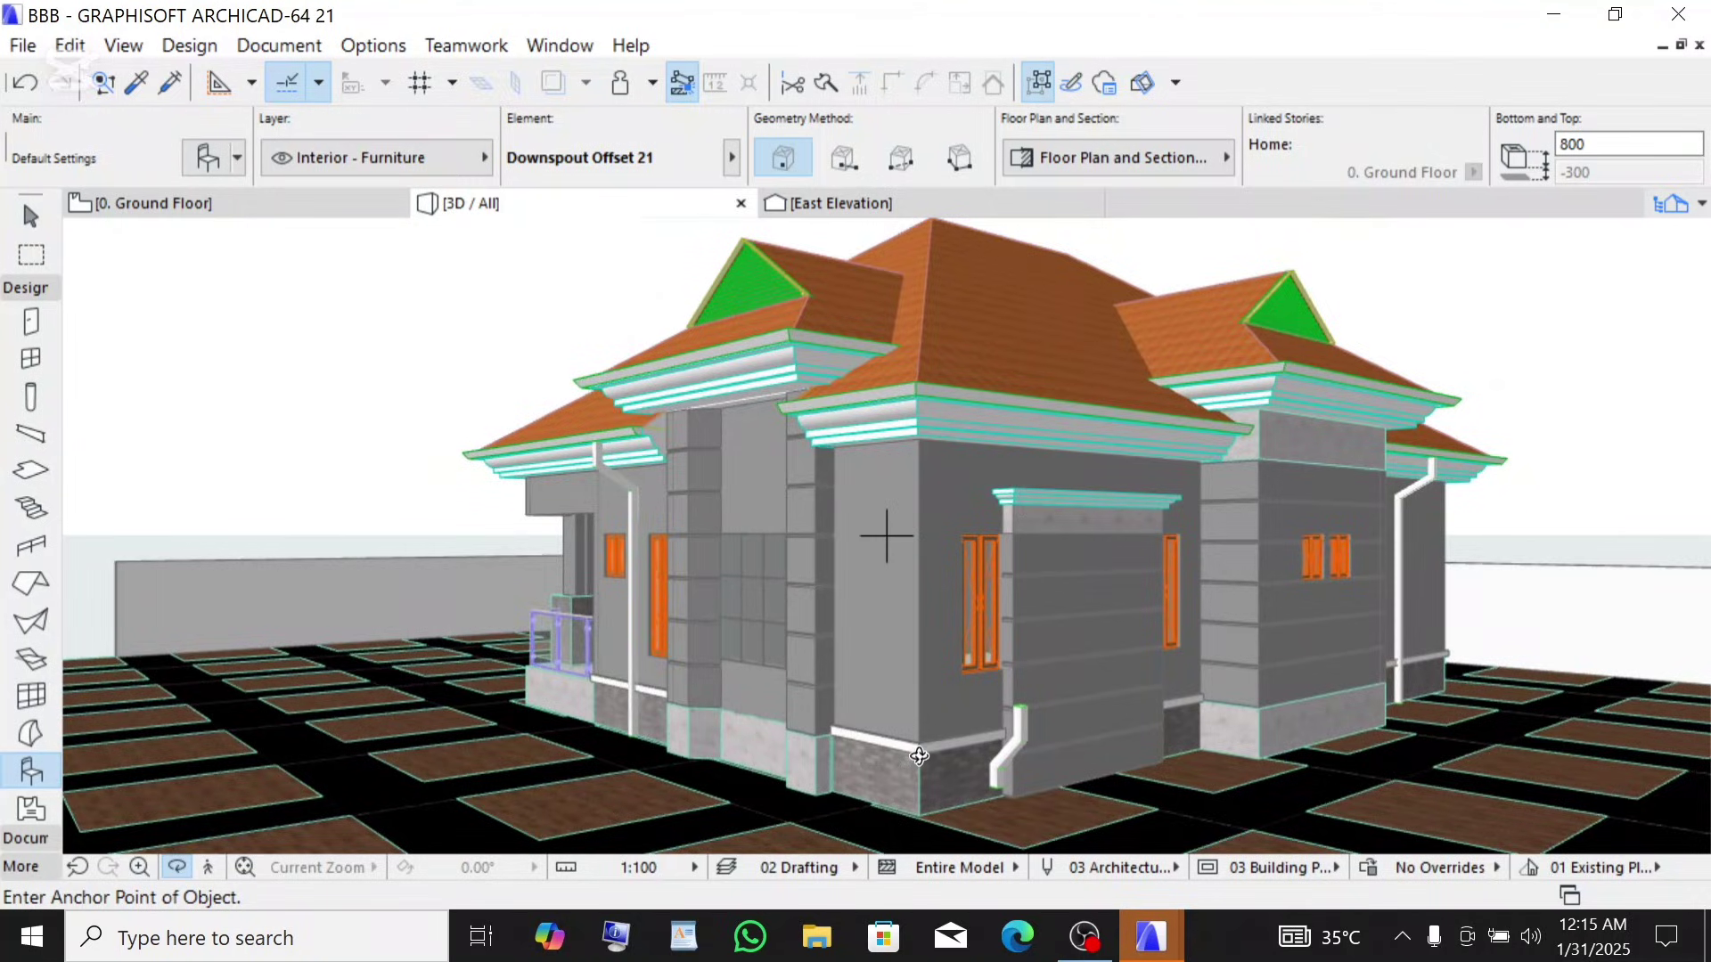
pyautogui.moveTo(886, 535)
pyautogui.keyDown('shift'); pyautogui.mouseDown(button='middle')
pyautogui.moveTo(1119, 733)
pyautogui.moveTo(1284, 729)
pyautogui.moveTo(887, 534)
pyautogui.mouseUp(button='middle'); pyautogui.keyUp('shift')
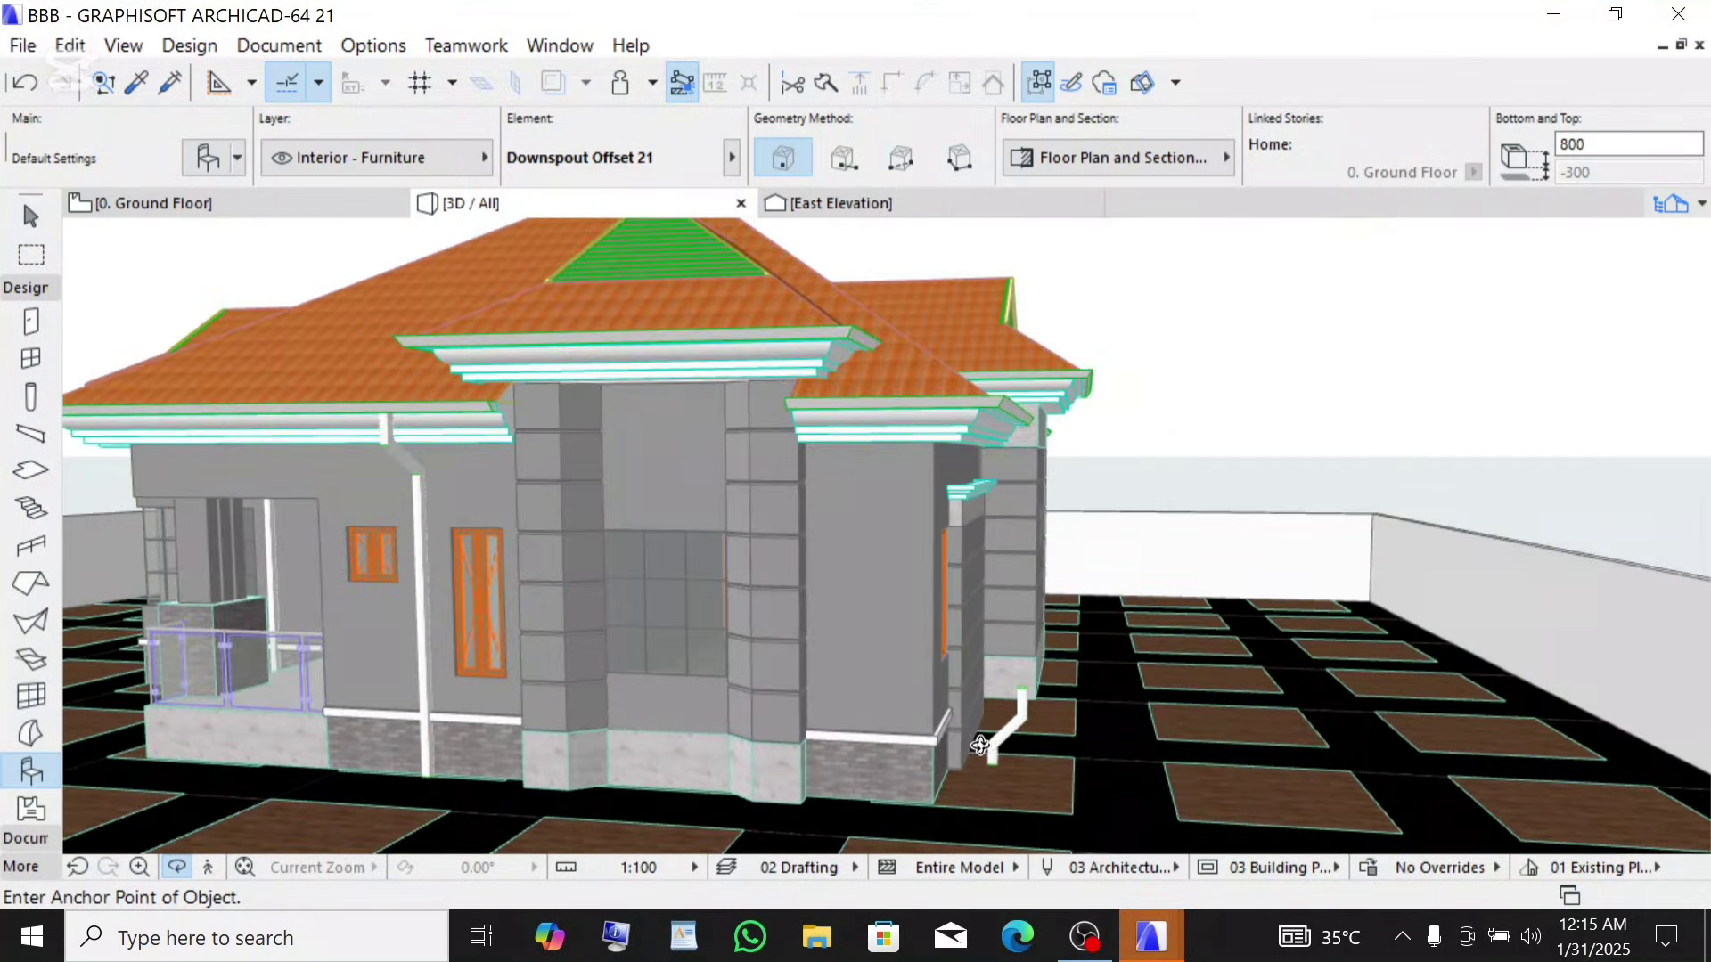
# - On the ground floor plan, move the downspout offset so its lower-left corner meets the outer face of the bedroom's east wall near the corner
pyautogui.click(281, 205)
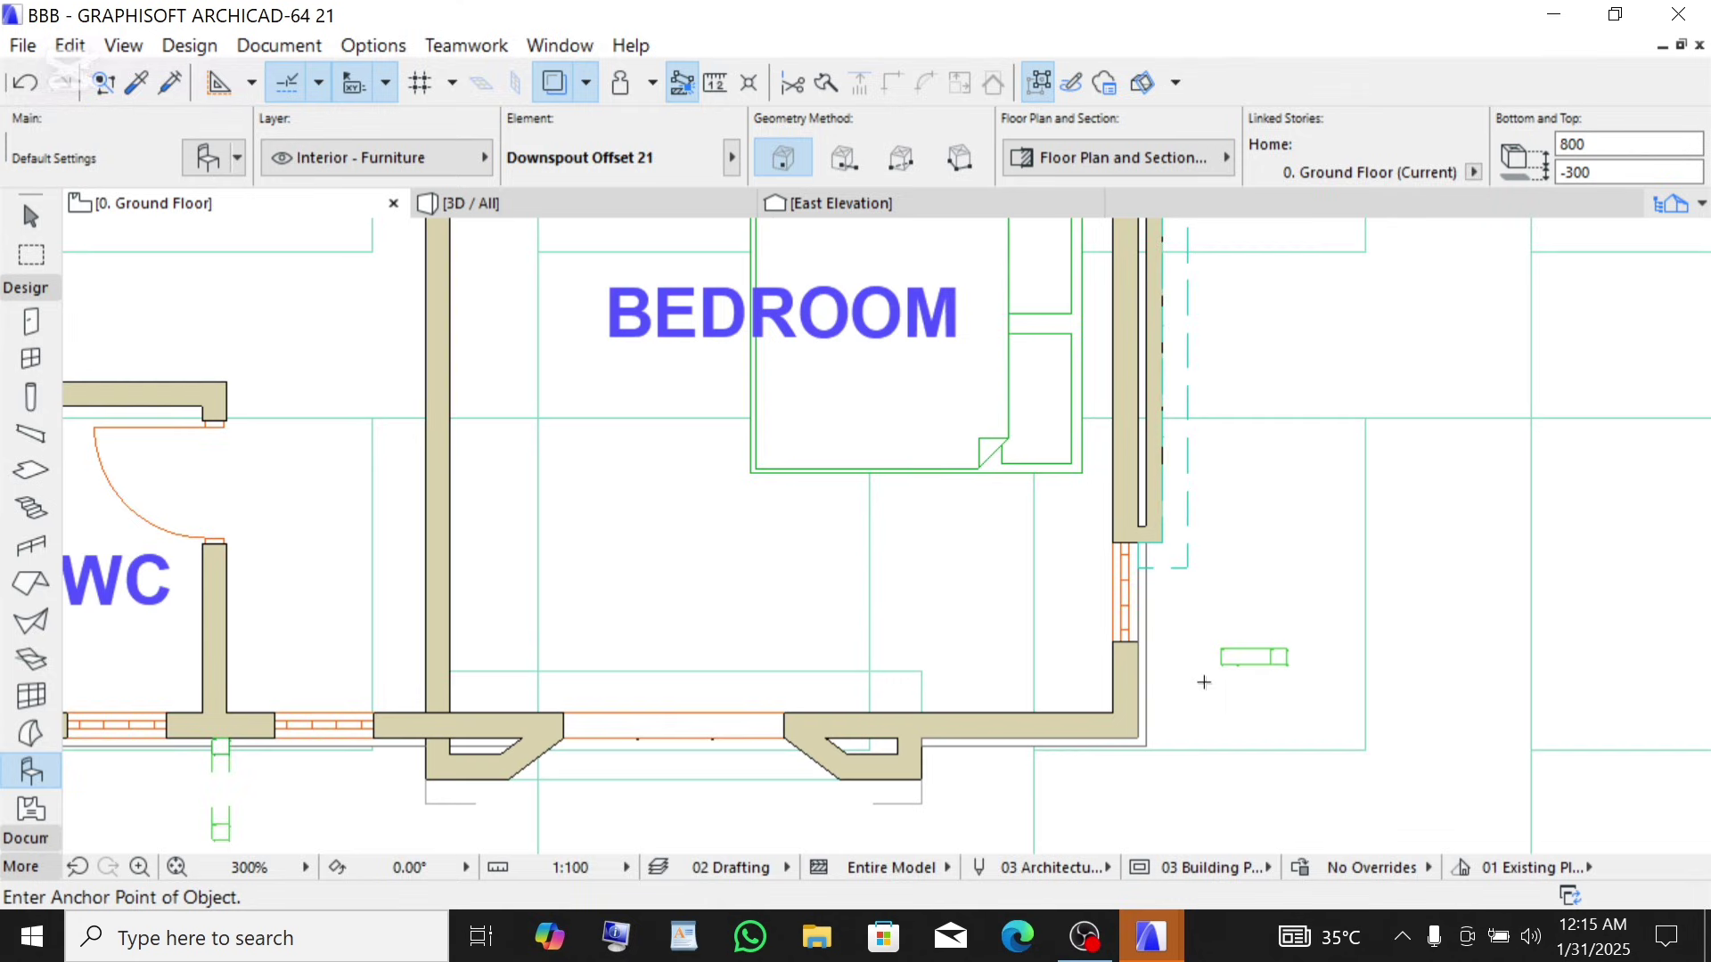
pyautogui.keyDown('shift'); pyautogui.click(1247, 659); pyautogui.keyUp('shift')
pyautogui.keyDown('shift'); pyautogui.click(1234, 659); pyautogui.keyUp('shift')
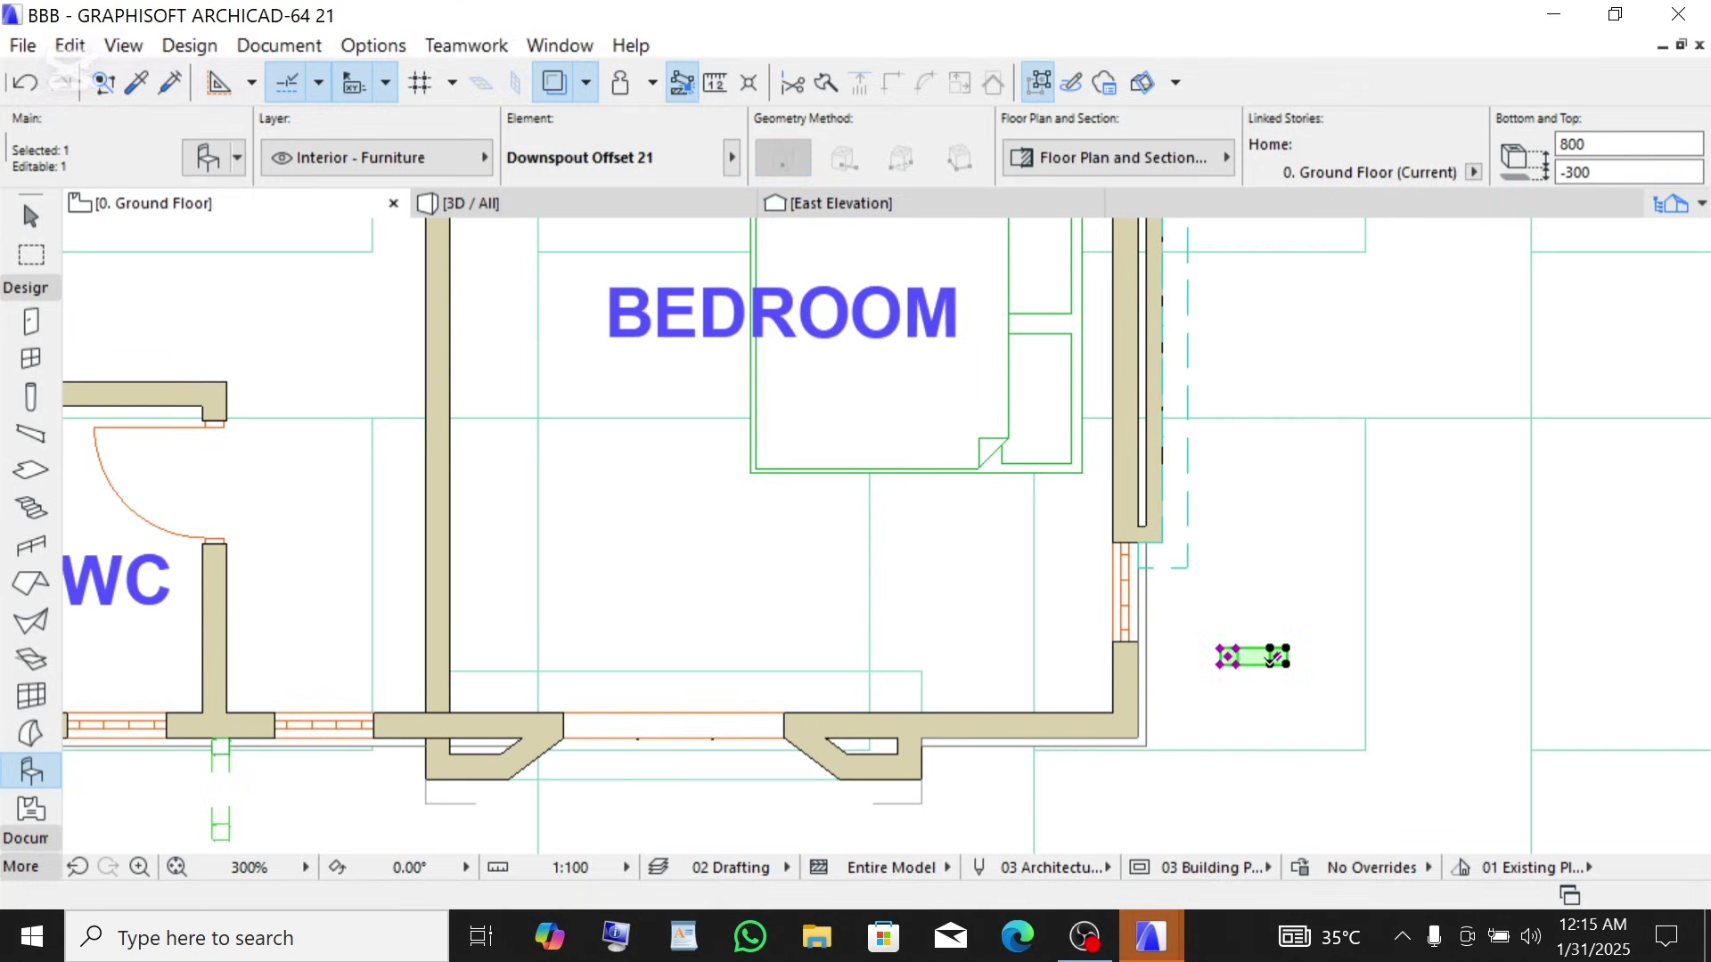
pyautogui.hotkey('ctrl', 'd')
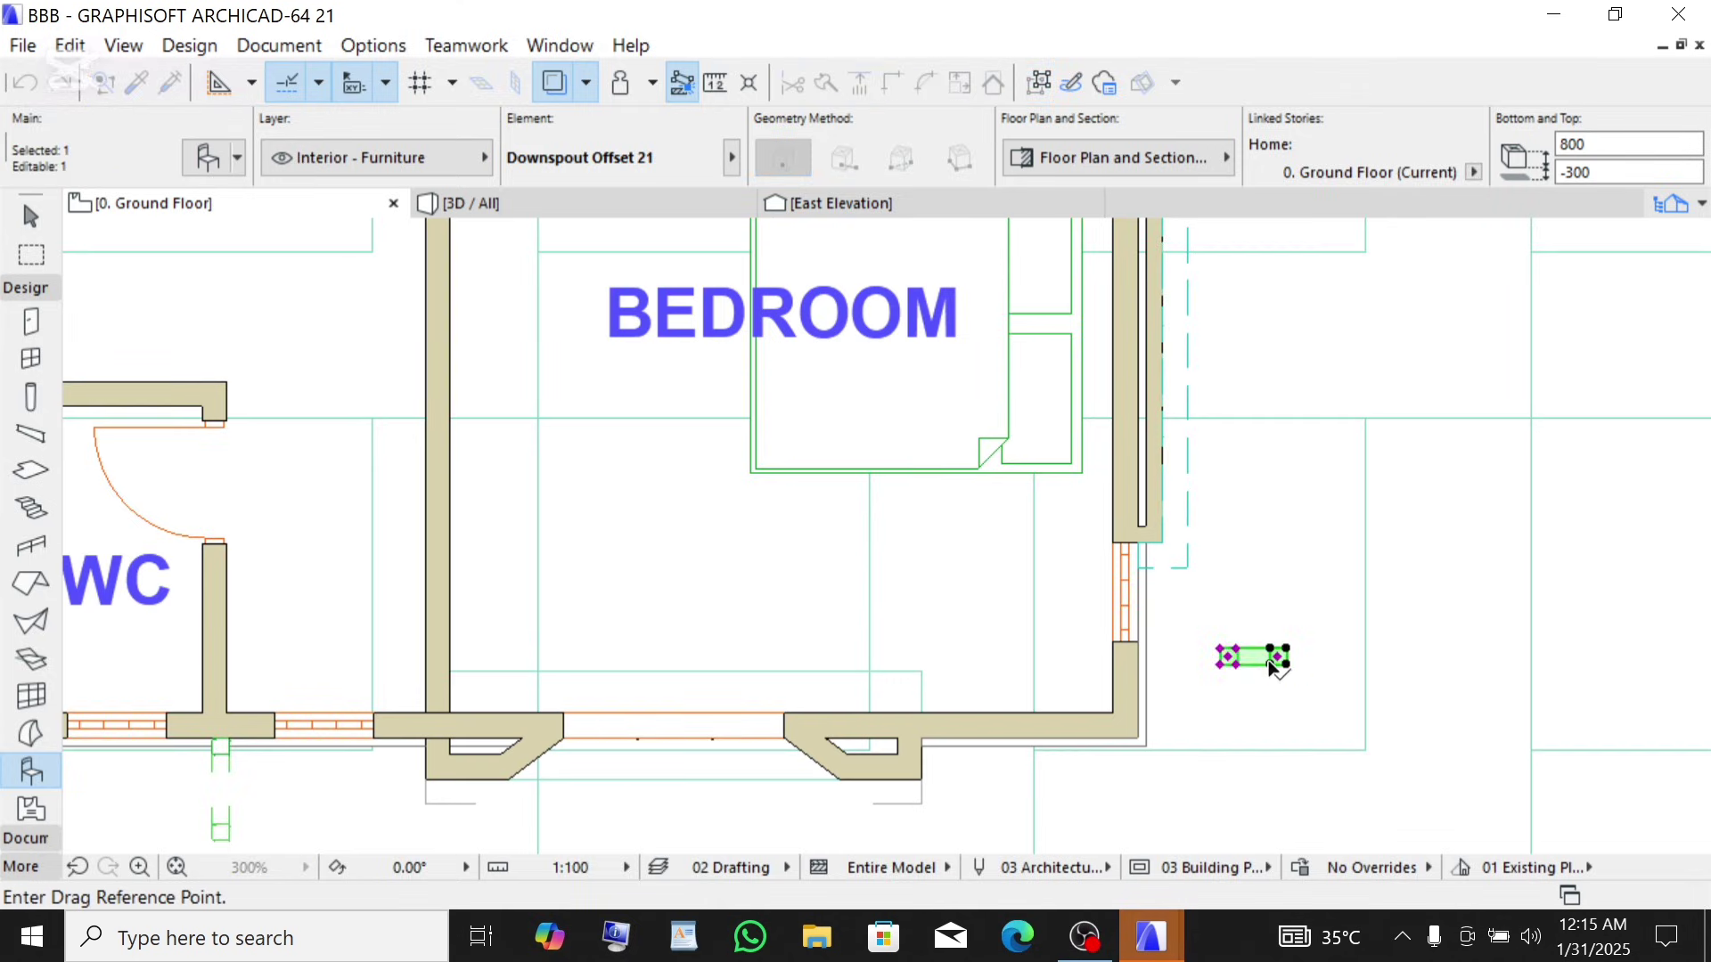
pyautogui.scroll(2, 1277, 659)
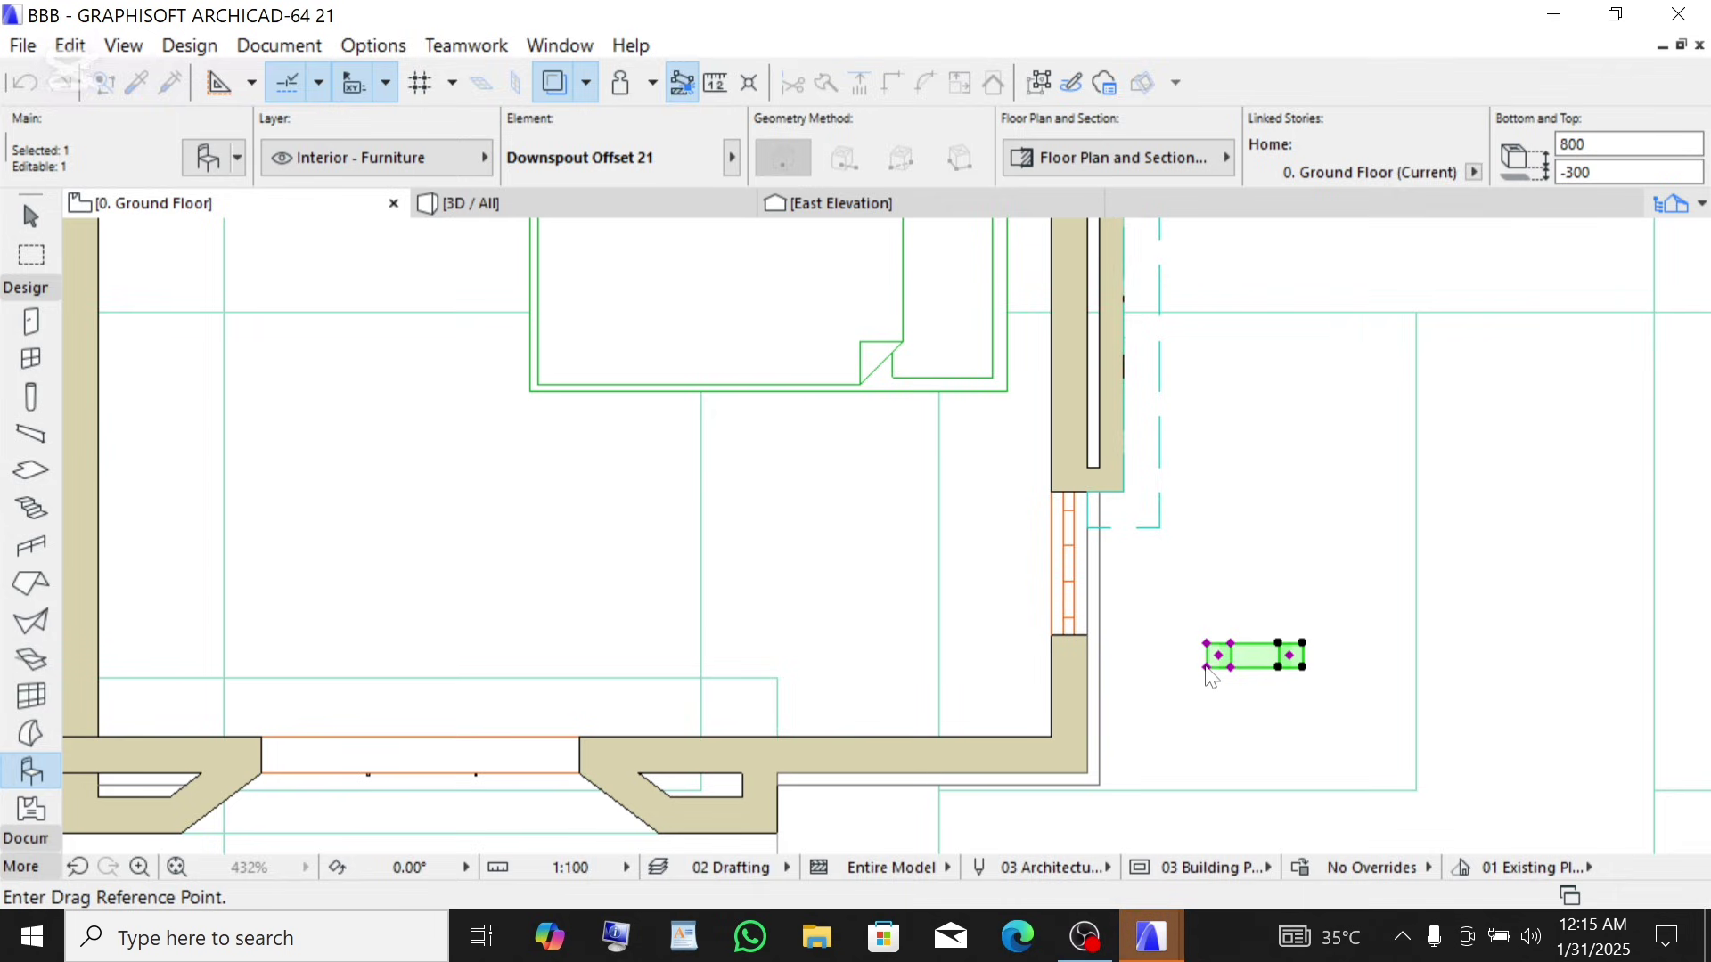
pyautogui.click(1206, 668)
pyautogui.click(1204, 668)
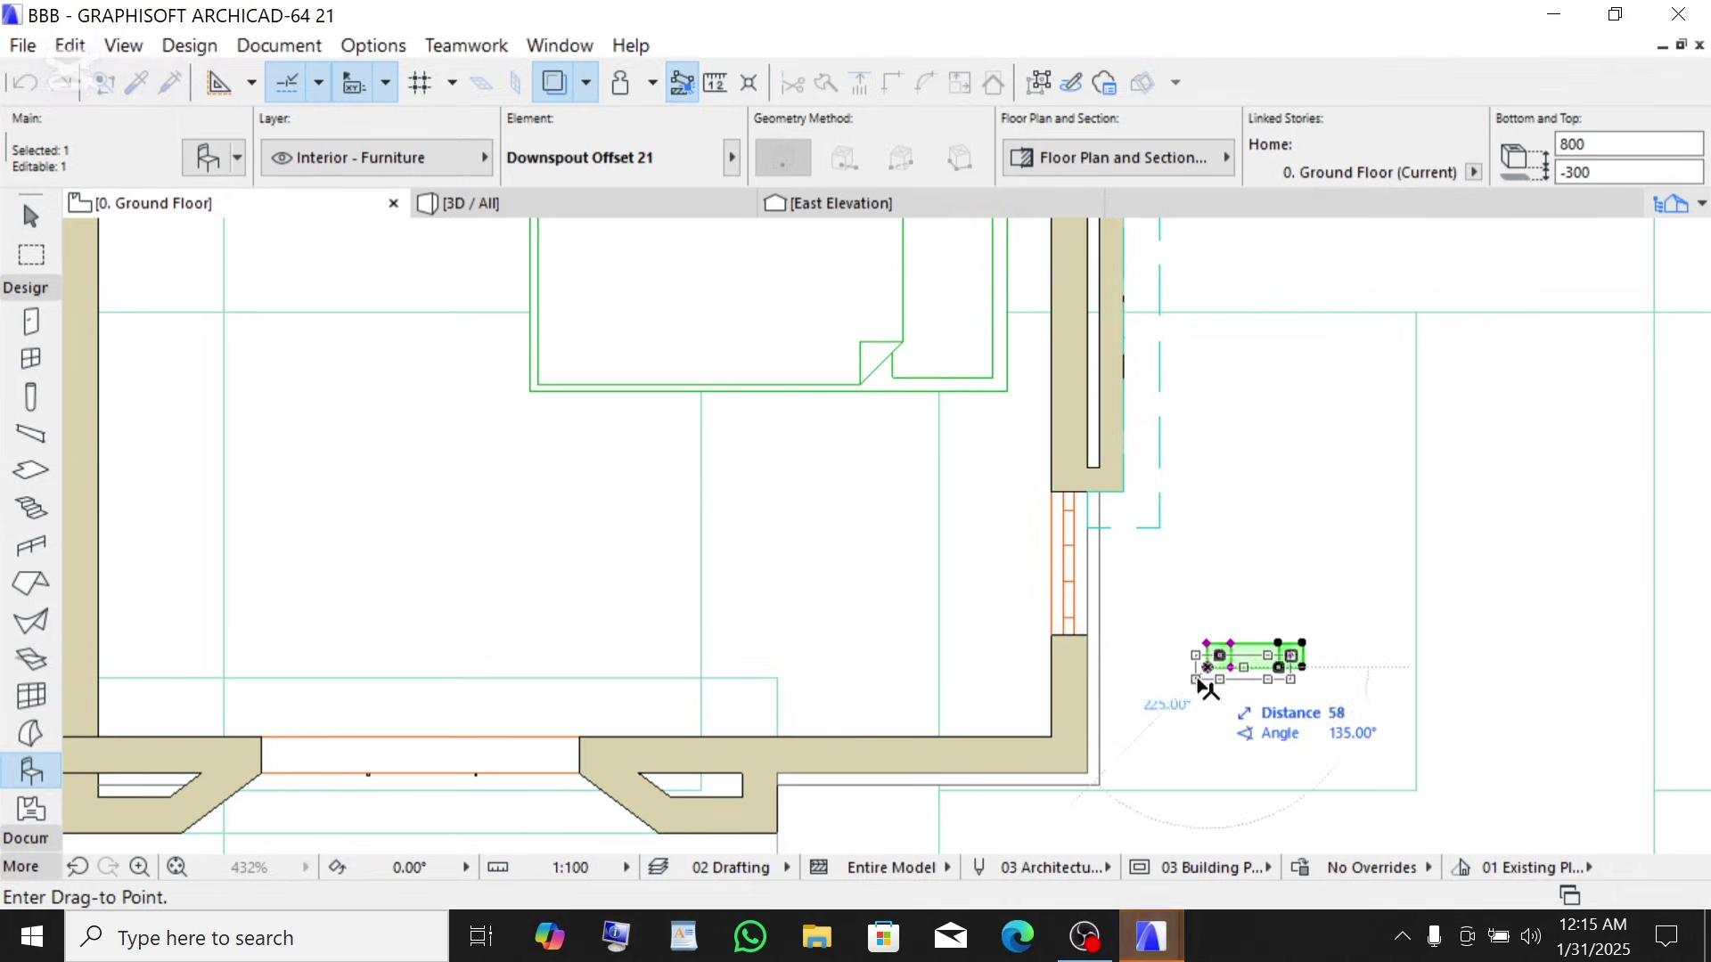
pyautogui.click(1094, 706)
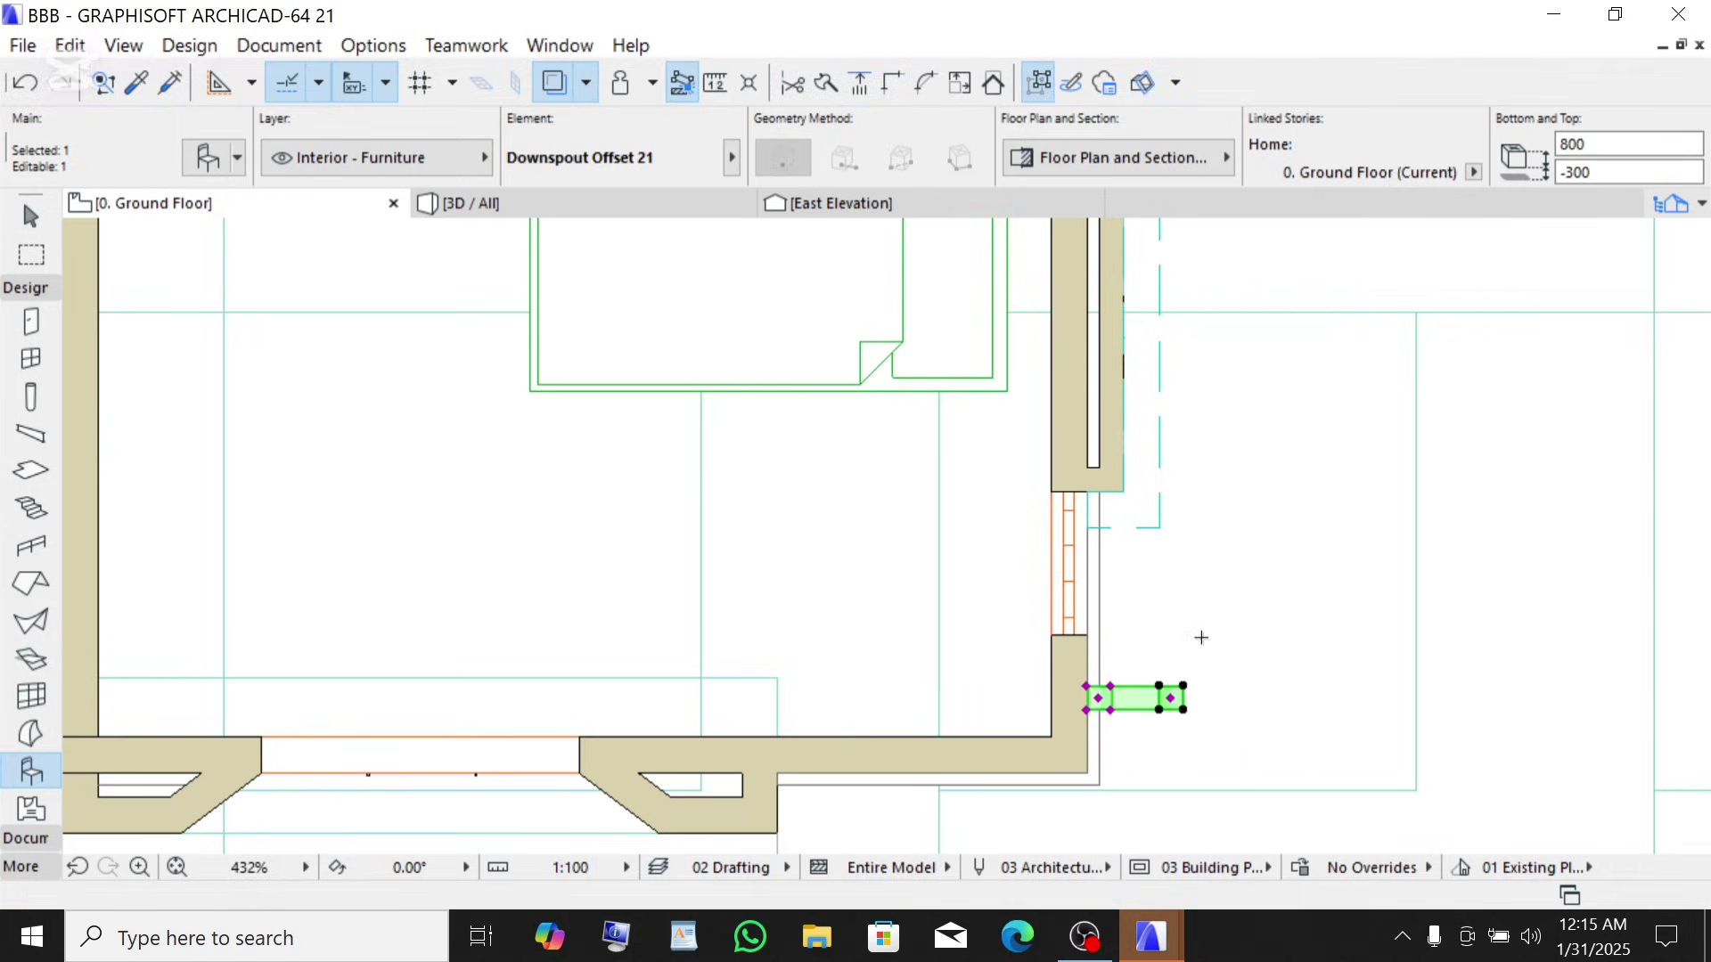
# - Check in 3D how the moved downspout offset sits against the bedroom's corner wall
pyautogui.click(472, 203)
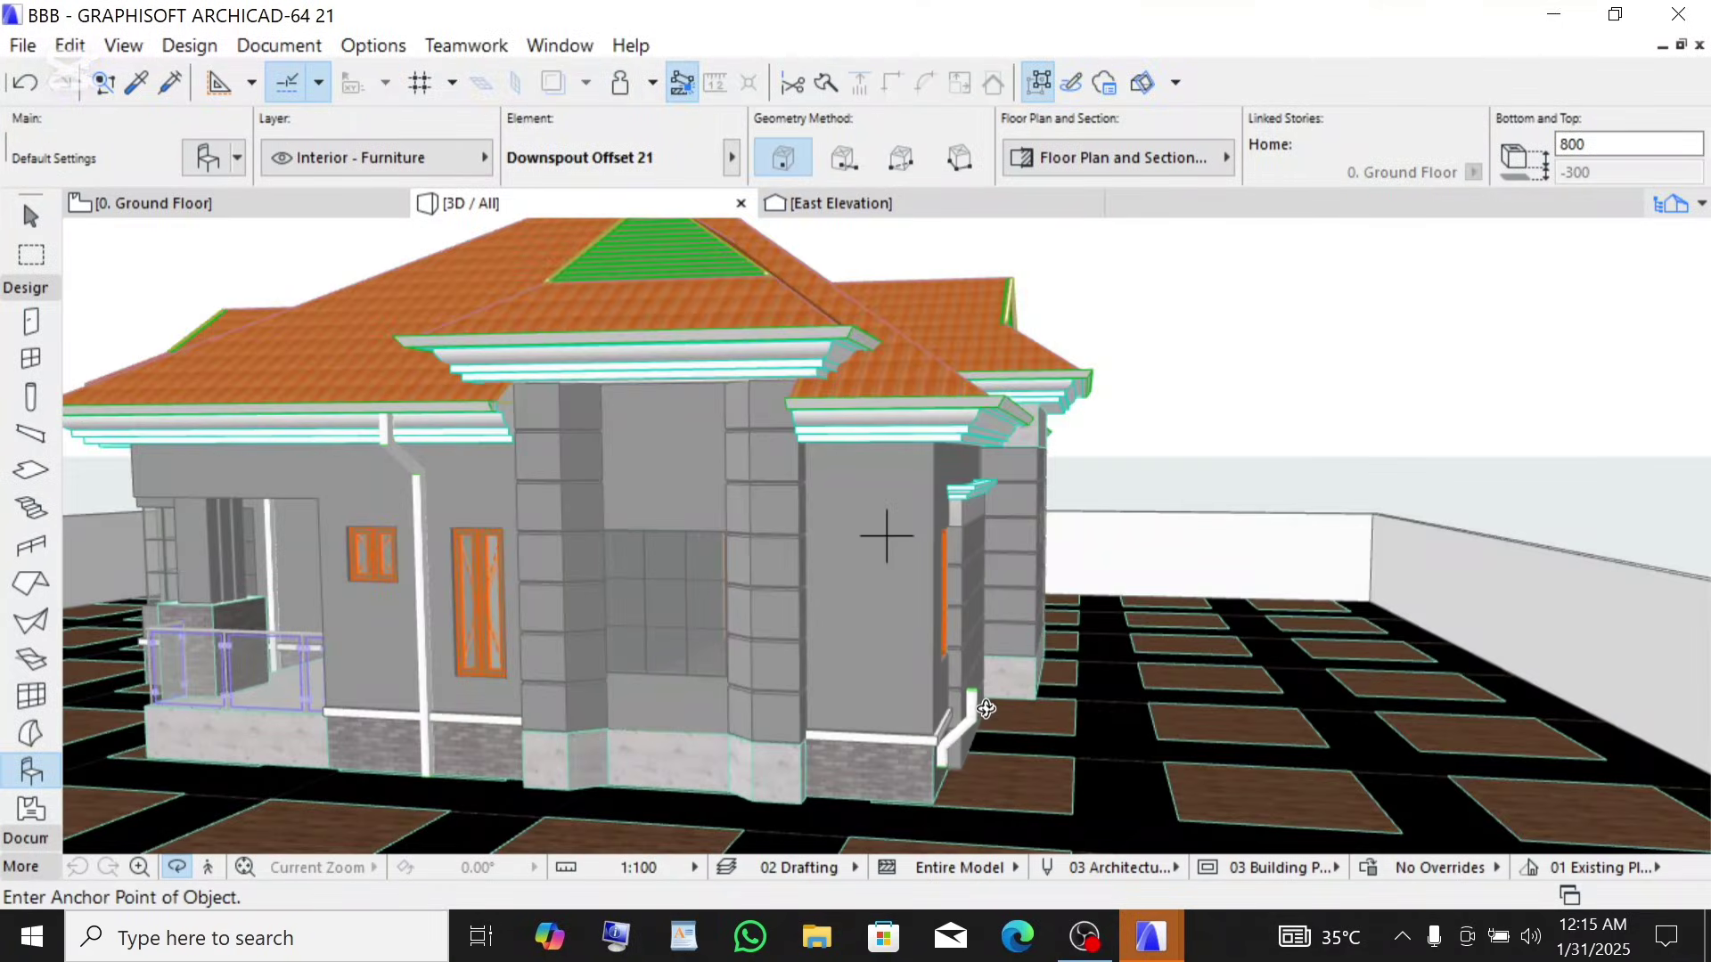
pyautogui.scroll(3, 987, 709)
pyautogui.scroll(4, 914, 771)
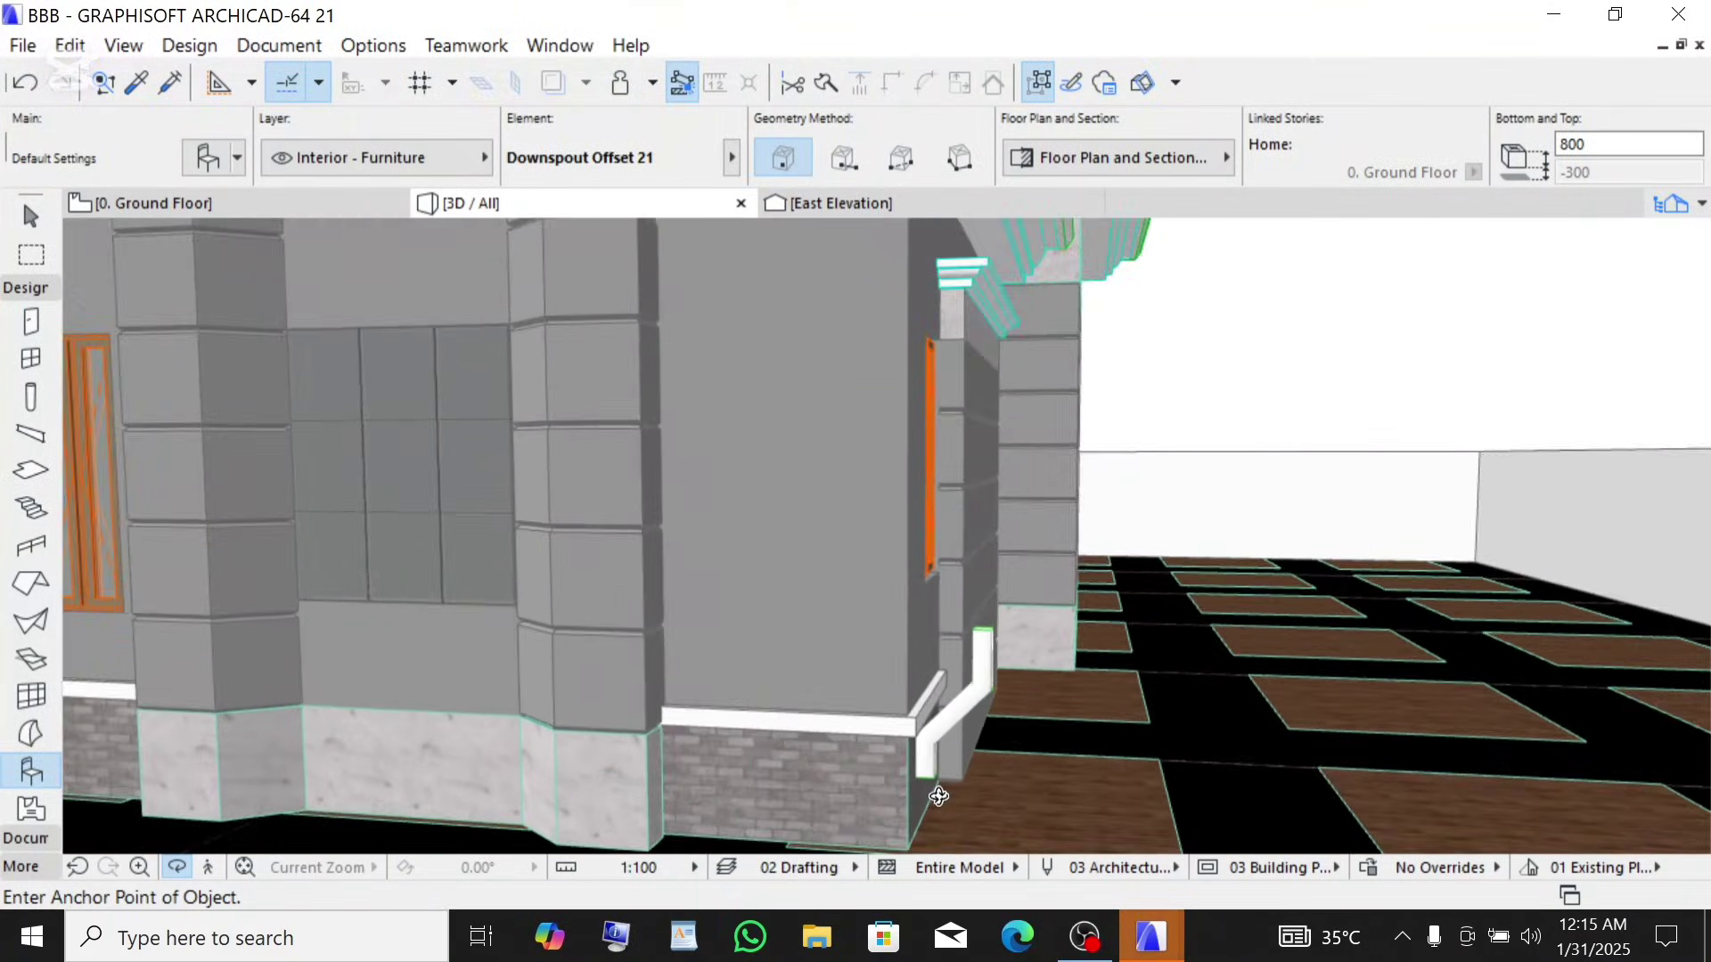
pyautogui.scroll(-5, 886, 535)
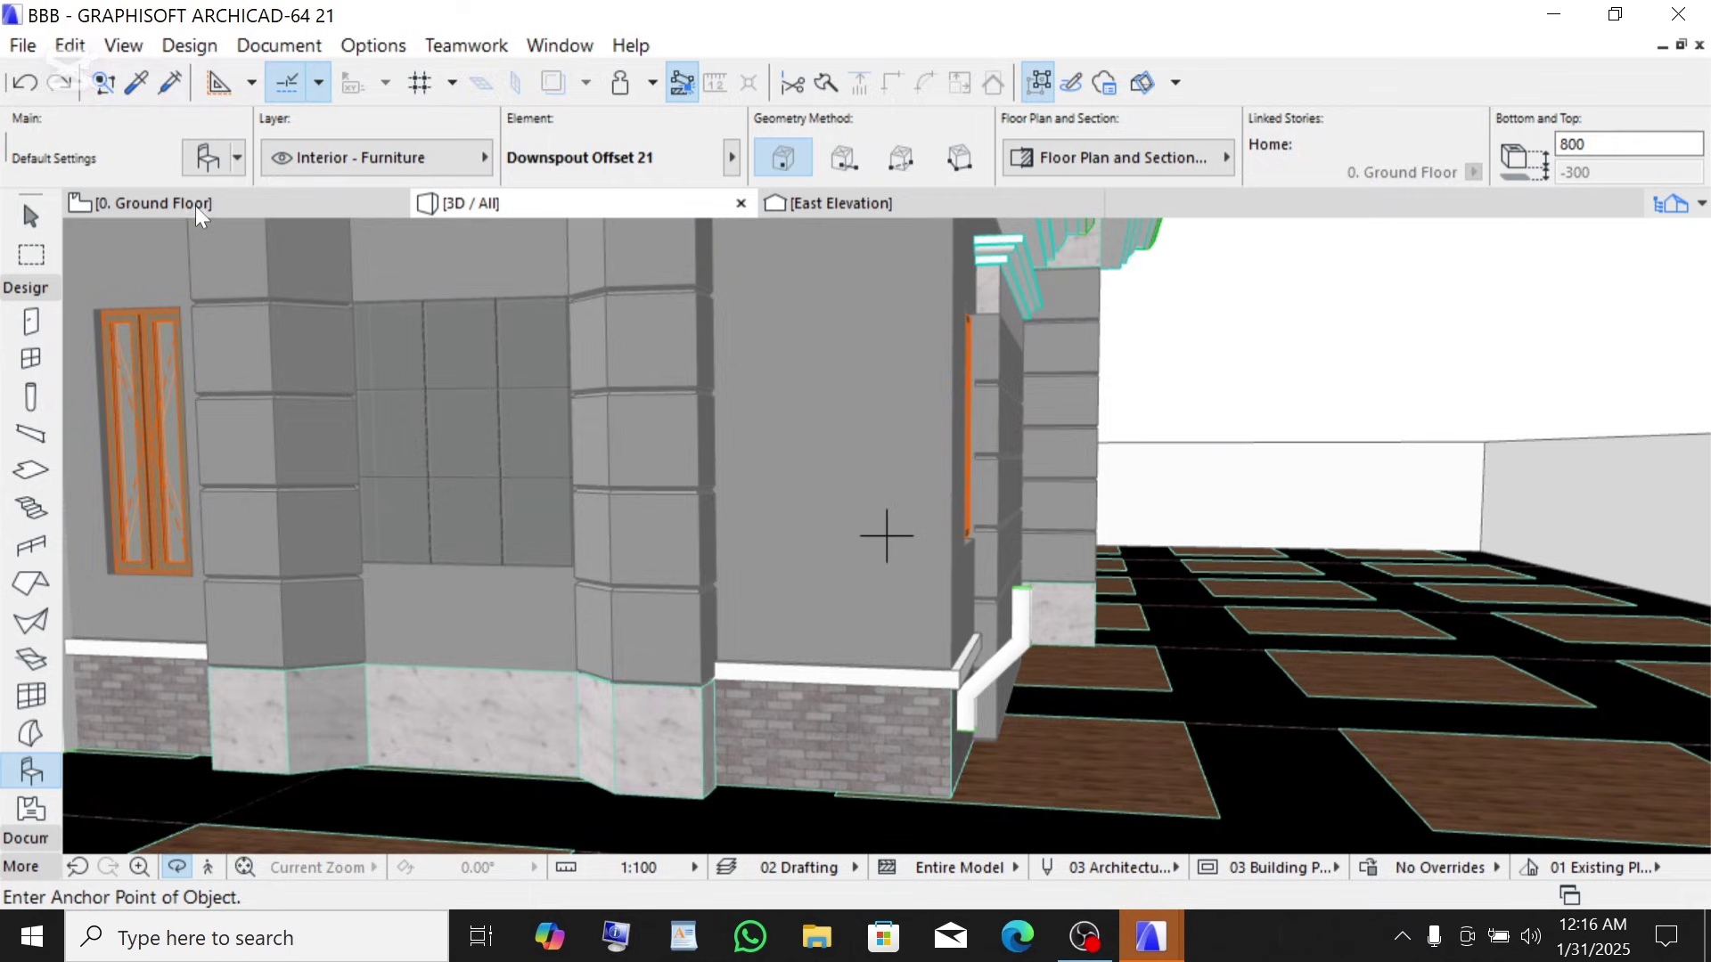
# - Open the South Elevation from its marker on the ground floor plan using the current view settings
pyautogui.click(202, 206)
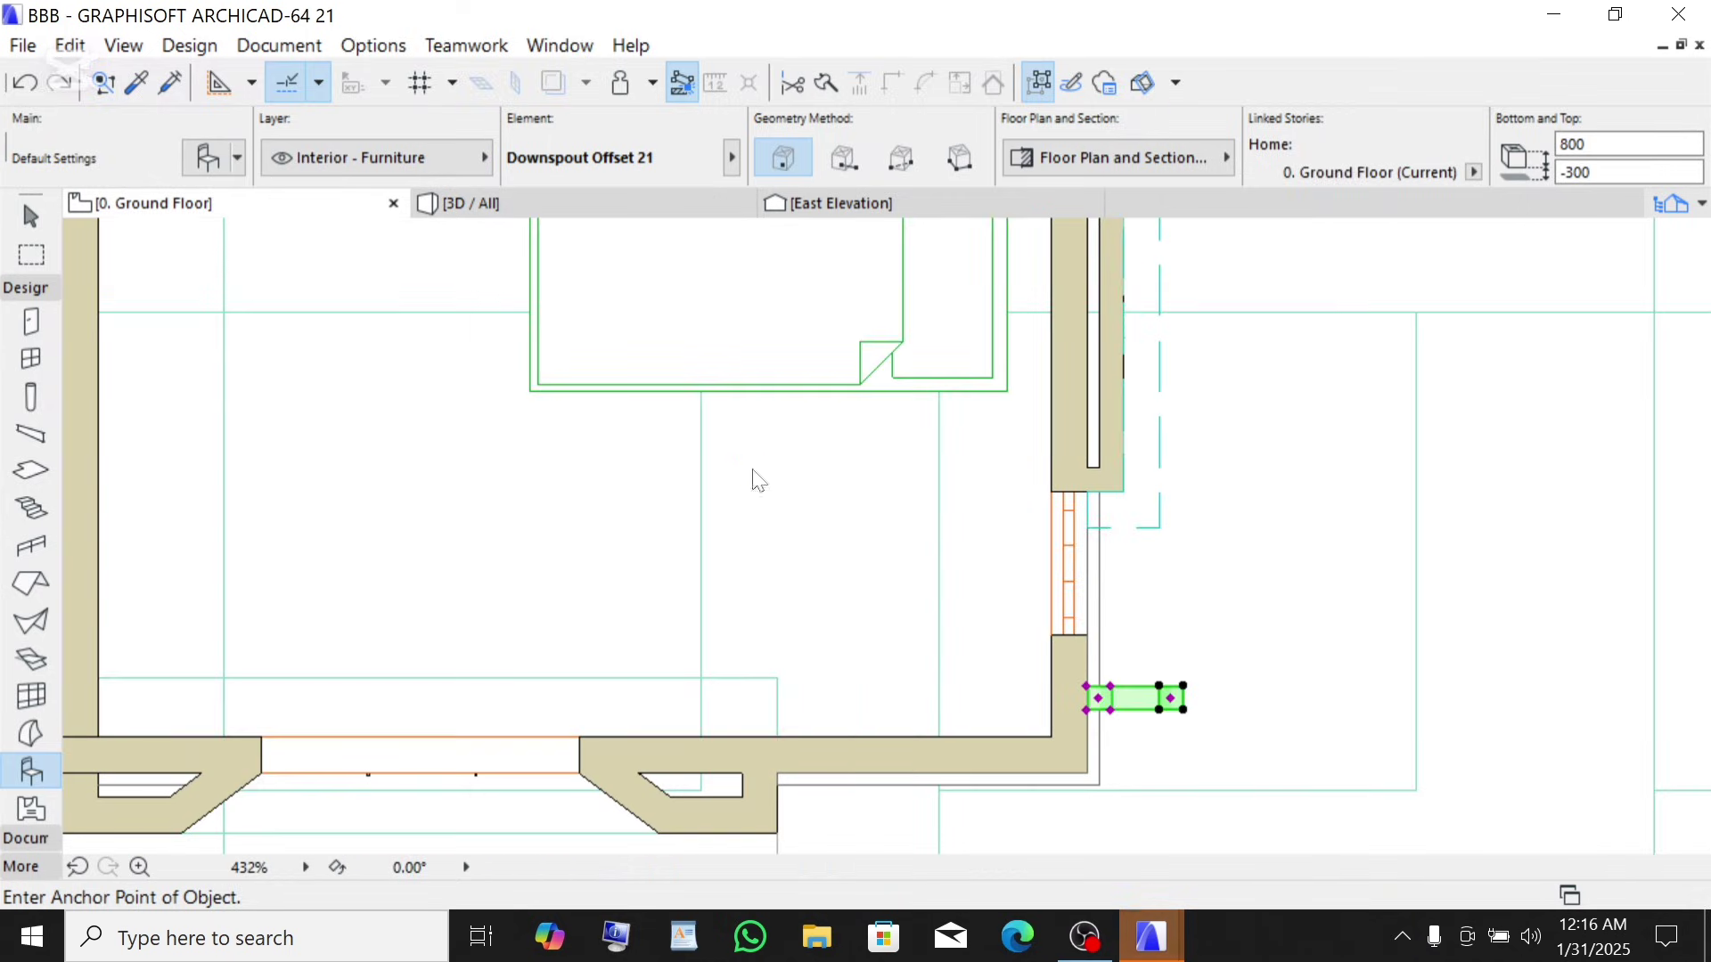
pyautogui.scroll(-5, 758, 480)
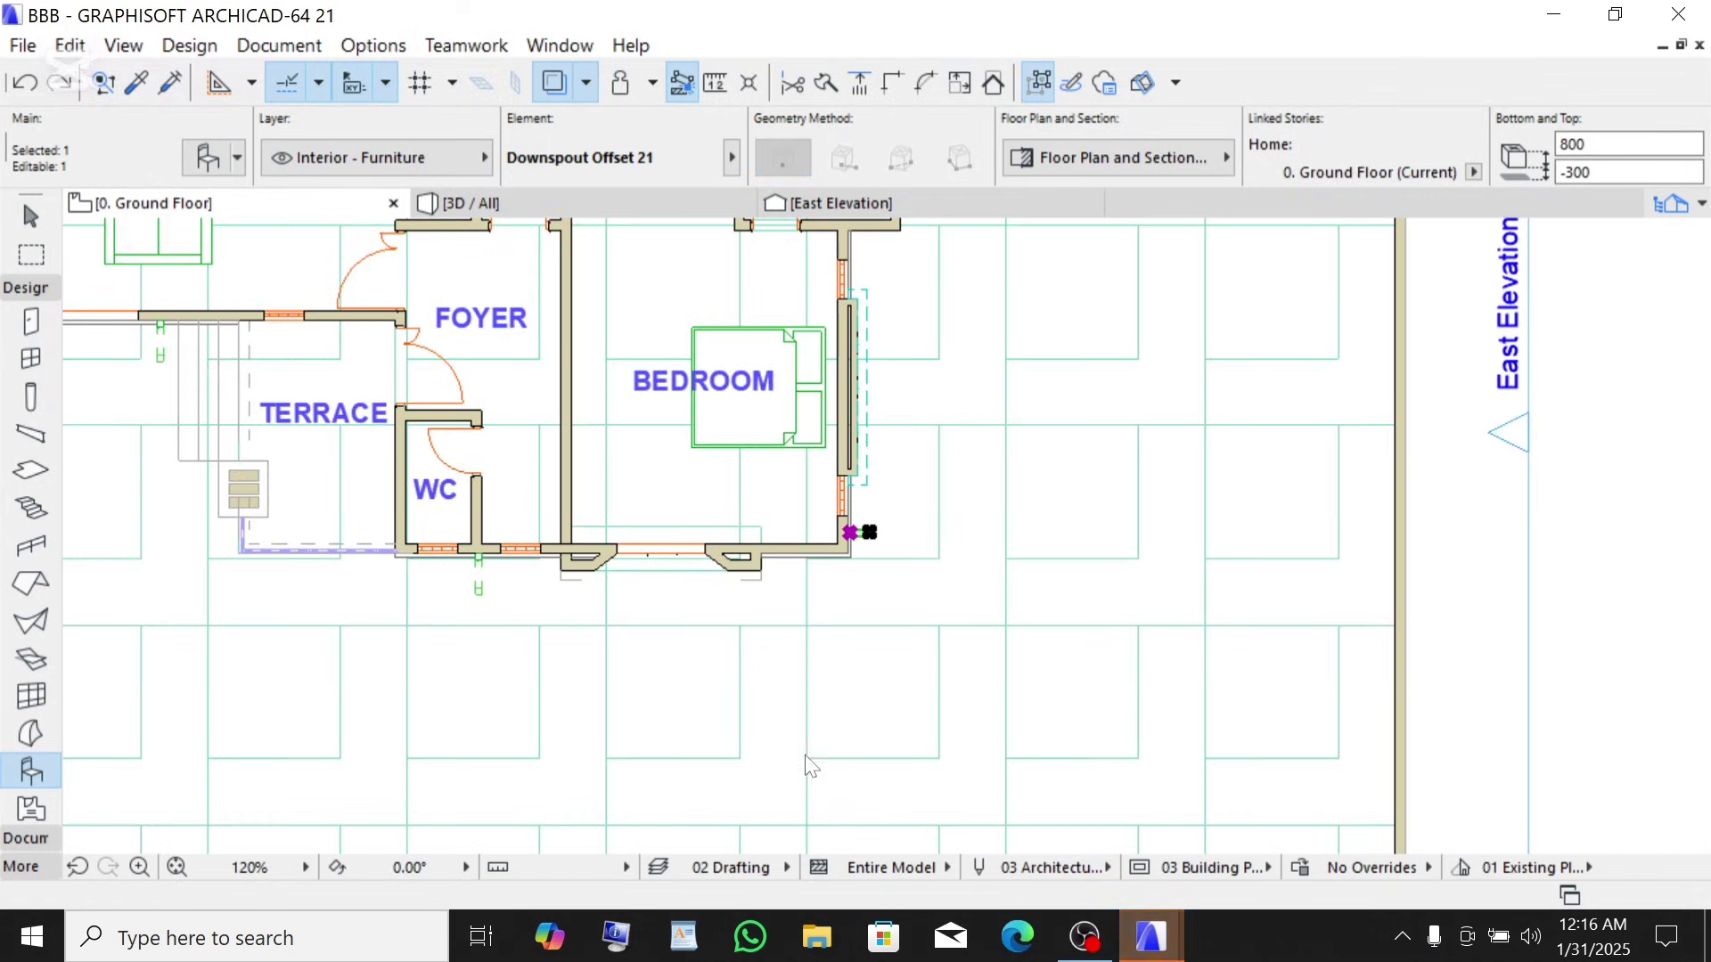
pyautogui.scroll(-2, 960, 446)
pyautogui.scroll(-3, 980, 419)
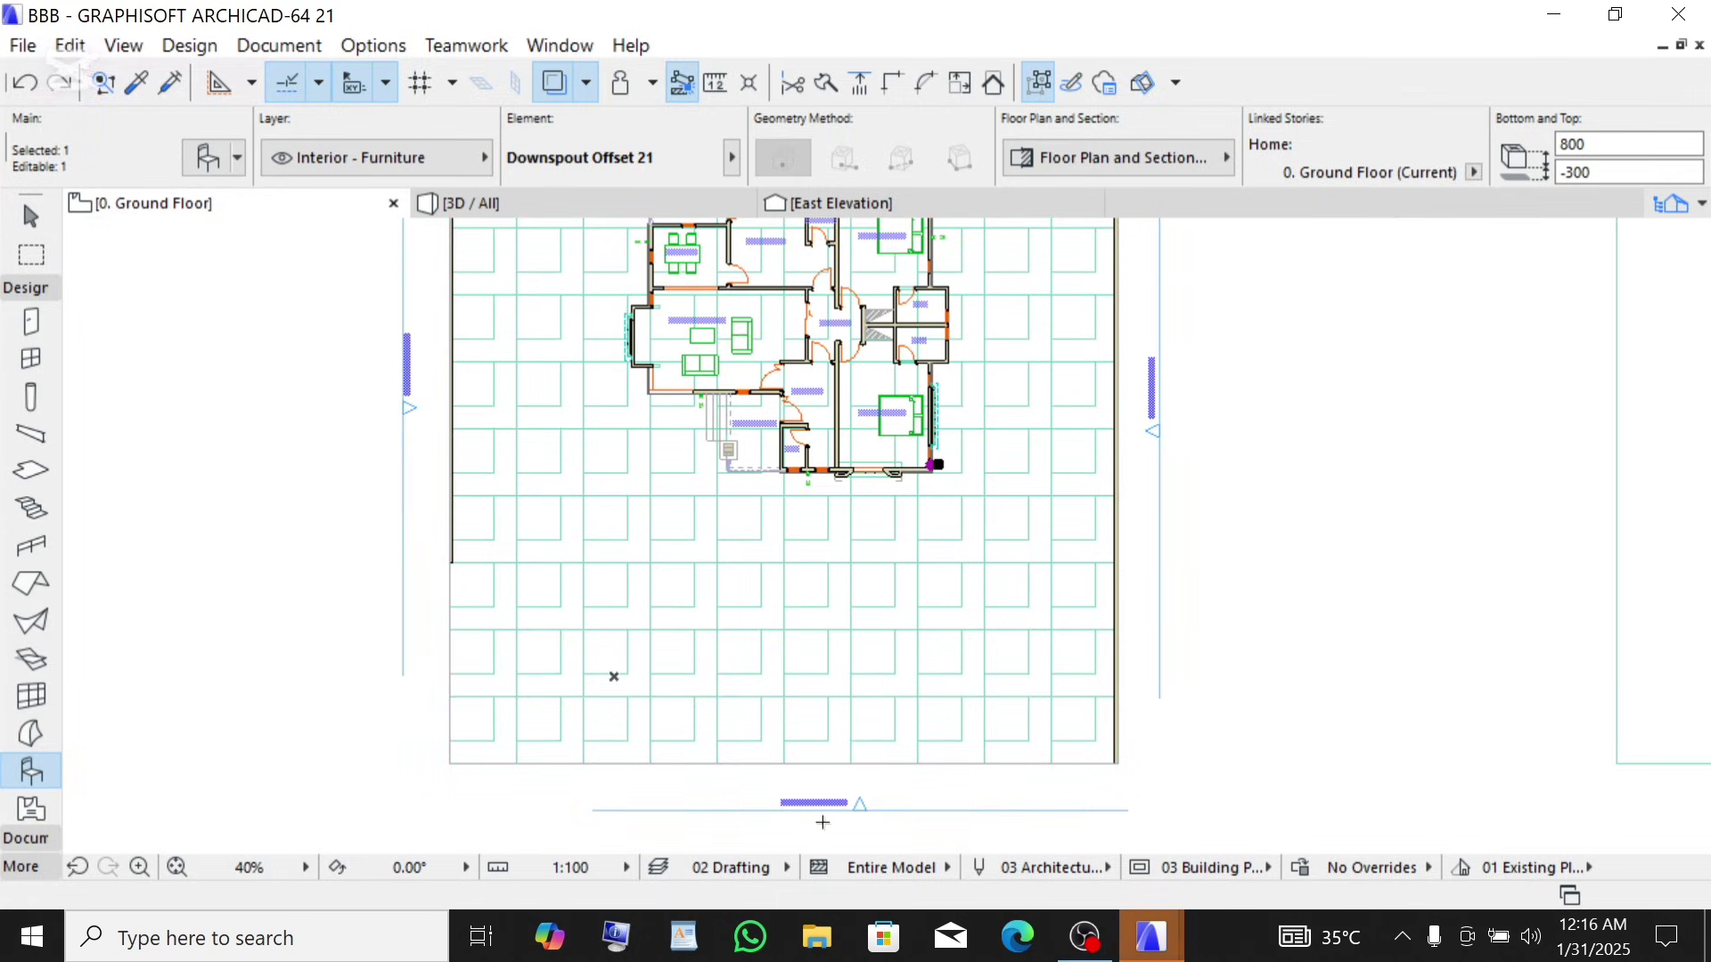
pyautogui.scroll(5, 808, 822)
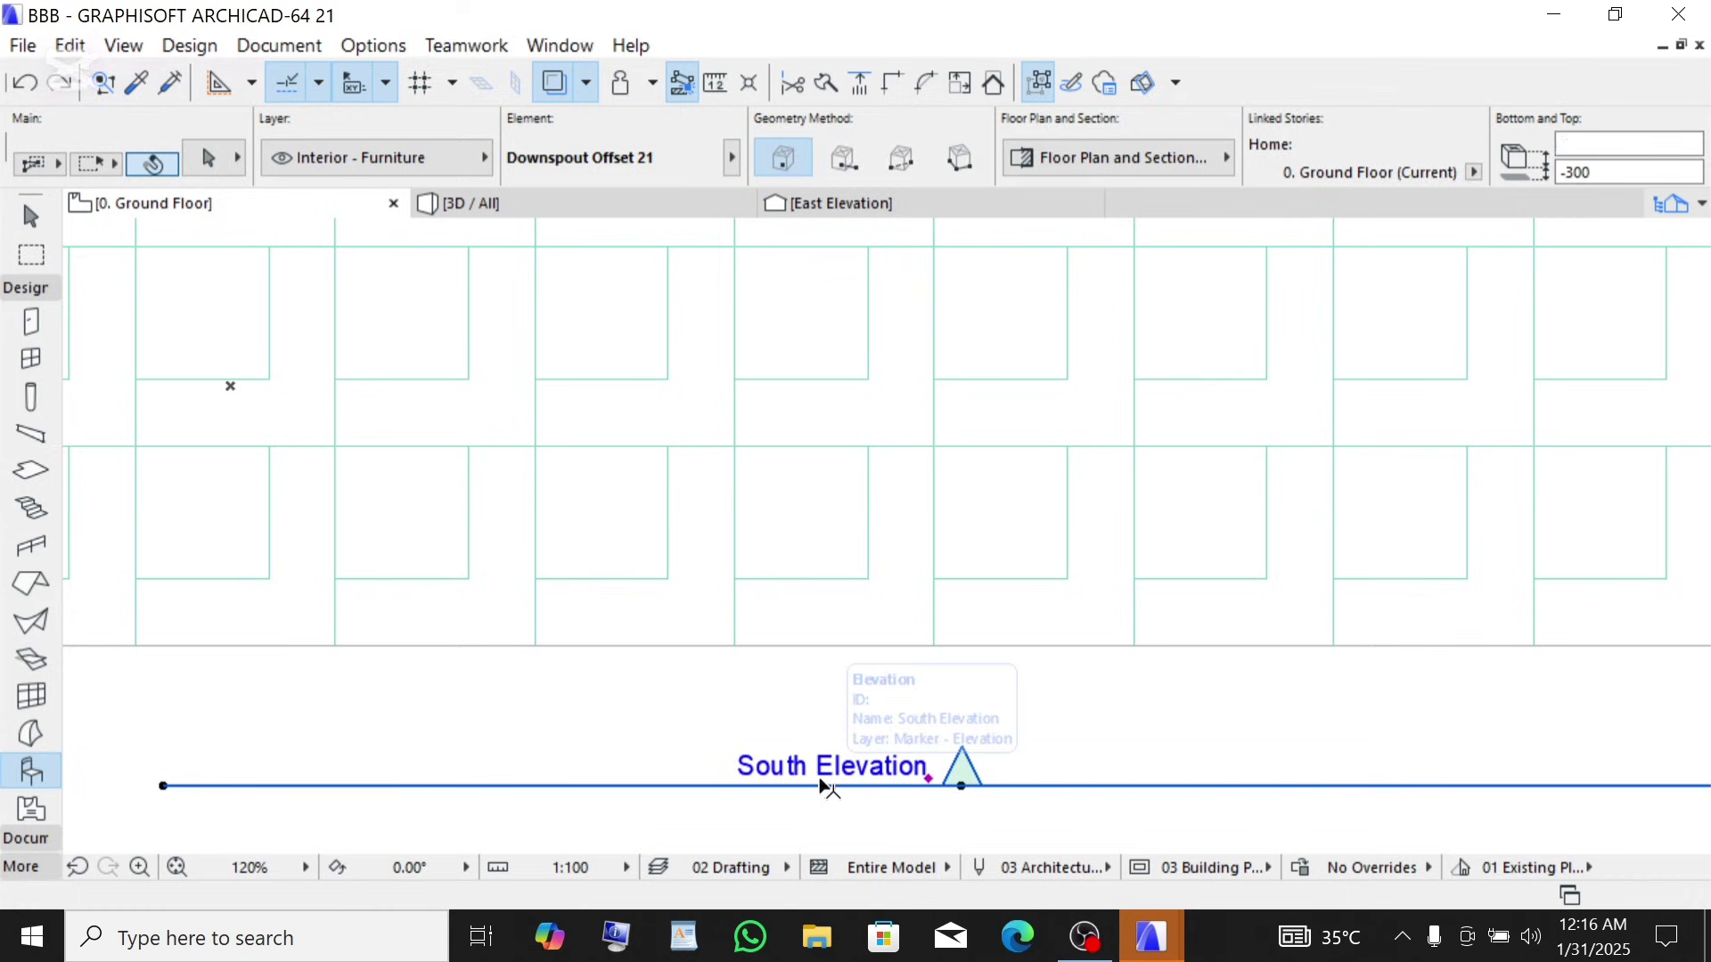
pyautogui.click(816, 780)
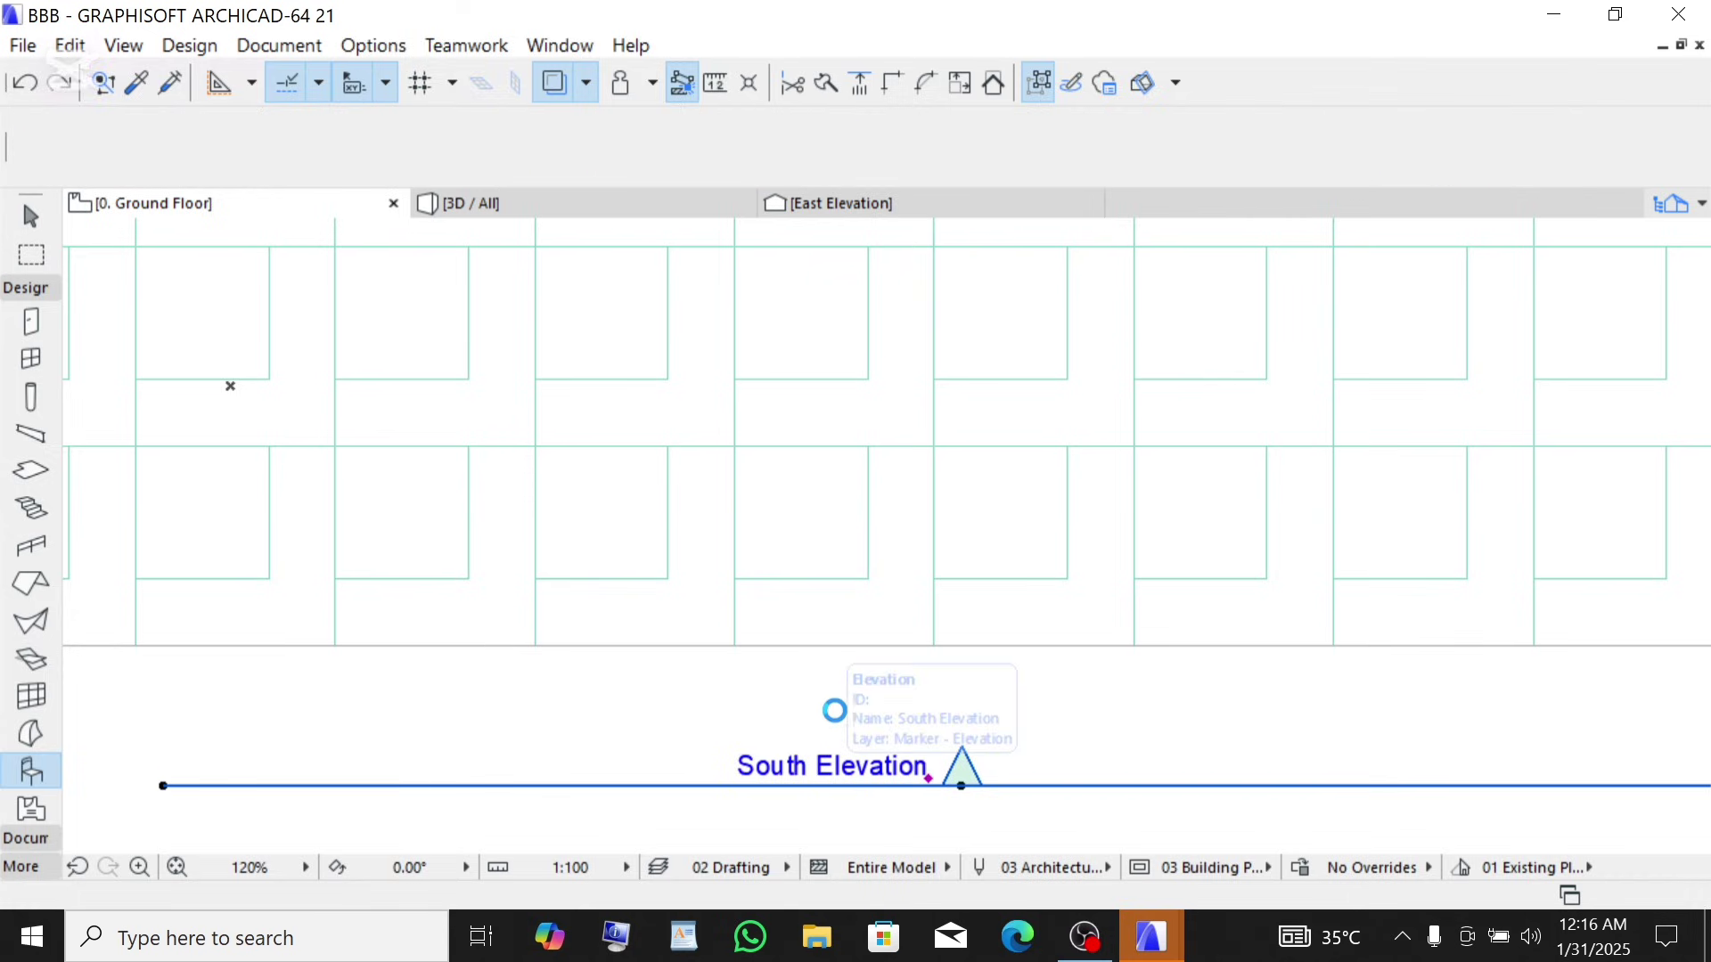
pyautogui.rightClick(848, 505)
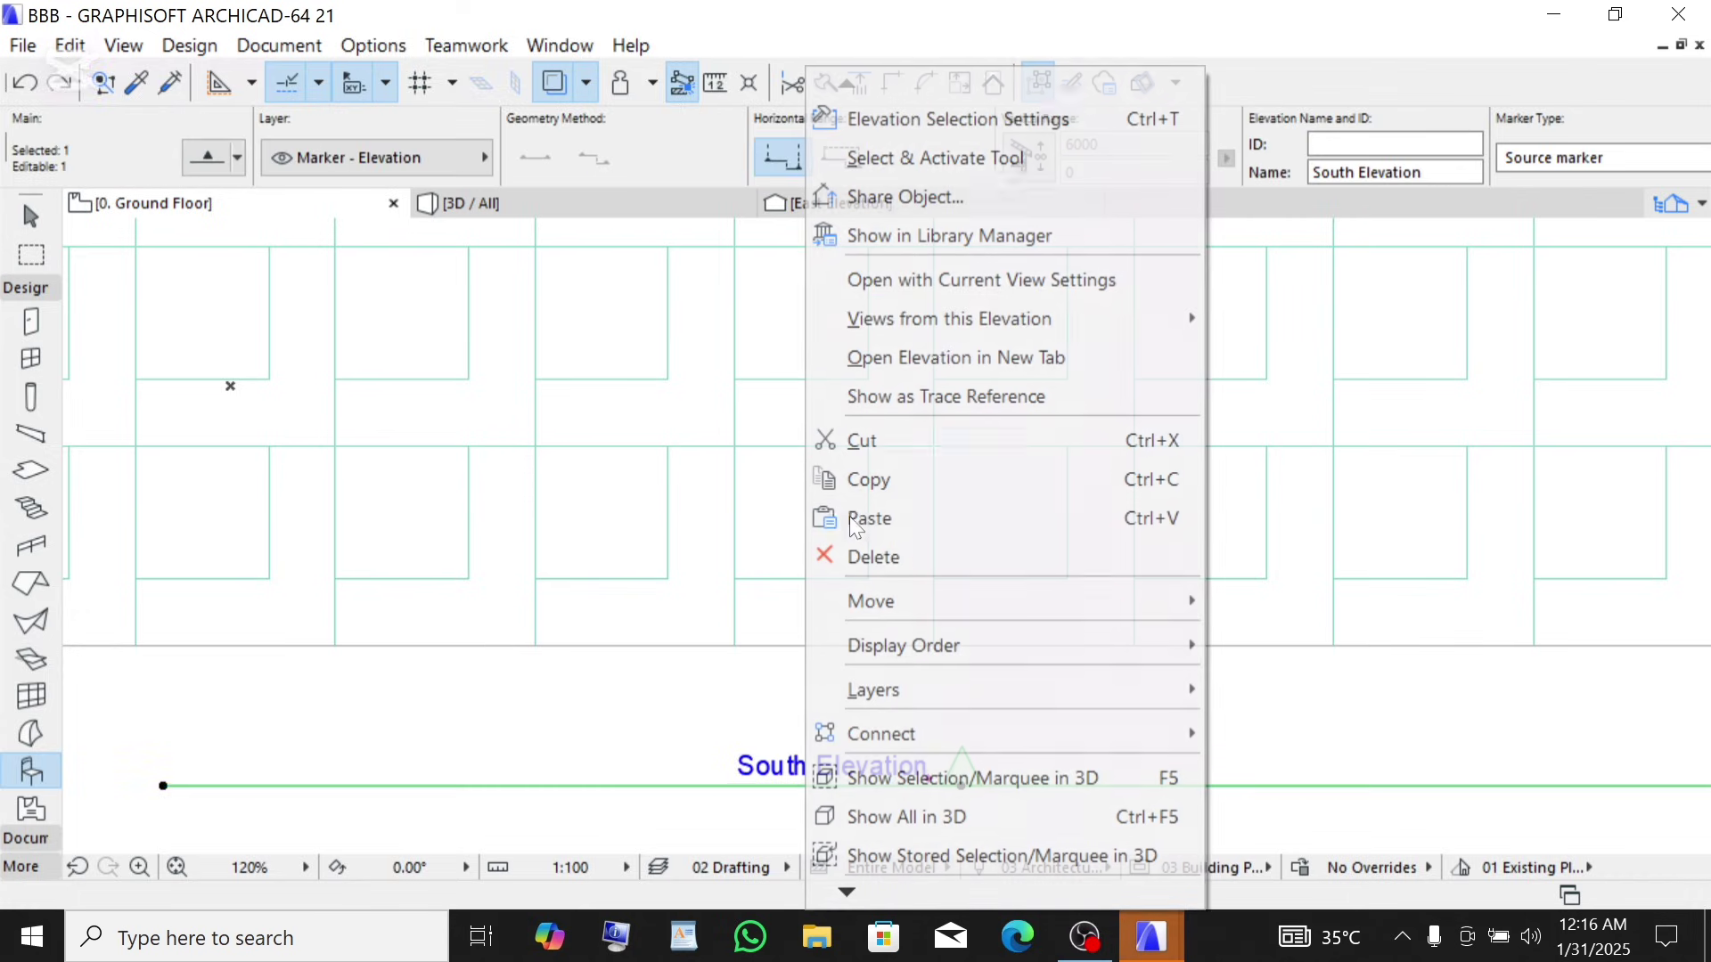
pyautogui.click(934, 272)
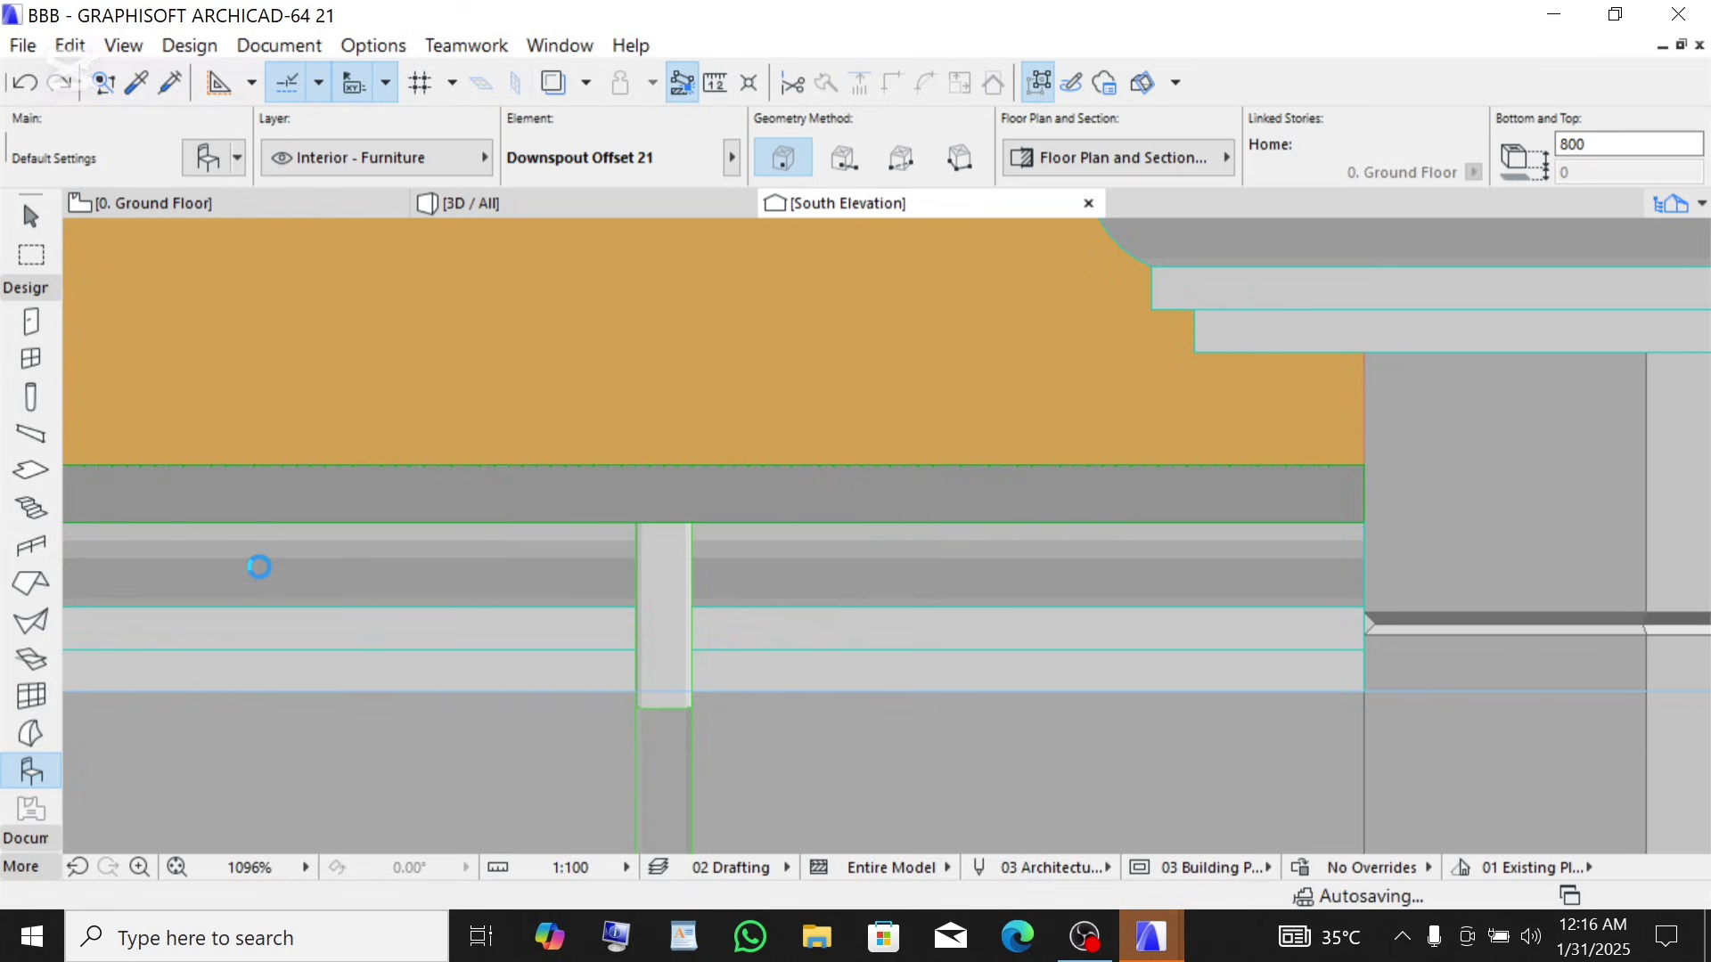
# - Stretch the height of the downspout offset at the bedroom corner up to the eaves, bringing its top to about 3388
pyautogui.scroll(-10, 180, 579)
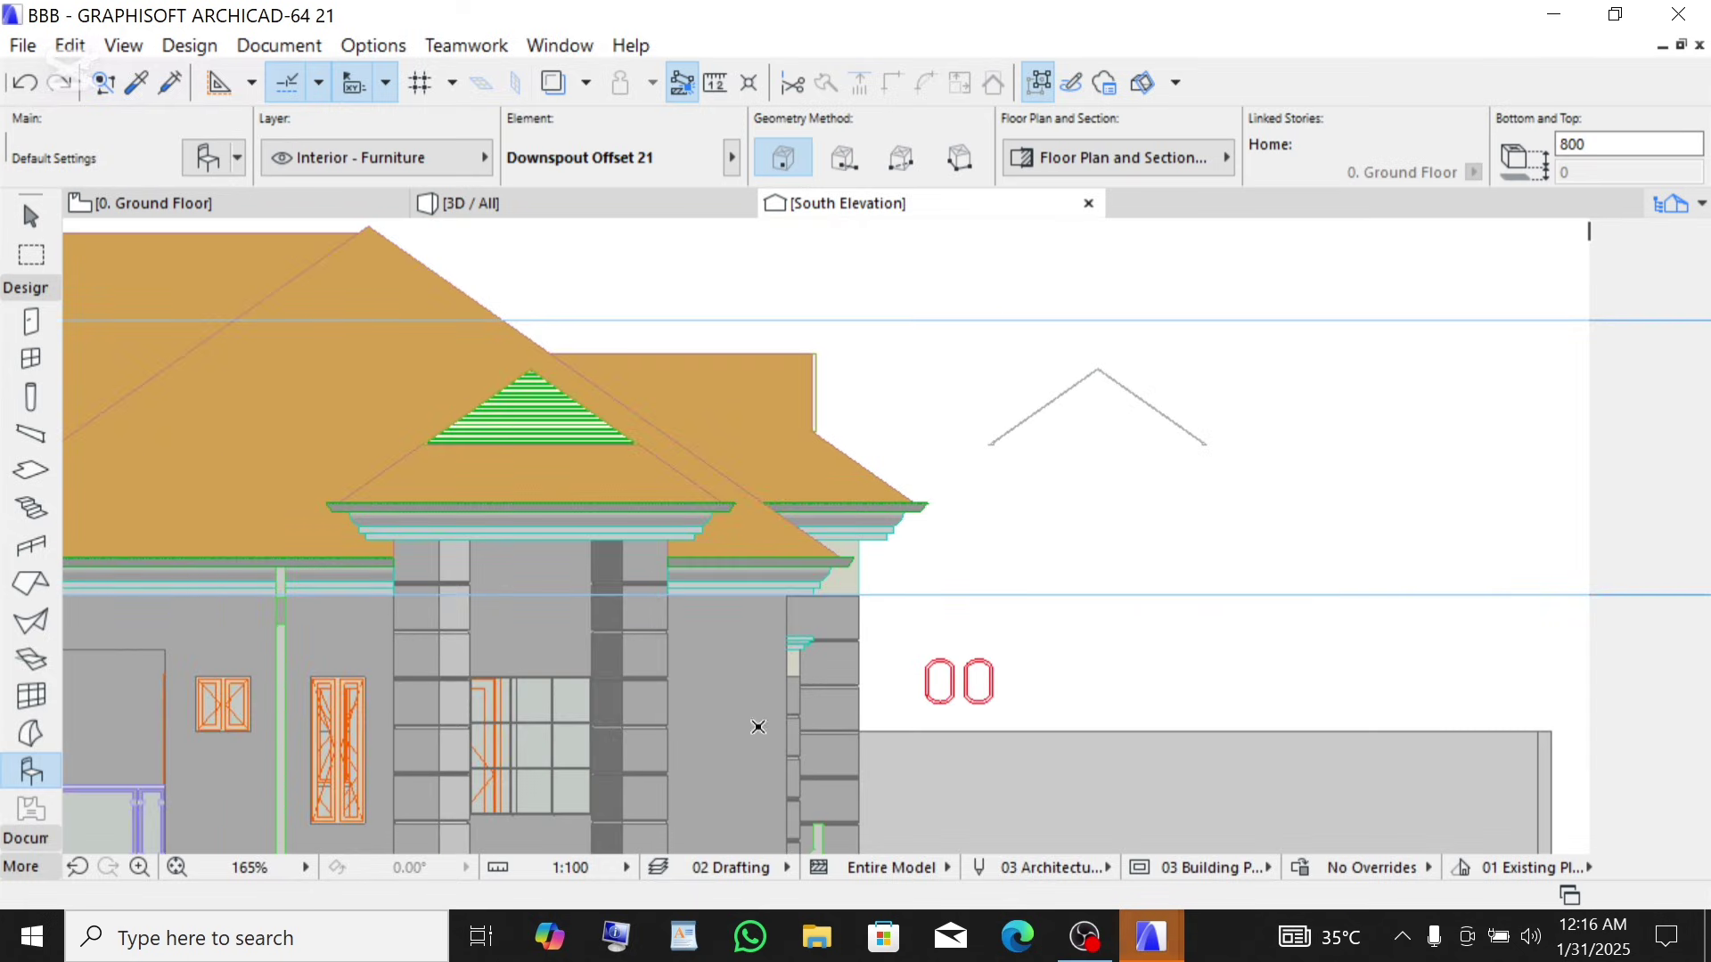
pyautogui.scroll(-2, 914, 627)
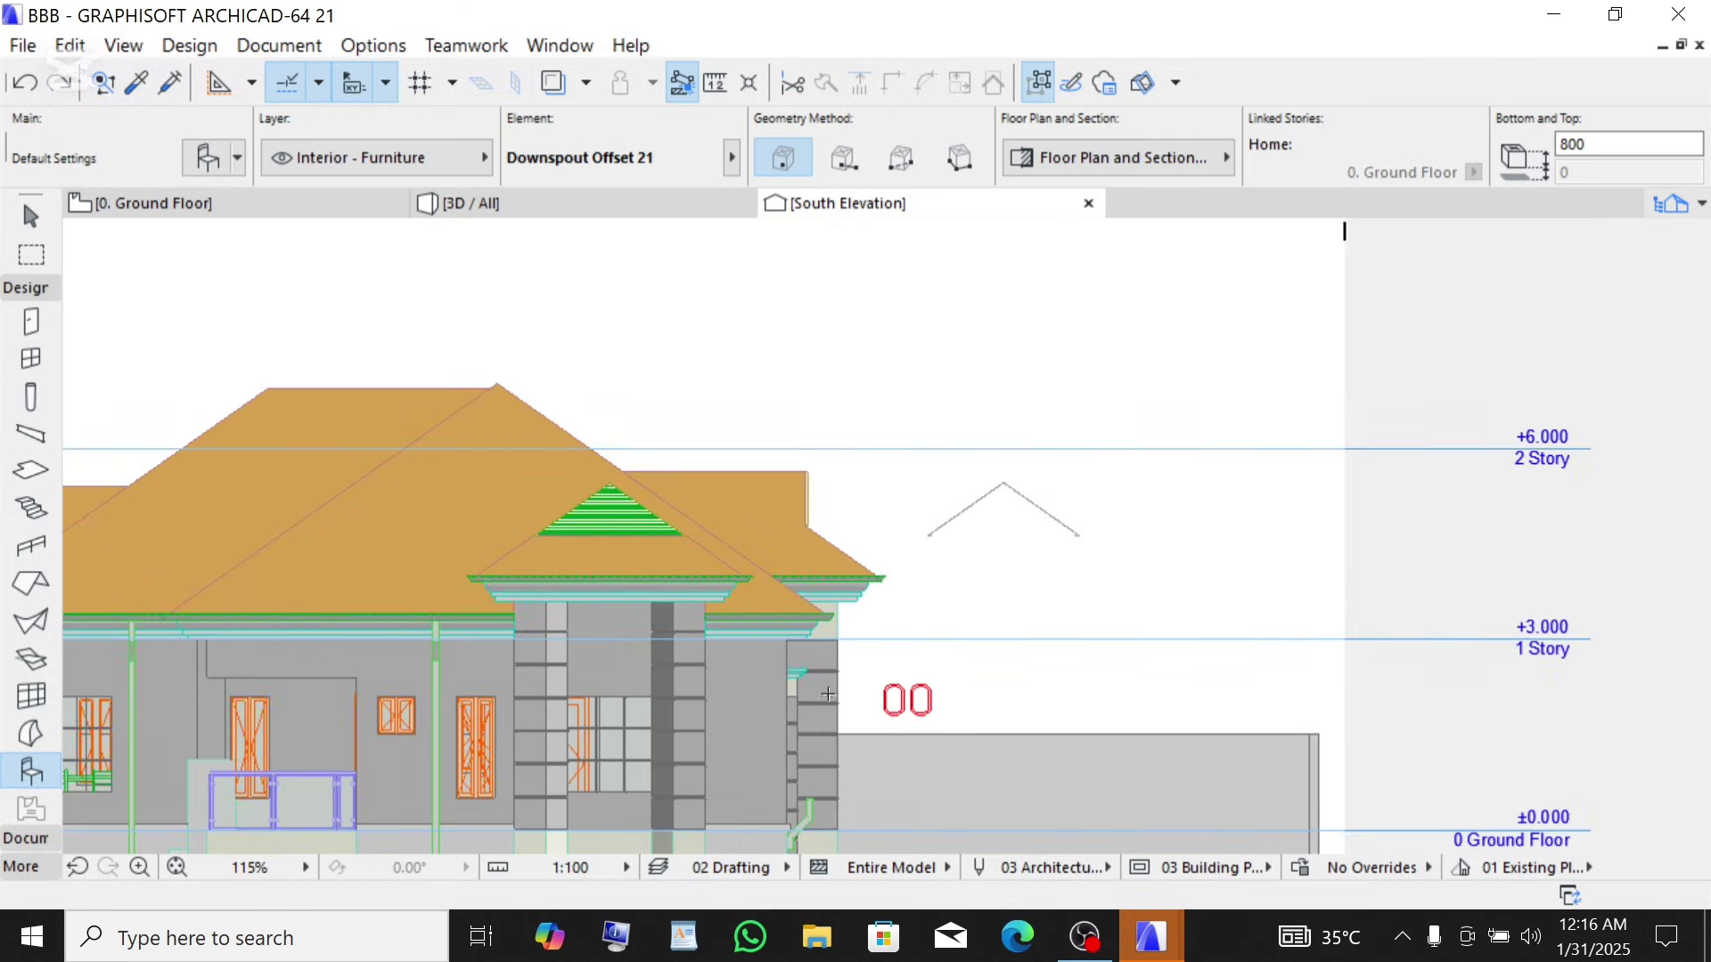
pyautogui.scroll(-2, 776, 831)
pyautogui.scroll(5, 808, 783)
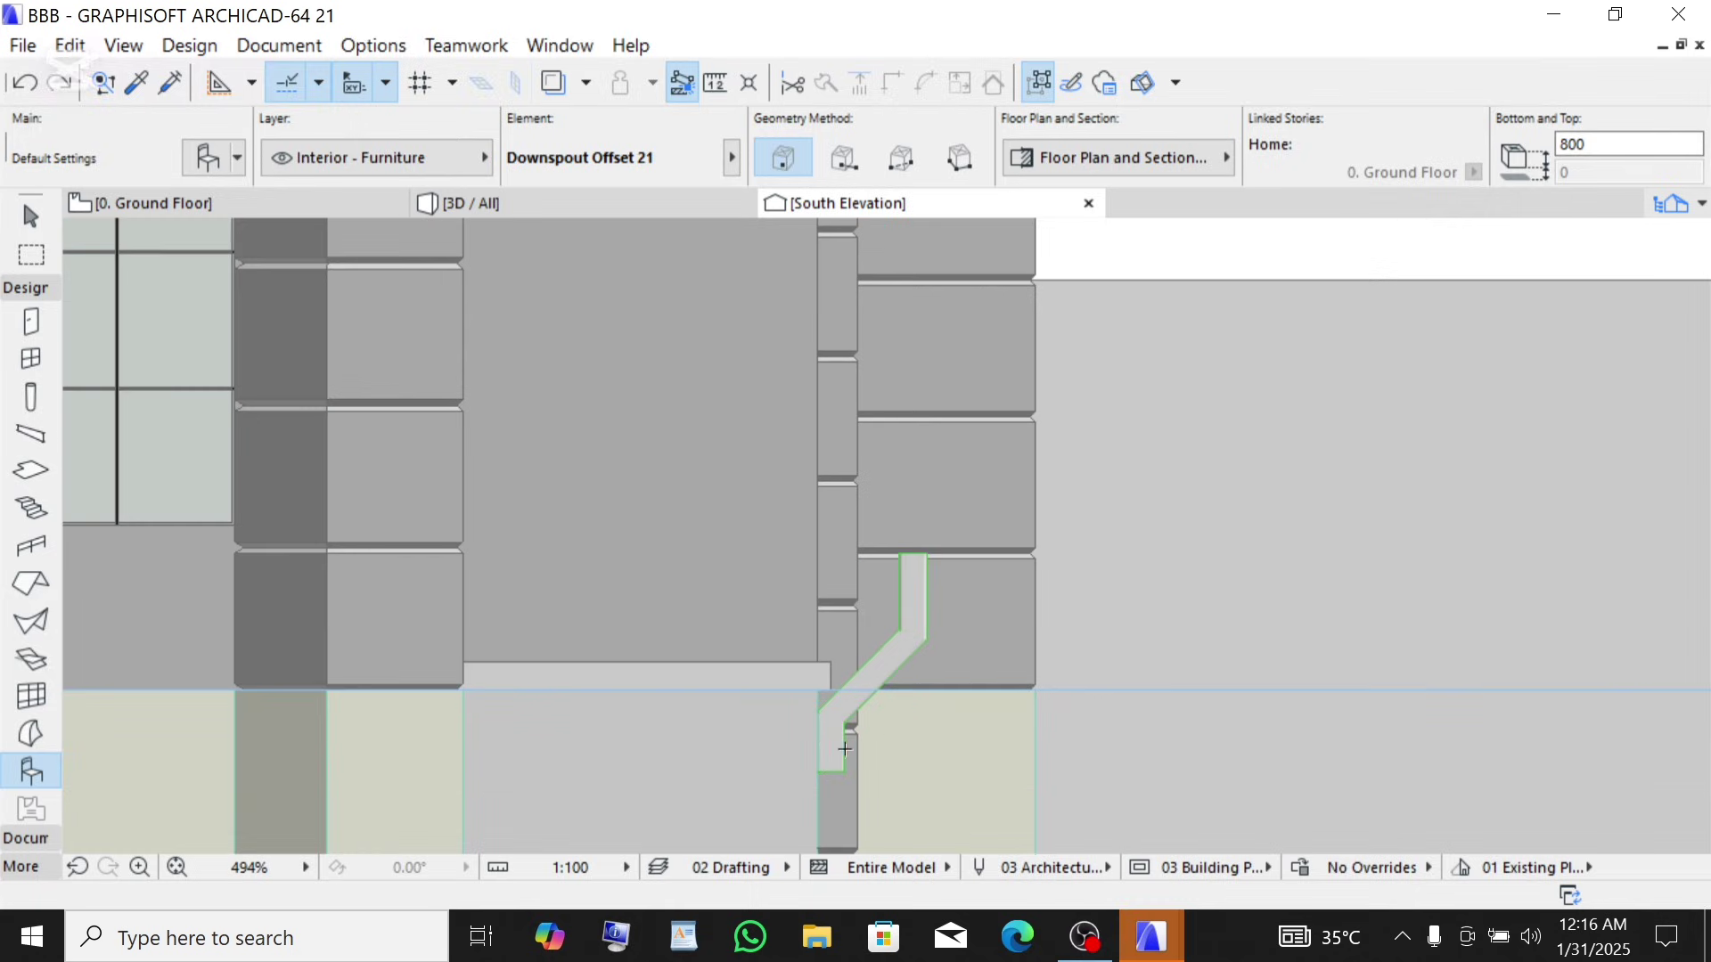
pyautogui.scroll(-2, 868, 773)
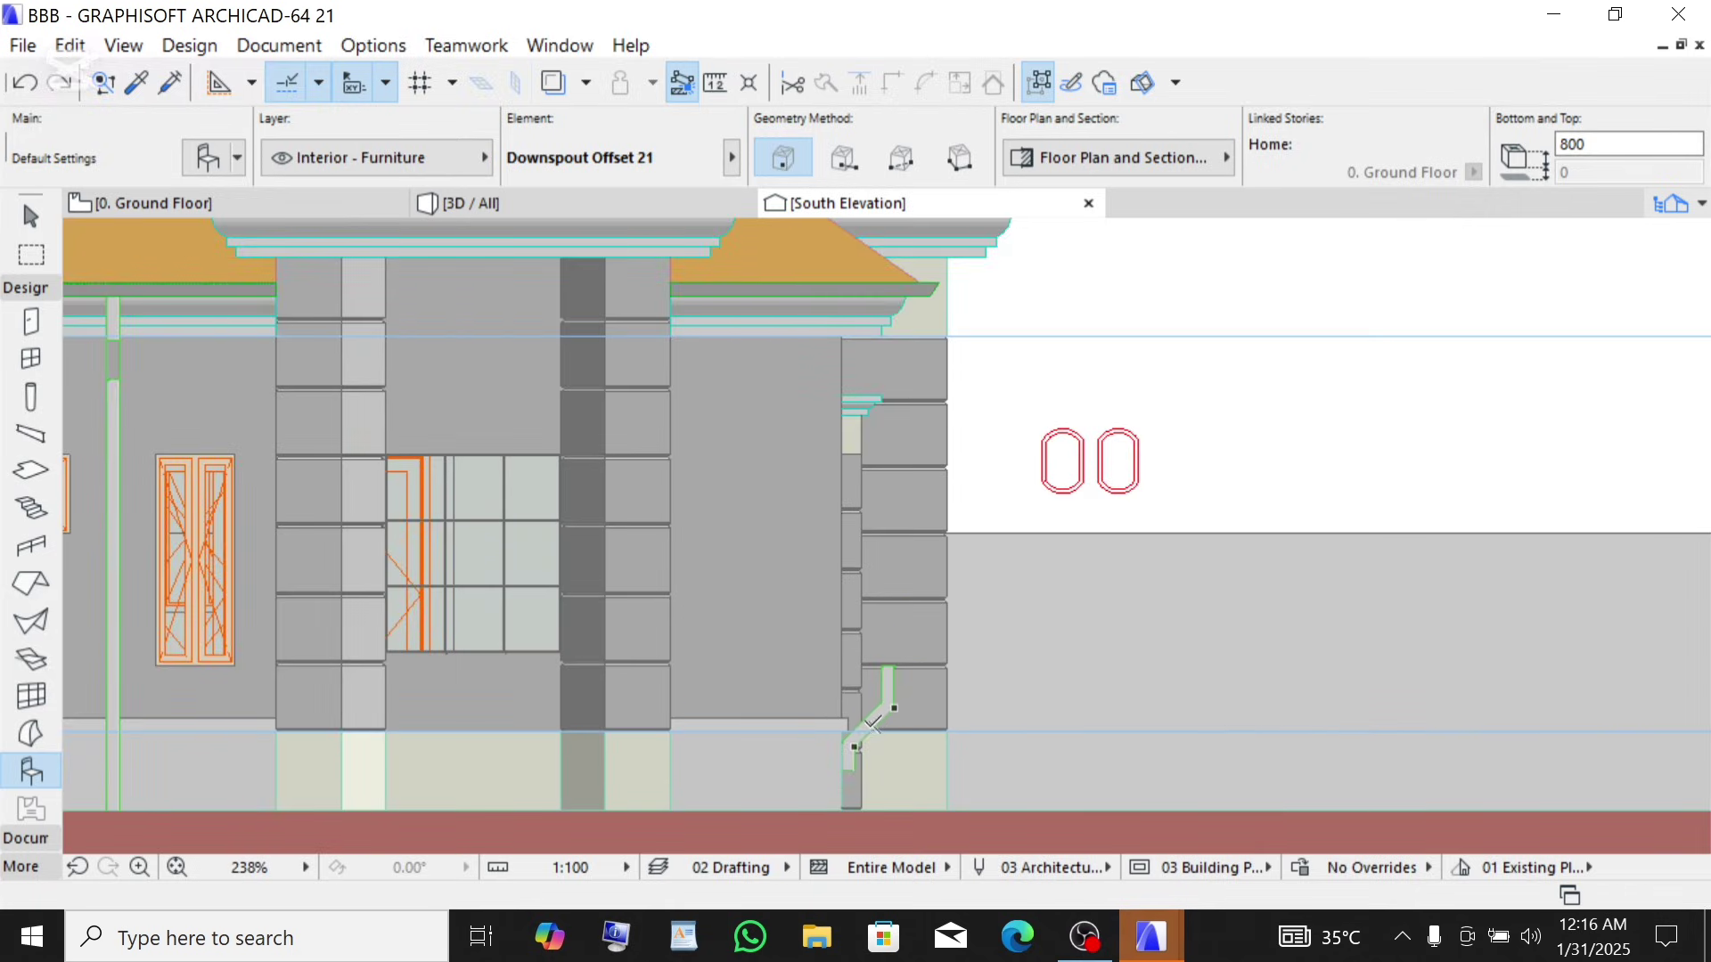
pyautogui.keyDown('shift'); pyautogui.click(868, 726); pyautogui.keyUp('shift')
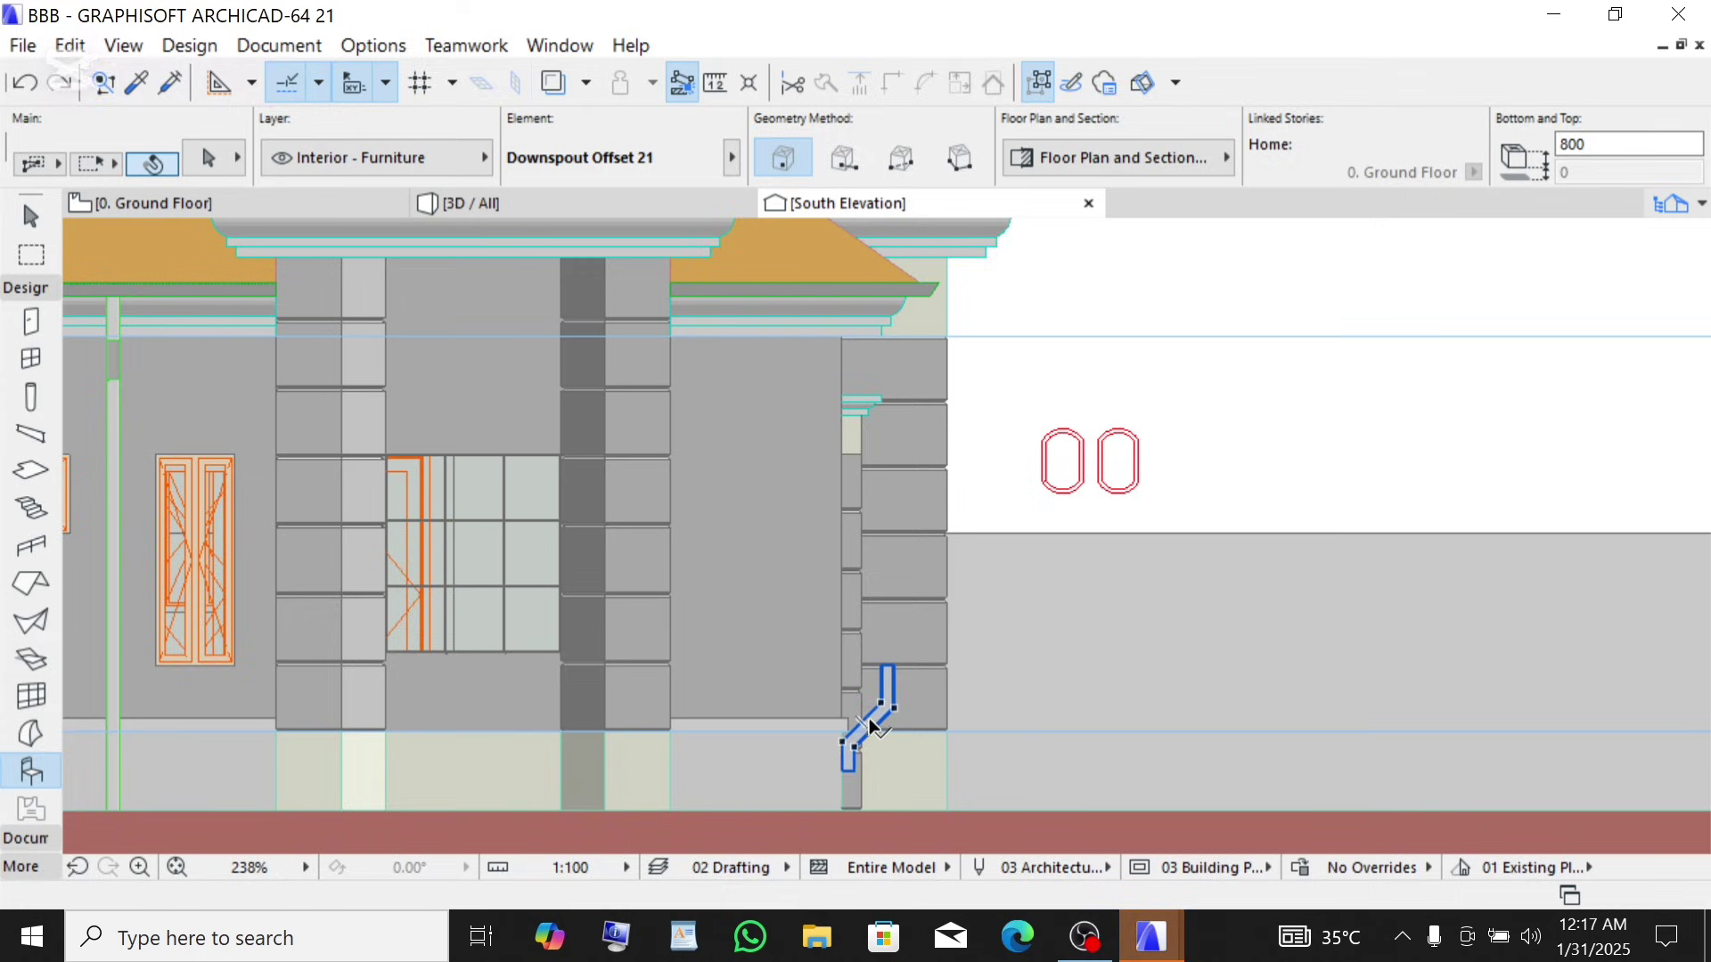
pyautogui.keyDown('shift'); pyautogui.click(872, 726); pyautogui.keyUp('shift')
pyautogui.scroll(4, 872, 726)
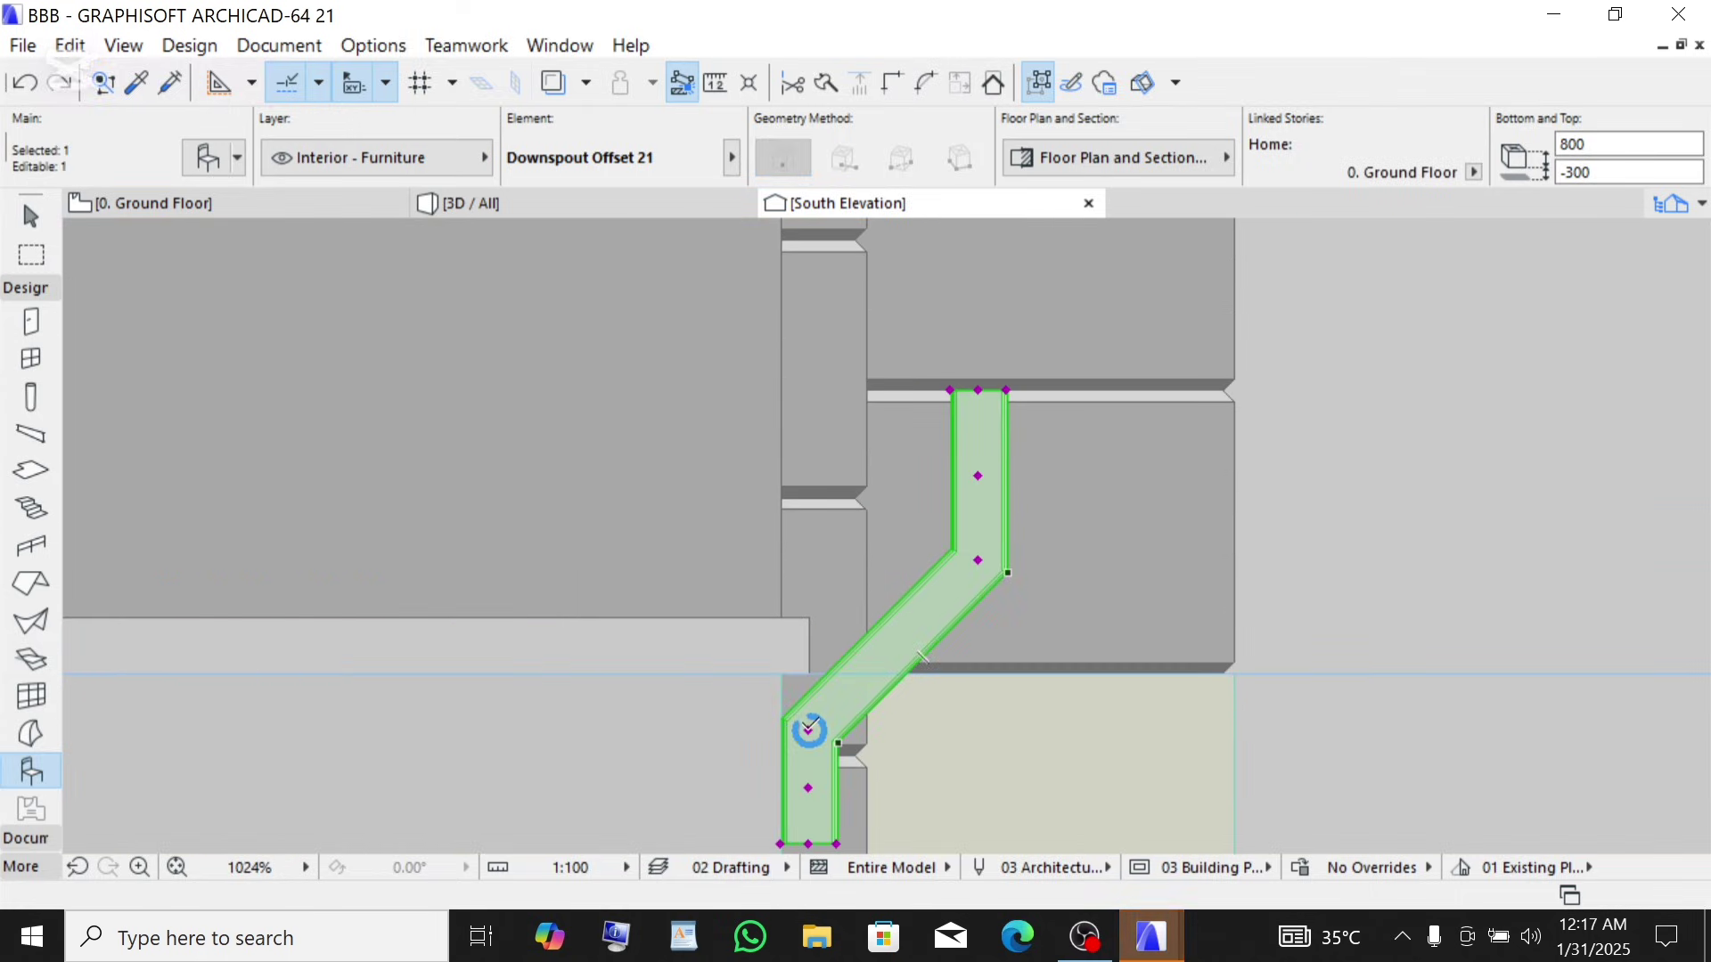
pyautogui.click(808, 729)
pyautogui.scroll(1, 809, 726)
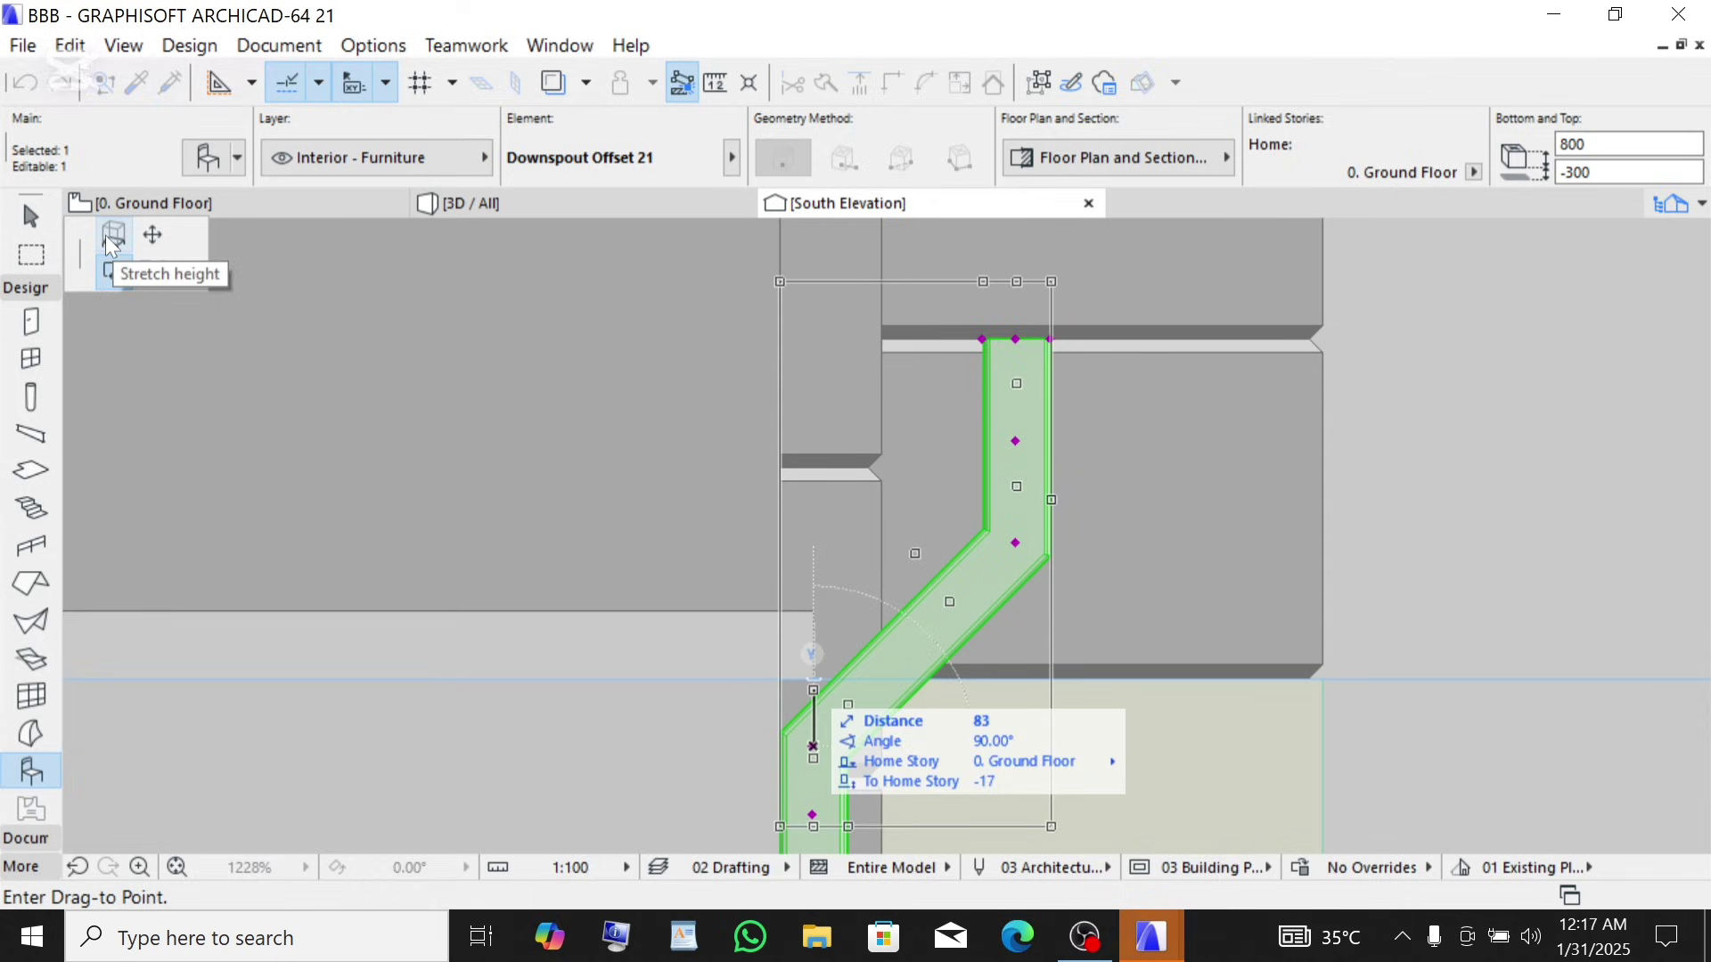
pyautogui.click(108, 235)
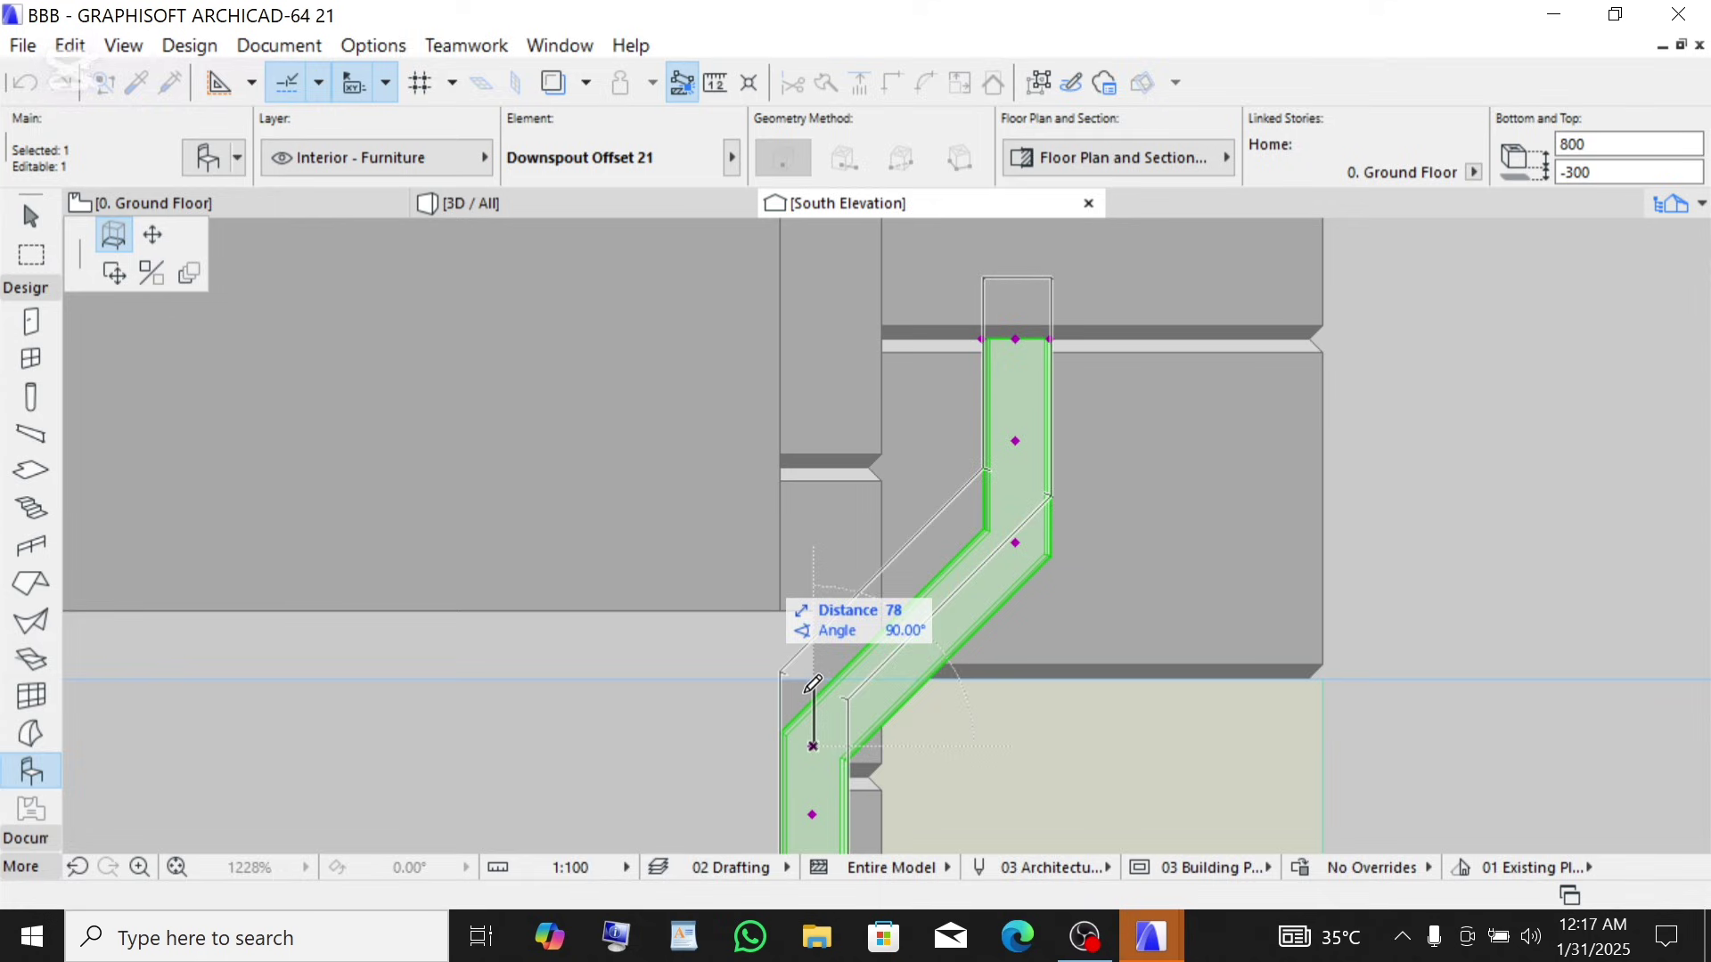
pyautogui.scroll(-5, 813, 686)
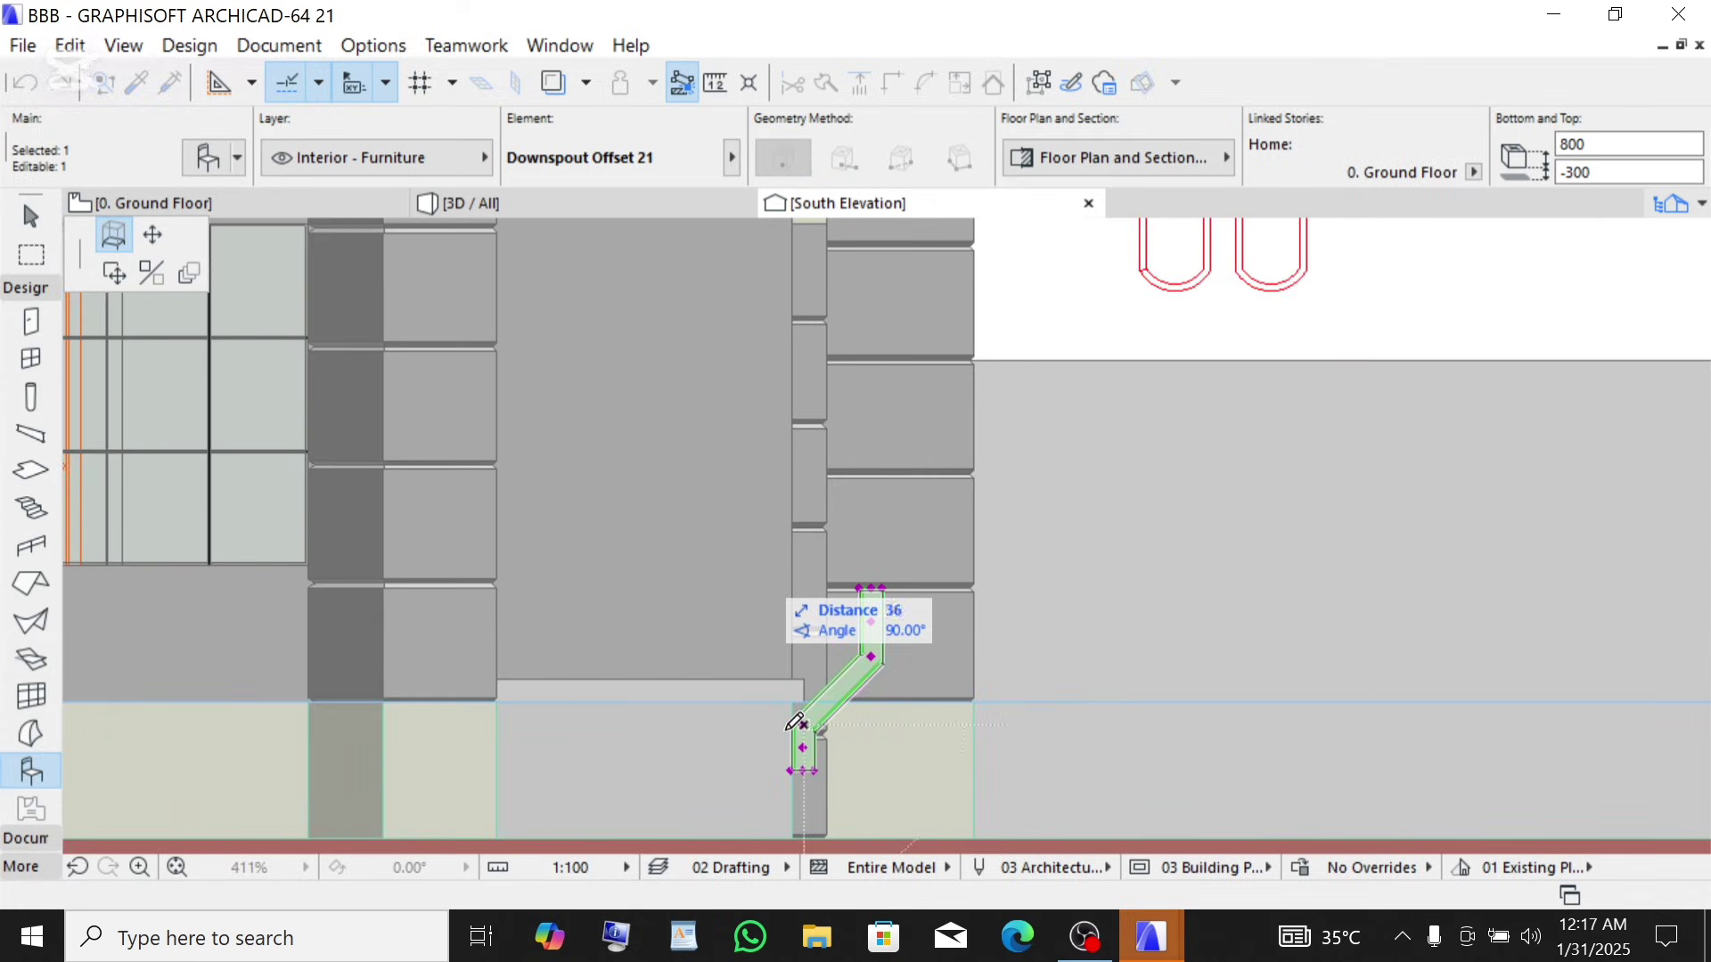
pyautogui.scroll(-3, 797, 718)
pyautogui.scroll(4, 808, 399)
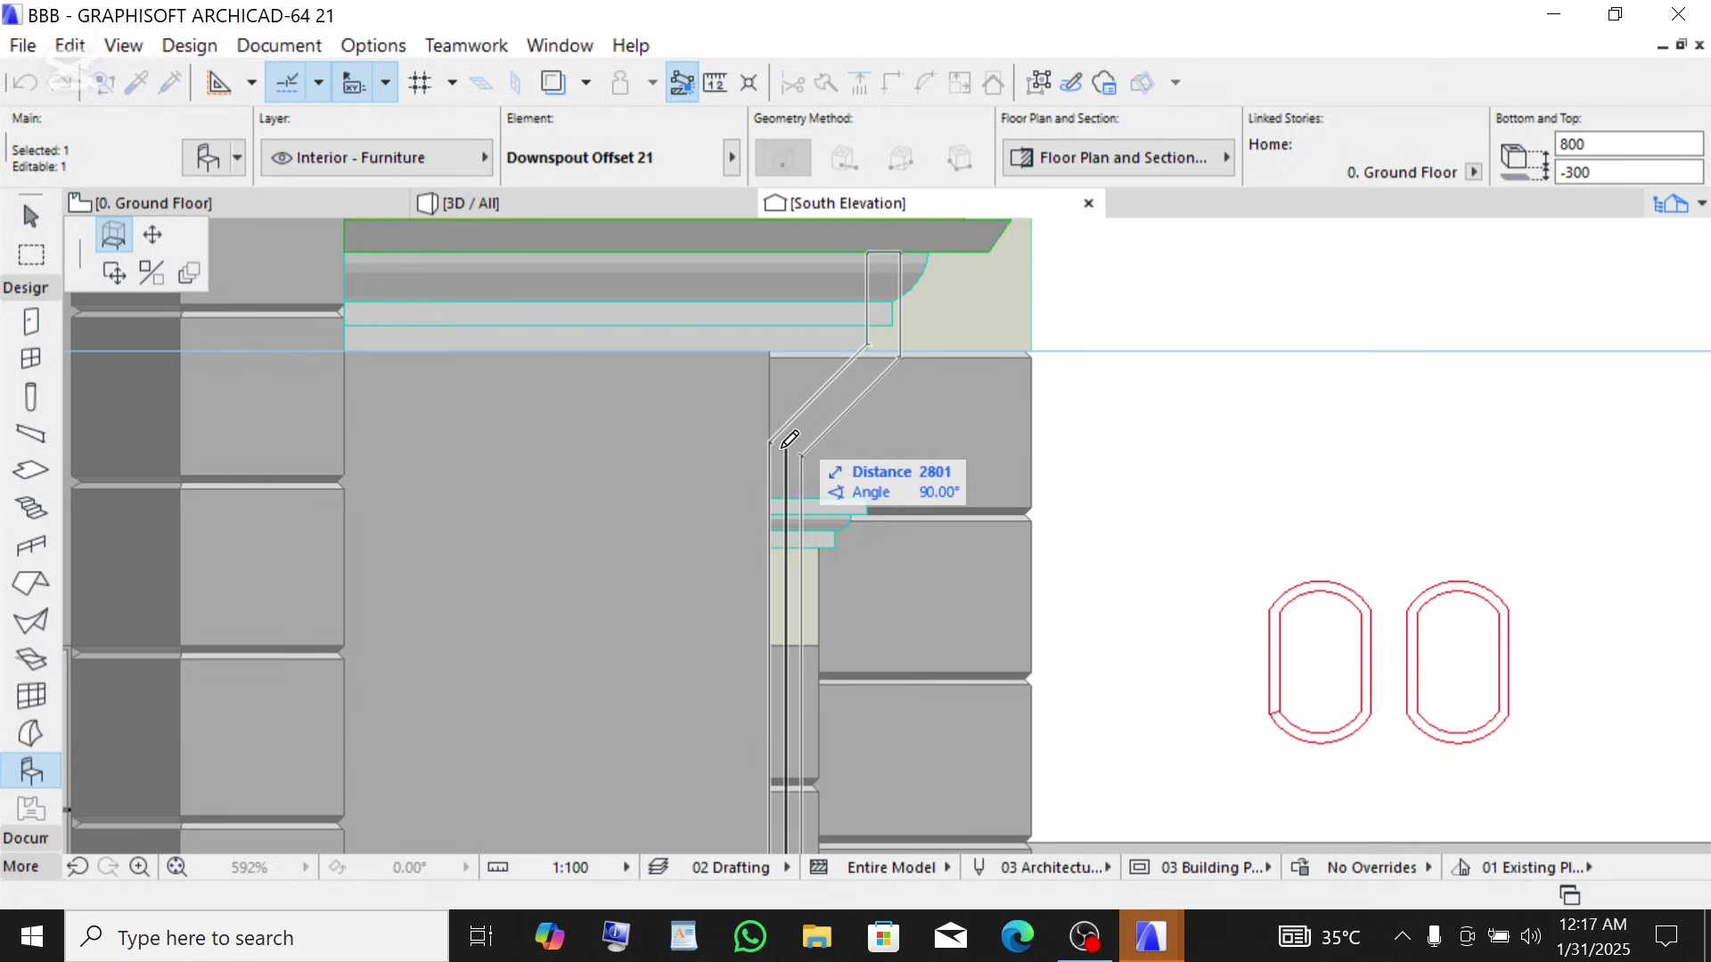
pyautogui.click(790, 440)
pyautogui.scroll(-2, 775, 375)
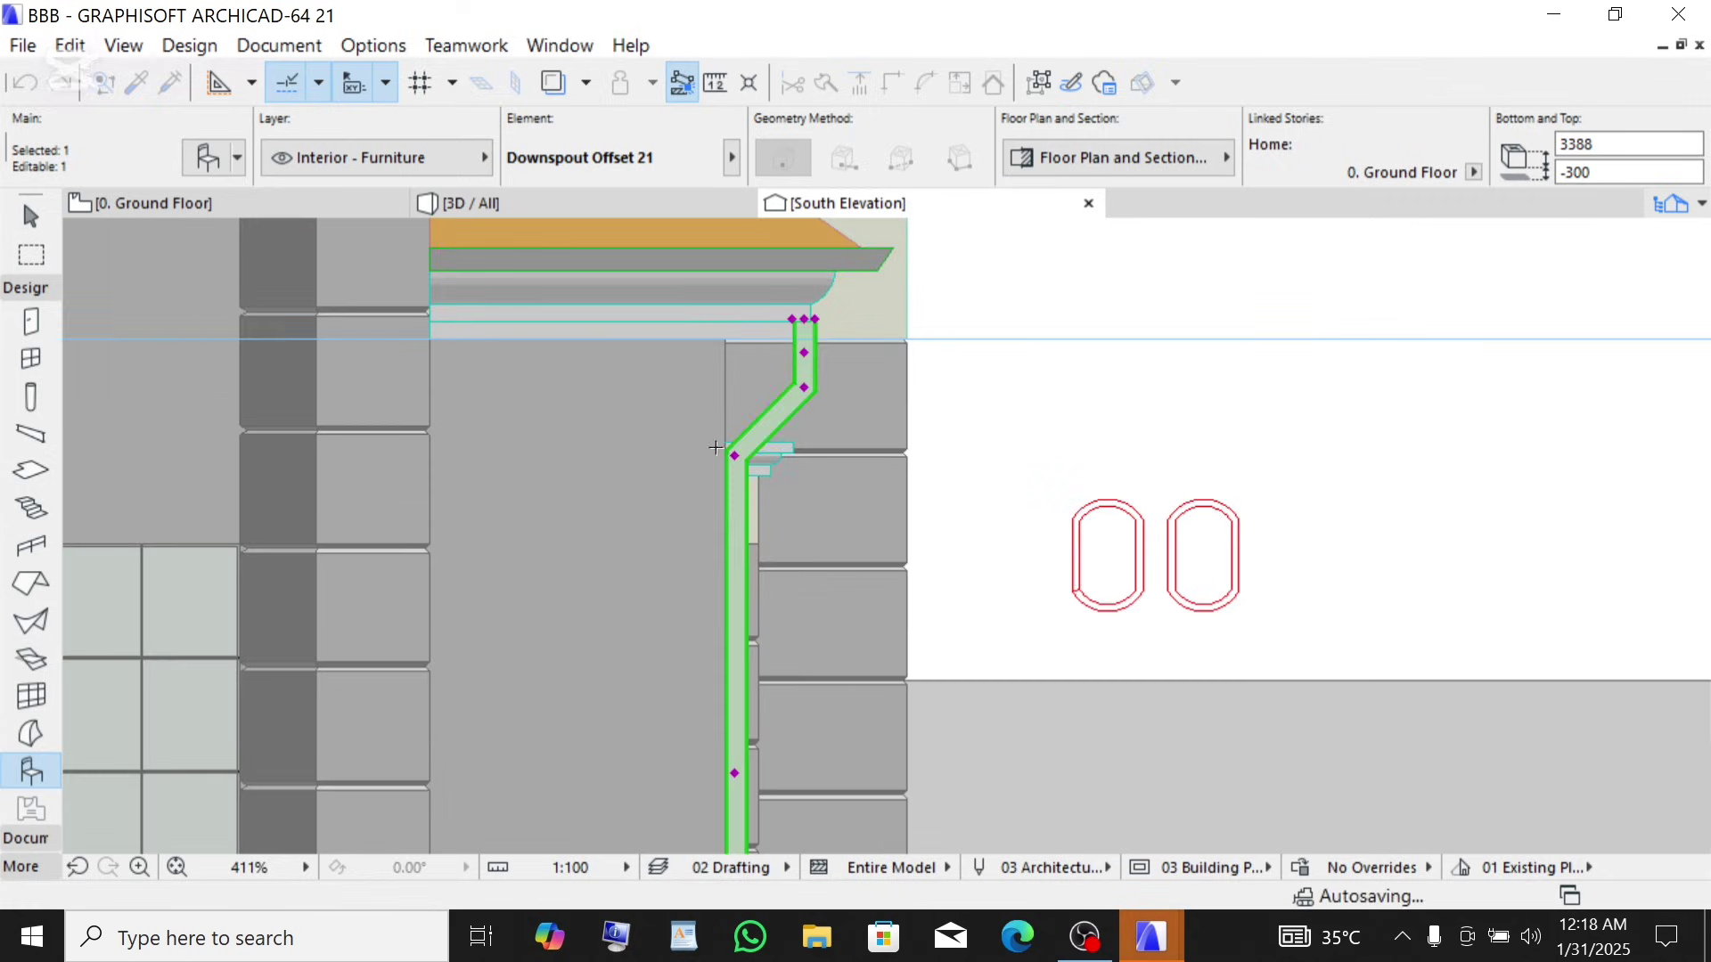
# - Move the downspout's upper bend node outward and up, to an upper vertical length of about 100 and a horizontal offset of about 512
pyautogui.scroll(2, 771, 357)
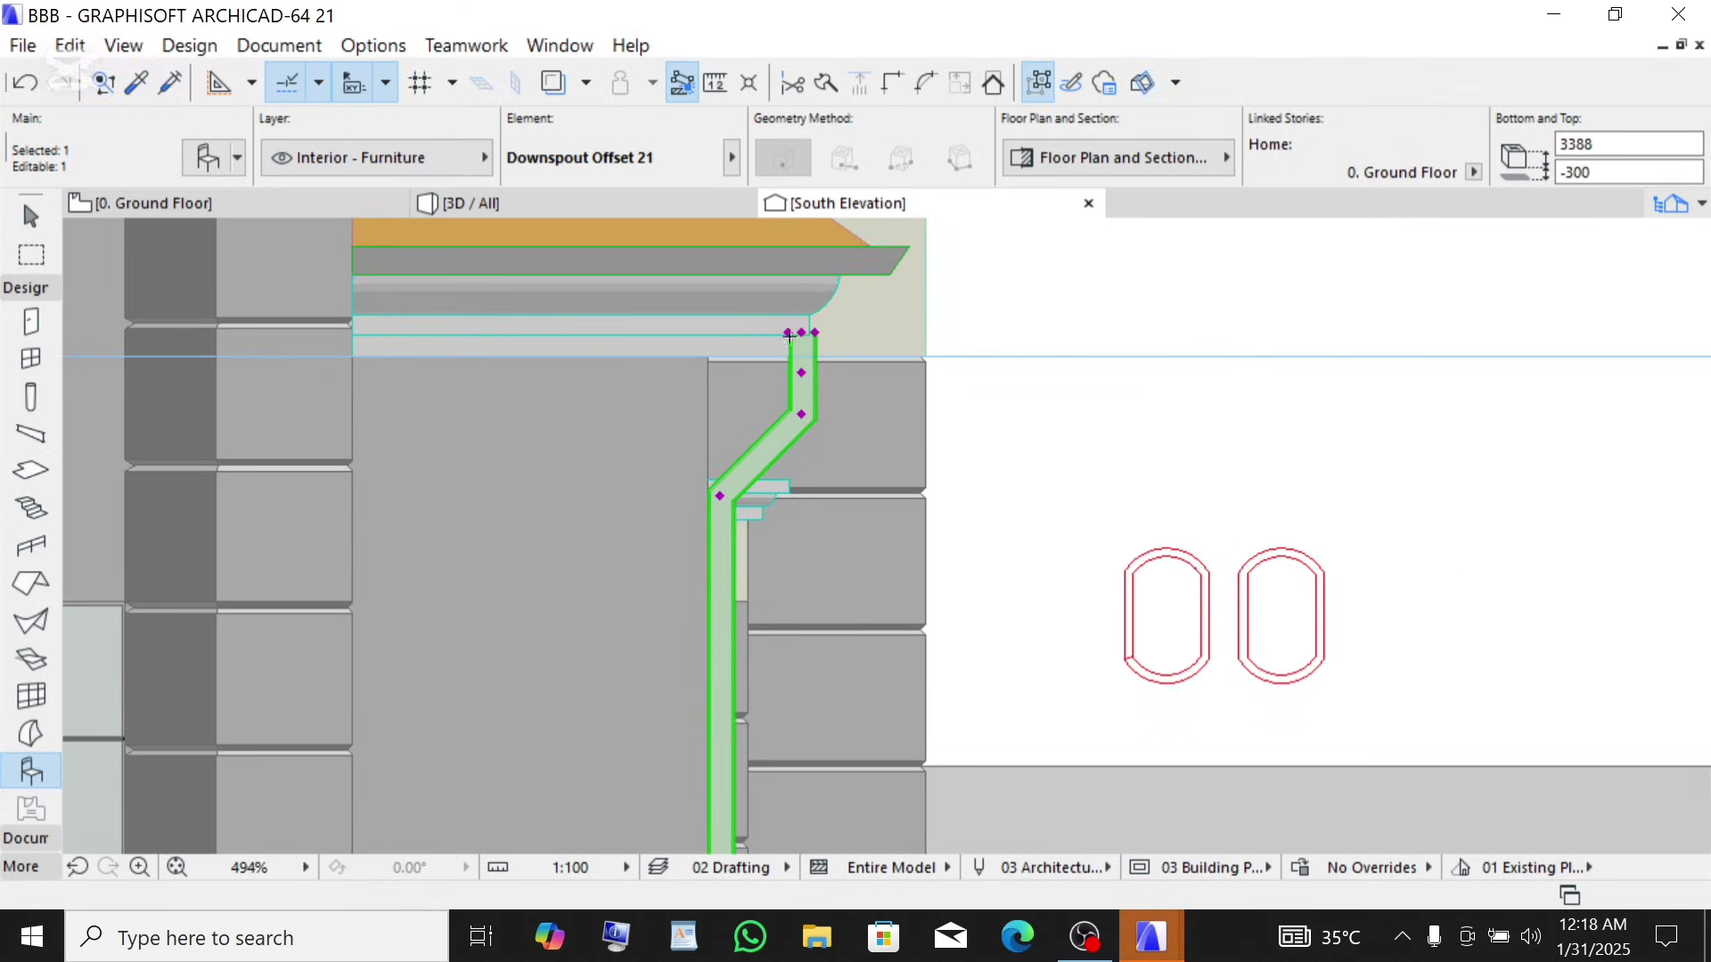
pyautogui.scroll(3, 795, 335)
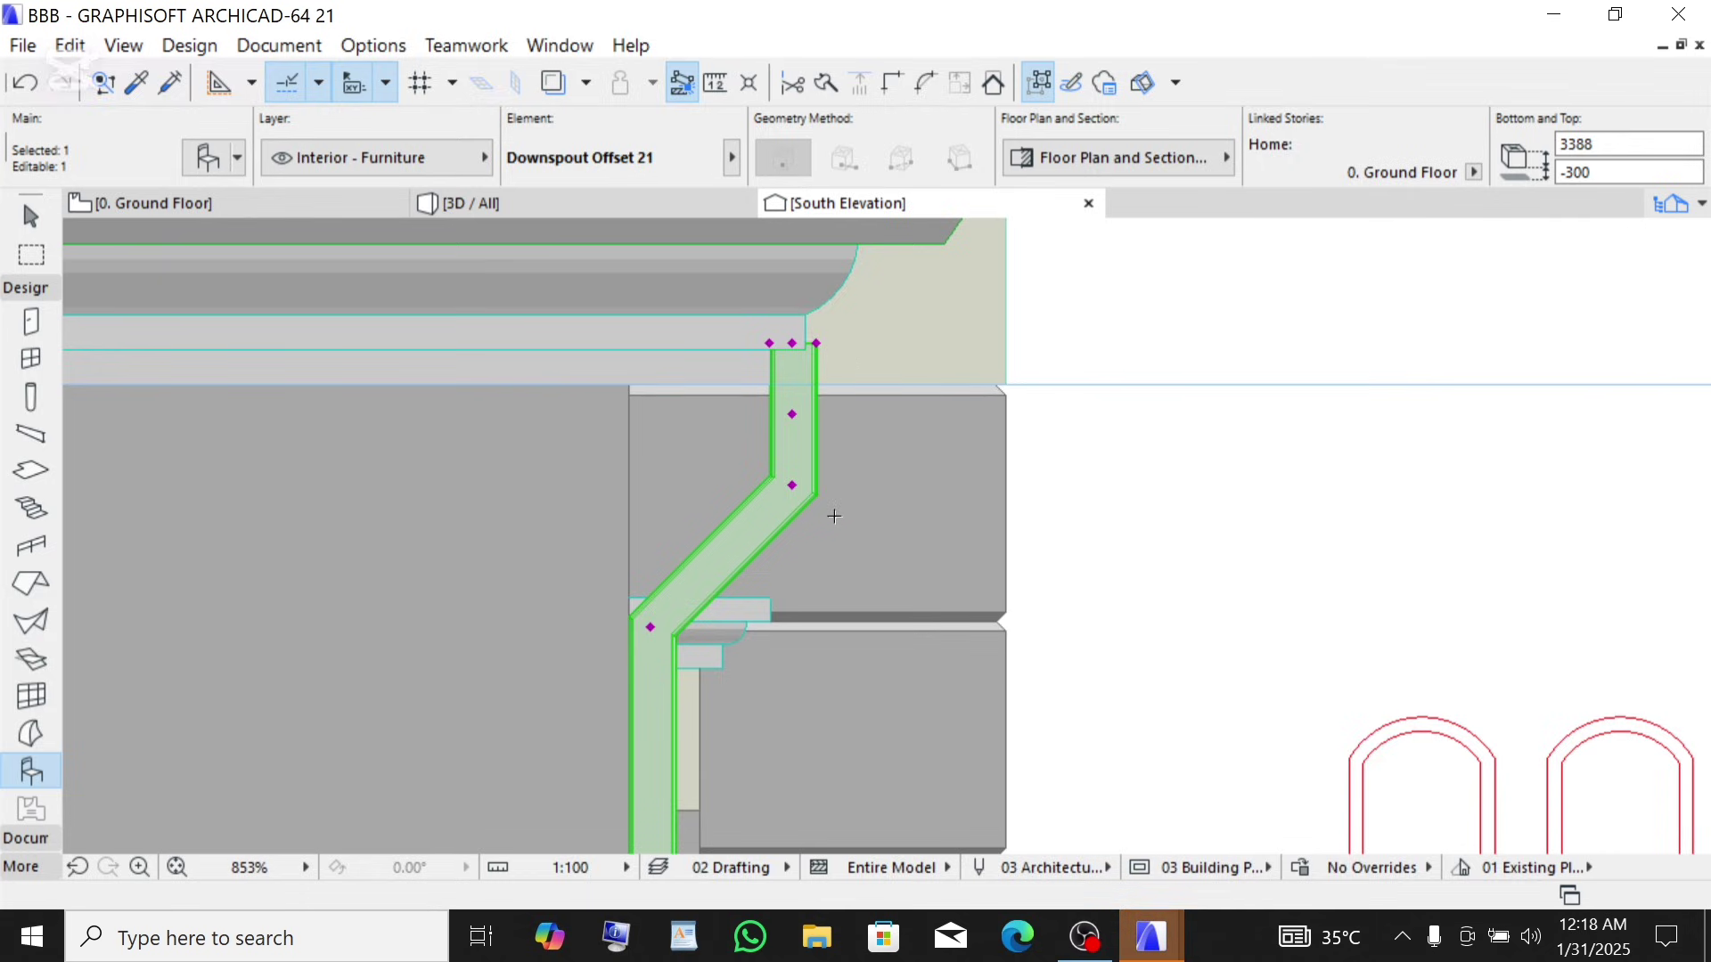
pyautogui.scroll(-4, 834, 516)
pyautogui.scroll(4, 739, 564)
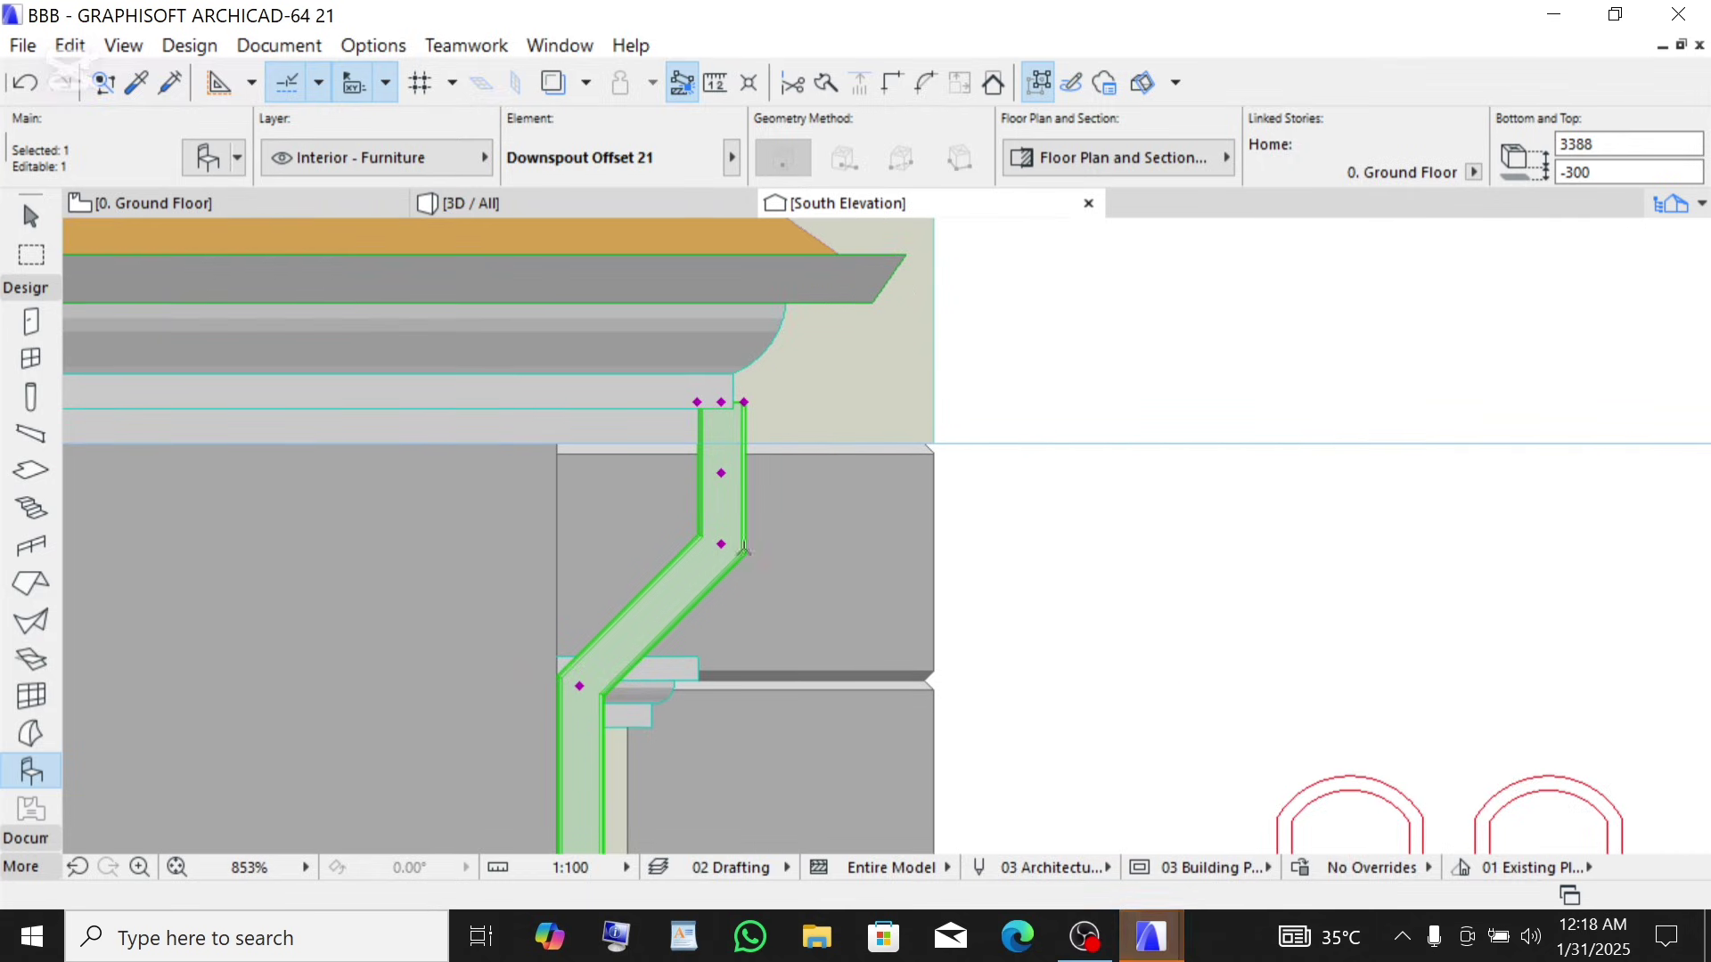
pyautogui.click(721, 540)
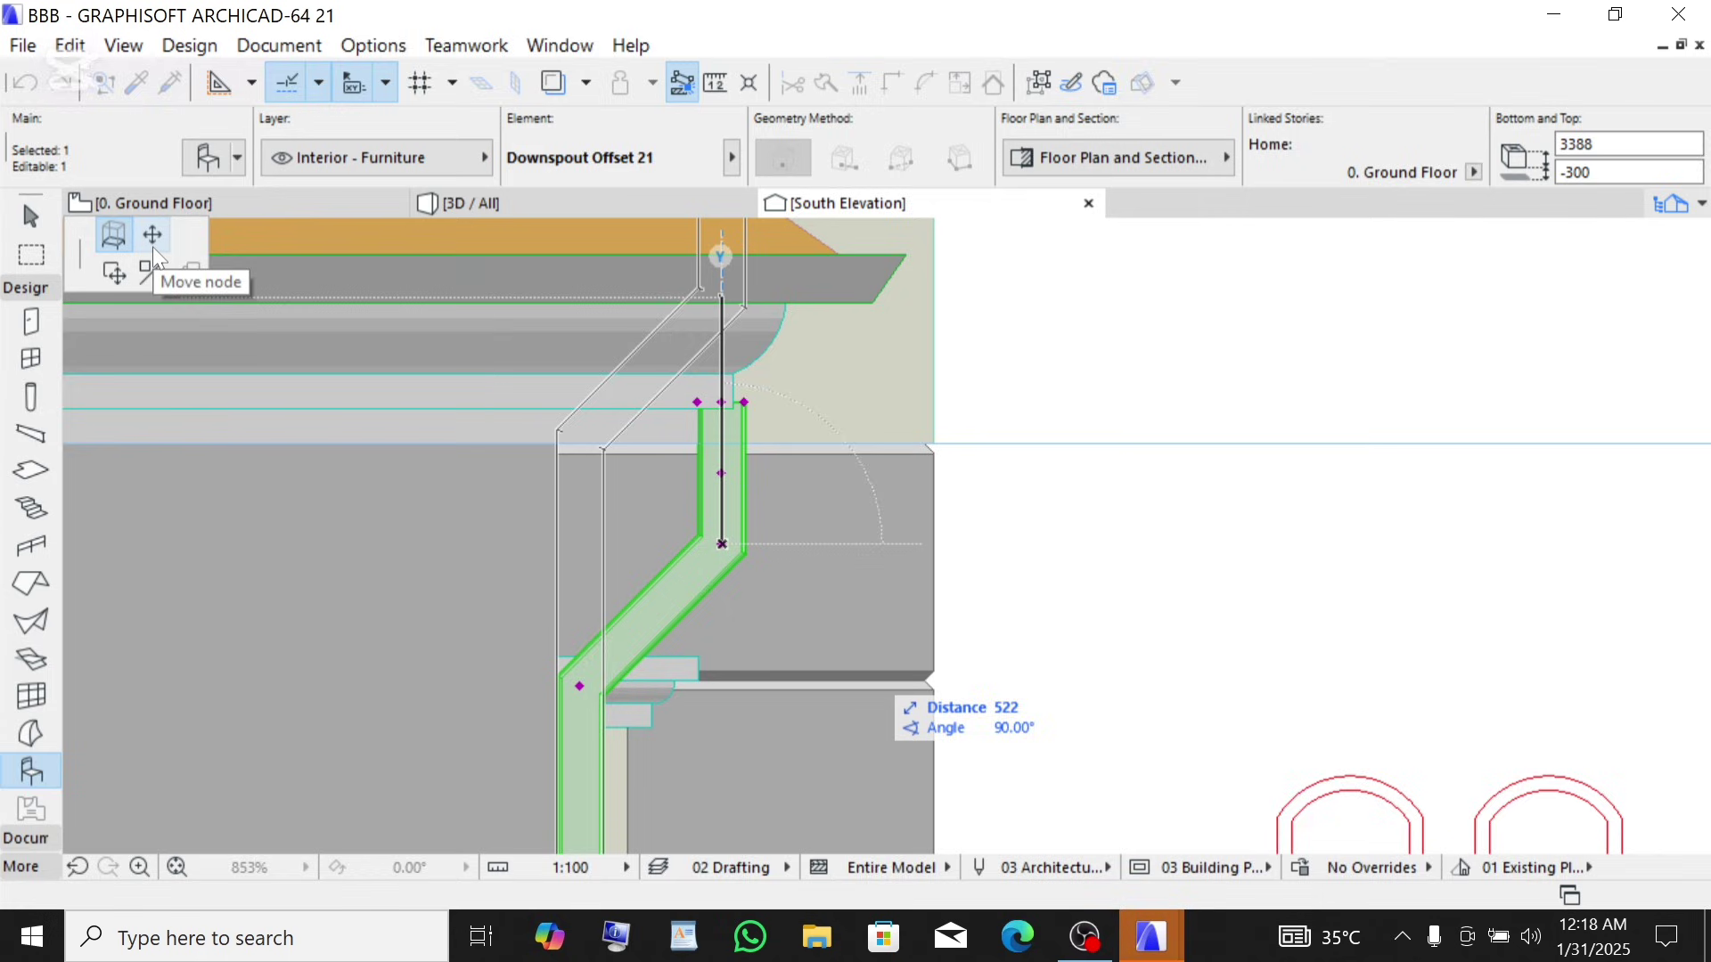
pyautogui.click(152, 245)
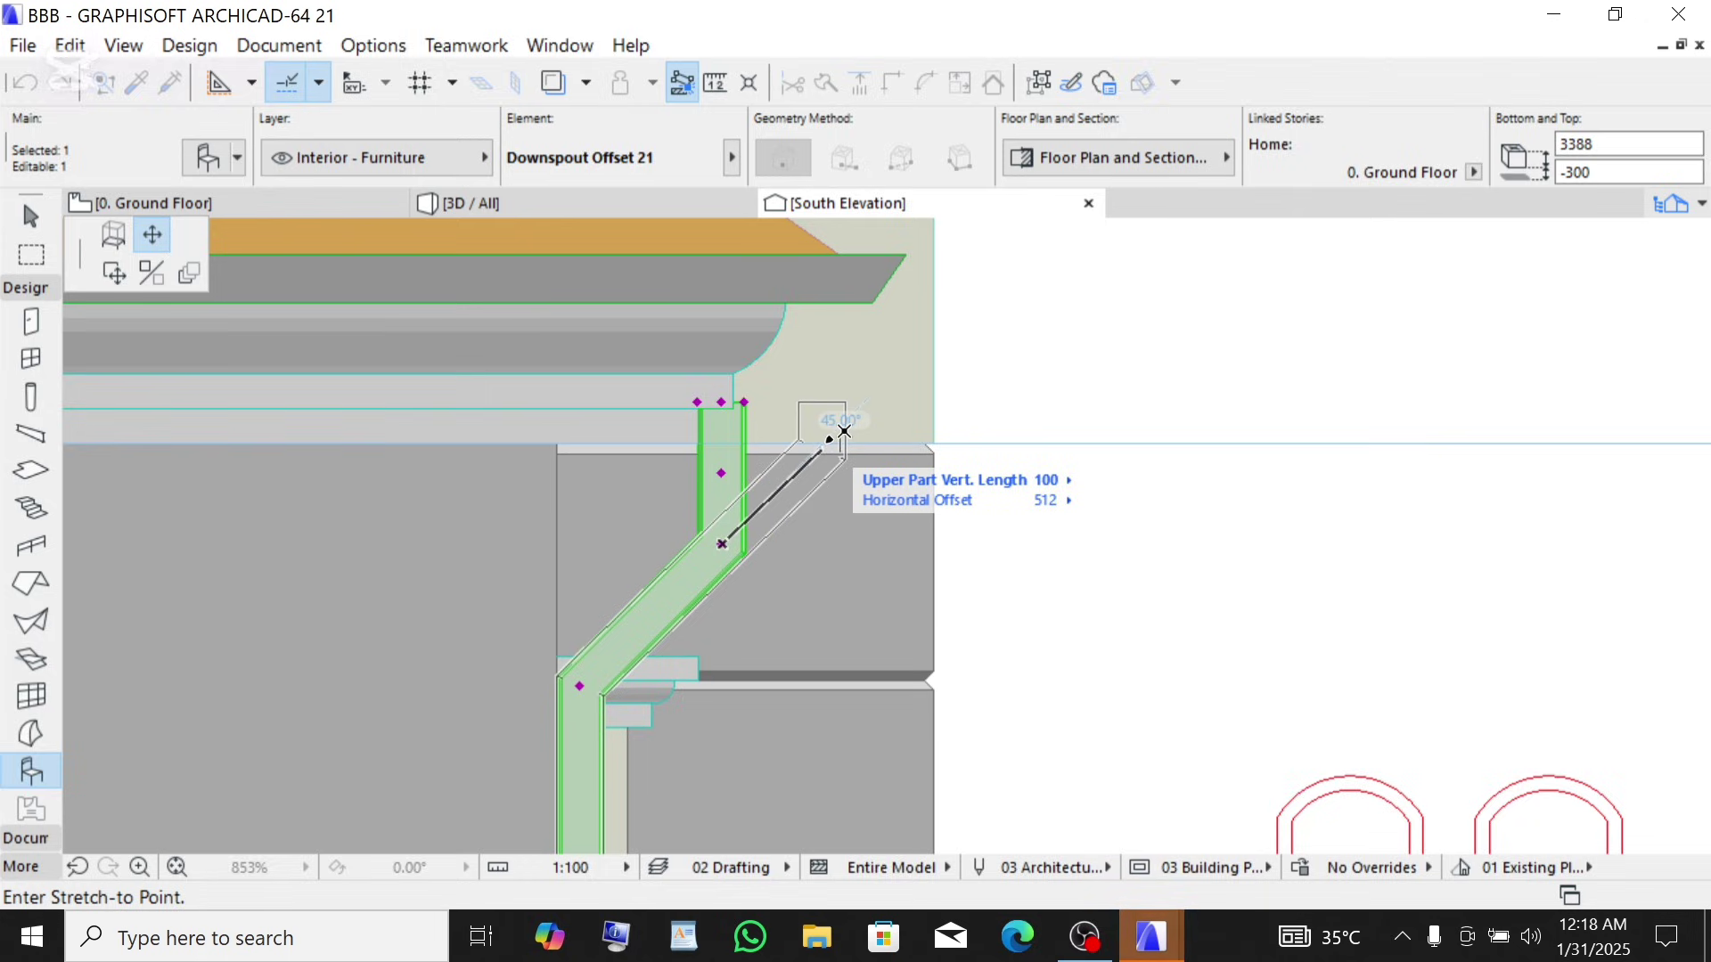
pyautogui.click(826, 442)
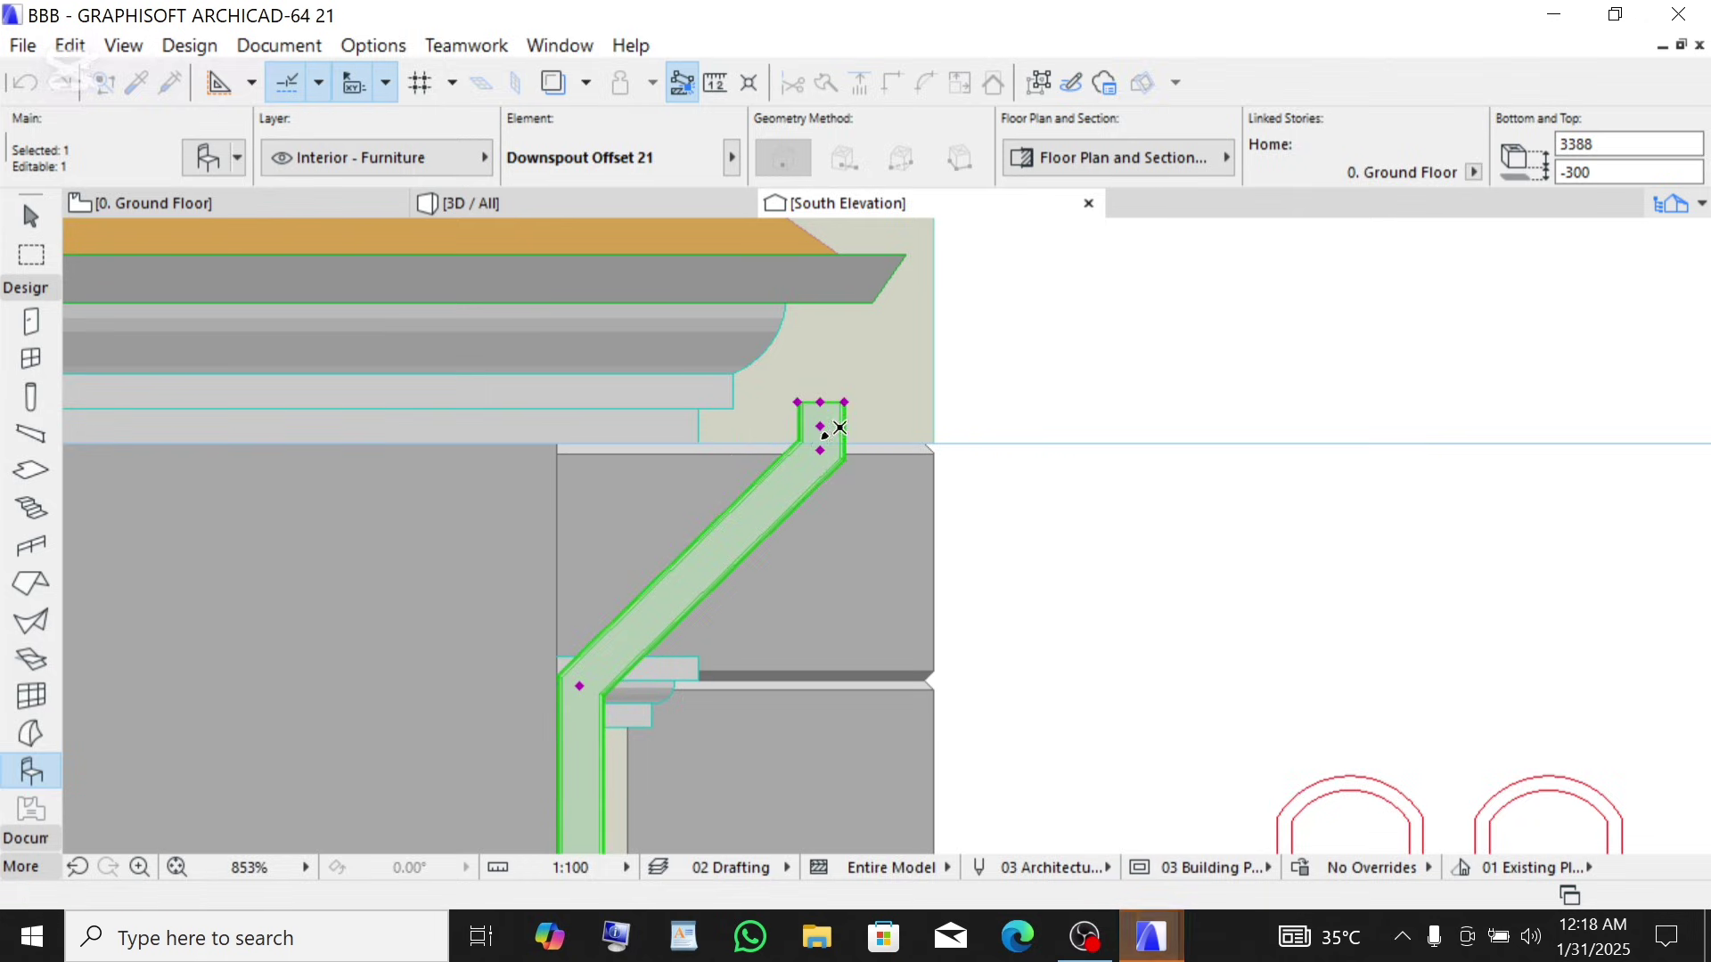
pyautogui.scroll(2, 793, 289)
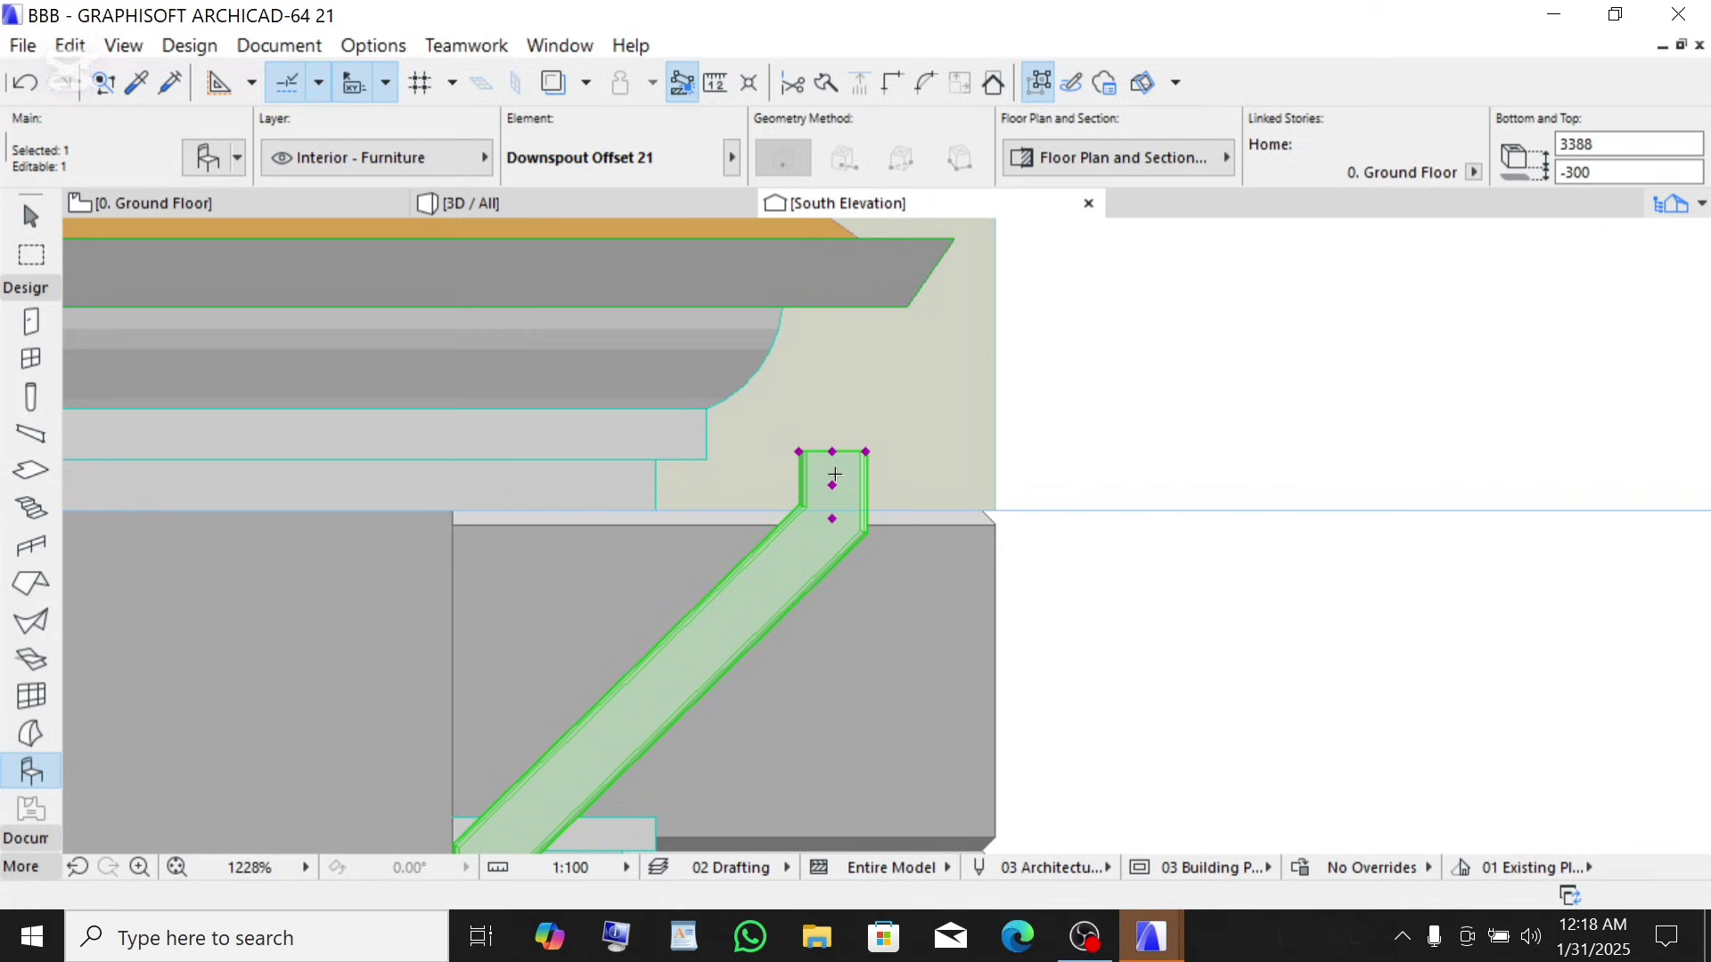
pyautogui.scroll(1, 834, 475)
pyautogui.scroll(2, 876, 575)
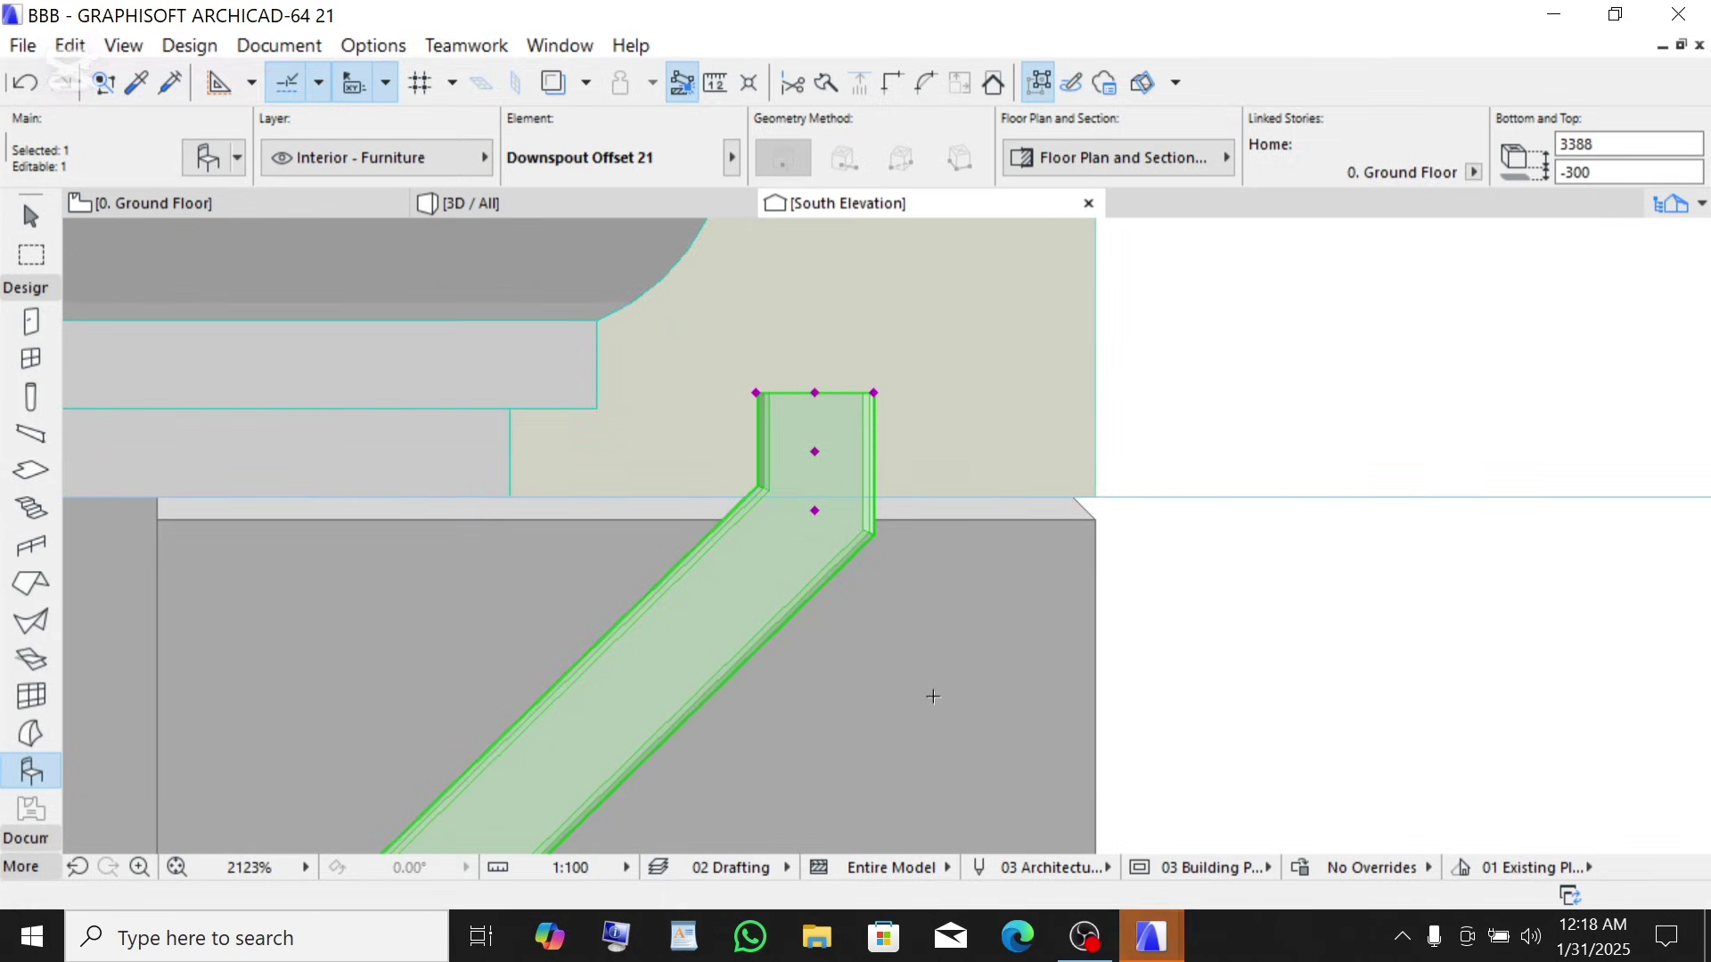
pyautogui.scroll(-3, 933, 696)
pyautogui.scroll(3, 866, 498)
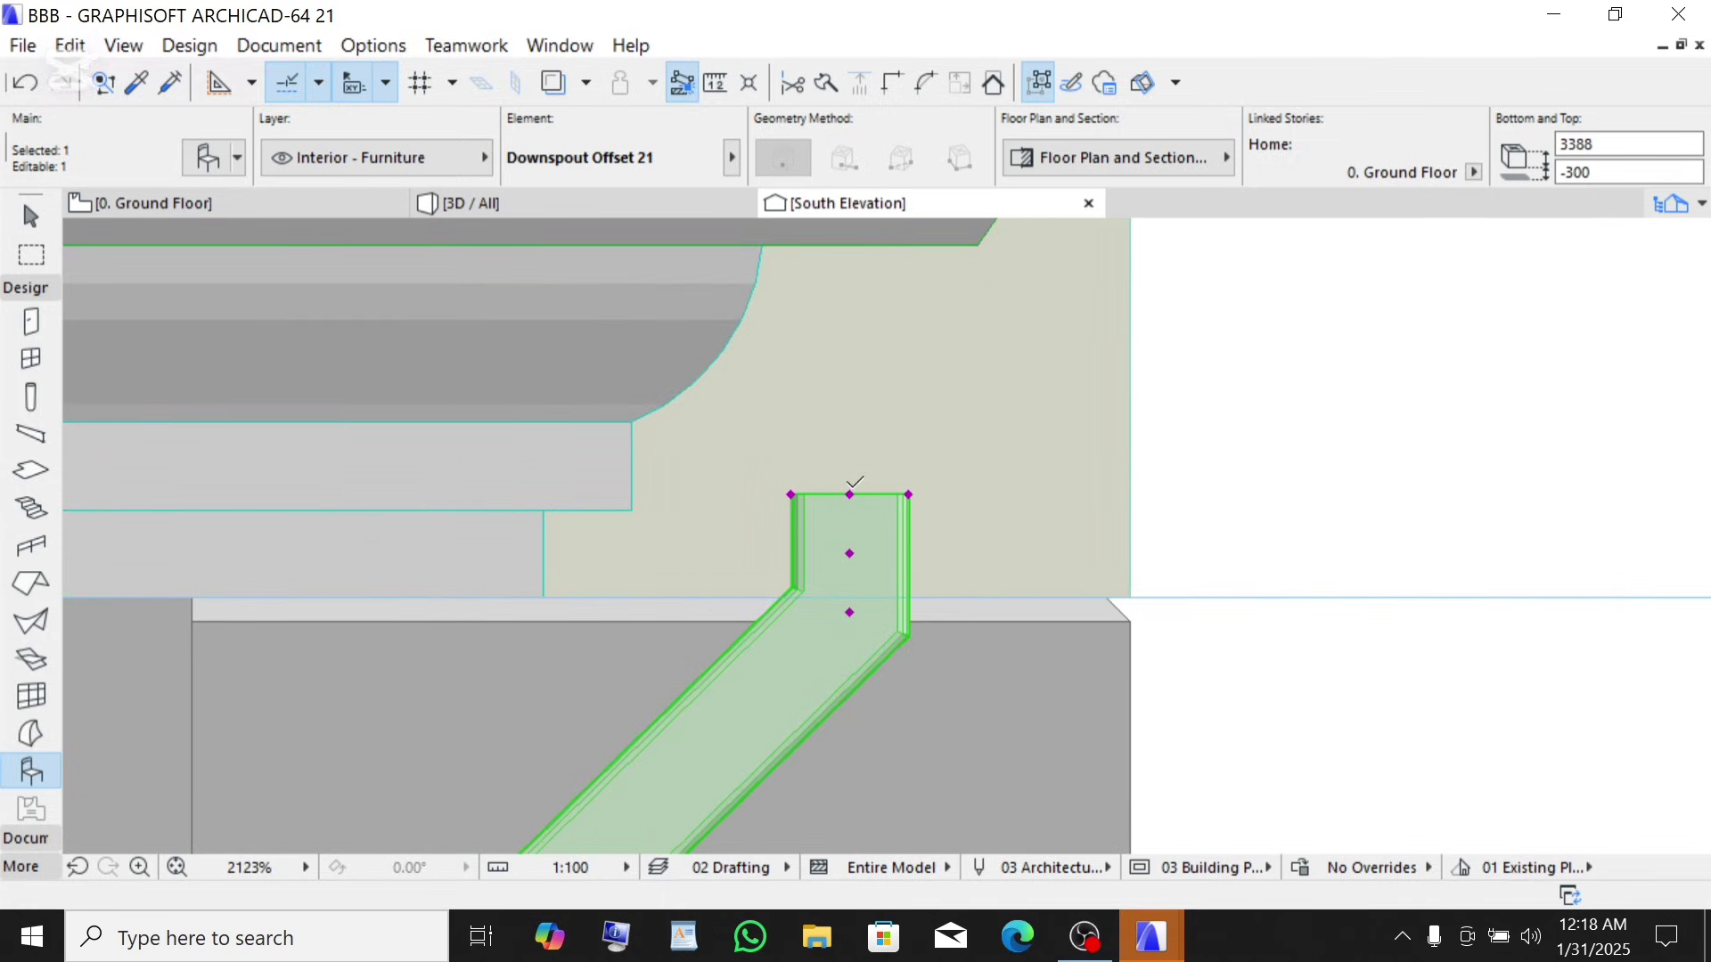
pyautogui.click(849, 493)
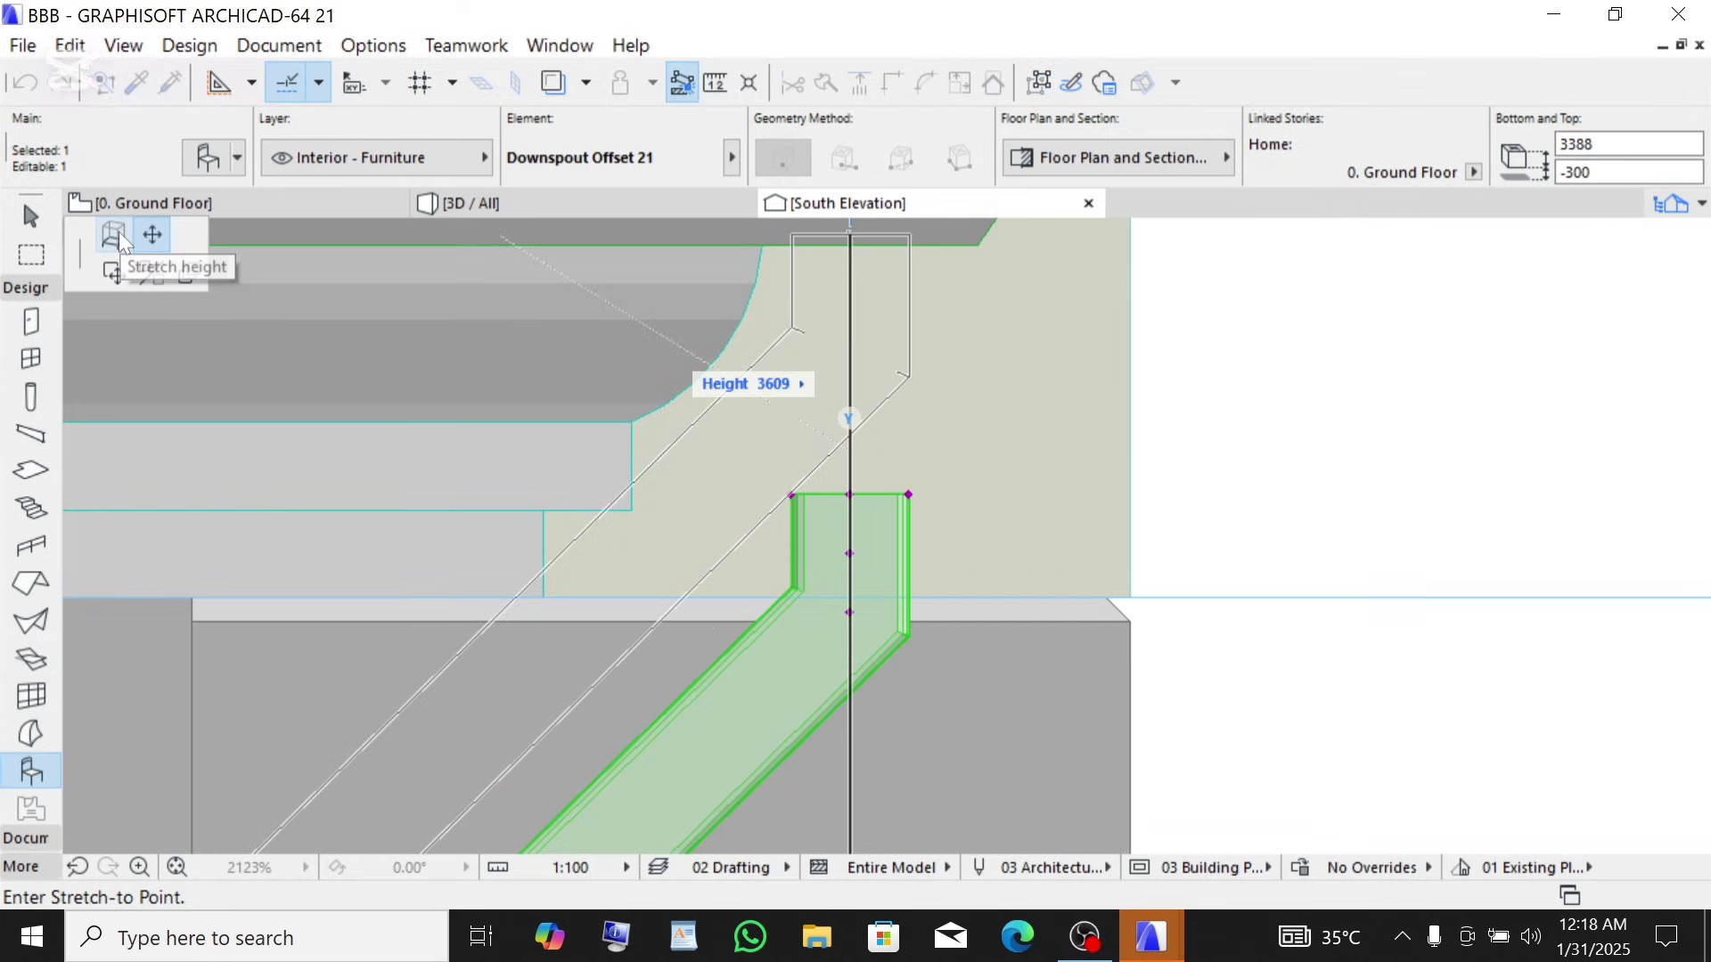
pyautogui.click(119, 232)
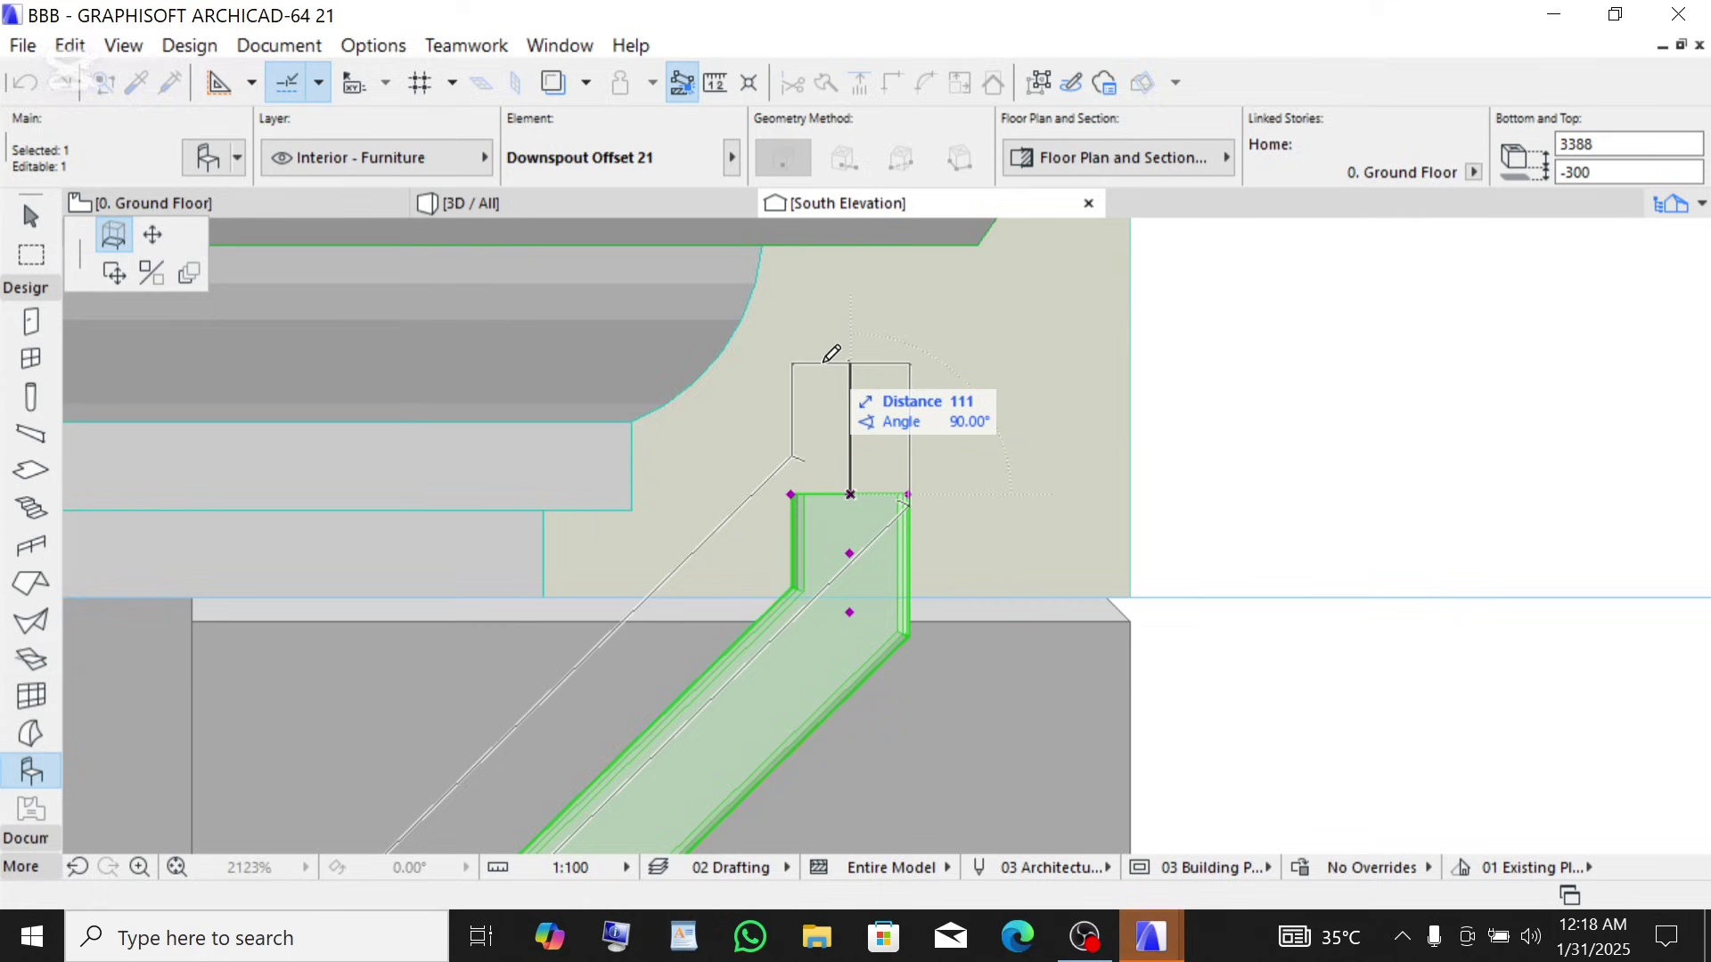
pyautogui.press('Escape')
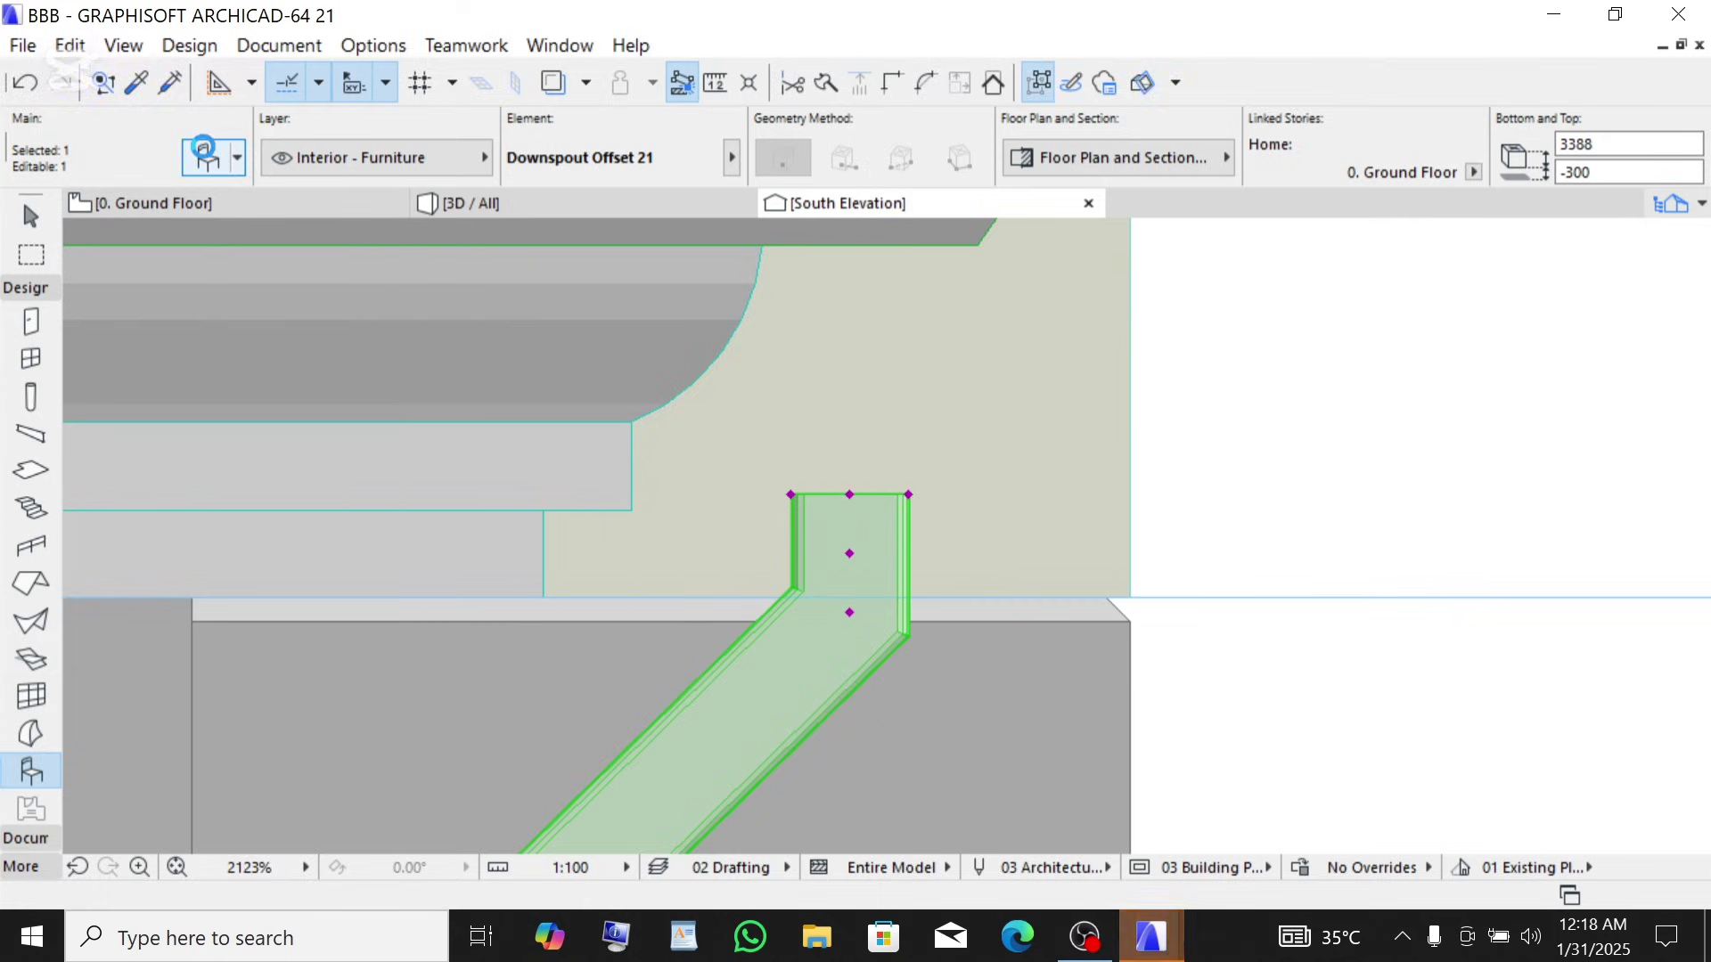
# - Set the upper vertical length of the bedroom corner's downspout offset to 220
pyautogui.click(219, 159)
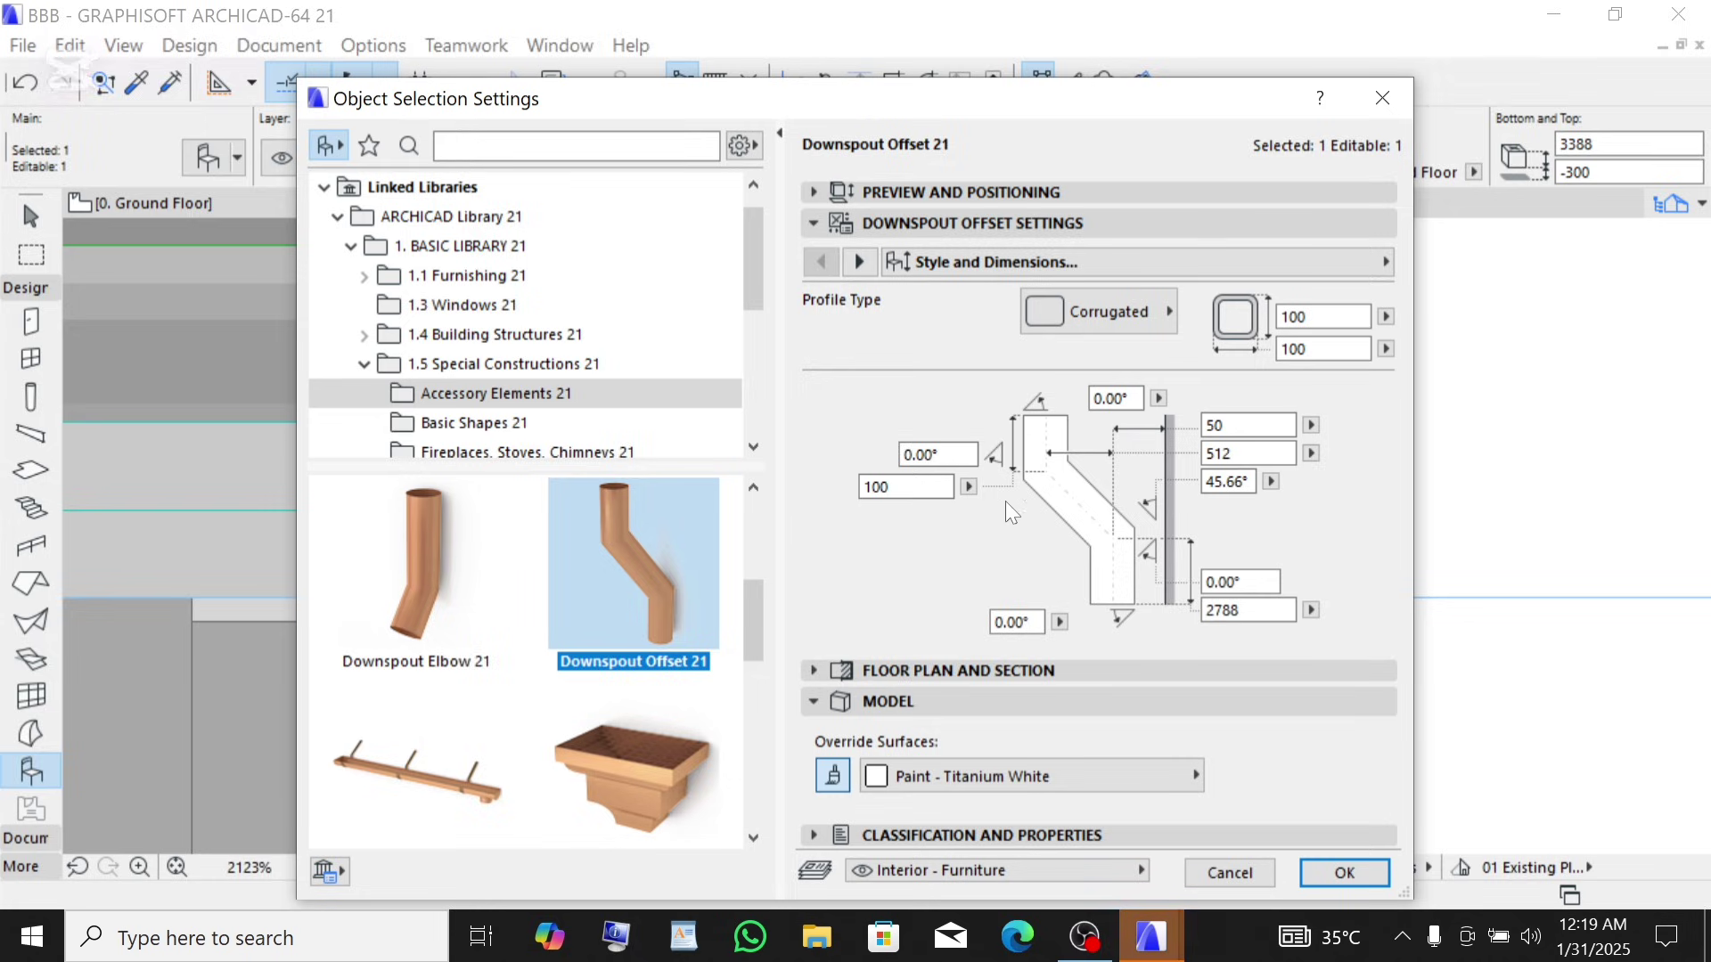
pyautogui.click(905, 486)
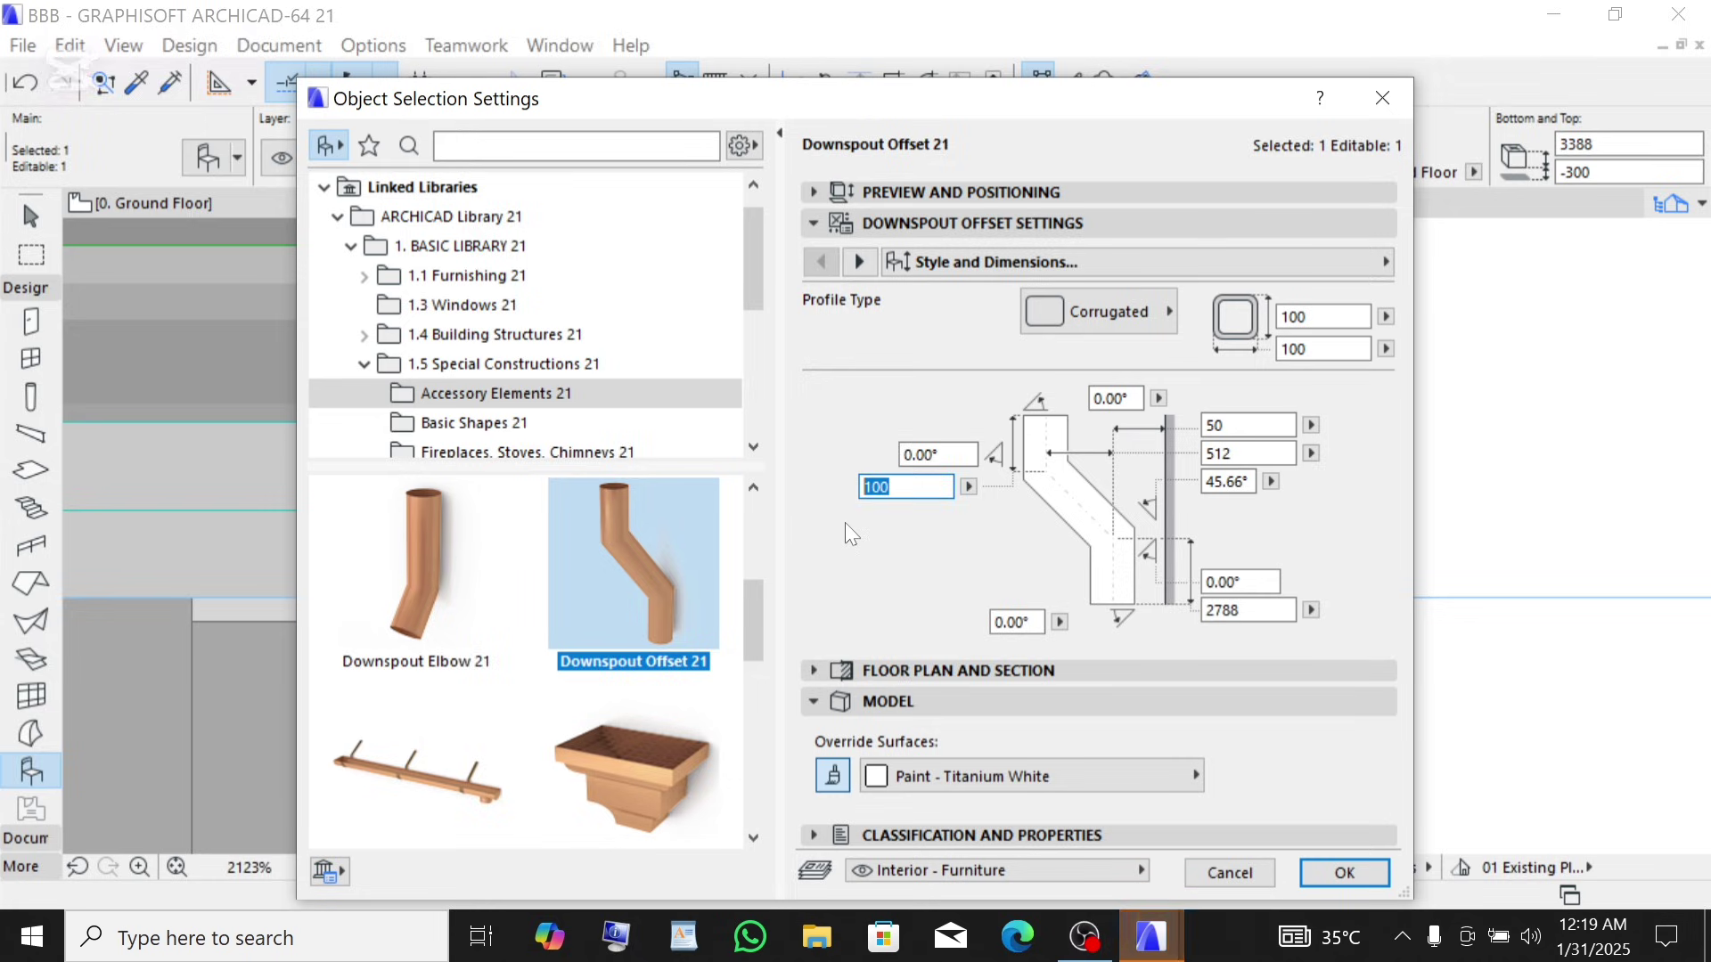
pyautogui.write('220')
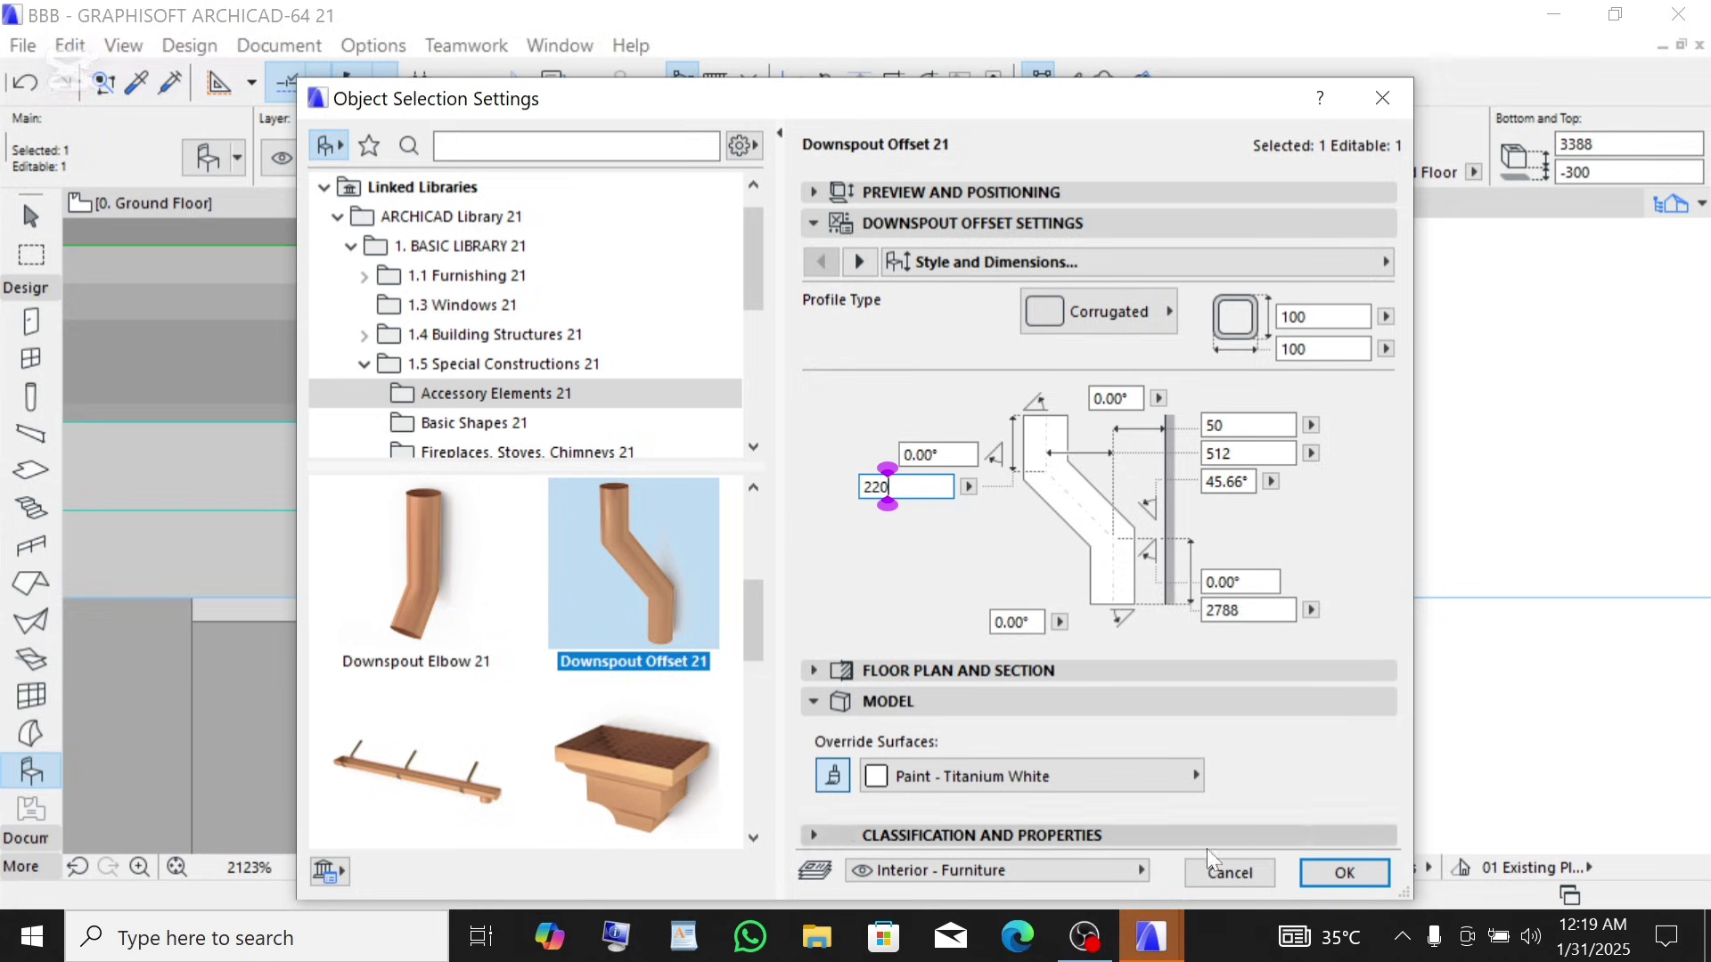
pyautogui.click(1345, 875)
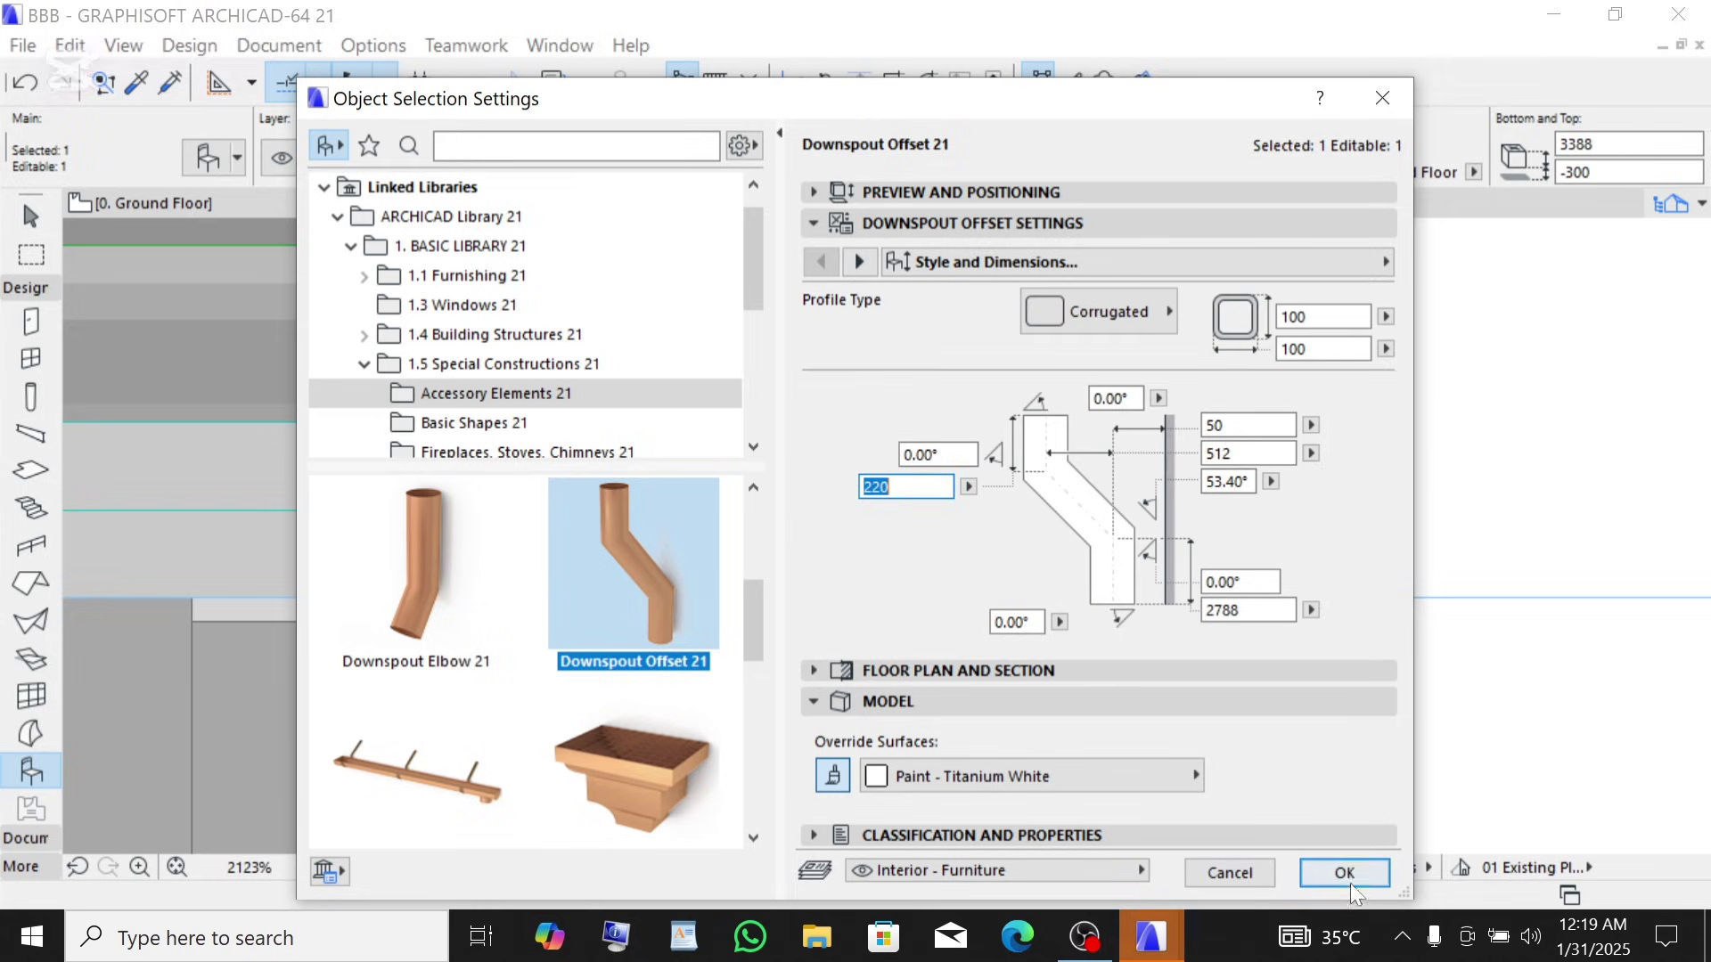
pyautogui.click(1344, 873)
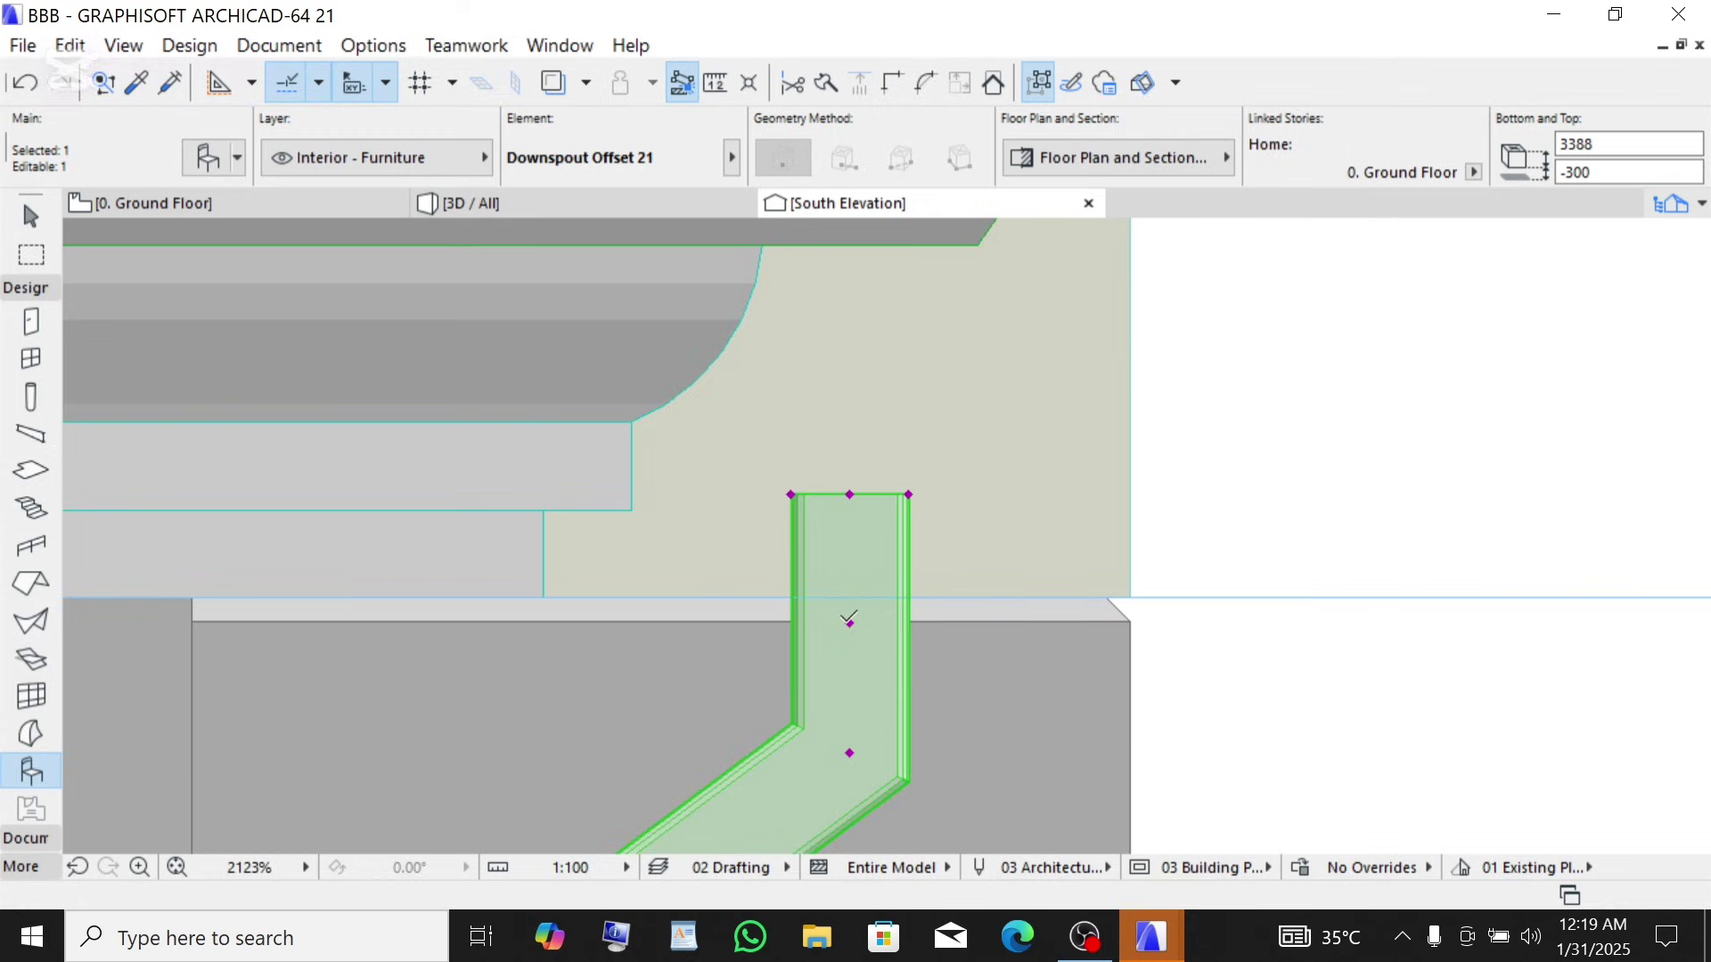
# - Set the upper vertical length of the bedroom corner's downspout offset to 250
pyautogui.scroll(-5, 865, 505)
pyautogui.scroll(1, 877, 498)
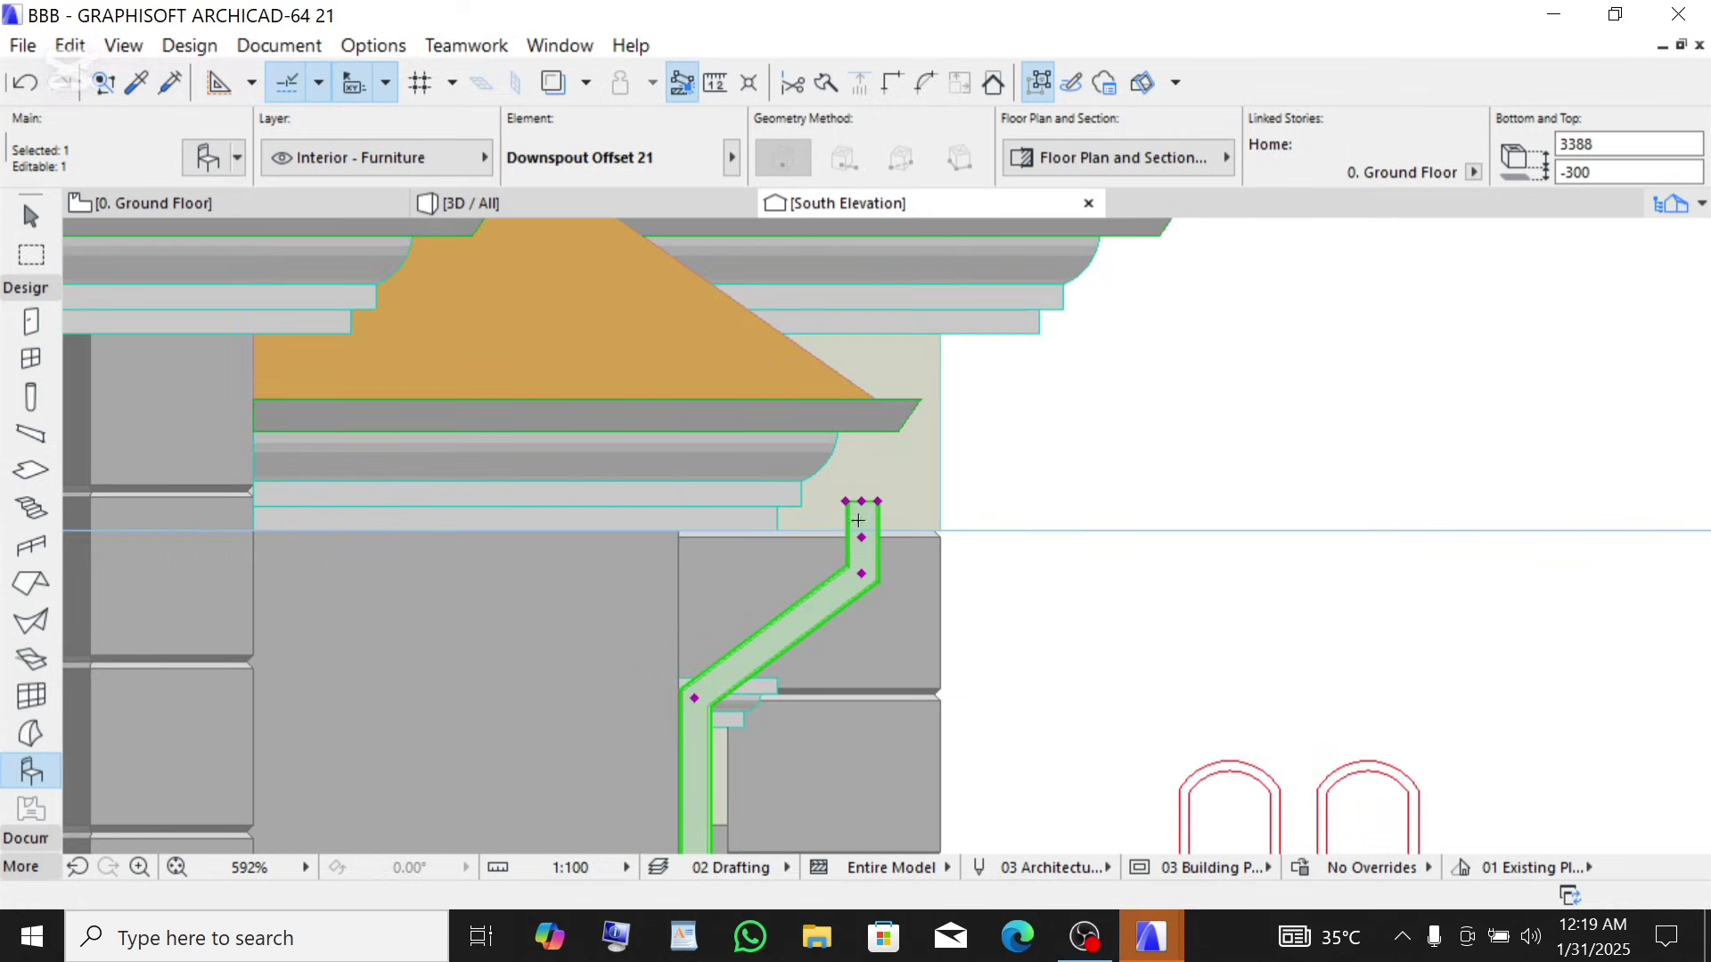
pyautogui.scroll(1, 853, 554)
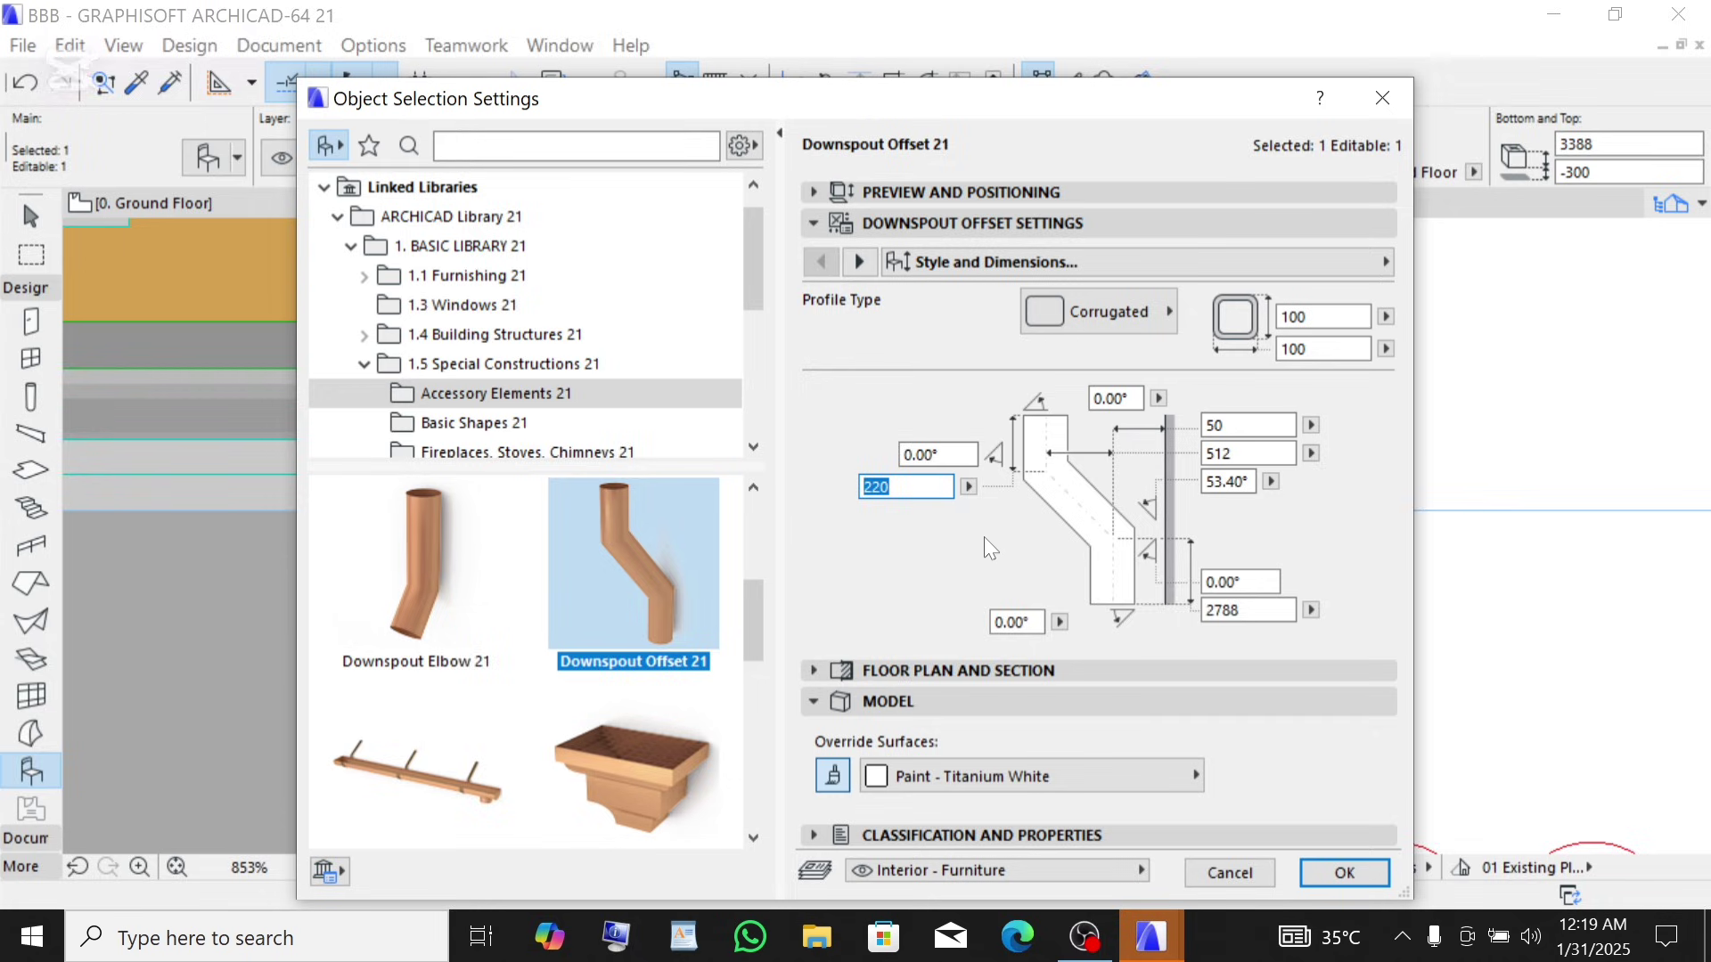
pyautogui.write('250')
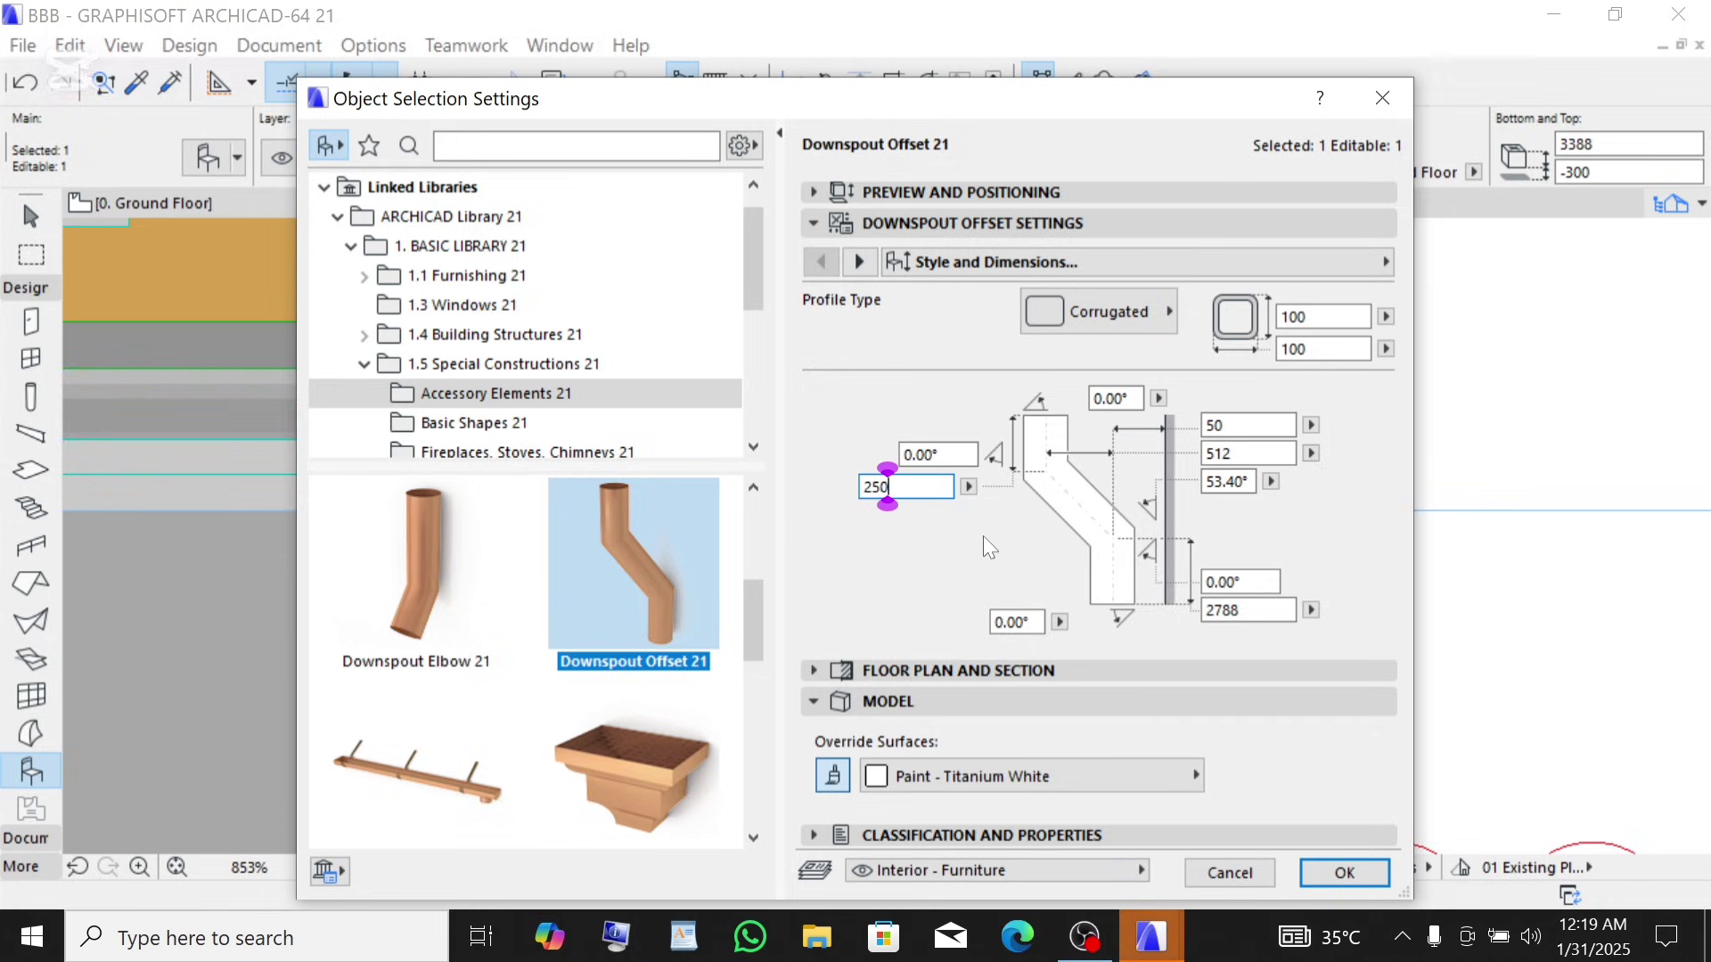
pyautogui.click(1356, 870)
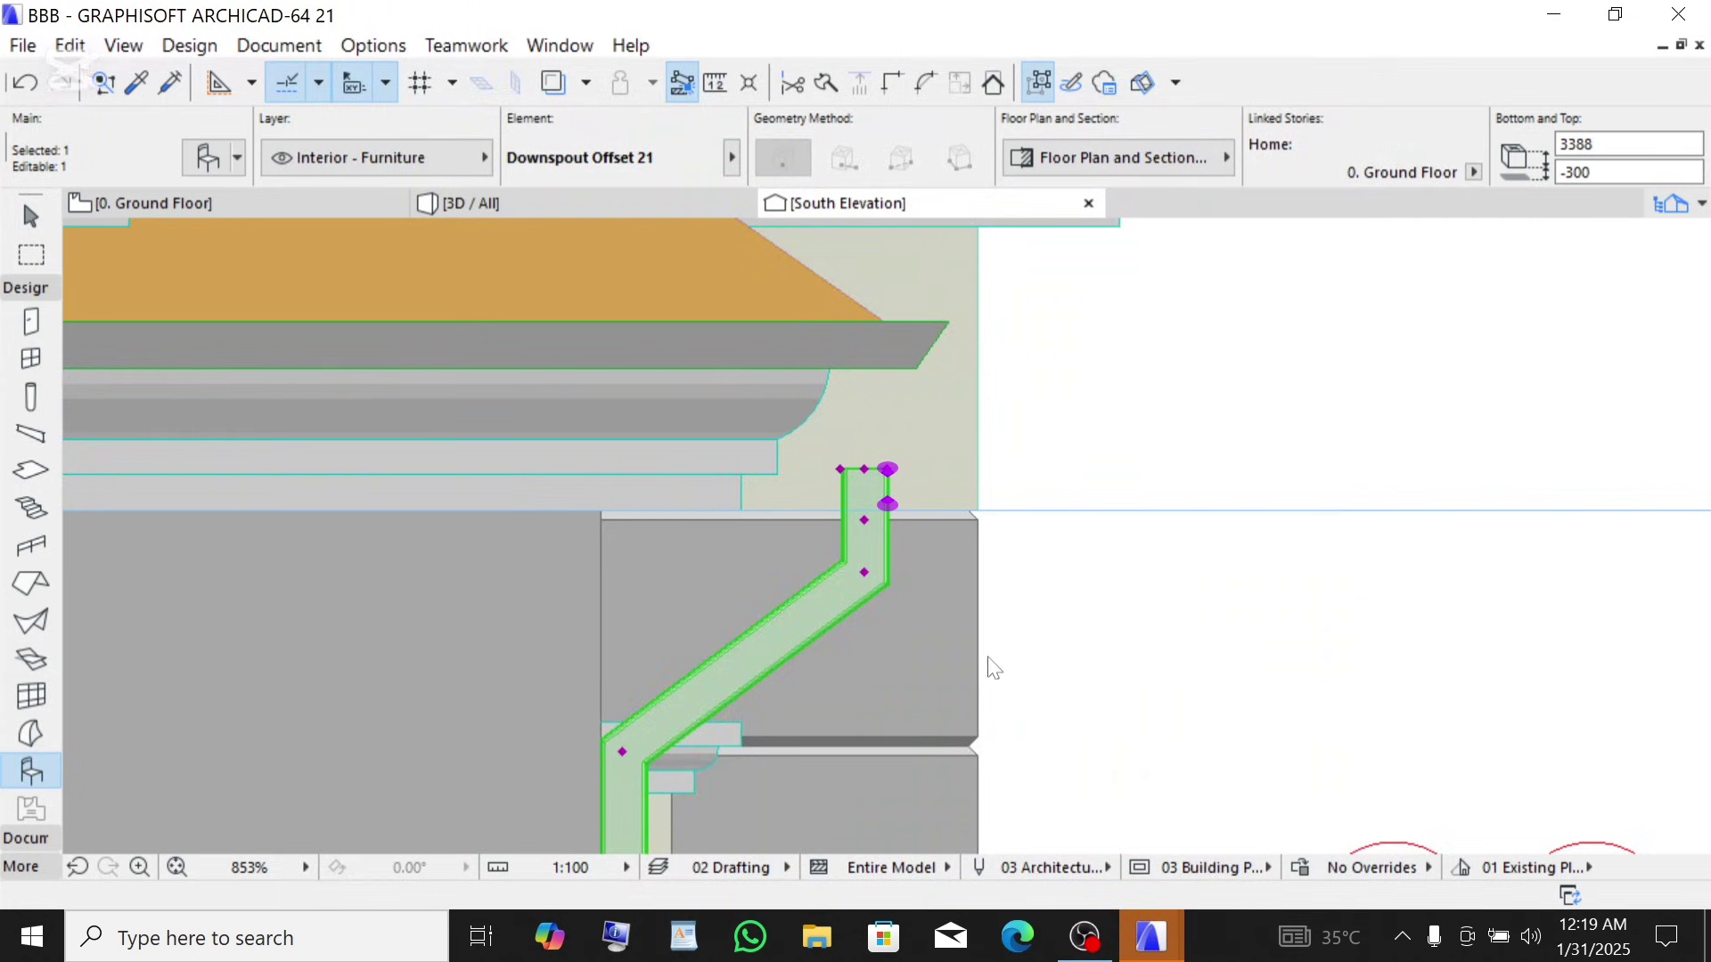
# - Stretch the downspout offset's height about 212 up to the underside of the roof edge, bringing its top to 3600, and deselect it
pyautogui.scroll(2, 871, 468)
pyautogui.click(861, 467)
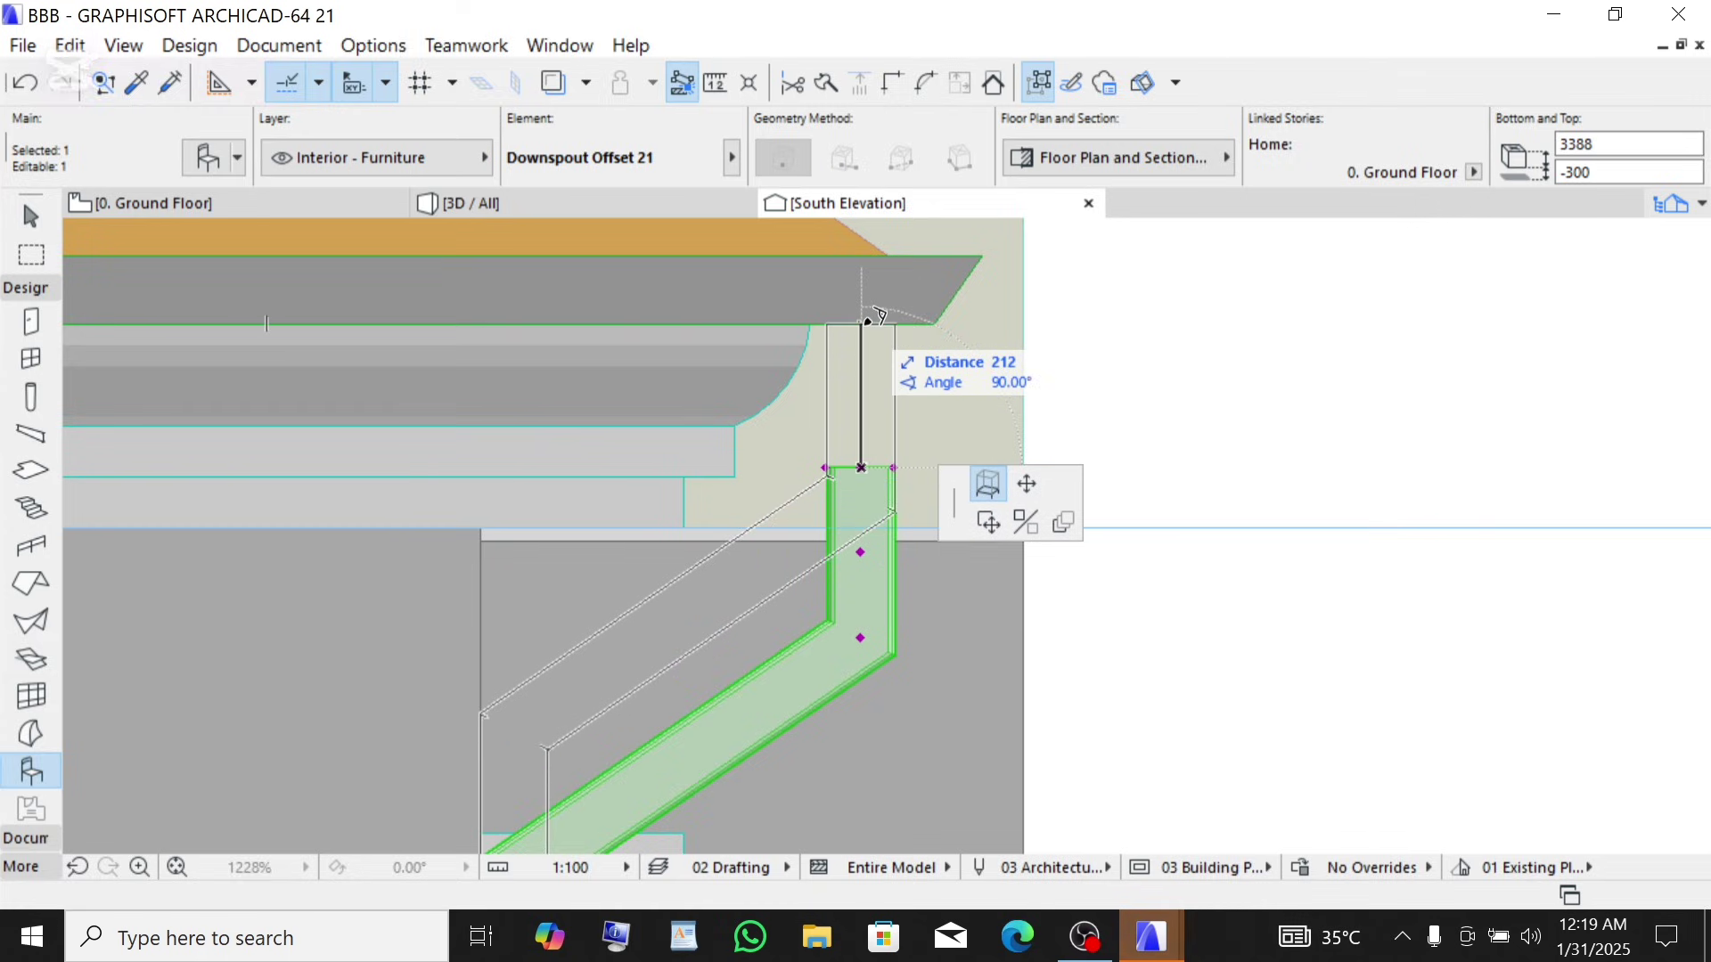
pyautogui.click(870, 317)
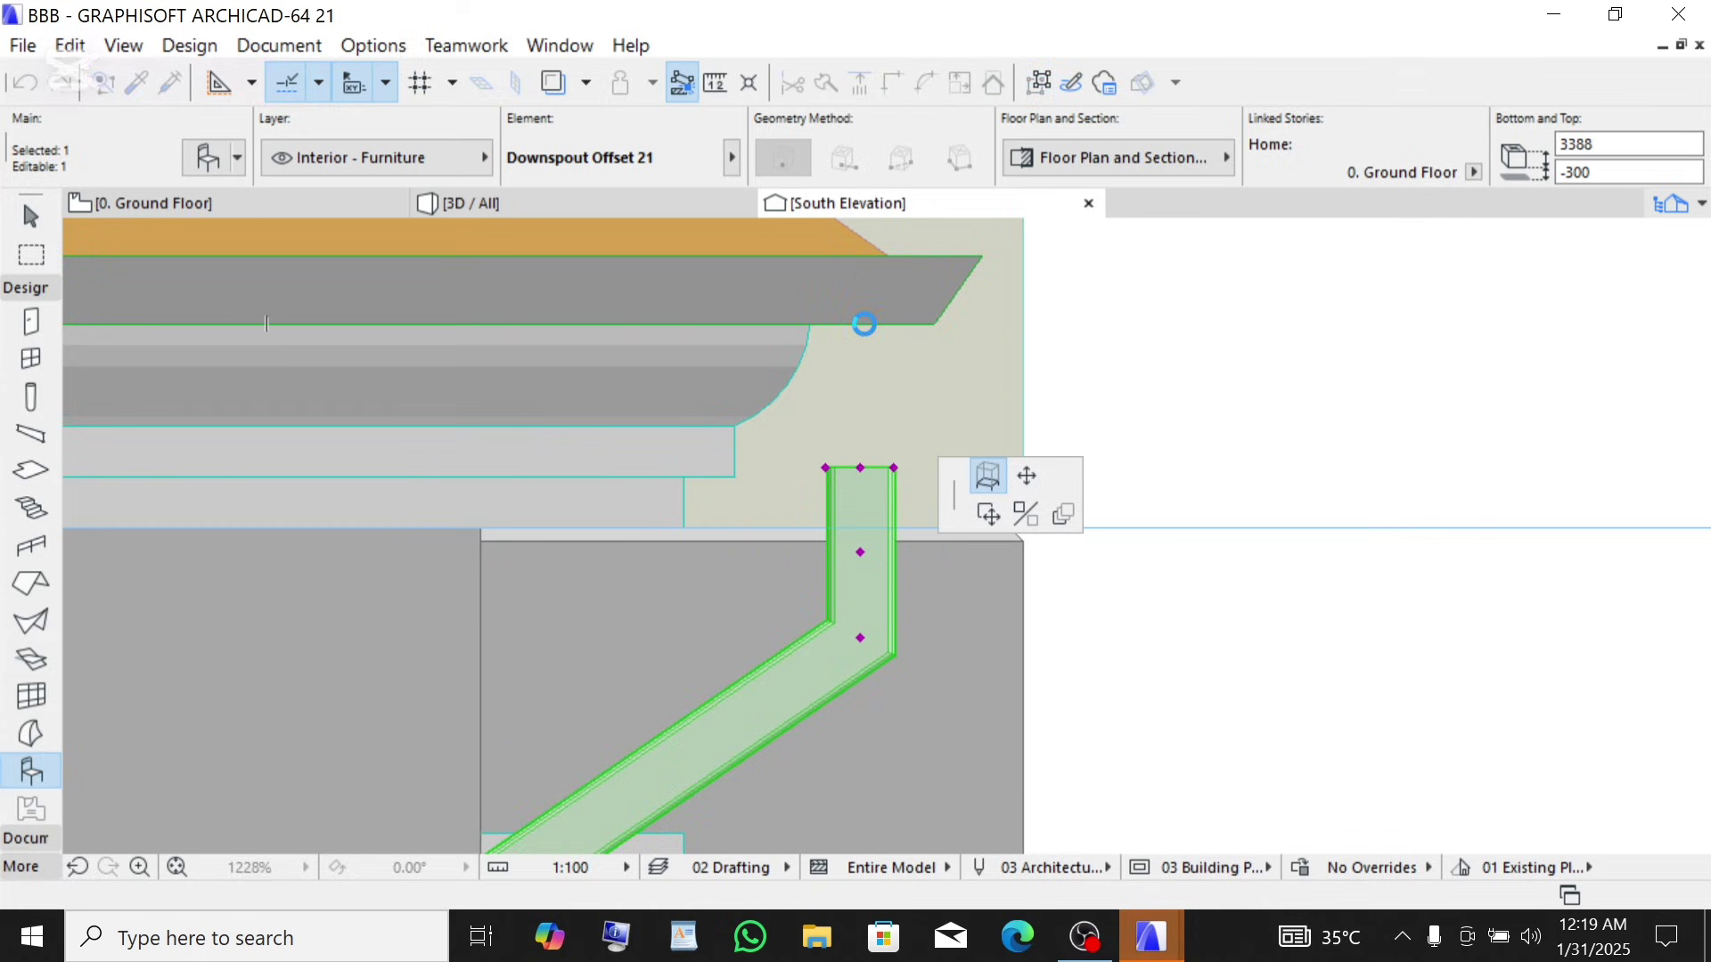
pyautogui.scroll(-5, 671, 301)
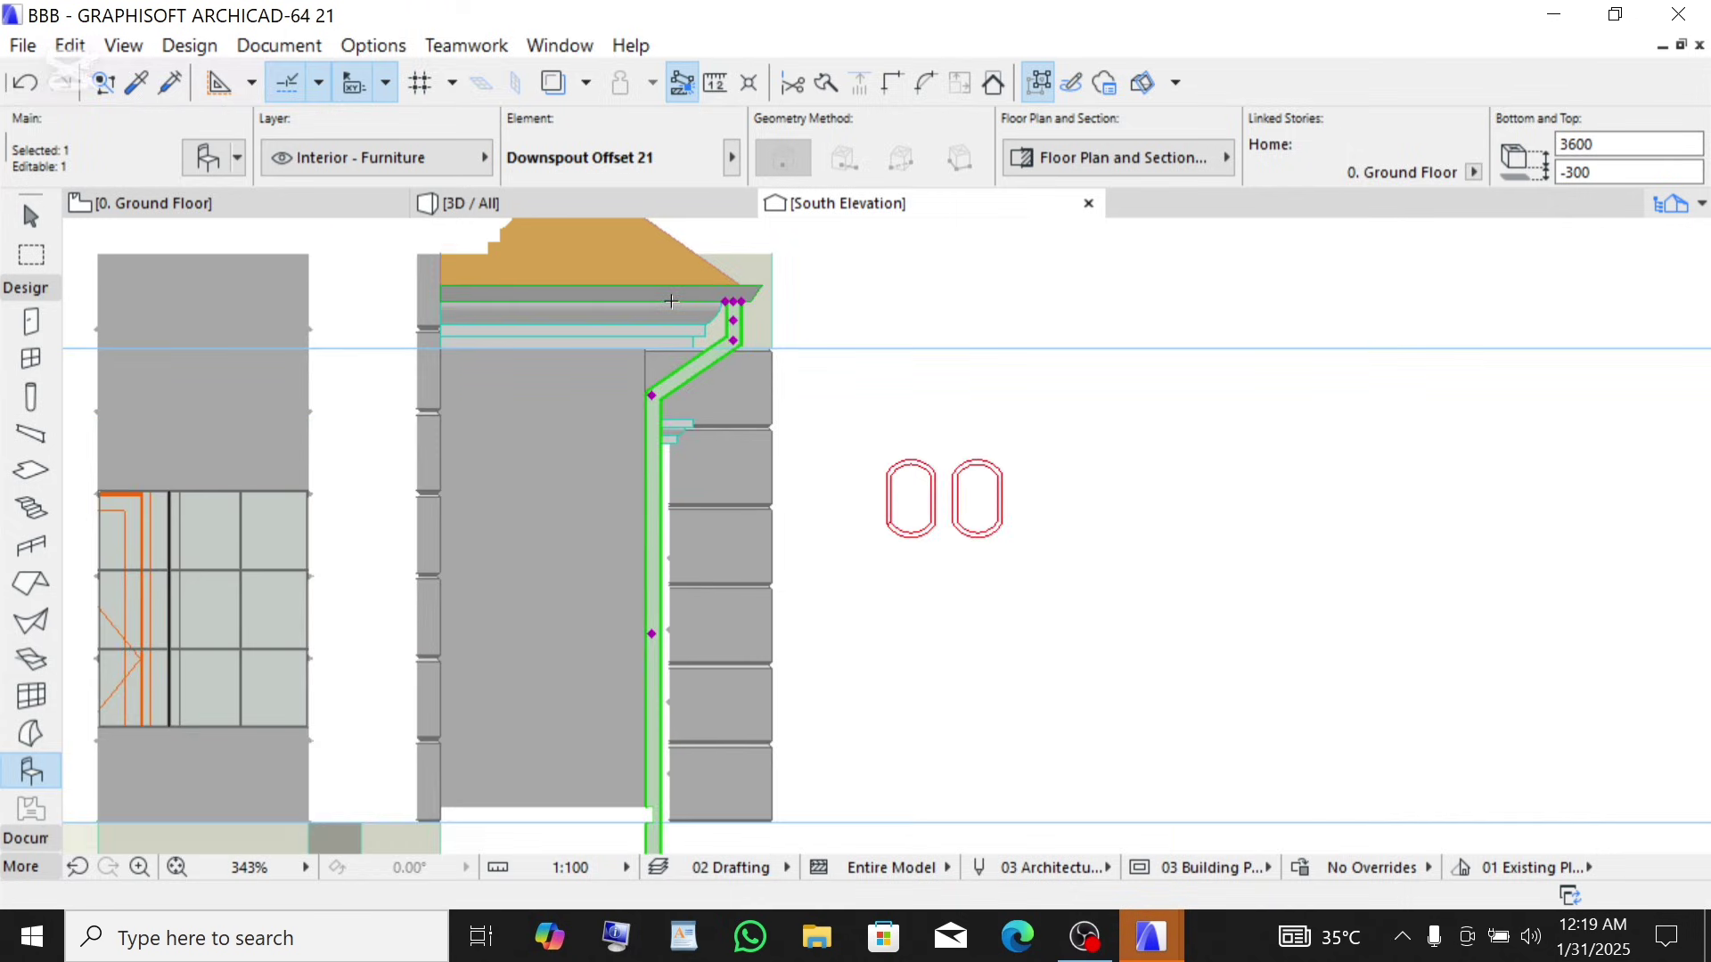
pyautogui.scroll(-3, 671, 302)
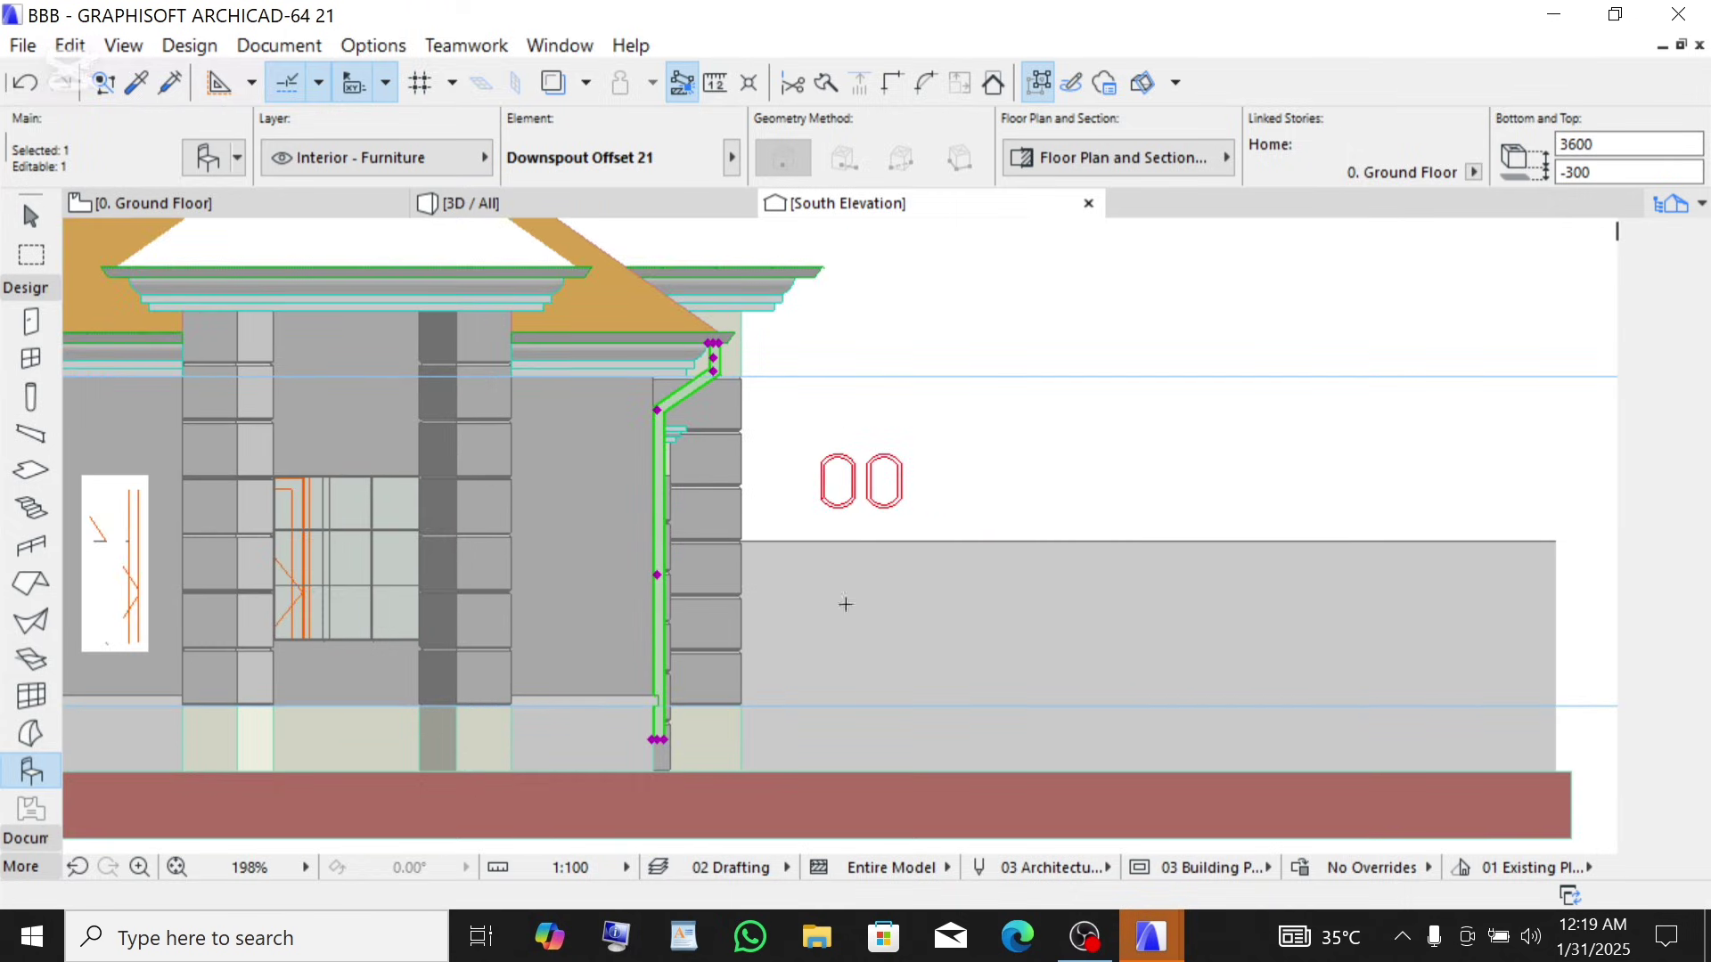
pyautogui.click(906, 324)
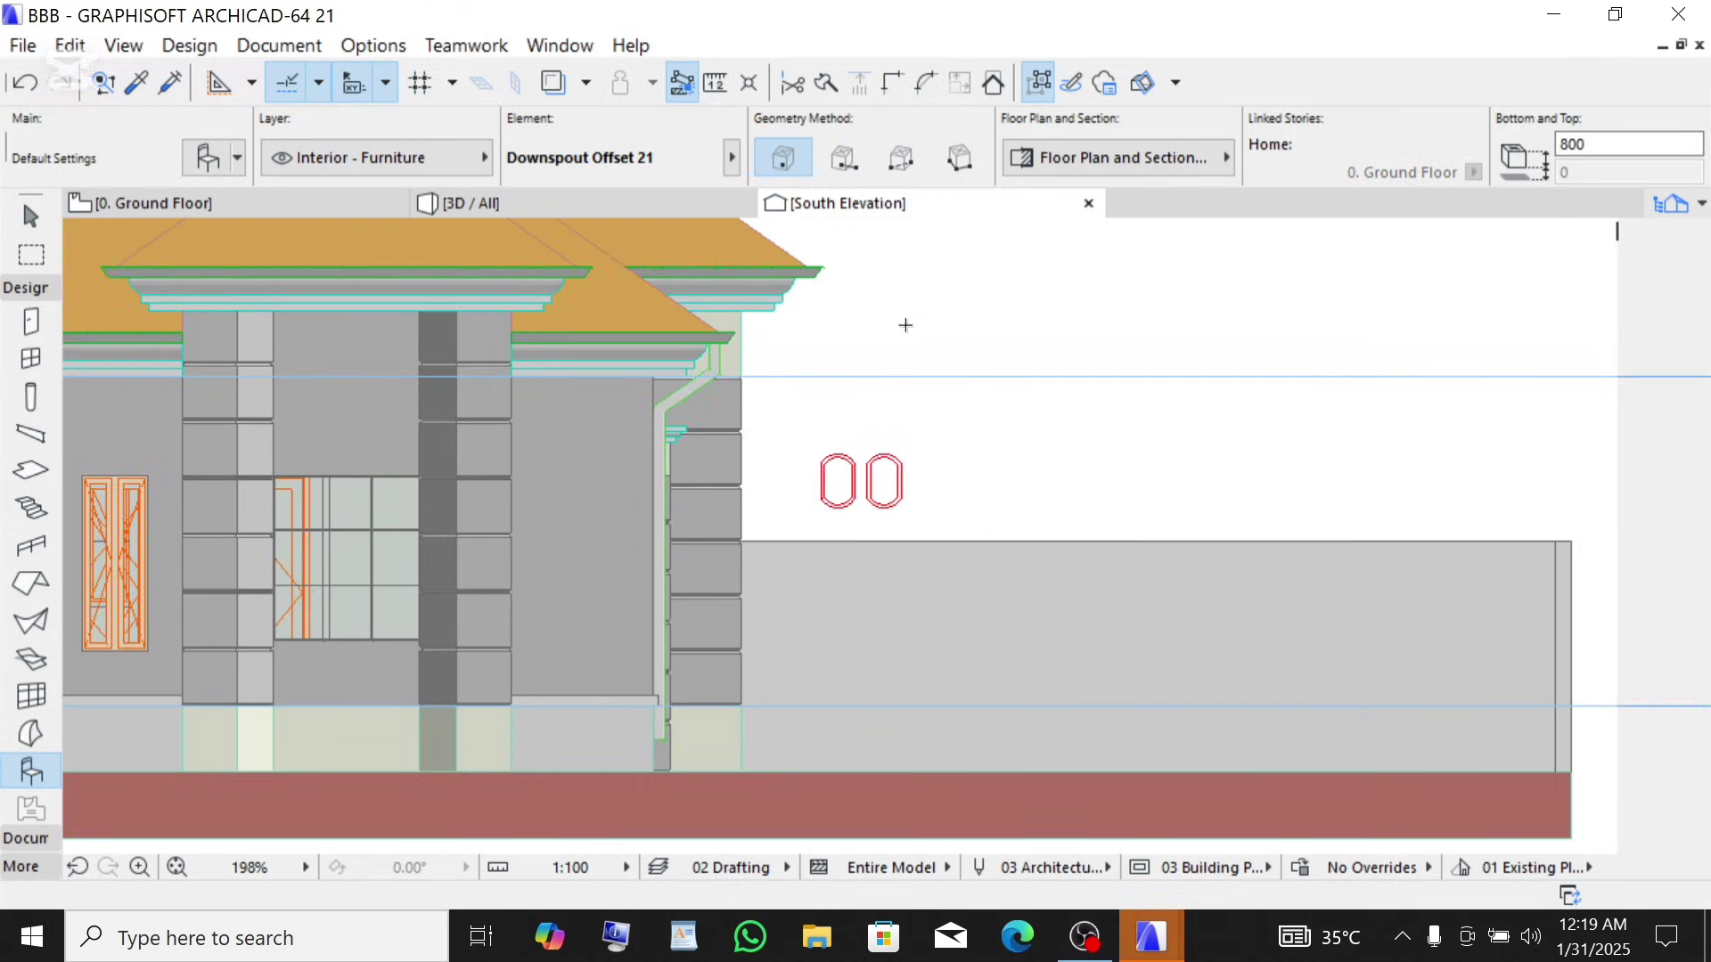
# - Check in 3D how the stretched downspout offset meets the eaves and runs down the bedroom's outer wall
pyautogui.click(521, 206)
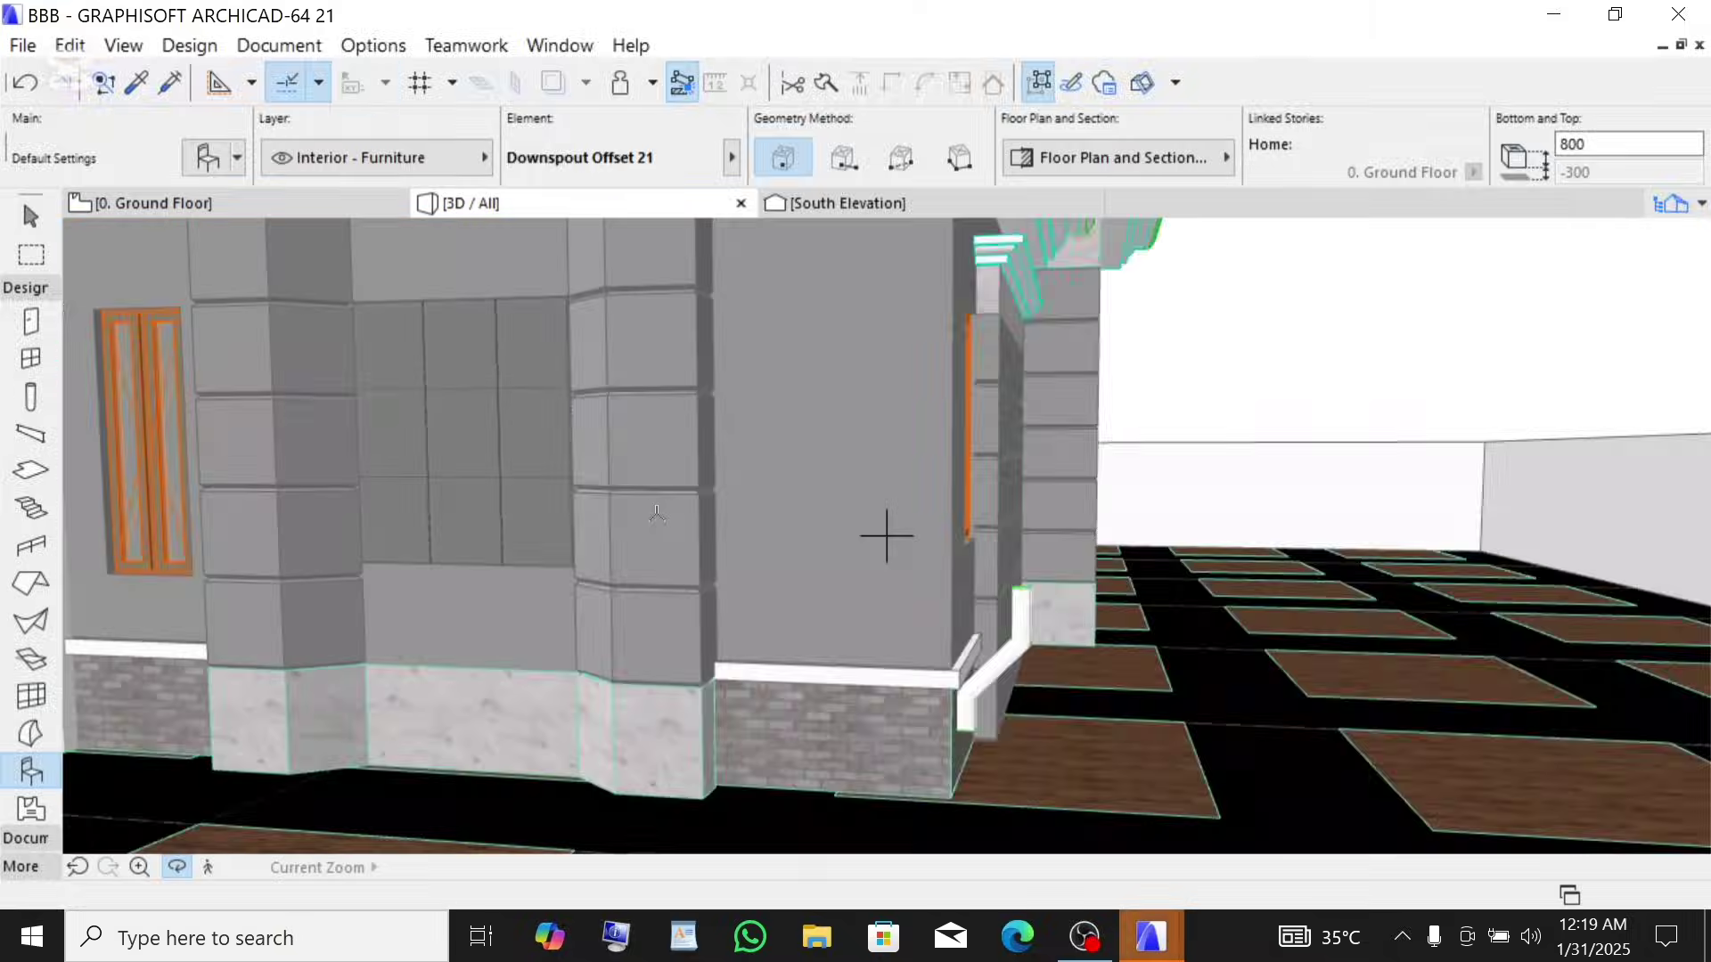
pyautogui.scroll(-5, 887, 535)
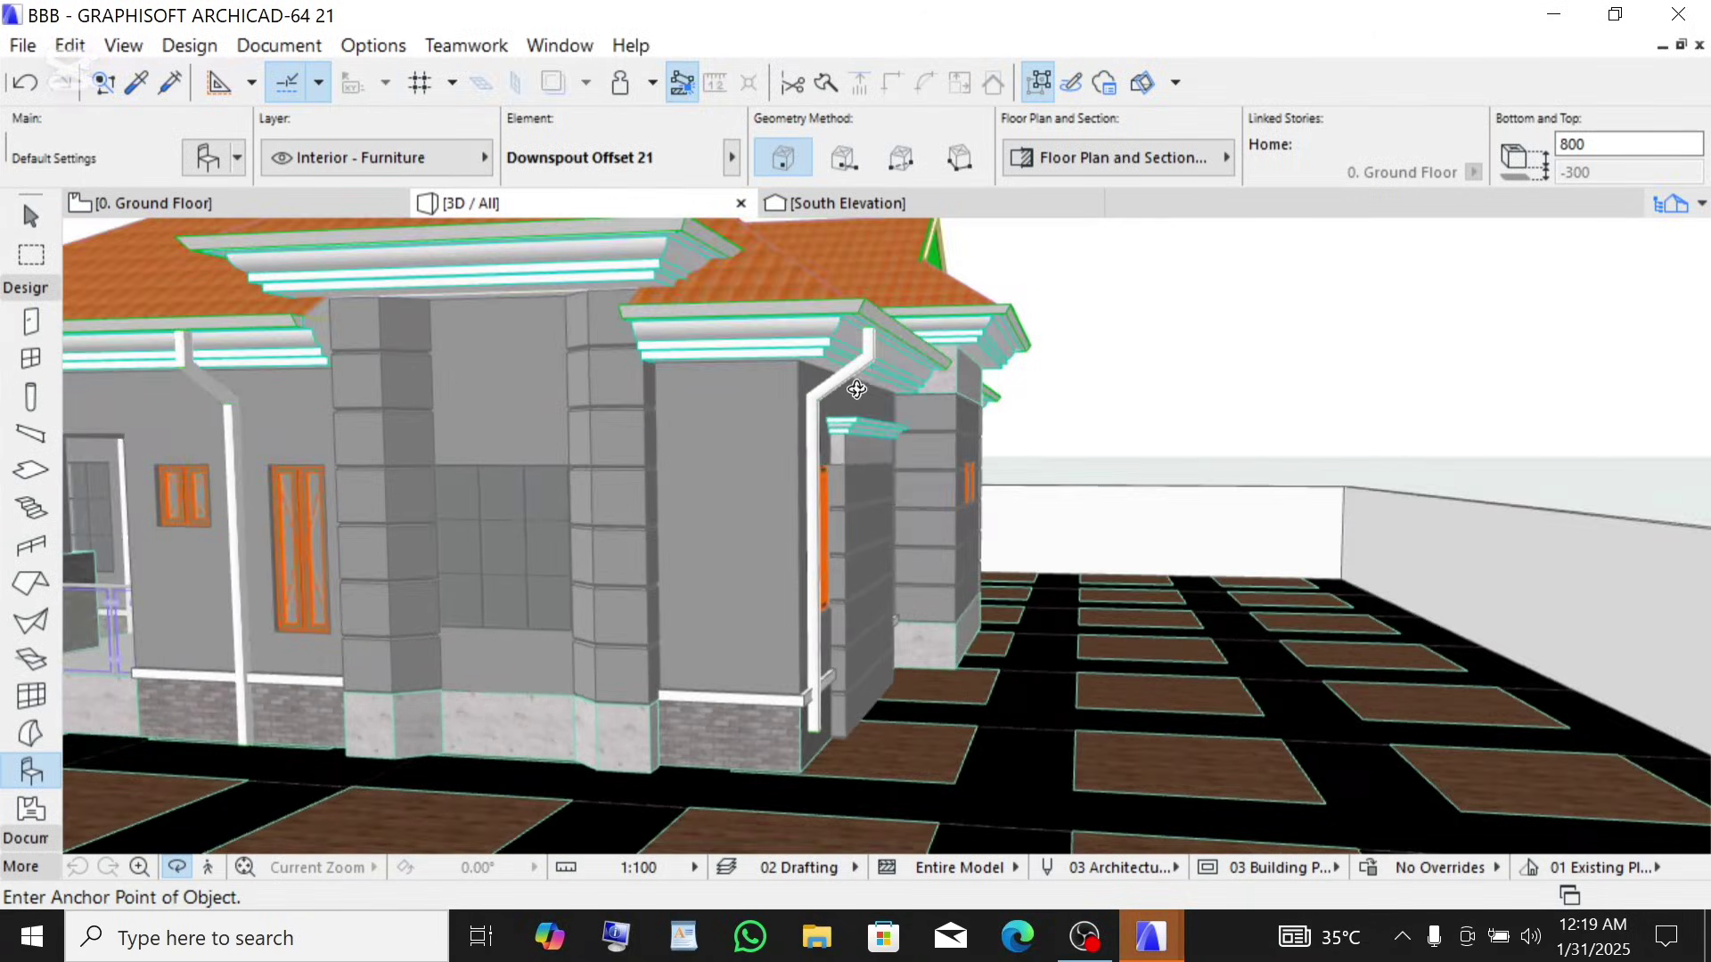
pyautogui.keyDown('shift'); pyautogui.moveTo(856, 390); pyautogui.dragTo(472, 373, button='middle'); pyautogui.keyUp('shift')
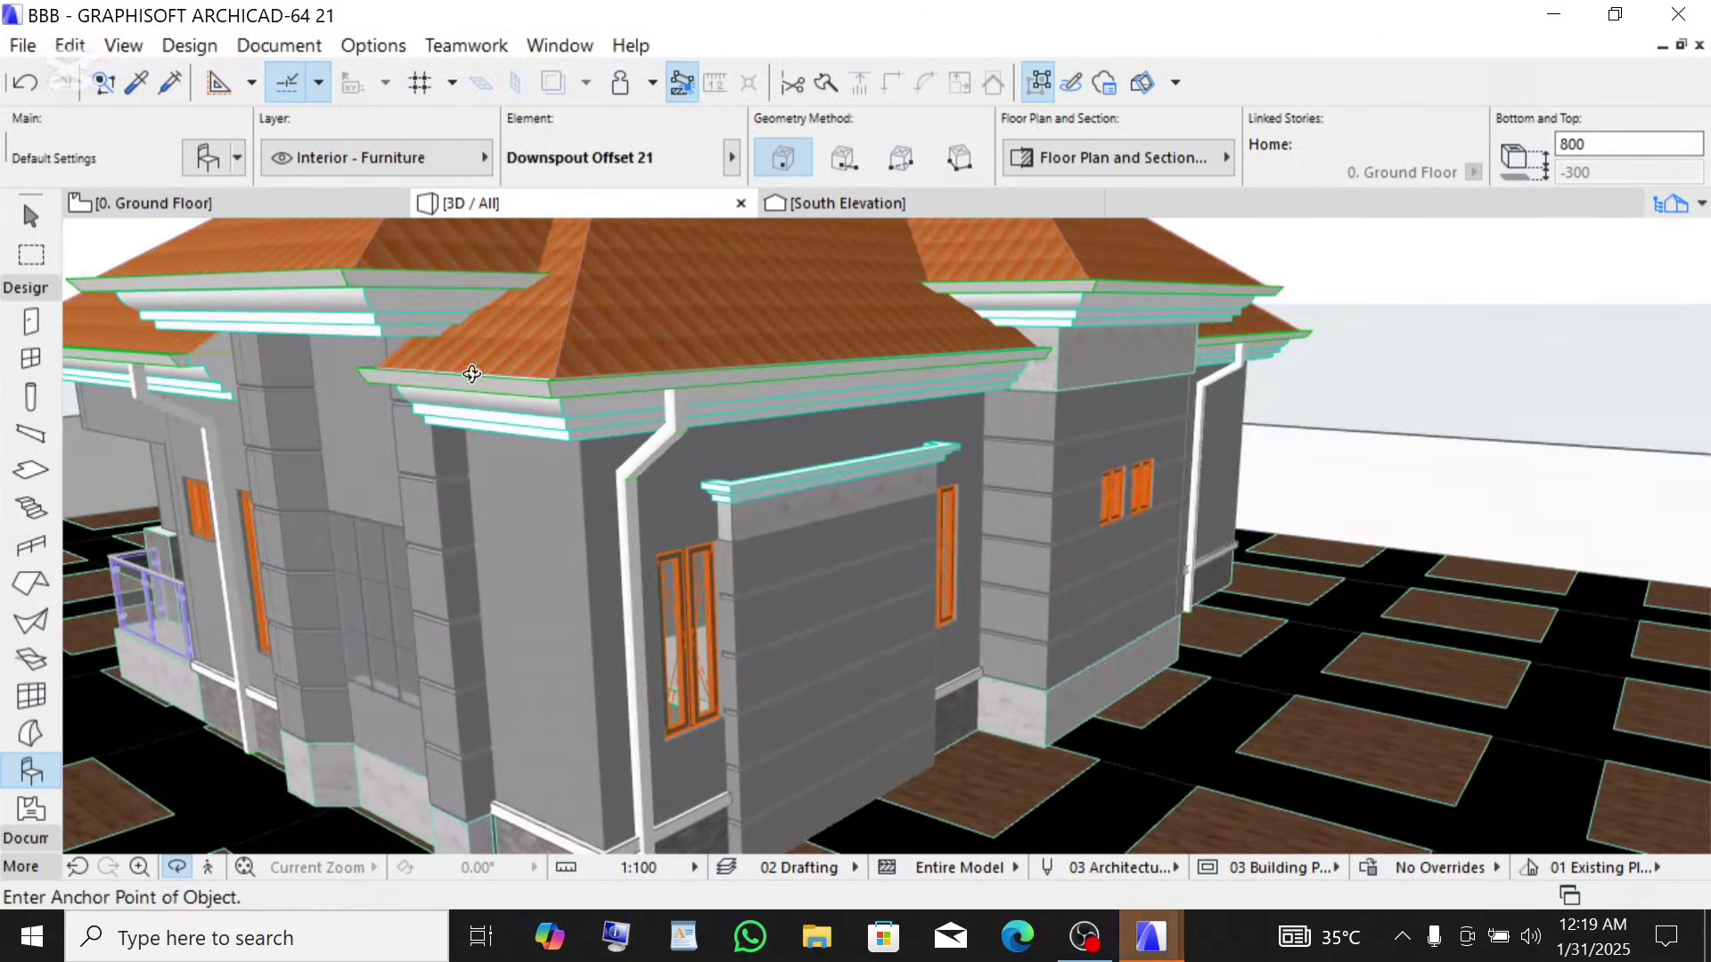
pyautogui.keyDown('shift'); pyautogui.moveTo(646, 422); pyautogui.dragTo(672, 418, button='middle'); pyautogui.keyUp('shift')
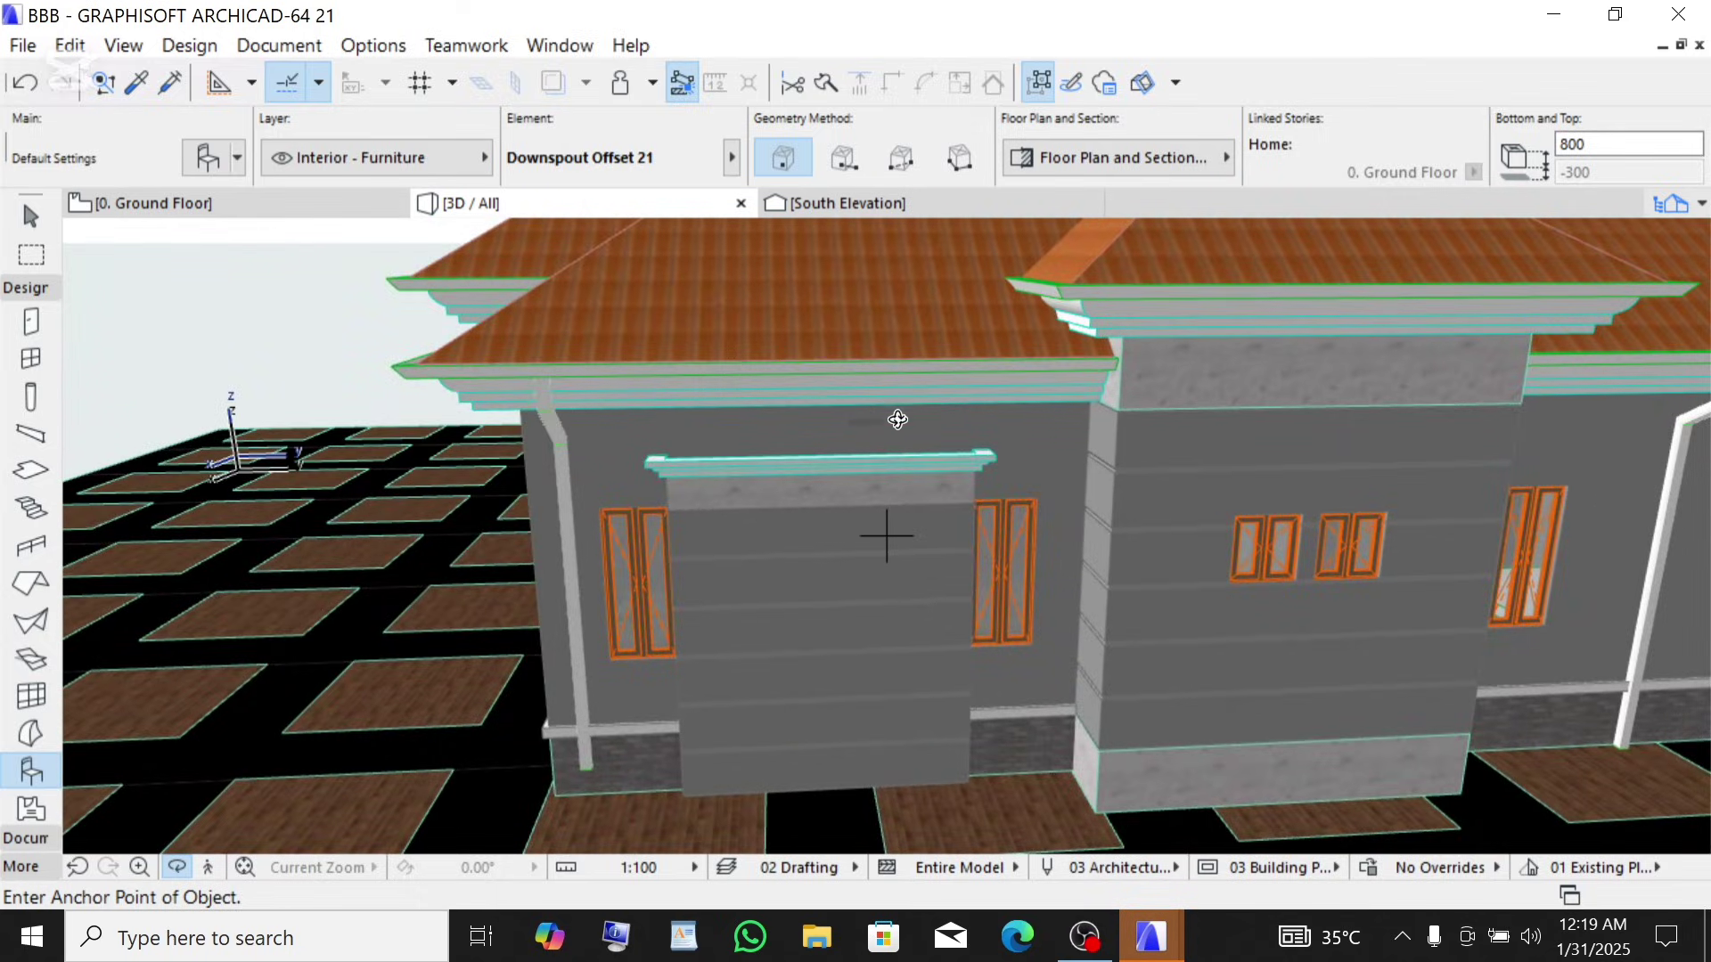
pyautogui.keyDown('shift'); pyautogui.moveTo(415, 481); pyautogui.dragTo(564, 483, button='middle'); pyautogui.keyUp('shift')
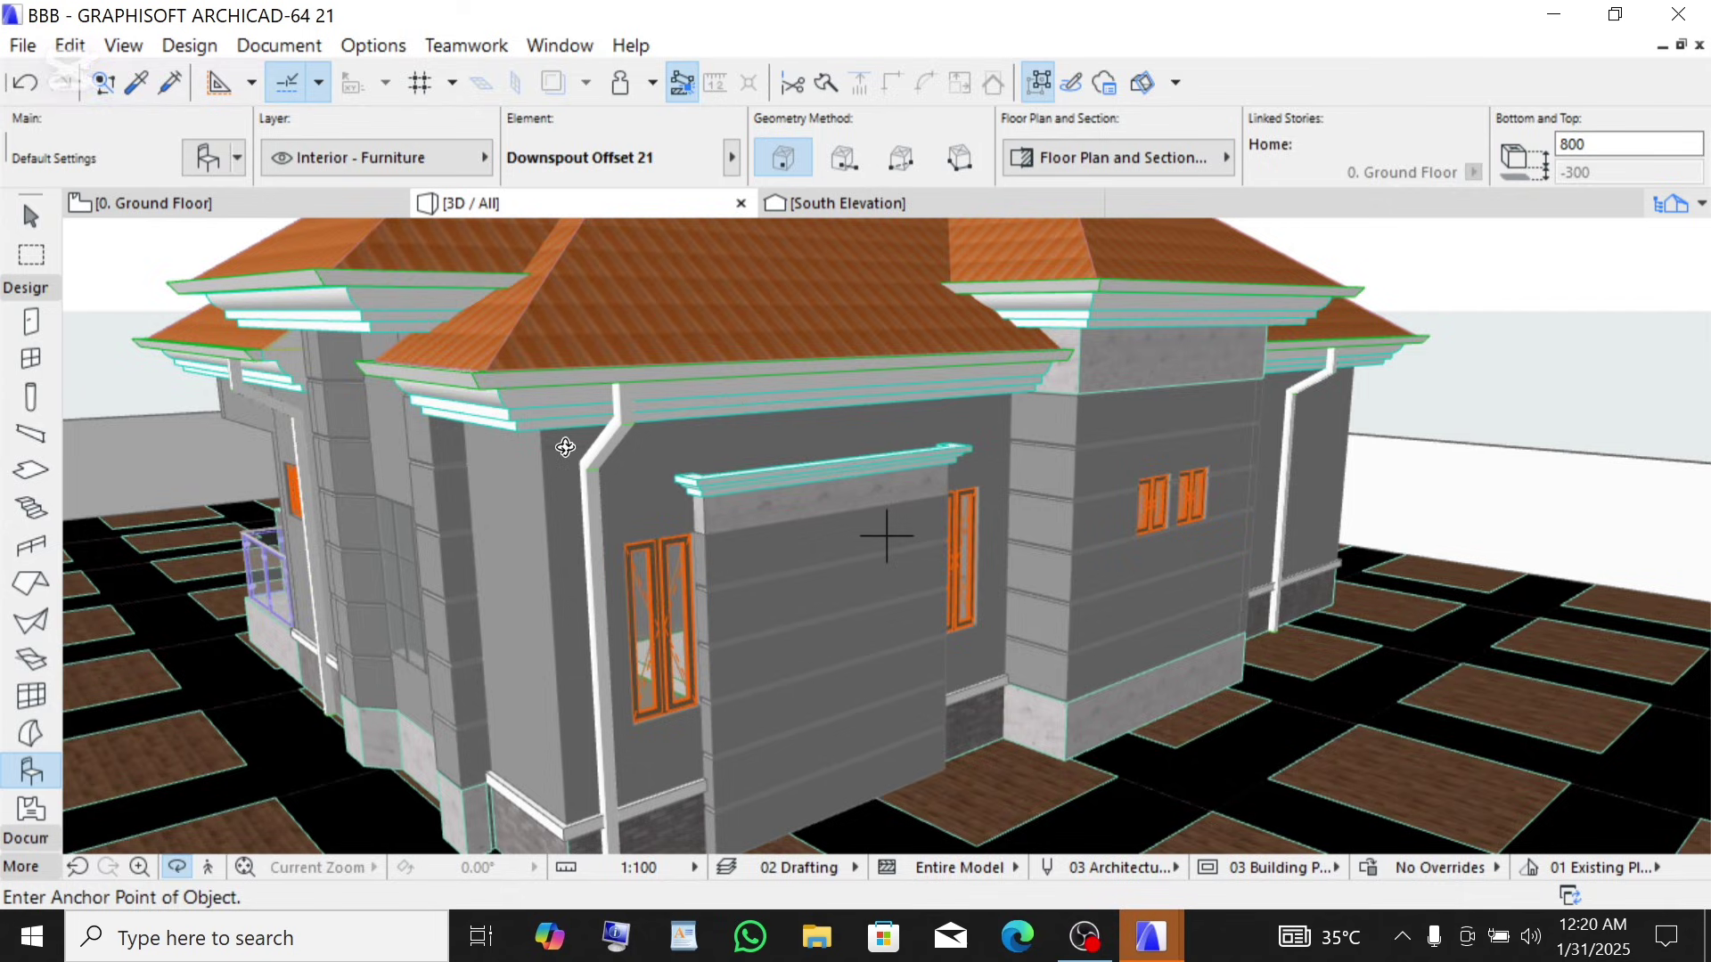
# - On the ground floor plan, copy the bedroom corner's downspout offset about 4344 at 90° along the outer wall, beyond the second window
pyautogui.click(134, 204)
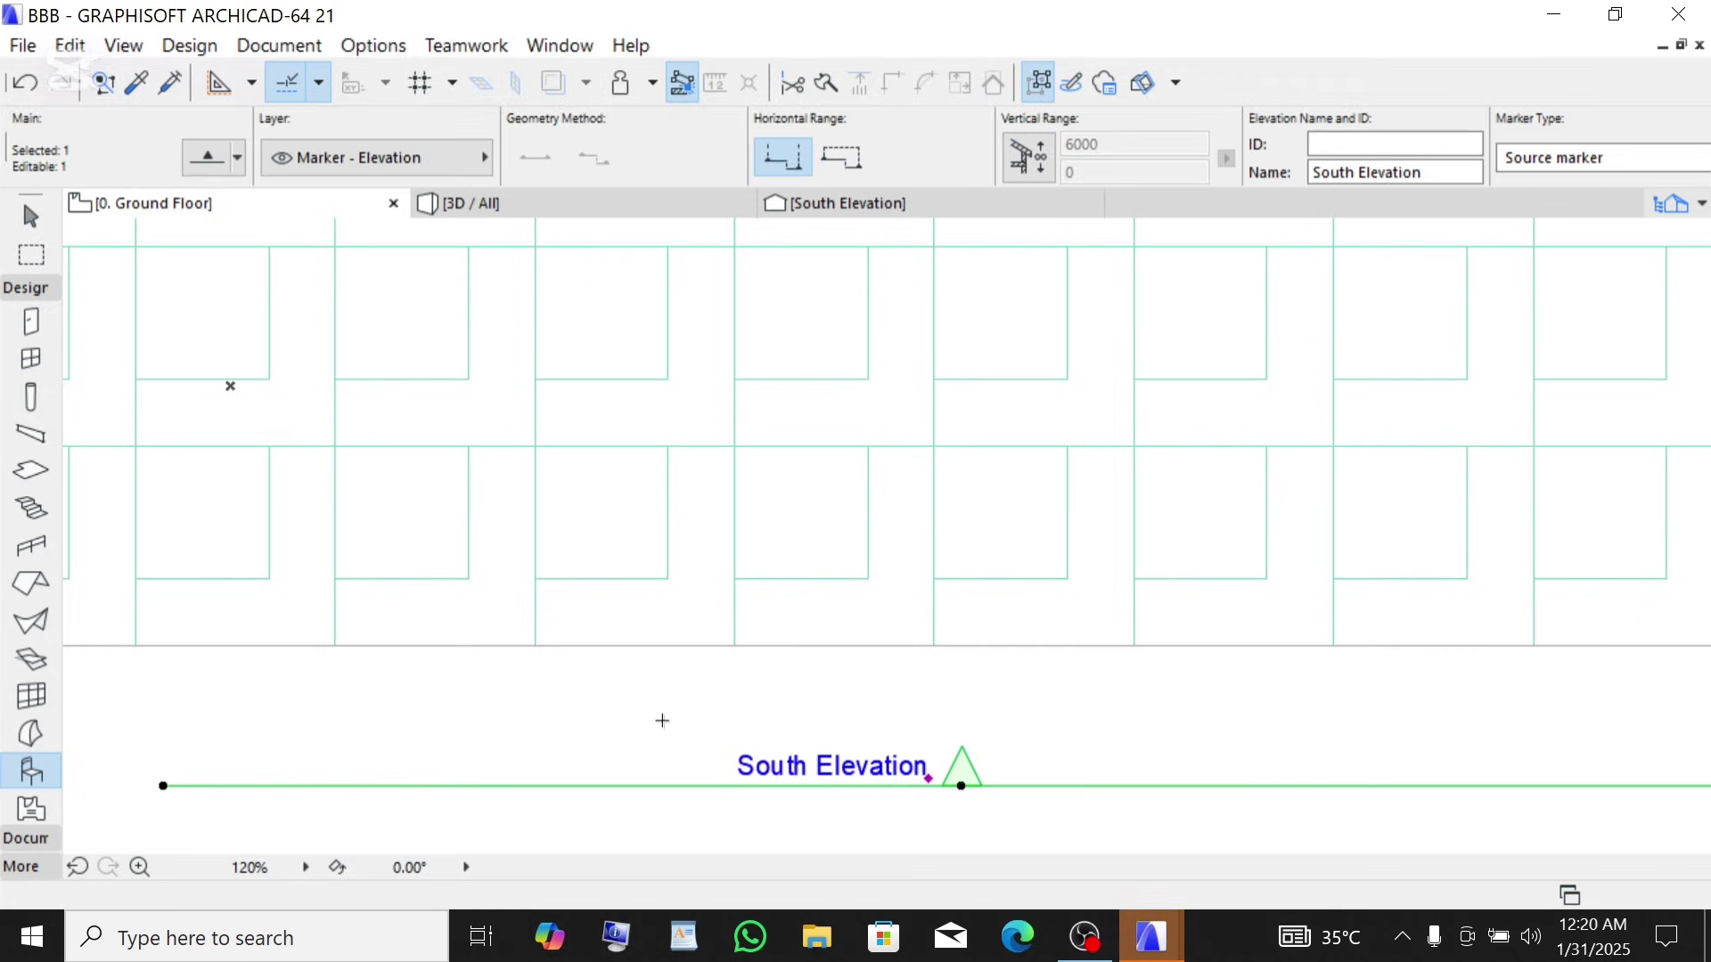
pyautogui.scroll(-3, 722, 736)
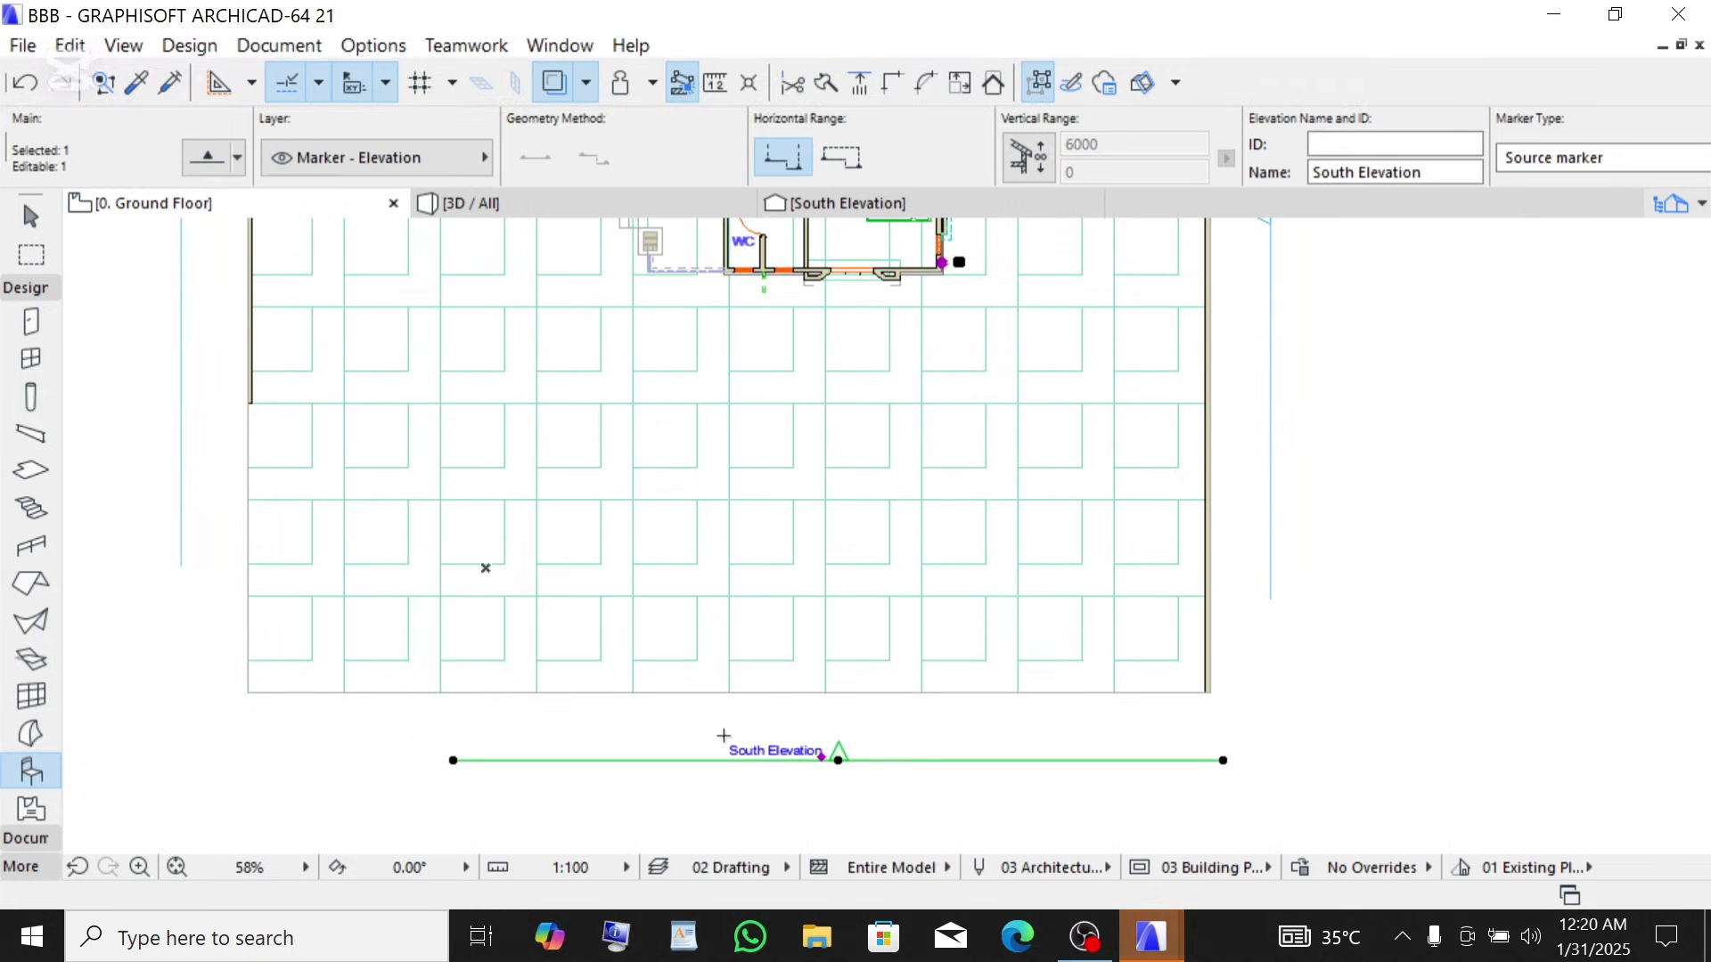
pyautogui.press('Escape')
pyautogui.press('Escape')
pyautogui.scroll(8, 948, 800)
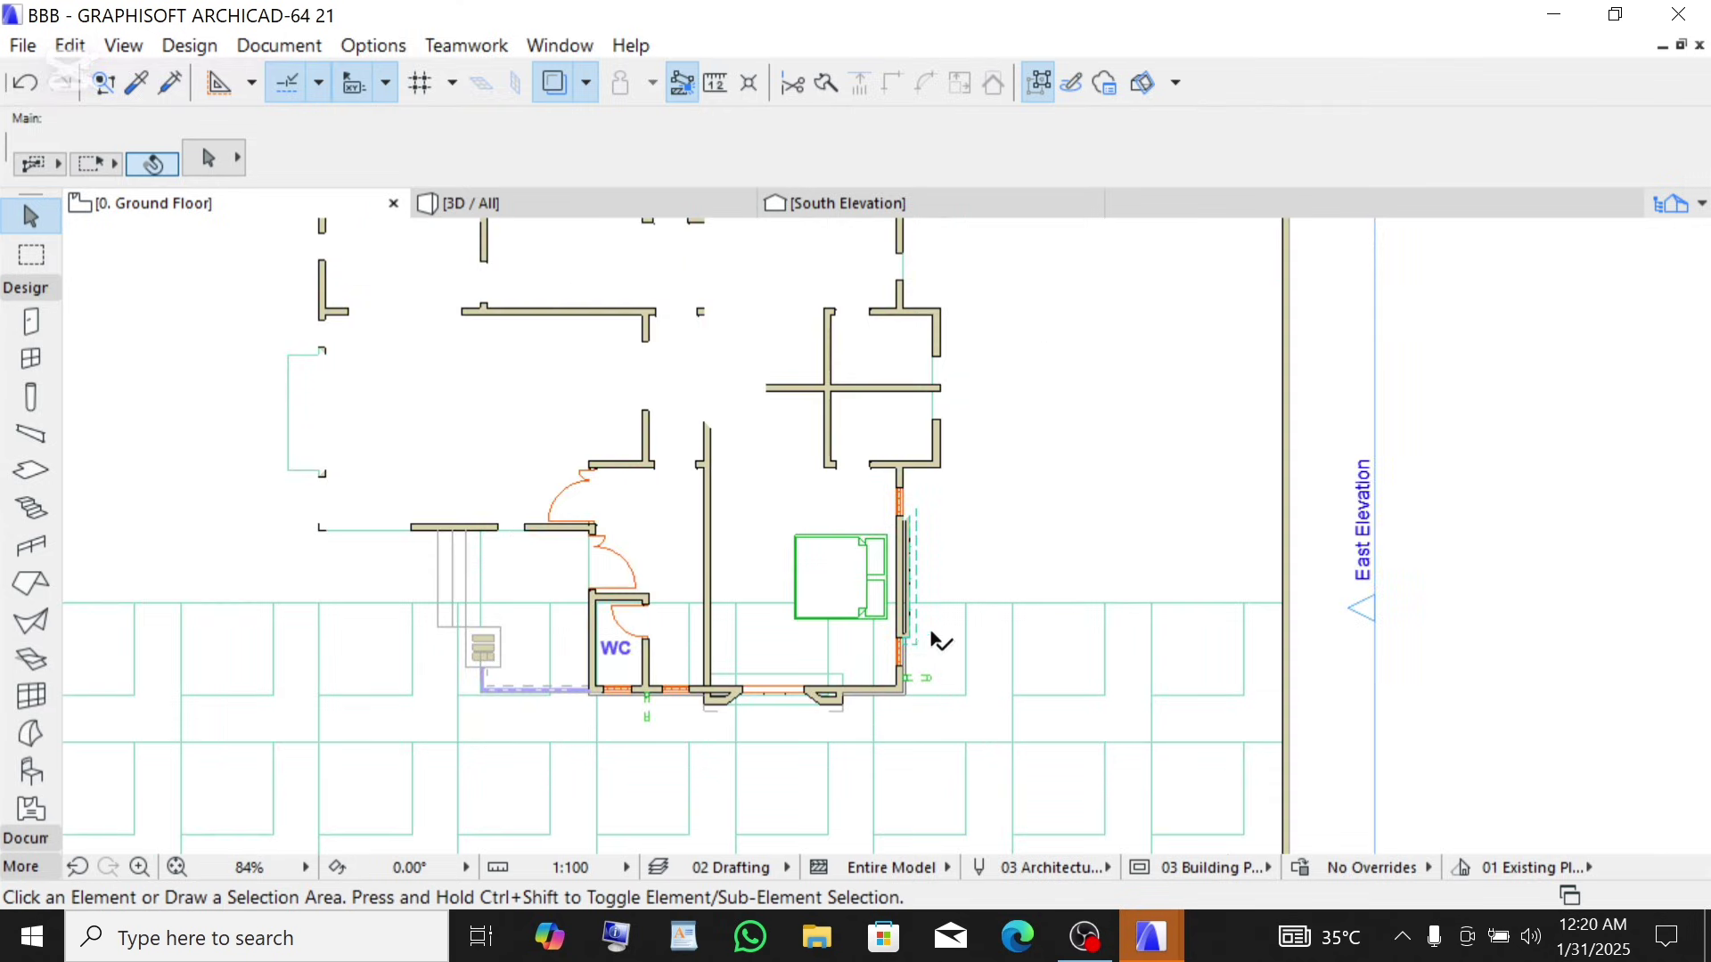
pyautogui.click(988, 710)
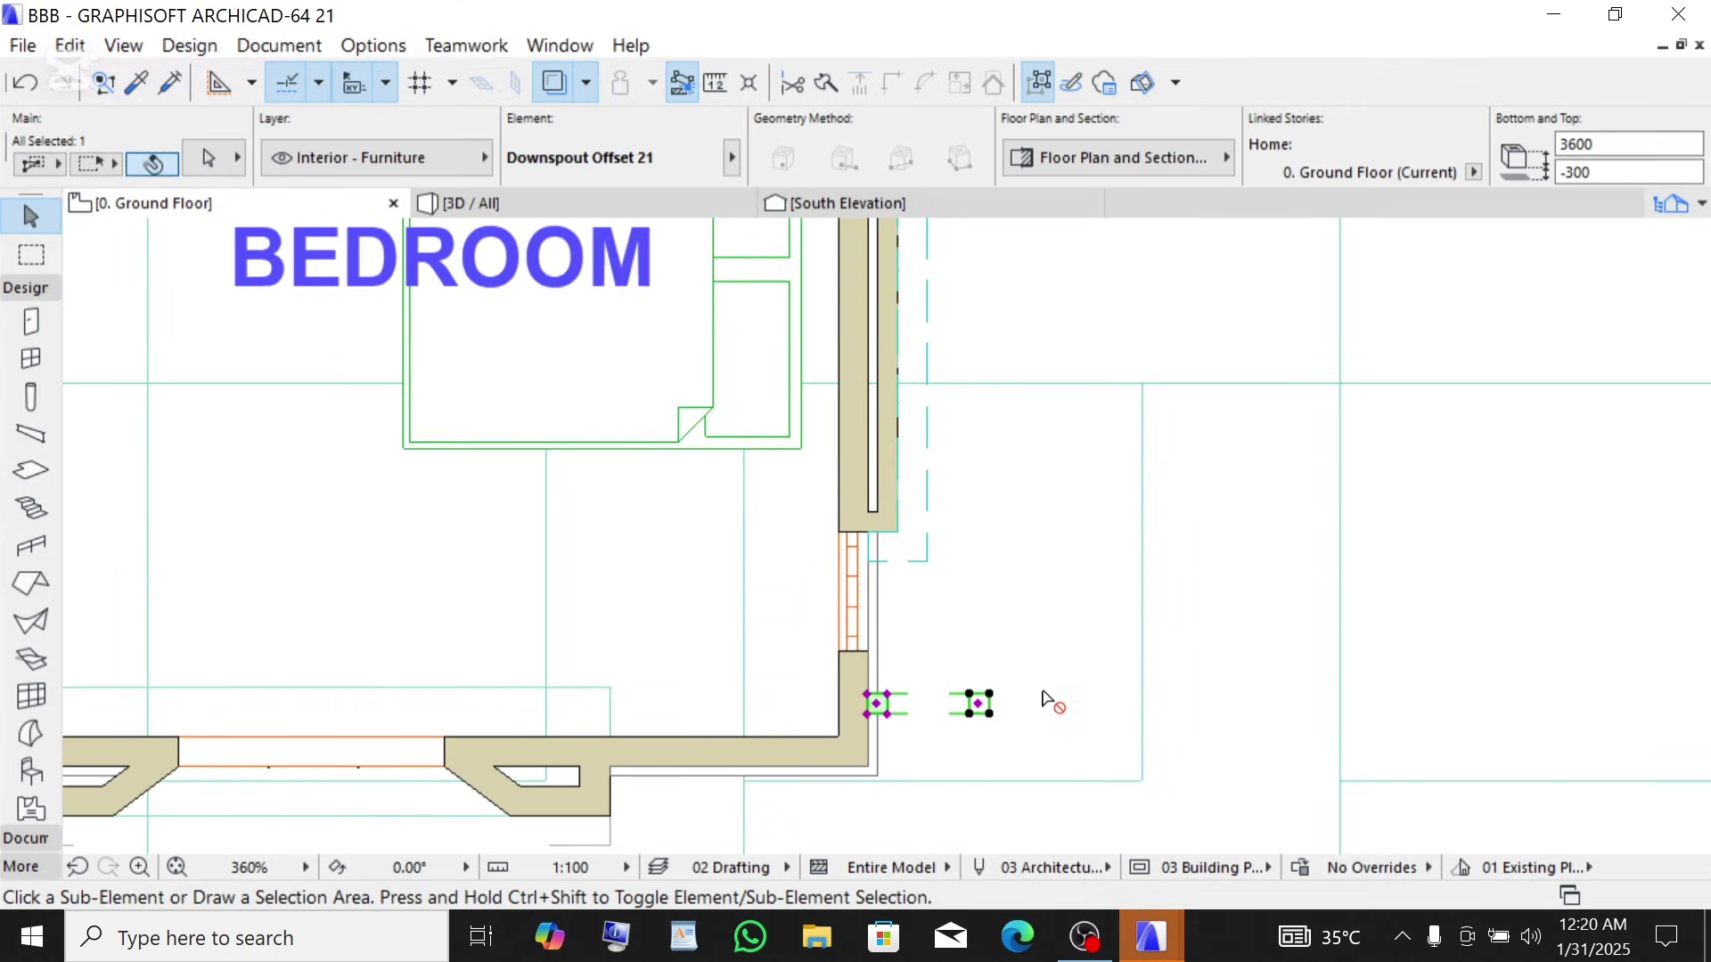
pyautogui.hotkey('ctrl', 'shift', 'd')
pyautogui.scroll(2, 918, 682)
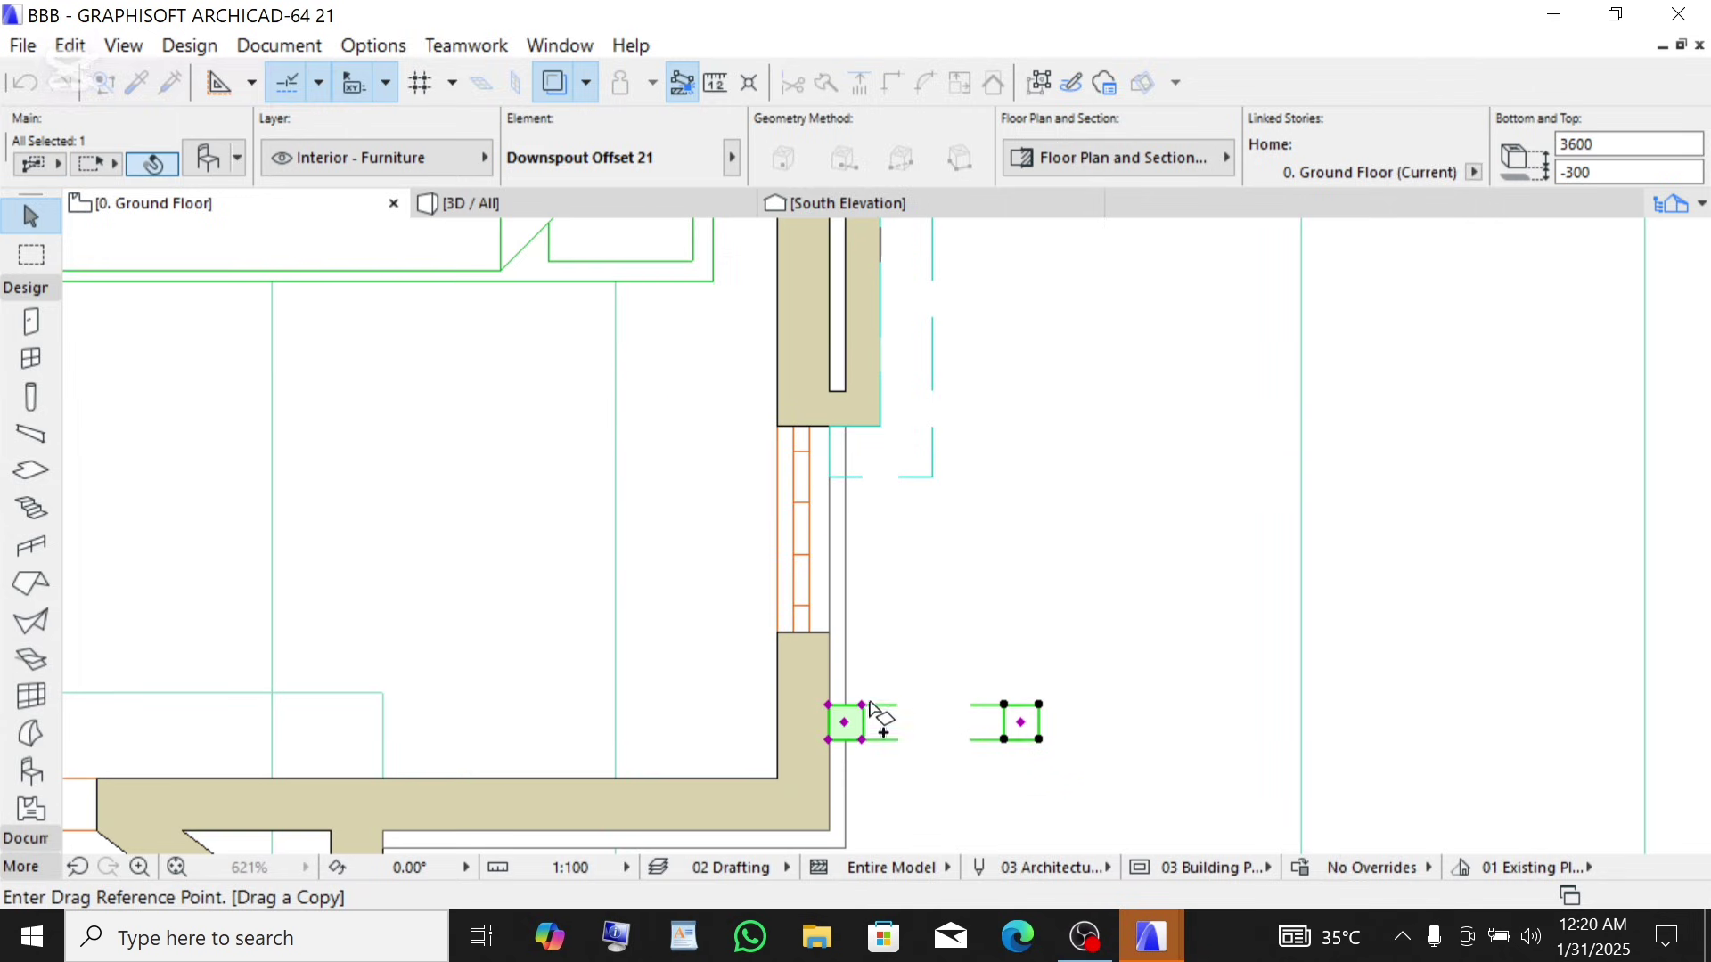
pyautogui.click(828, 707)
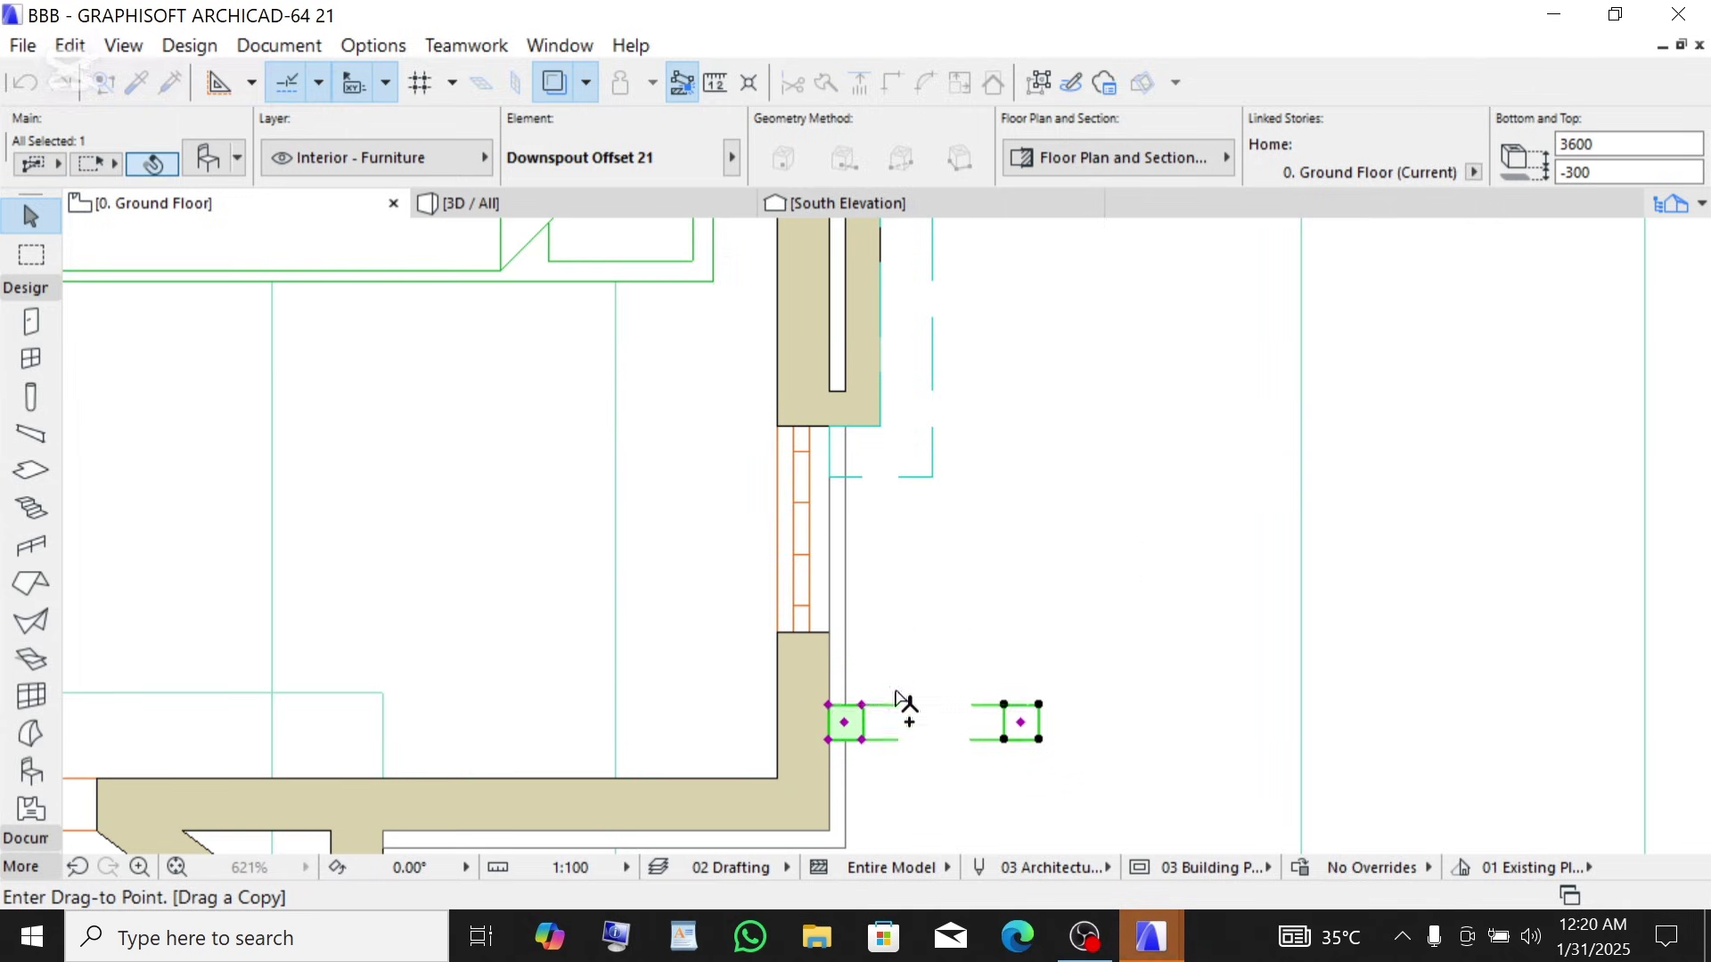
pyautogui.scroll(-4, 905, 713)
pyautogui.scroll(3, 909, 748)
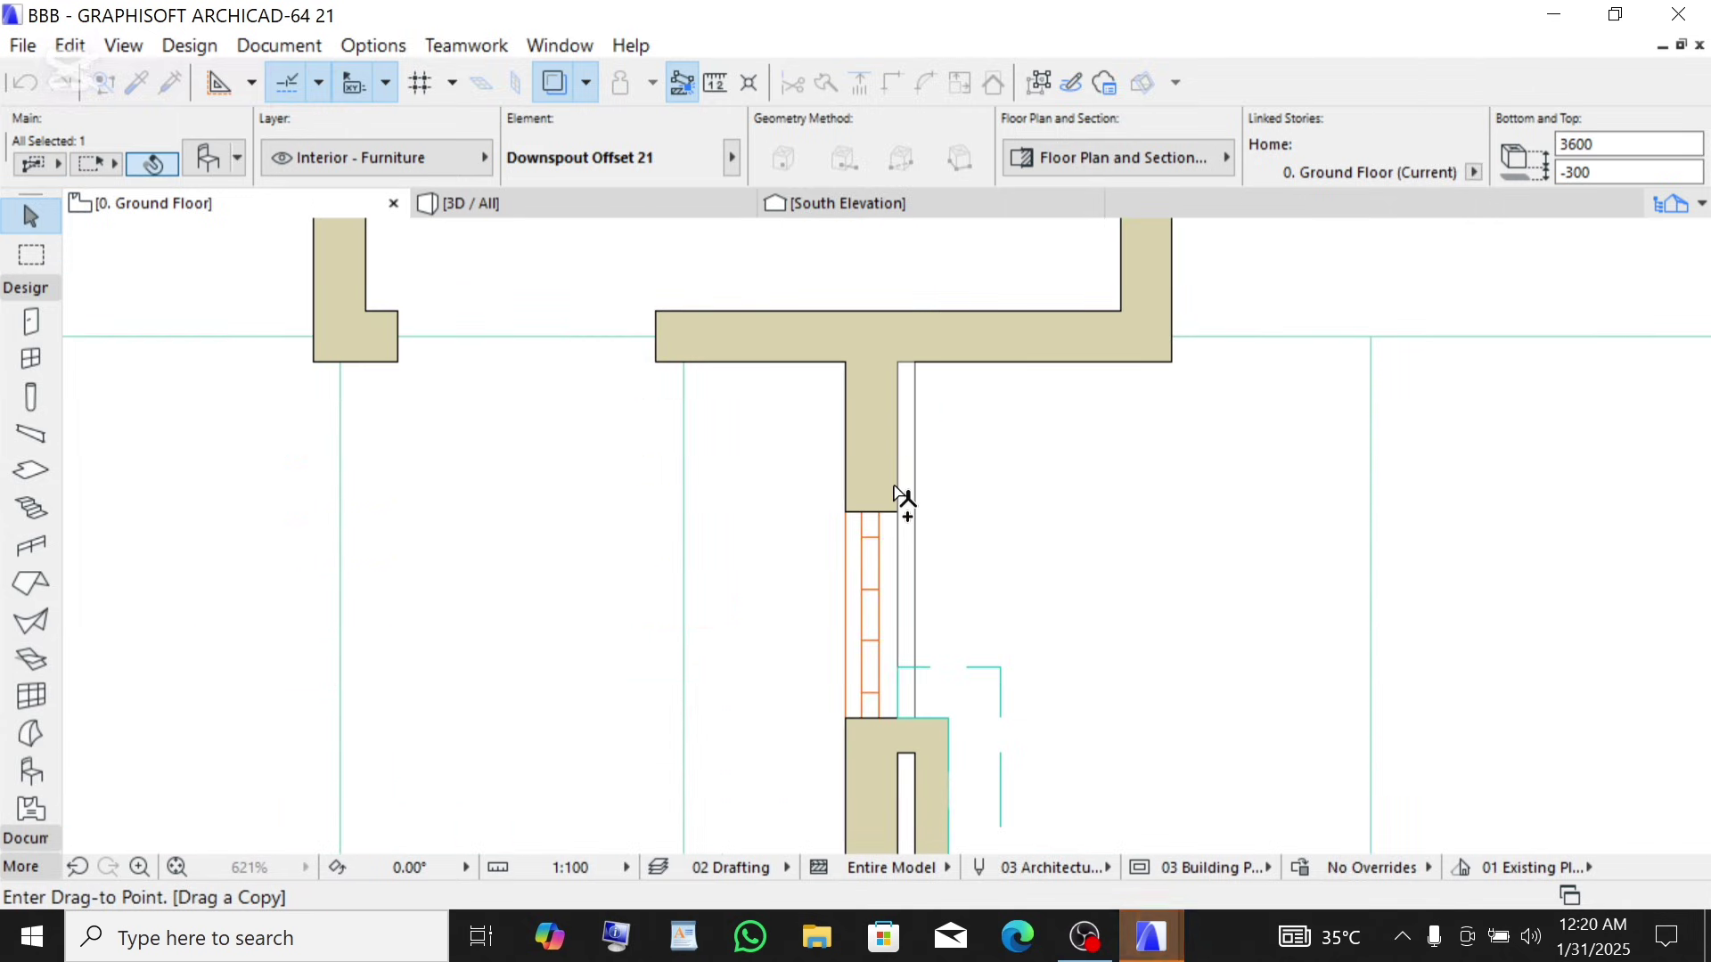
pyautogui.scroll(2, 898, 496)
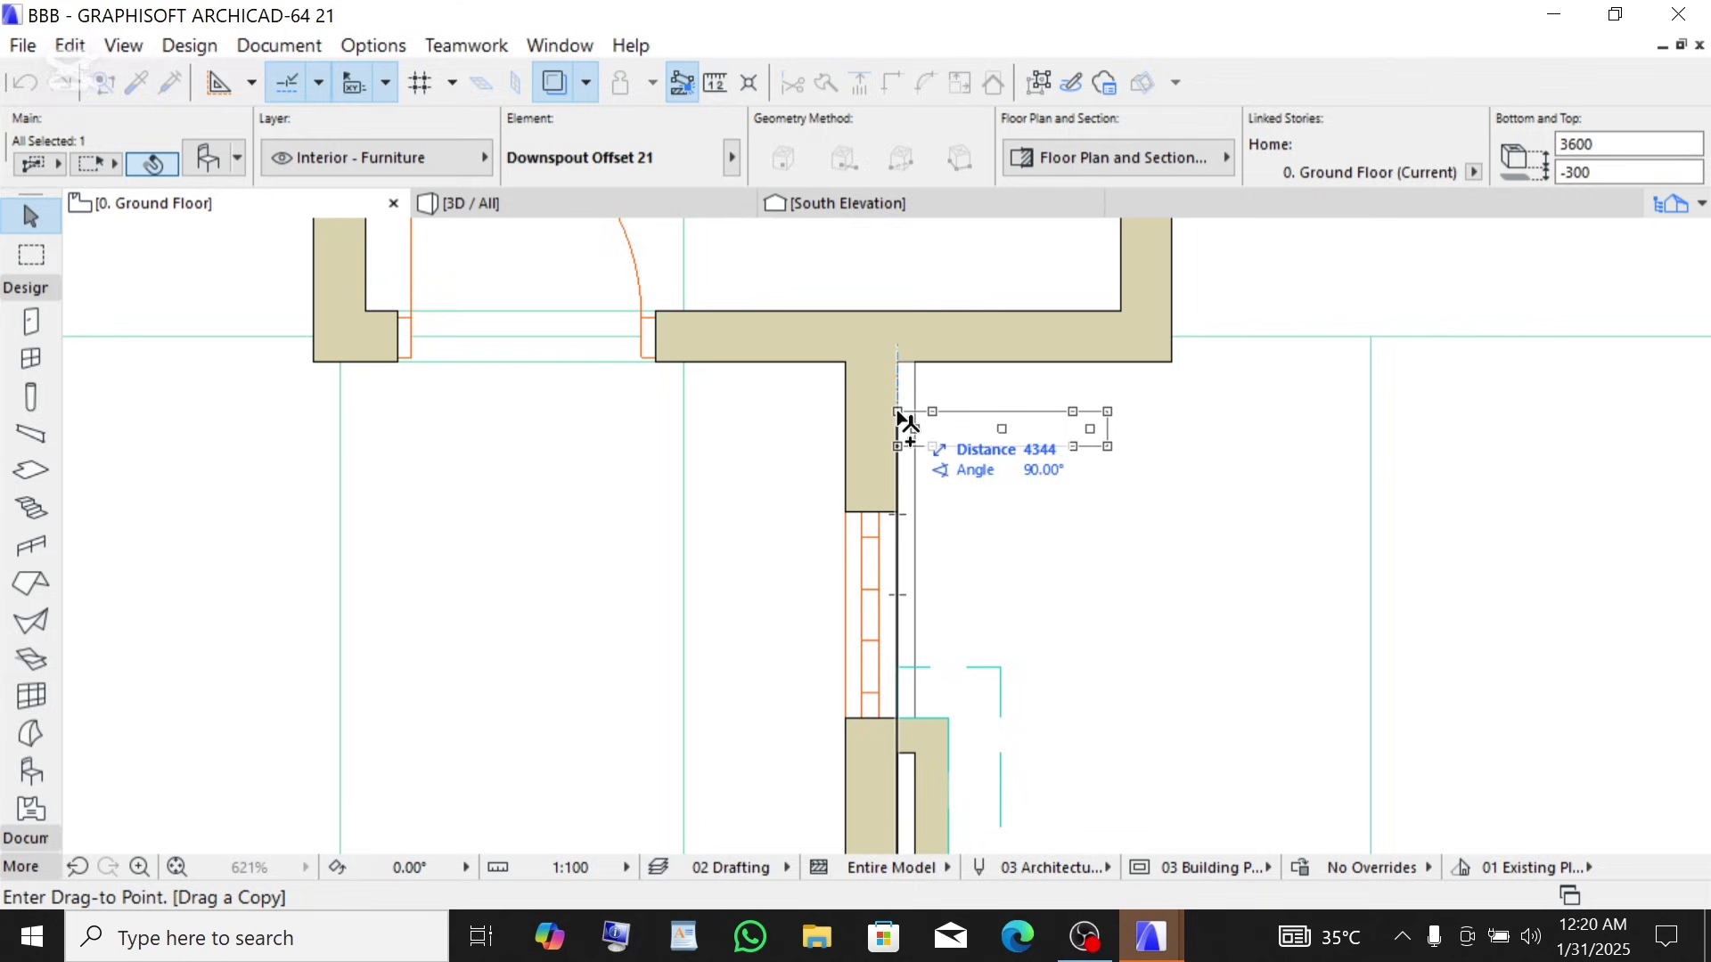
pyautogui.click(898, 415)
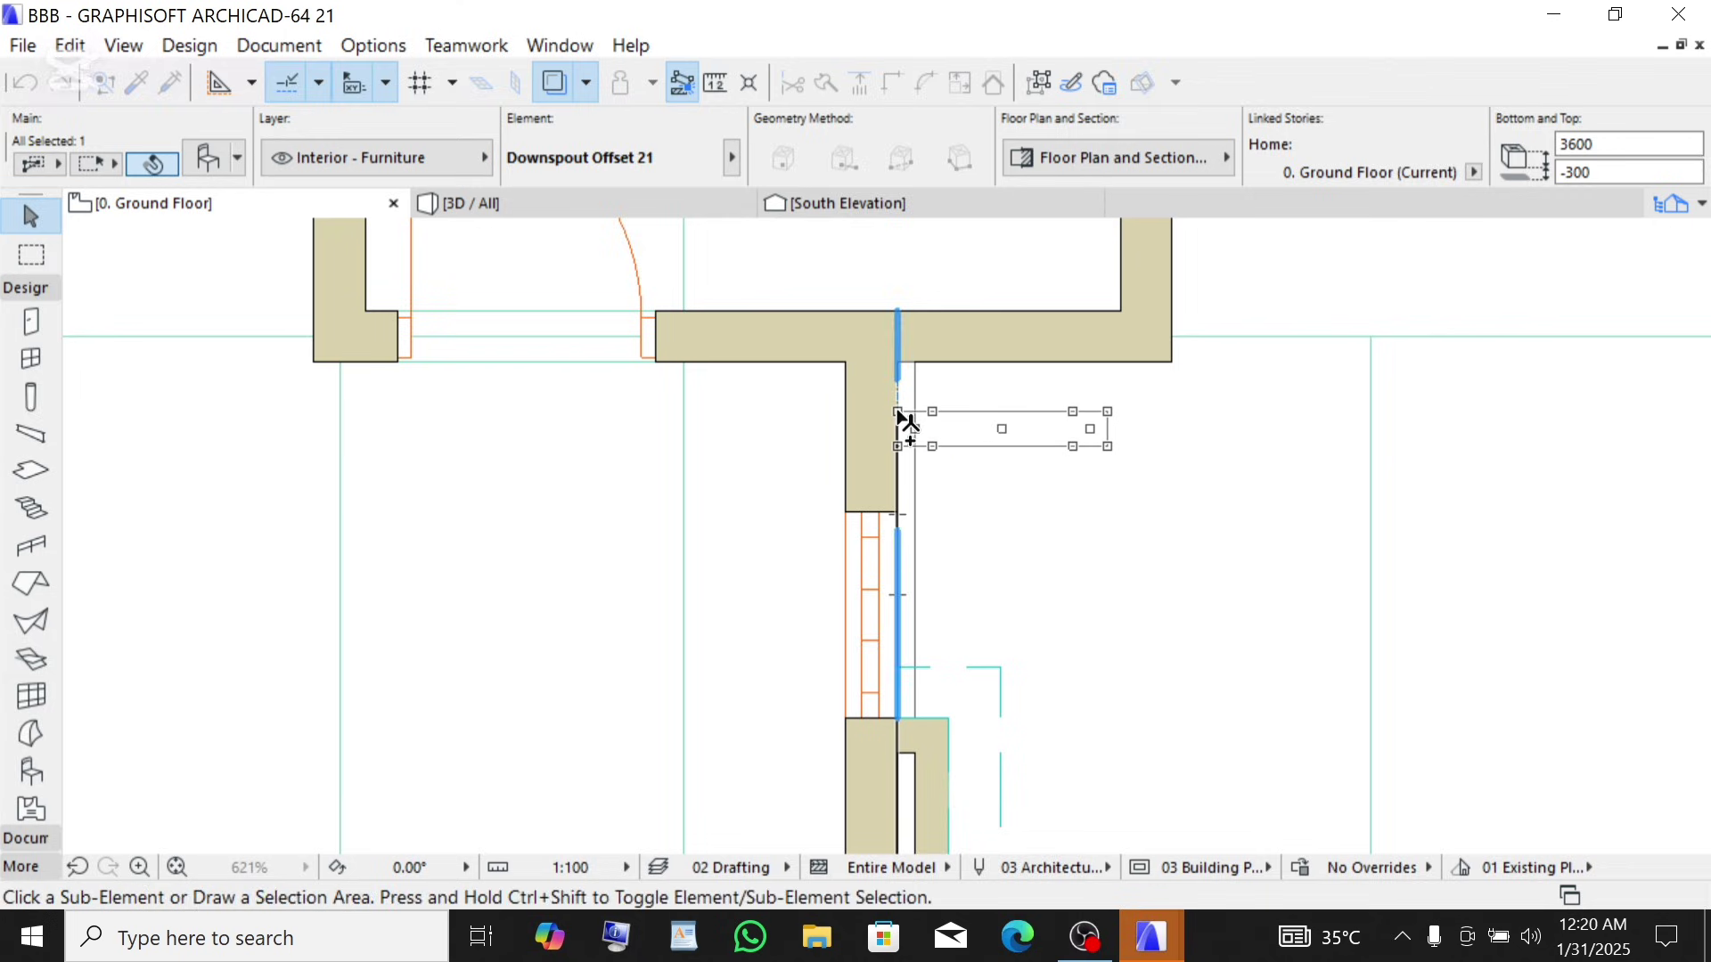
# - Examine both downspouts on the bedroom's outer wall in 3D, along with the eaves and the whole house
pyautogui.click(518, 205)
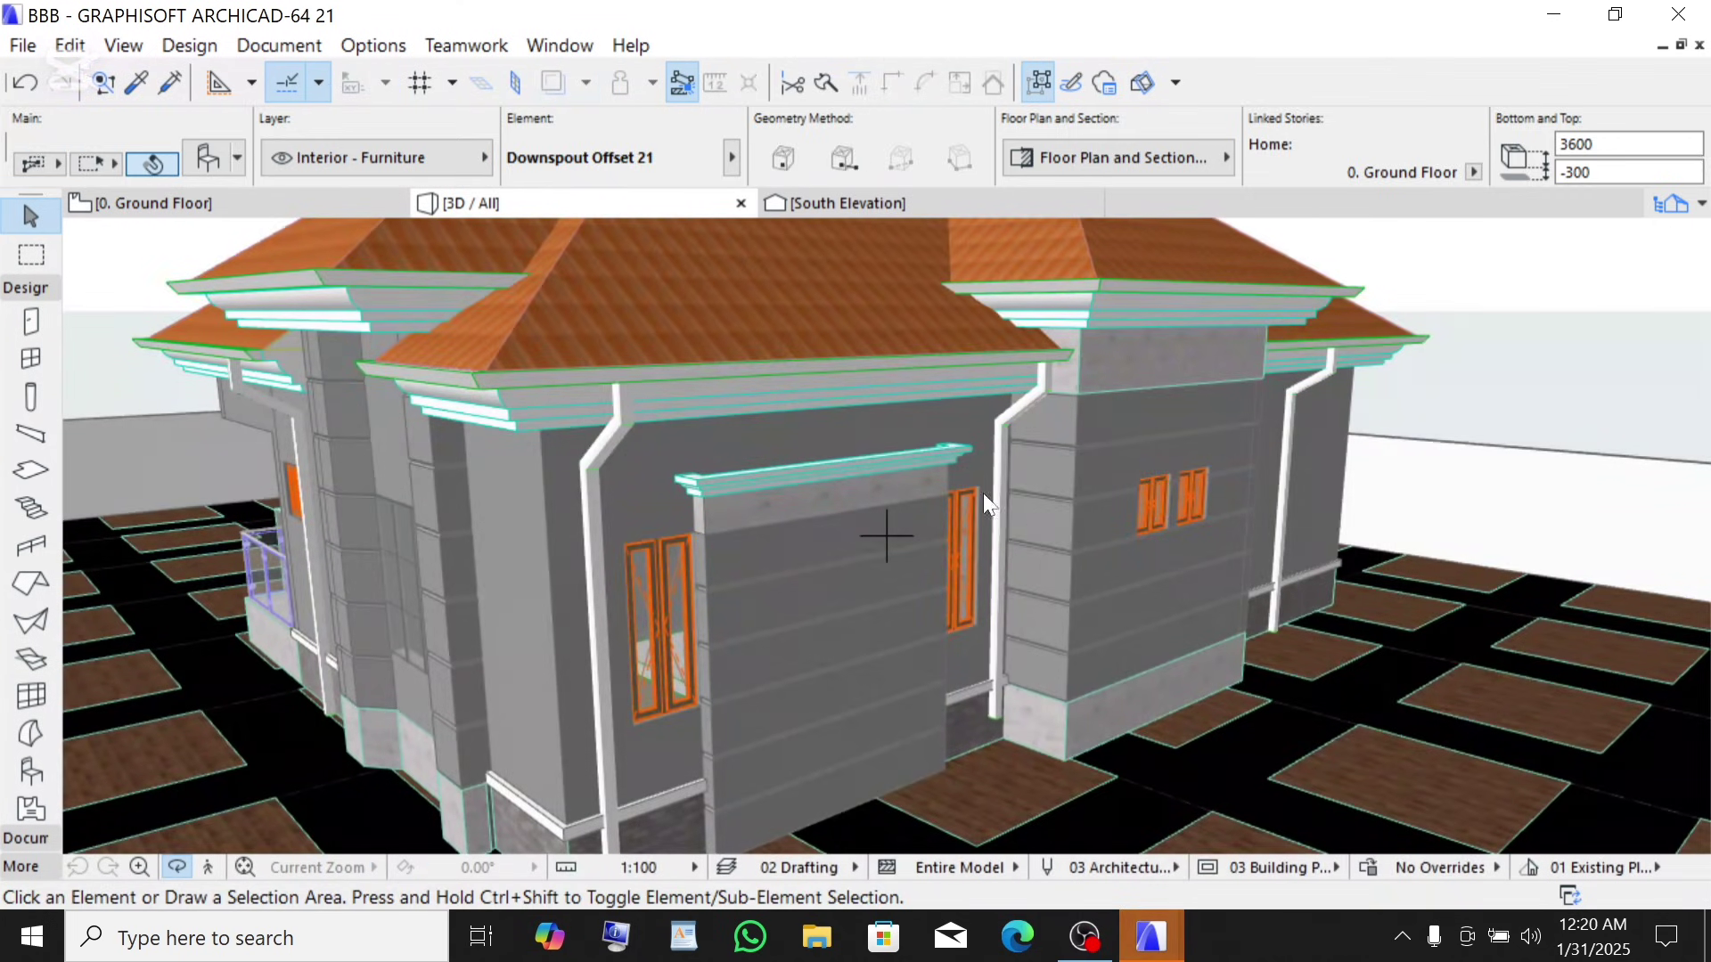
pyautogui.keyDown('shift'); pyautogui.moveTo(1015, 557); pyautogui.dragTo(951, 531, button='middle'); pyautogui.keyUp('shift')
pyautogui.keyDown('shift'); pyautogui.moveTo(814, 572); pyautogui.dragTo(653, 682, button='middle'); pyautogui.keyUp('shift')
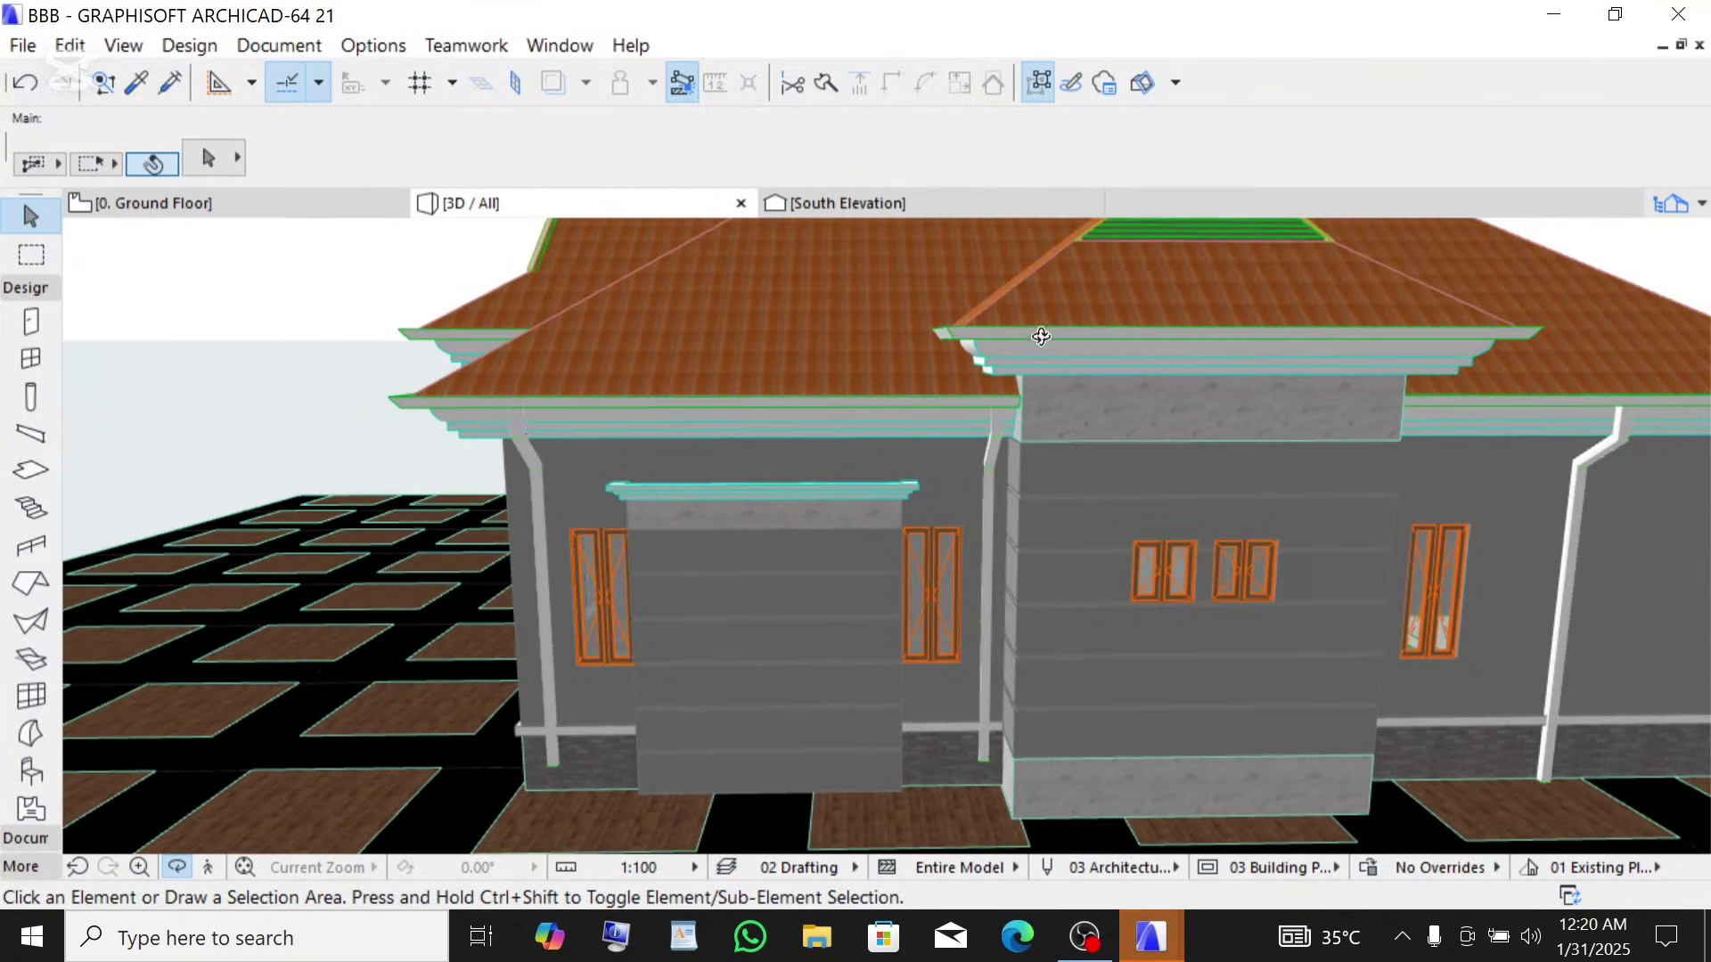
pyautogui.keyDown('shift'); pyautogui.moveTo(1041, 336); pyautogui.dragTo(1037, 534, button='middle'); pyautogui.keyUp('shift')
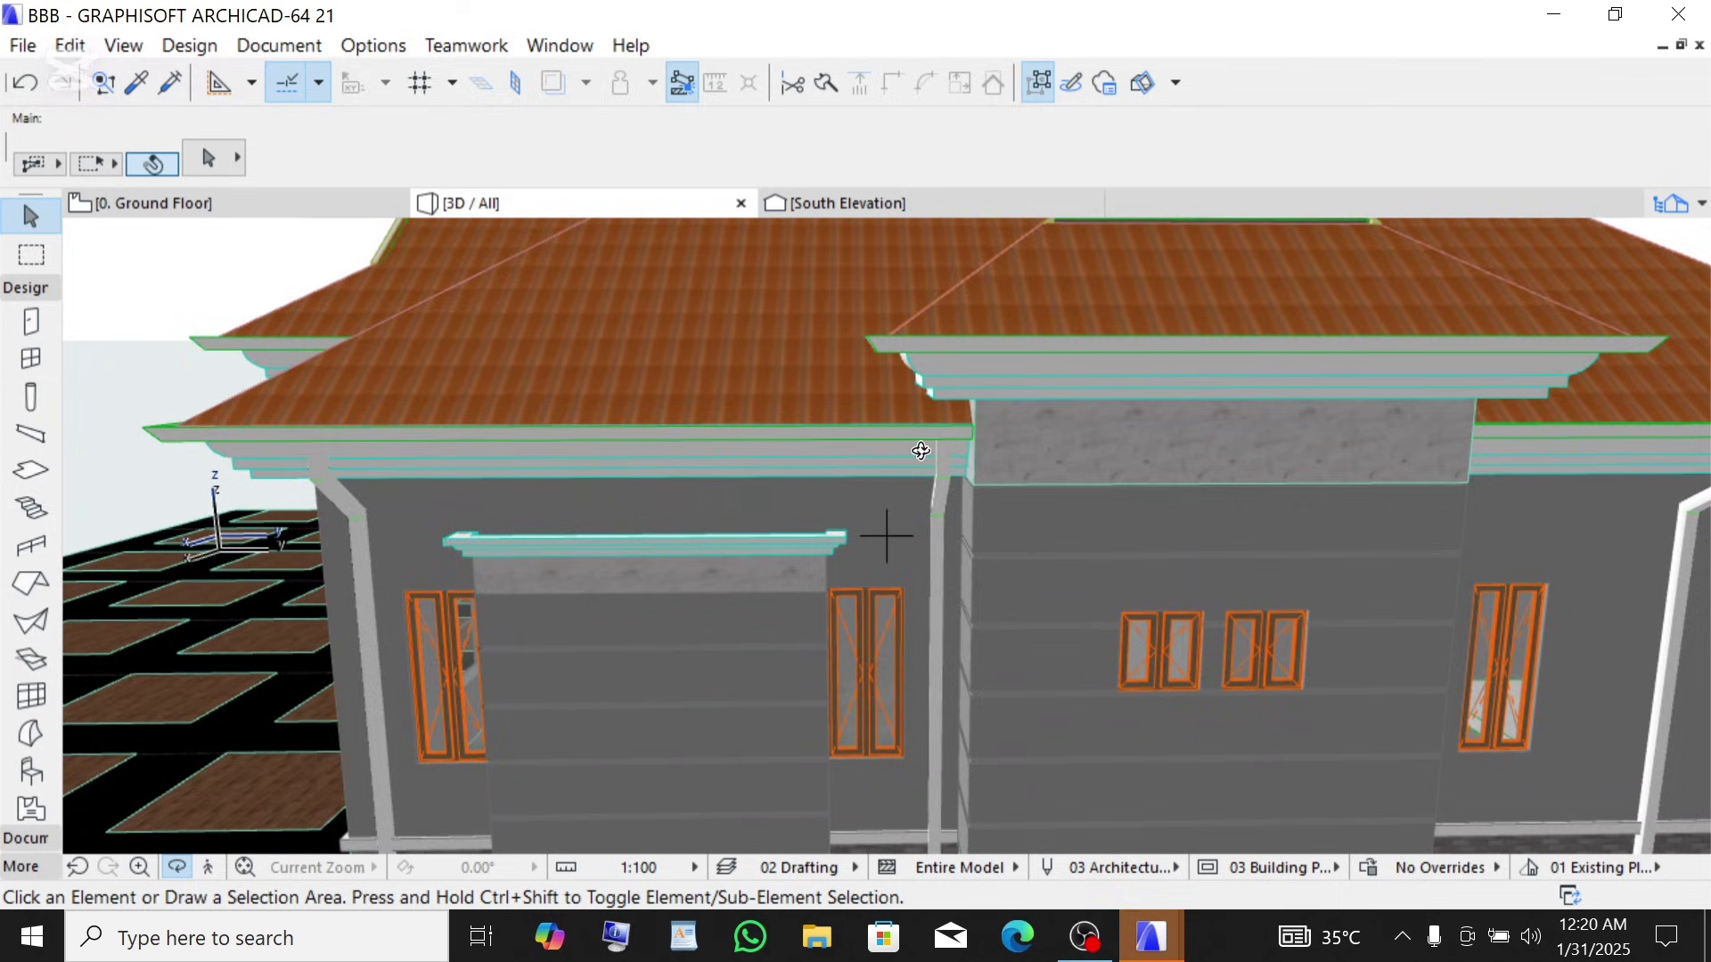
pyautogui.keyDown('shift'); pyautogui.moveTo(955, 440); pyautogui.dragTo(1137, 353, button='middle'); pyautogui.keyUp('shift')
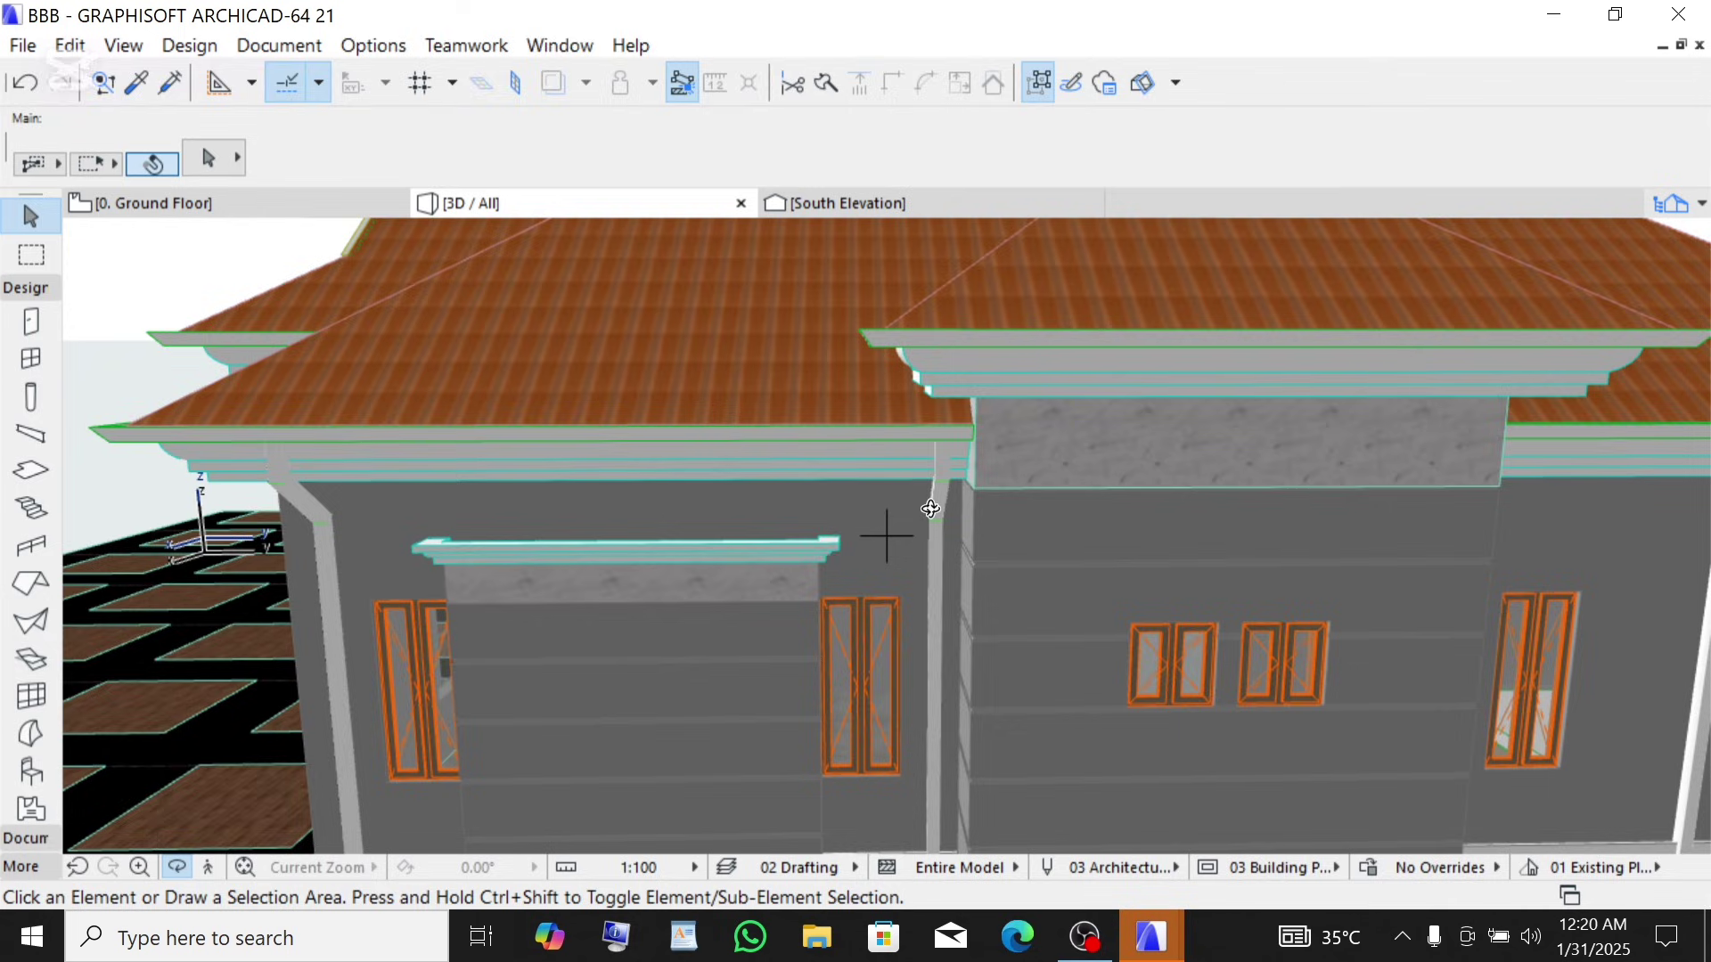
pyautogui.moveTo(940, 541); pyautogui.dragTo(933, 506)
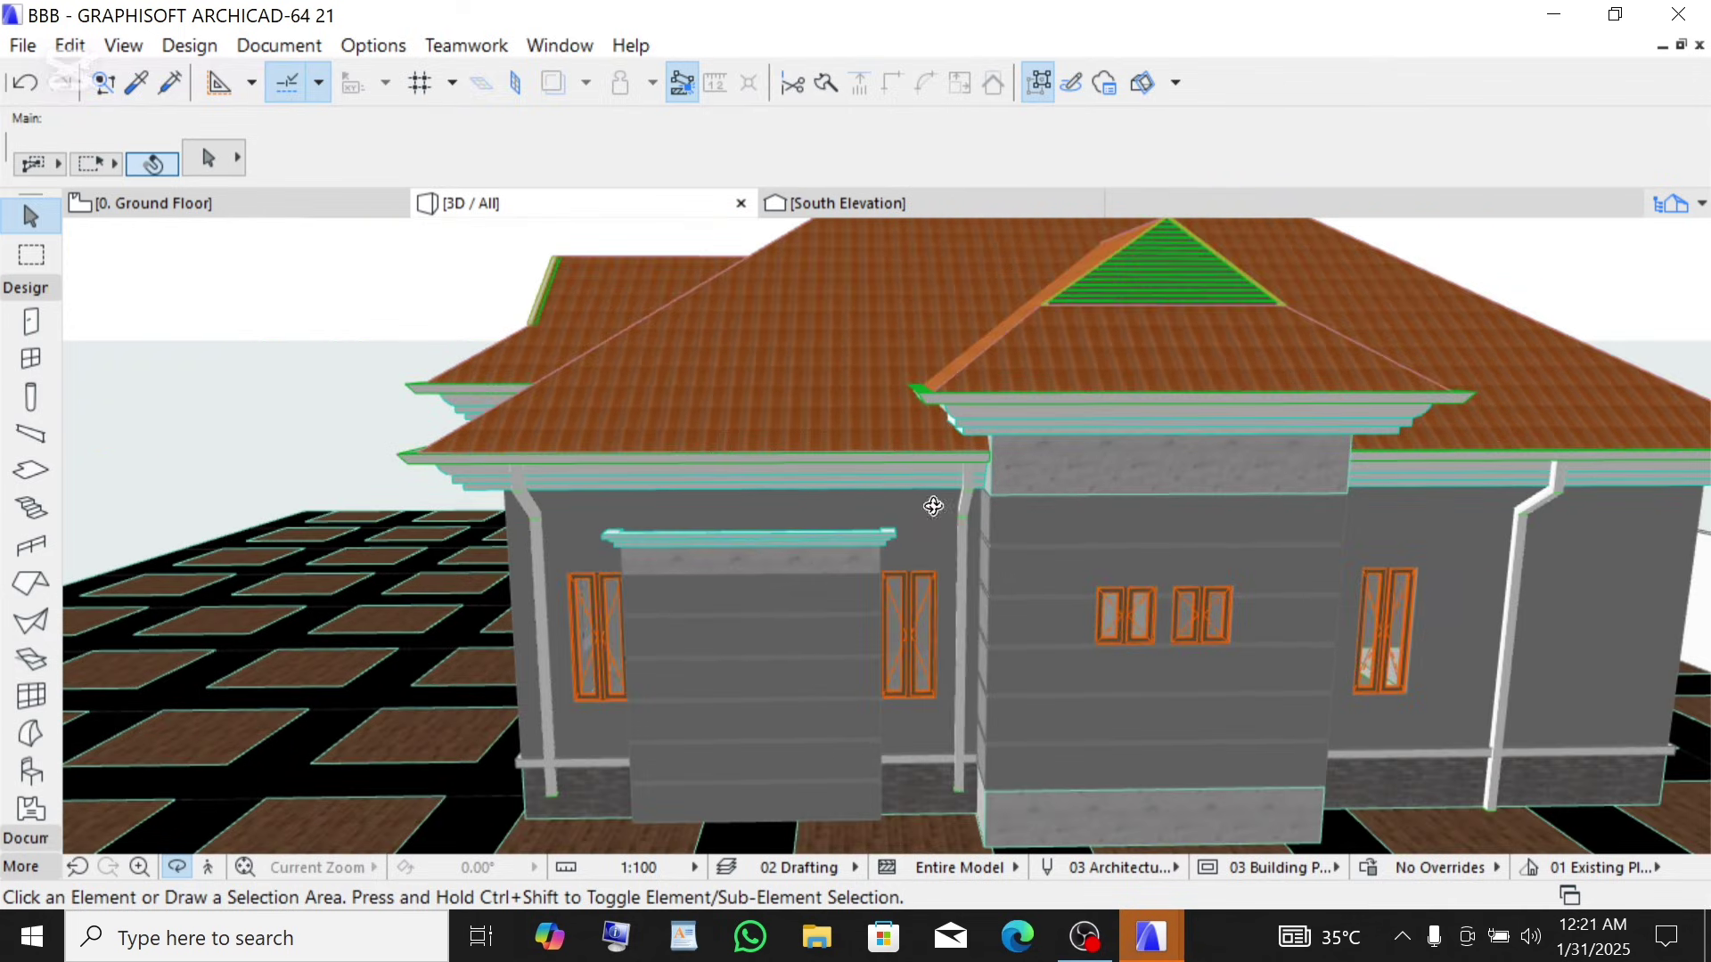
pyautogui.moveTo(554, 496); pyautogui.dragTo(823, 494)
pyautogui.moveTo(856, 320); pyautogui.dragTo(850, 459)
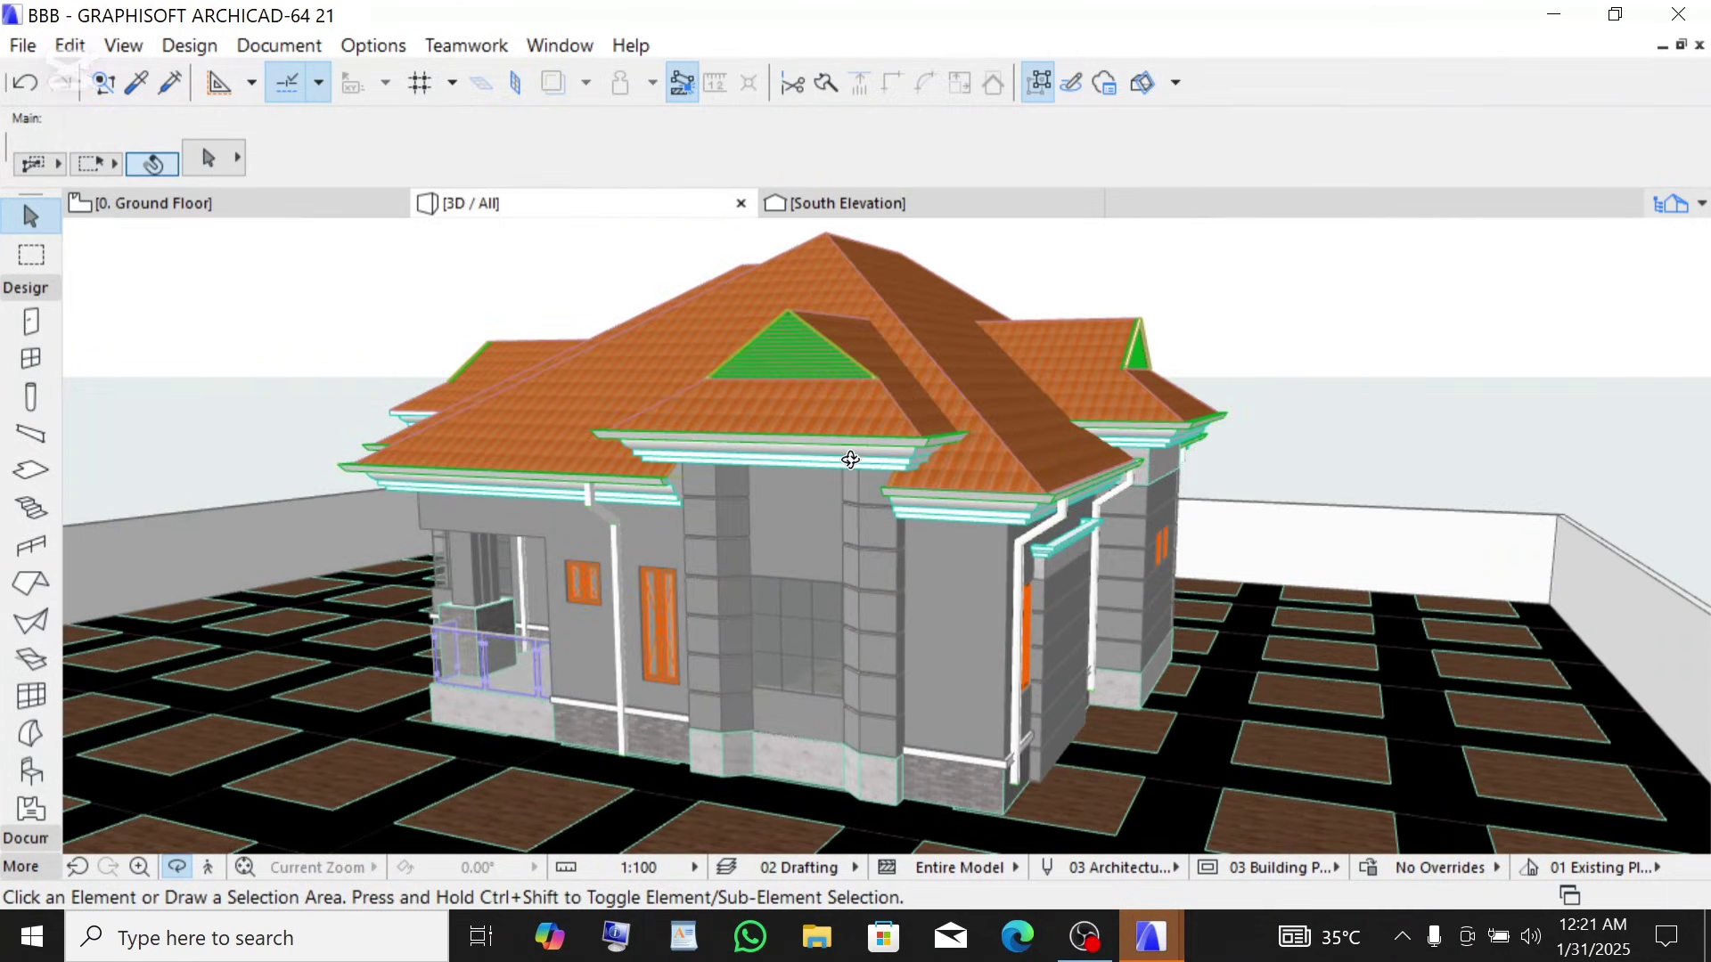
pyautogui.scroll(5, 850, 459)
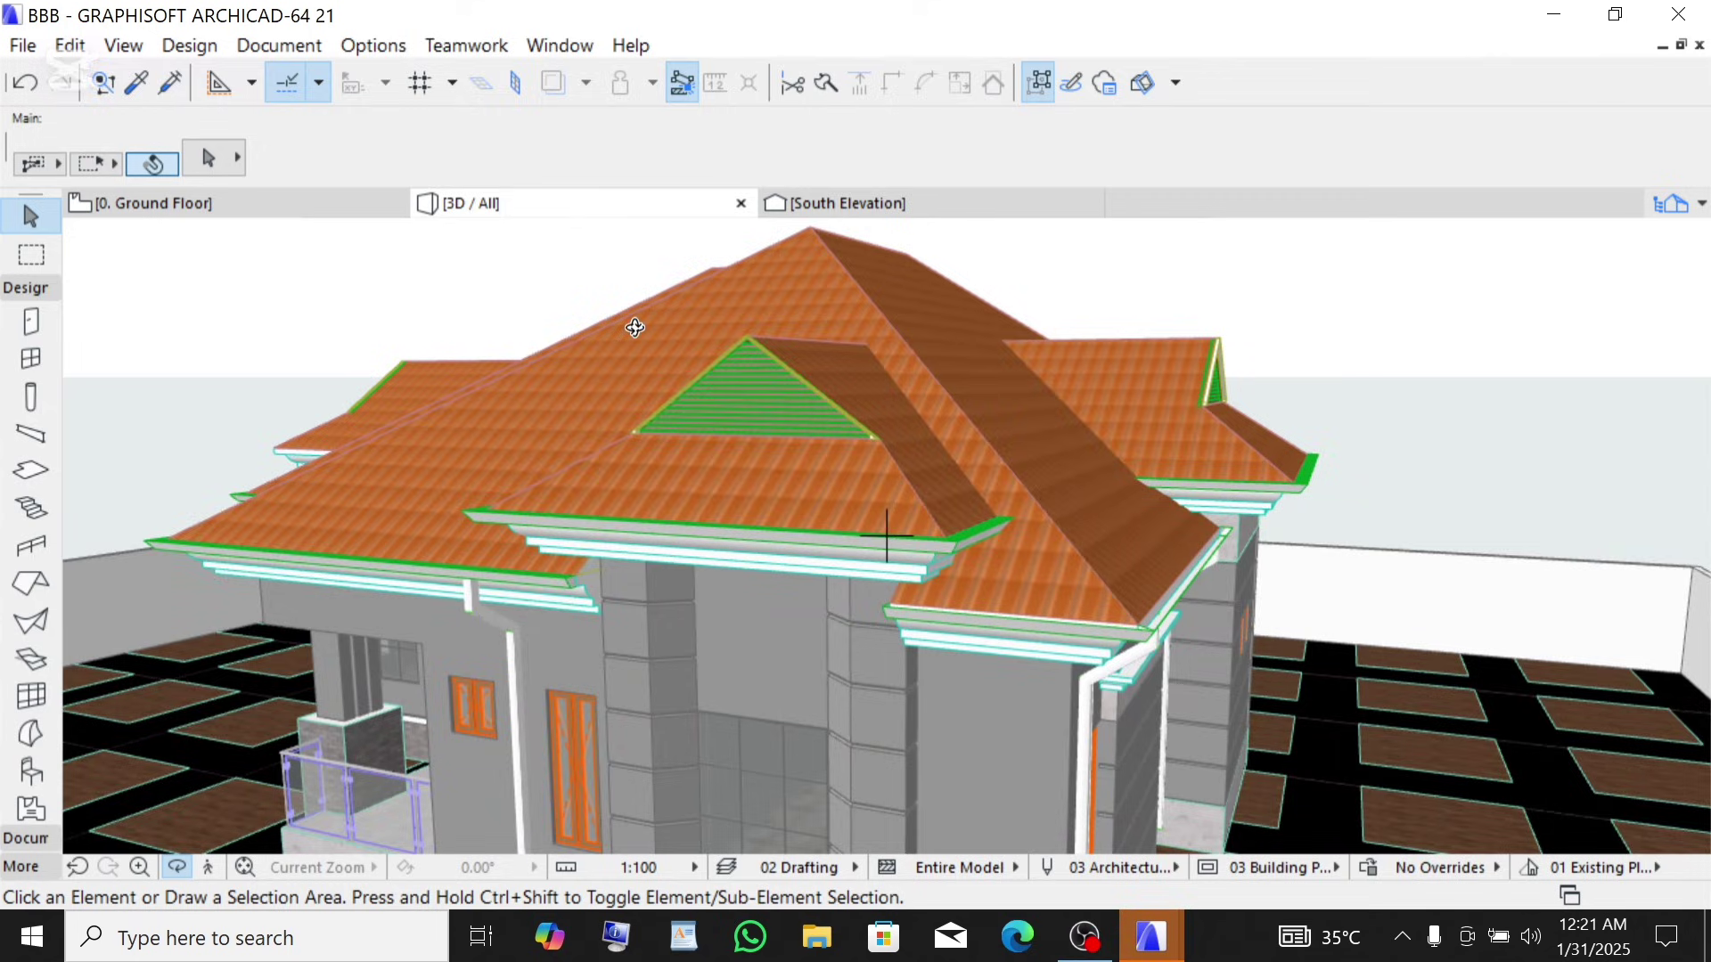
pyautogui.moveTo(635, 328); pyautogui.dragTo(714, 413)
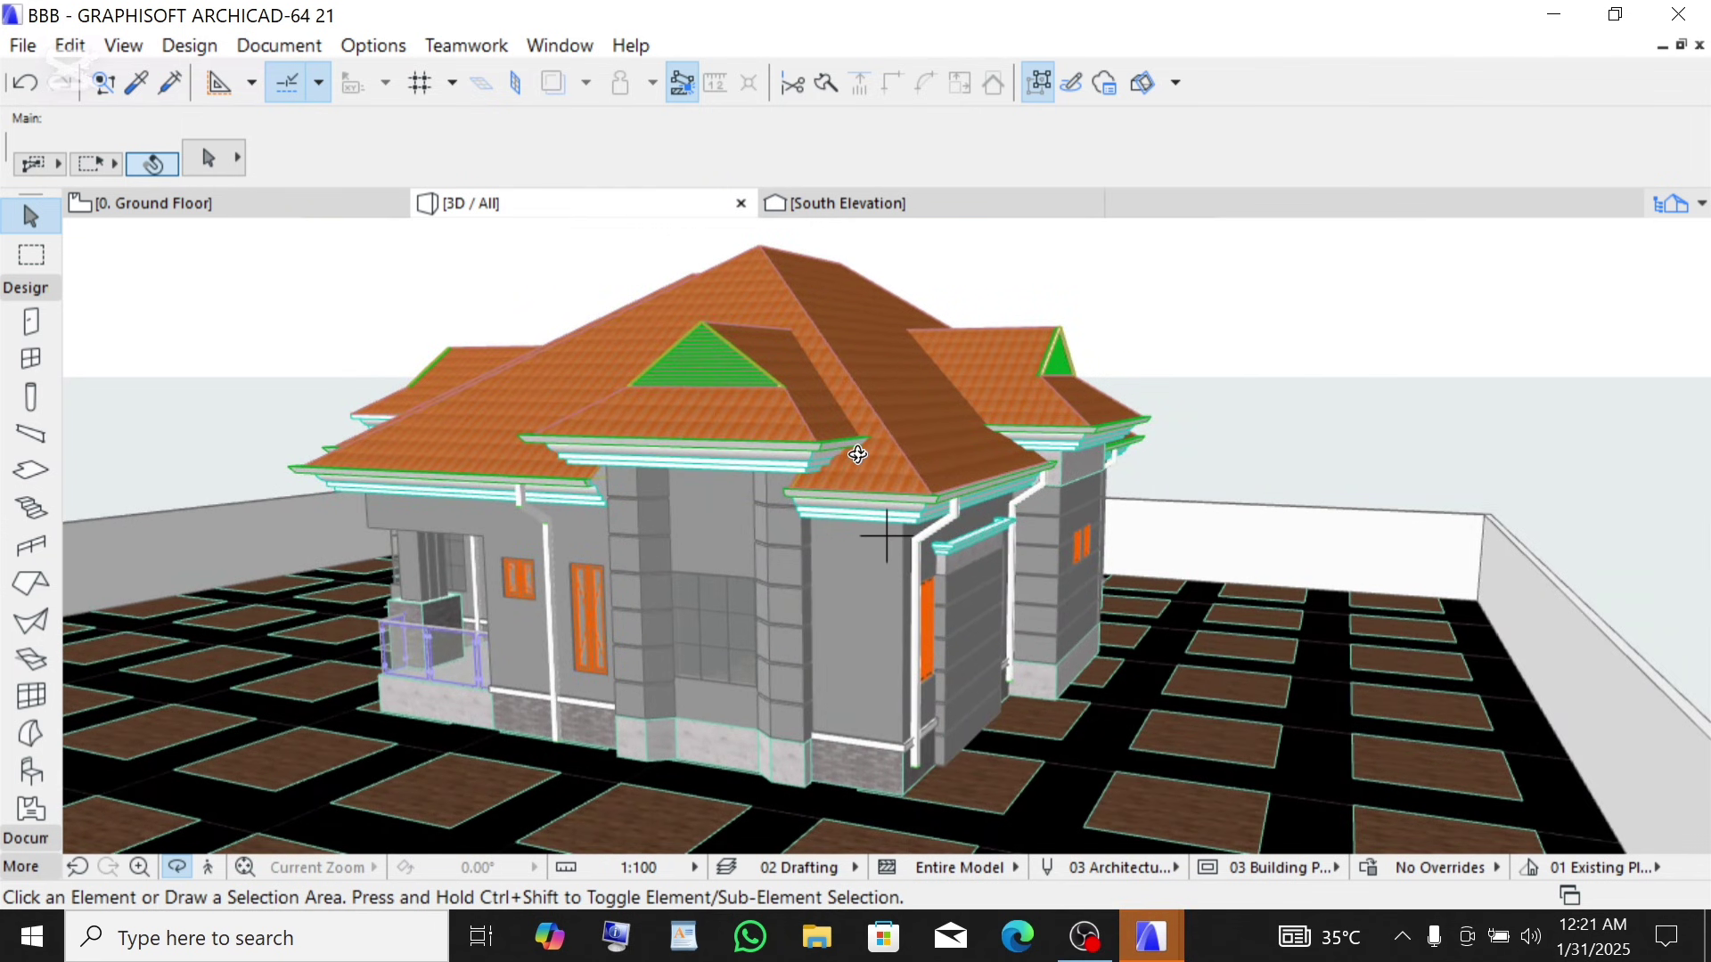